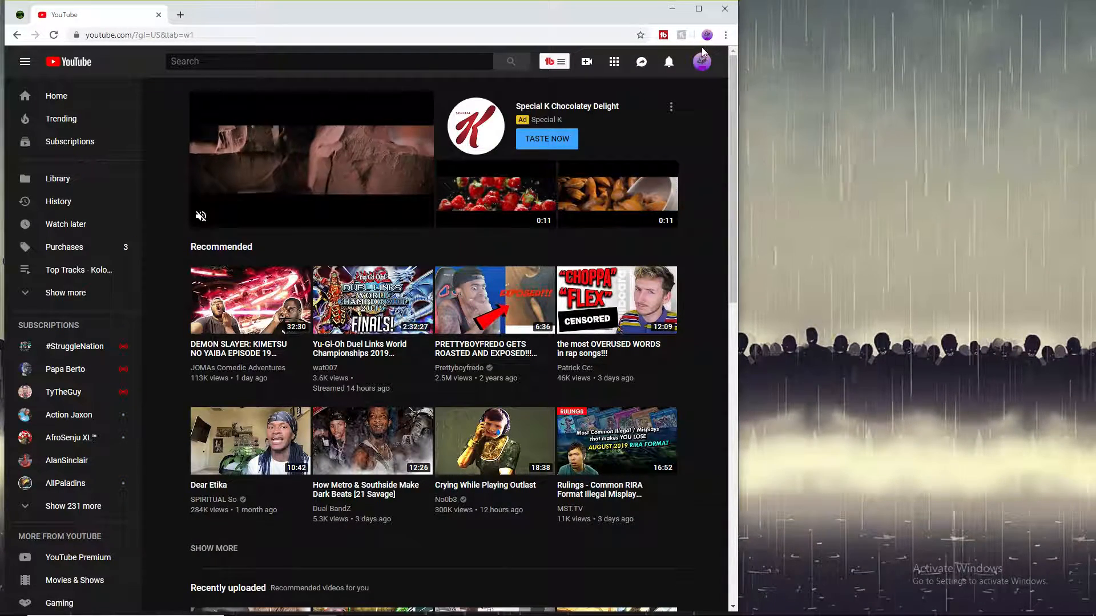
# Step: Open the channel page from the account options and continue to YouTube Studio (beta)
pyautogui.click(701, 61)
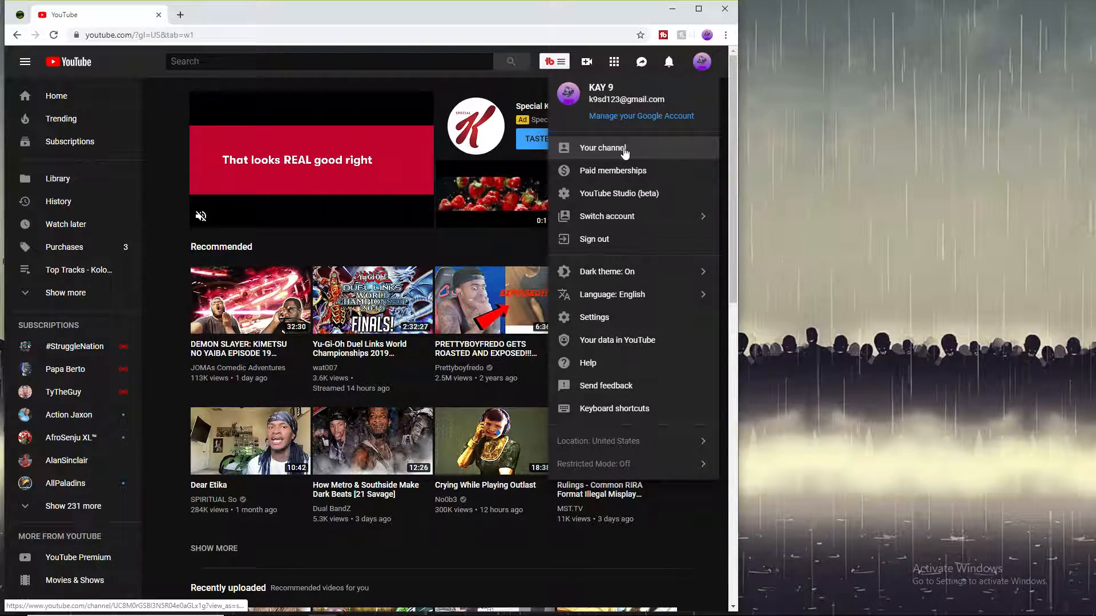
pyautogui.click(643, 157)
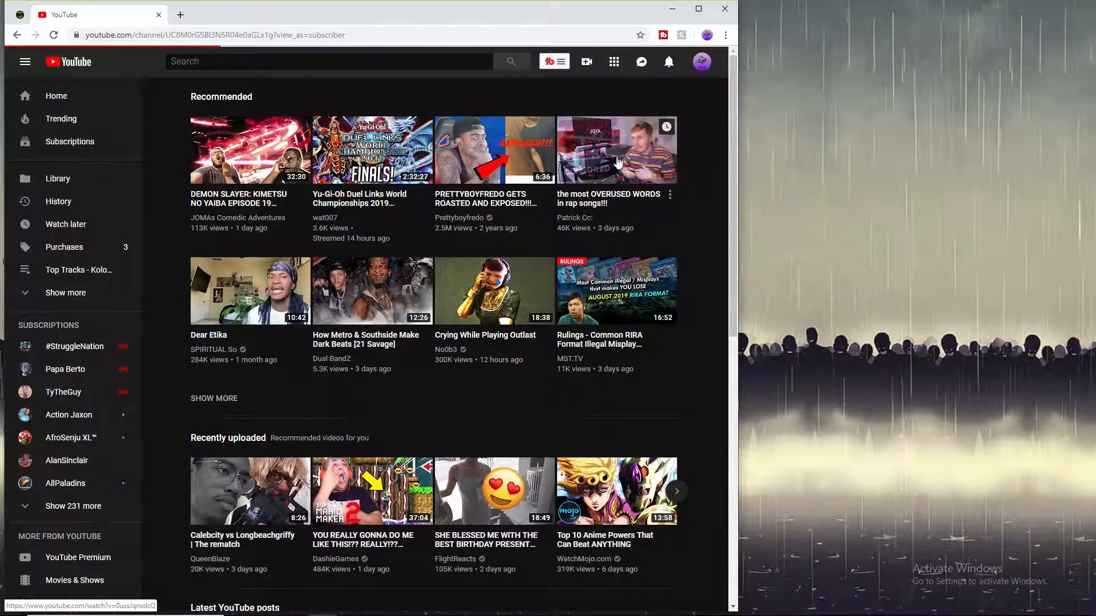
pyautogui.click(706, 65)
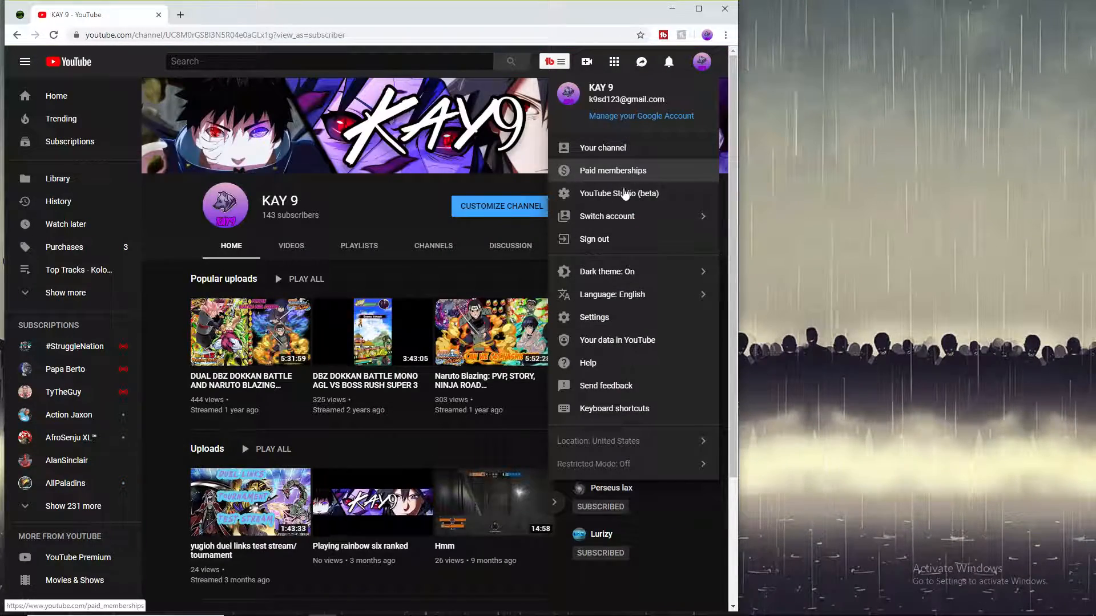
pyautogui.click(620, 194)
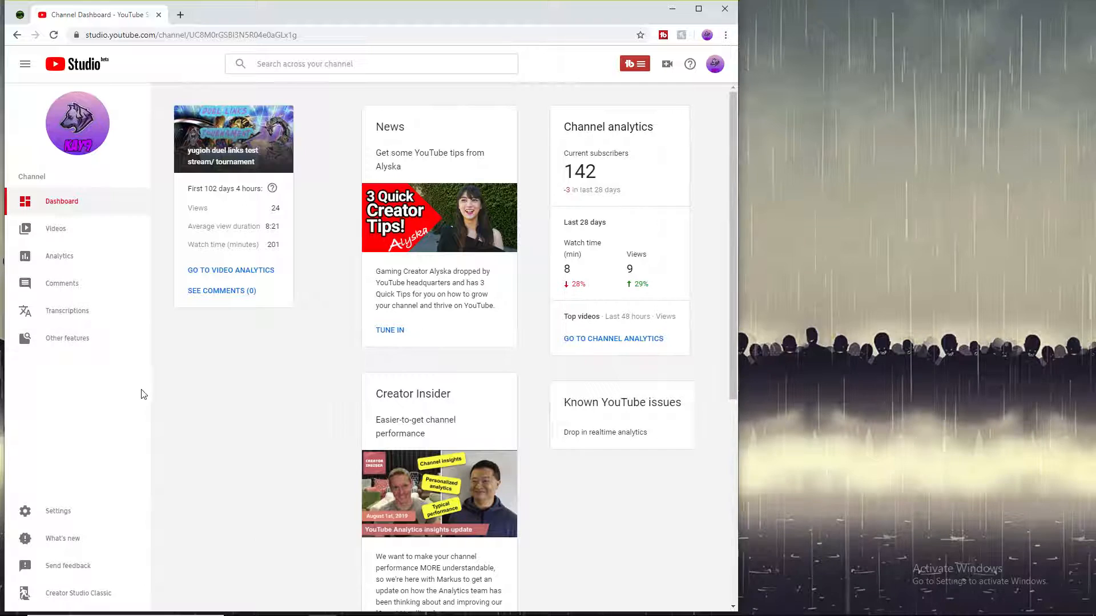
# Step: Open the Live stream now dashboard from YouTube Studio and unmute the stream preview
pyautogui.click(85, 338)
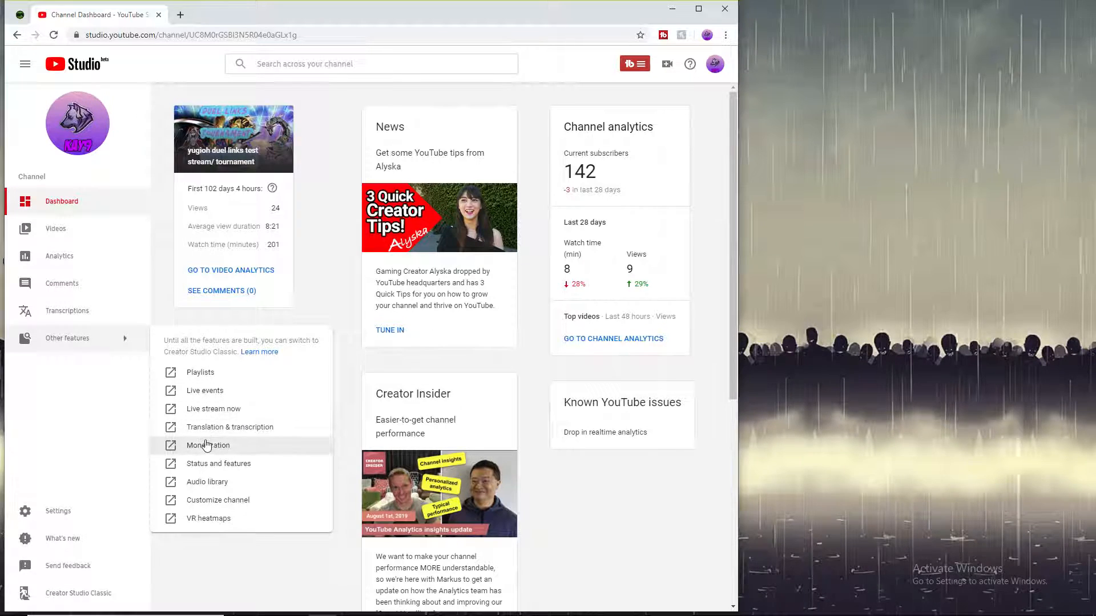
pyautogui.click(217, 408)
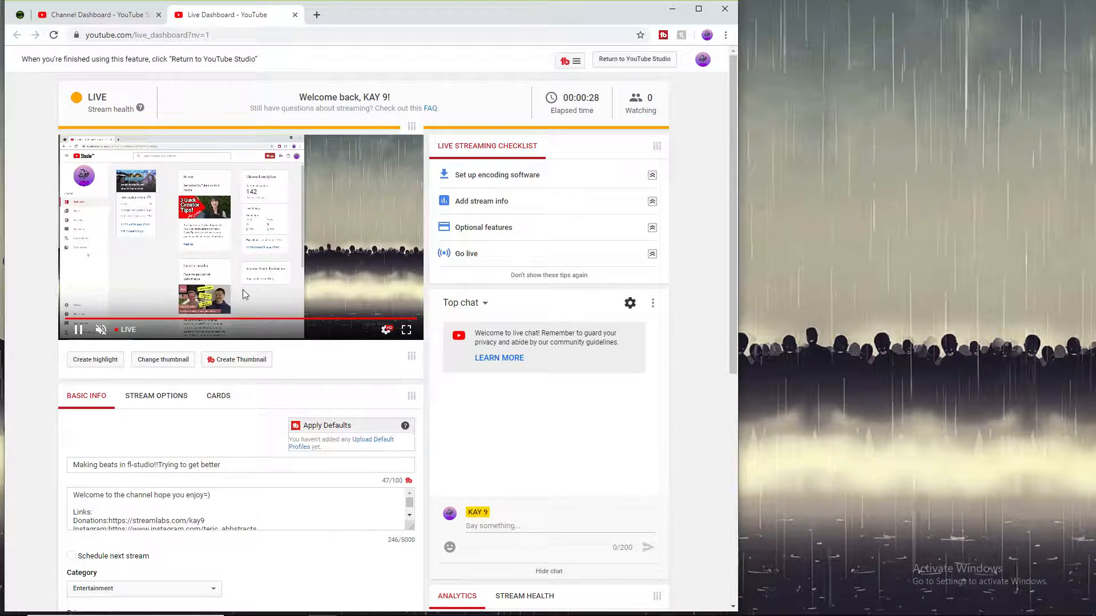
pyautogui.click(101, 330)
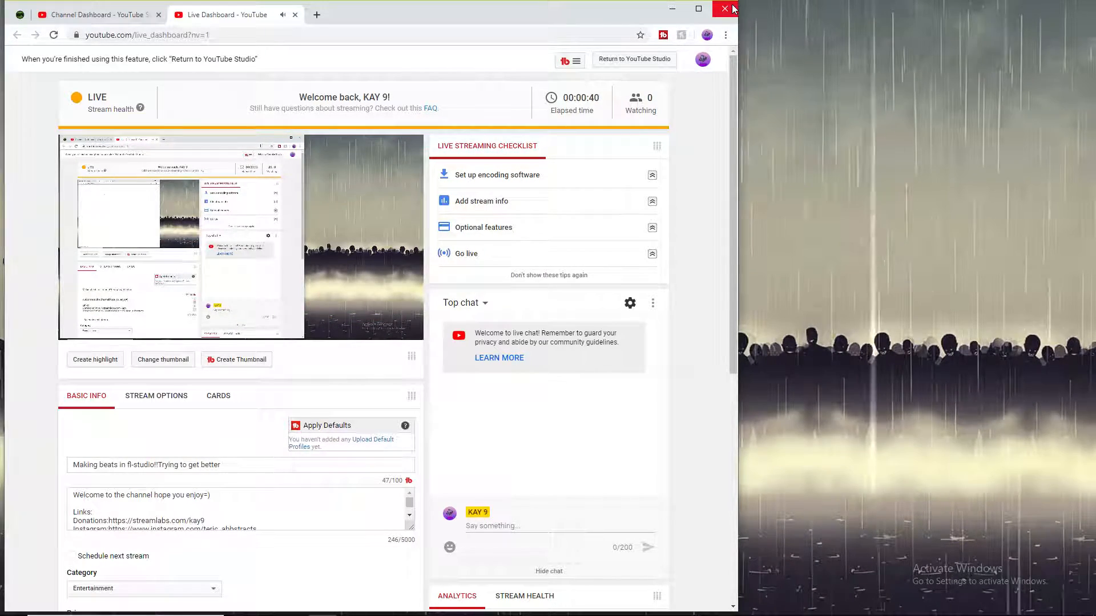
# Step: Switch to FL Studio and bring the complete melodic.flp arrangement into view in the playlist
pyautogui.press('super+d')
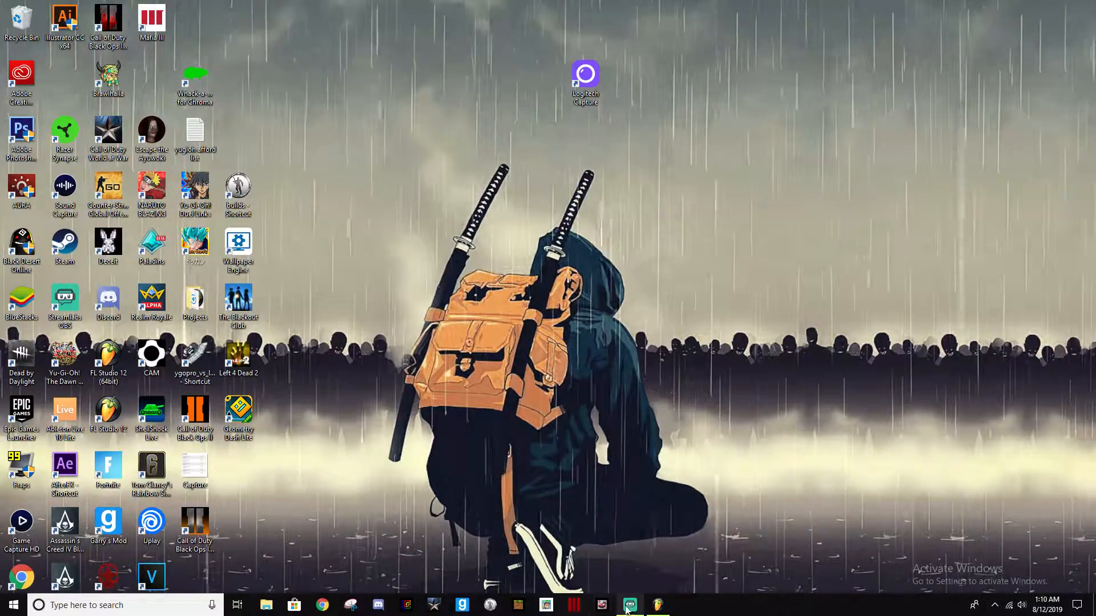
pyautogui.click(658, 604)
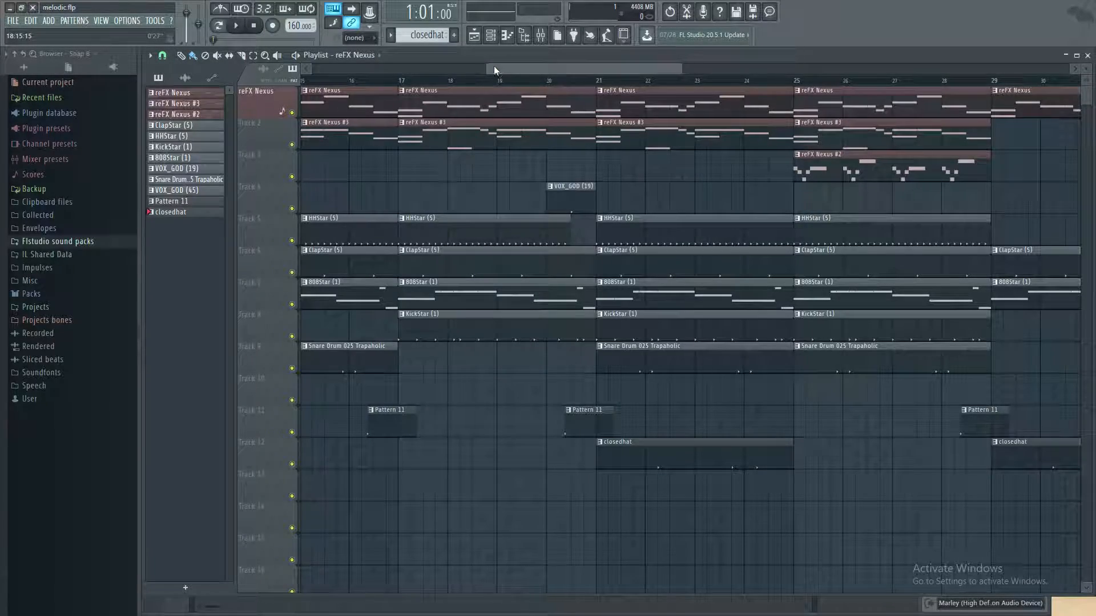
pyautogui.hscroll(-5, 496, 68)
pyautogui.moveTo(505, 71); pyautogui.dragTo(710, 84)
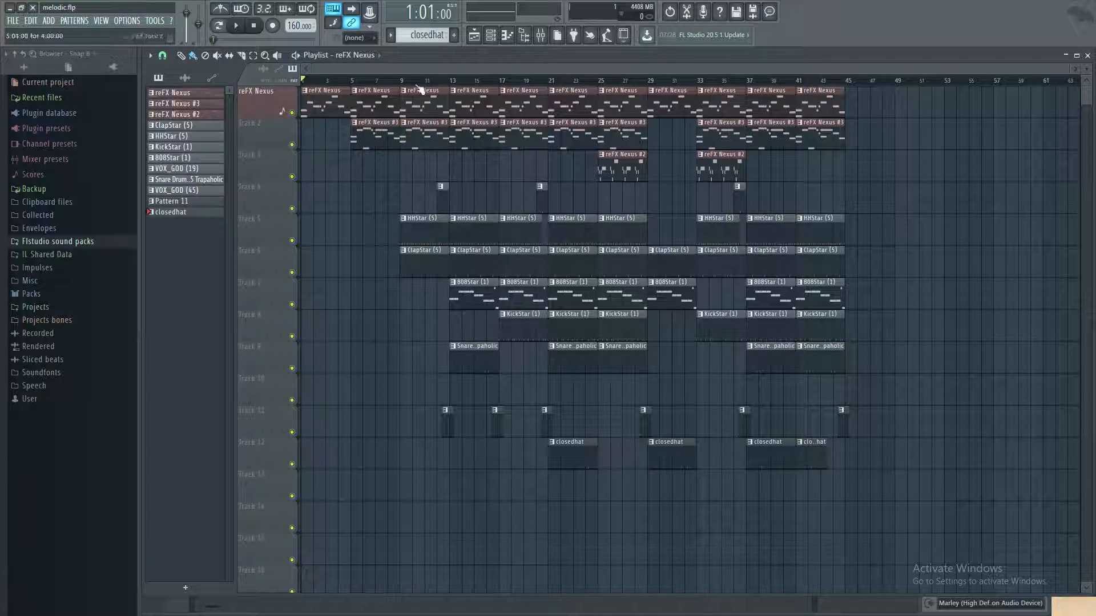
# Step: Mute playlist Tracks 3 through 12, keeping only the reFX Nexus track and Track 2 audible among the tracks containing clips
pyautogui.moveTo(292, 145); pyautogui.dragTo(283, 258)
pyautogui.click(292, 241)
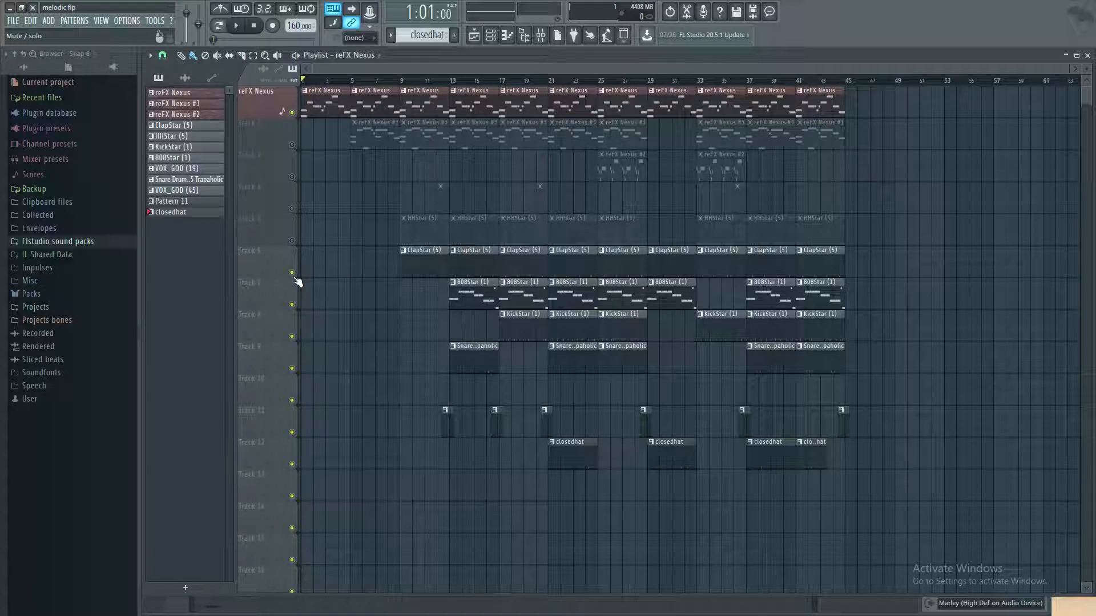
pyautogui.click(292, 273)
pyautogui.click(292, 305)
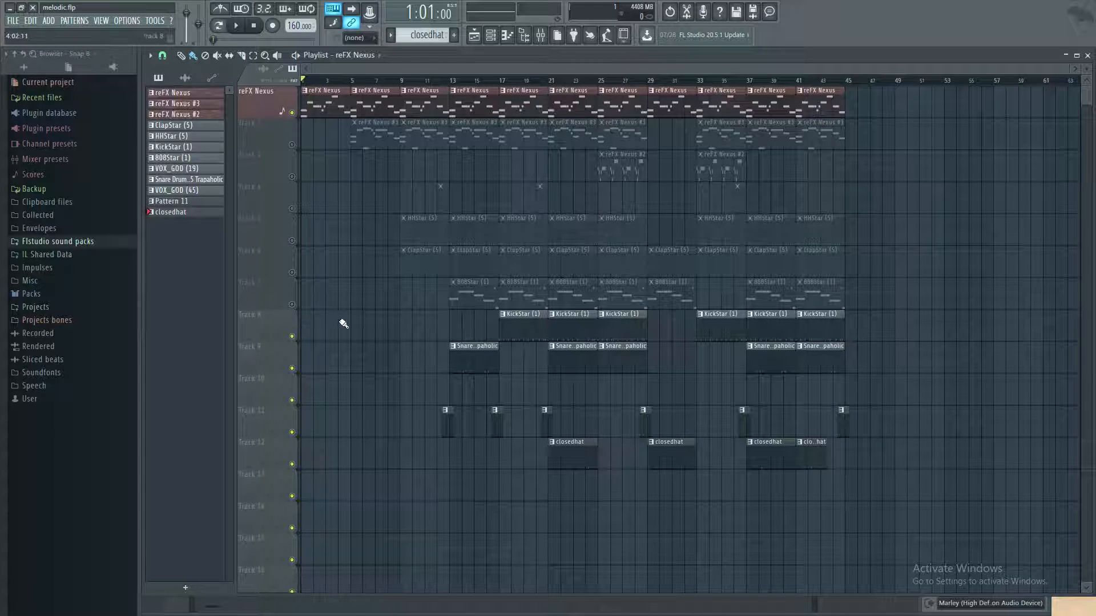
pyautogui.click(292, 337)
pyautogui.click(291, 369)
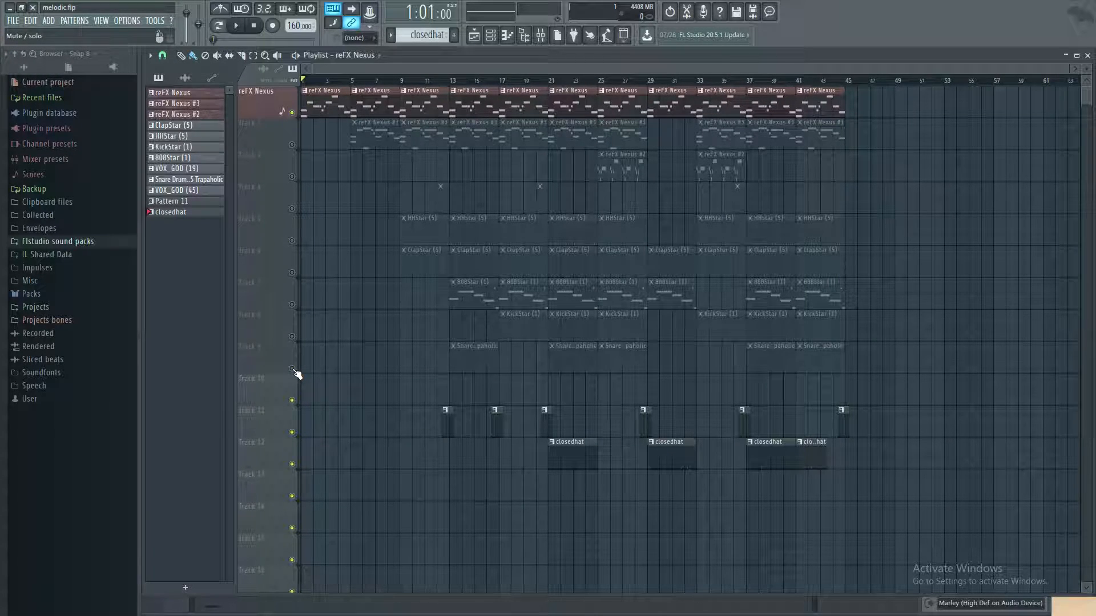
pyautogui.click(292, 432)
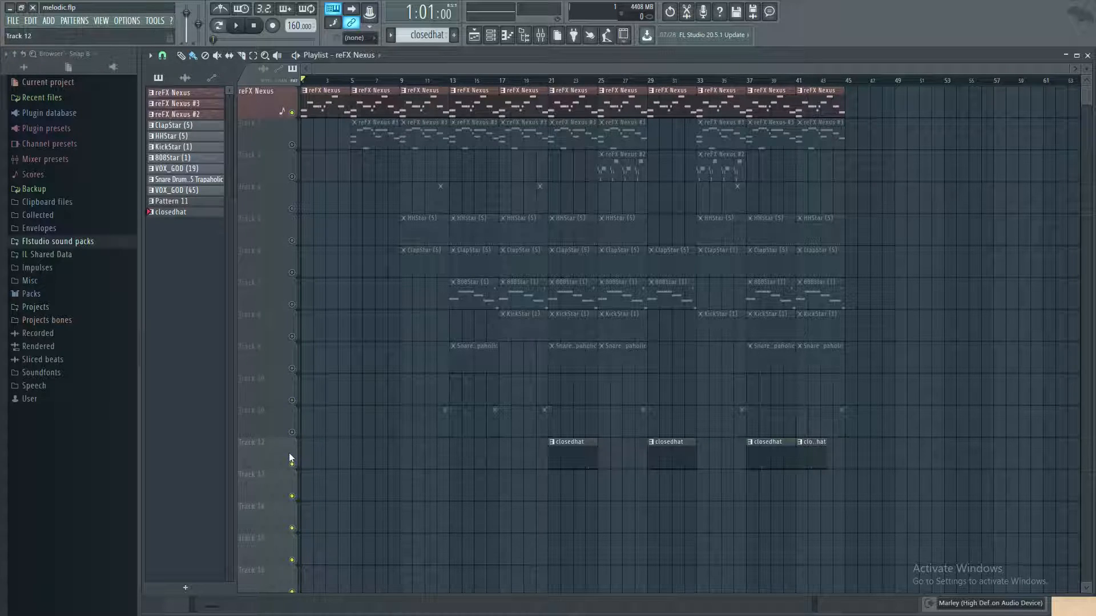
pyautogui.click(292, 464)
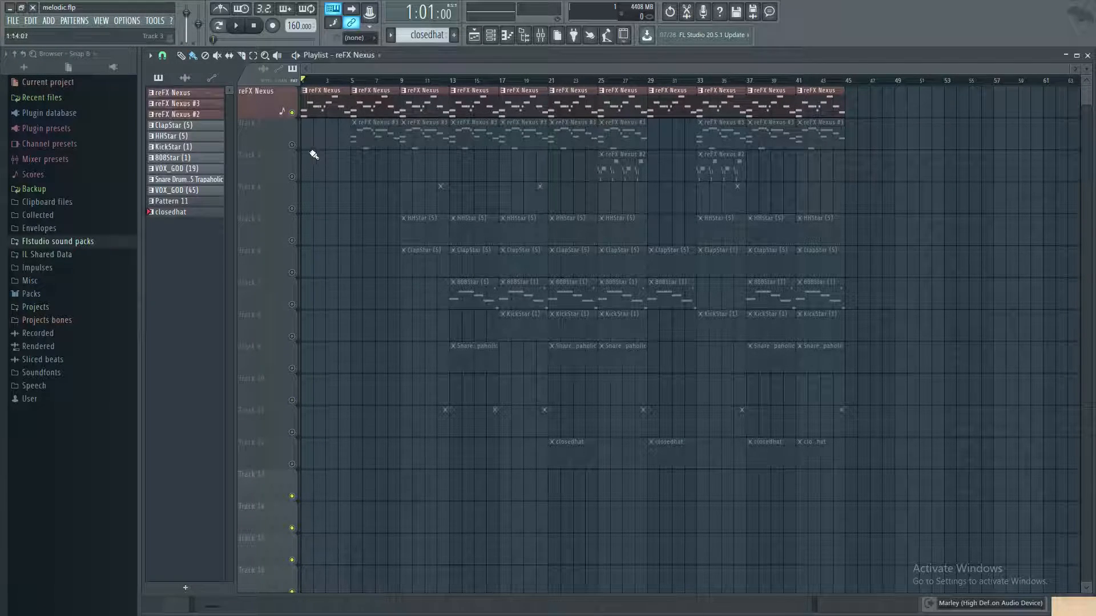
pyautogui.click(292, 144)
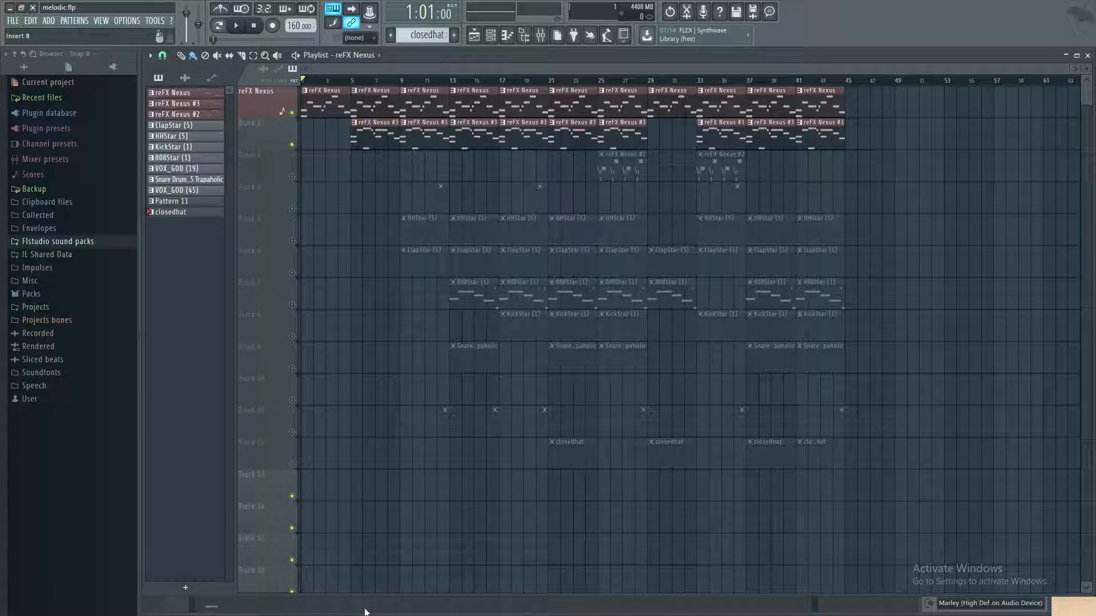
# Step: Switch to Streamlabs OBS, raise the Mic/Aux volume to -2.9 dB and return to FL Studio
pyautogui.press('super')
pyautogui.click(630, 605)
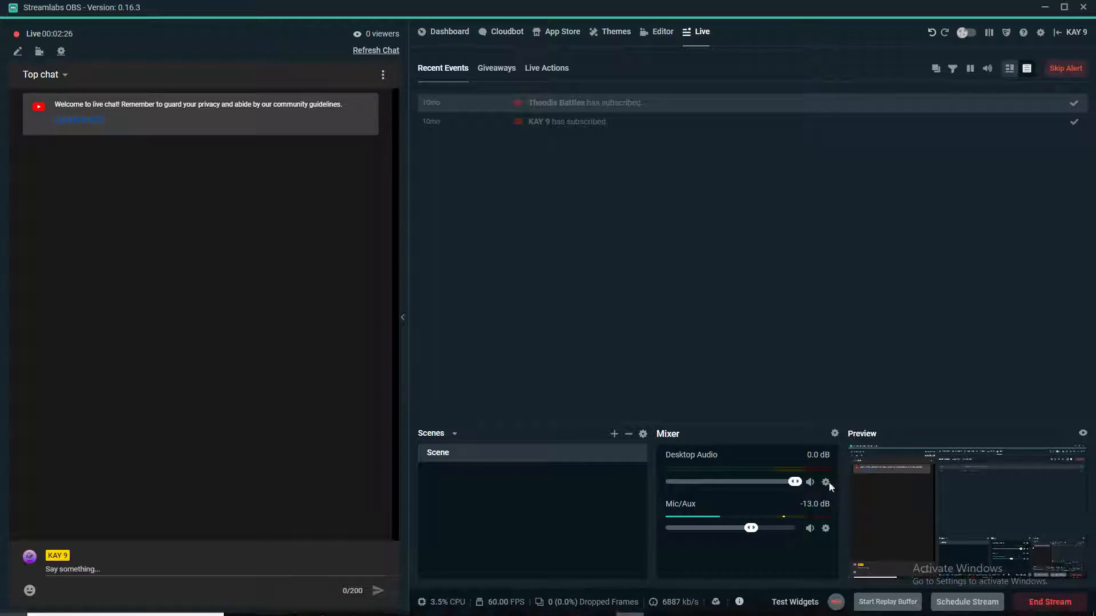
pyautogui.moveTo(751, 527); pyautogui.dragTo(765, 528)
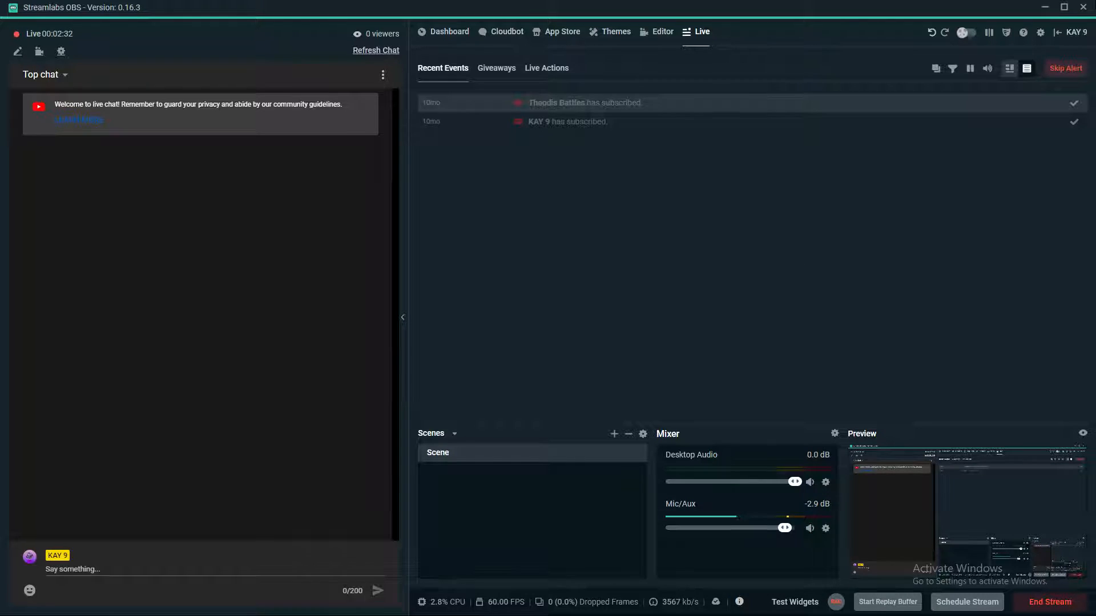
pyautogui.click(1044, 10)
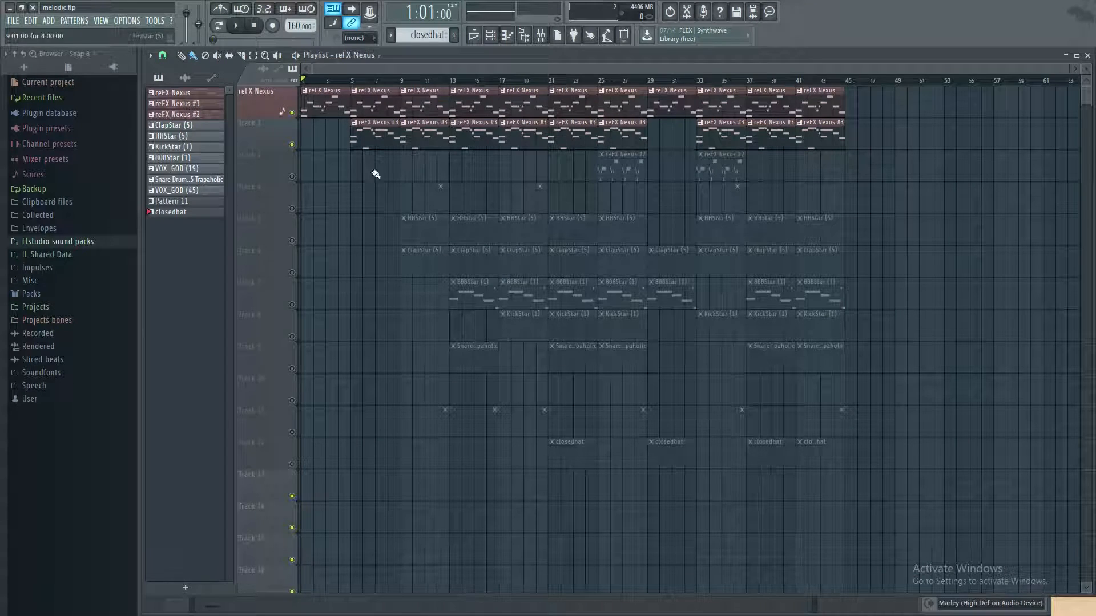
# Step: Play the arrangement from the start to hear the two unmuted melody tracks, and stop playback
pyautogui.click(233, 27)
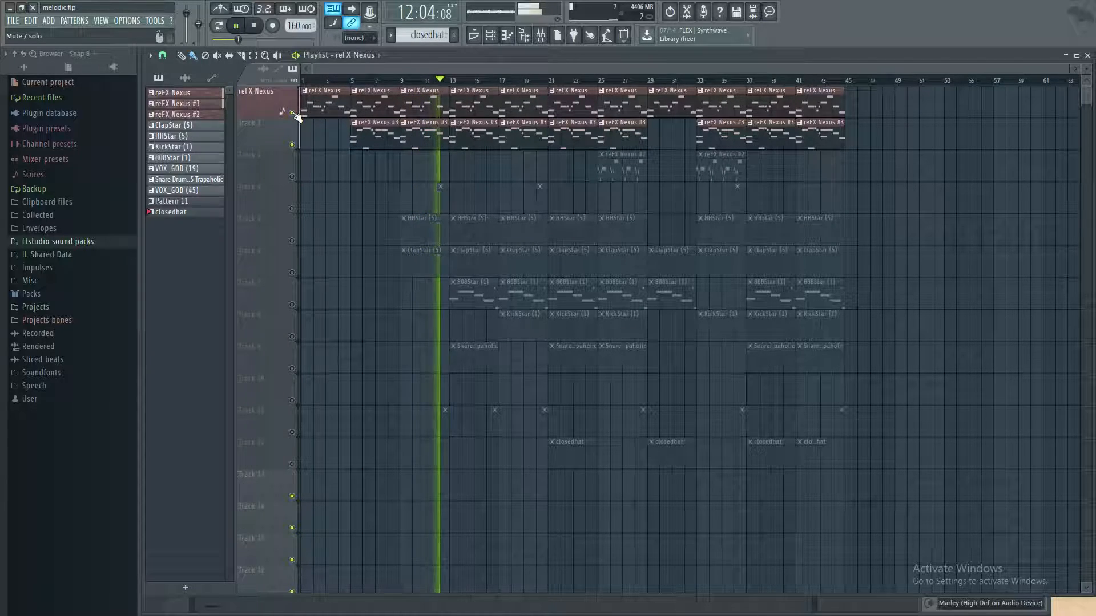
pyautogui.click(257, 33)
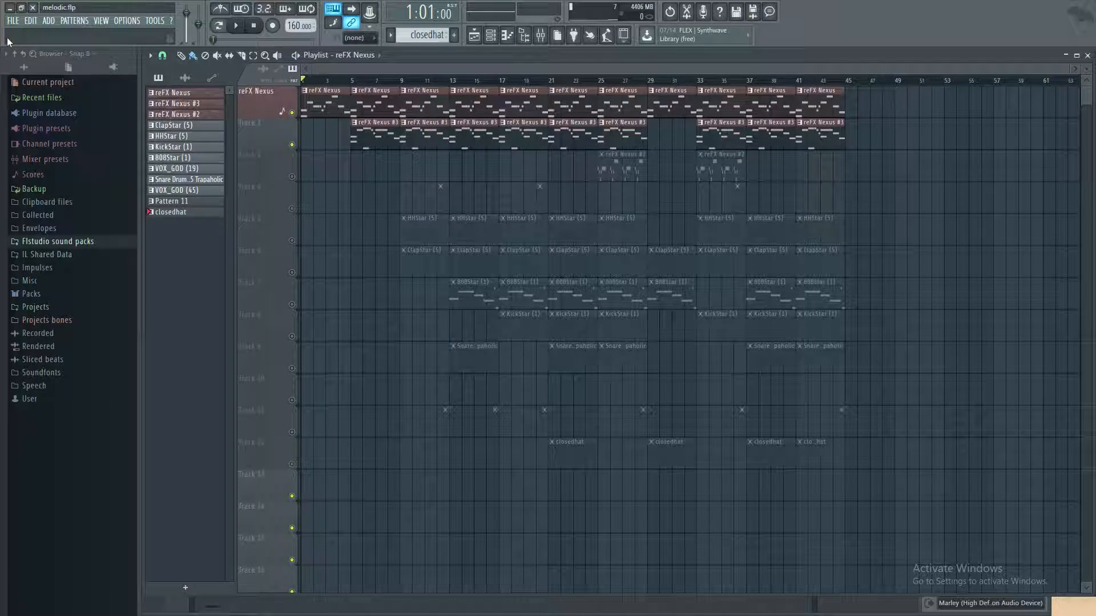
# Step: Open the recent project melodic2slow.flp, show its channel rack and widen the rack to reveal more steps
pyautogui.click(13, 21)
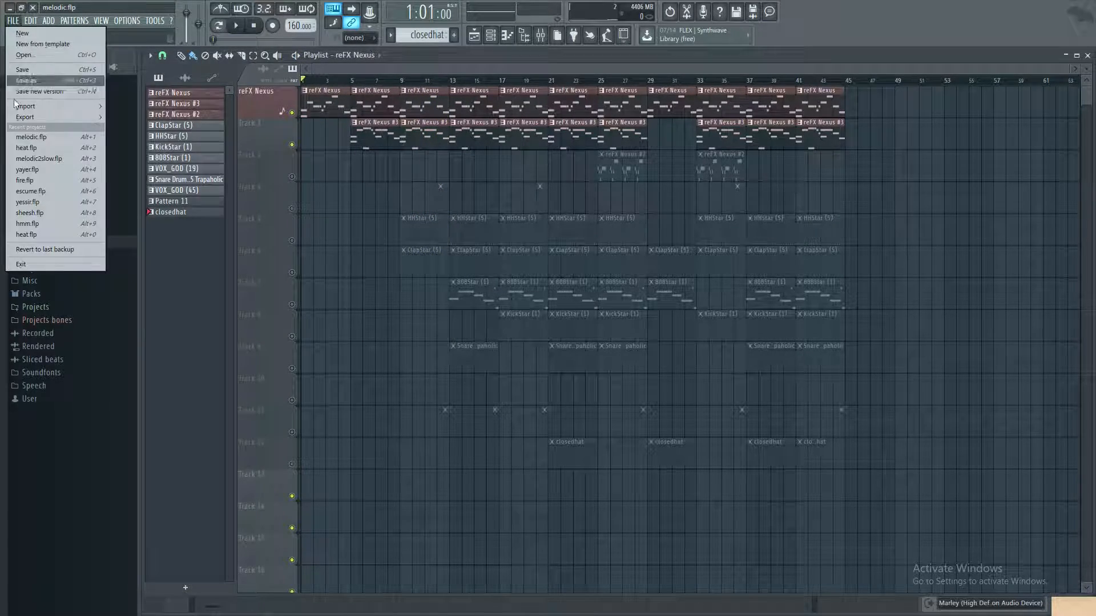
pyautogui.click(51, 159)
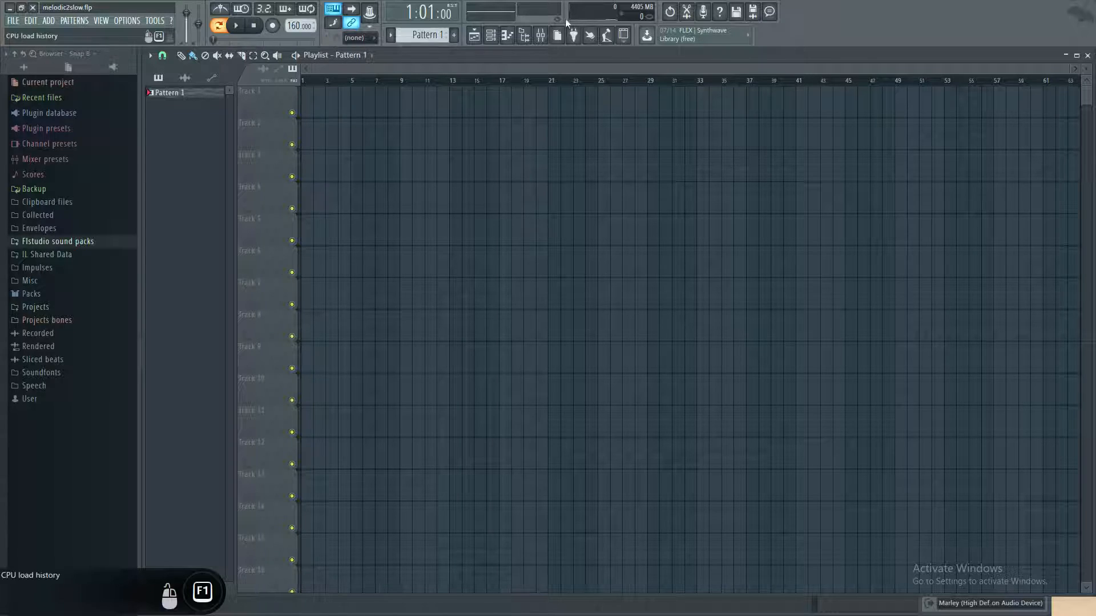
pyautogui.press('F6')
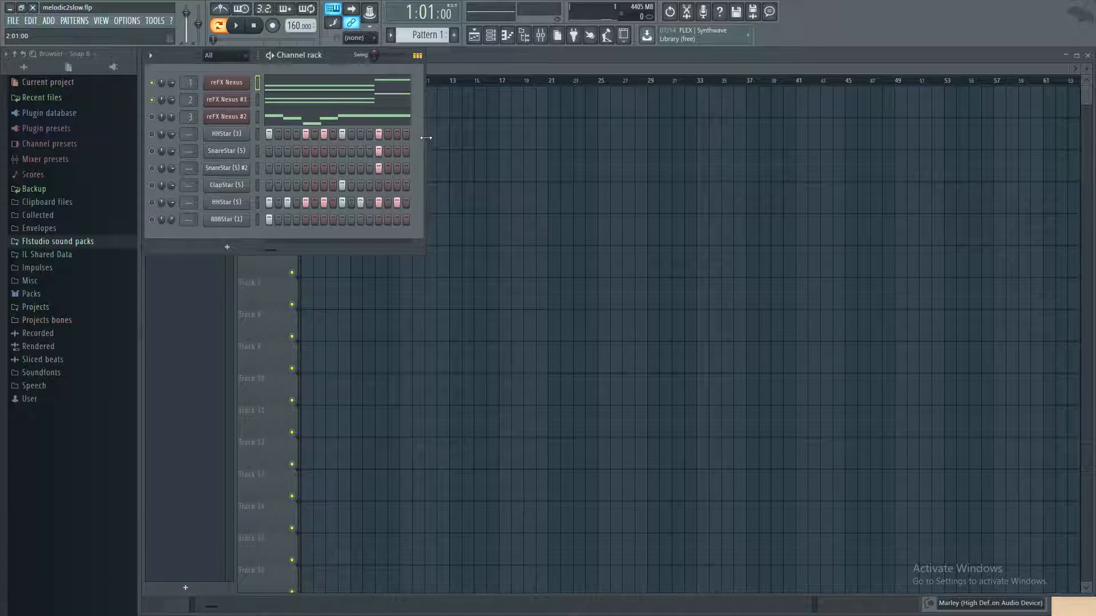
pyautogui.moveTo(426, 138); pyautogui.dragTo(863, 138)
# Step: Play Pattern 1 with the reFX Nexus and reFX Nexus #3 channels active, and stop playback
pyautogui.press('space')
pyautogui.press('space')
pyautogui.press('space')
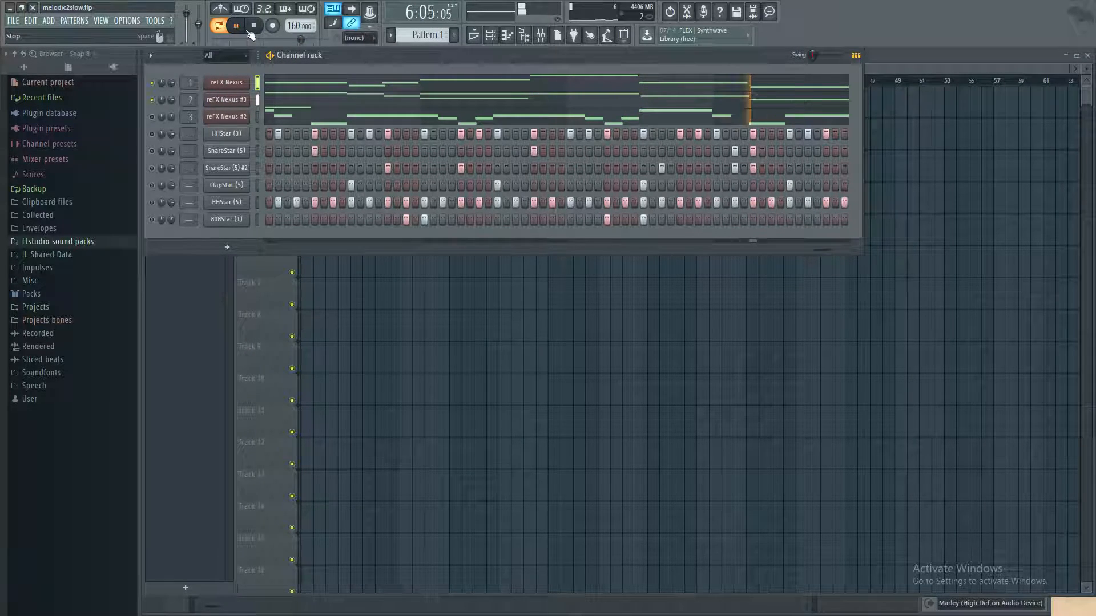
pyautogui.click(253, 25)
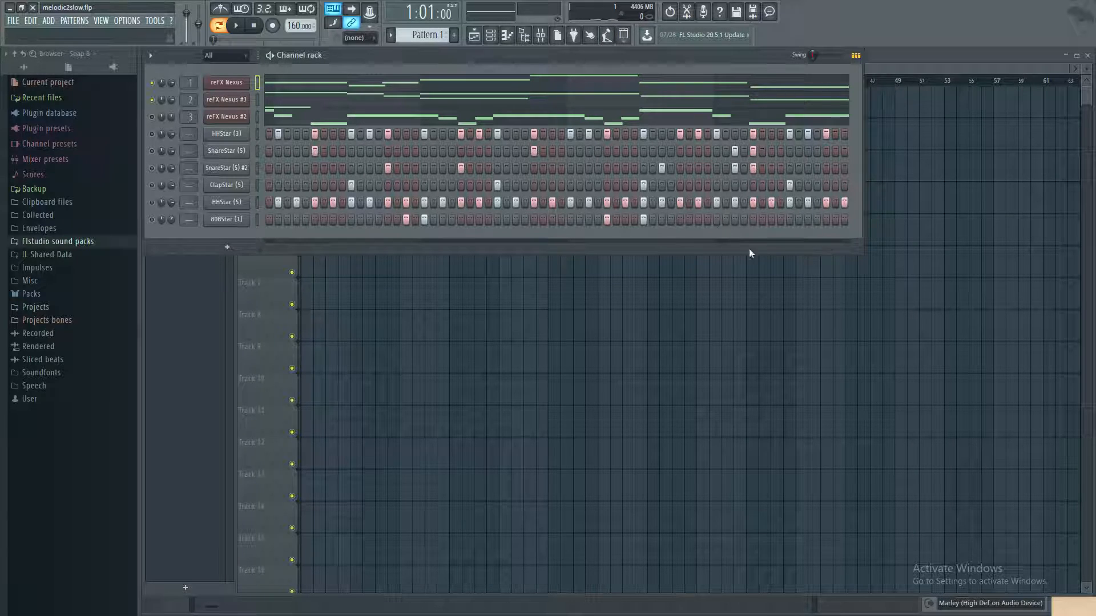
# Step: Open the reFX Nexus #3 notes in the piano roll and make reFX Nexus #2 the only active channel
pyautogui.hscroll(2, 821, 251)
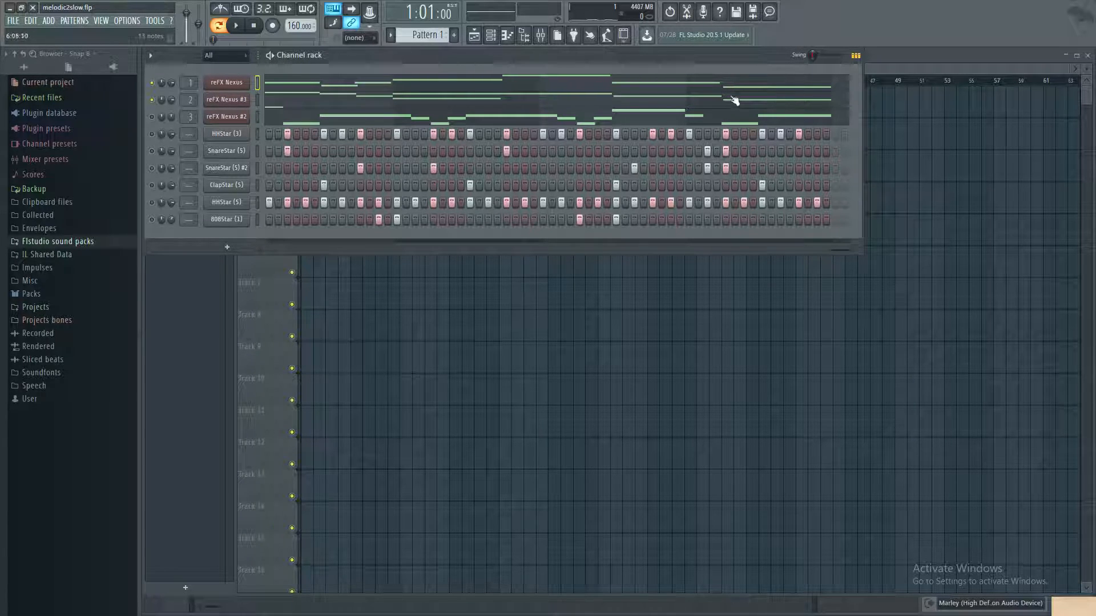
pyautogui.moveTo(841, 250); pyautogui.dragTo(271, 251)
pyautogui.click(321, 108)
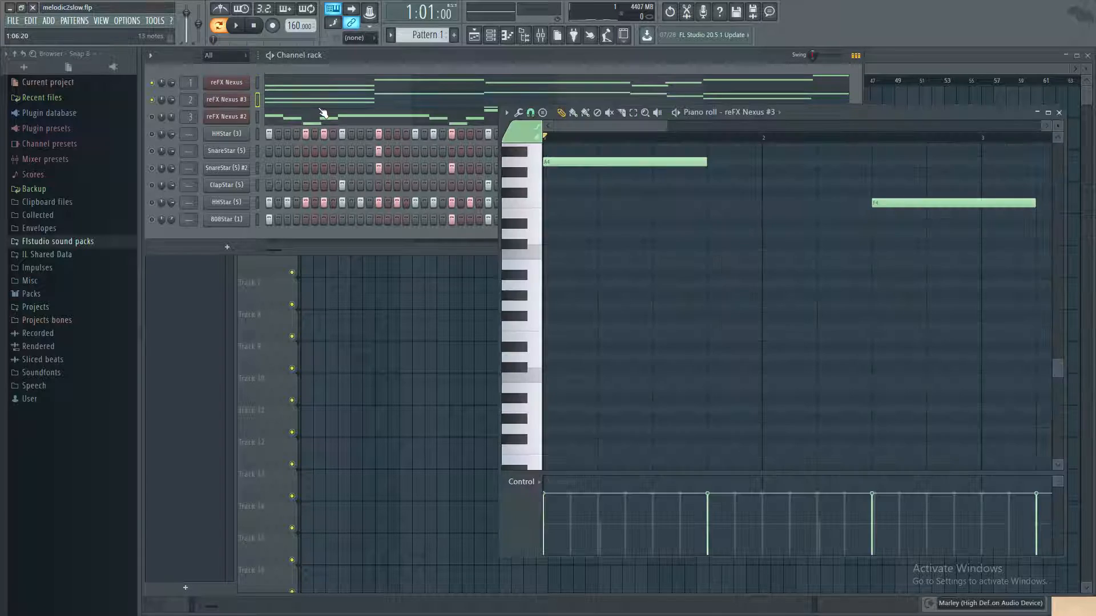
pyautogui.click(147, 109)
pyautogui.click(152, 117)
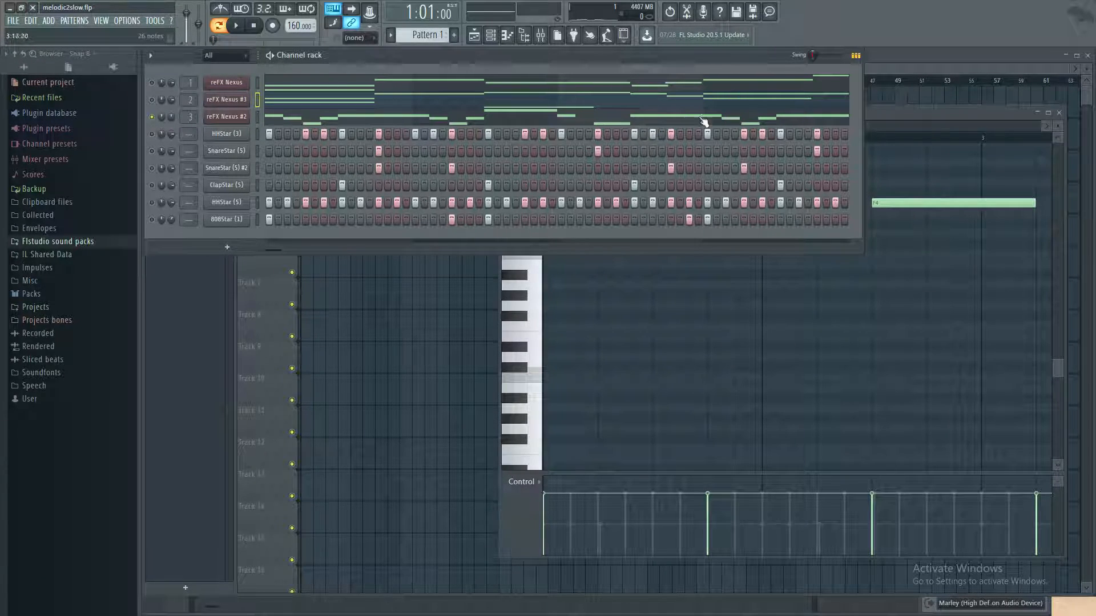
# Step: Move the piano roll window slightly higher, bring the channel rack forward and briefly play the soloed reFX Nexus #2 channel
pyautogui.moveTo(918, 111); pyautogui.dragTo(929, 94)
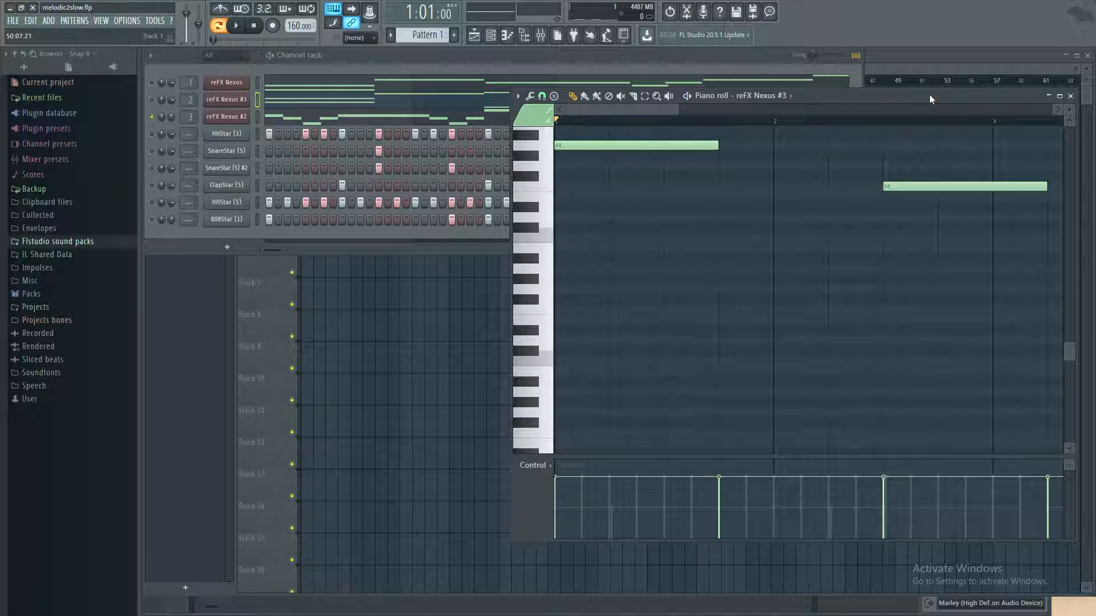
pyautogui.click(553, 61)
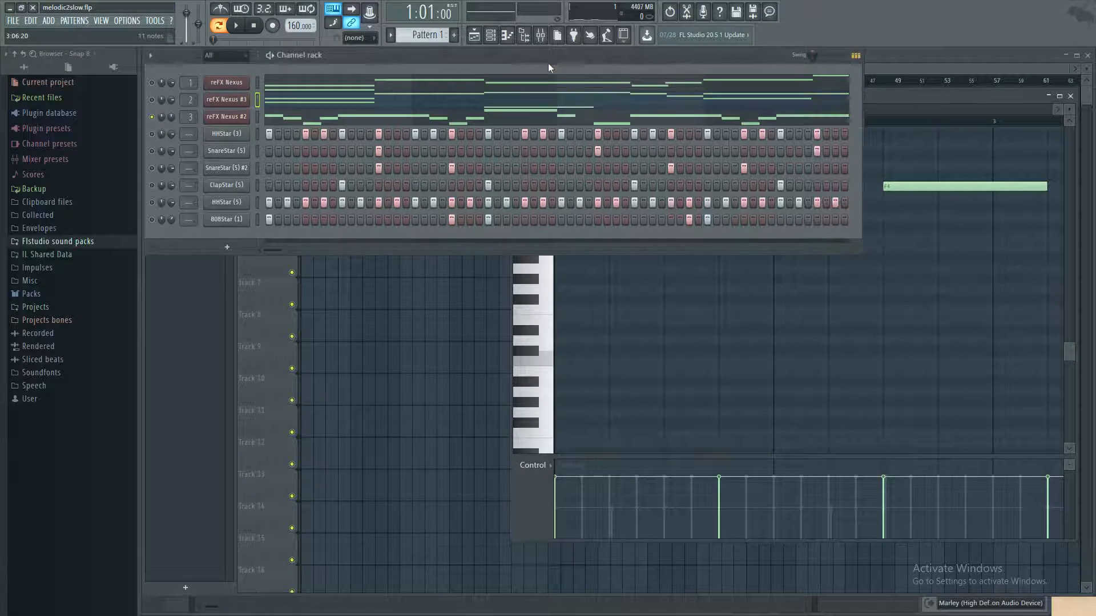
pyautogui.press('space')
pyautogui.press('space')
# Step: Play Pattern 1 and examine the full range of reFX Nexus #3 notes in the piano roll
pyautogui.click(904, 97)
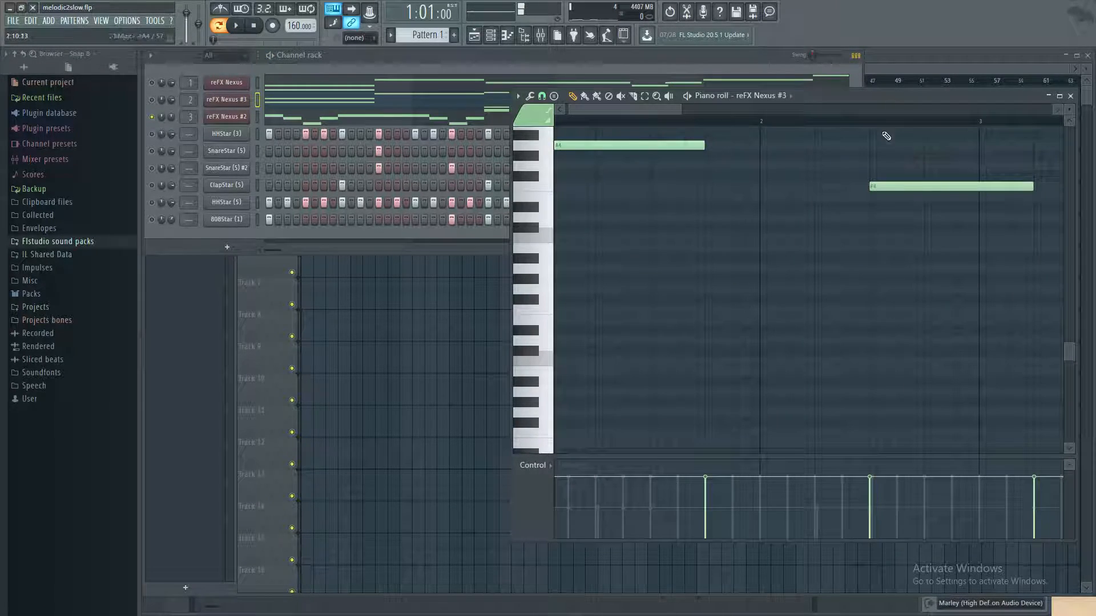
pyautogui.moveTo(678, 121); pyautogui.dragTo(799, 122)
pyautogui.press('space')
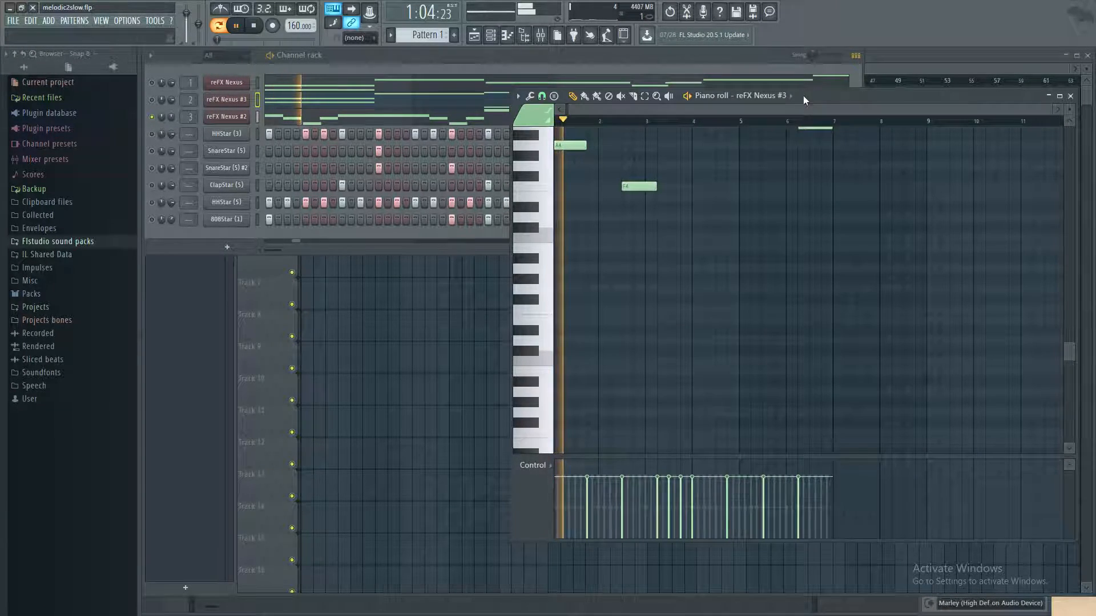
pyautogui.scroll(1, 713, 308)
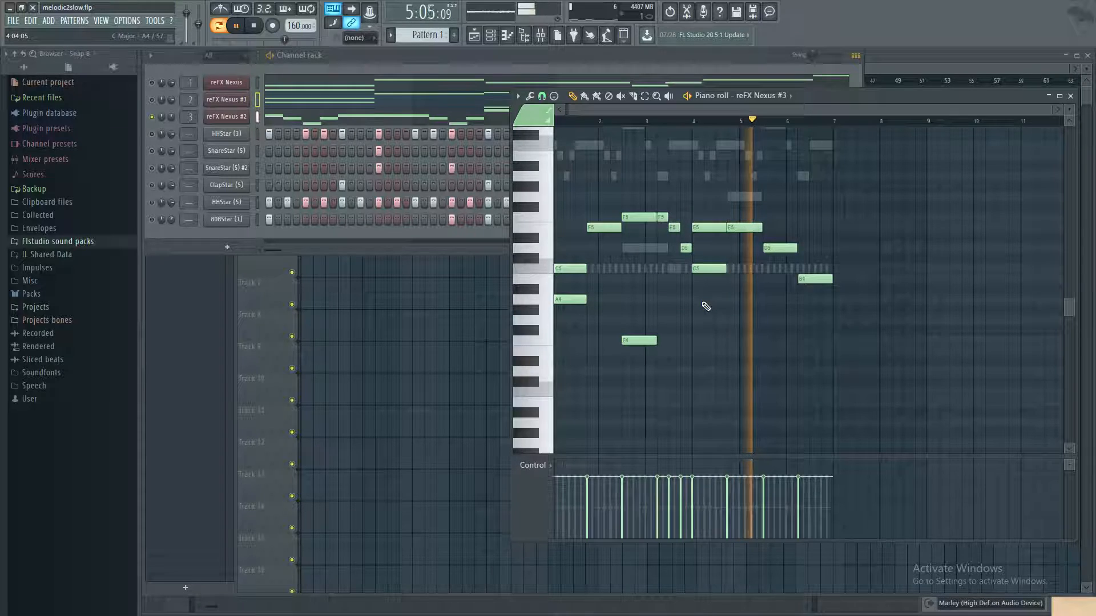
pyautogui.scroll(4, 700, 307)
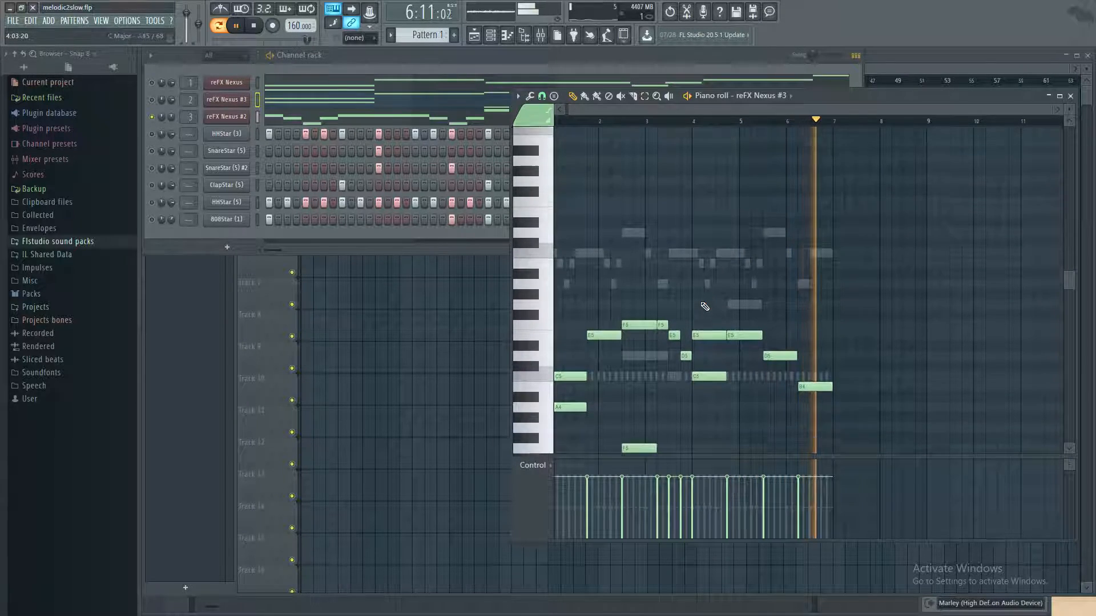
# Step: Stop playback, audition the reFX Nexus #2 notes in the piano roll and close the piano roll
pyautogui.press('space')
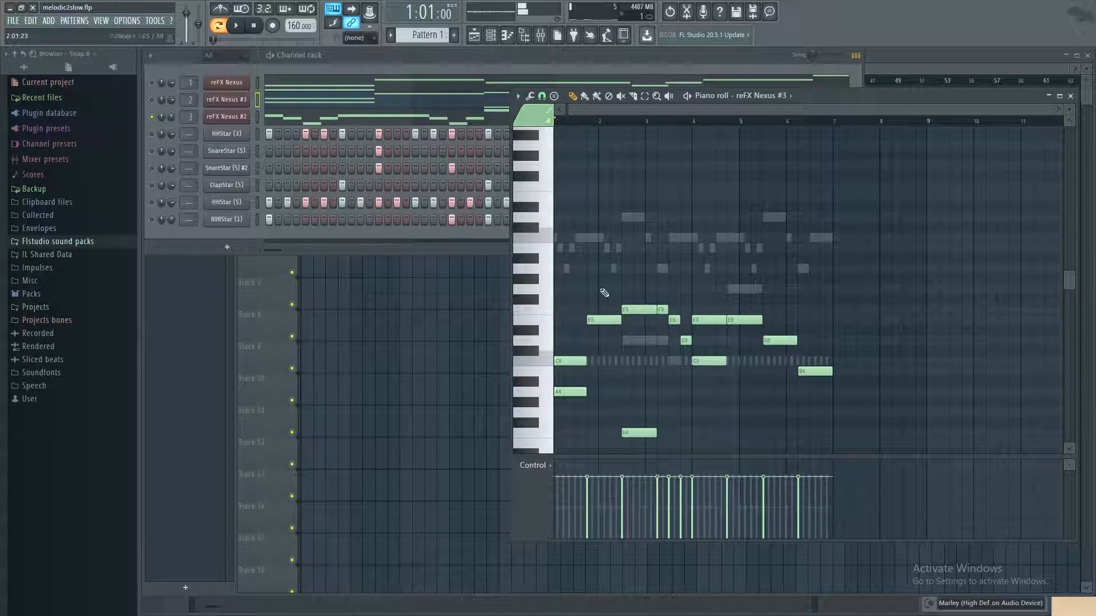
pyautogui.click(328, 118)
pyautogui.press('space')
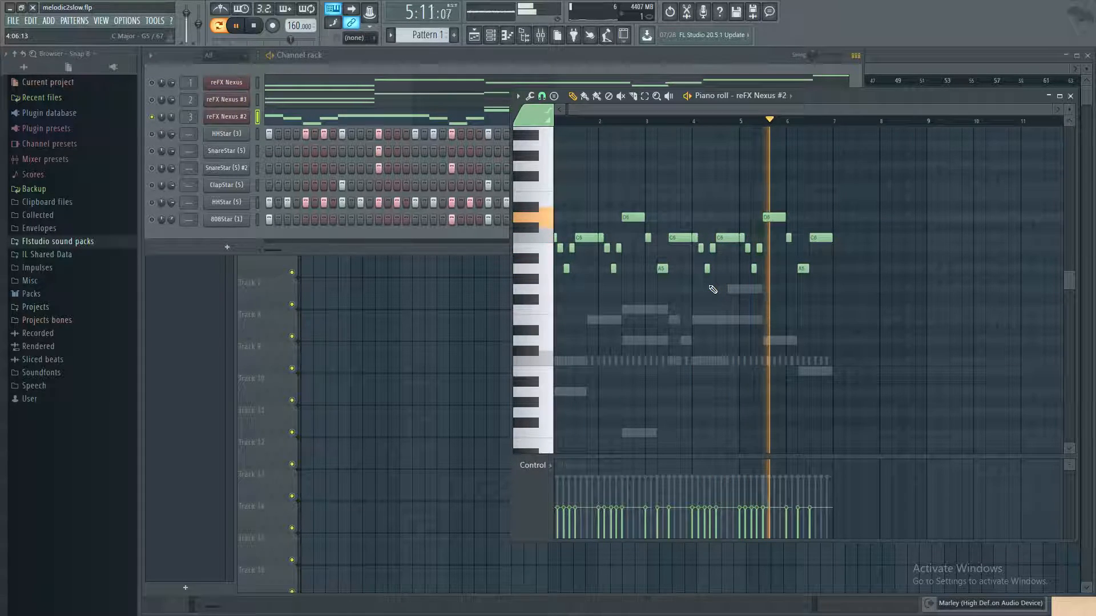
pyautogui.press('space')
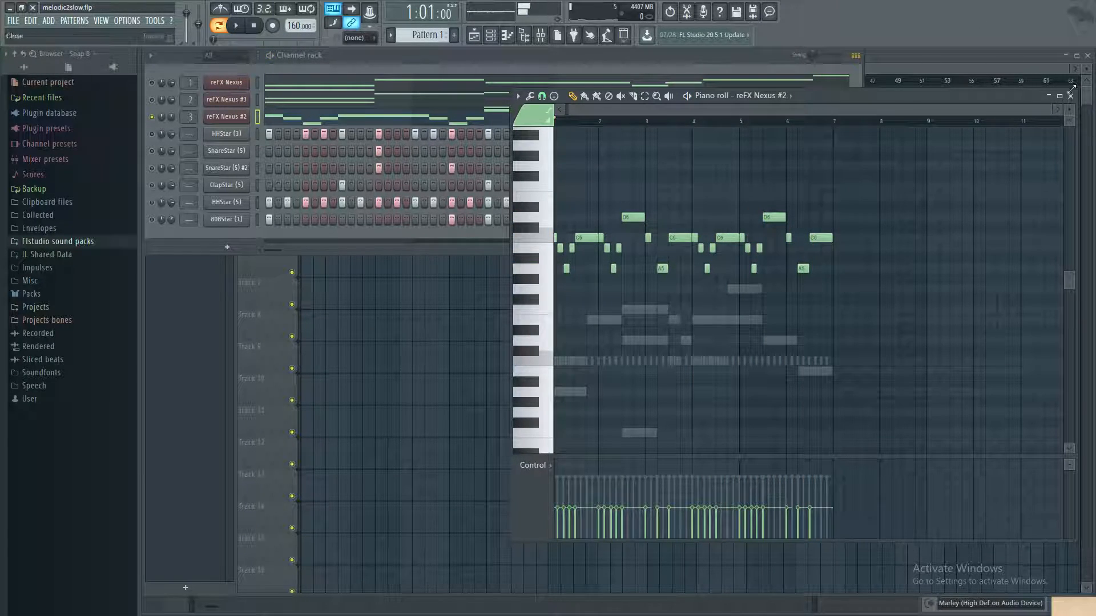
pyautogui.click(1070, 96)
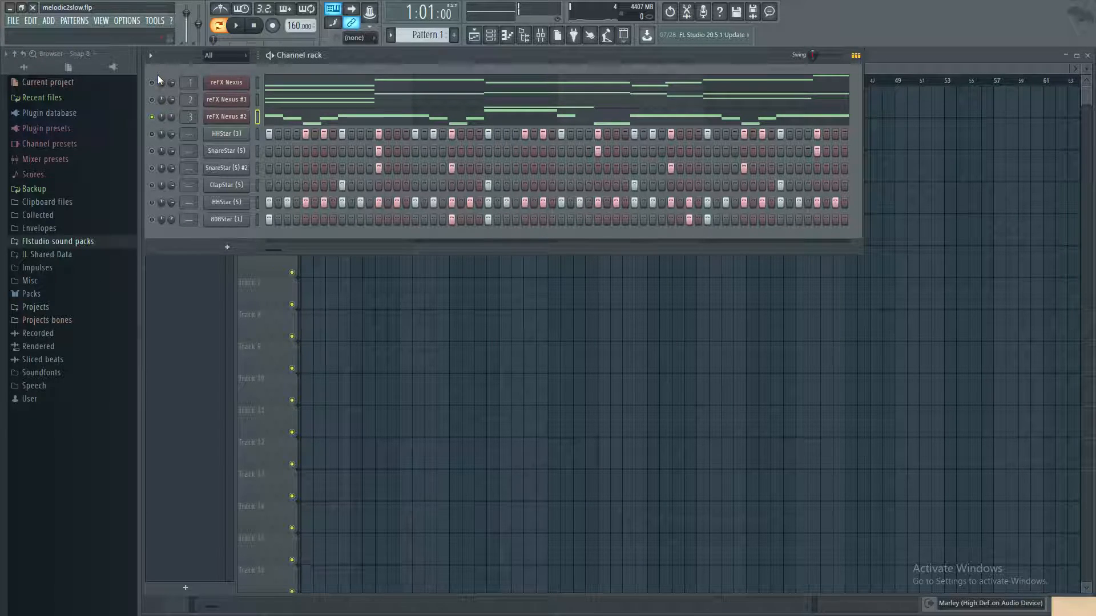
# Step: Play Pattern 1 with all three reFX Nexus channels, and again with HHStar (3) and 808Star (1) switched on
pyautogui.press('space')
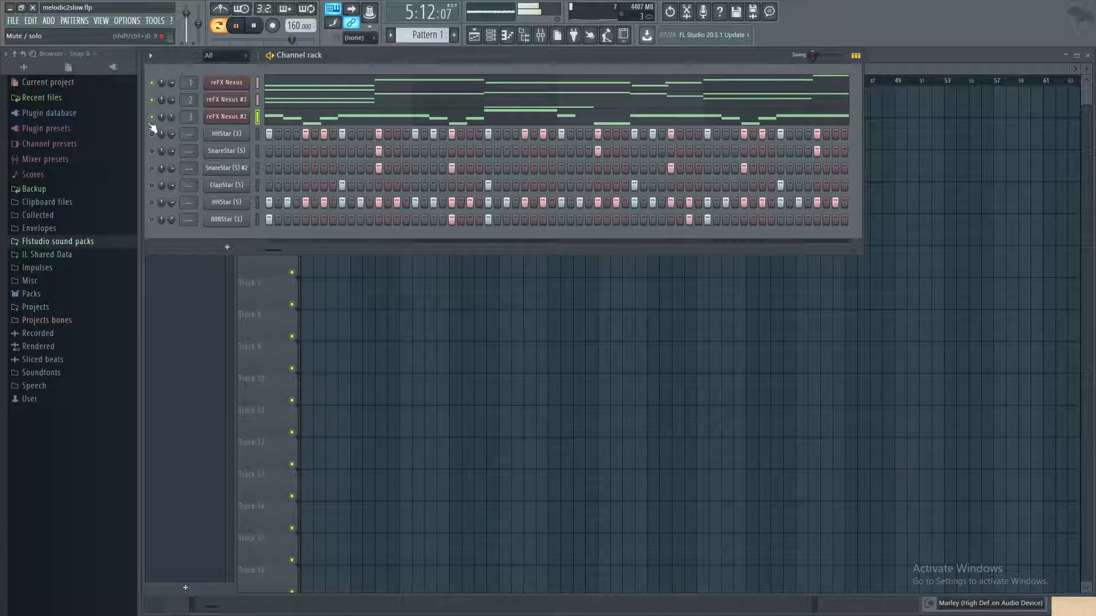
pyautogui.press('space')
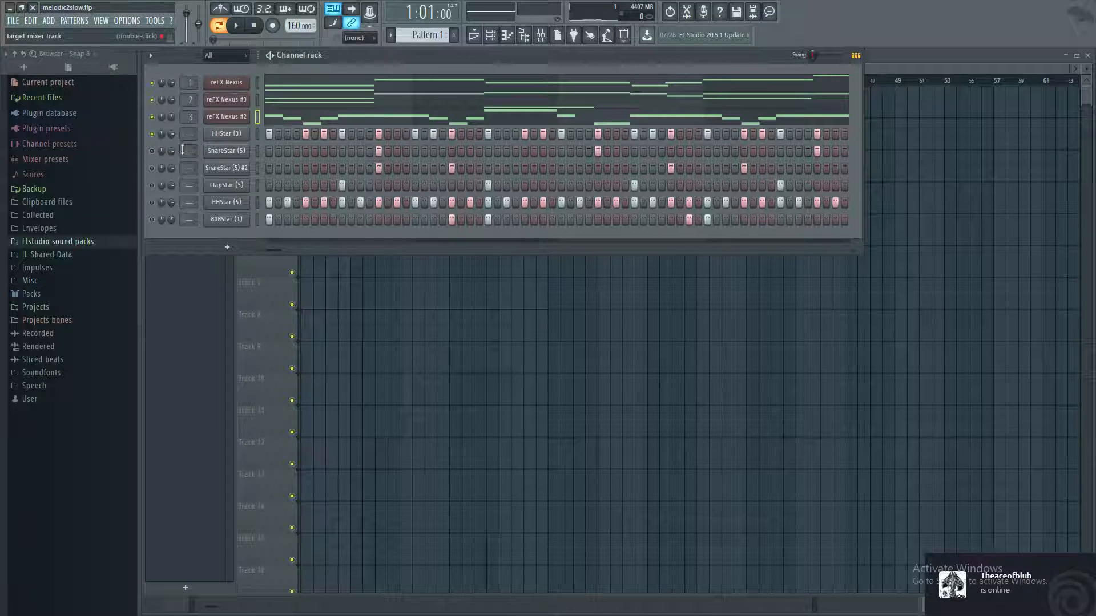
pyautogui.press('space')
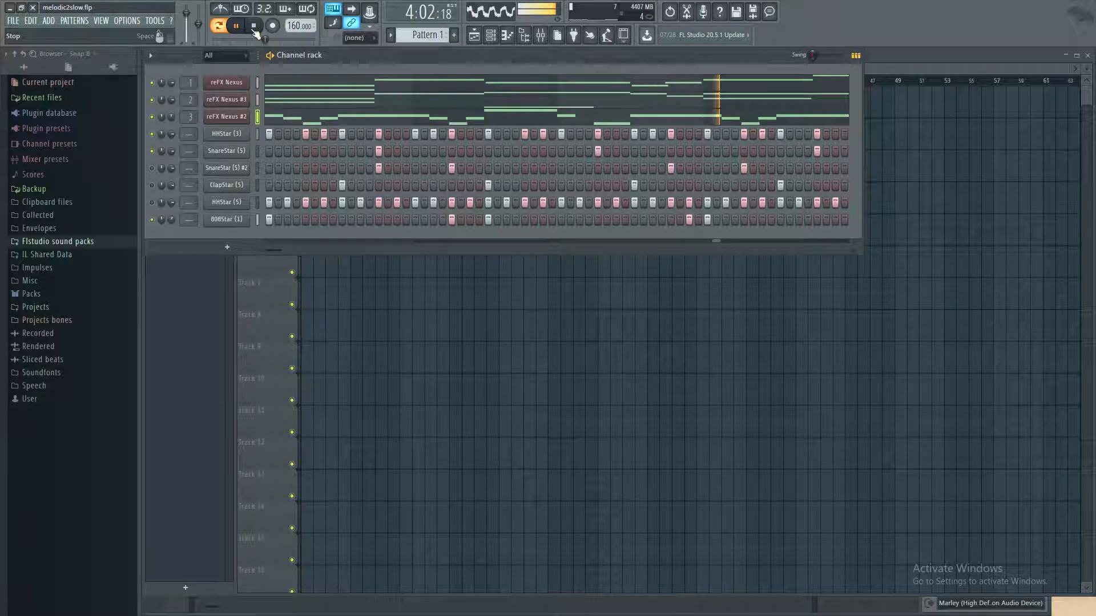
pyautogui.click(254, 29)
# Step: Open the recent project melodic.flp
pyautogui.click(12, 21)
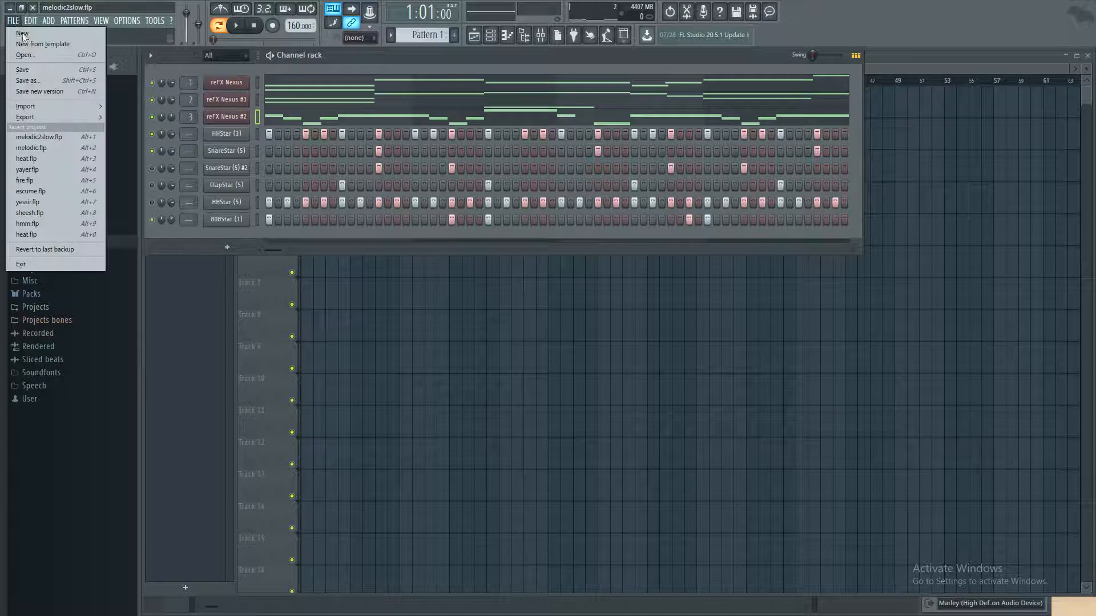
pyautogui.click(46, 148)
pyautogui.click(565, 348)
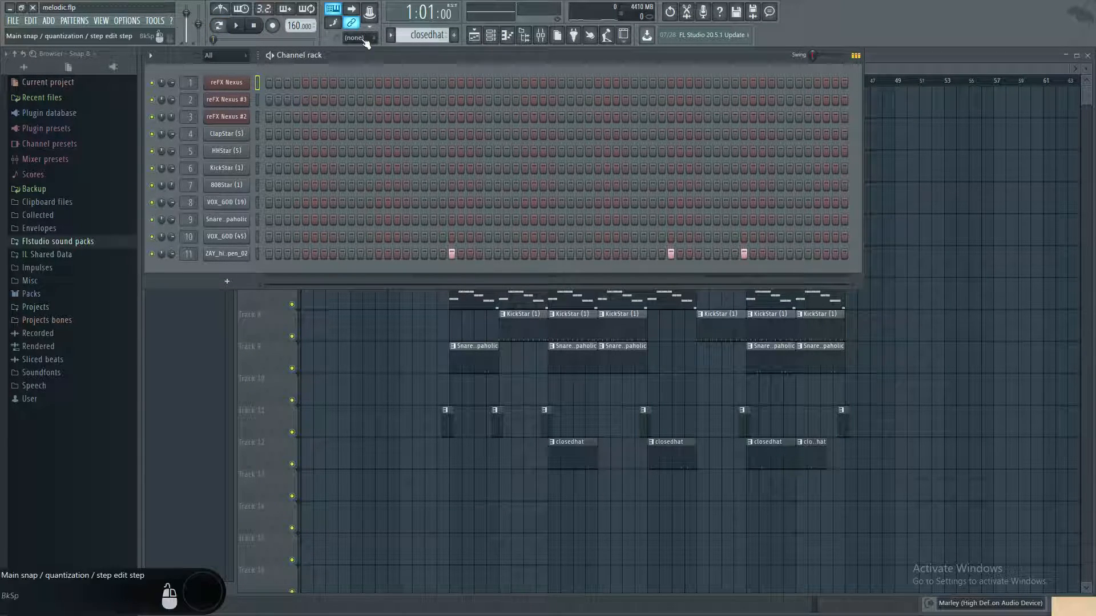
# Step: Move the channel rack lower and hide it to reveal the whole playlist arrangement
pyautogui.rightClick(918, 50)
pyautogui.click(869, 71)
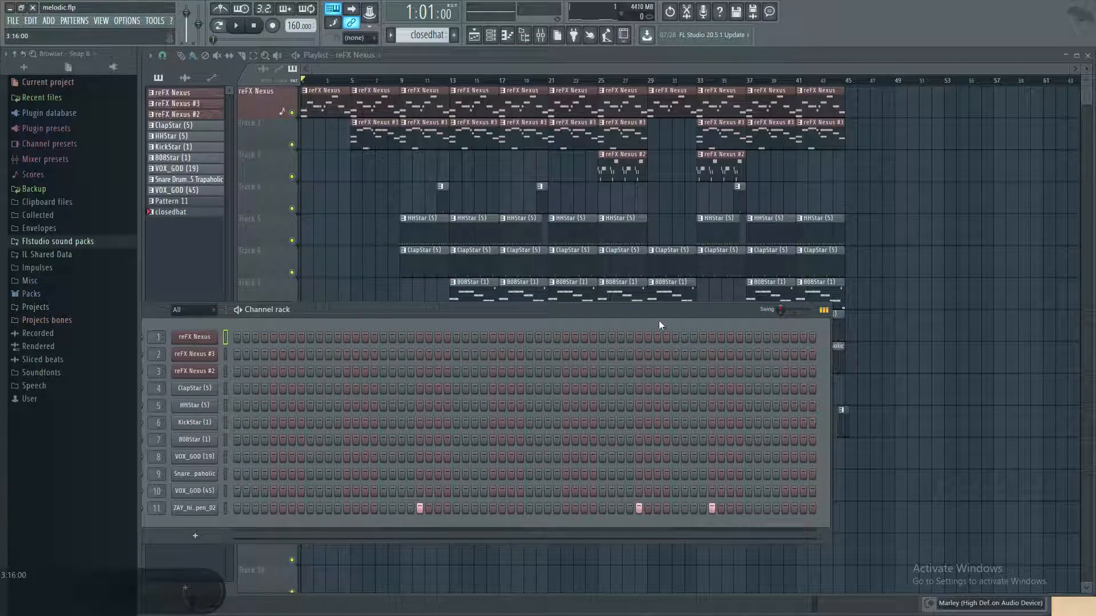
pyautogui.press('F6')
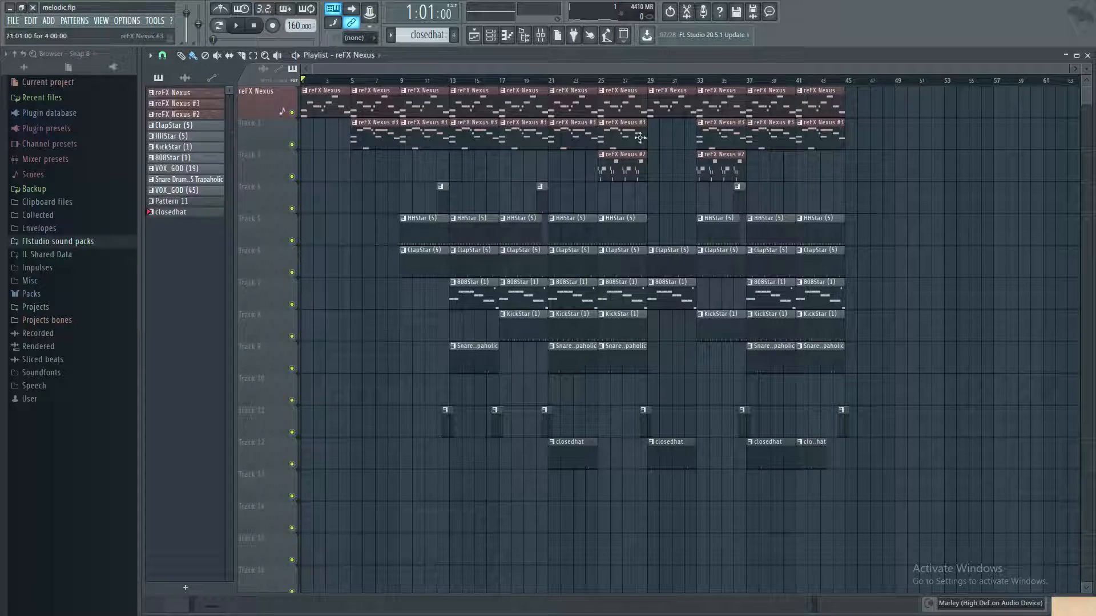
# Step: Mute playlist tracks 1, 2 and 4 to 12, and play reFX Nexus #2 alone from just before bar 25
pyautogui.click(598, 83)
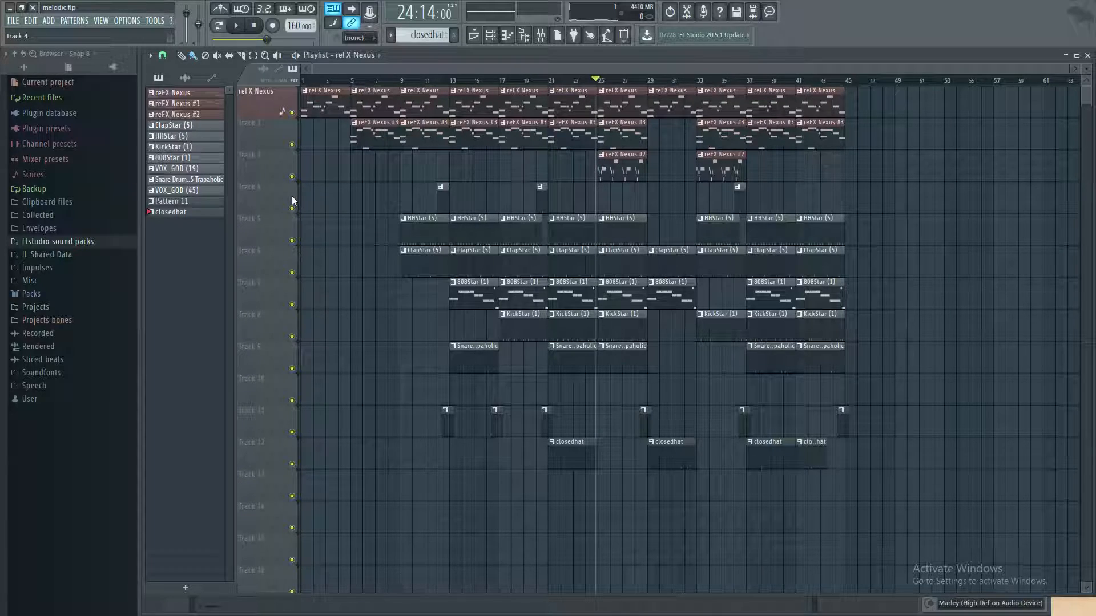
pyautogui.moveTo(287, 211)
pyautogui.mouseDown()
pyautogui.moveTo(298, 469)
pyautogui.moveTo(287, 452)
pyautogui.mouseUp()
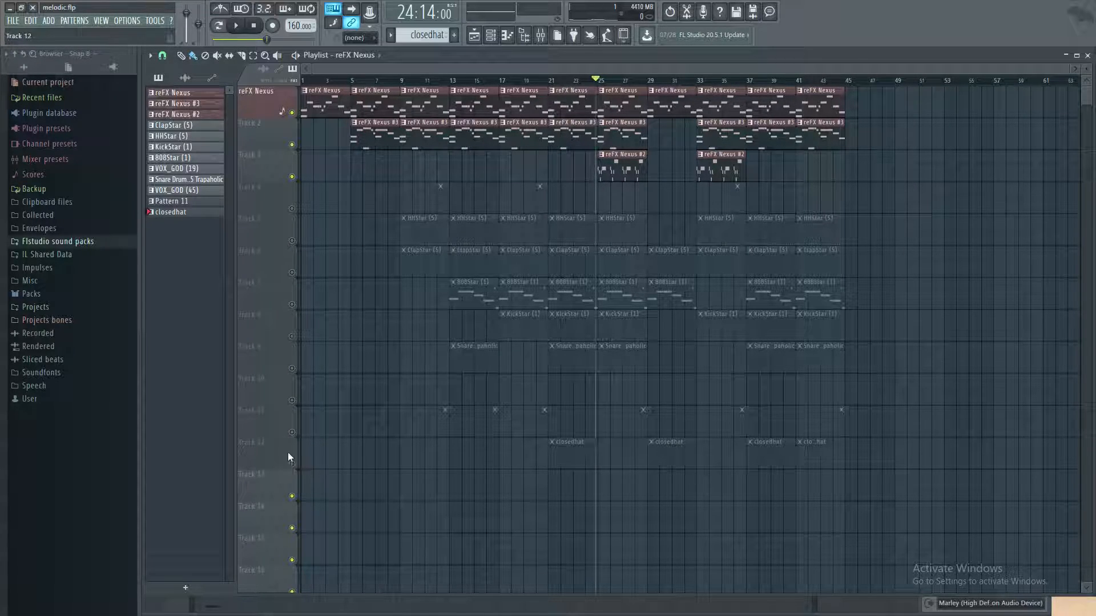
pyautogui.click(293, 113)
pyautogui.click(292, 144)
pyautogui.press('space')
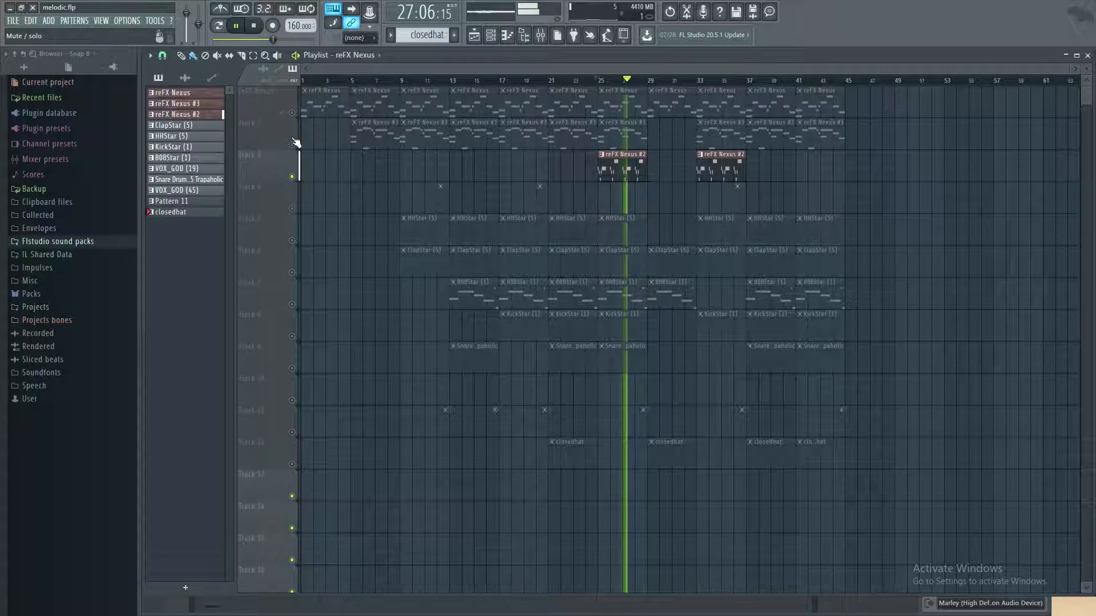
pyautogui.press('space')
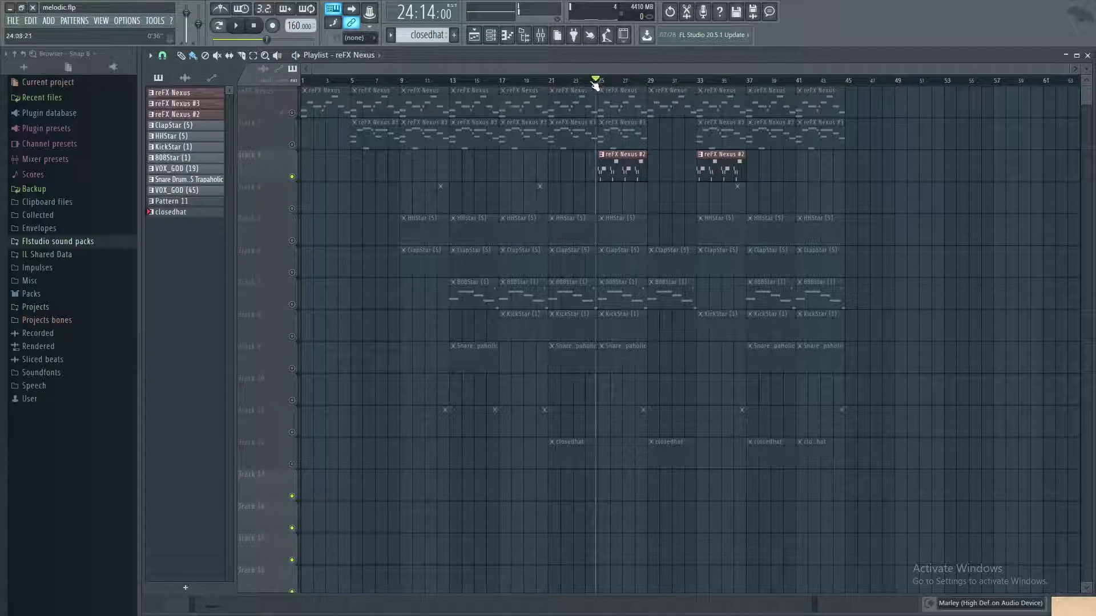
# Step: Unmute the reFX Nexus and reFX Nexus #3 tracks and play all three melody layers from just before bar 25
pyautogui.click(293, 112)
pyautogui.click(293, 145)
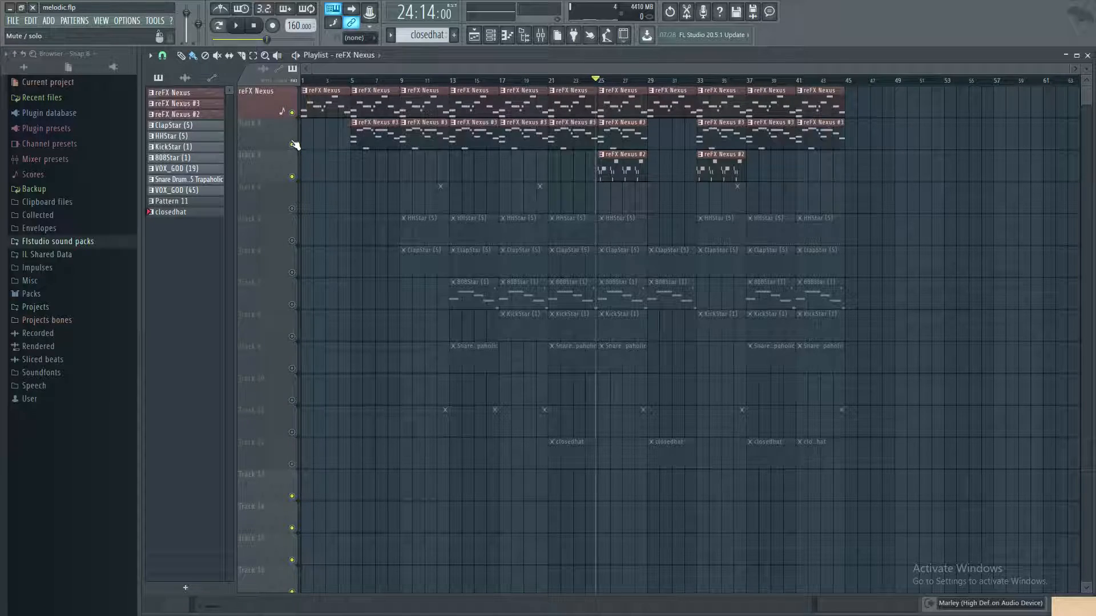
pyautogui.press('space')
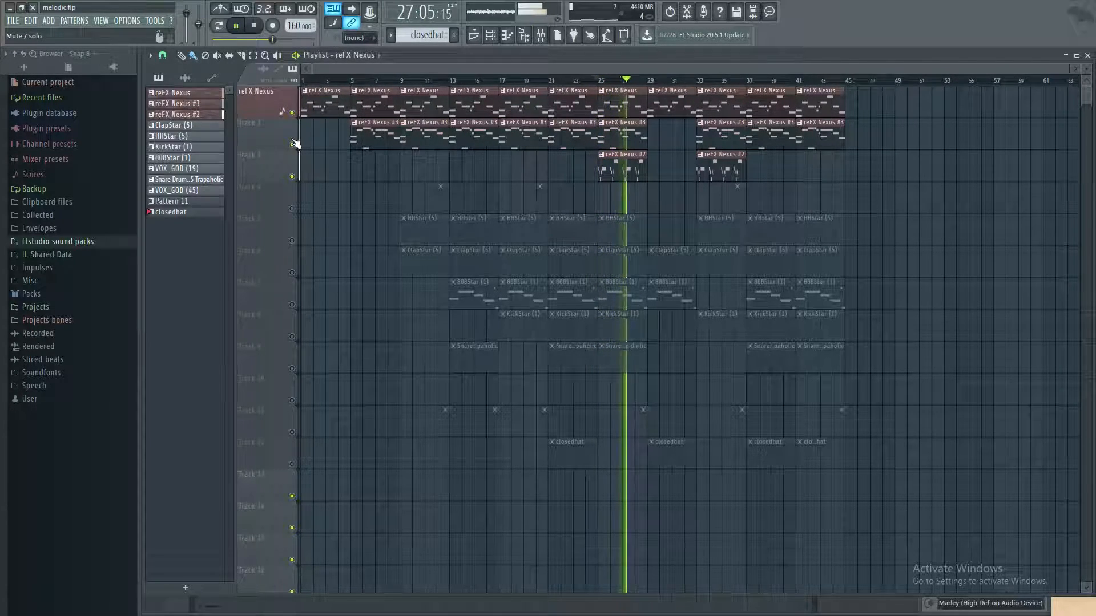
pyautogui.press('space')
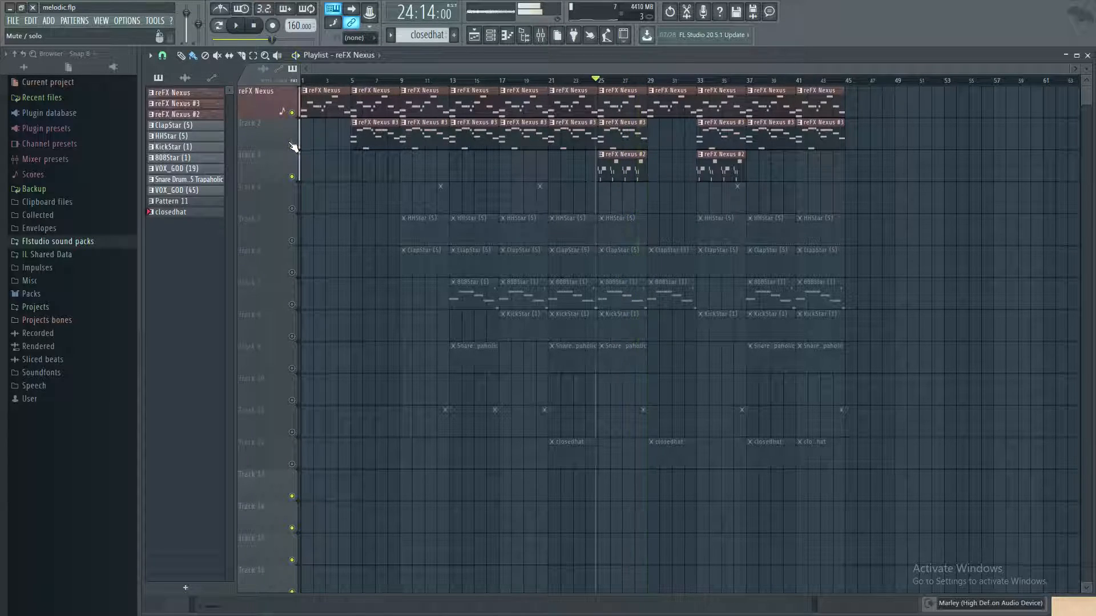
# Step: Mute the three reFX Nexus melody tracks in the playlist and unmute them again
pyautogui.click(293, 144)
pyautogui.click(291, 173)
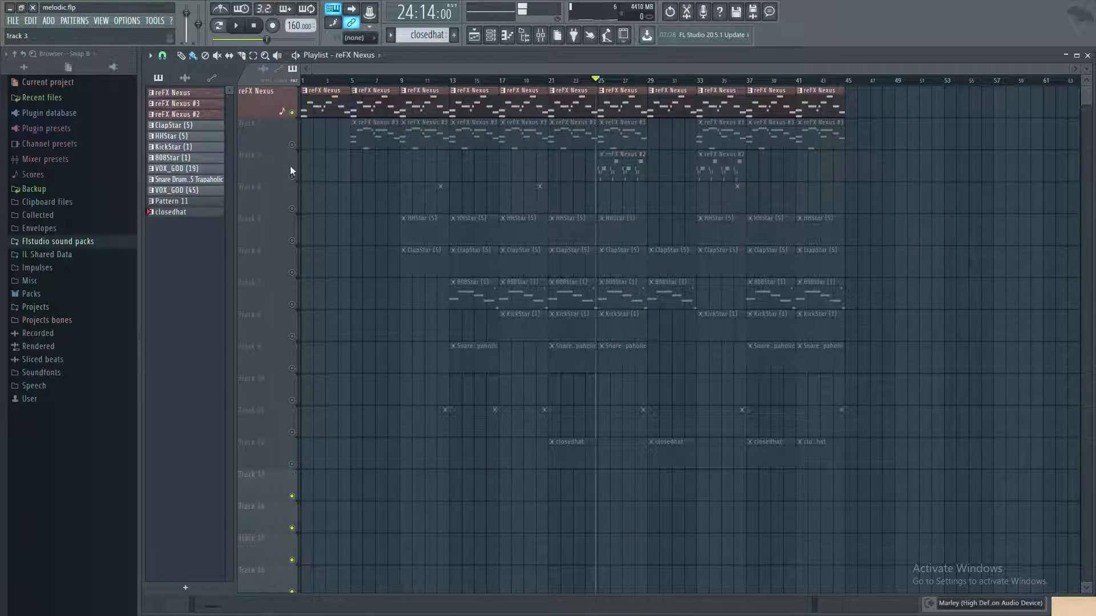
pyautogui.click(291, 112)
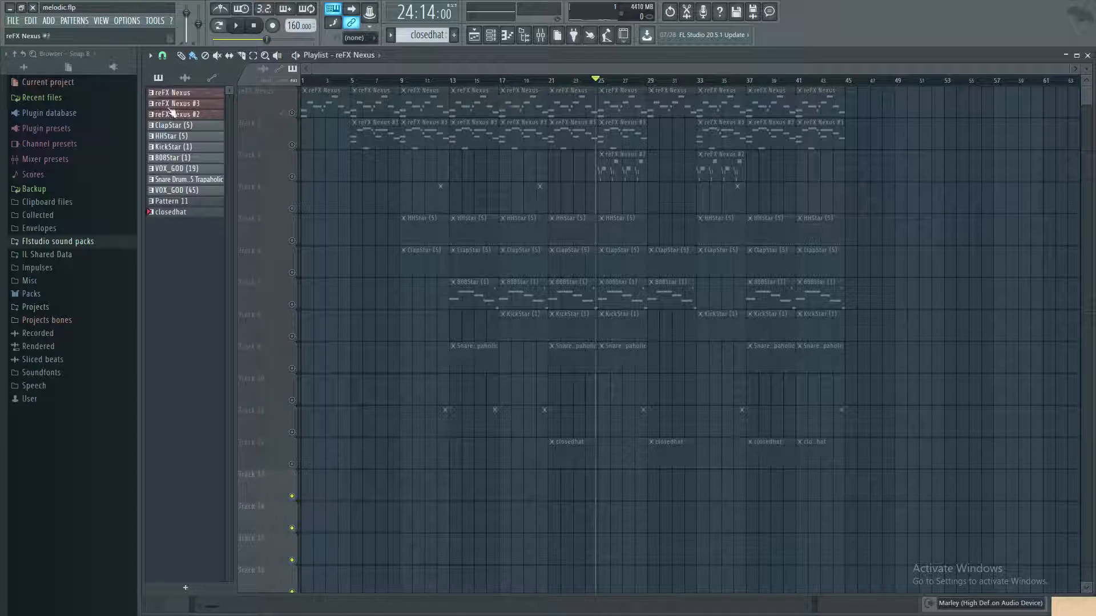
pyautogui.click(292, 112)
pyautogui.click(291, 144)
pyautogui.click(292, 177)
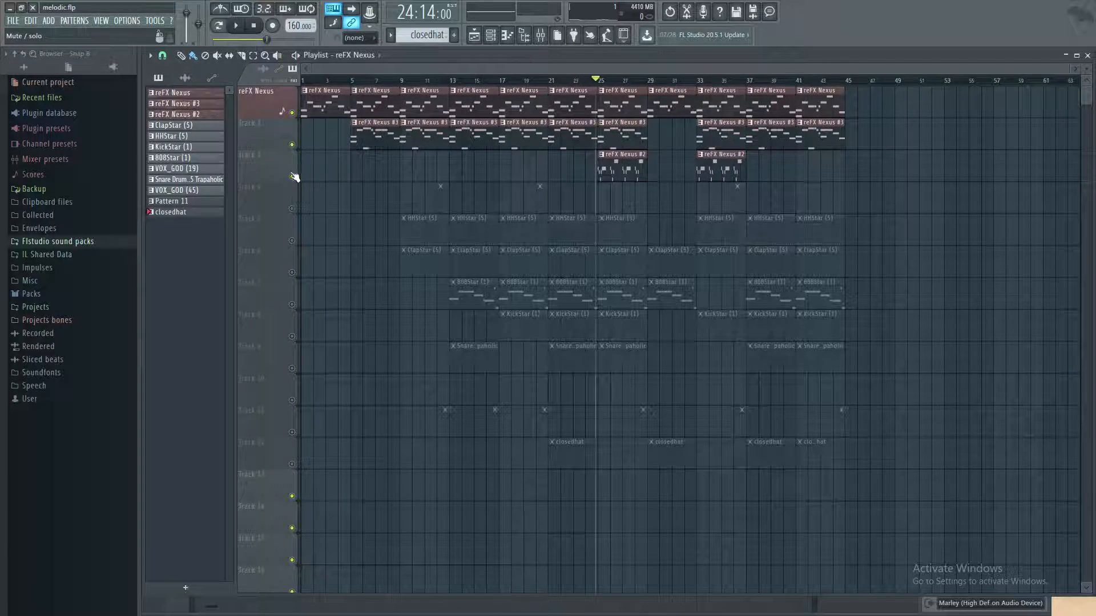
# Step: Unmute playlist tracks 4 through 12
pyautogui.click(291, 208)
pyautogui.click(292, 240)
pyautogui.click(291, 272)
pyautogui.click(292, 304)
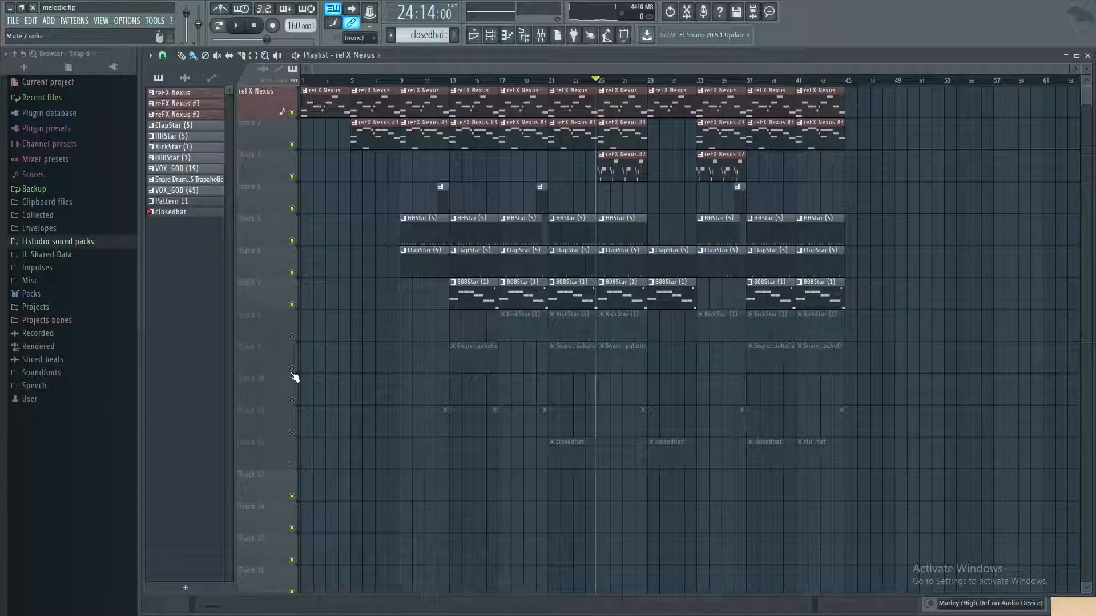
pyautogui.click(292, 336)
pyautogui.click(292, 368)
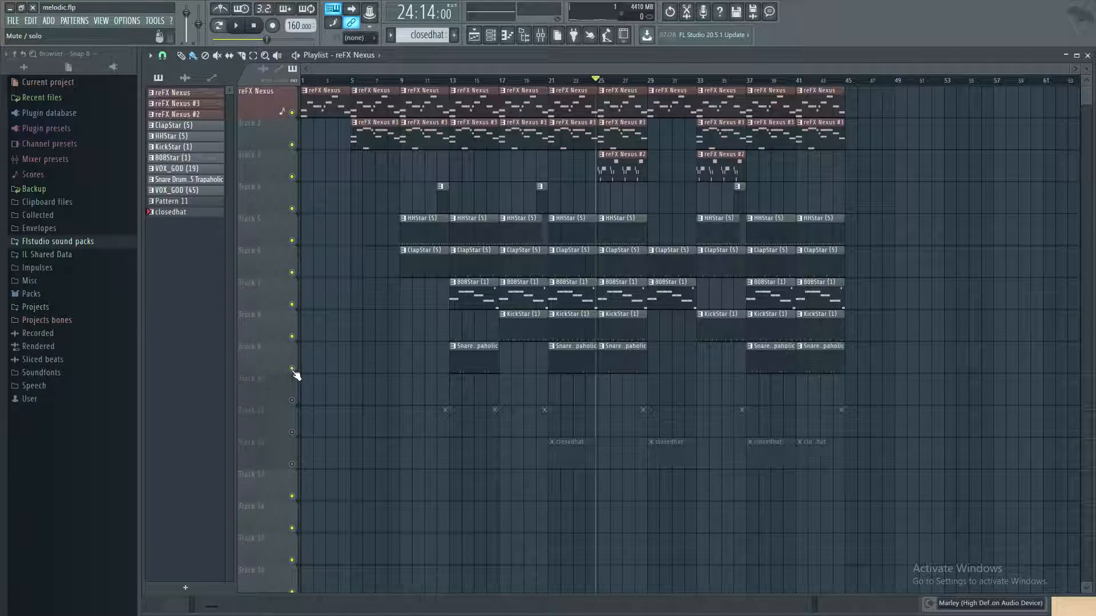
pyautogui.click(291, 432)
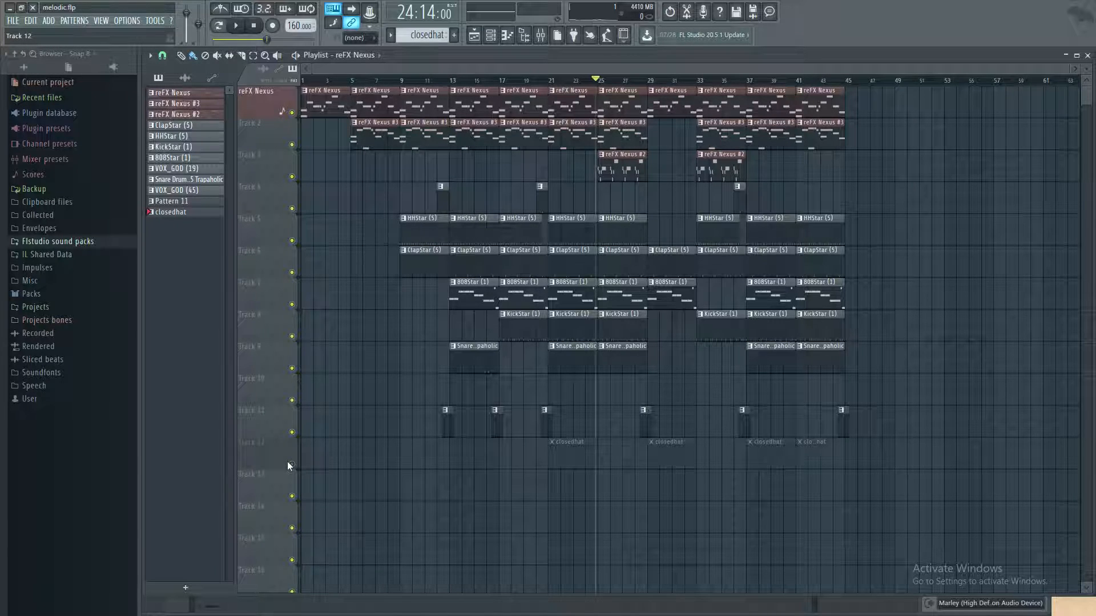
pyautogui.click(292, 463)
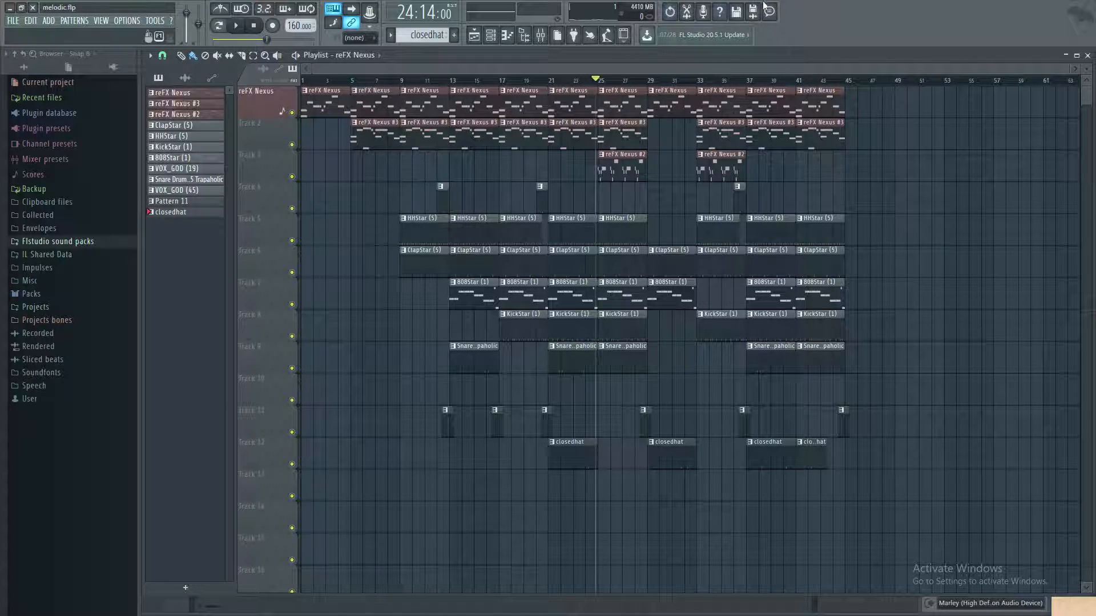
# Step: Select the reFX Nexus pattern and briefly play the arrangement from bar 1
pyautogui.click(577, 95)
pyautogui.press('space')
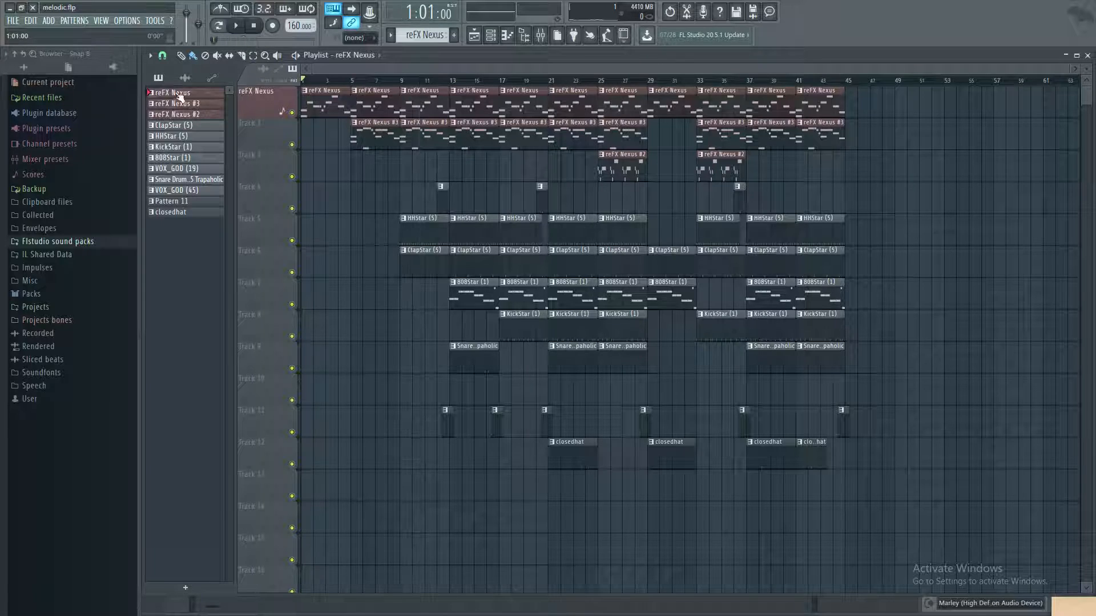
pyautogui.click(236, 30)
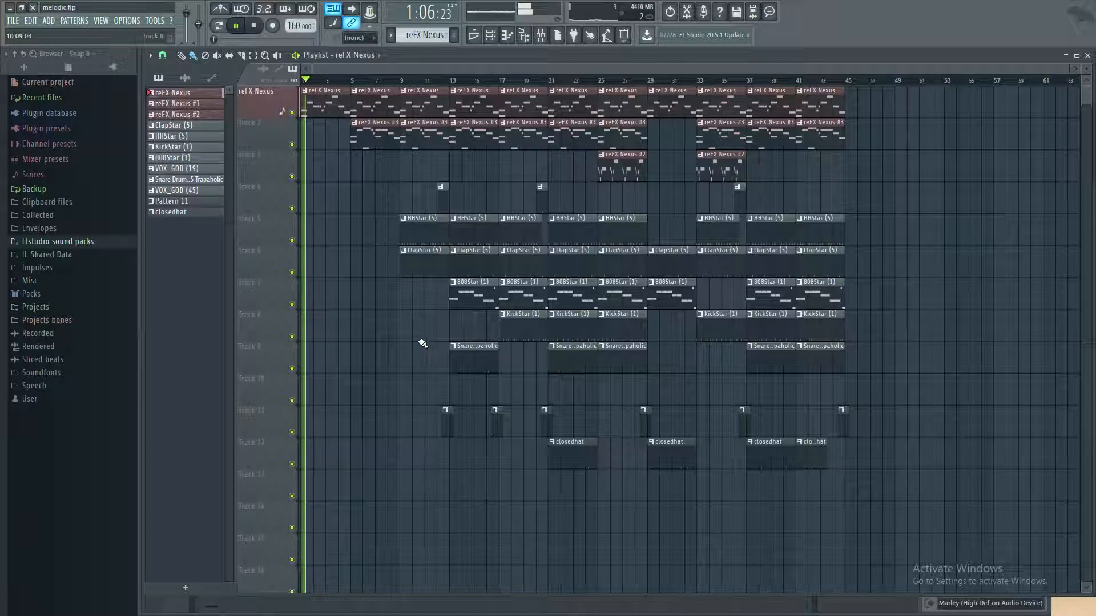
pyautogui.press('space')
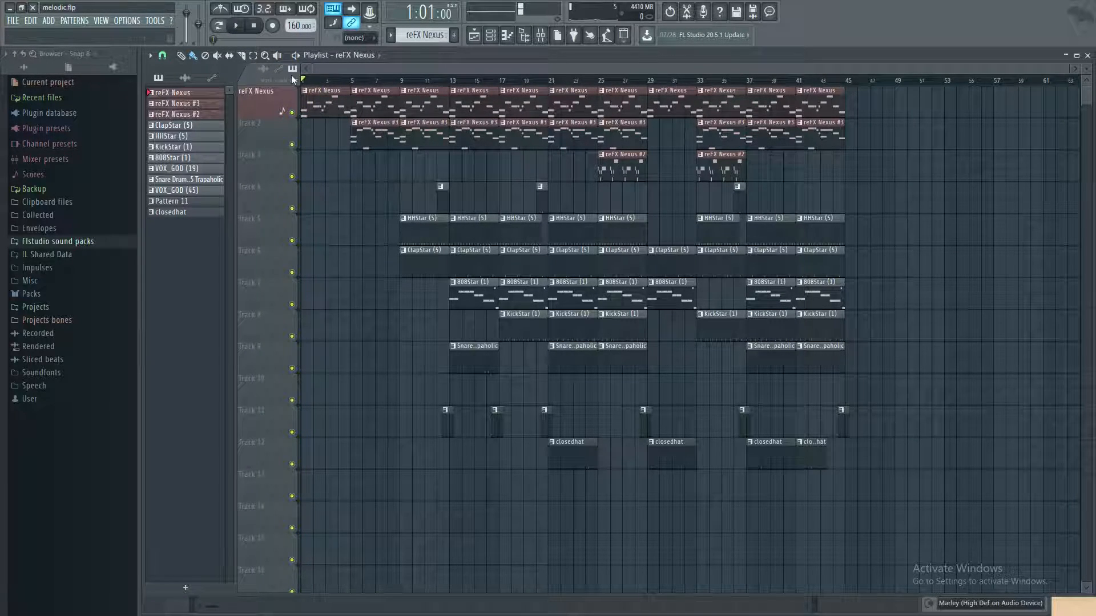
# Step: Open the mixer, look over the first insert tracks and close it again
pyautogui.click(540, 35)
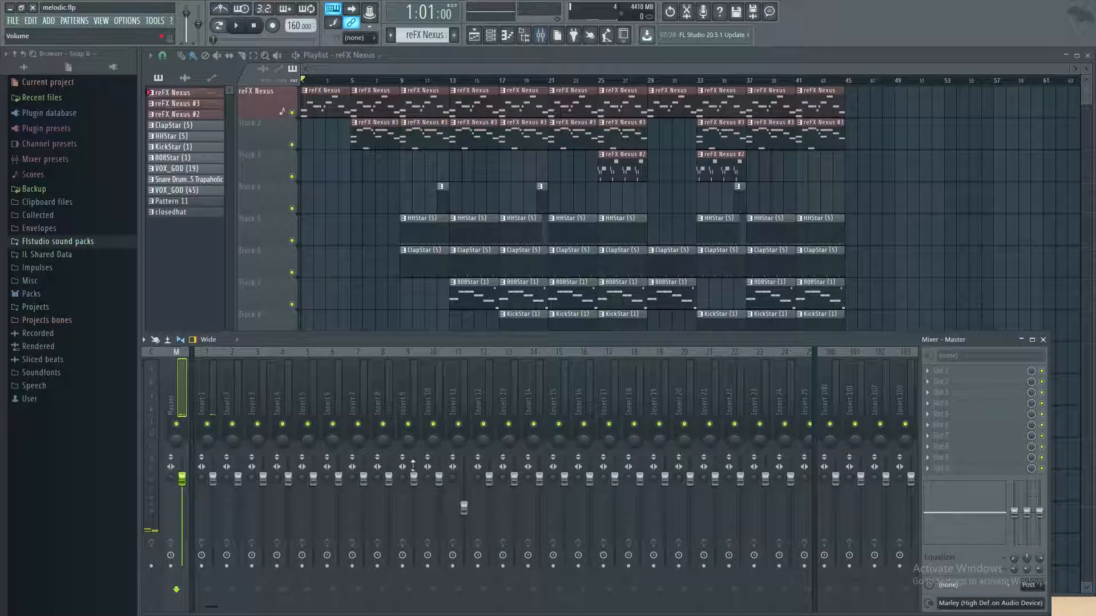
pyautogui.moveTo(423, 339); pyautogui.dragTo(452, 143)
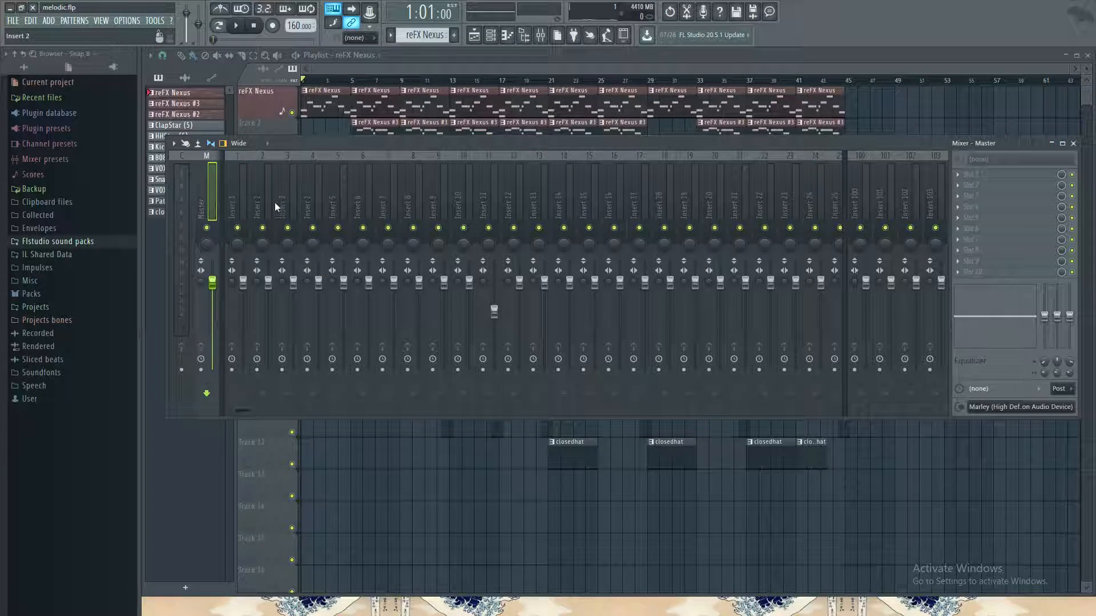
pyautogui.moveTo(235, 156); pyautogui.dragTo(313, 155)
pyautogui.click(1073, 144)
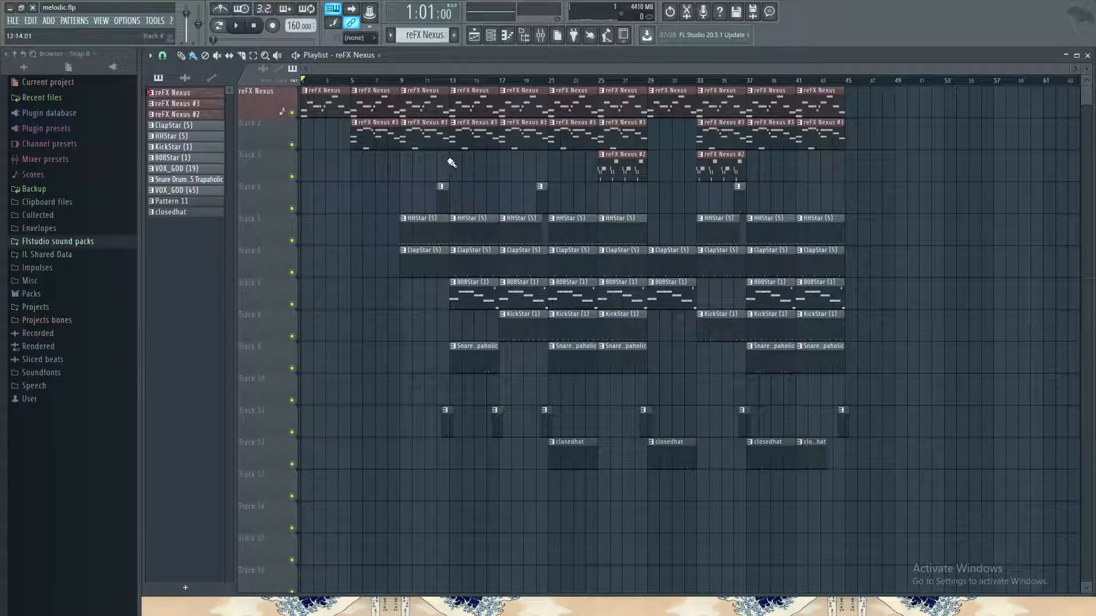
# Step: Play the full arrangement from bar 1 with every track active and stop playback
pyautogui.press('space')
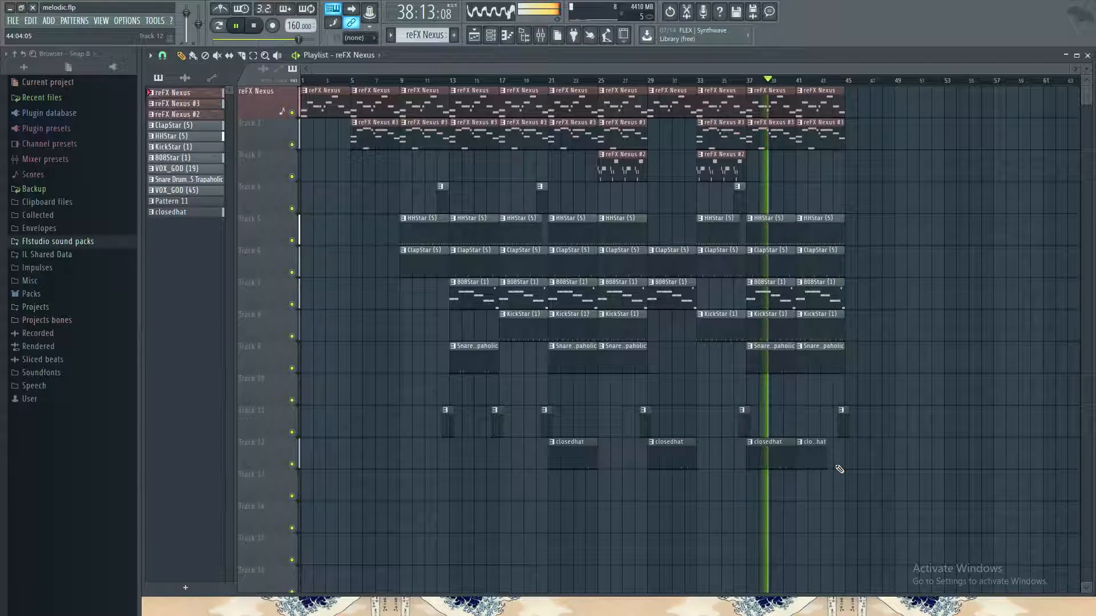
pyautogui.click(252, 27)
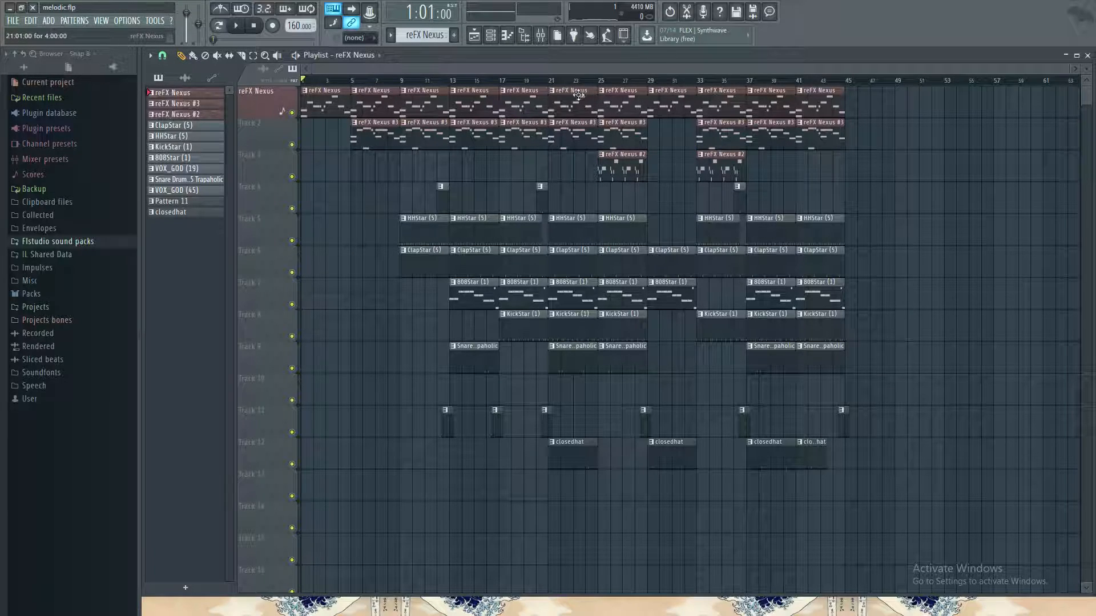
# Step: Move the playhead to about bar 22 and mute playlist tracks 4 through 12
pyautogui.moveTo(590, 74)
pyautogui.mouseDown()
pyautogui.moveTo(624, 77)
pyautogui.moveTo(564, 80)
pyautogui.mouseUp()
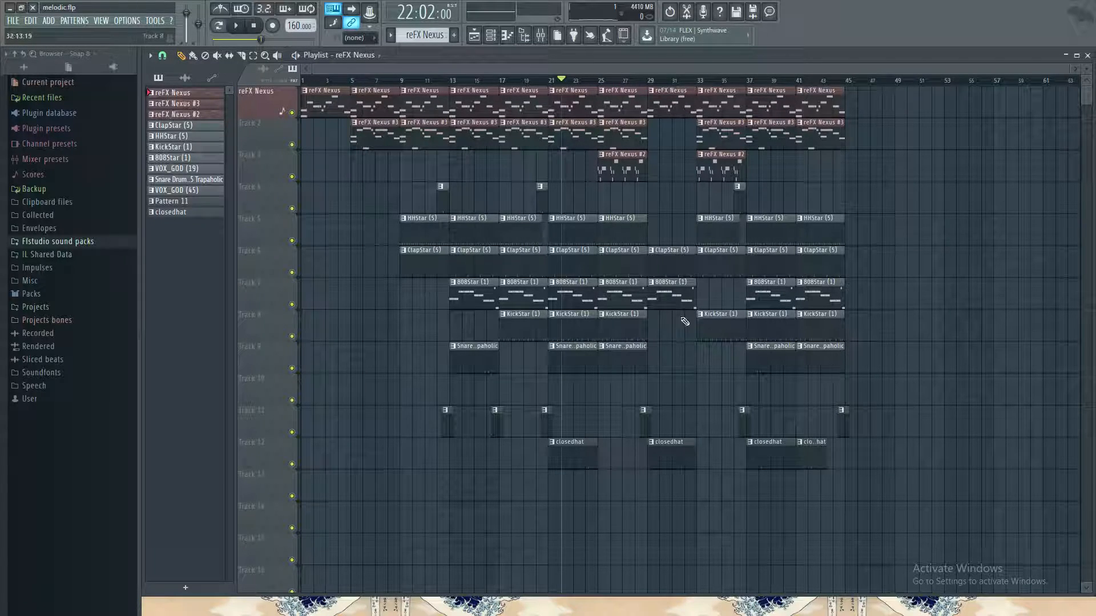
pyautogui.click(292, 208)
pyautogui.click(291, 240)
pyautogui.click(292, 273)
pyautogui.click(291, 304)
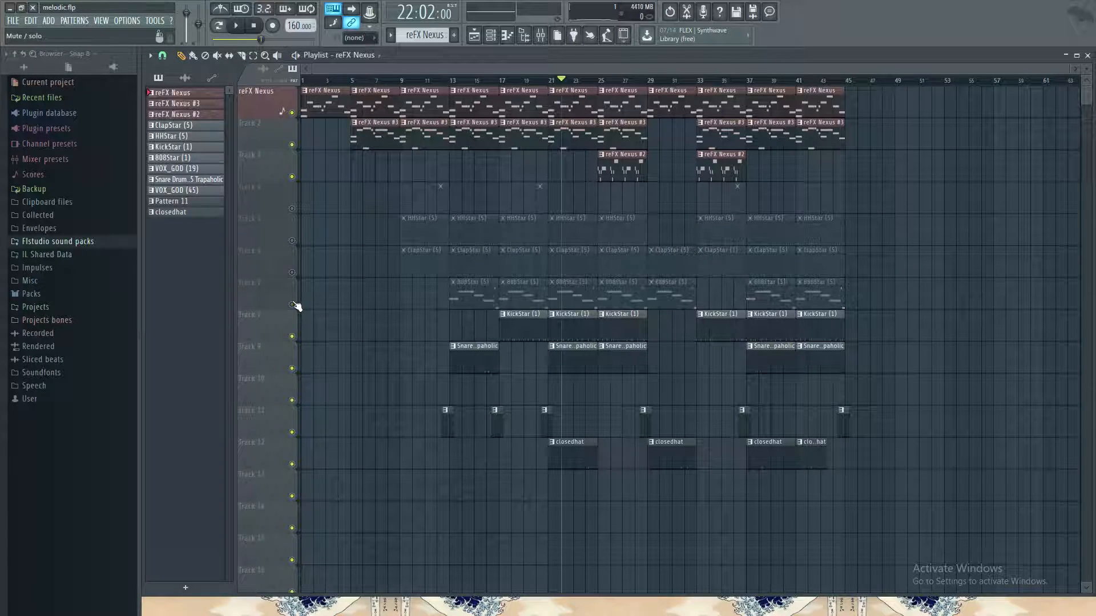
pyautogui.click(292, 336)
pyautogui.click(291, 368)
pyautogui.click(292, 432)
pyautogui.click(291, 465)
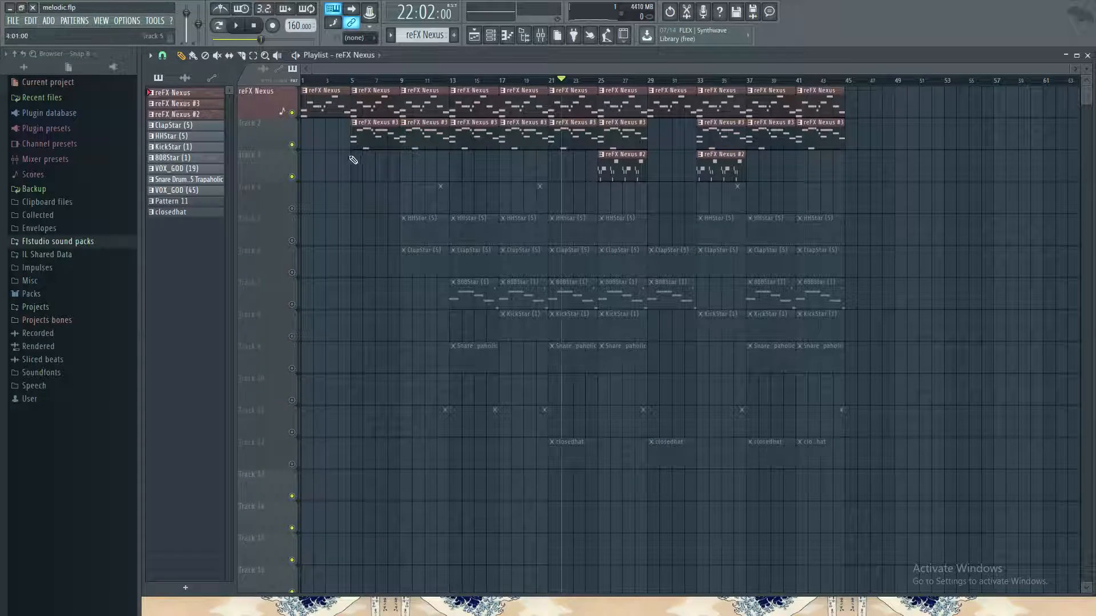
# Step: Play the three reFX Nexus melody tracks on their own from about bar 24 and stop playback
pyautogui.moveTo(569, 83); pyautogui.dragTo(597, 86)
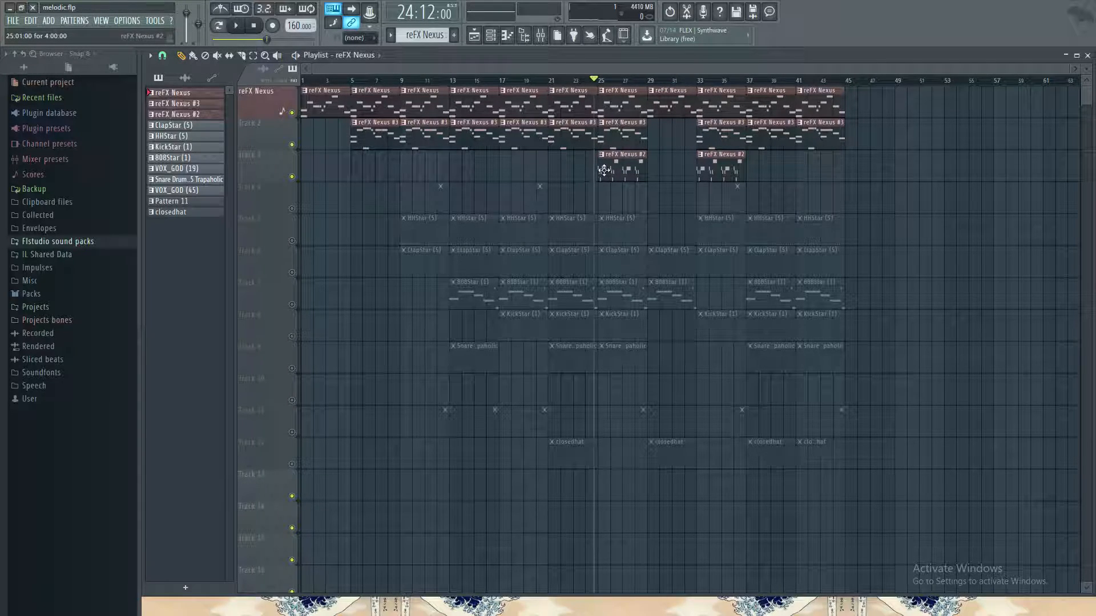
pyautogui.press('space')
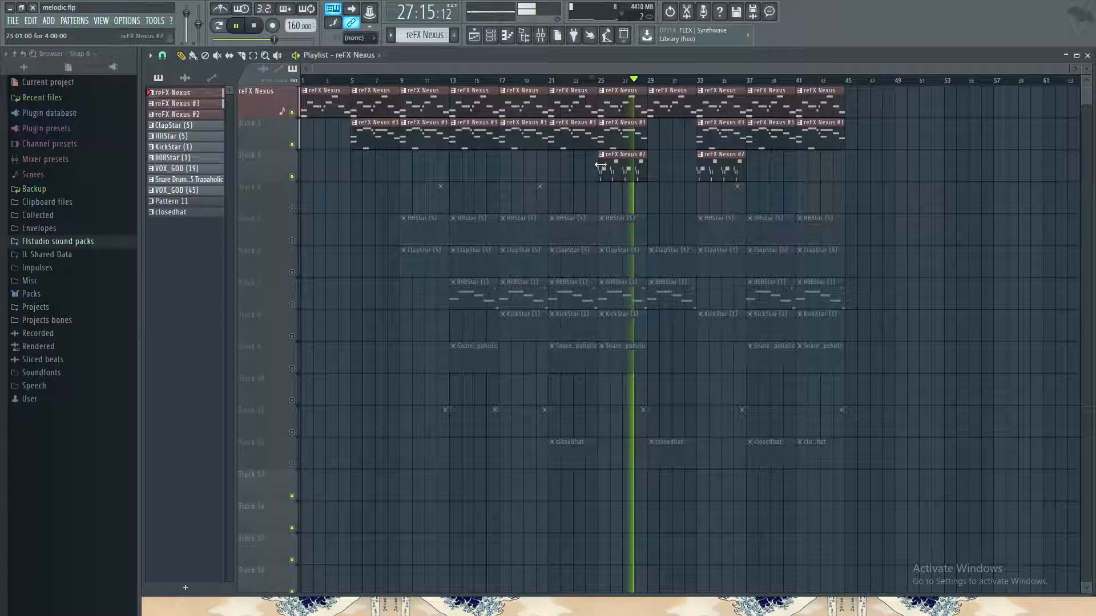
pyautogui.press('space')
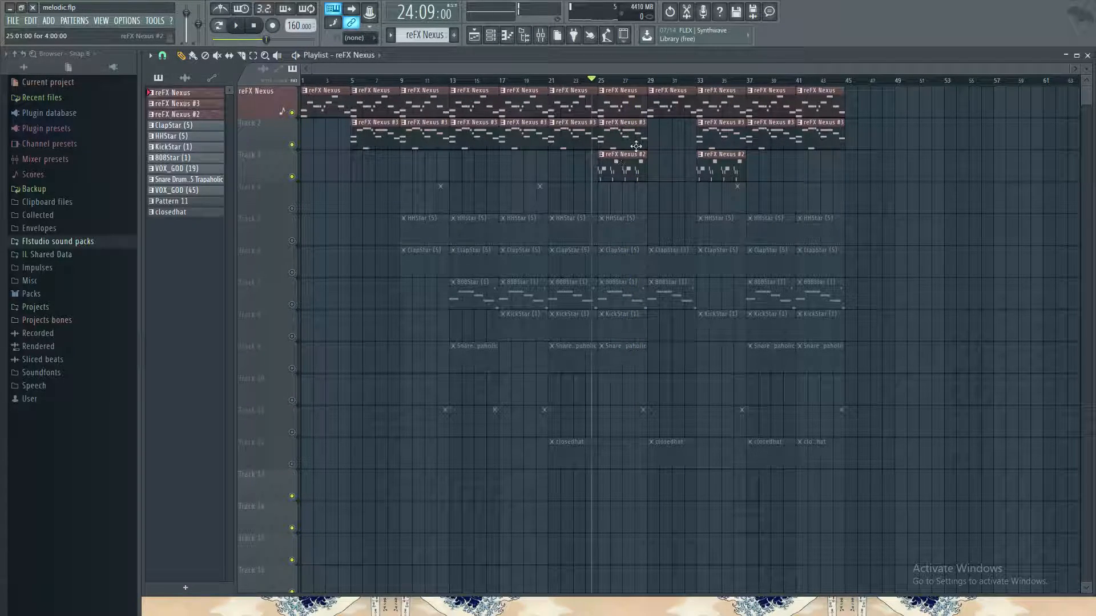
pyautogui.click(291, 208)
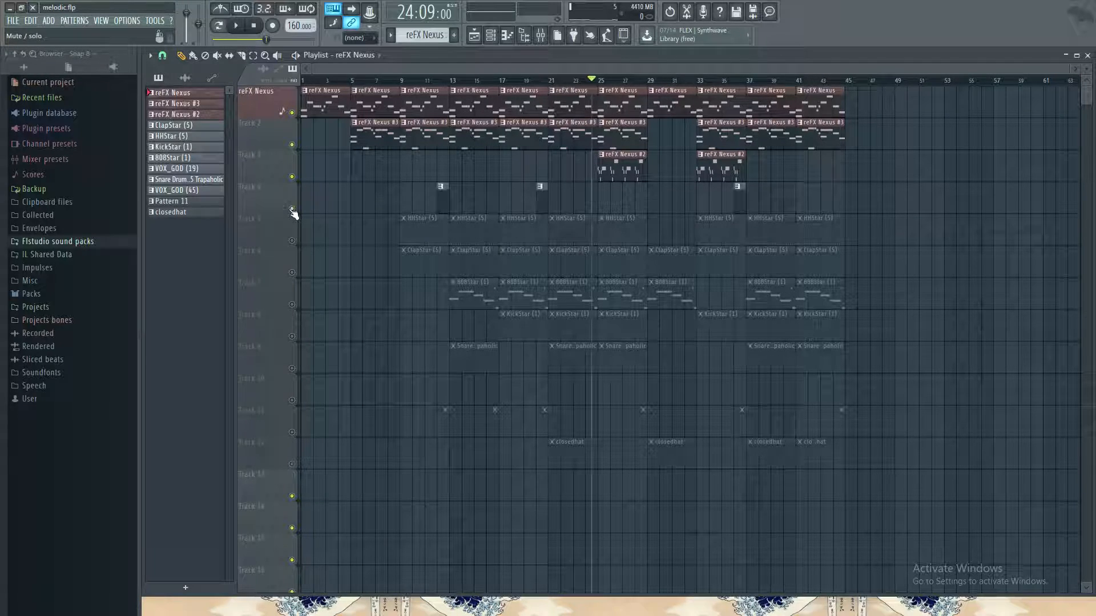
pyautogui.click(292, 240)
pyautogui.click(293, 273)
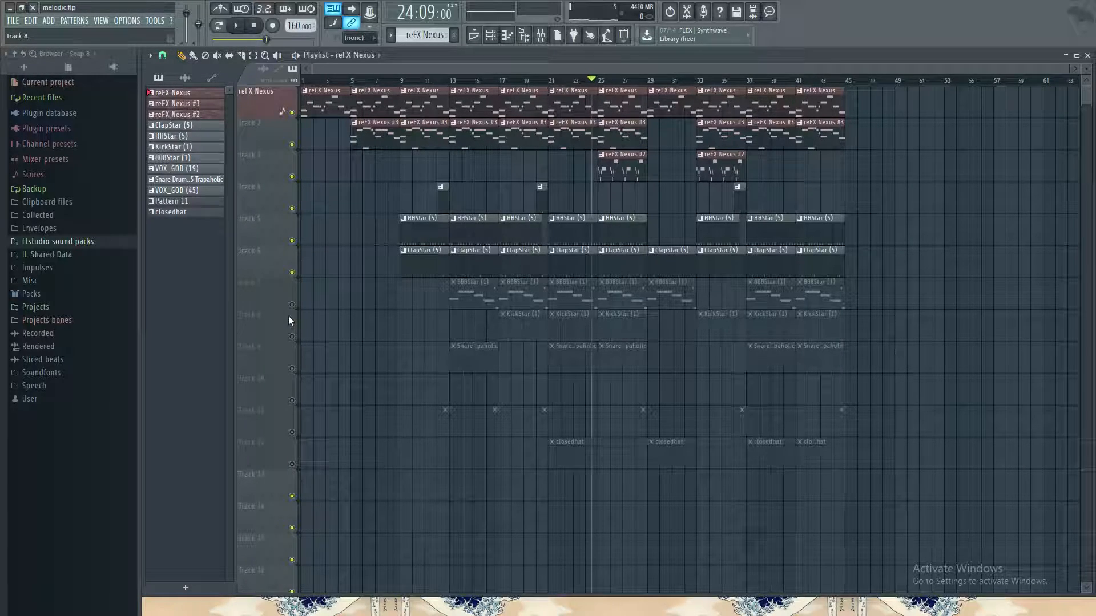
pyautogui.click(291, 274)
pyautogui.click(292, 241)
pyautogui.click(291, 208)
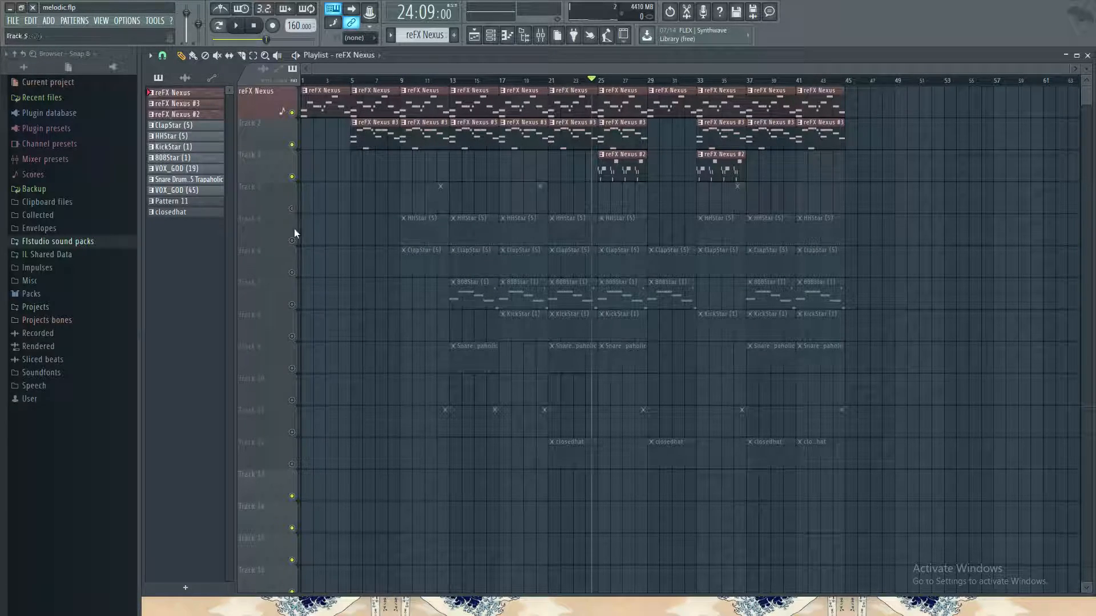
# Step: Unmute the 808Star track and play it with the melody tracks from about bar 24, then stop playback
pyautogui.click(292, 304)
pyautogui.press('space')
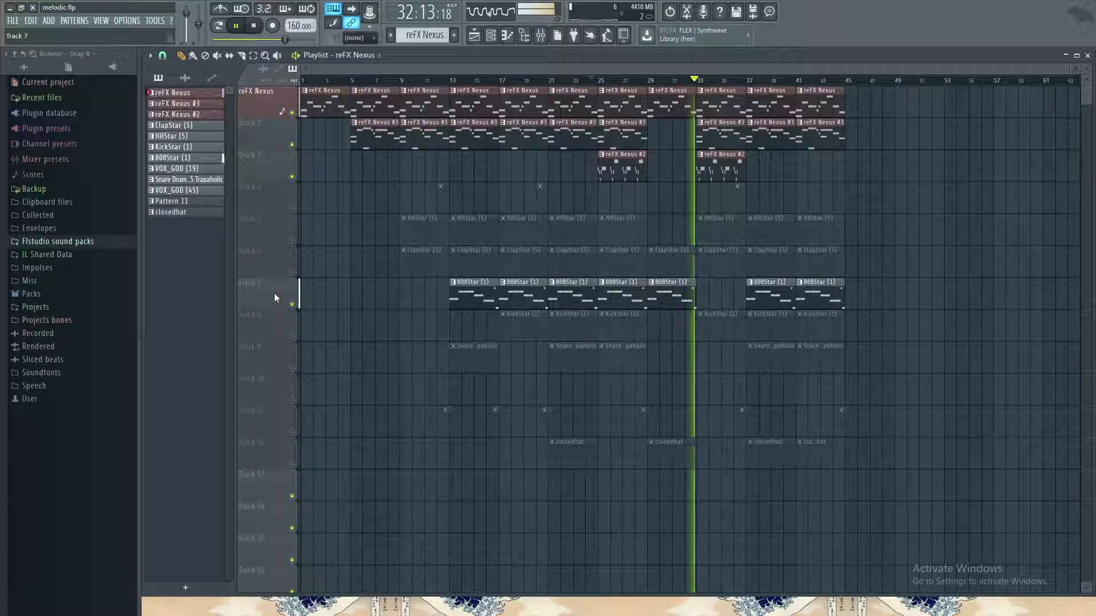
pyautogui.press('space')
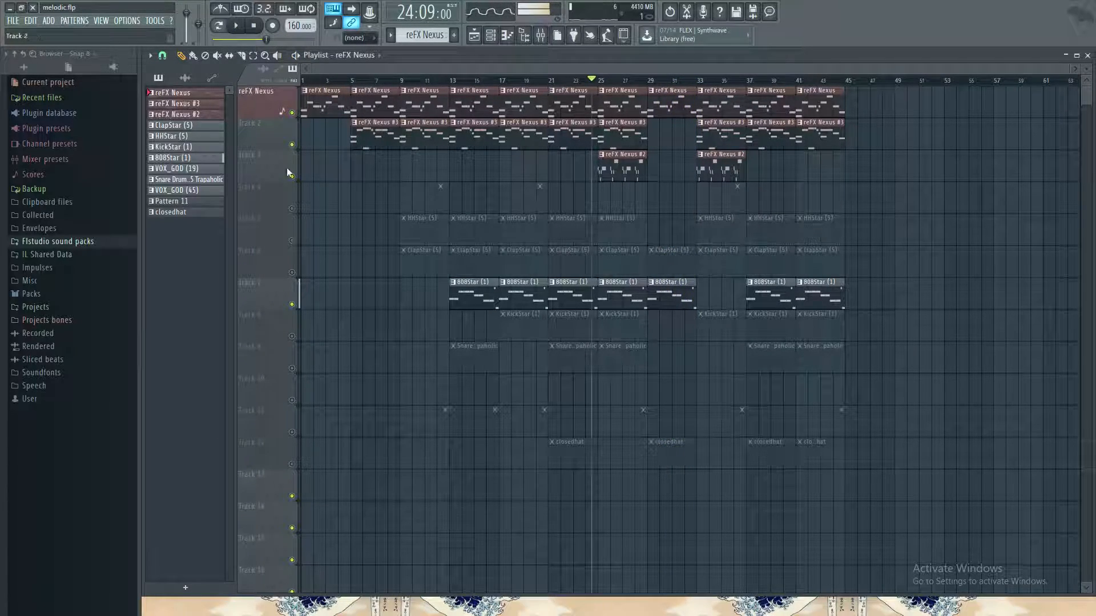
# Step: Unmute the hi-hat, clap, kick and snare tracks and play the section from about bar 24, then stop playback
pyautogui.click(291, 272)
pyautogui.click(292, 240)
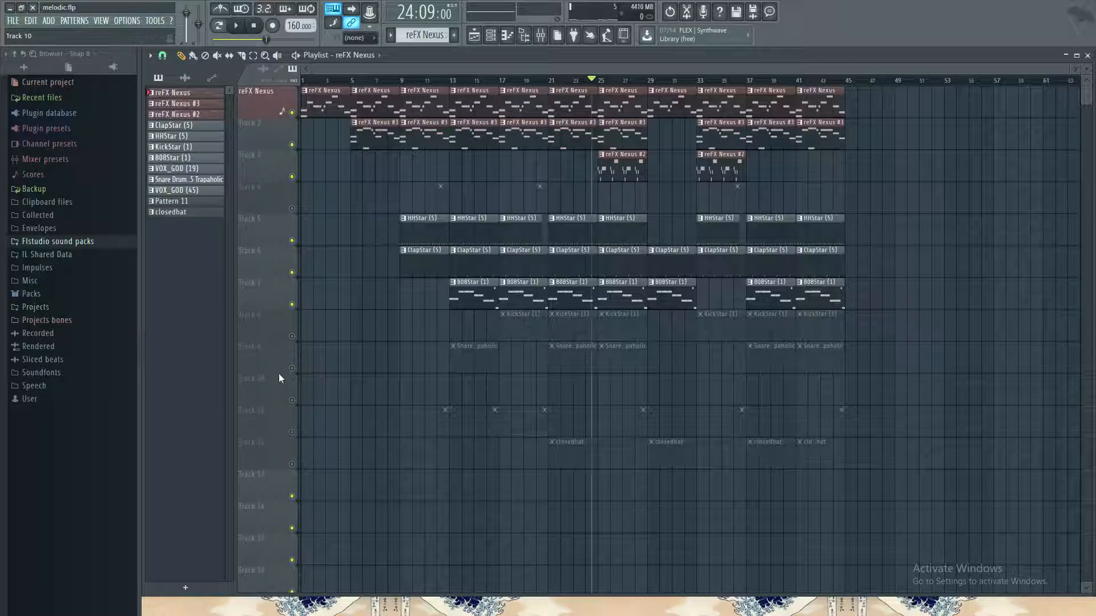
pyautogui.click(292, 336)
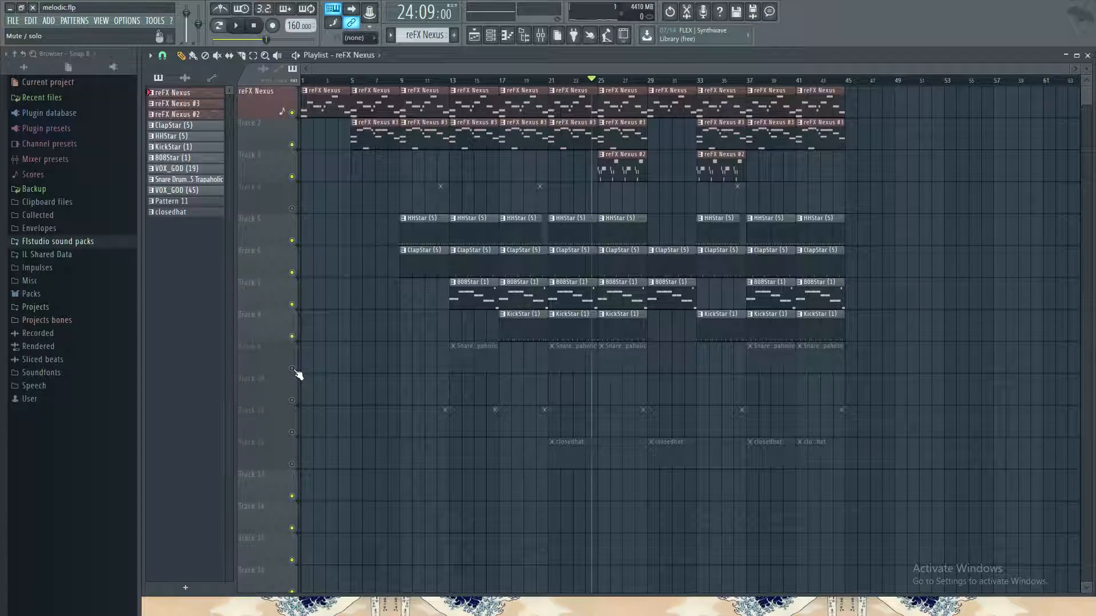
pyautogui.click(292, 368)
pyautogui.press('space')
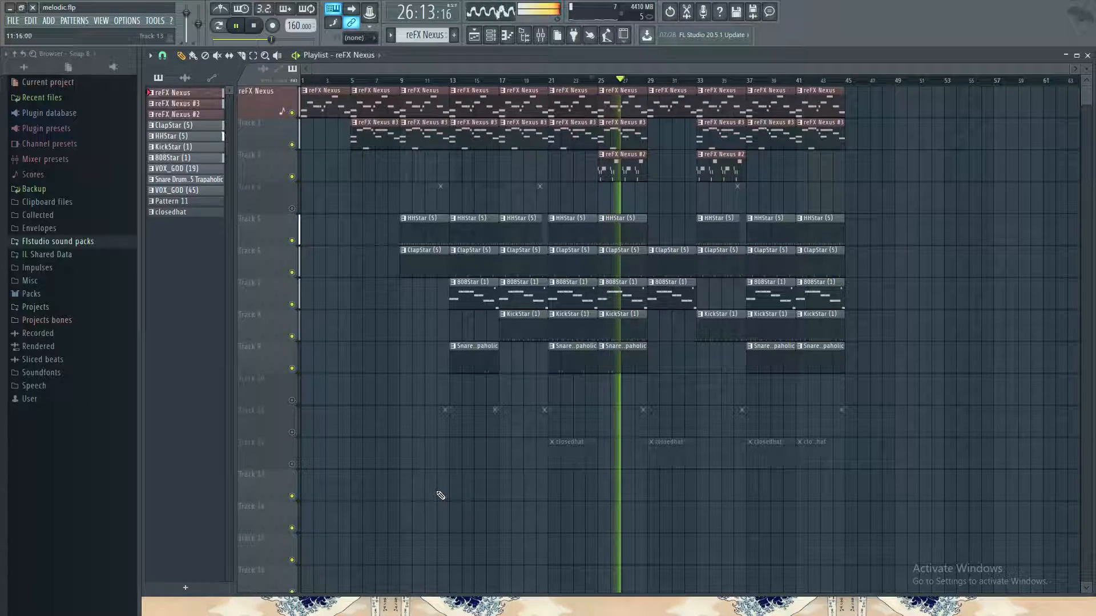
pyautogui.click(254, 28)
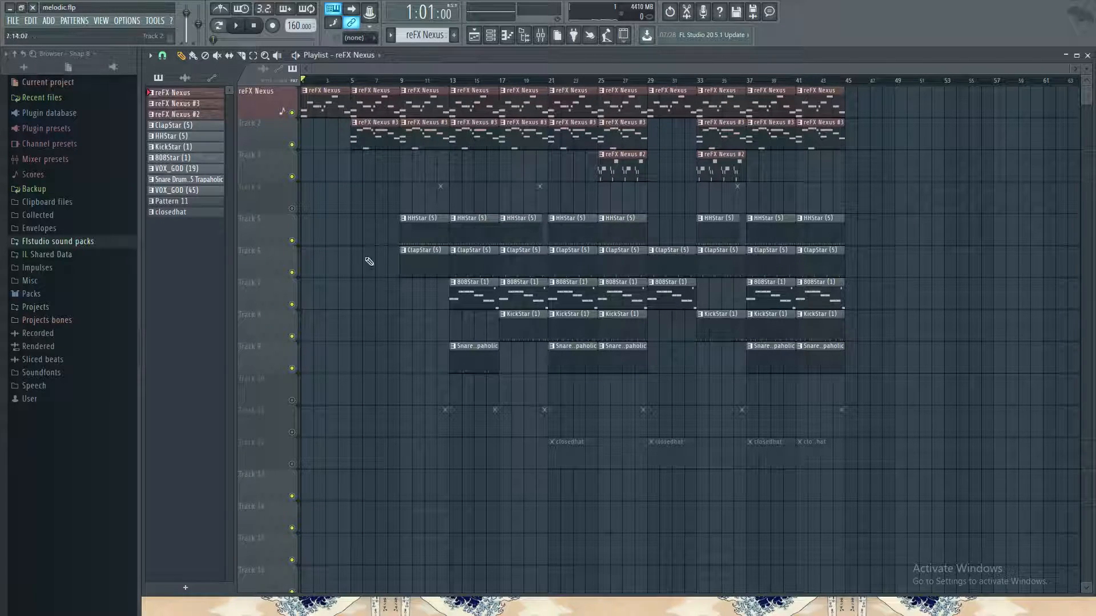
# Step: Unmute playlist tracks 4, 10, 11 and 12, and briefly open and close the mixer
pyautogui.click(293, 210)
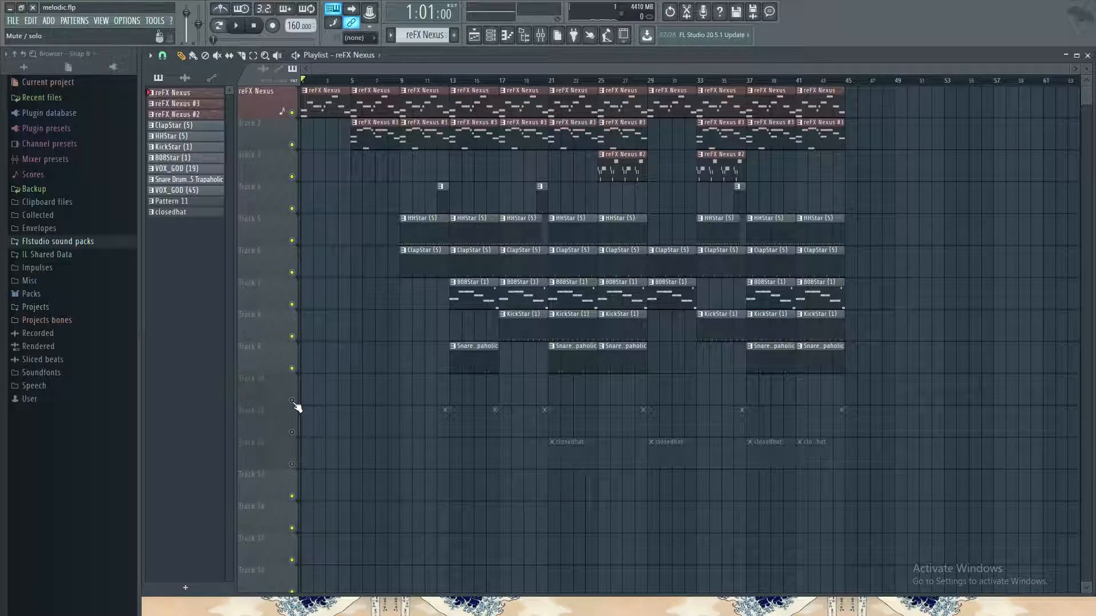
pyautogui.click(292, 432)
pyautogui.click(292, 464)
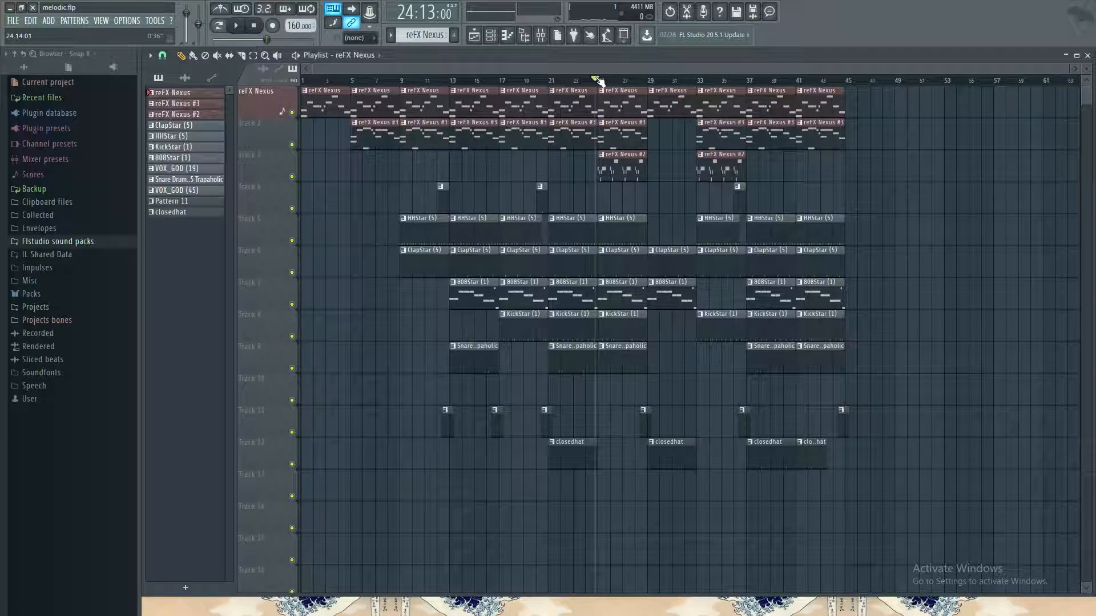
pyautogui.click(540, 34)
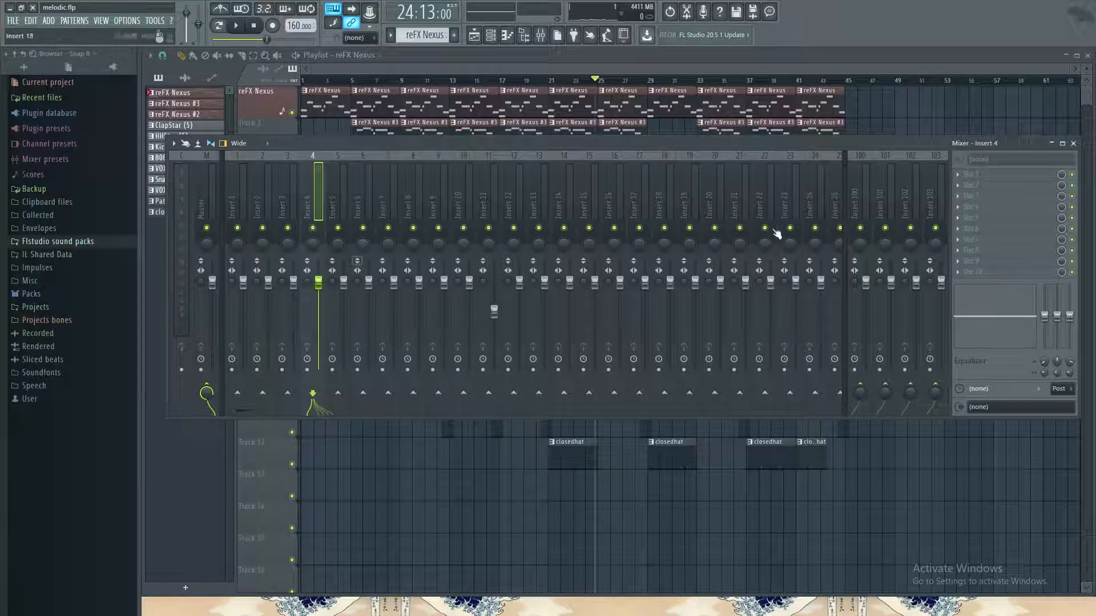
pyautogui.click(1073, 144)
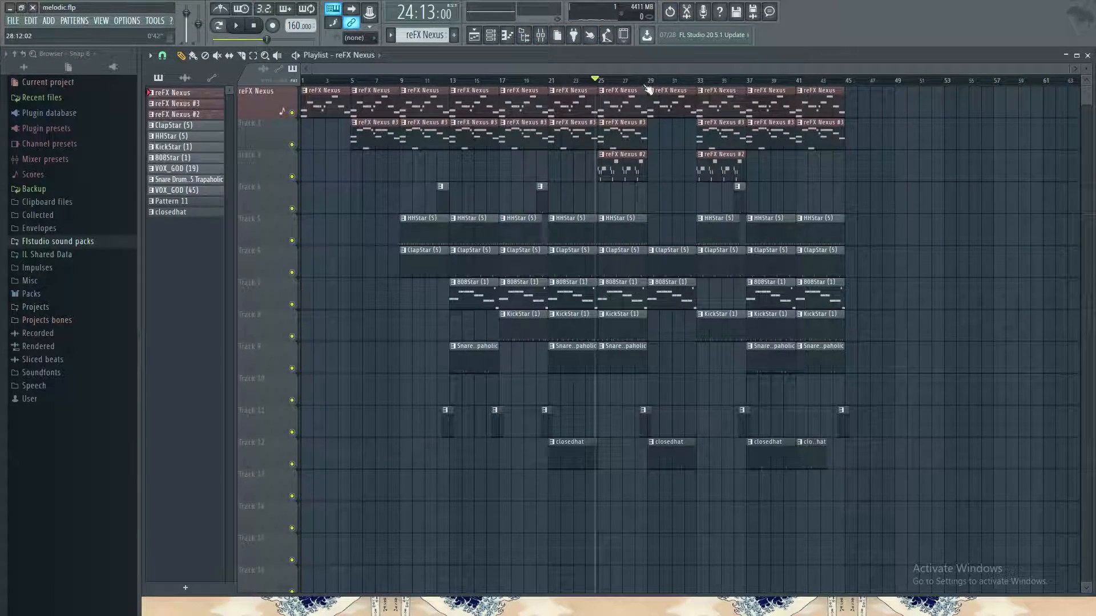
# Step: Play the full arrangement from bar 1 and again from just before bar 9, then stop playback
pyautogui.press('space')
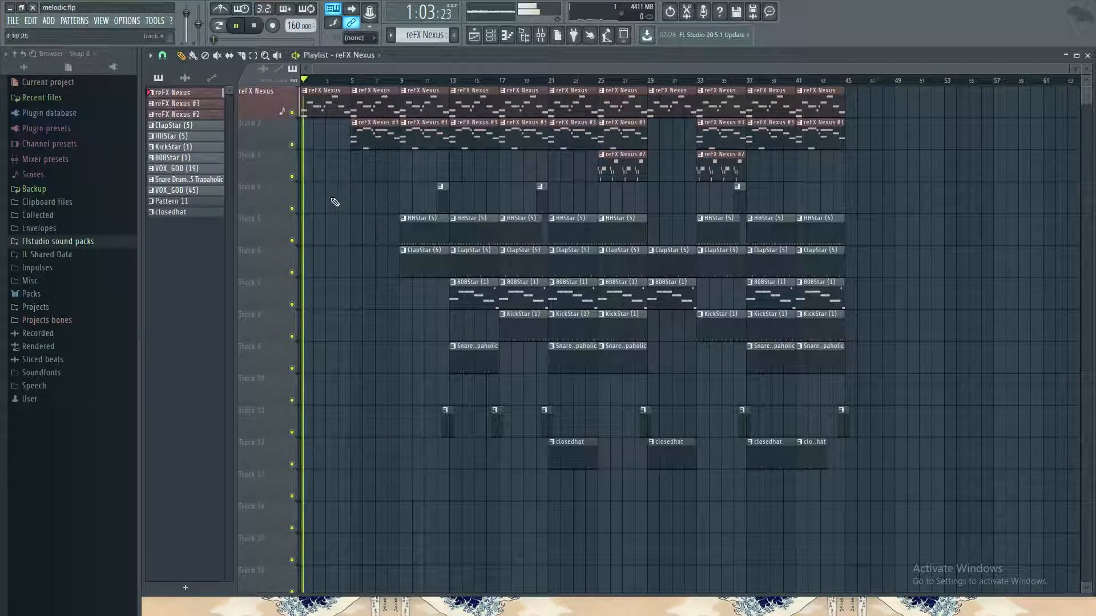
pyautogui.moveTo(310, 83); pyautogui.dragTo(402, 106)
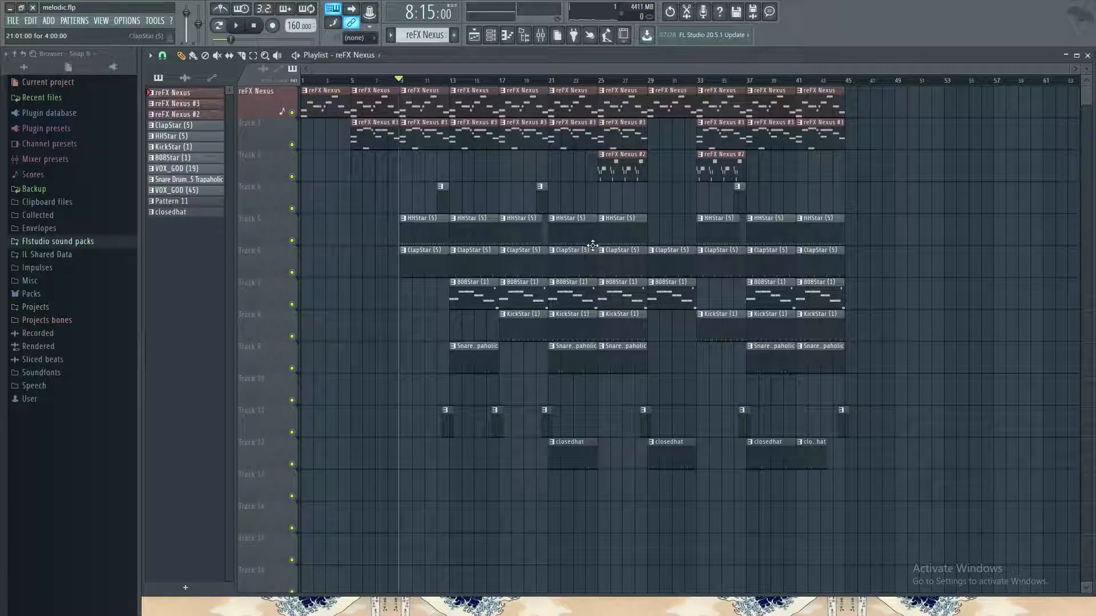
pyautogui.press('space')
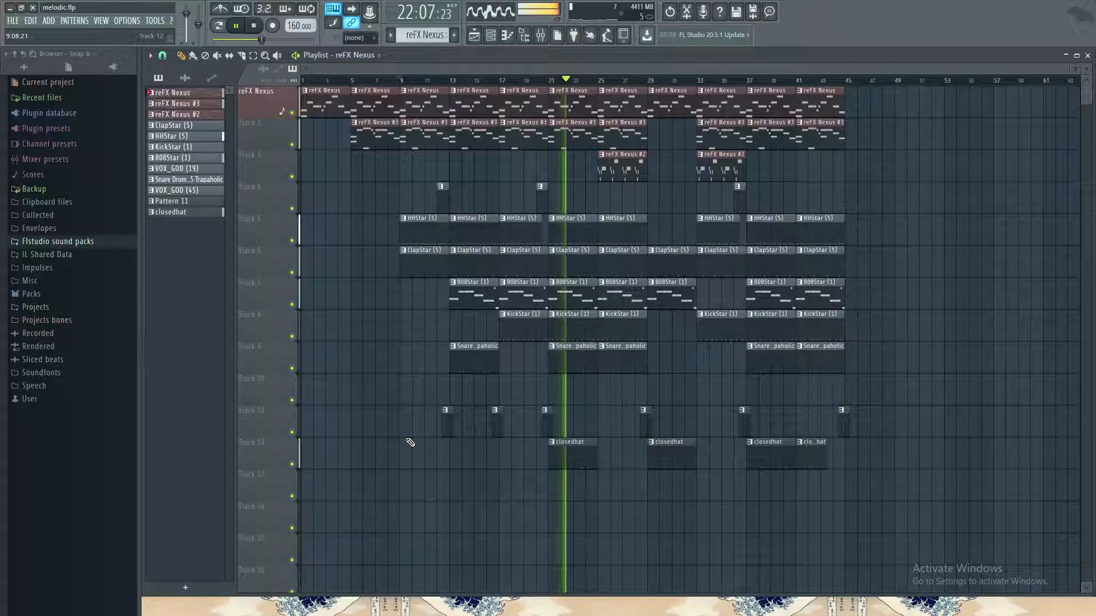
pyautogui.click(257, 25)
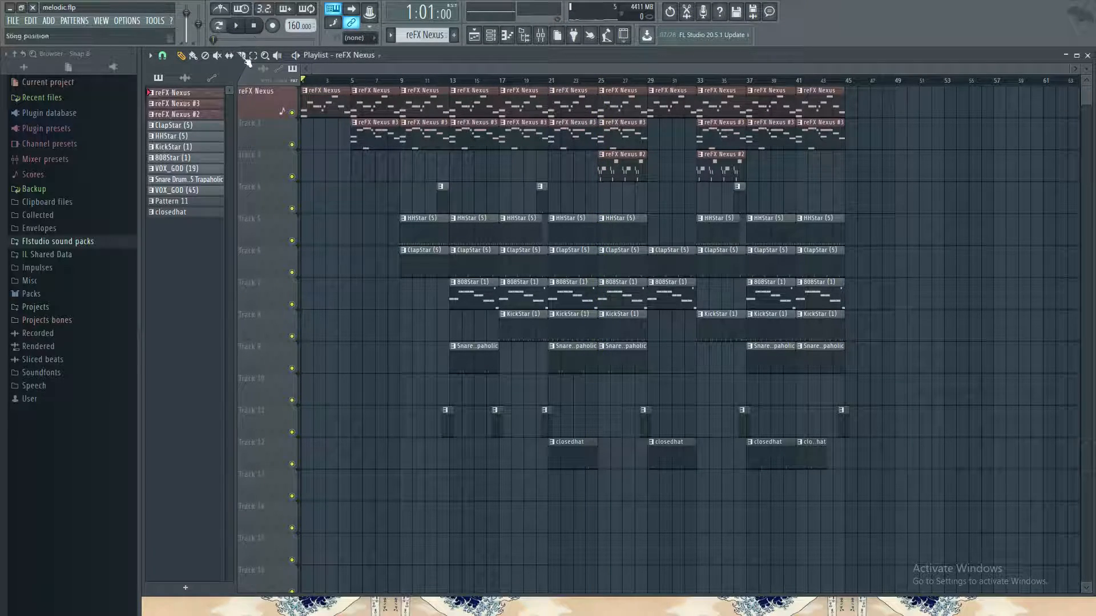
# Step: Open the recent project heat.flp and play its arrangement from bar 1, then stop playback
pyautogui.click(10, 21)
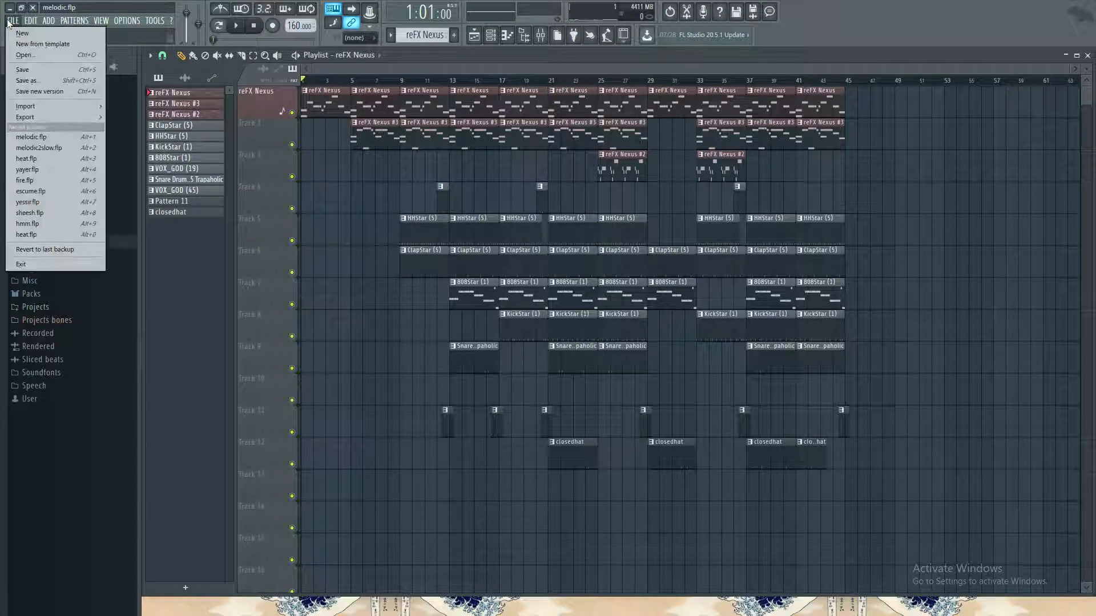
pyautogui.click(34, 160)
pyautogui.click(556, 344)
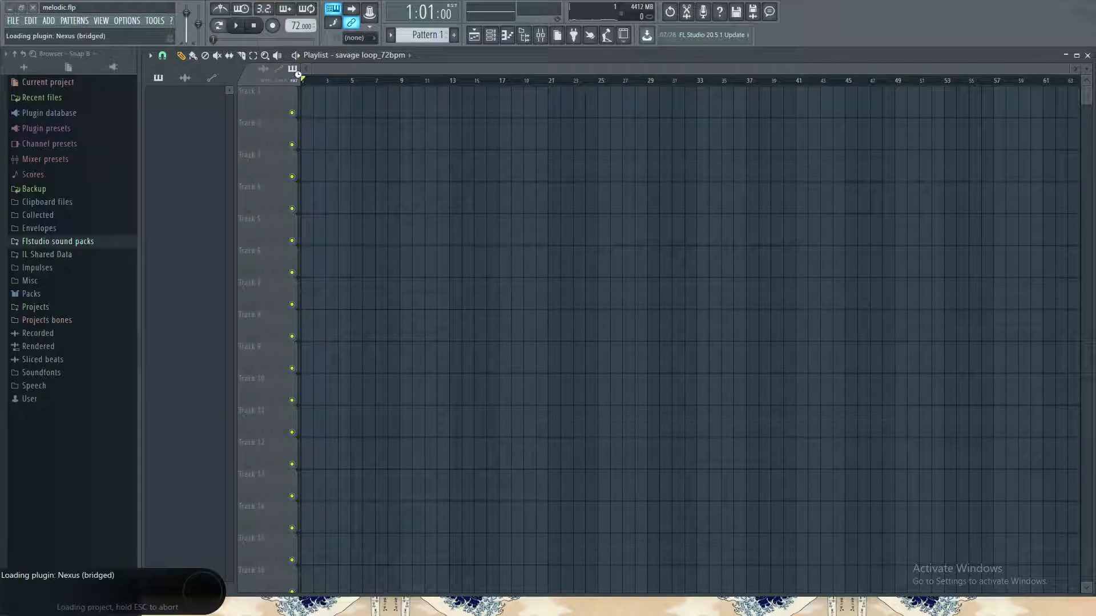
pyautogui.click(241, 32)
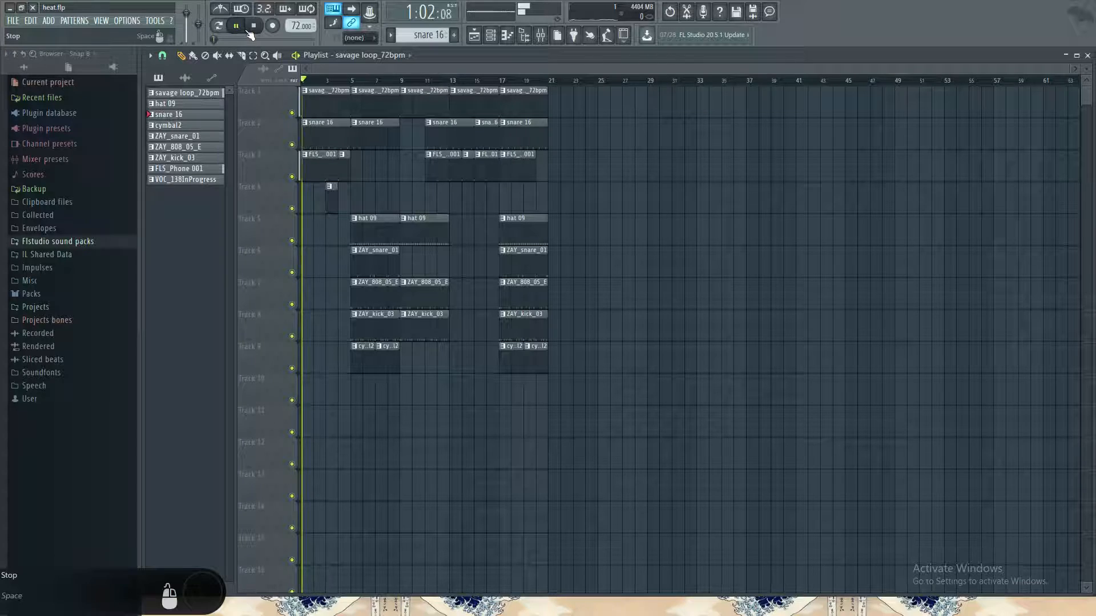
pyautogui.press('space')
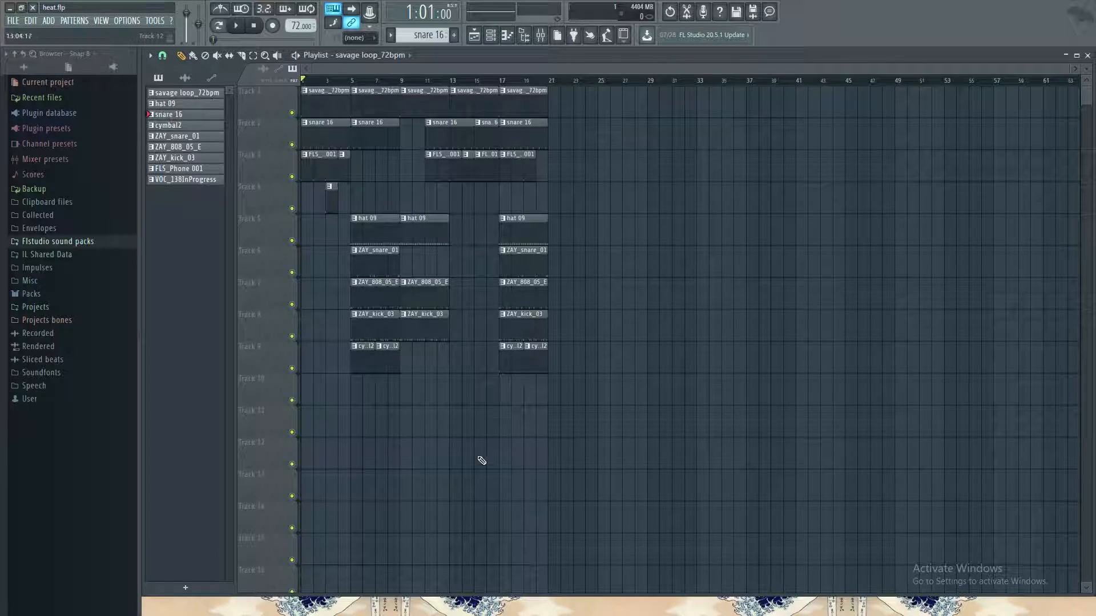
# Step: Replay the heat.flp arrangement from bar 1 while lowering the system volume, then stop playback
pyautogui.click(236, 25)
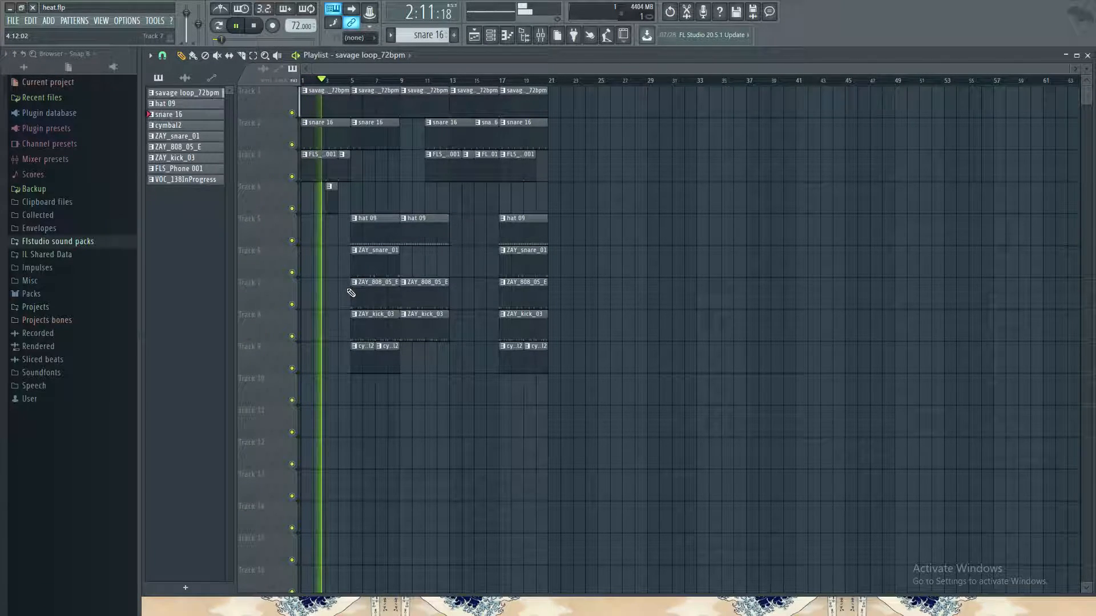
pyautogui.press('XF86AudioLowerVolume')
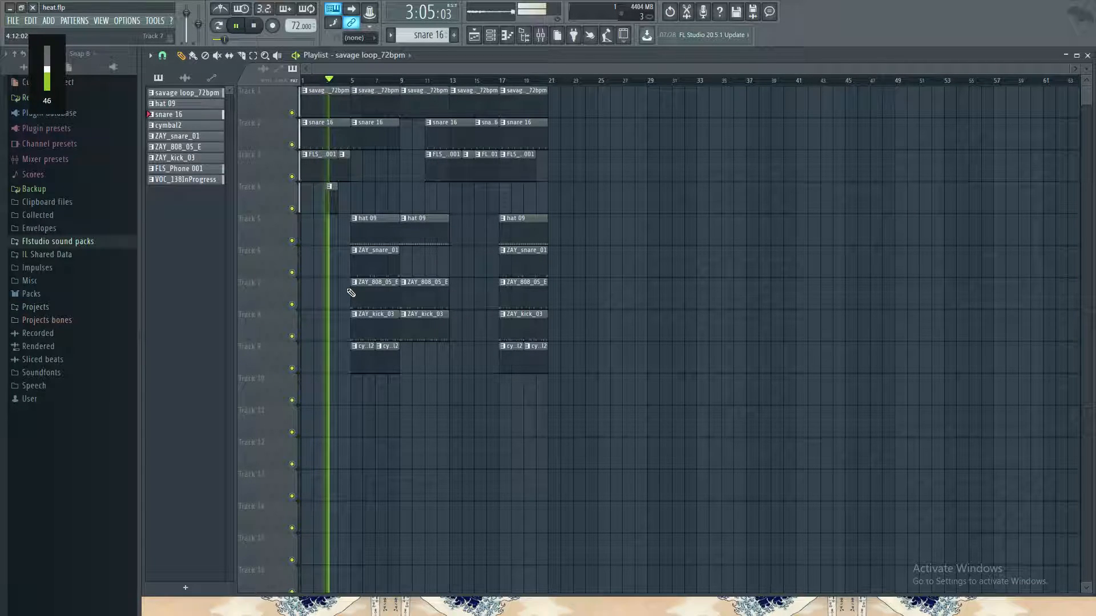
pyautogui.press('XF86AudioLowerVolume')
pyautogui.press('XF86AudioLowerVolume')
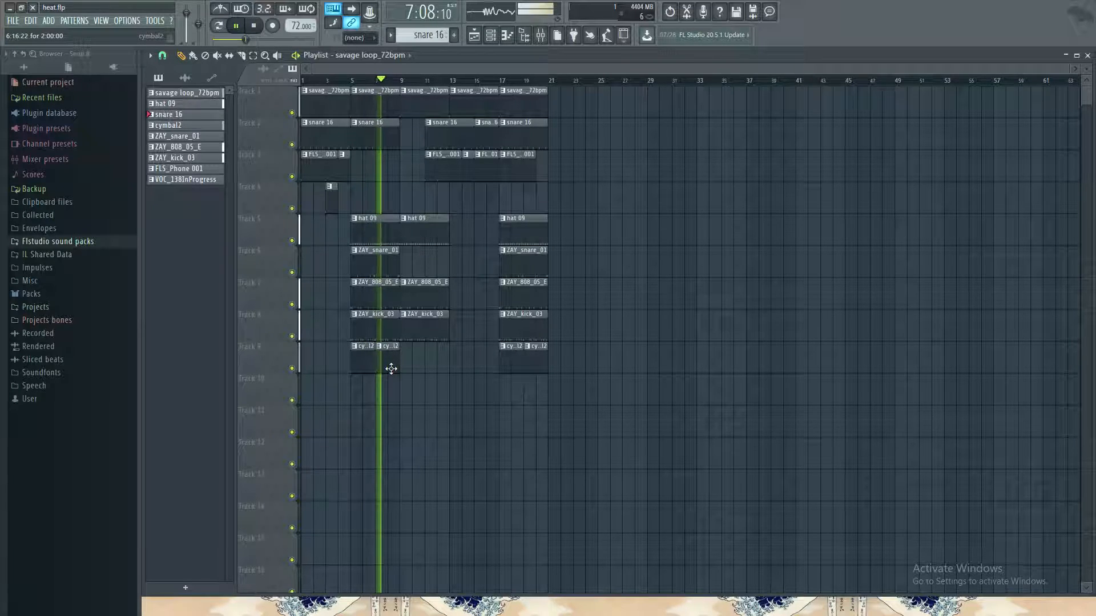
pyautogui.click(254, 26)
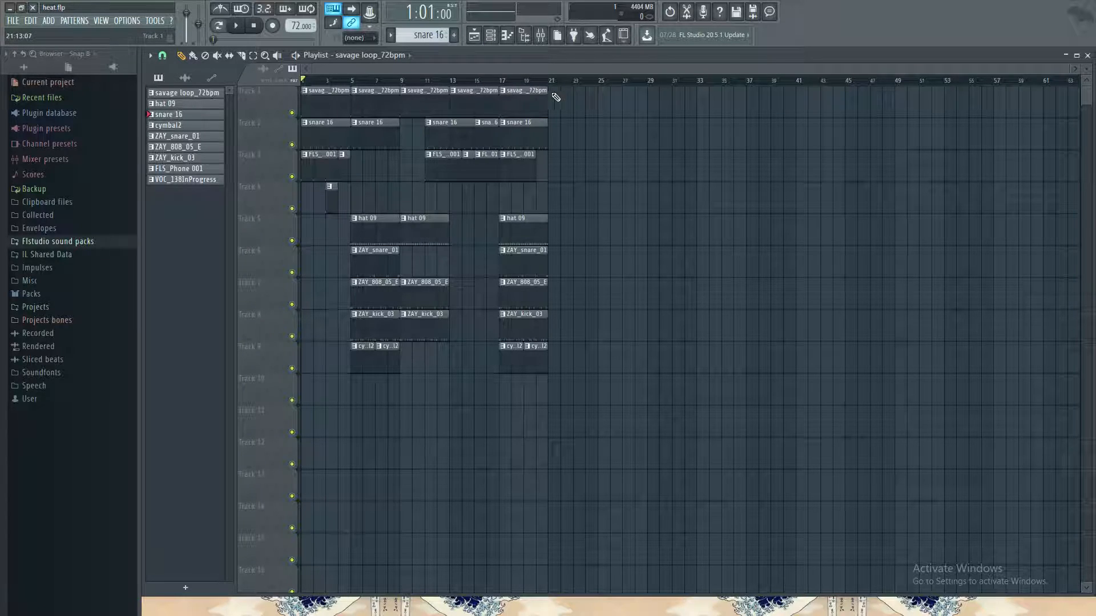
# Step: Mute playlist tracks 2 through 4, briefly play from bar 1, and mute the savage loop on track 1 too
pyautogui.moveTo(291, 143); pyautogui.dragTo(291, 202)
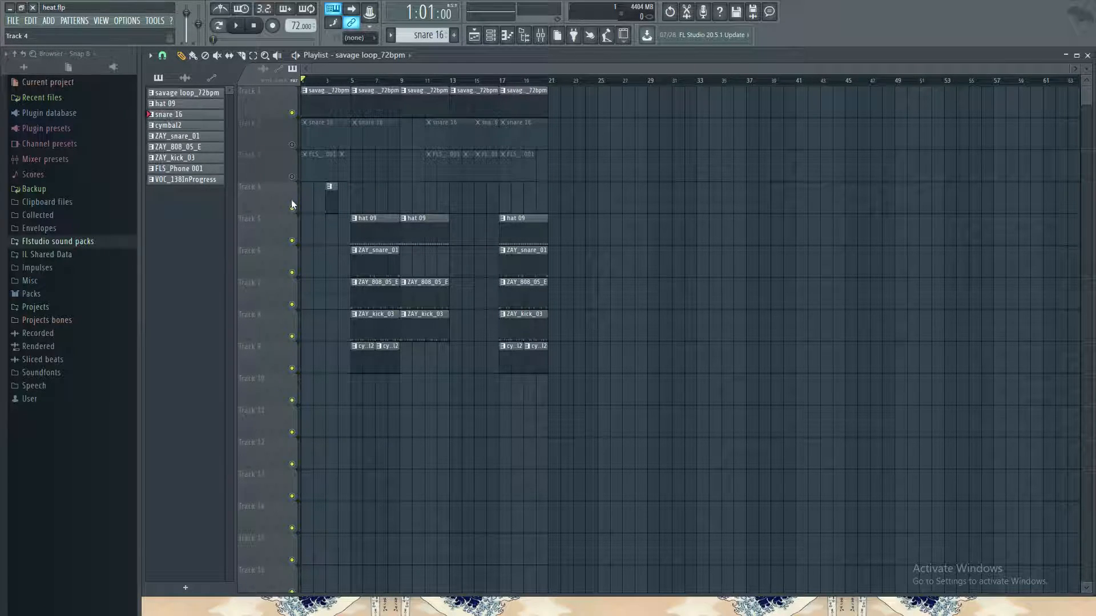
pyautogui.press('space')
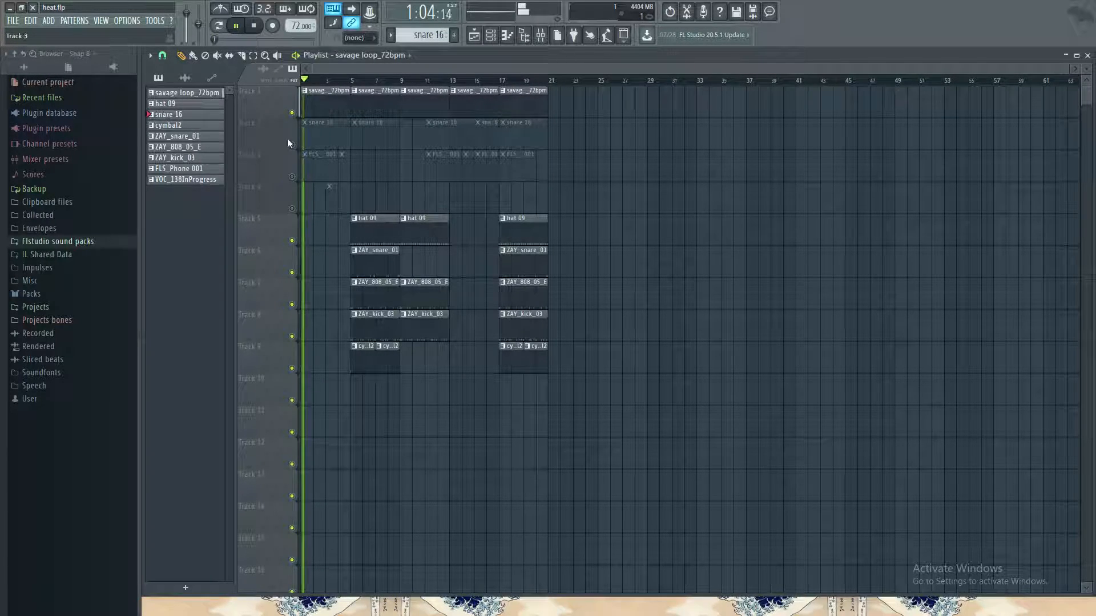
pyautogui.click(292, 113)
pyautogui.press('space')
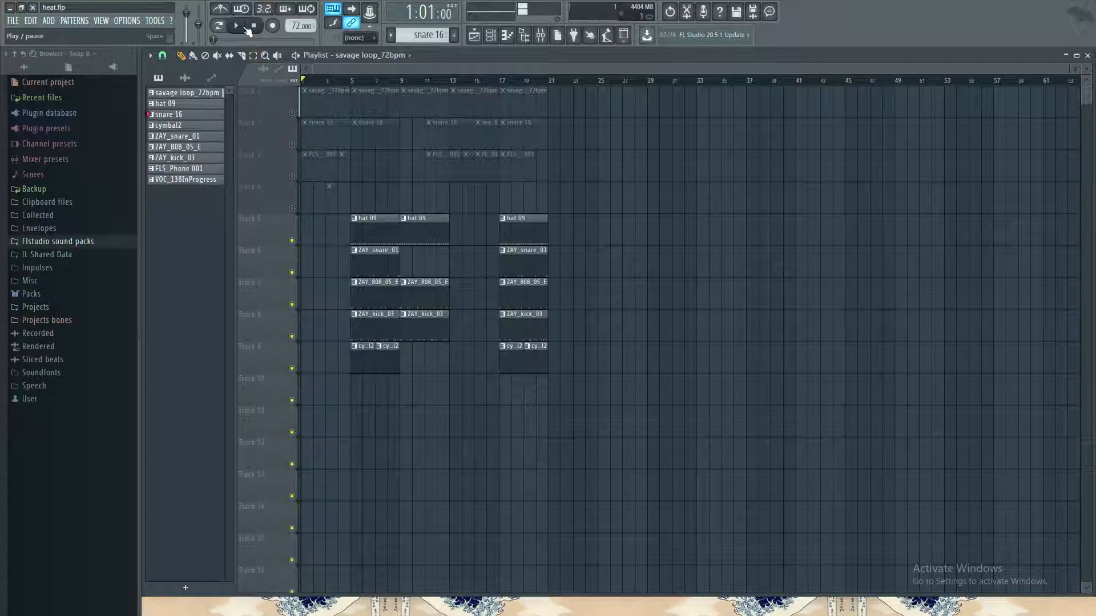
# Step: Briefly expand and collapse the Flstudio sound packs folder, and open the recent project yayer.flp
pyautogui.click(49, 242)
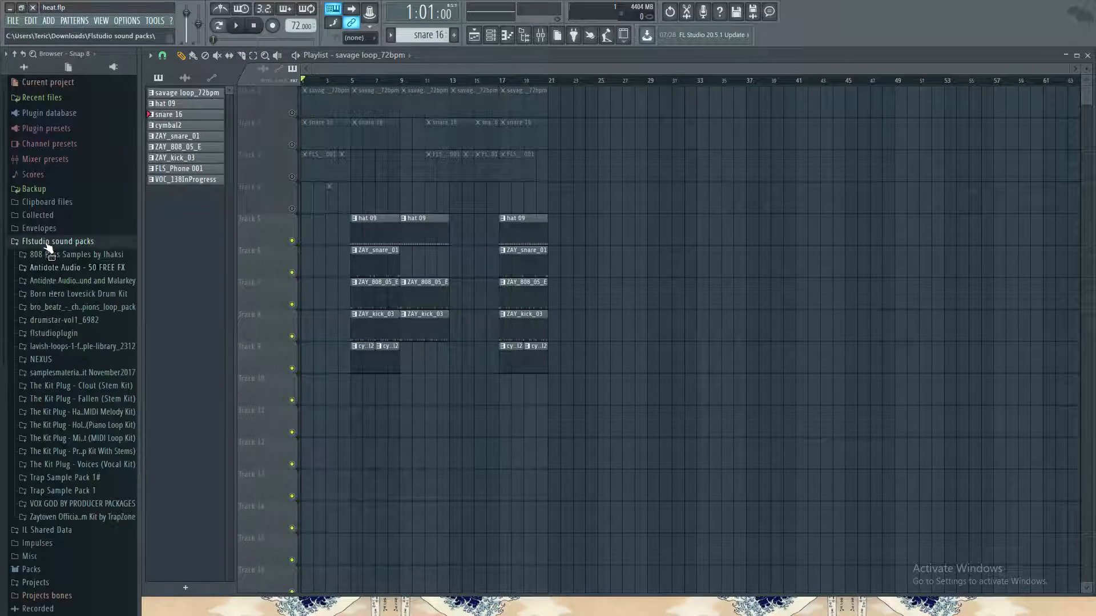
pyautogui.click(49, 242)
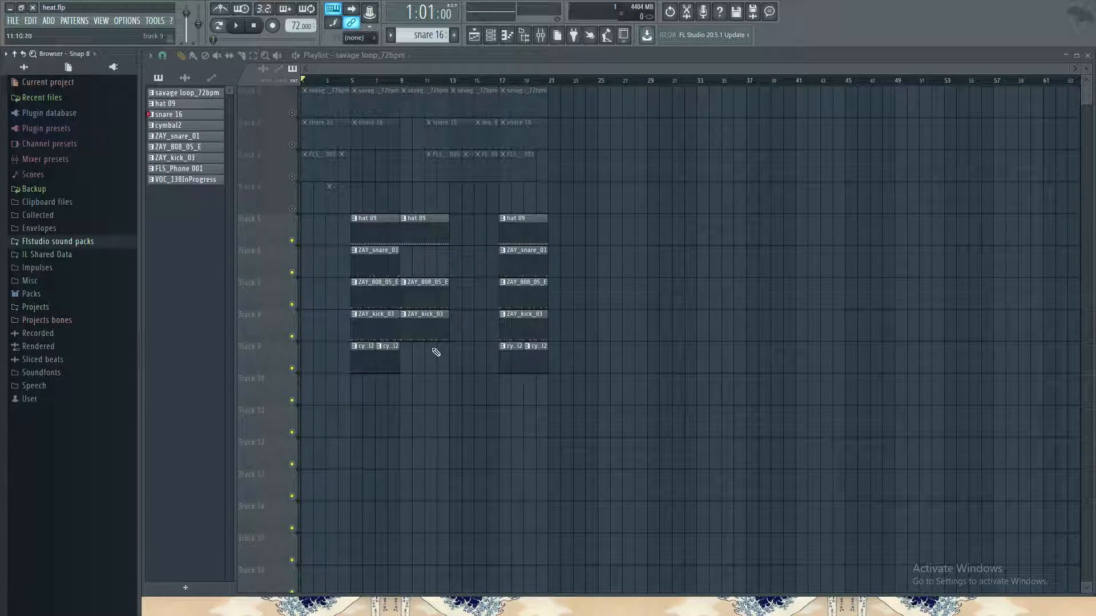
pyautogui.click(13, 20)
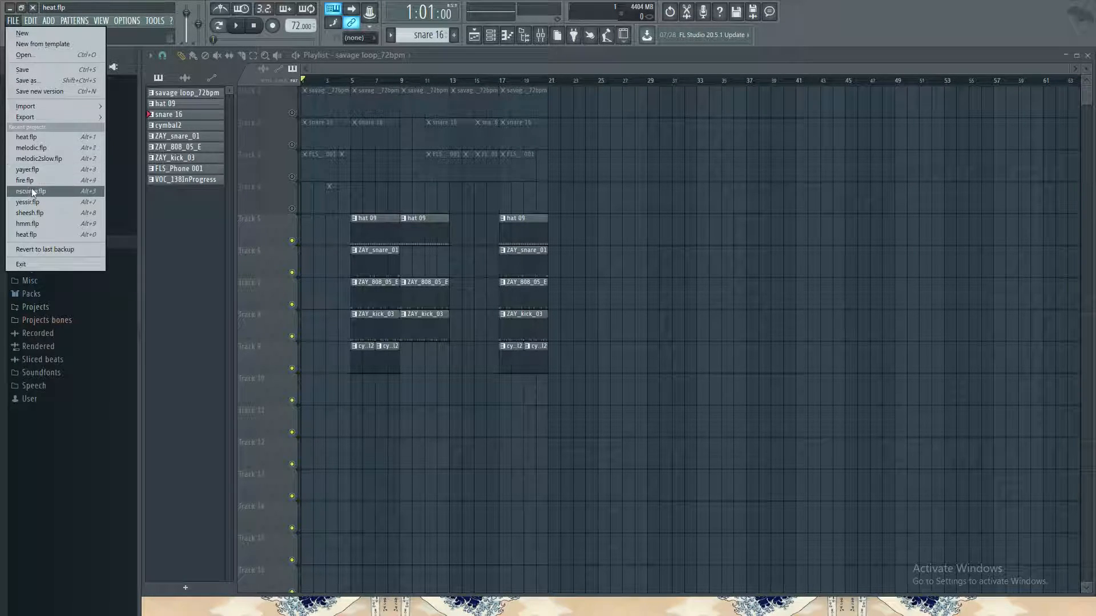
pyautogui.click(45, 168)
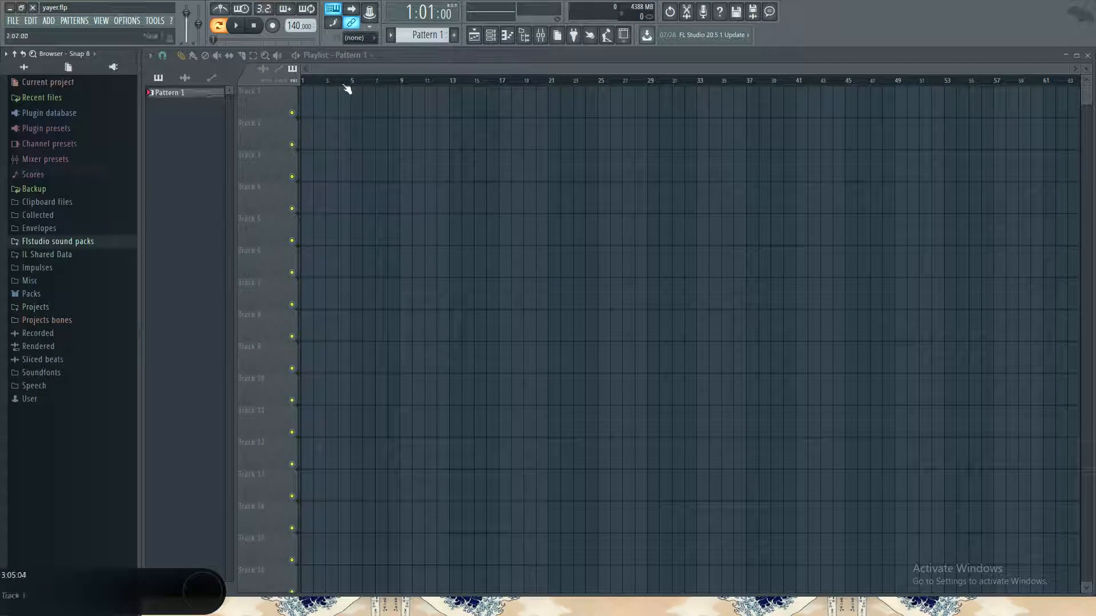
# Step: Show the channel rack, briefly play Pattern 1, and widen and reposition the rack so its full step sequence fits on screen
pyautogui.click(540, 35)
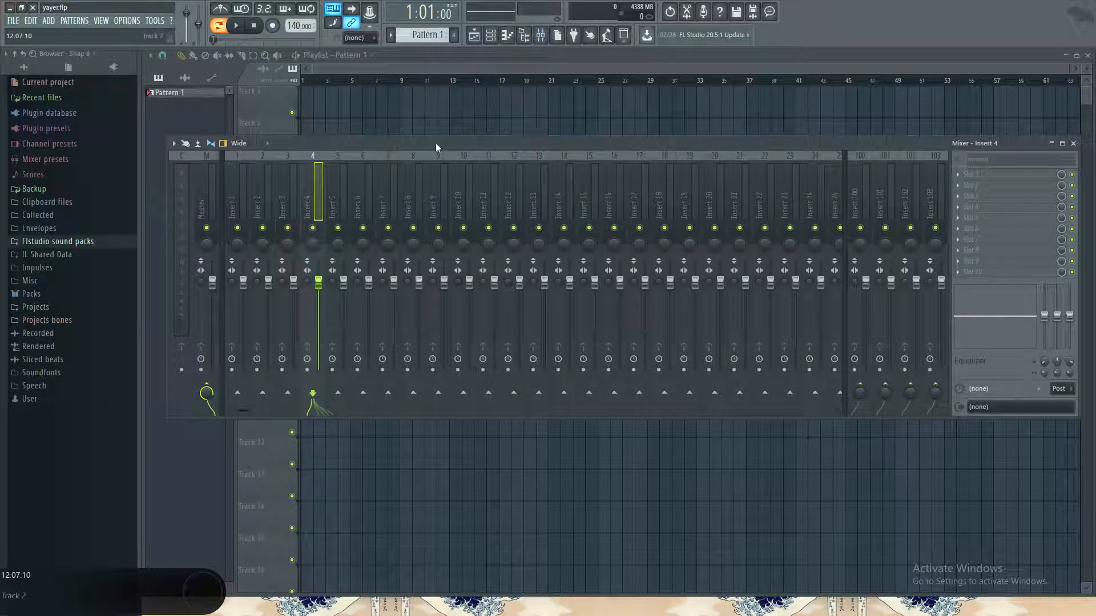
pyautogui.click(474, 36)
pyautogui.press('F6')
pyautogui.press('space')
pyautogui.press('space')
pyautogui.moveTo(295, 313); pyautogui.dragTo(655, 170)
pyautogui.moveTo(745, 224); pyautogui.dragTo(1093, 224)
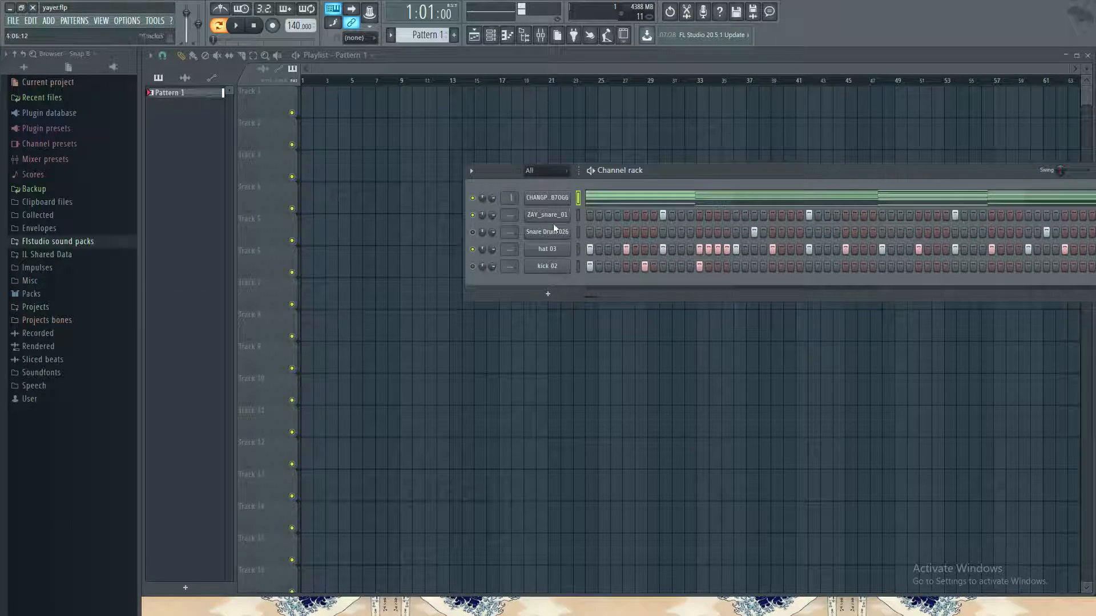
pyautogui.moveTo(699, 177); pyautogui.dragTo(496, 121)
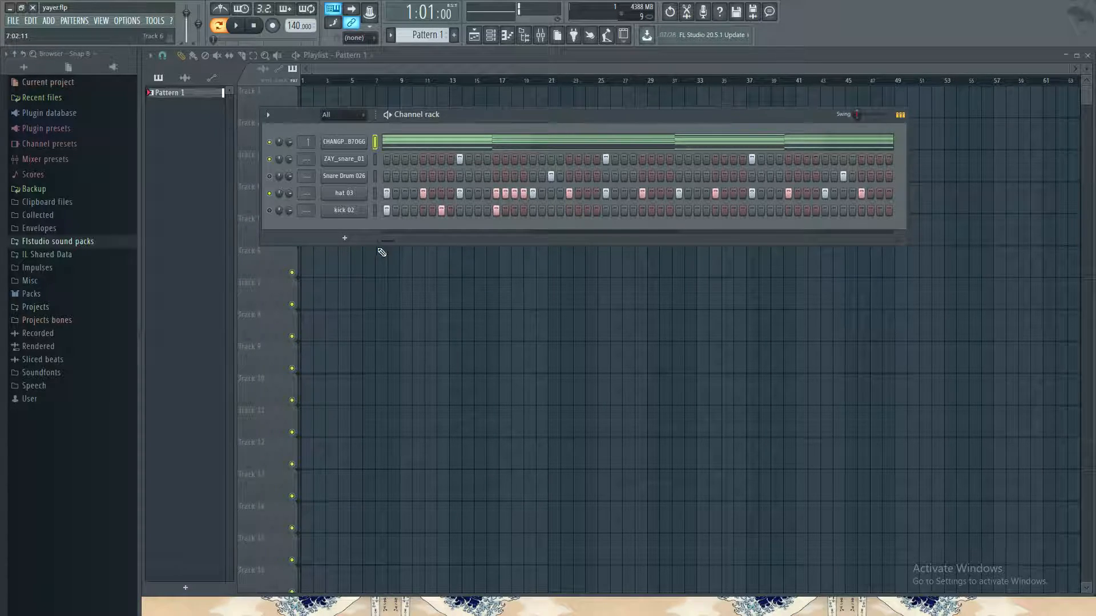
# Step: Play Pattern 1, restart it with the kick 02 channel unmuted, and stop playback
pyautogui.click(17, 23)
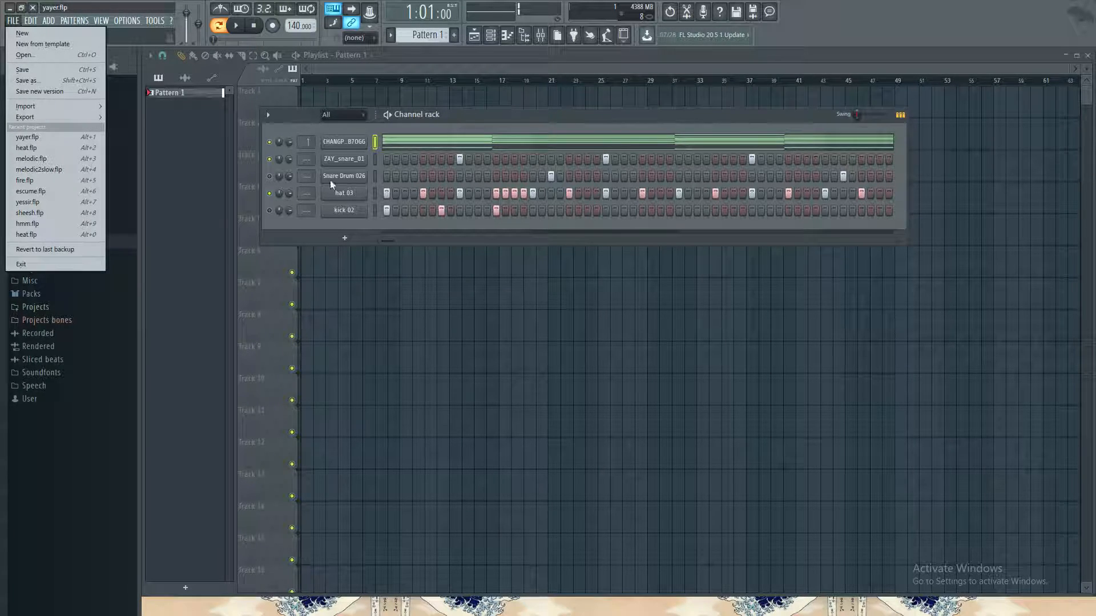
pyautogui.click(499, 107)
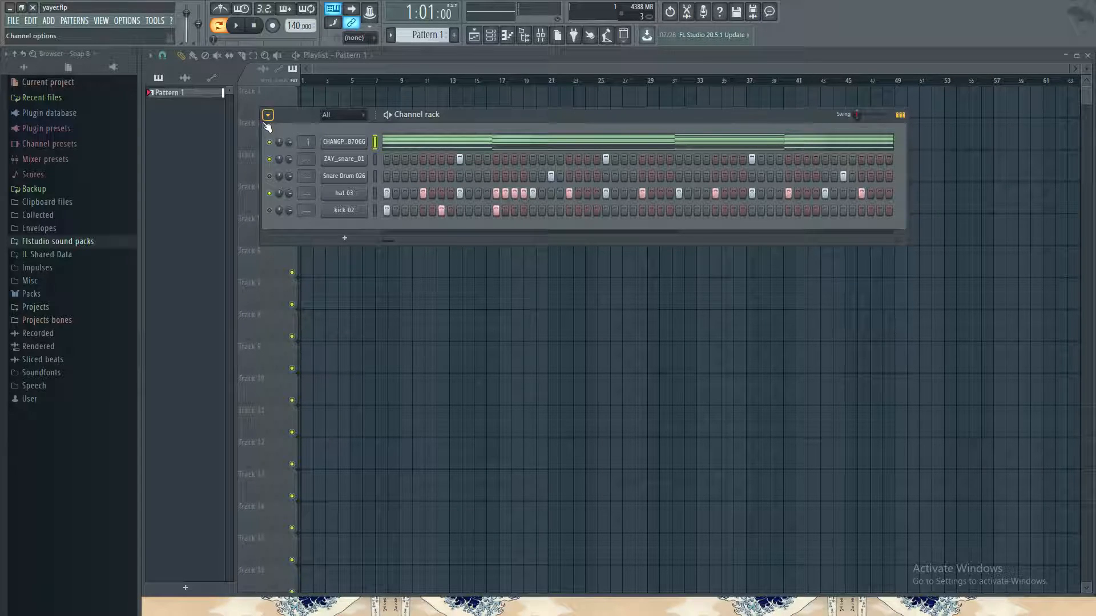
pyautogui.click(233, 27)
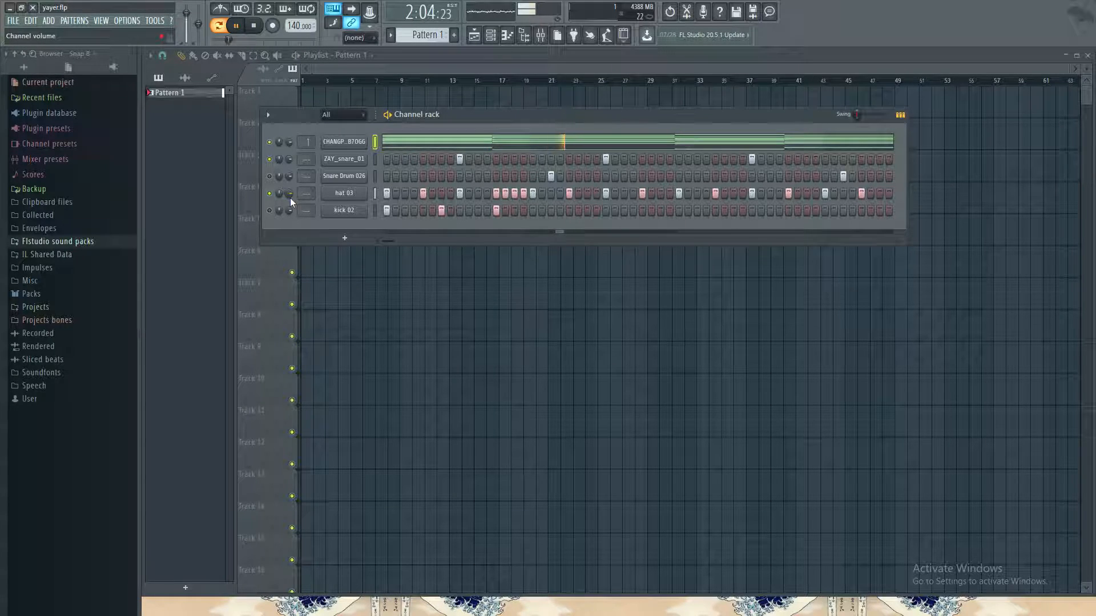
pyautogui.press('space')
pyautogui.press('space')
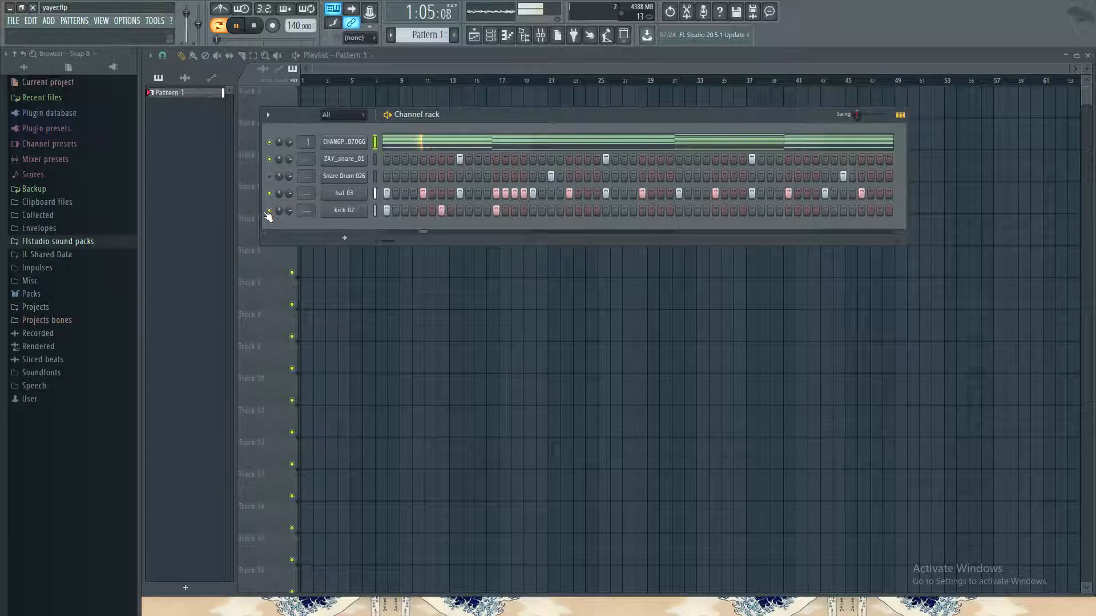
pyautogui.click(255, 25)
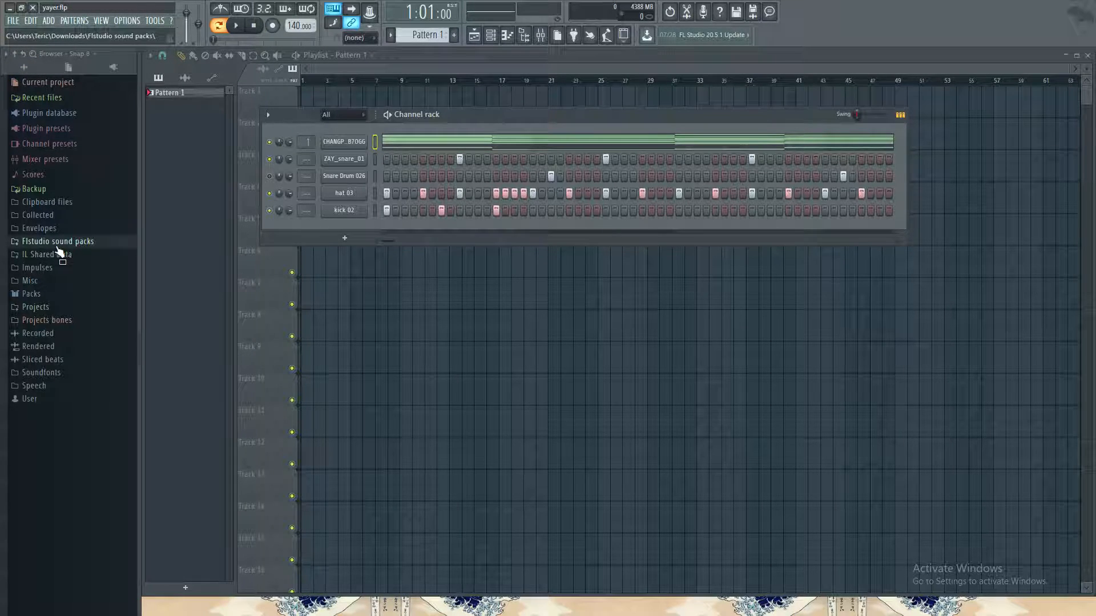
# Step: Open the recent project escume.flp and dismiss the Gross Beat demo plugin warning
pyautogui.click(14, 22)
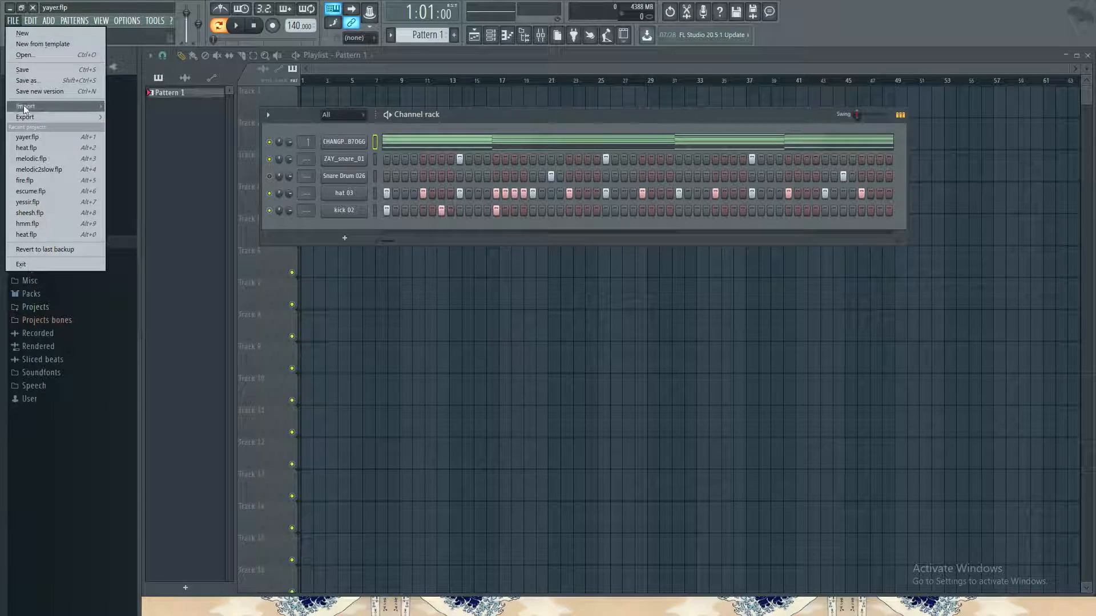
pyautogui.click(34, 191)
pyautogui.click(559, 349)
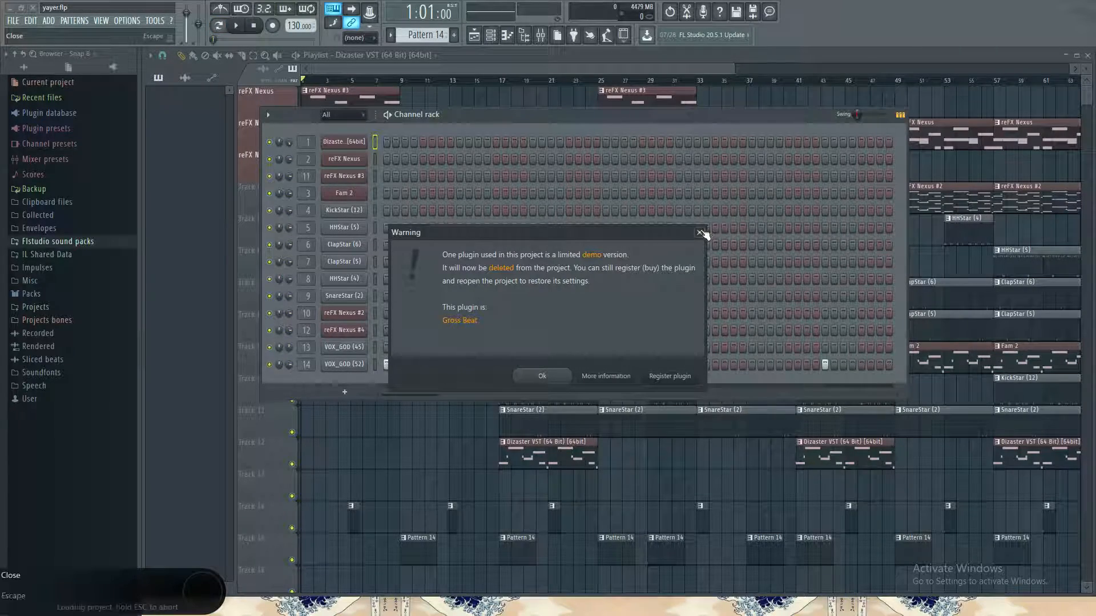
pyautogui.click(699, 232)
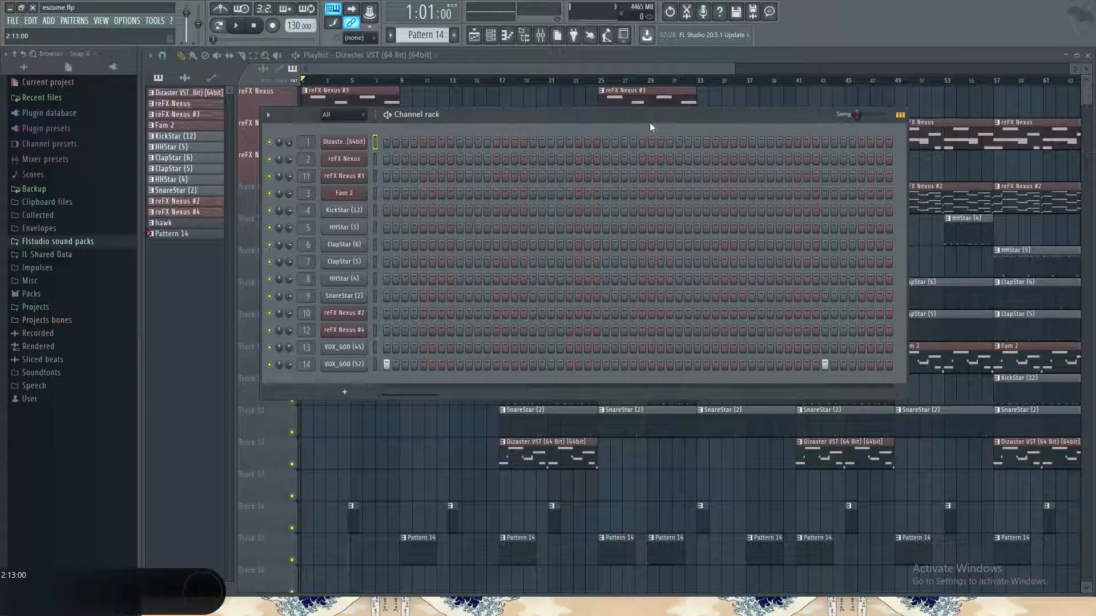
# Step: Bring the playlist forward, briefly play the arrangement from bar 1, and zoom out to fit the whole escume.flp arrangement
pyautogui.click(405, 66)
pyautogui.press('space')
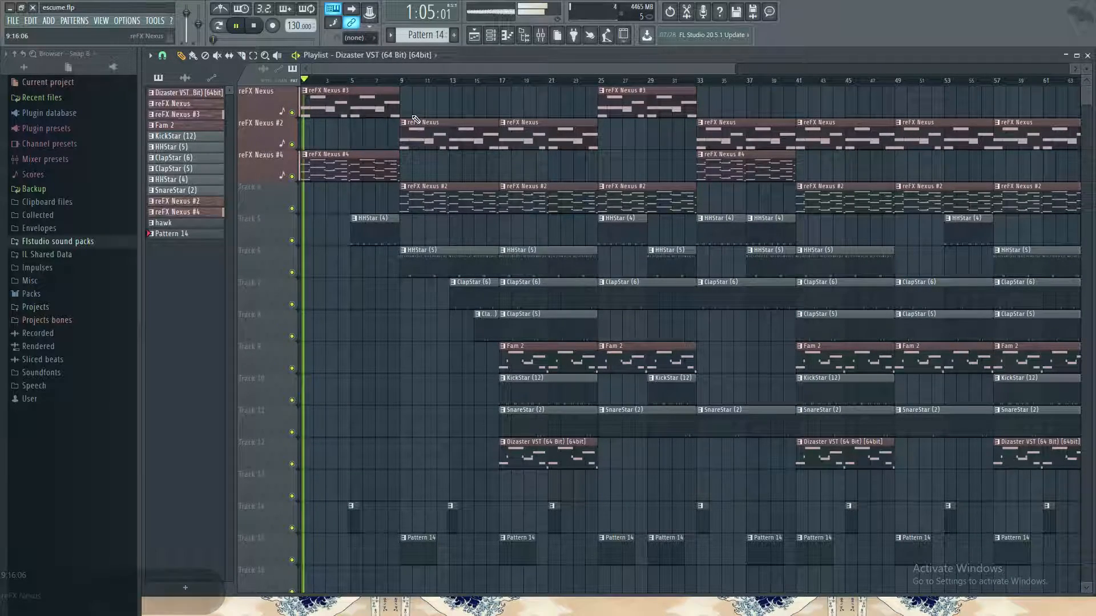
pyautogui.press('space')
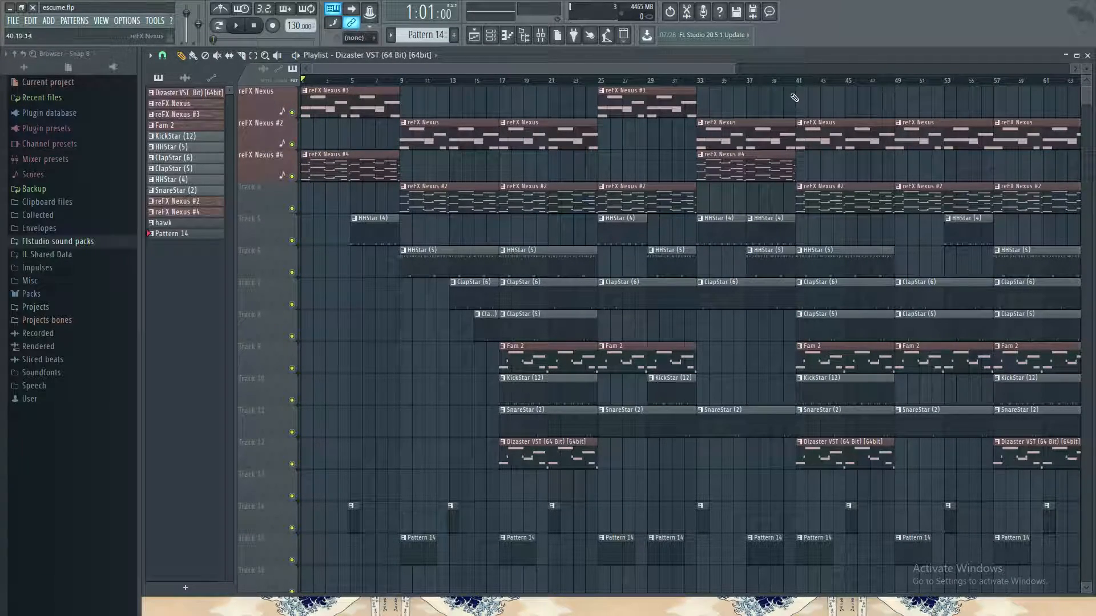
pyautogui.moveTo(733, 68); pyautogui.dragTo(1039, 68)
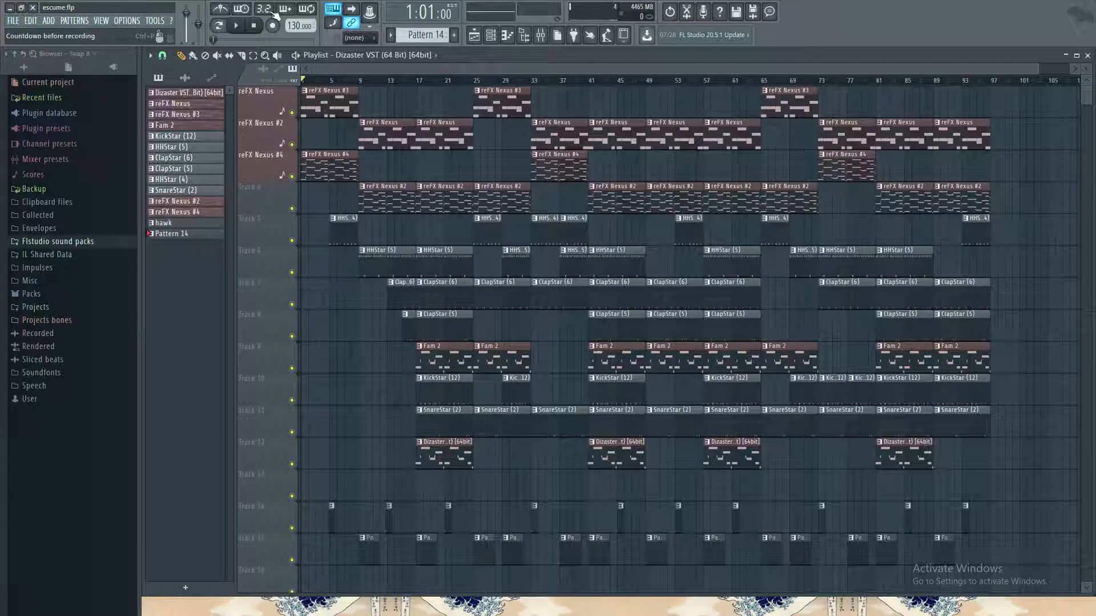
# Step: Minimize FL Studio, open the Projects folder on the desktop, and start the escume MP3 in Groove Music, then pause and minimize the player
pyautogui.click(10, 8)
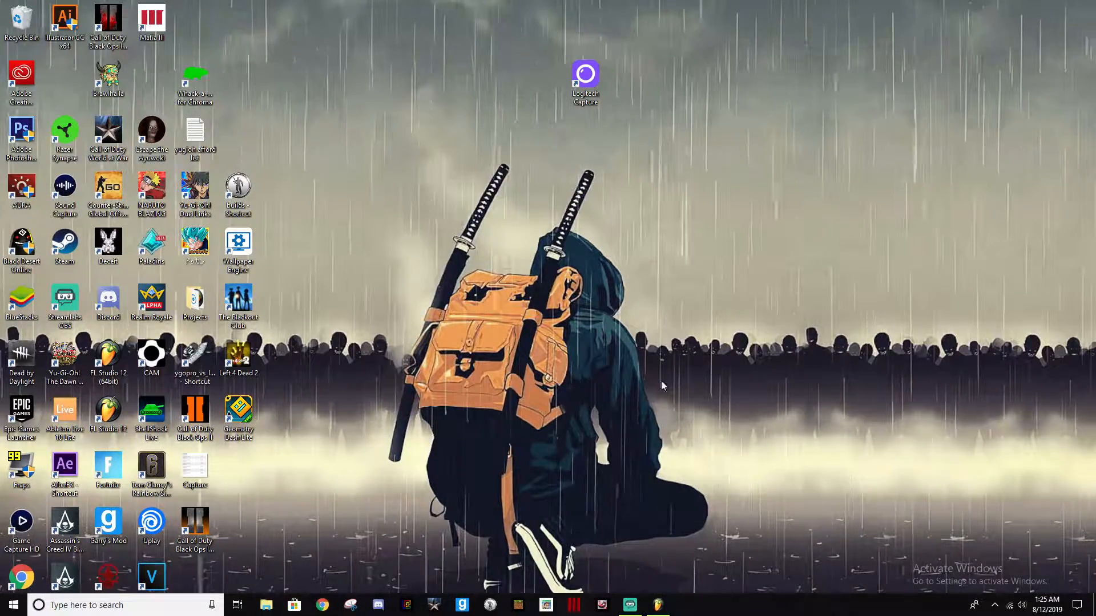
pyautogui.moveTo(630, 612)
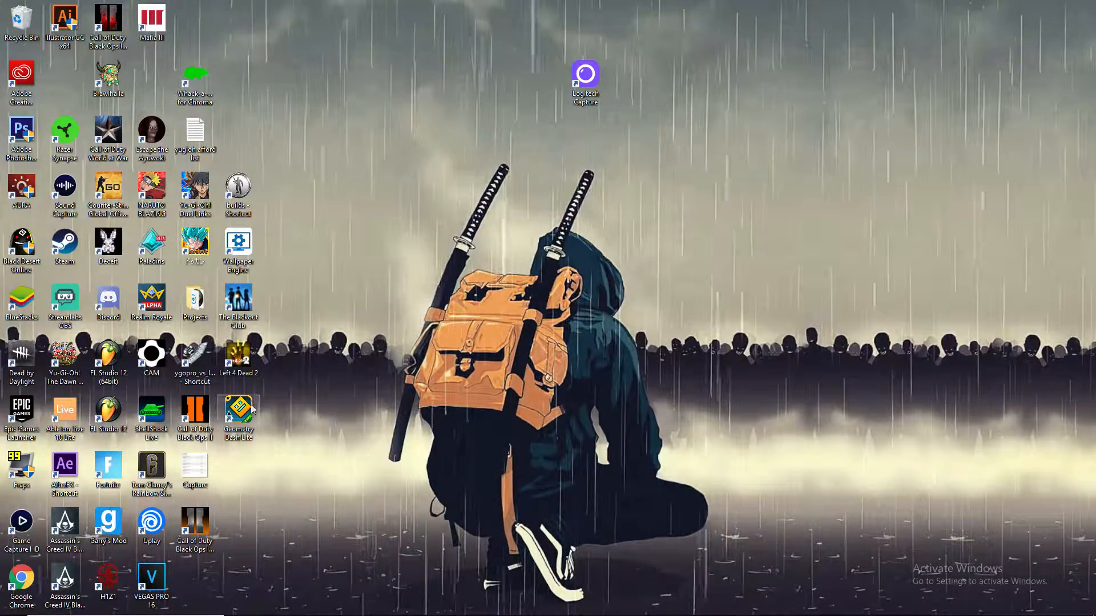
pyautogui.moveTo(297, 614)
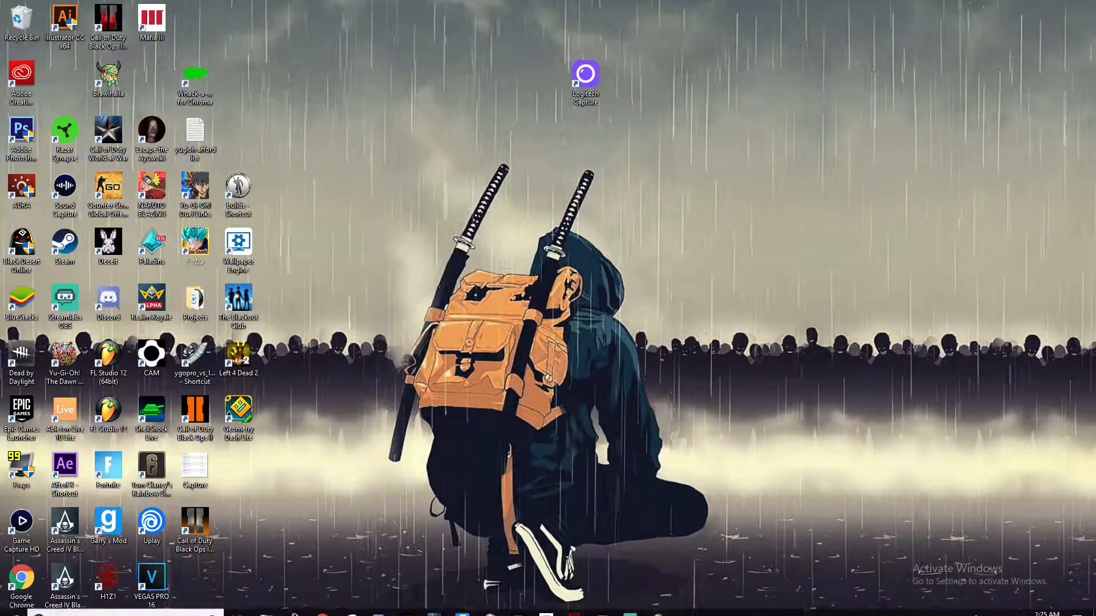
pyautogui.click(266, 605)
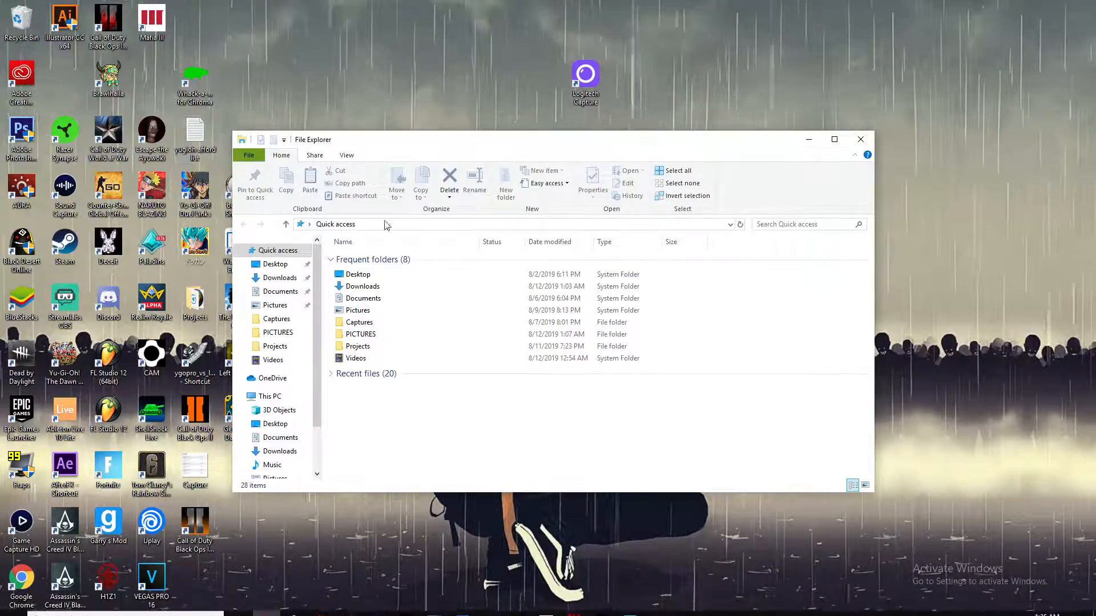
pyautogui.click(859, 140)
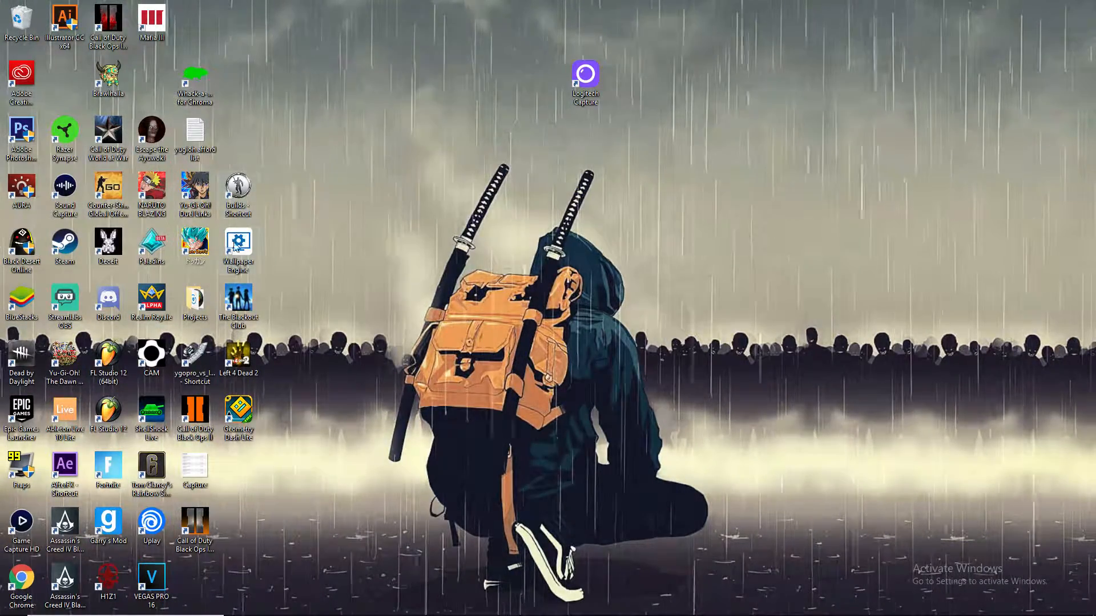
pyautogui.doubleClick(208, 307)
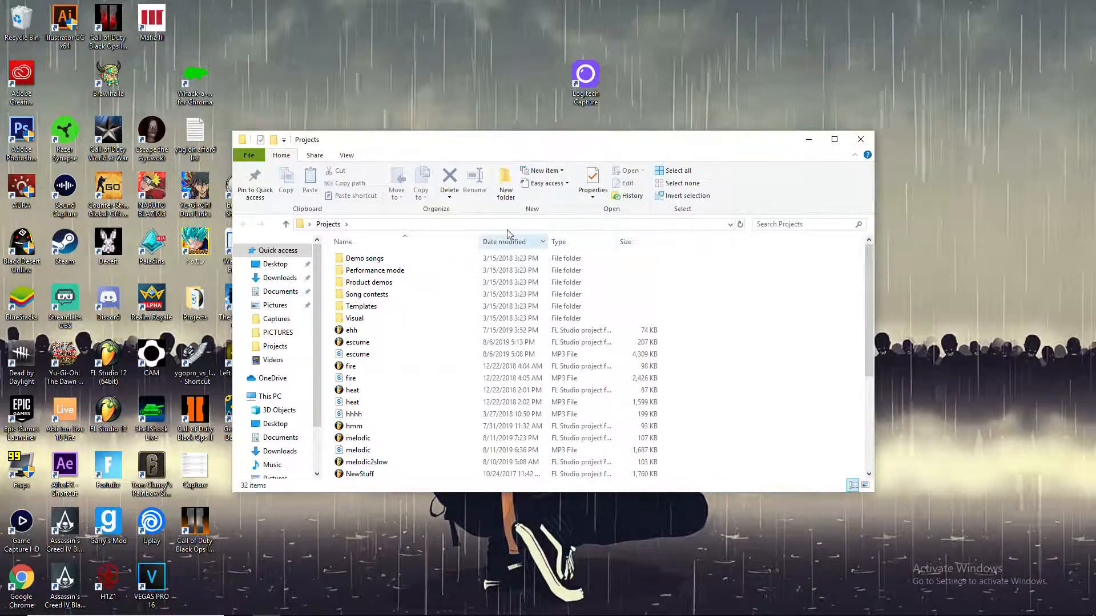
pyautogui.doubleClick(357, 354)
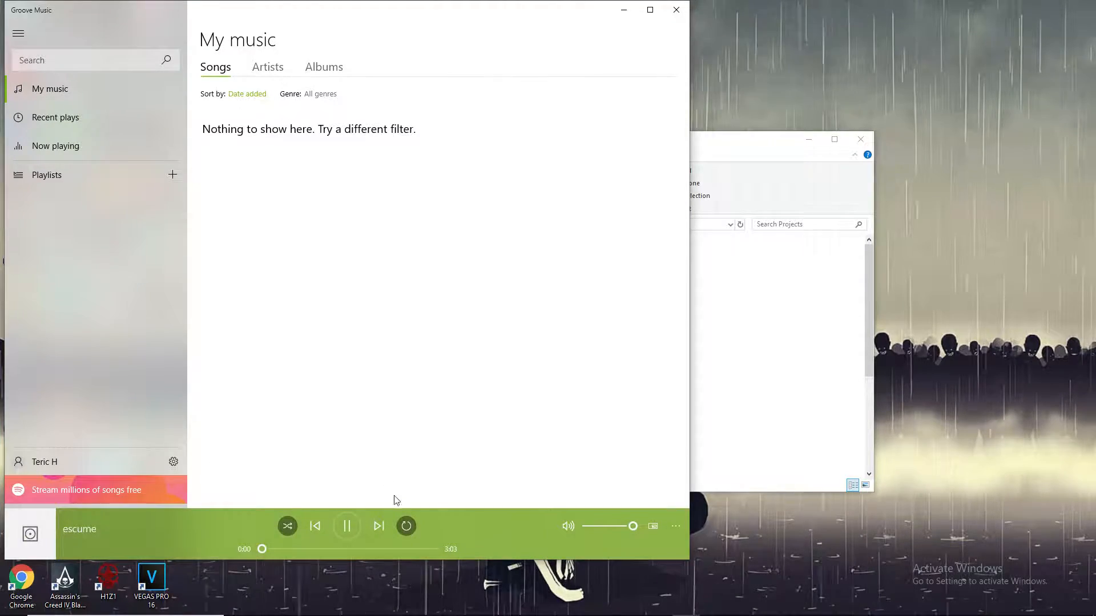
pyautogui.click(346, 527)
pyautogui.click(617, 15)
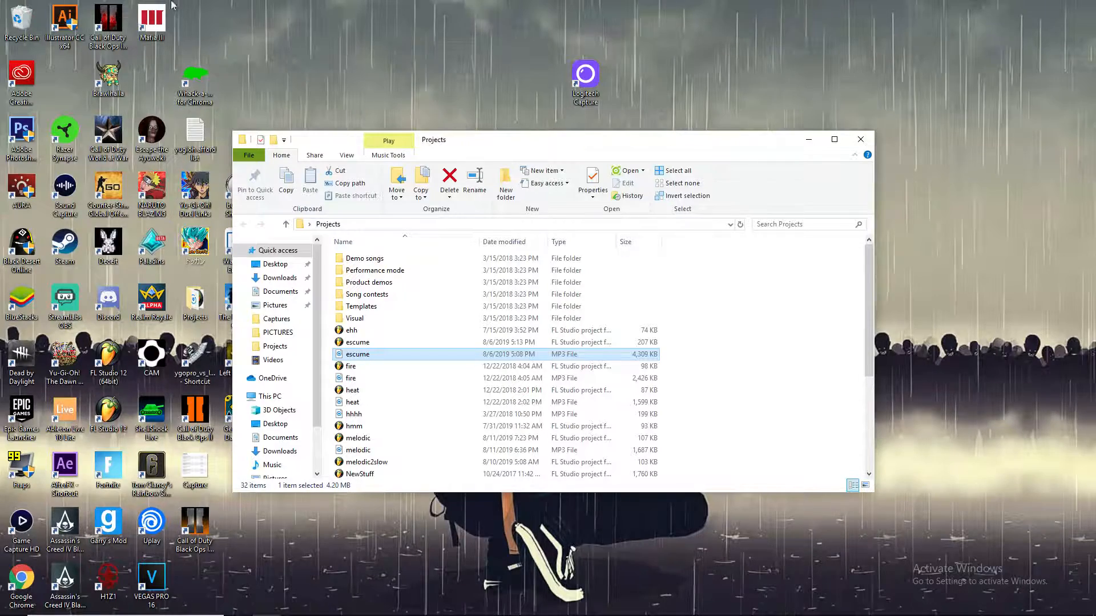
# Step: Play the escume MP3 from the Projects folder again and raise the system volume to 52
pyautogui.doubleClick(366, 355)
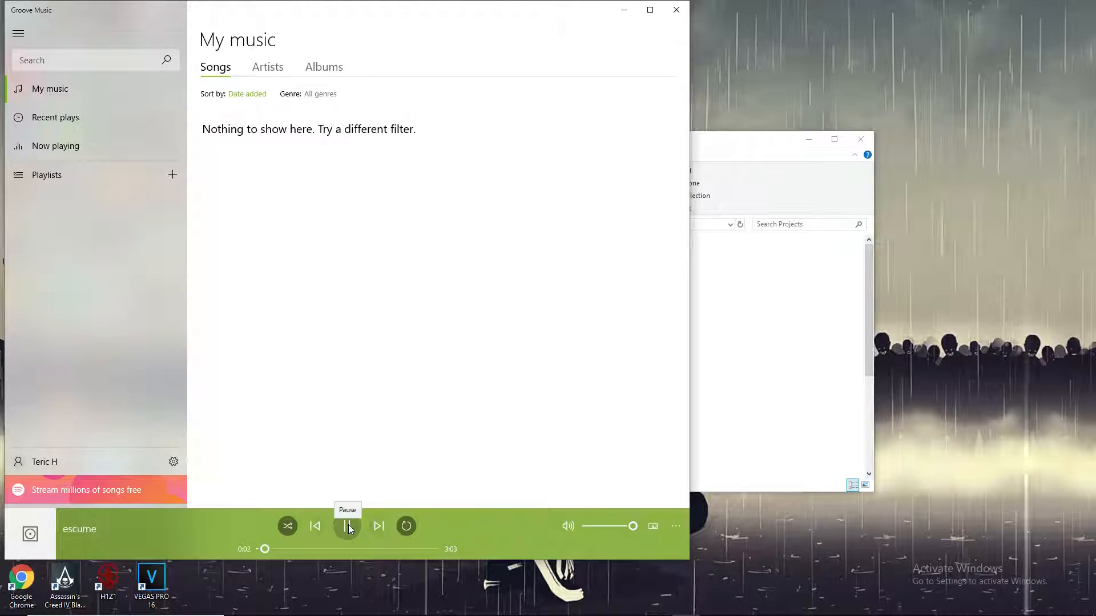
pyautogui.press('XF86AudioRaiseVolume')
pyautogui.press('XF86AudioRaiseVolume')
pyautogui.press('XF86AudioRaiseVolume')
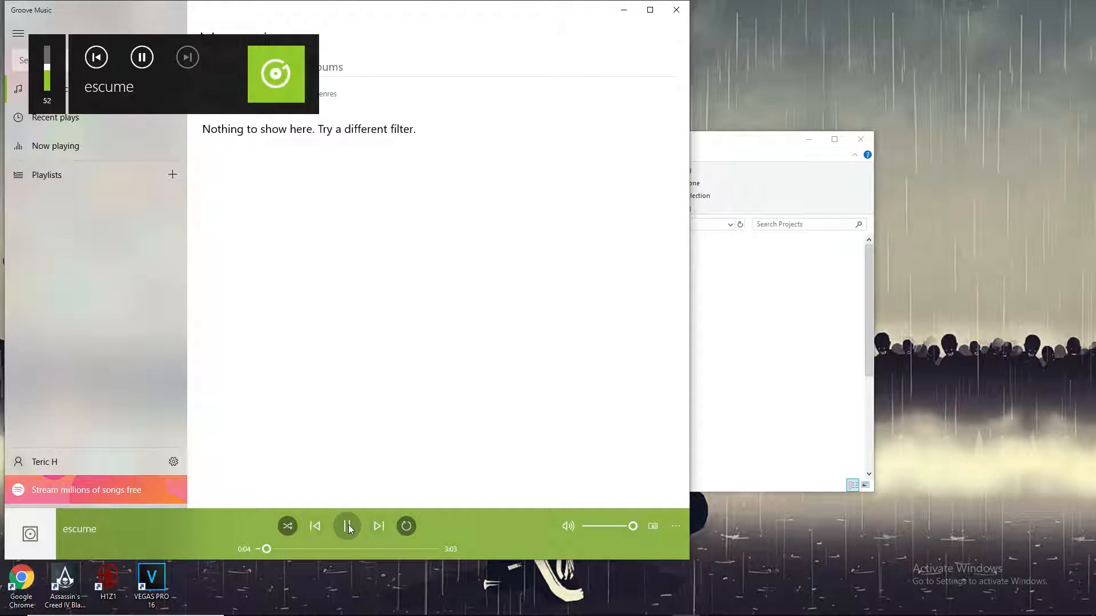
# Step: Switch back to FL Studio and move the playlist playhead to bar 25 and on to bar 45
pyautogui.moveTo(595, 614)
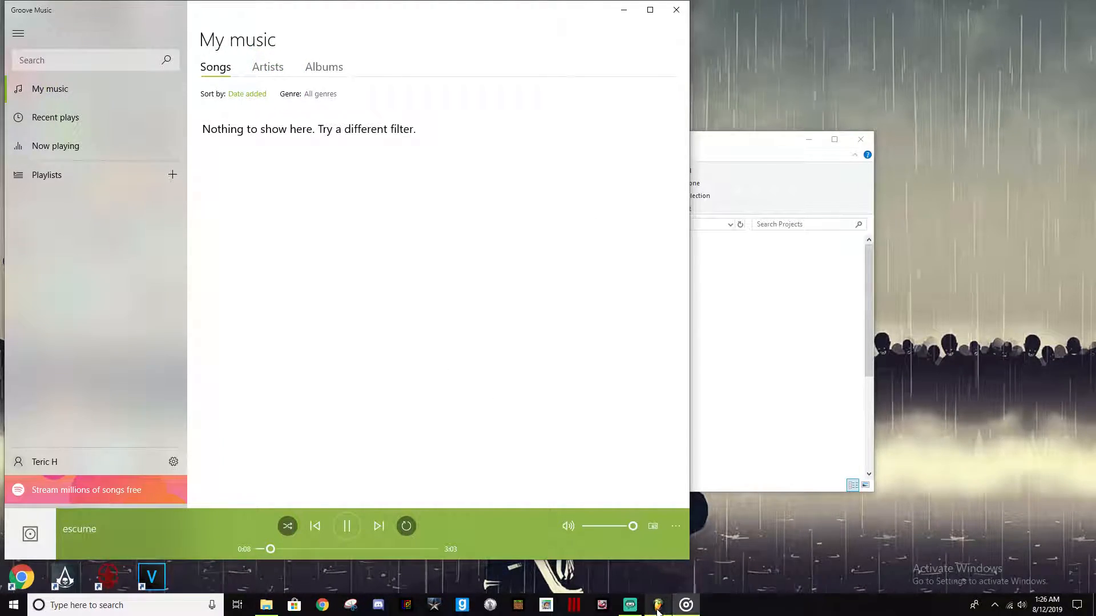
pyautogui.click(656, 605)
pyautogui.moveTo(303, 78); pyautogui.dragTo(467, 77)
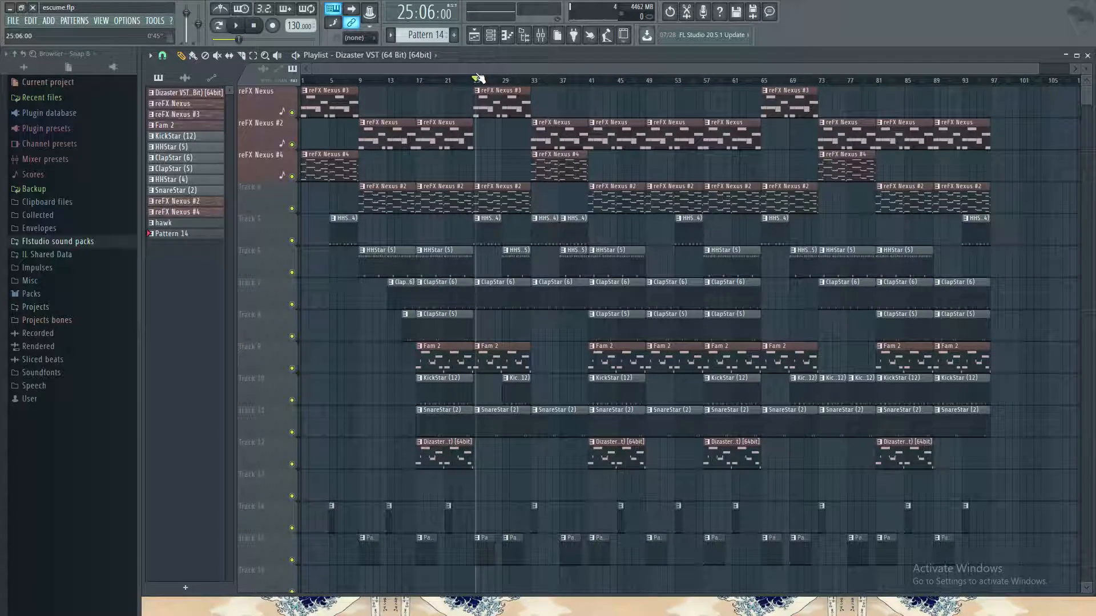
pyautogui.moveTo(478, 78); pyautogui.dragTo(612, 179)
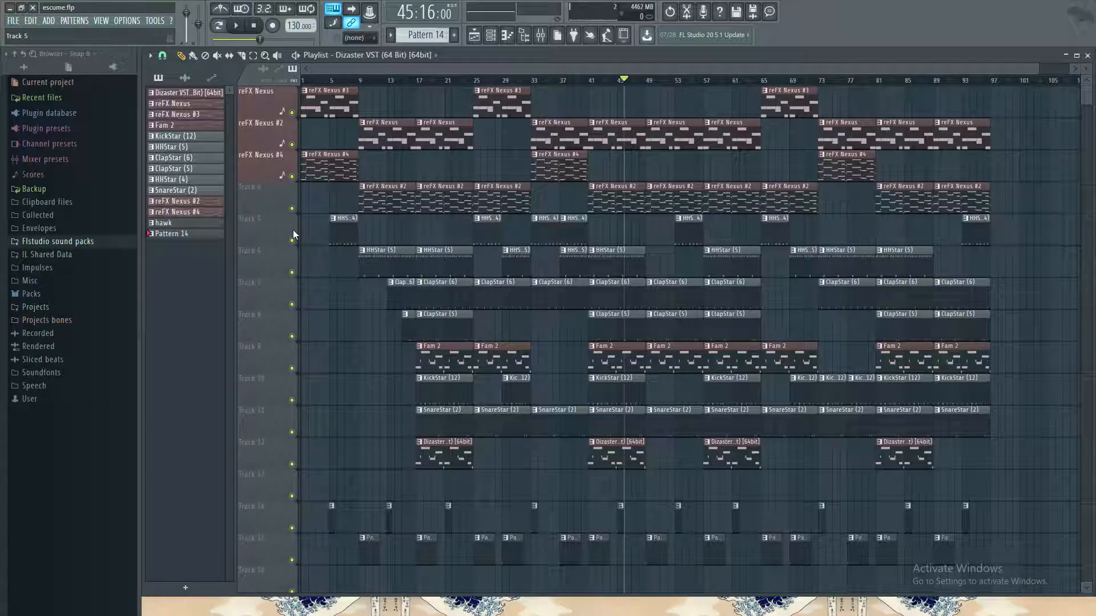
# Step: Switch to Groove Music and close it, and play the escume.flp arrangement in FL Studio from bar 45
pyautogui.press('super')
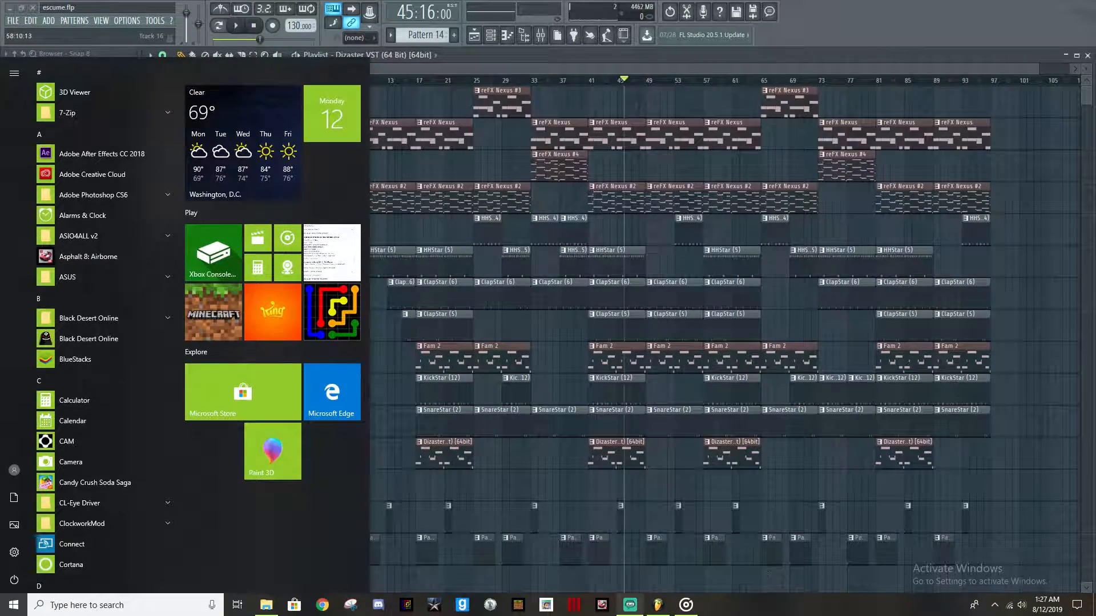
pyautogui.click(683, 607)
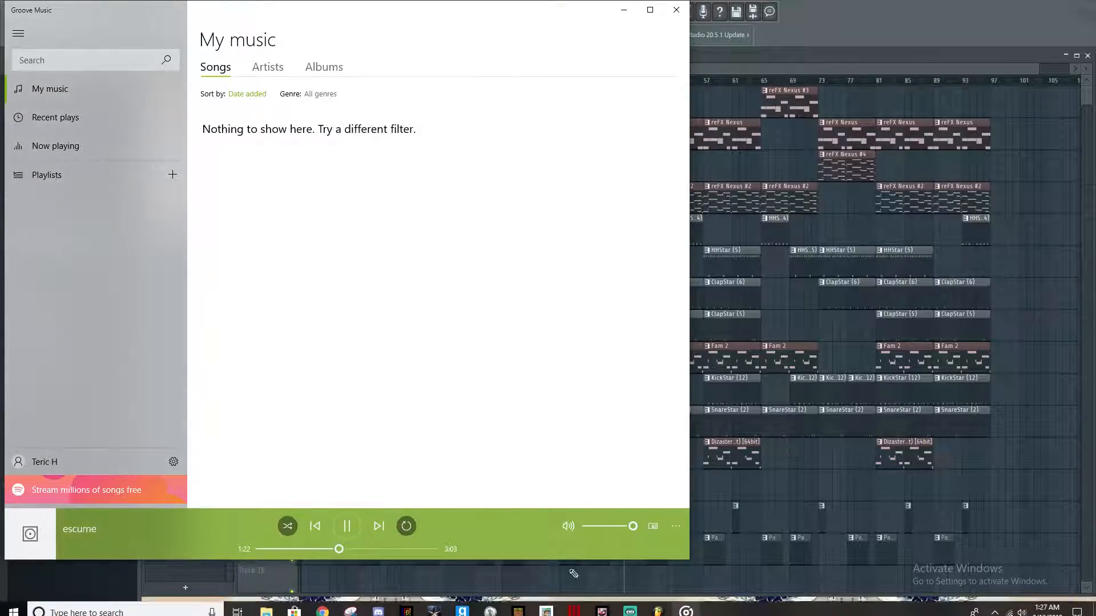
pyautogui.click(668, 9)
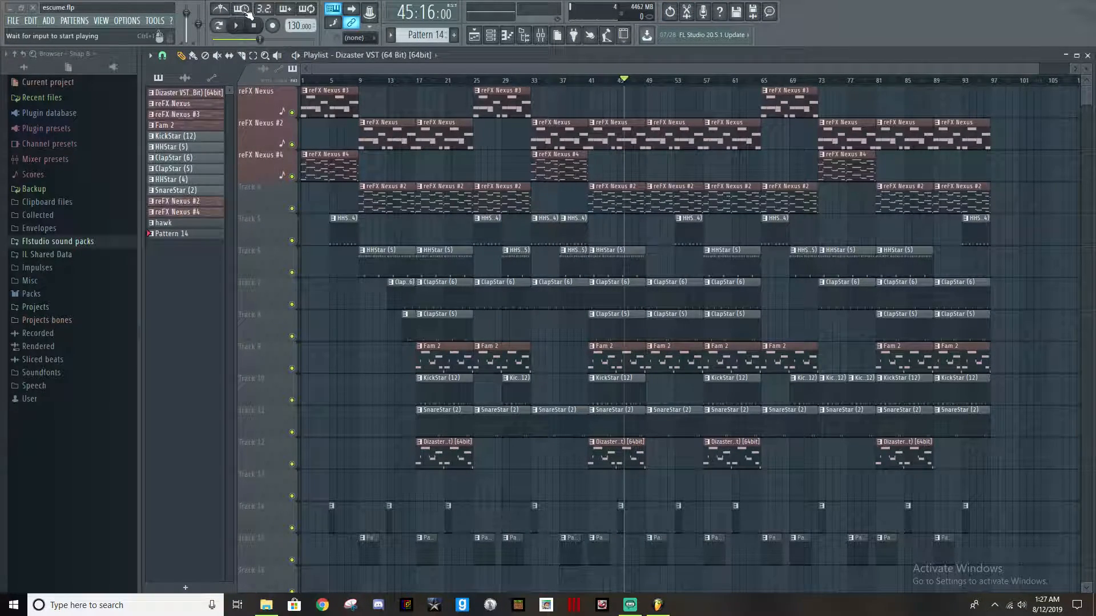
pyautogui.click(235, 26)
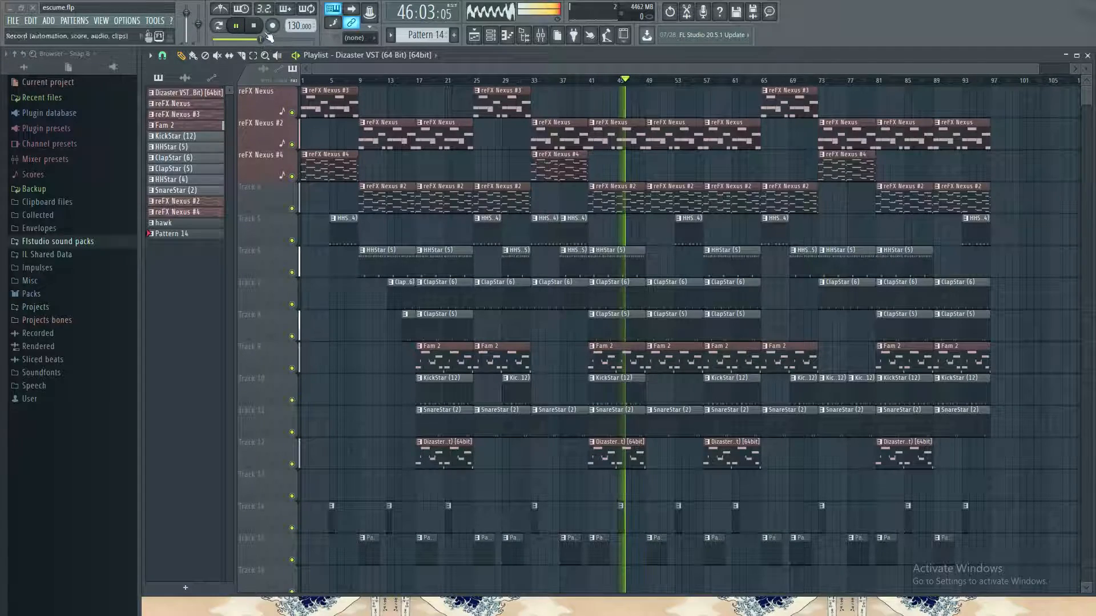
# Step: Stop the escume.flp playback, move the playhead back to bar 1, and briefly play the arrangement's opening
pyautogui.click(255, 25)
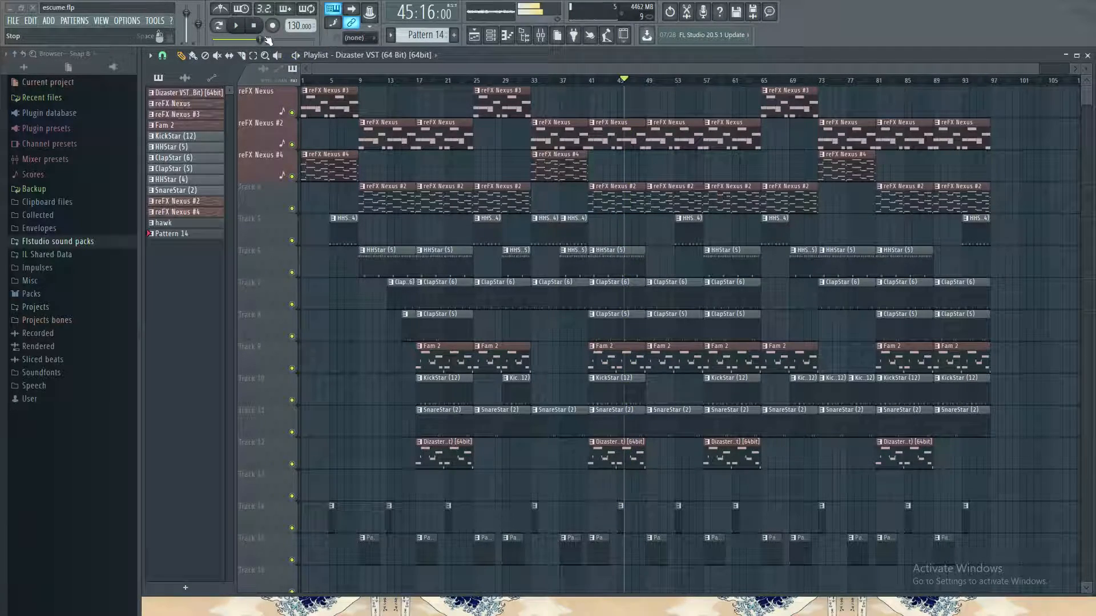
pyautogui.click(303, 70)
pyautogui.click(235, 26)
pyautogui.click(255, 25)
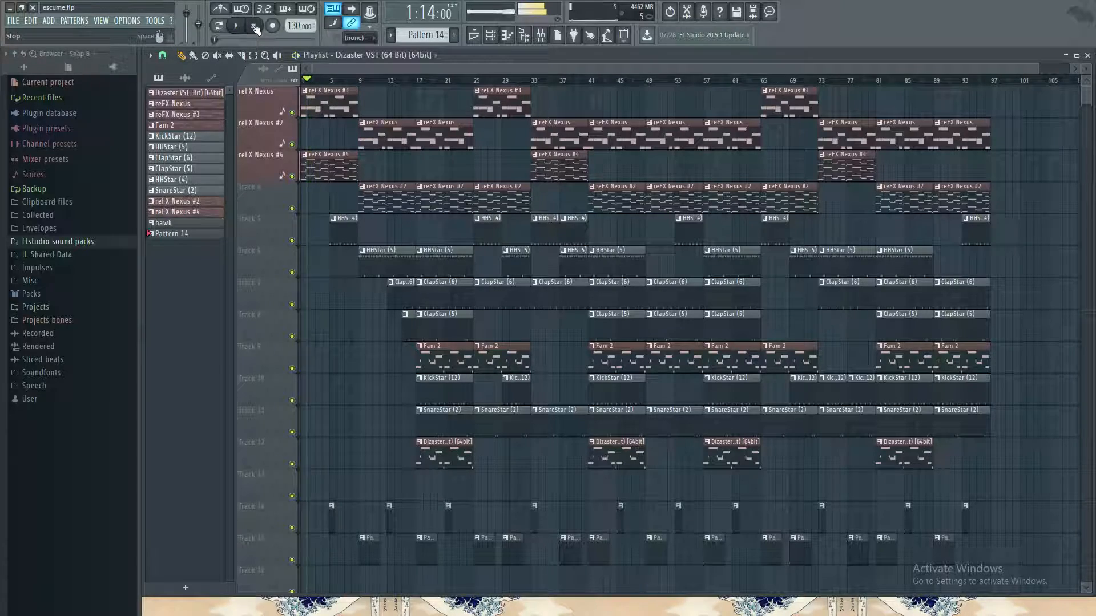
# Step: Open the recent project sheesh.flp and play its arrangement from the start
pyautogui.click(13, 21)
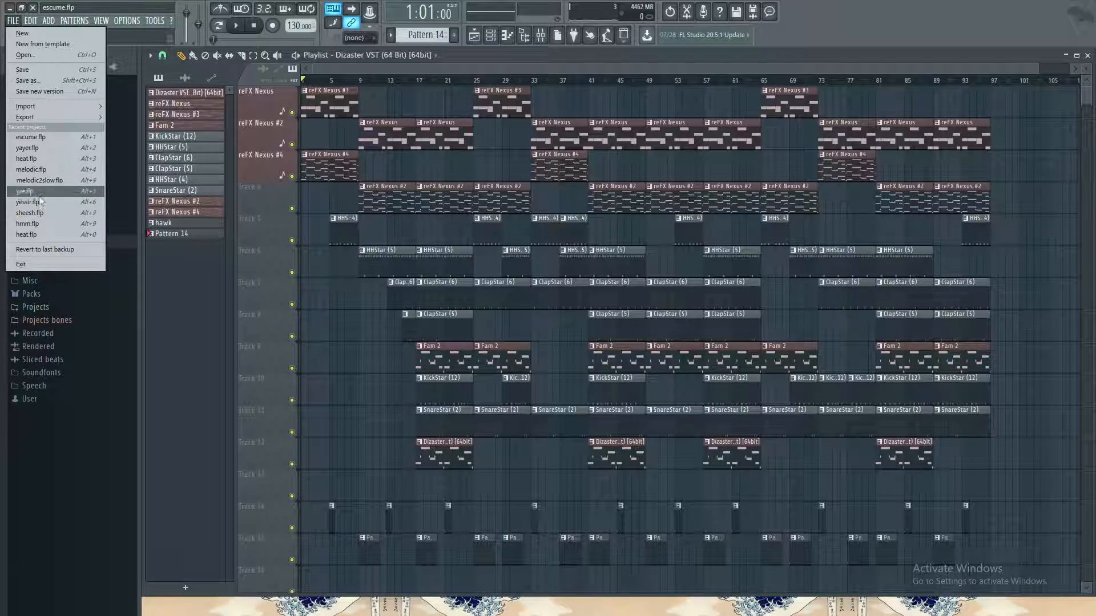
pyautogui.click(29, 216)
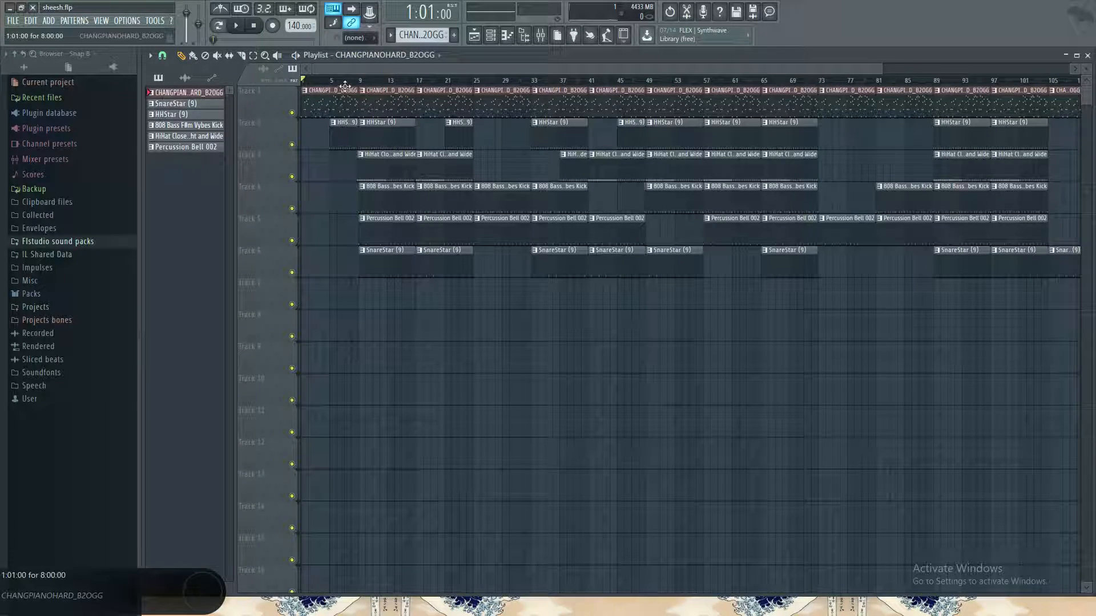
pyautogui.press('space')
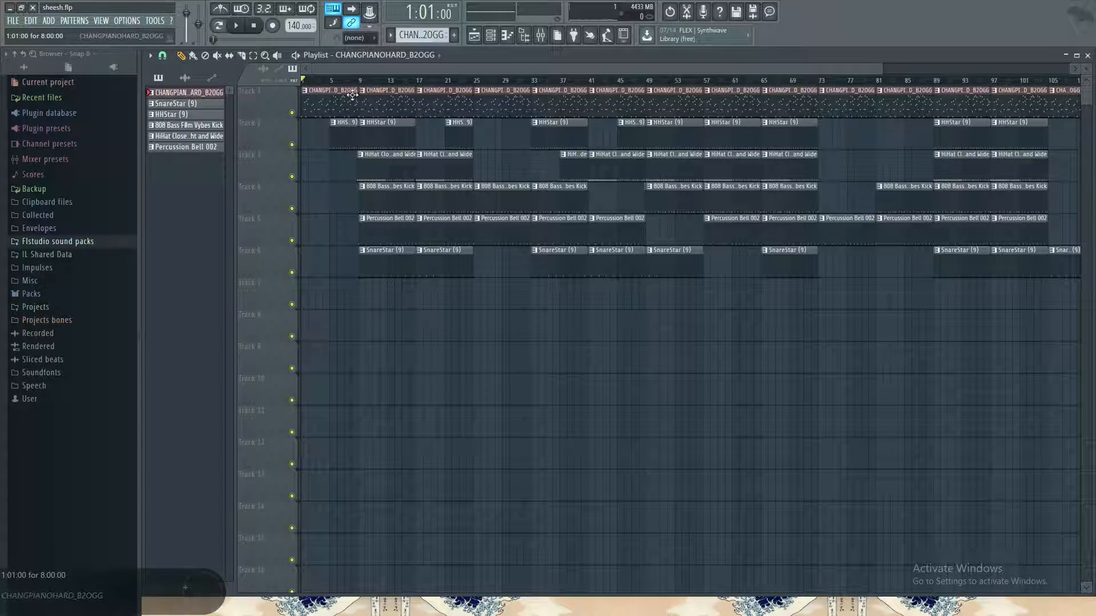
pyautogui.press('space')
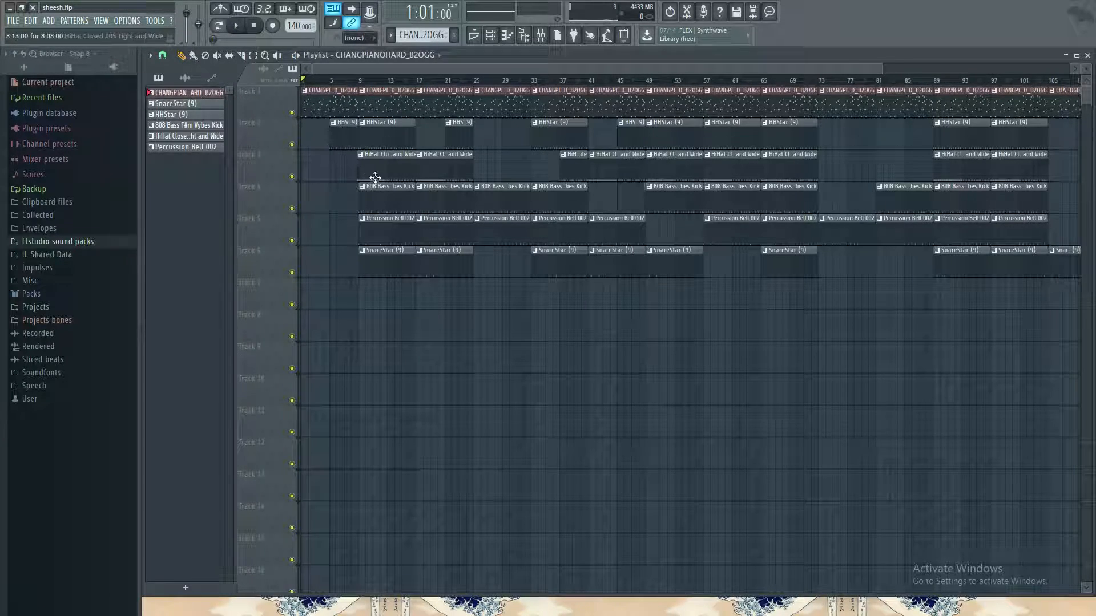
pyautogui.press('space')
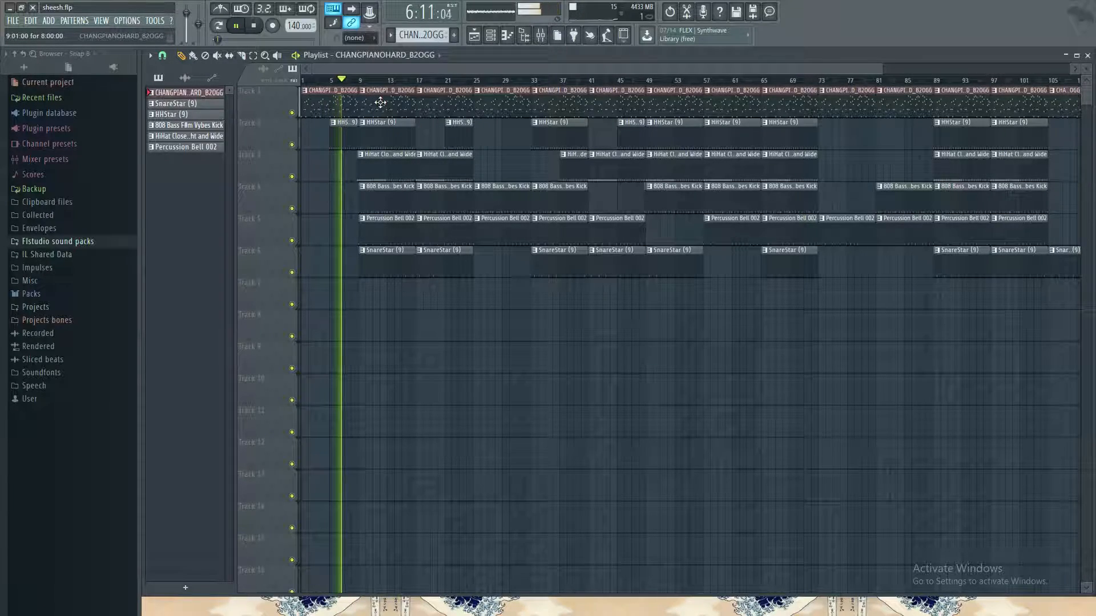
# Step: View the CHANGPIANOHARD_B2OGG notes from the channel rack in the piano roll during playback, then close both windows and stop the song
pyautogui.click(494, 38)
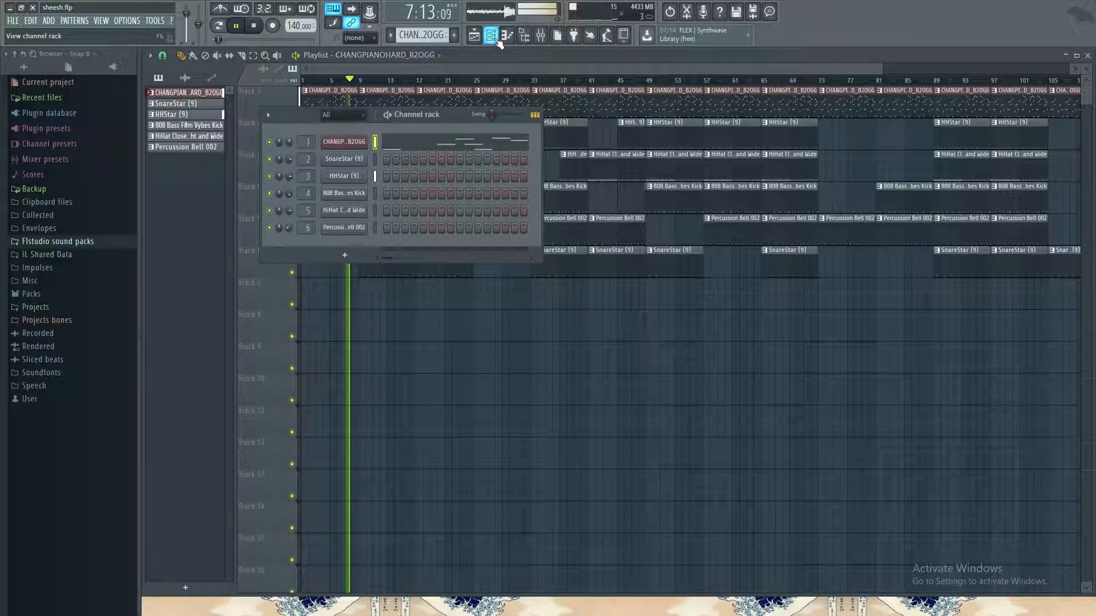
pyautogui.click(416, 145)
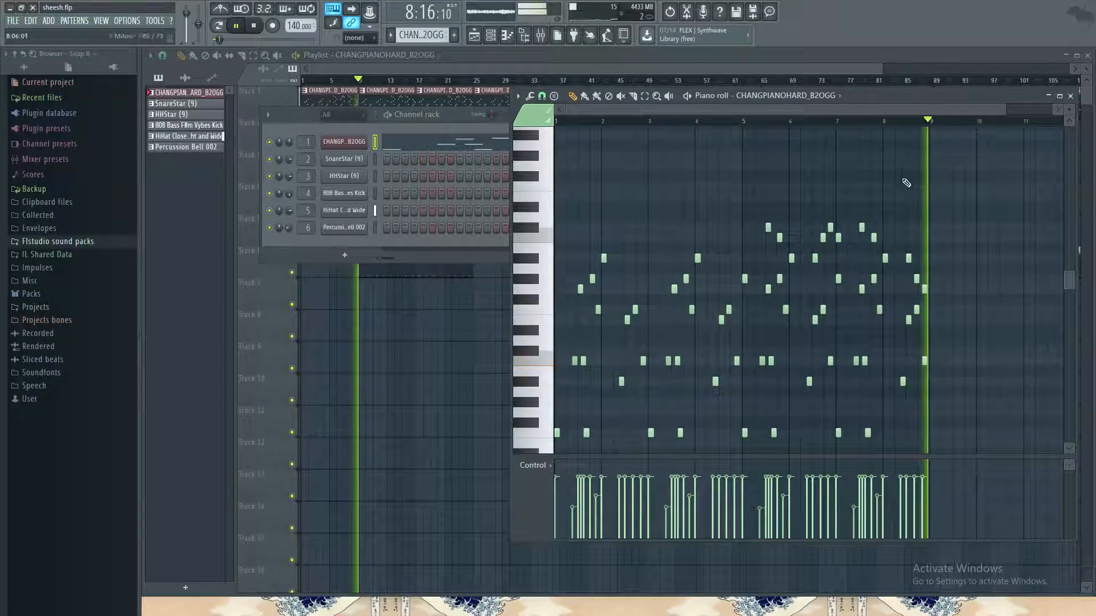
pyautogui.press('F7')
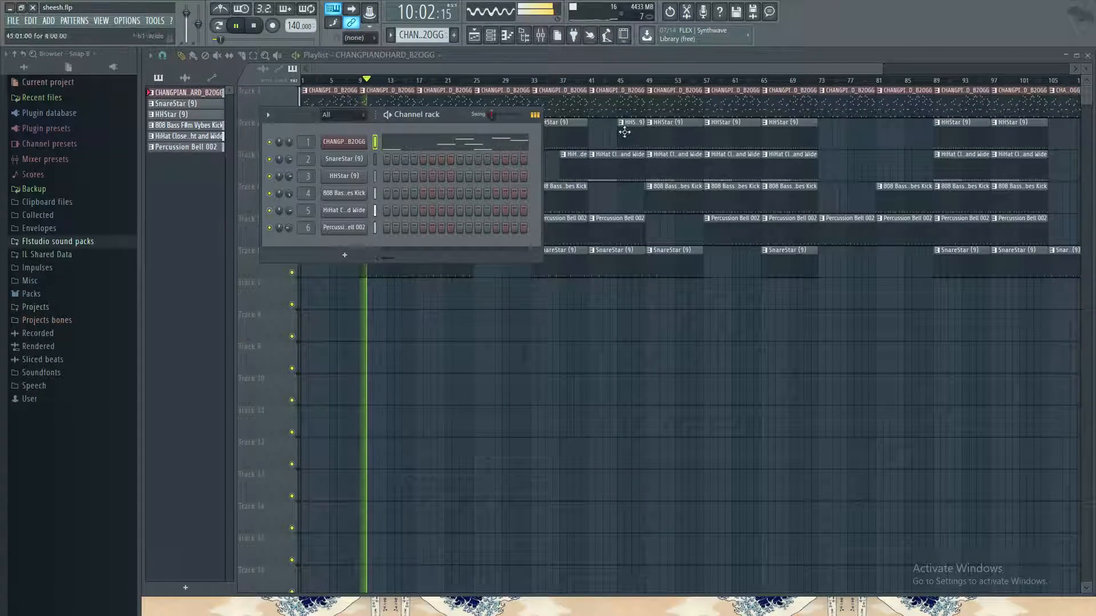
pyautogui.press('F6')
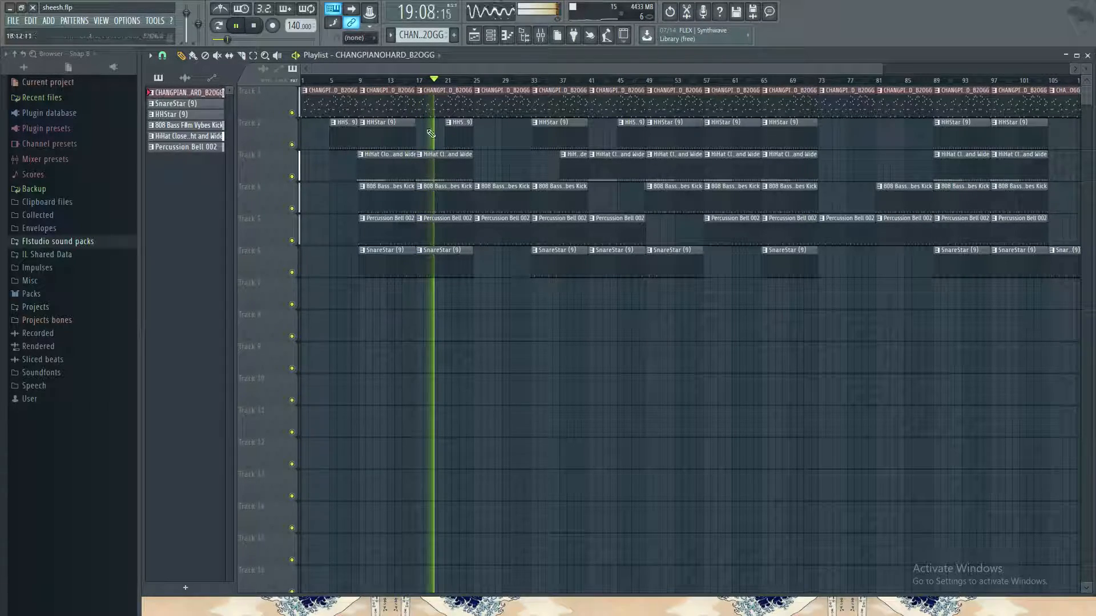
pyautogui.click(255, 26)
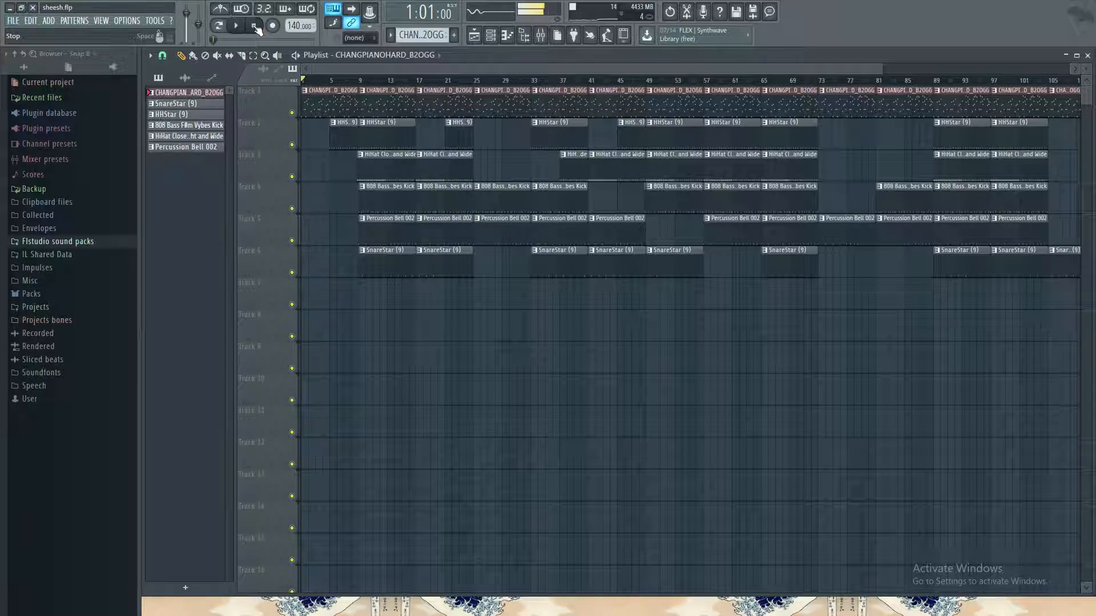
# Step: Open the recent project yessir.flp without saving changes to sheesh.flp, and dismiss the Gross Beat demo warning
pyautogui.click(11, 22)
pyautogui.click(38, 214)
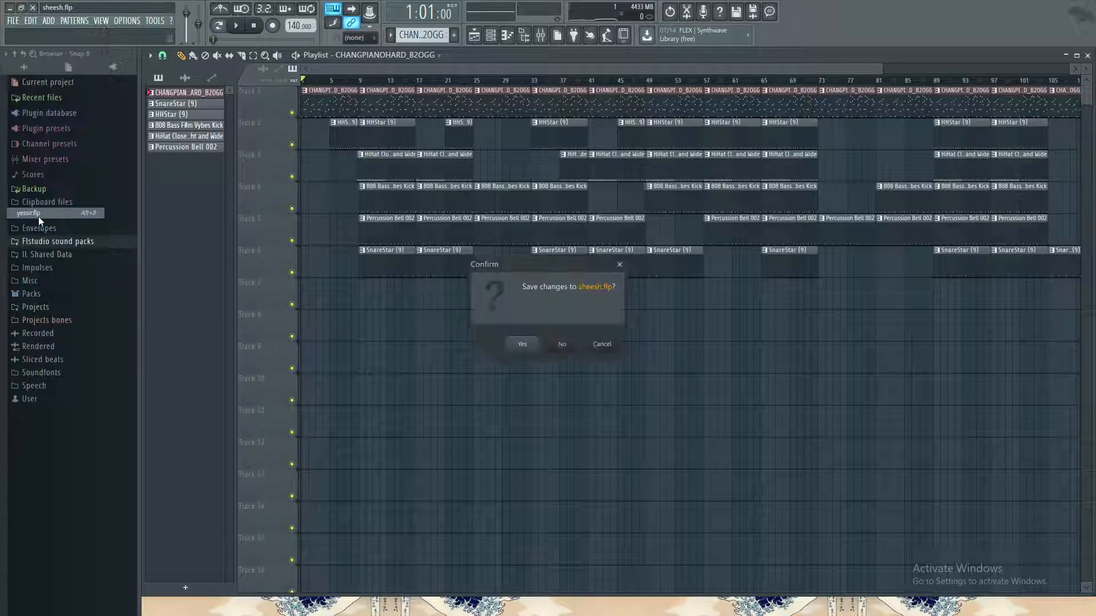
pyautogui.click(555, 339)
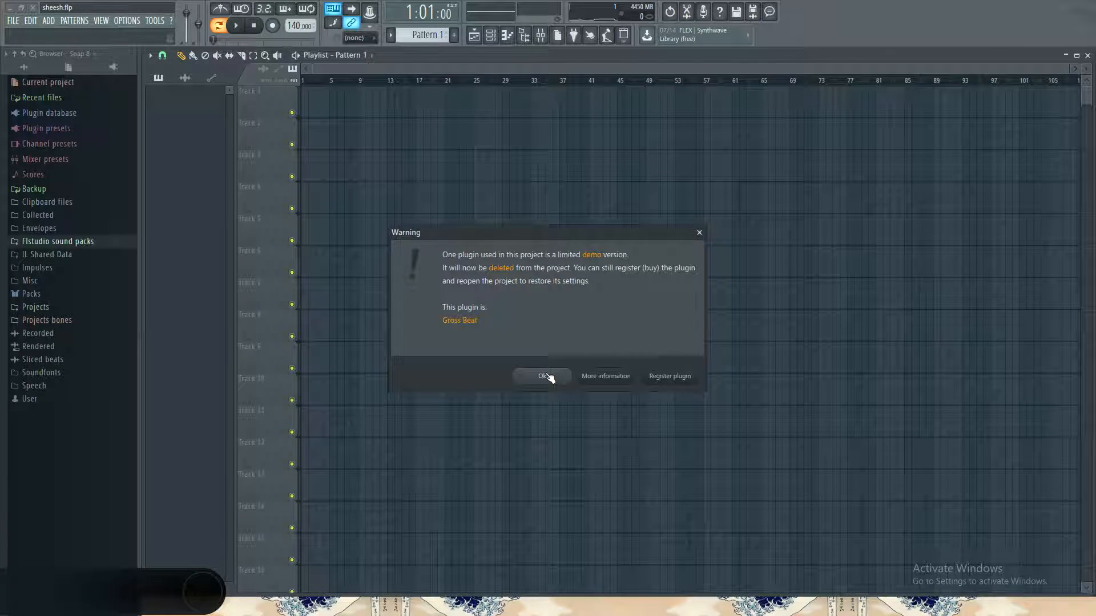
pyautogui.click(547, 376)
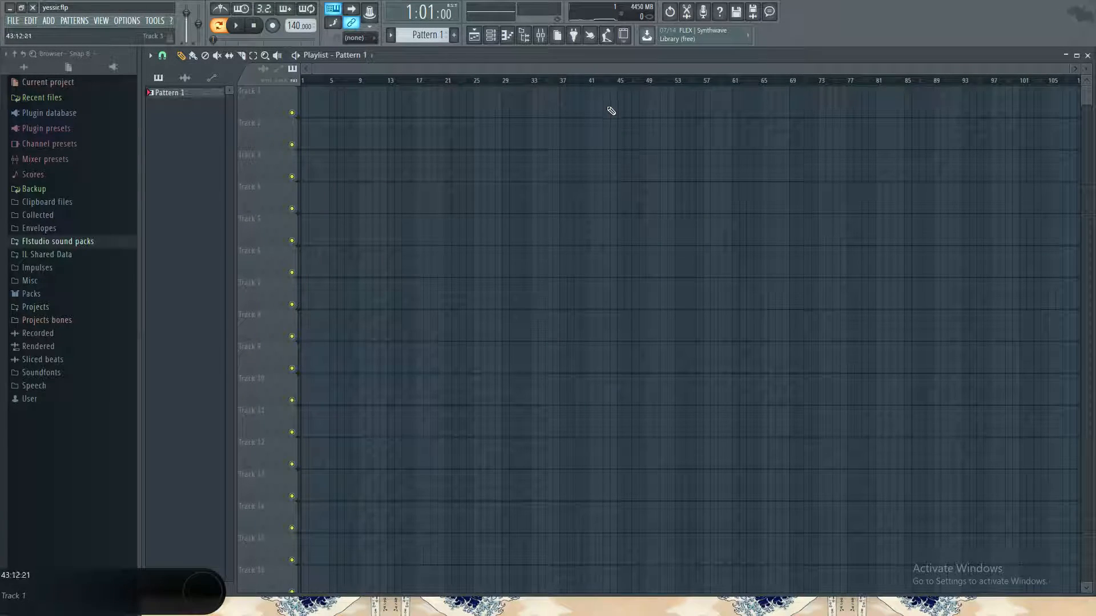
# Step: Show the channel rack, widen it to display 64 steps, and play Pattern 1 with only HHStar (5) unmuted
pyautogui.click(490, 34)
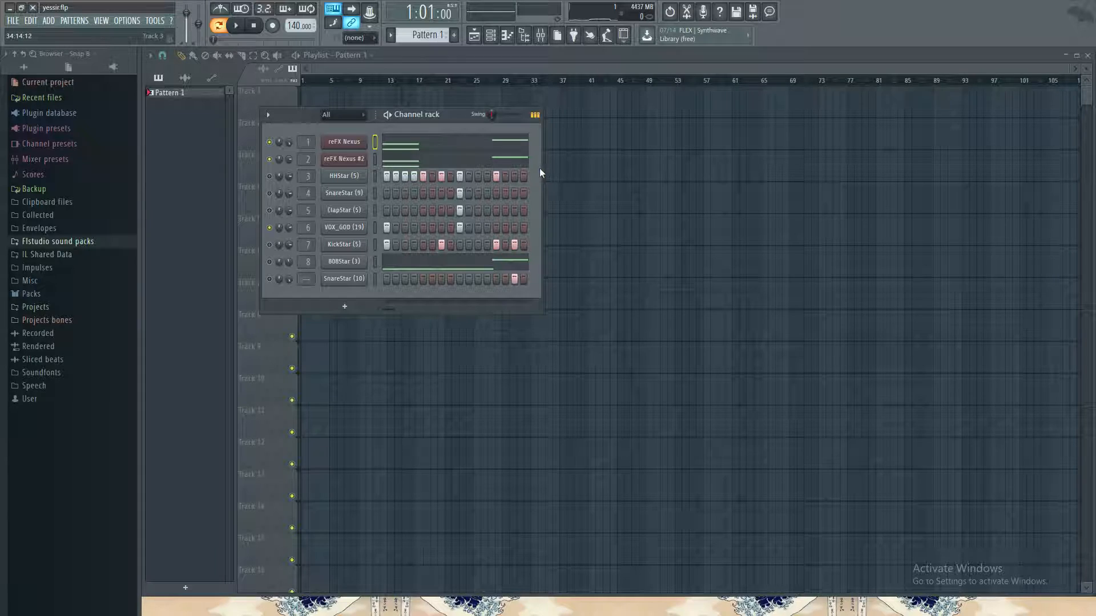
pyautogui.moveTo(543, 173); pyautogui.dragTo(1039, 256)
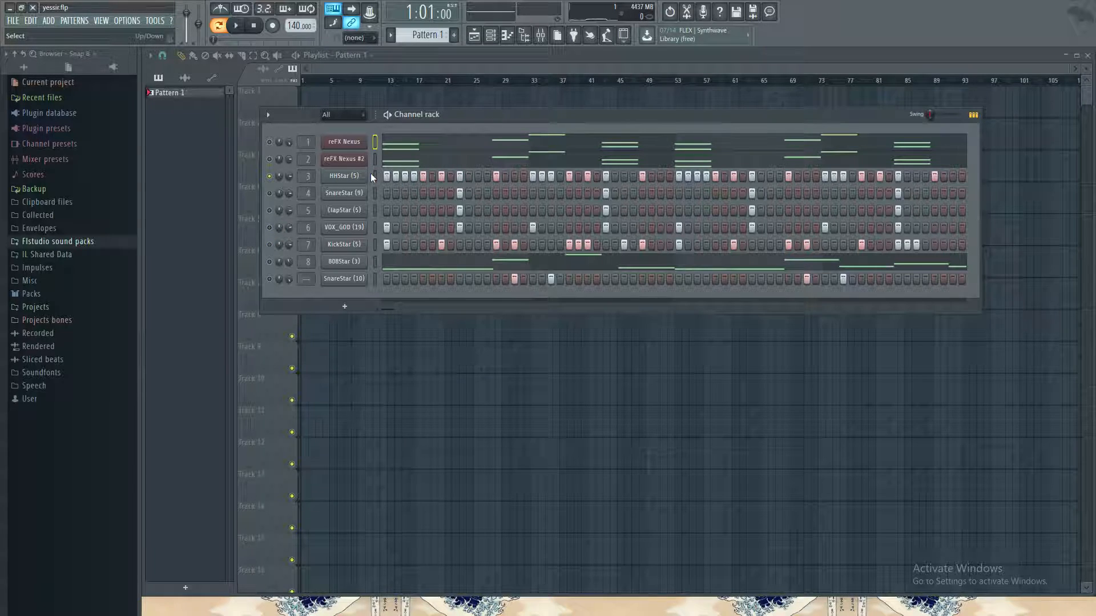
pyautogui.rightClick(354, 179)
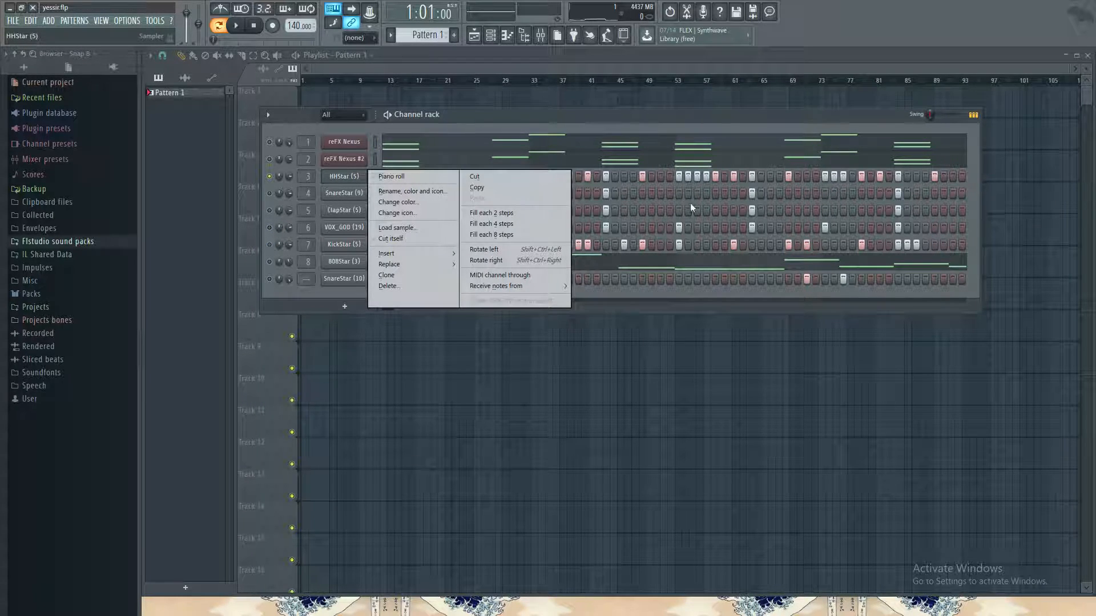
pyautogui.click(696, 114)
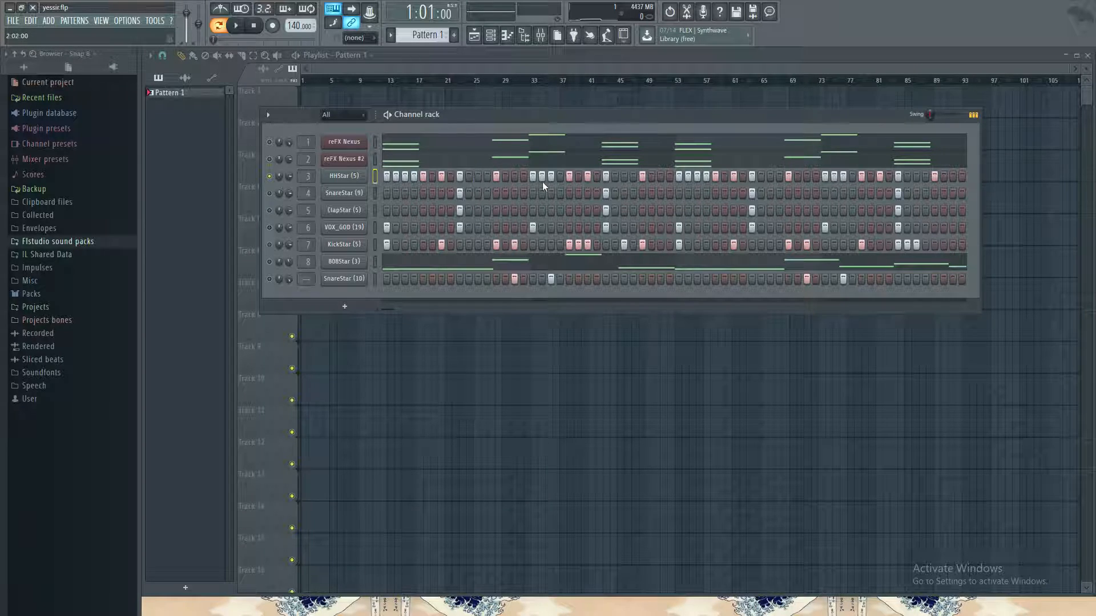
pyautogui.click(238, 28)
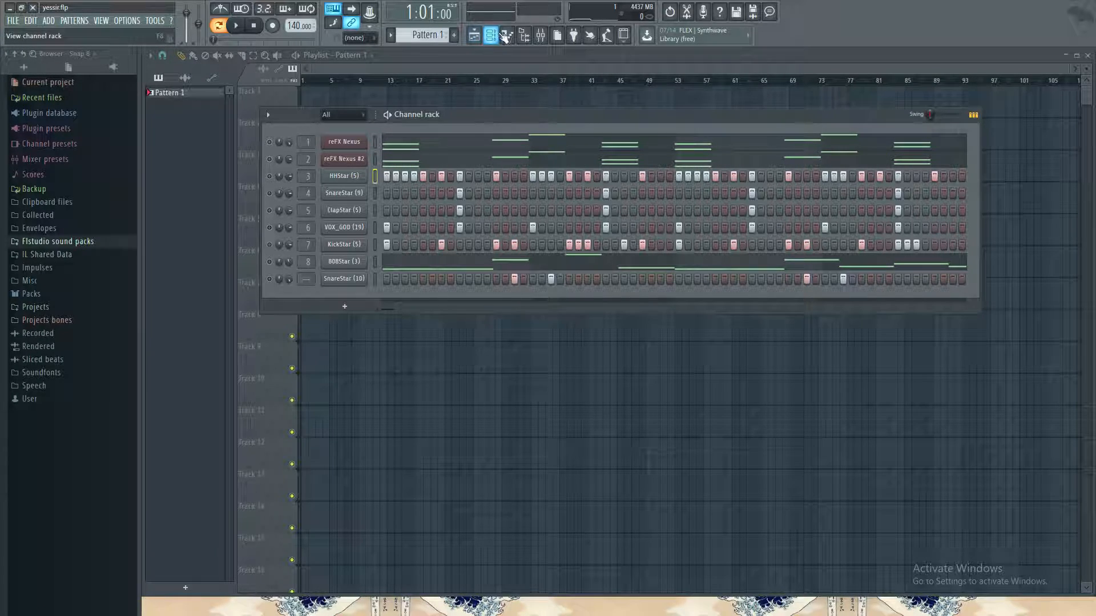
# Step: Add Gross Beat to the first effect slot of mixer Insert 2 and choose the Momentary preset with the Scratch time effect
pyautogui.click(540, 35)
pyautogui.click(263, 158)
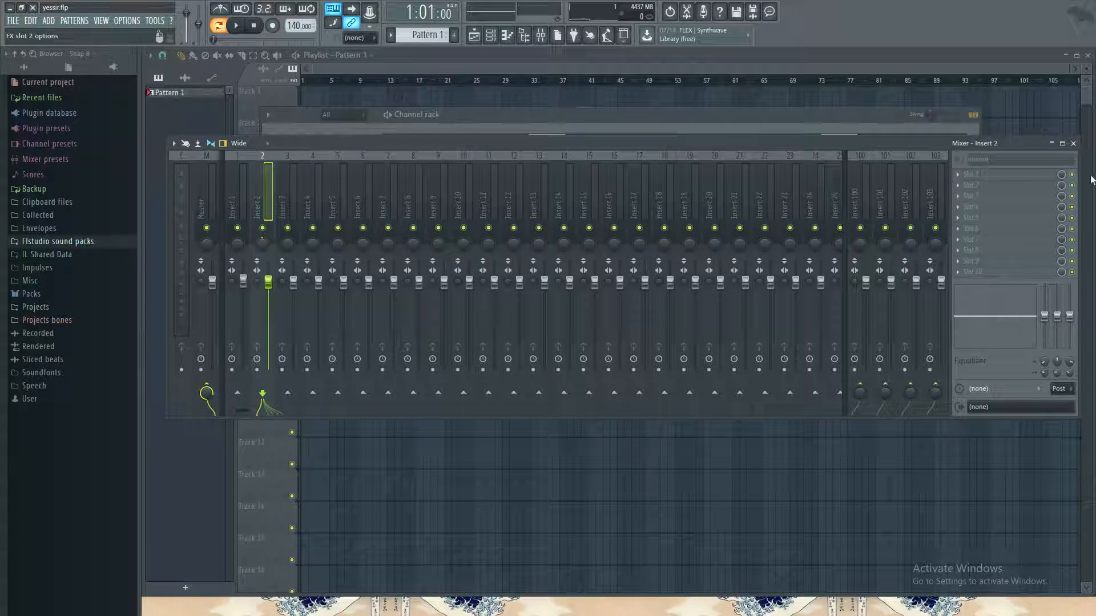
pyautogui.click(1015, 187)
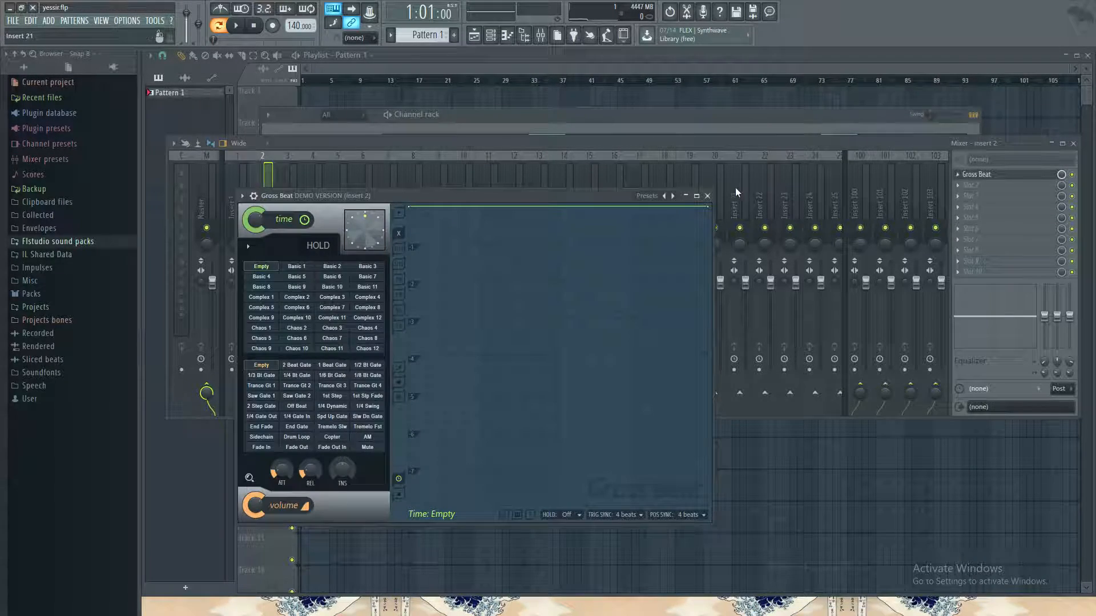
pyautogui.click(661, 197)
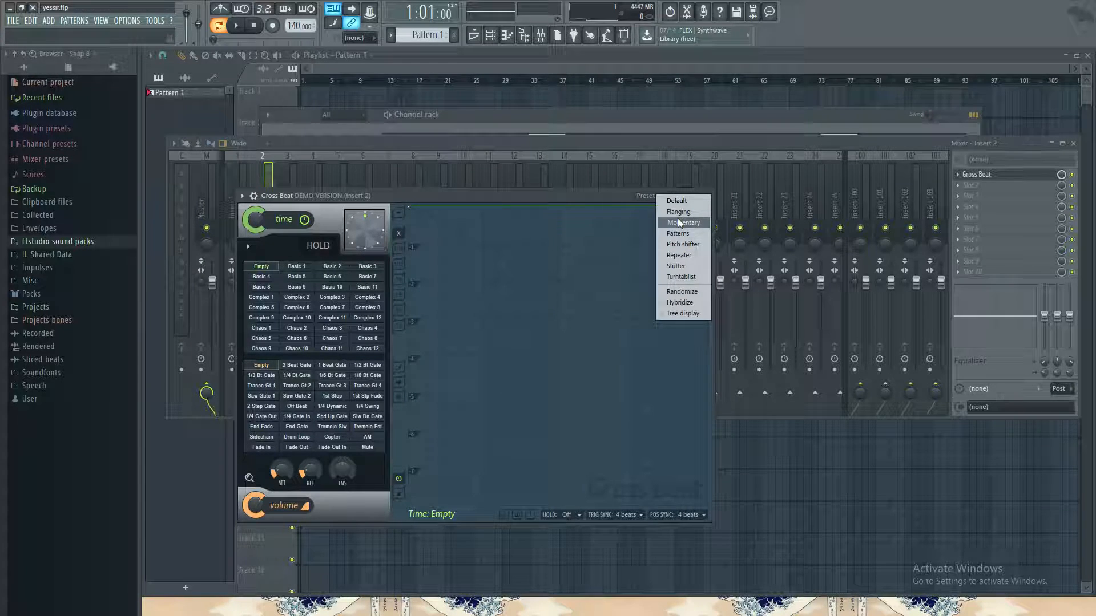
pyautogui.click(677, 221)
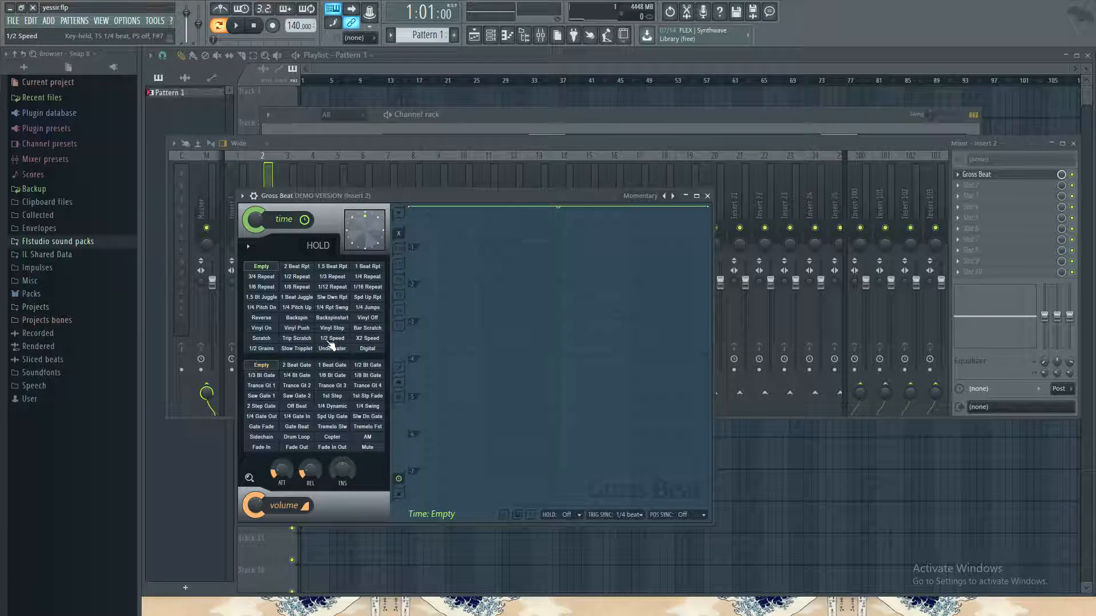
pyautogui.click(274, 338)
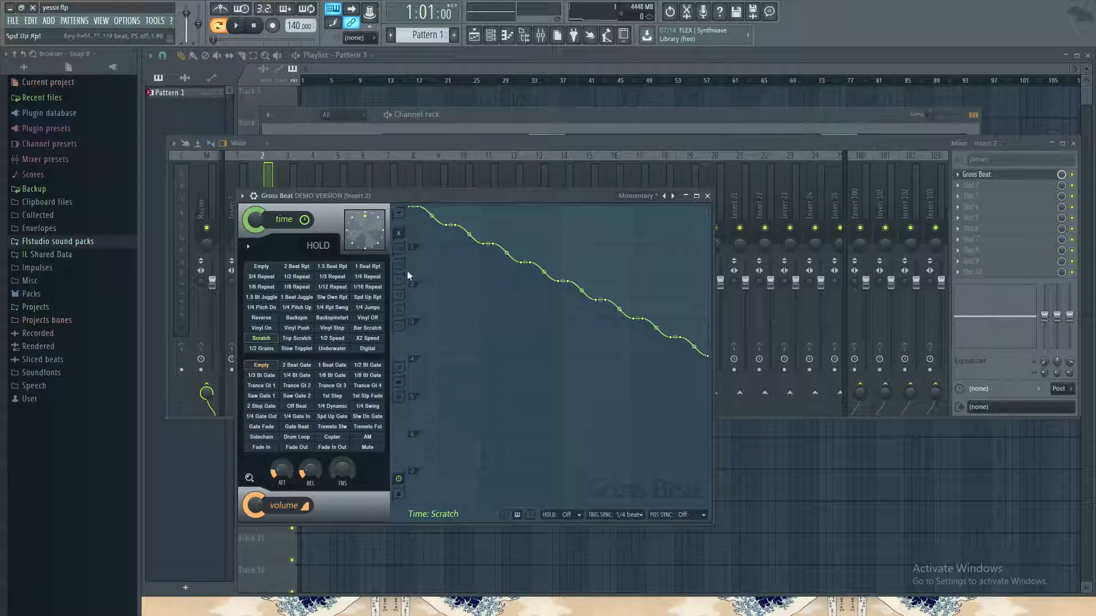
# Step: Reshape Gross Beat's Scratch time envelope by raising most points to the top edge, leaving one dip, and close the plugin and mixer
pyautogui.moveTo(458, 224); pyautogui.dragTo(494, 171)
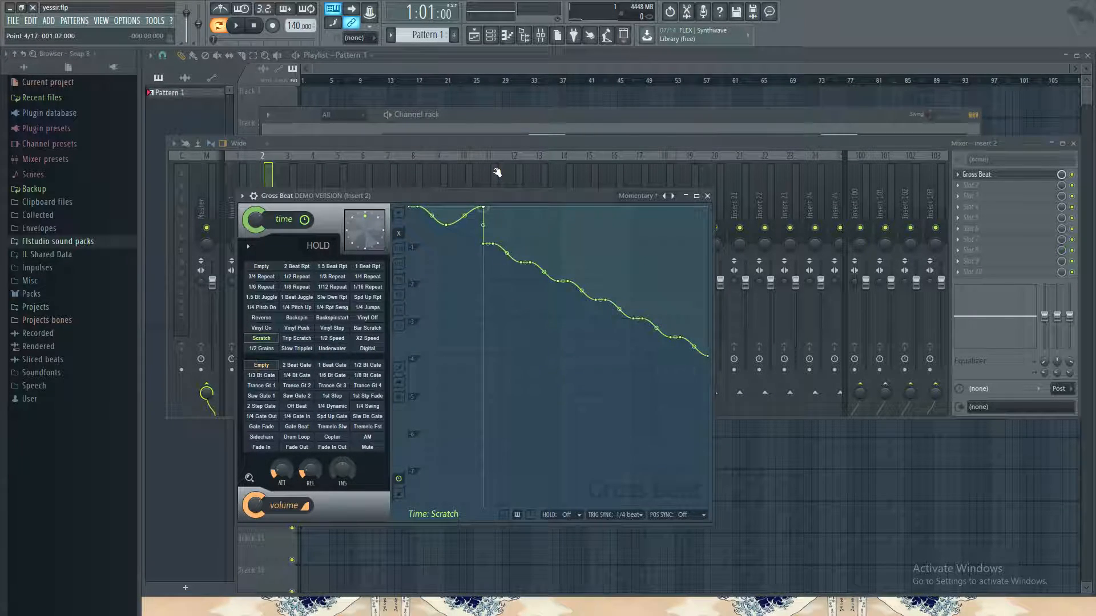
pyautogui.moveTo(579, 288); pyautogui.dragTo(581, 230)
pyautogui.moveTo(600, 303); pyautogui.dragTo(712, 196)
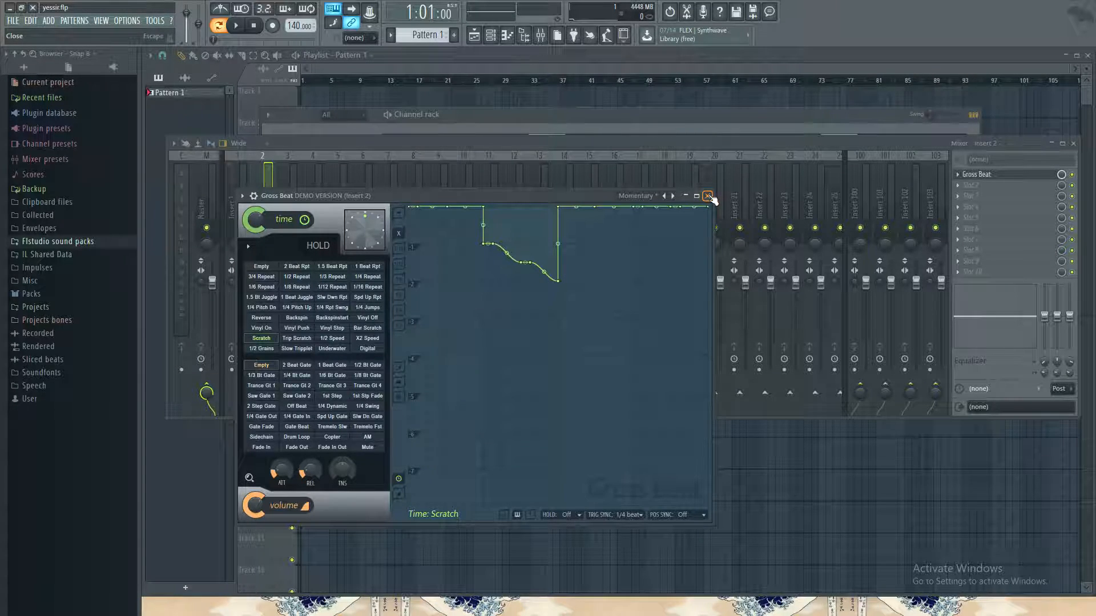
pyautogui.click(707, 195)
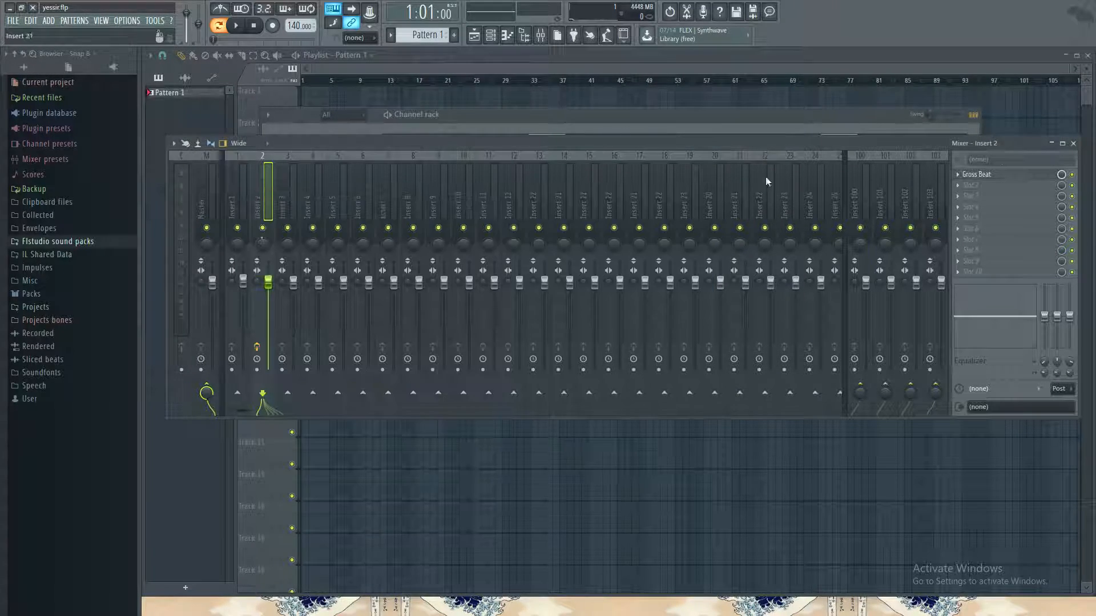
pyautogui.click(1074, 144)
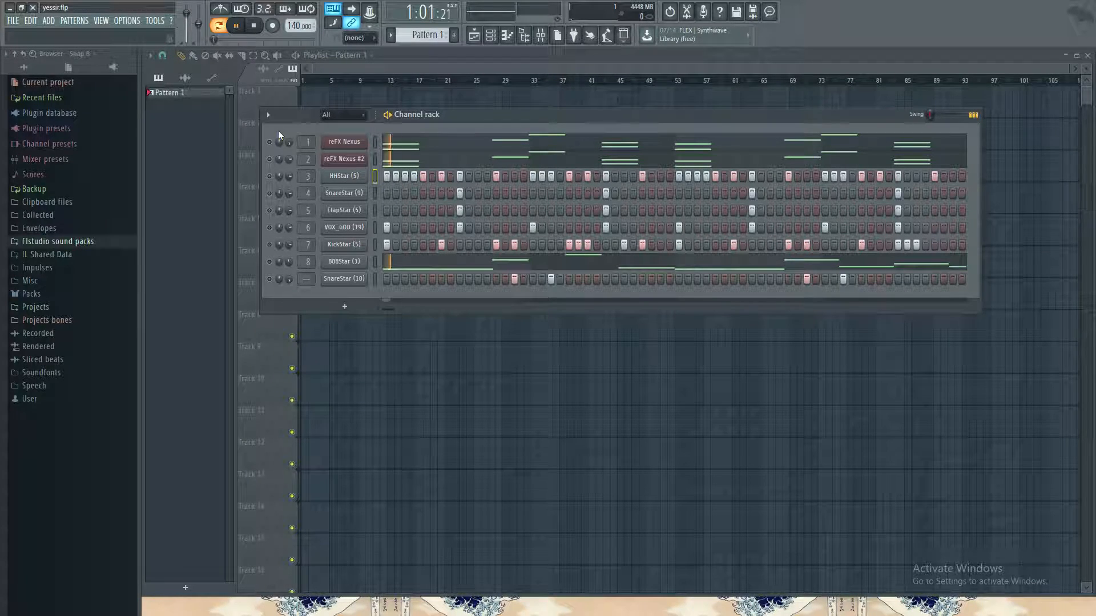
# Step: Play Pattern 1 while unmuting the reFX Nexus, HHStar, VOX_GOD, SnareStar, ClapStar, KickStar and 808Star channels one after another, then stop playback
pyautogui.press('space')
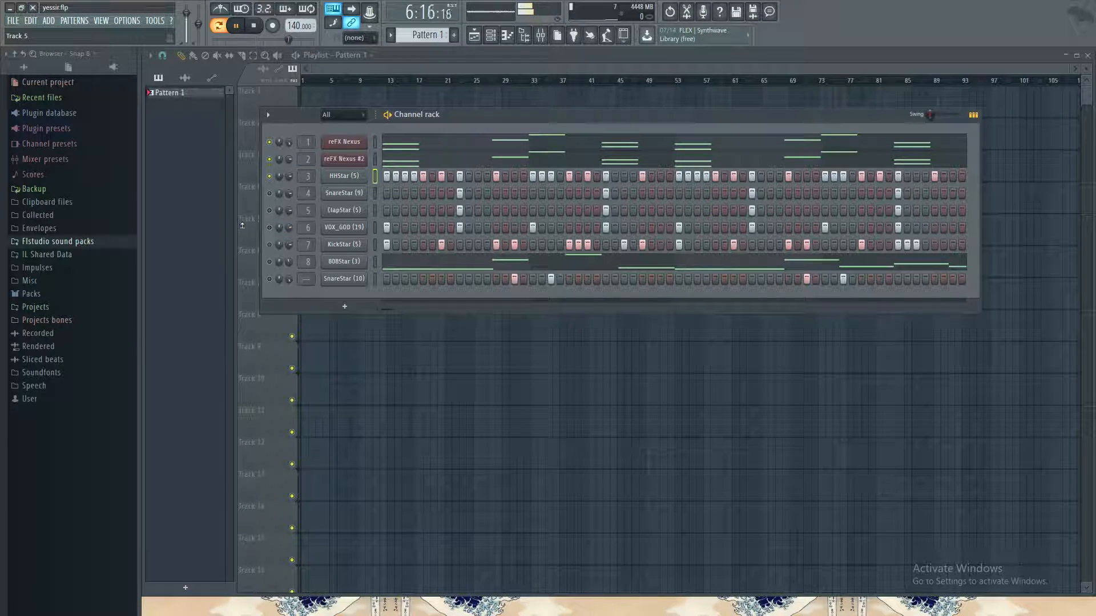
pyautogui.click(270, 228)
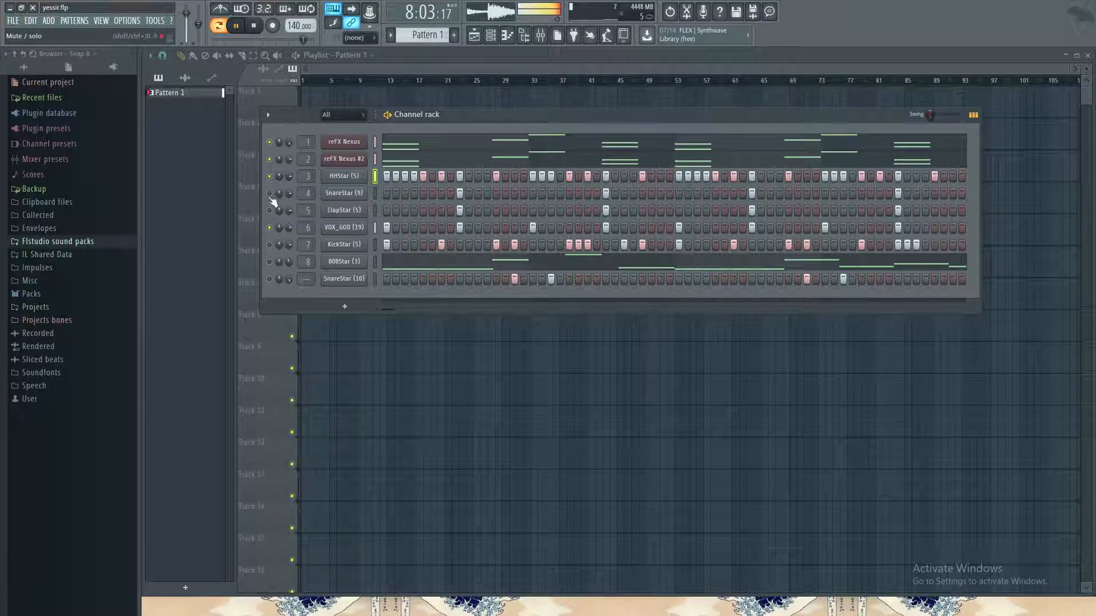
pyautogui.click(270, 194)
pyautogui.click(269, 210)
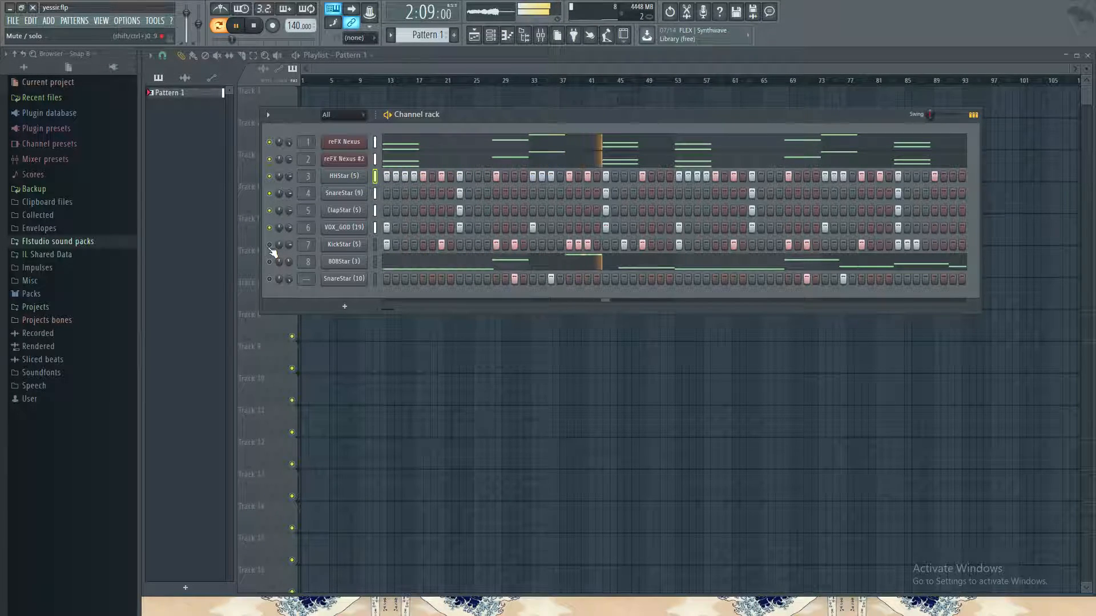
pyautogui.click(269, 280)
pyautogui.click(270, 262)
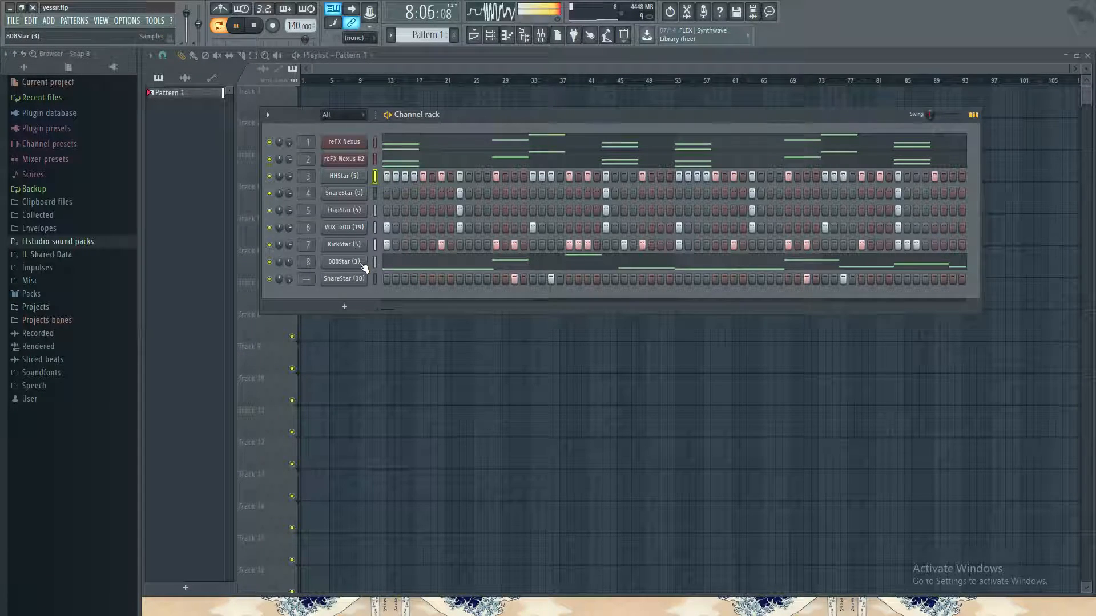
pyautogui.click(254, 26)
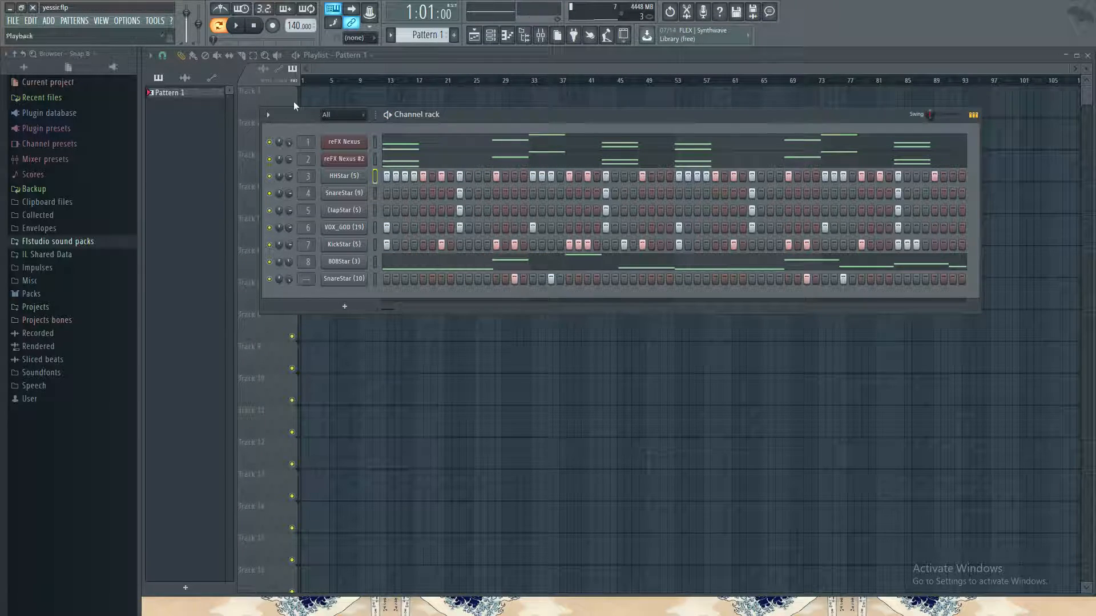
# Step: Replace the sample in the 808Star (3) channel with 808Star (1) from the 808 folder of FabeStar - DrumStar V.1
pyautogui.click(46, 242)
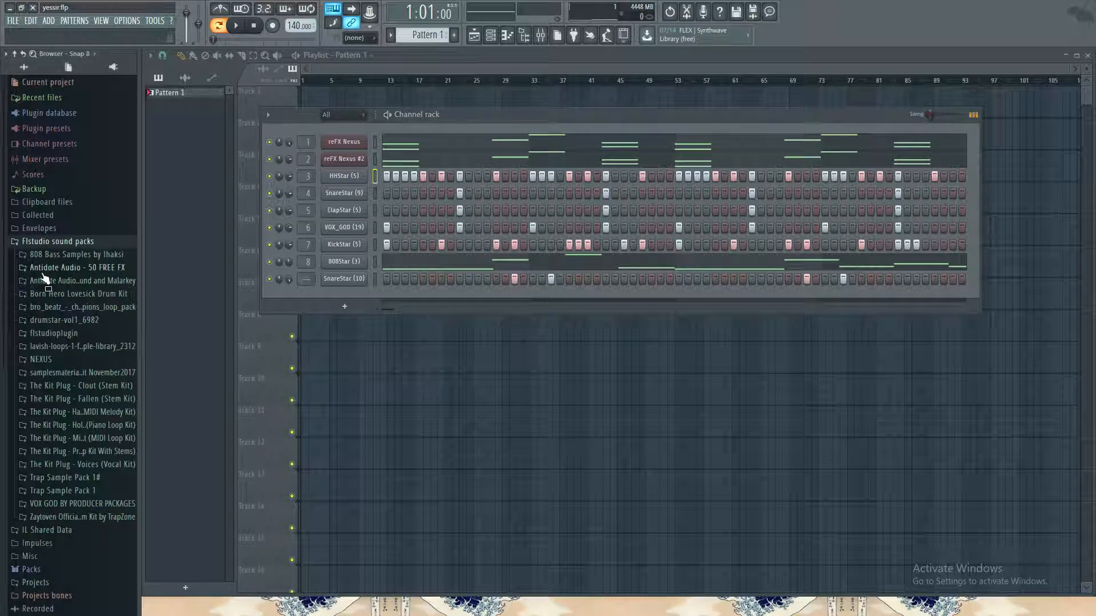
pyautogui.click(60, 320)
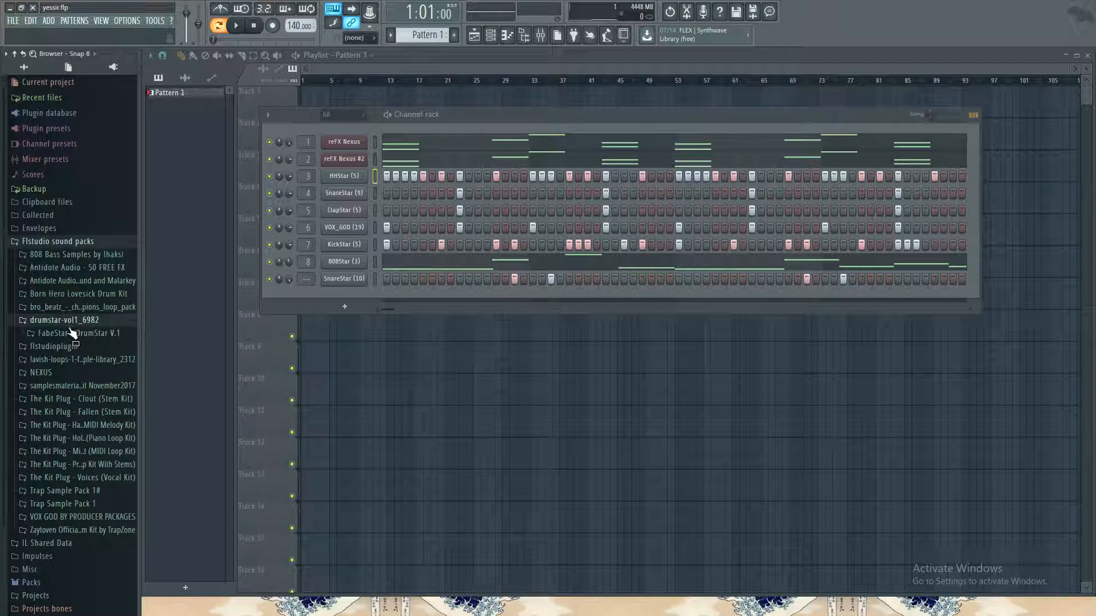
pyautogui.click(75, 333)
pyautogui.click(54, 360)
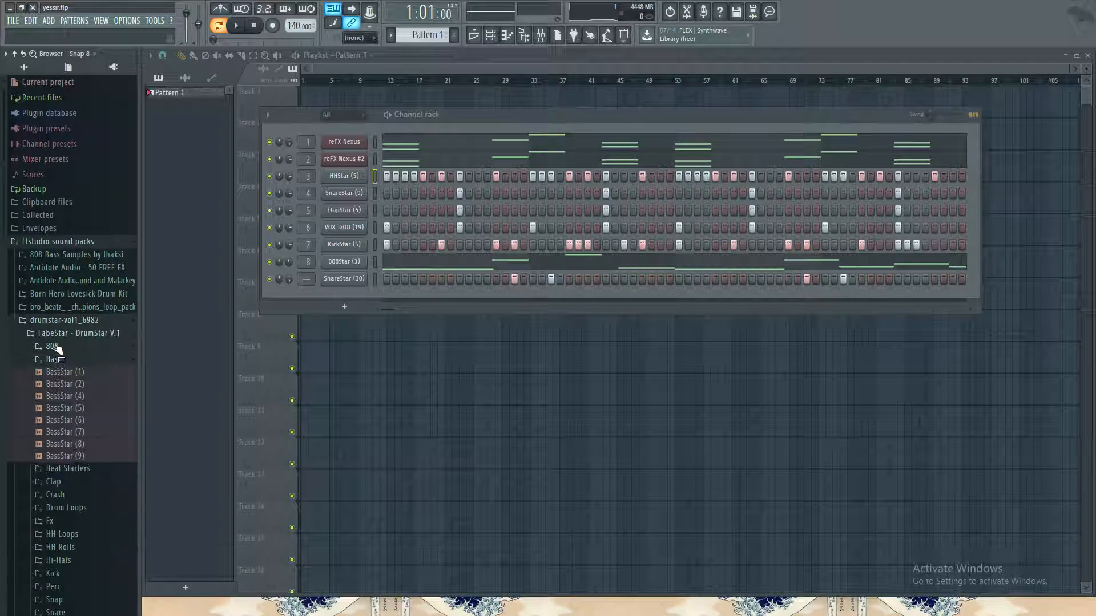
pyautogui.click(54, 360)
pyautogui.click(52, 346)
pyautogui.moveTo(63, 358); pyautogui.dragTo(341, 261)
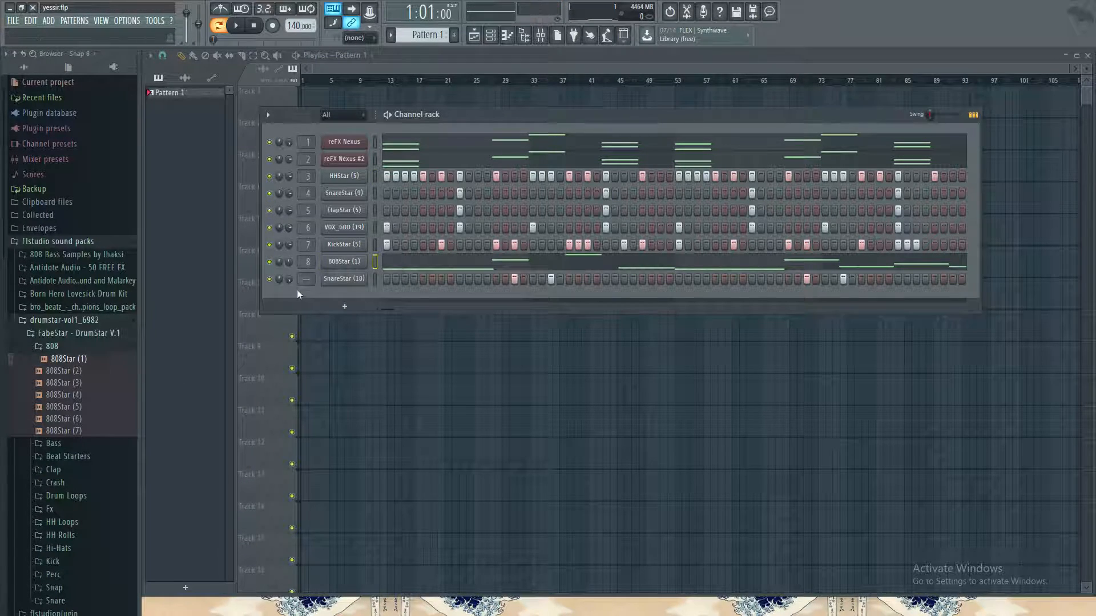
# Step: Play Pattern 1 briefly with the replaced 808 sample, stop it, and take a look at the mixer
pyautogui.press('space')
pyautogui.moveTo(287, 261); pyautogui.dragTo(290, 279)
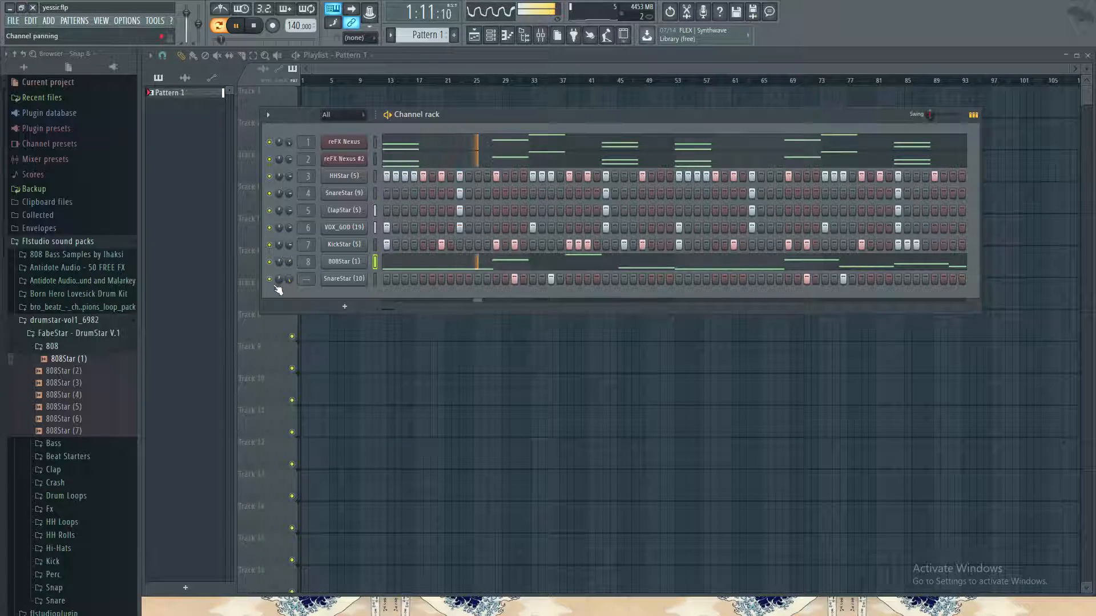
pyautogui.press('space')
pyautogui.click(551, 35)
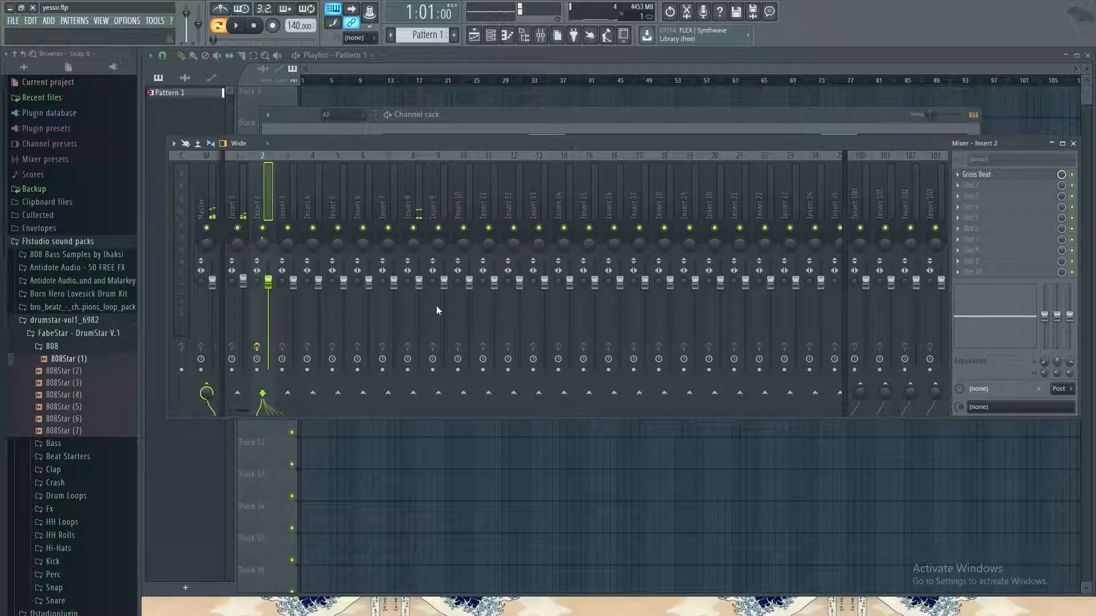
pyautogui.click(1074, 144)
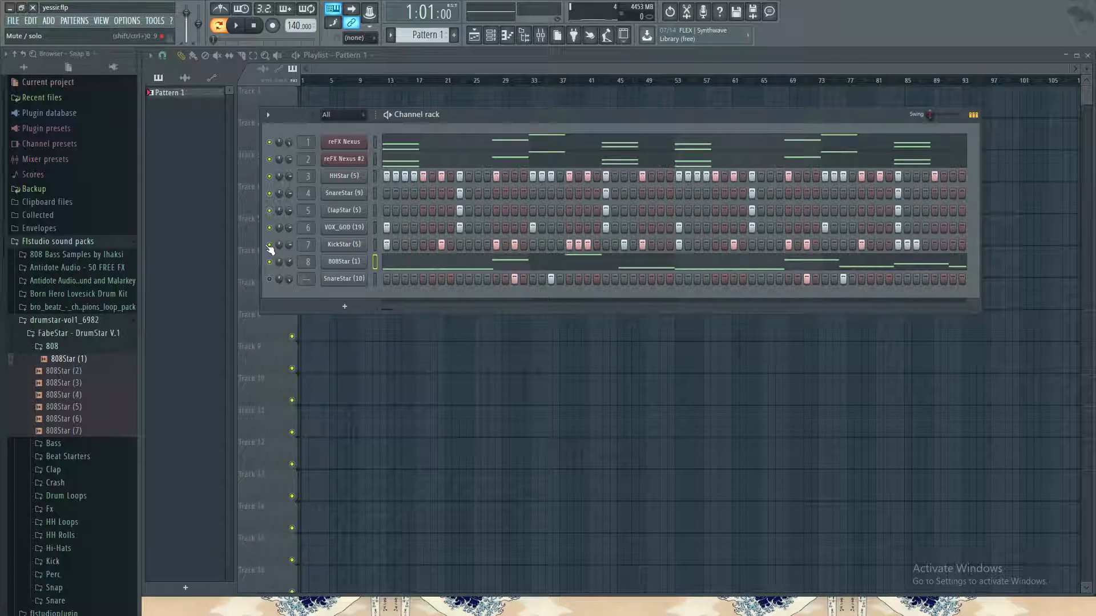
# Step: Mute every channel except 808Star (1), play Pattern 1, and view the 808 notes in the piano roll before stopping
pyautogui.click(269, 177)
pyautogui.click(270, 160)
pyautogui.click(269, 143)
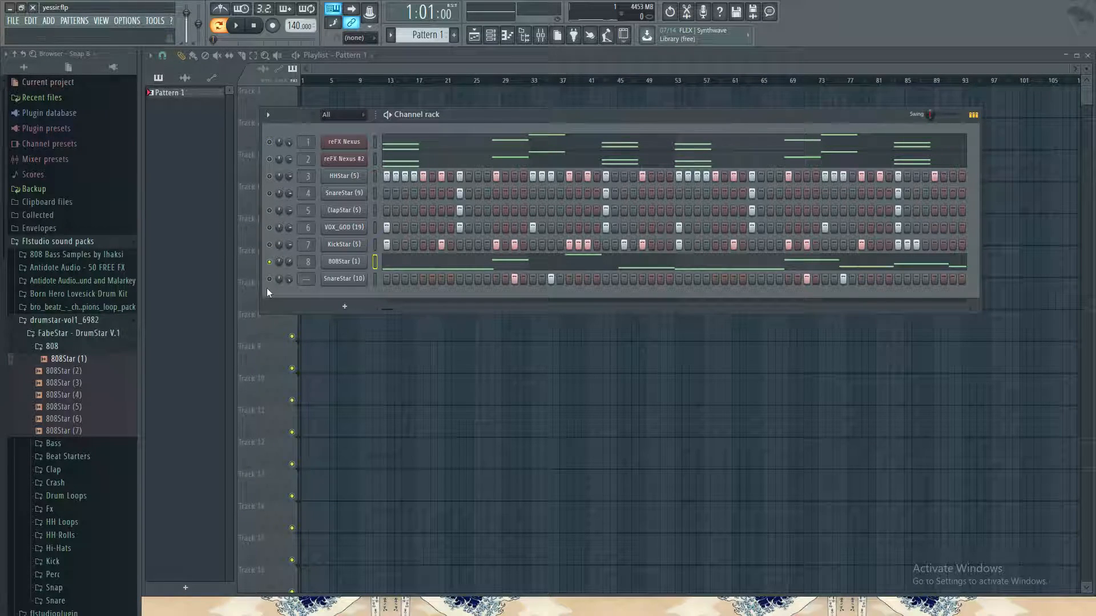
pyautogui.press('space')
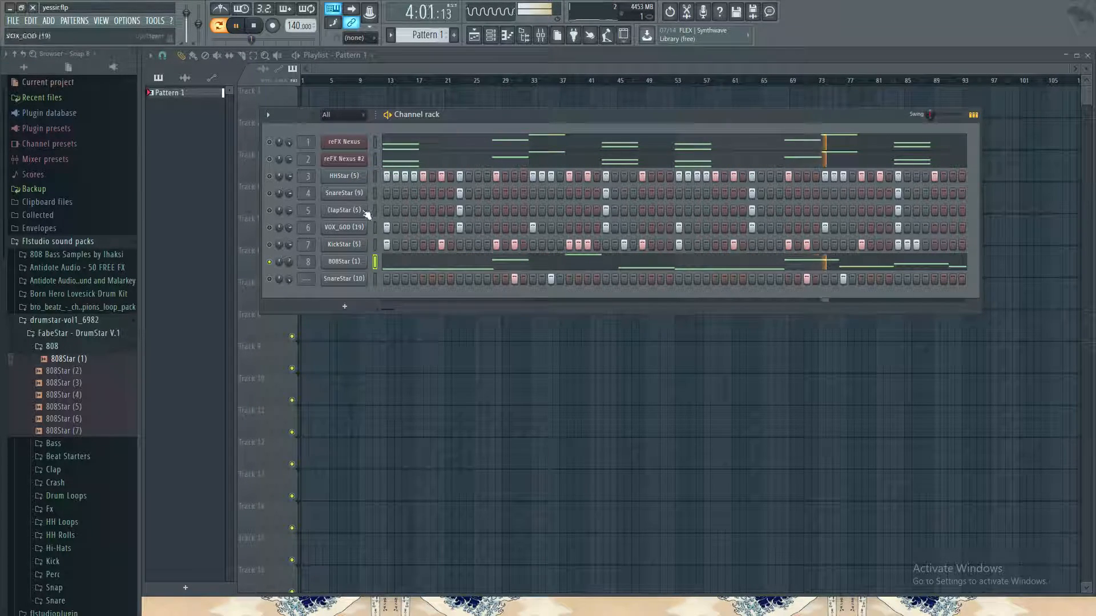
pyautogui.click(429, 263)
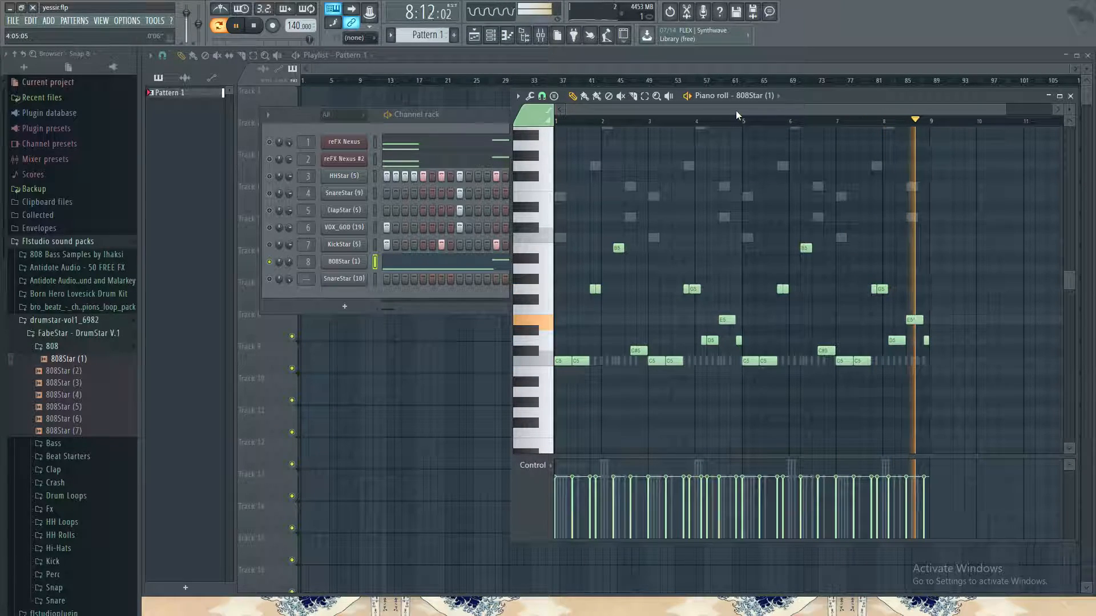
pyautogui.click(1070, 97)
pyautogui.press('space')
# Step: Play Pattern 1 while unmuting HHStar (5), SnareStar (10), the other drum channels and both reFX Nexus channels in turn, then stop playback
pyautogui.press('space')
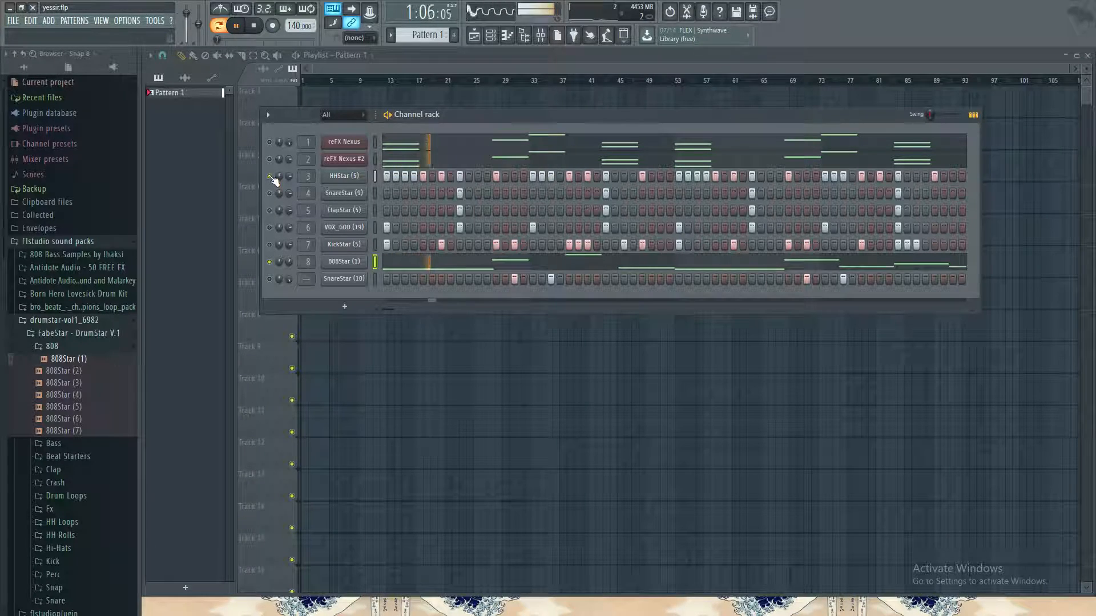
pyautogui.click(269, 176)
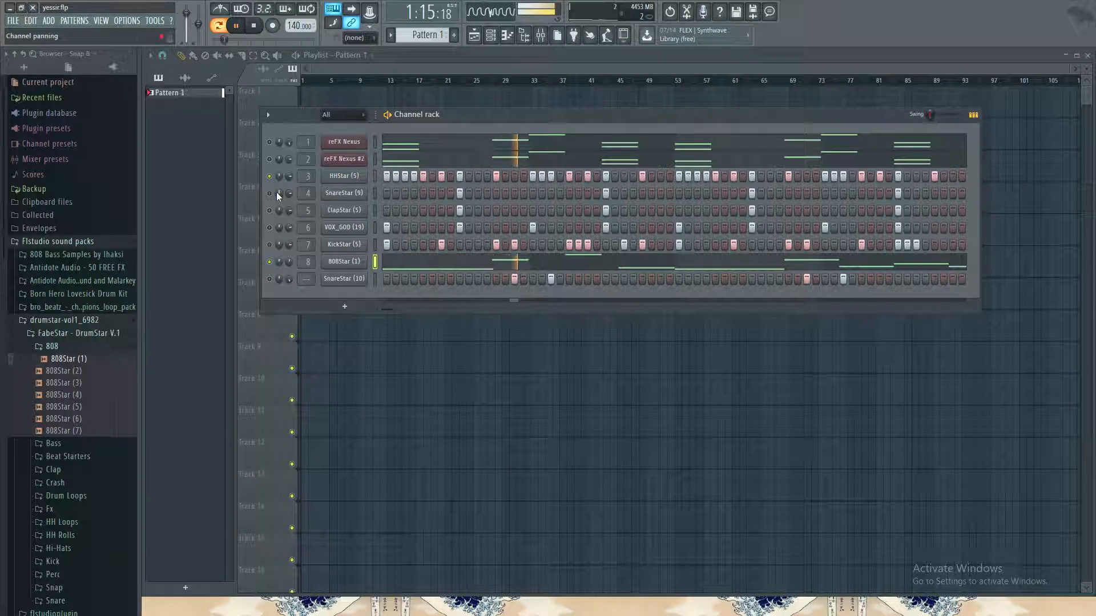
pyautogui.click(269, 279)
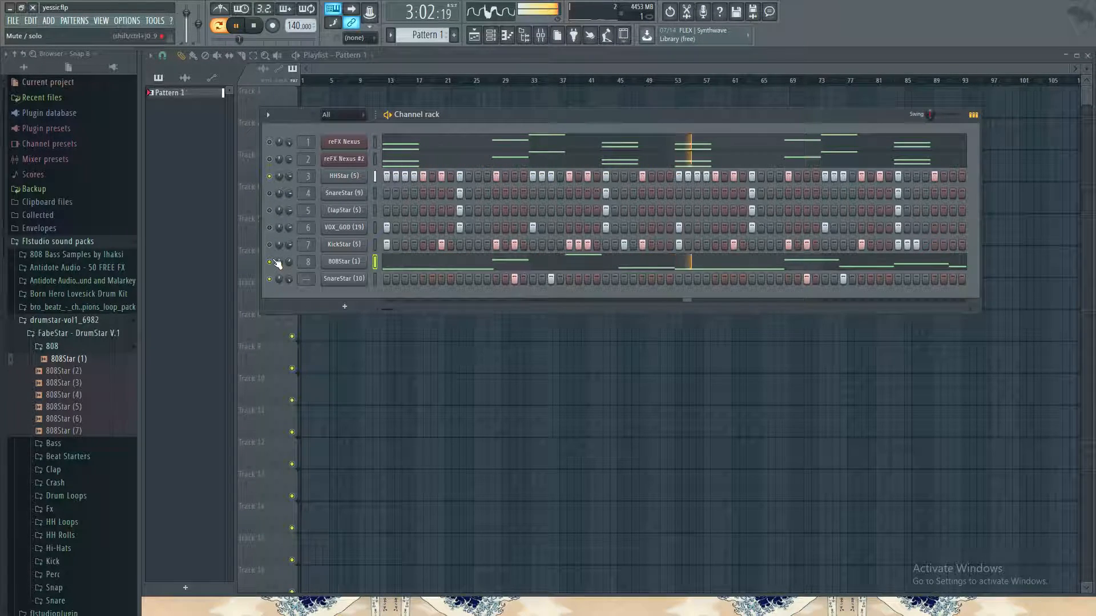
pyautogui.click(270, 211)
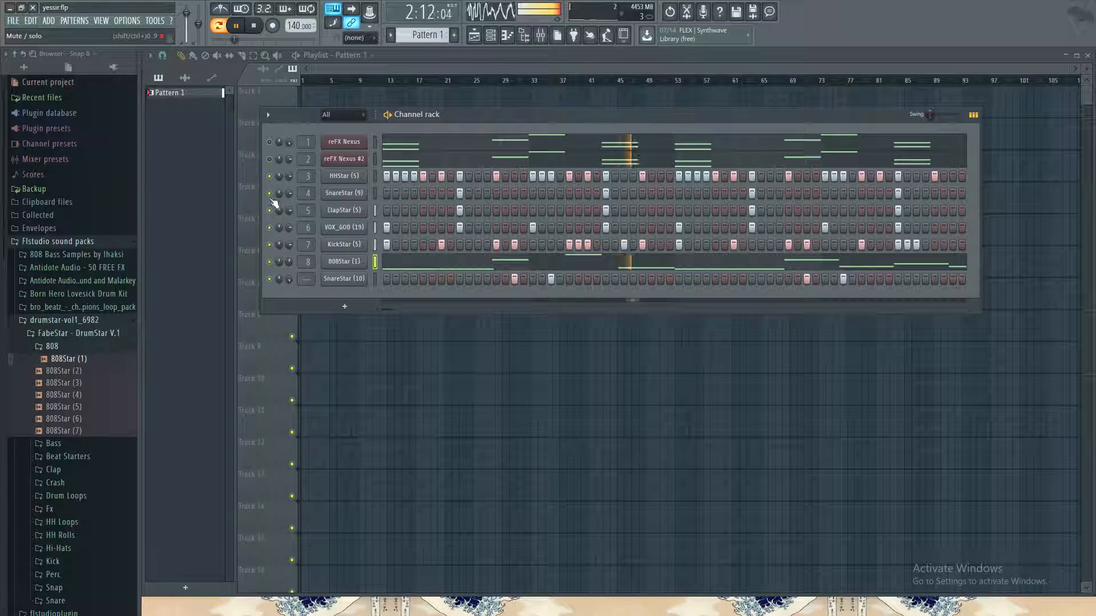
pyautogui.click(270, 142)
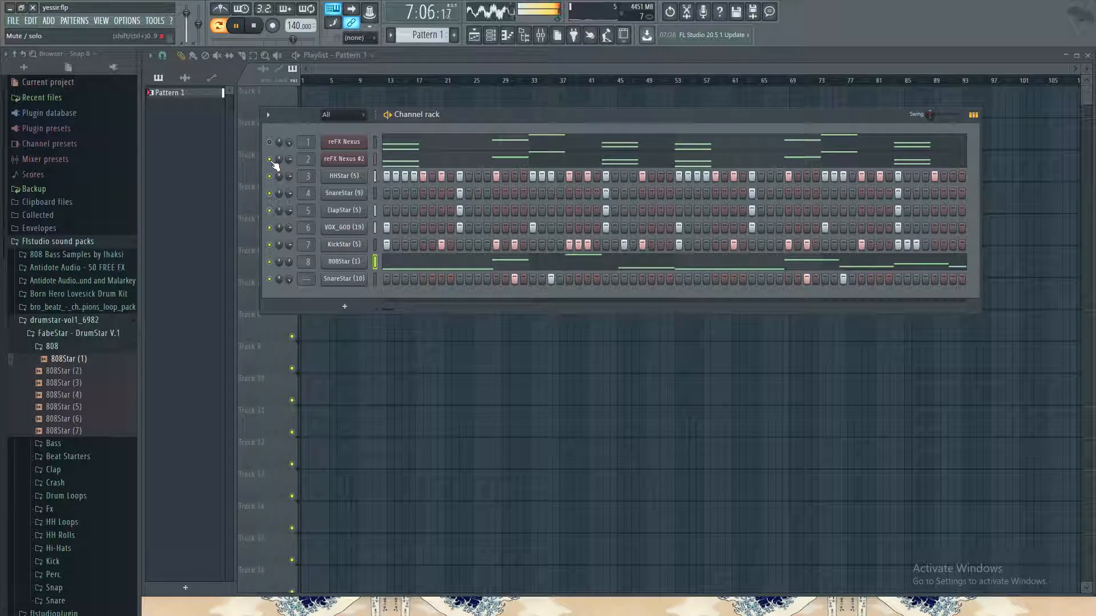
pyautogui.click(270, 159)
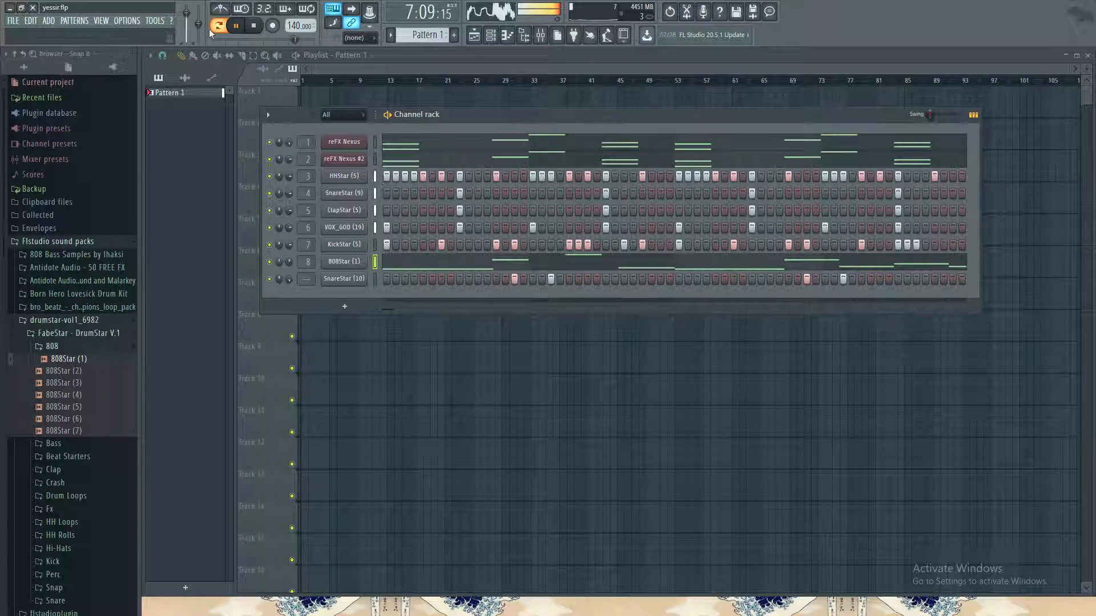
pyautogui.click(255, 26)
# Step: Open the recent project hmm.flp without saving changes to yessir.flp, and briefly play its Pattern 1
pyautogui.click(14, 24)
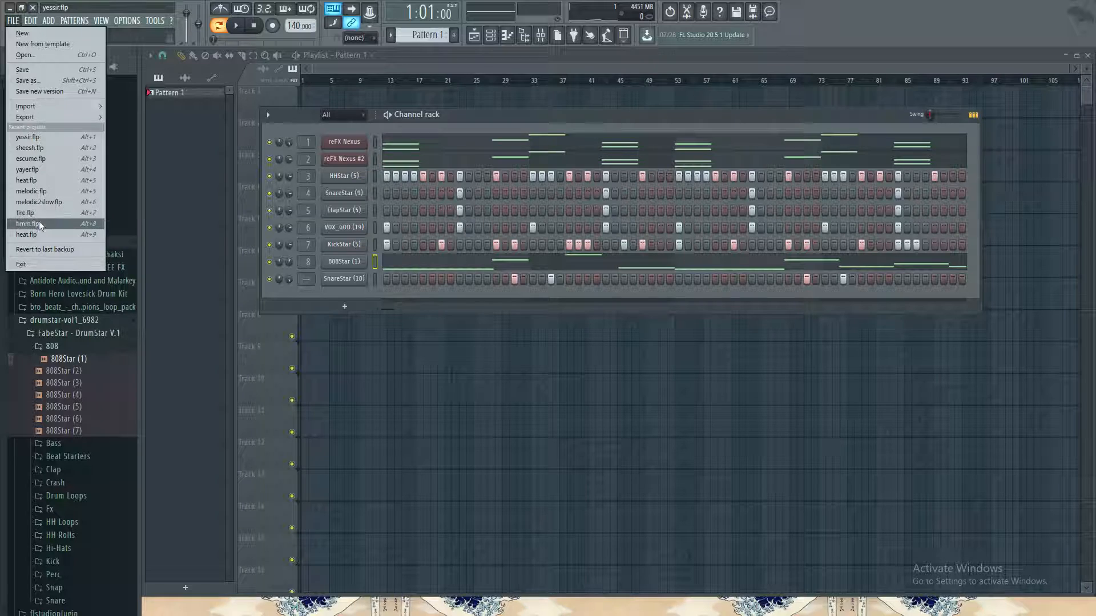
pyautogui.click(38, 224)
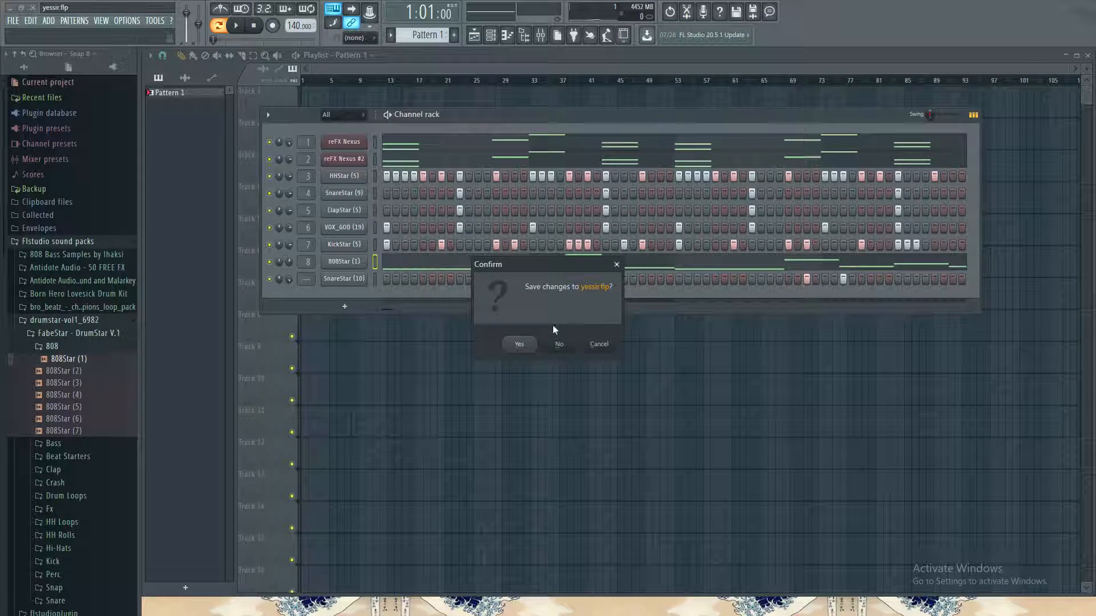
pyautogui.click(558, 344)
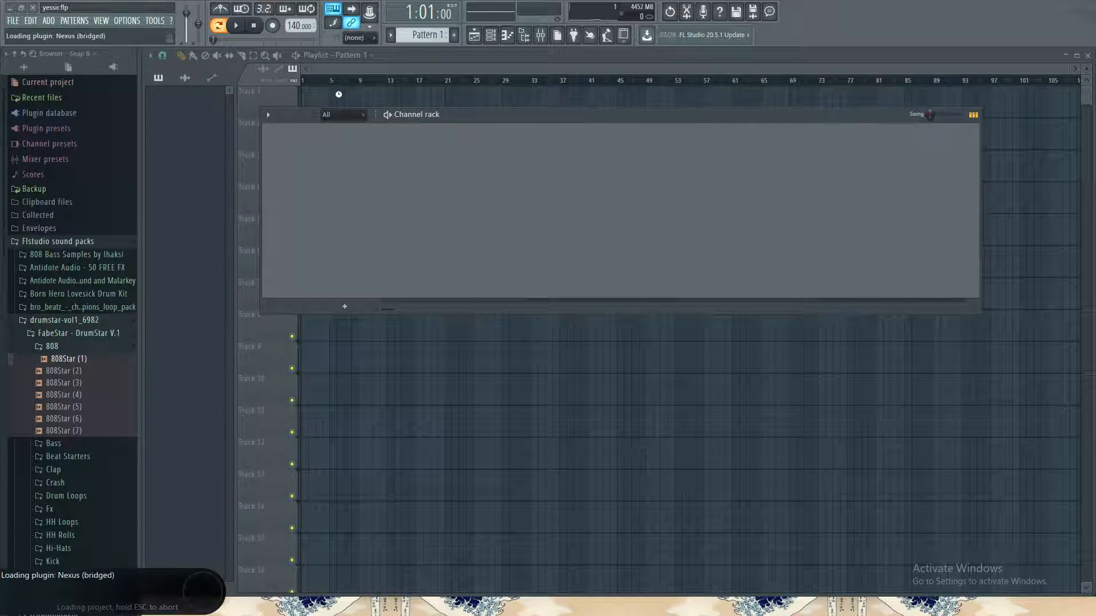
pyautogui.click(235, 25)
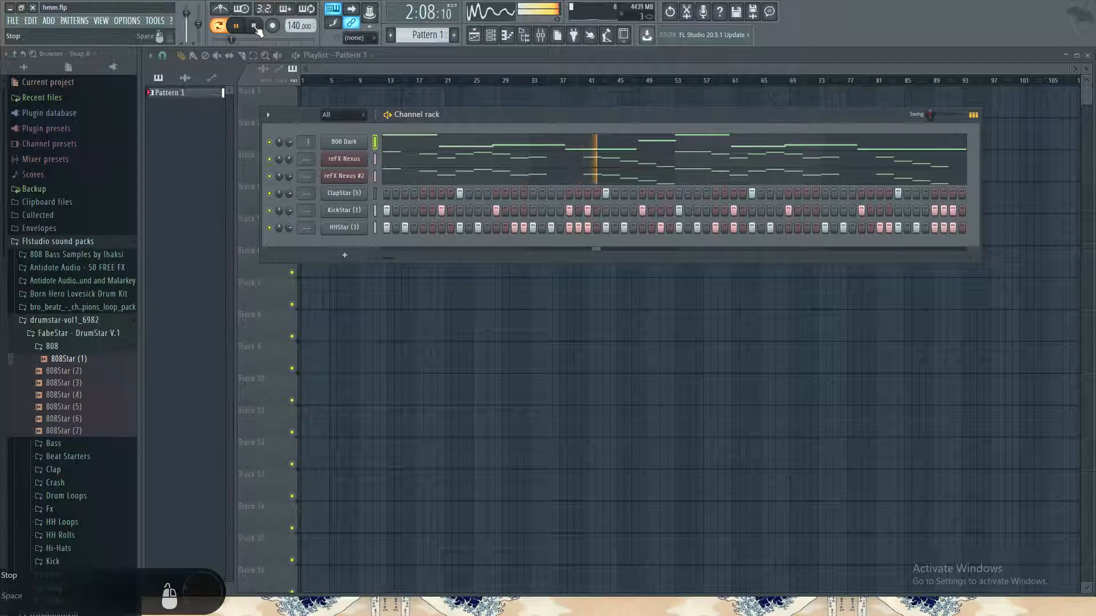
pyautogui.click(254, 25)
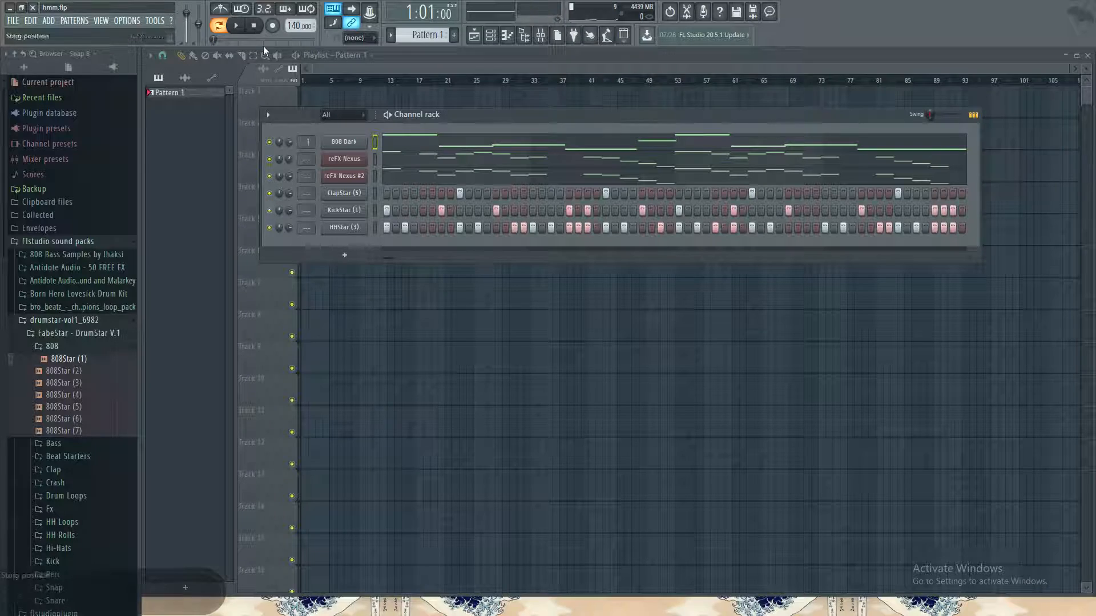
# Step: Open the recent project melodic.flp and bring its playlist arrangement in front of the channel rack
pyautogui.click(12, 21)
pyautogui.click(13, 20)
pyautogui.click(13, 21)
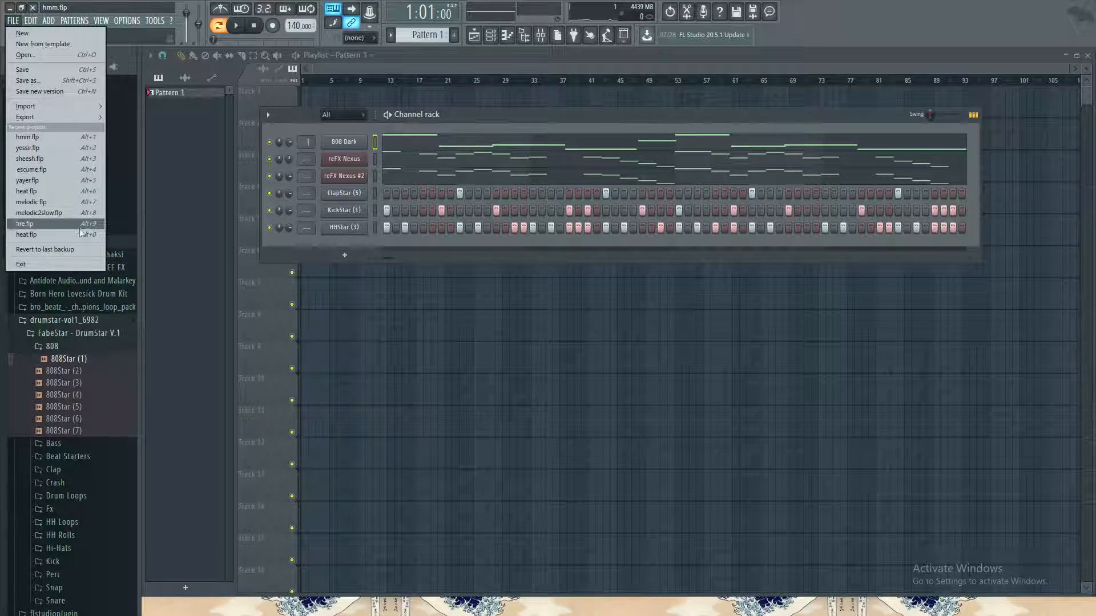
pyautogui.click(31, 202)
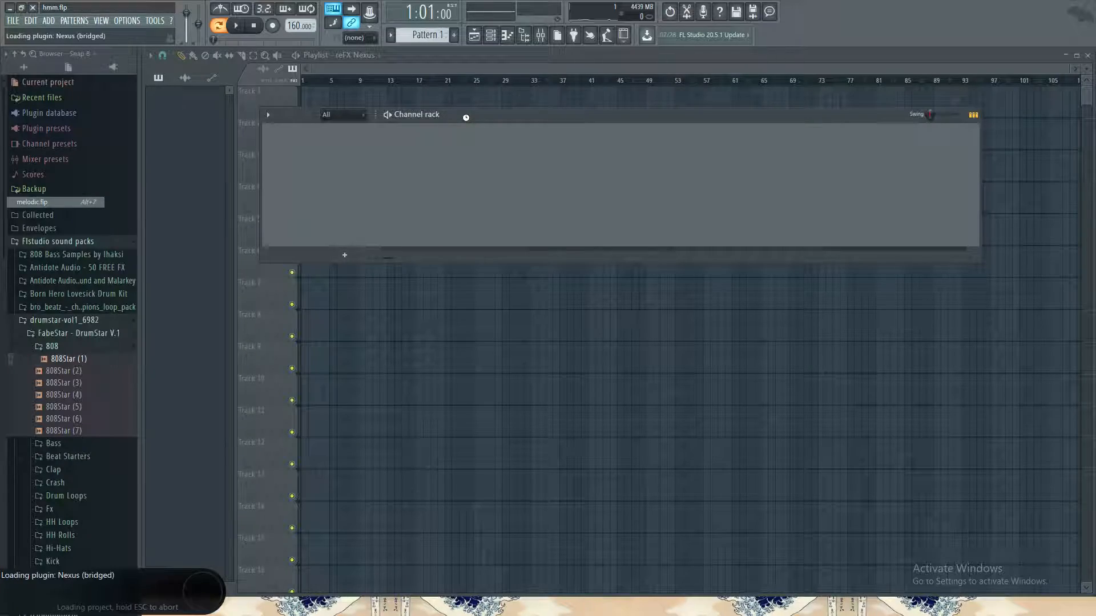
pyautogui.moveTo(461, 115); pyautogui.dragTo(500, 97)
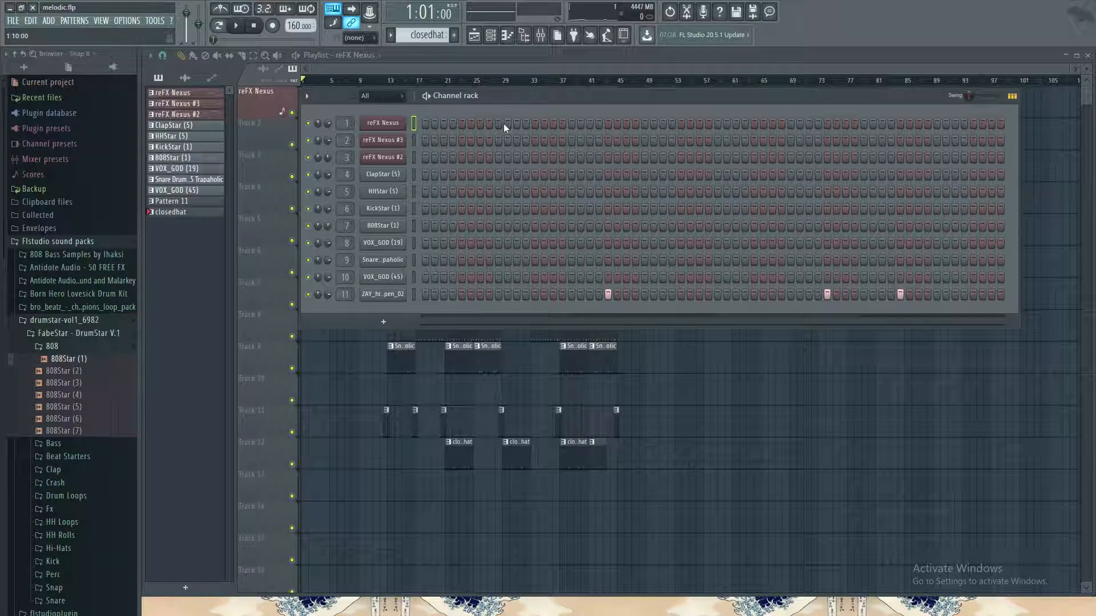
pyautogui.click(940, 54)
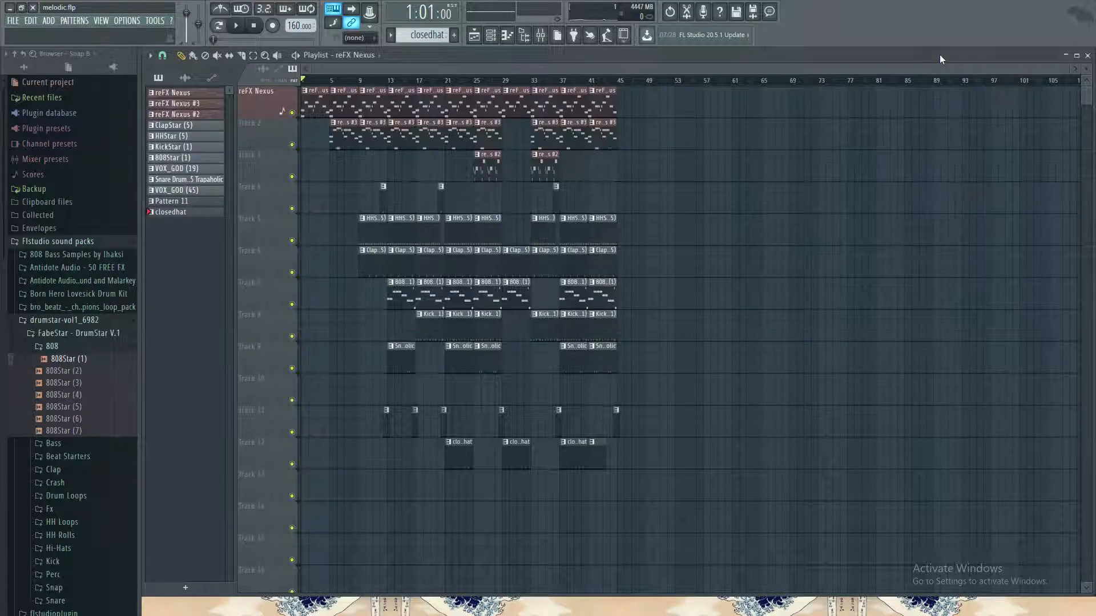
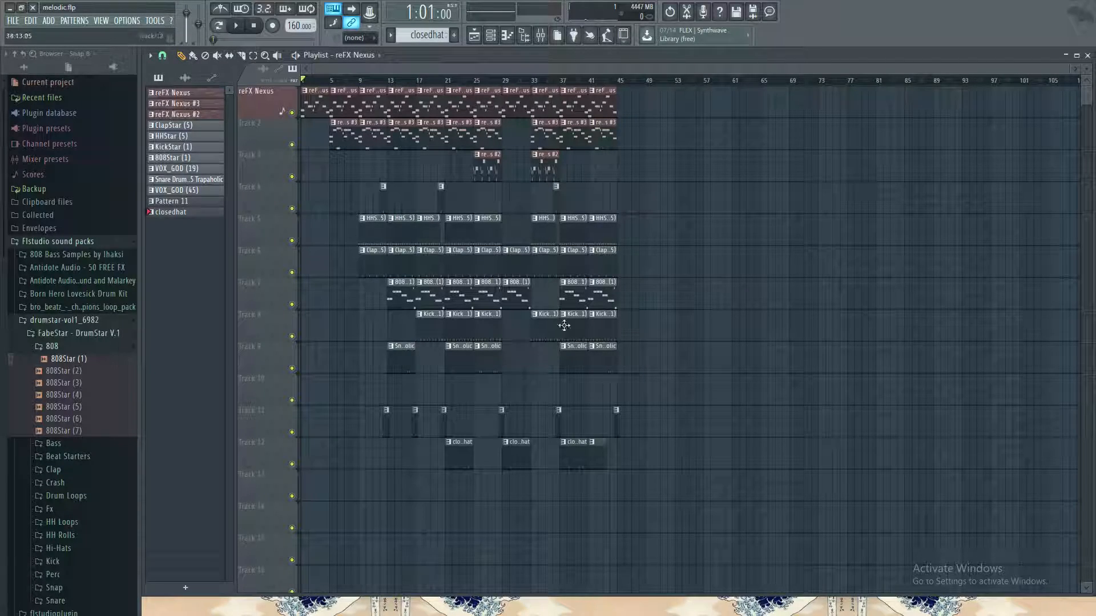
# Step: Move the playlist position to bar 31 and back to bar 1, then play the arrangement from the start and stop it
pyautogui.press('space')
pyautogui.moveTo(308, 84)
pyautogui.mouseDown()
pyautogui.moveTo(405, 80)
pyautogui.moveTo(519, 100)
pyautogui.mouseUp()
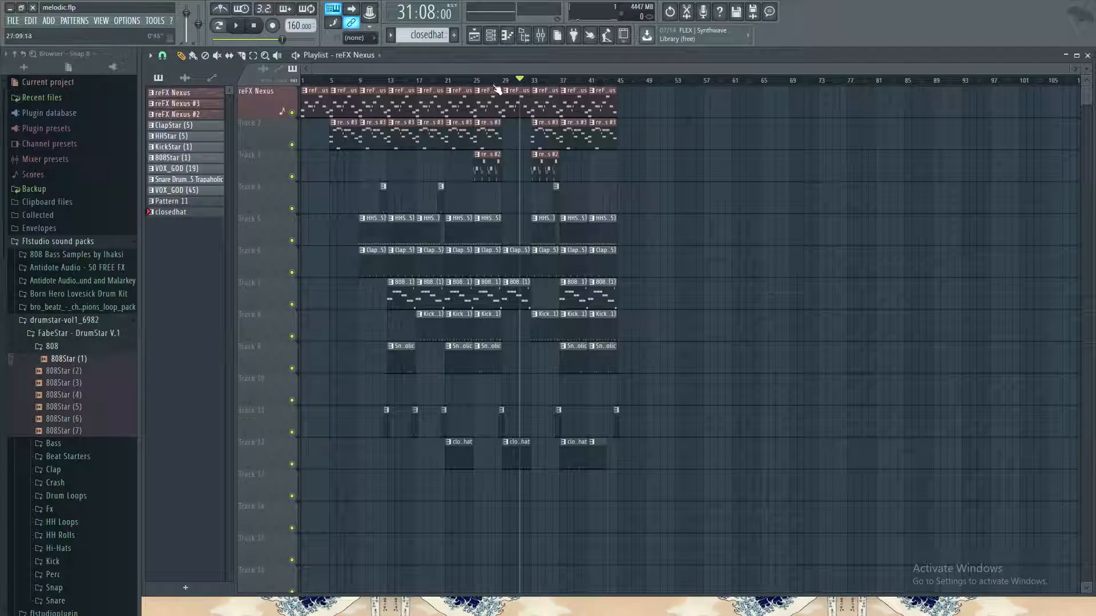
pyautogui.moveTo(523, 81); pyautogui.dragTo(303, 81)
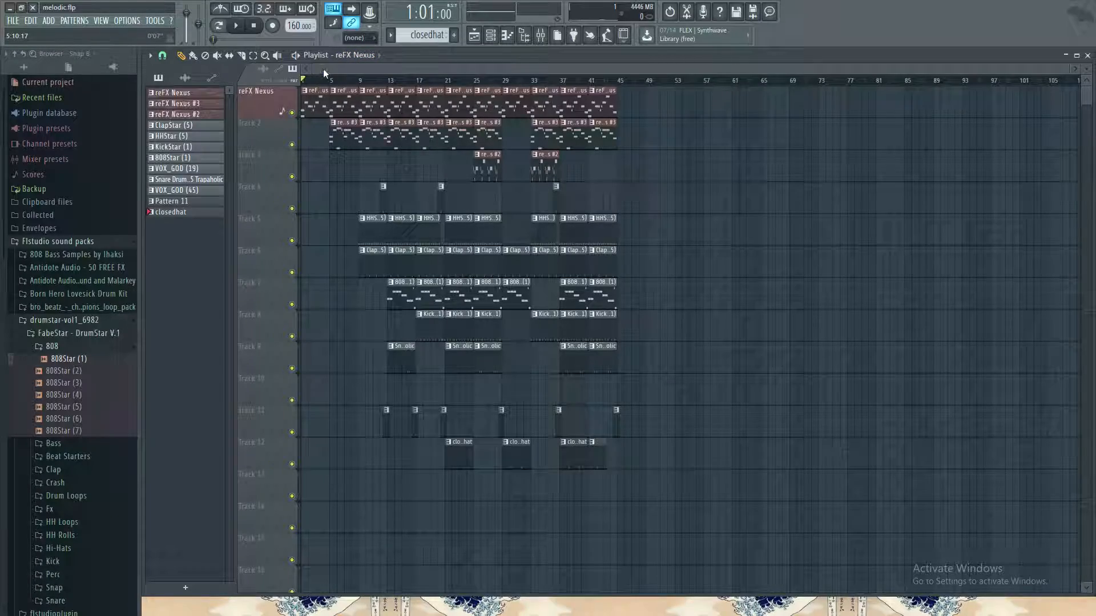
pyautogui.moveTo(1068, 66); pyautogui.dragTo(1090, 81)
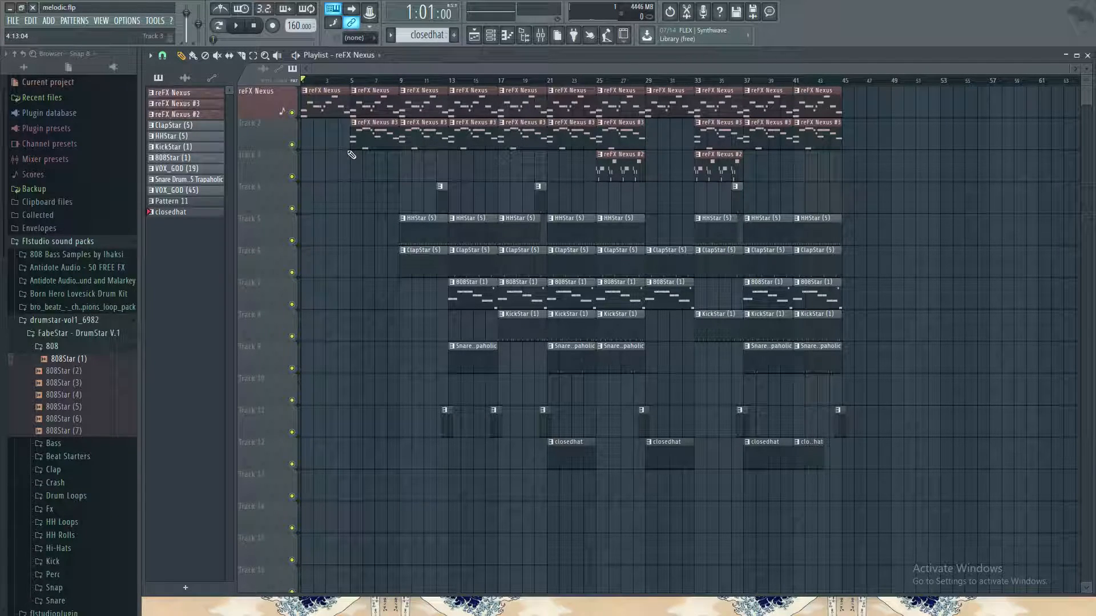
pyautogui.press('space')
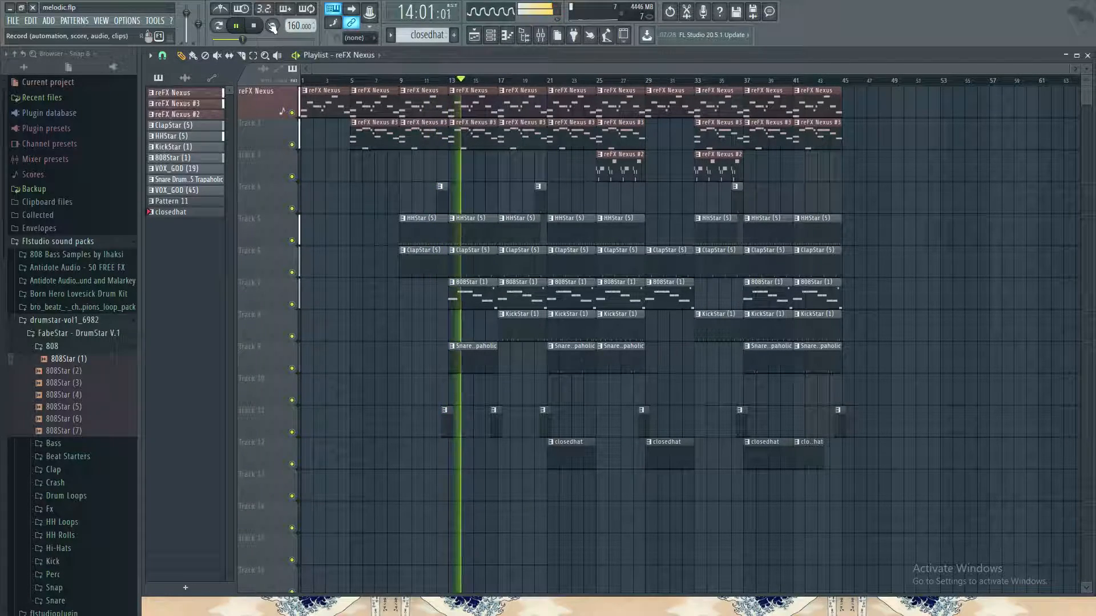
pyautogui.click(258, 27)
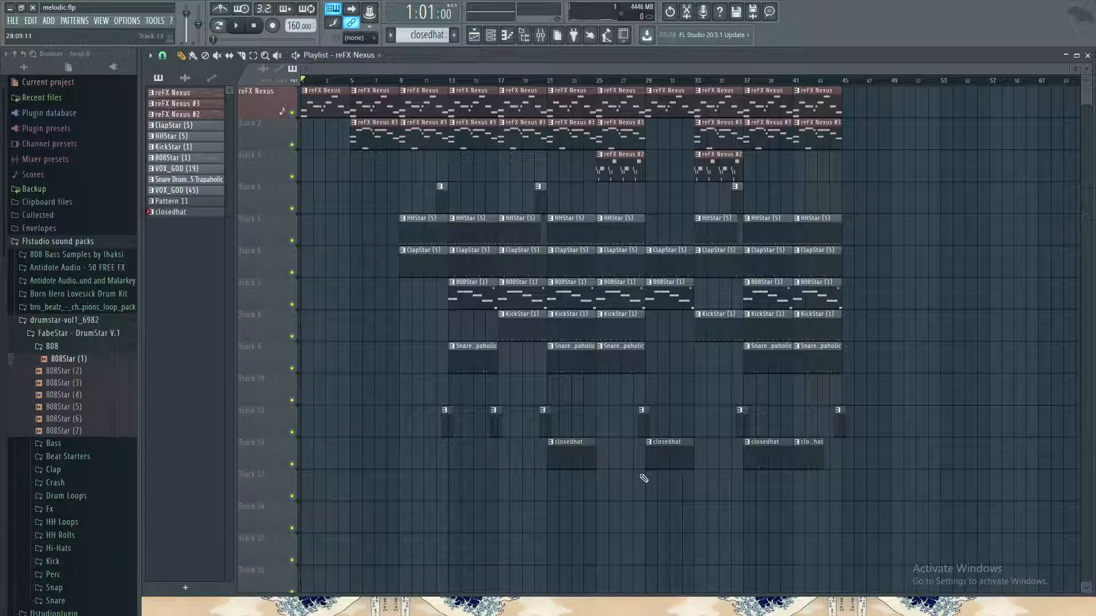
# Step: Play the arrangement from bar 9, save melodic.flp during playback, and stop the song
pyautogui.click(399, 88)
pyautogui.press('space')
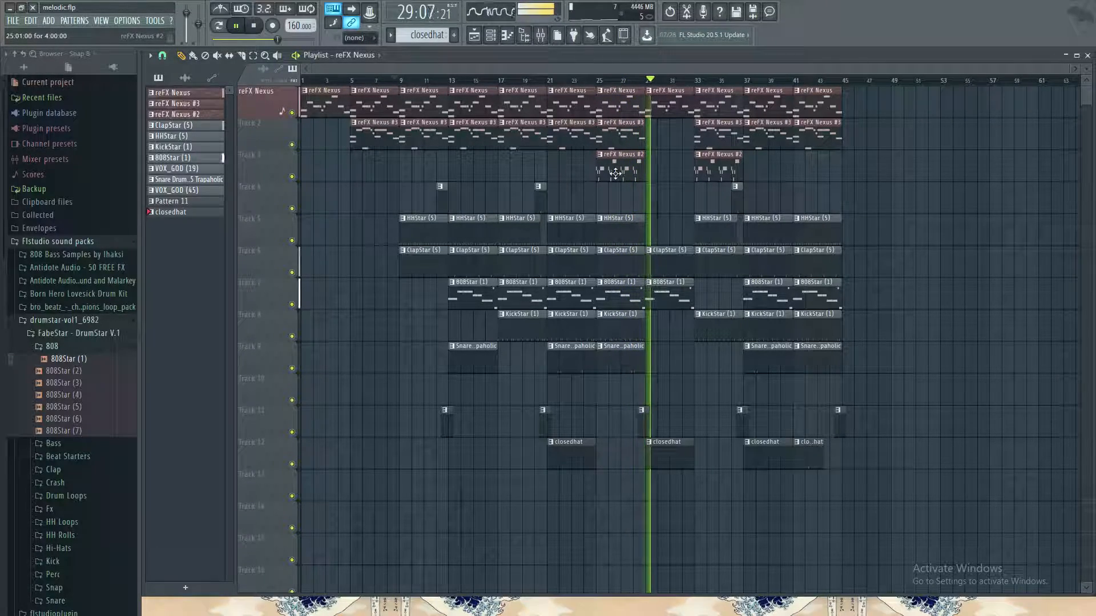
pyautogui.click(13, 20)
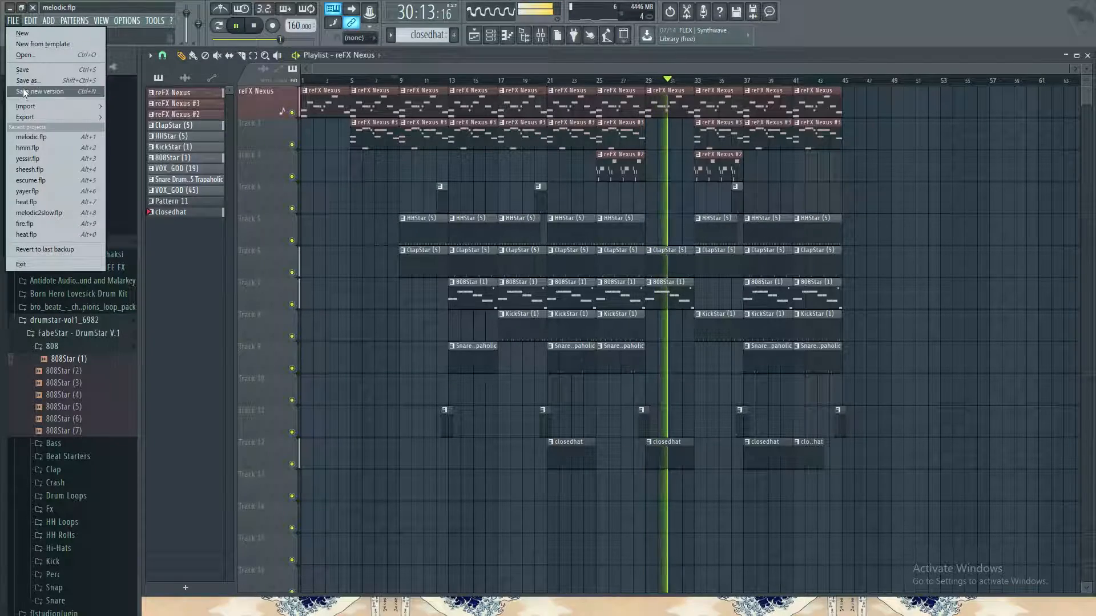
pyautogui.click(23, 71)
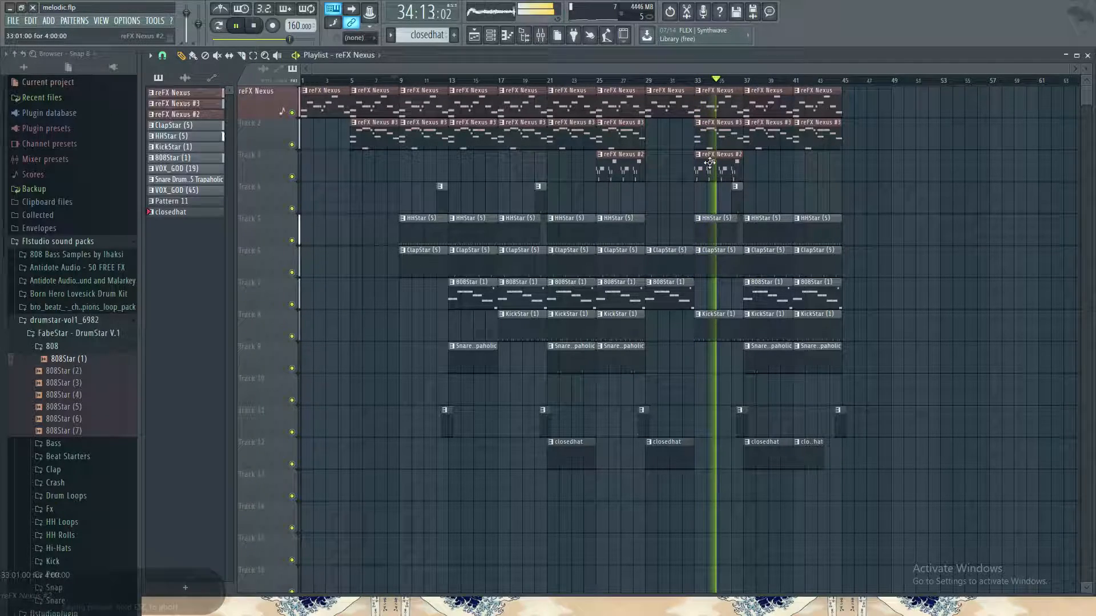
pyautogui.click(258, 26)
pyautogui.click(257, 24)
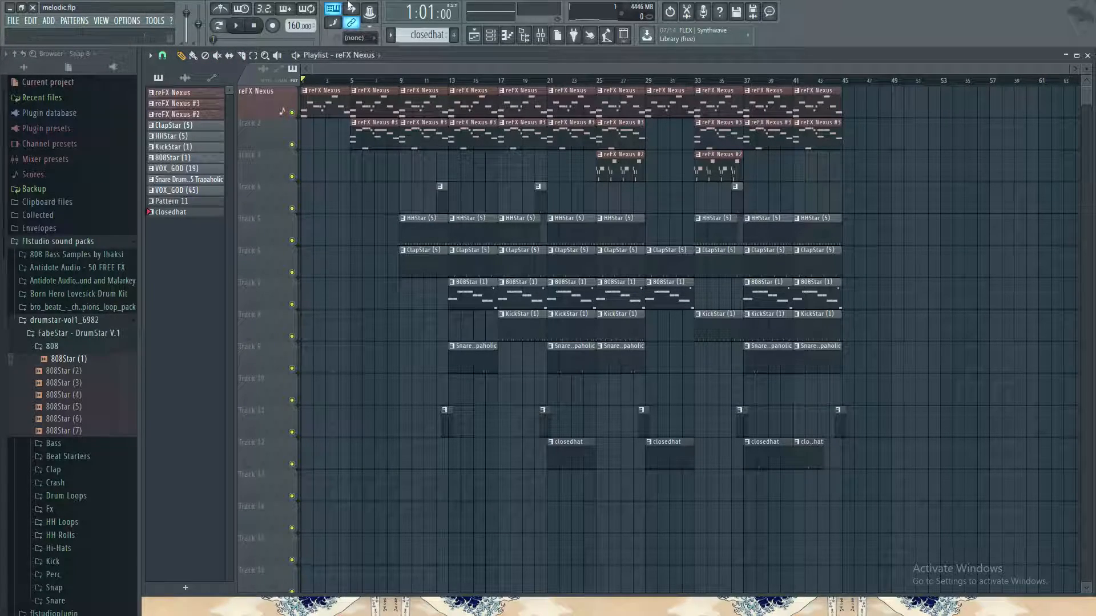
# Step: Check the mixer briefly, close it, and select the reFX Nexus pattern
pyautogui.click(540, 35)
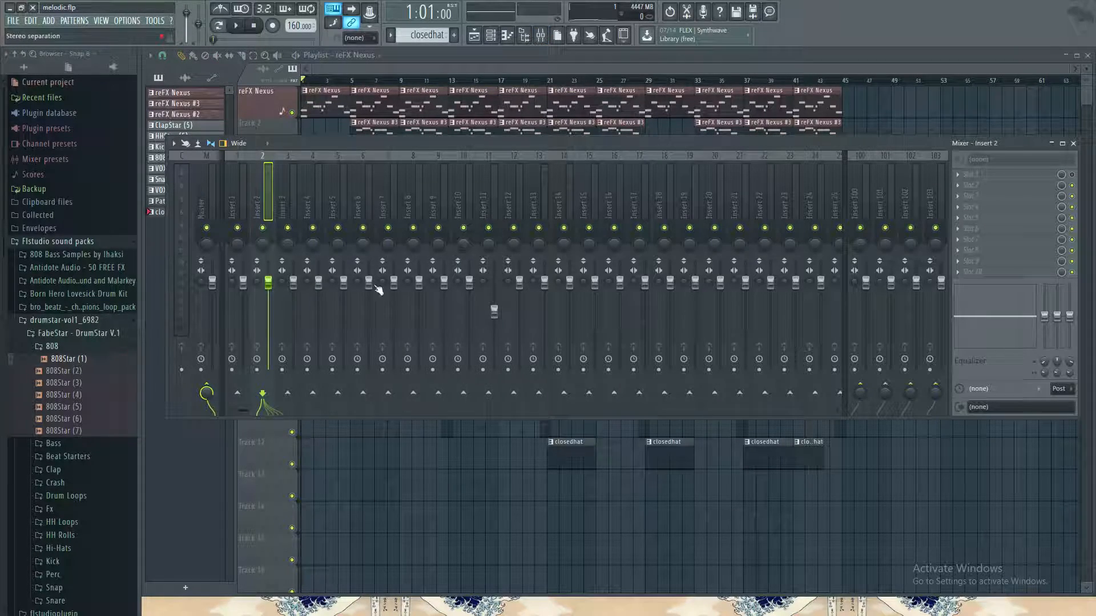
pyautogui.click(1073, 143)
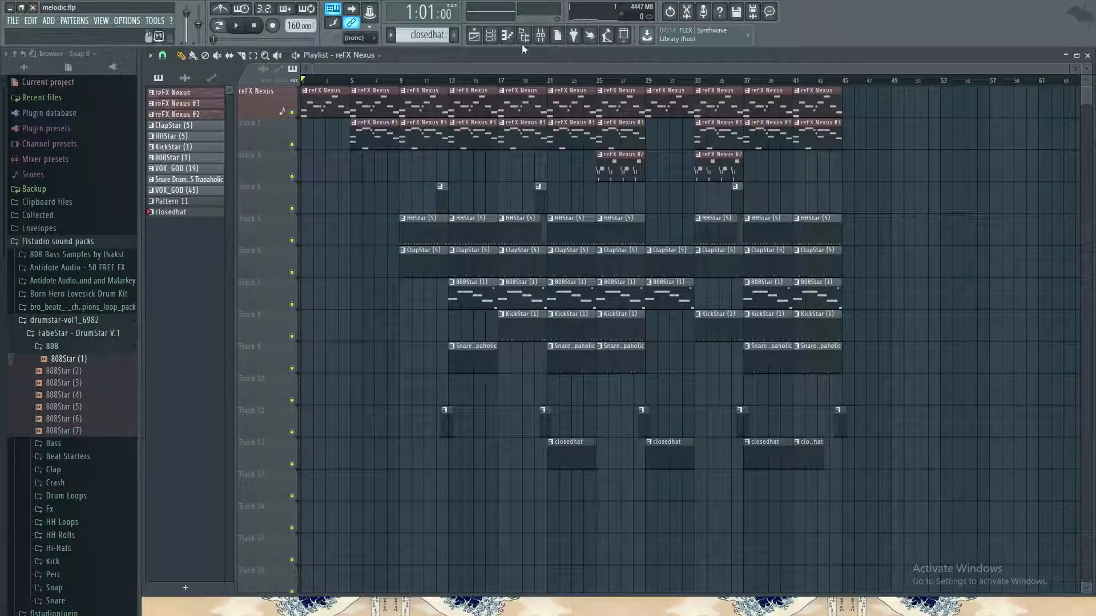
pyautogui.click(415, 35)
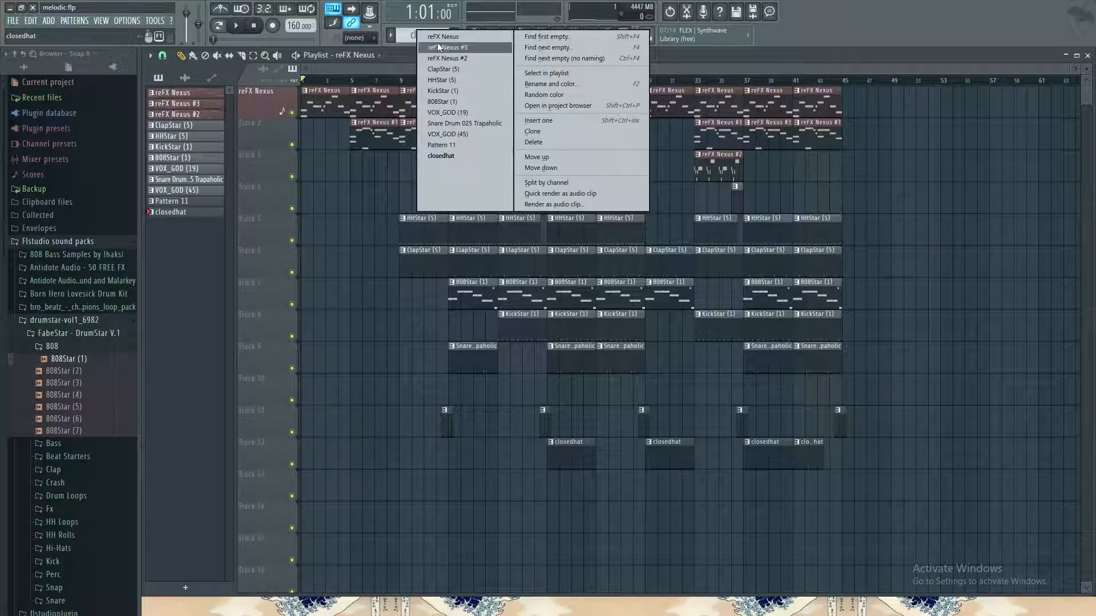
pyautogui.click(443, 38)
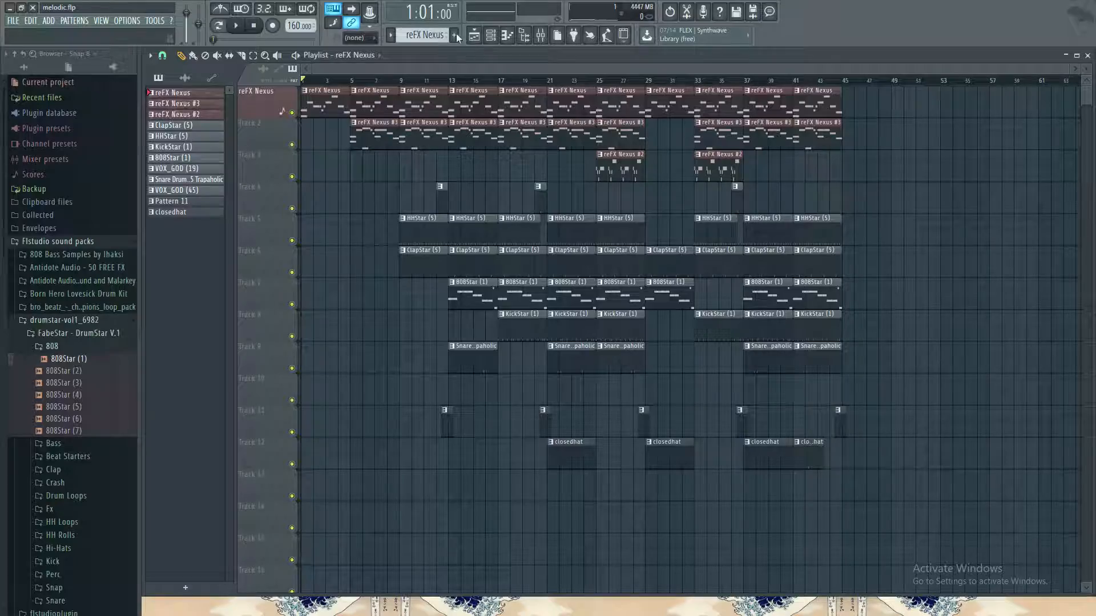
# Step: Show the reFX Nexus melody in the piano roll from the channel rack, play it, stop, and close the piano roll
pyautogui.click(491, 35)
pyautogui.click(467, 125)
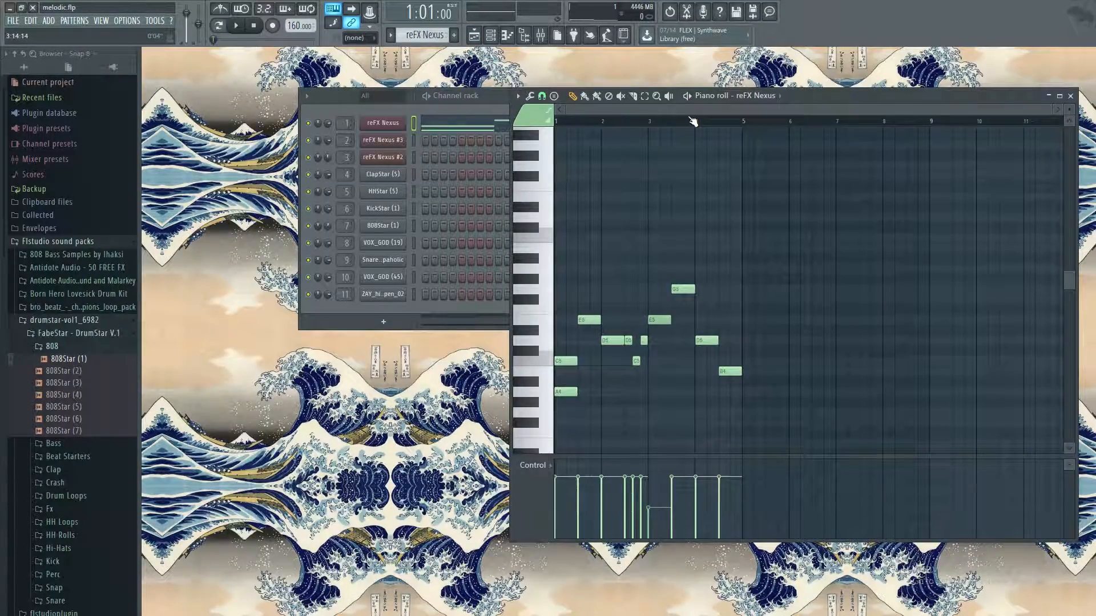
pyautogui.press('space')
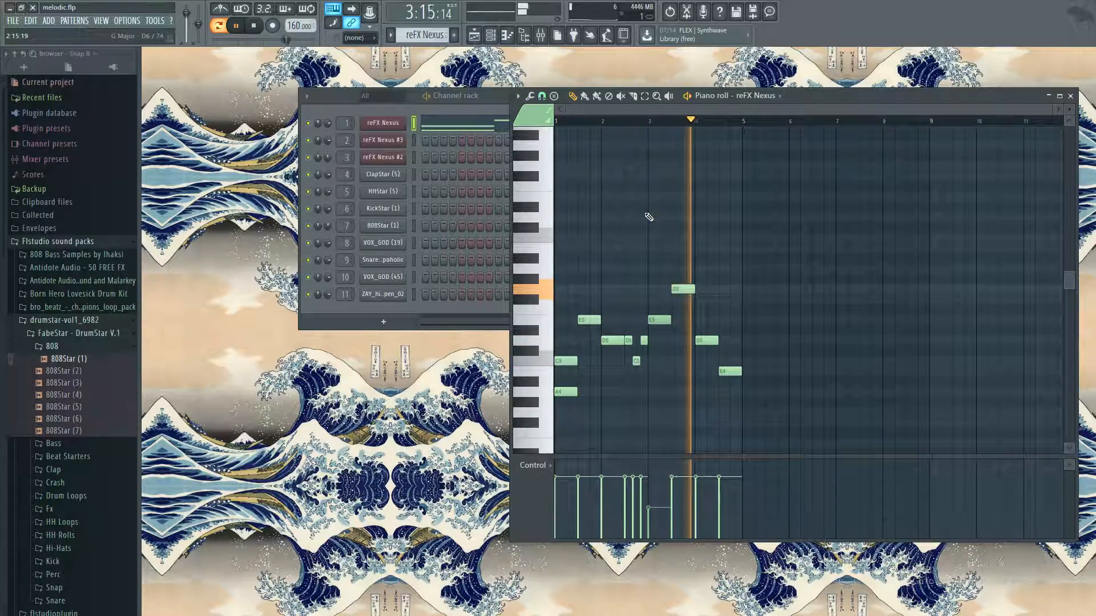
pyautogui.press('space')
pyautogui.press('F7')
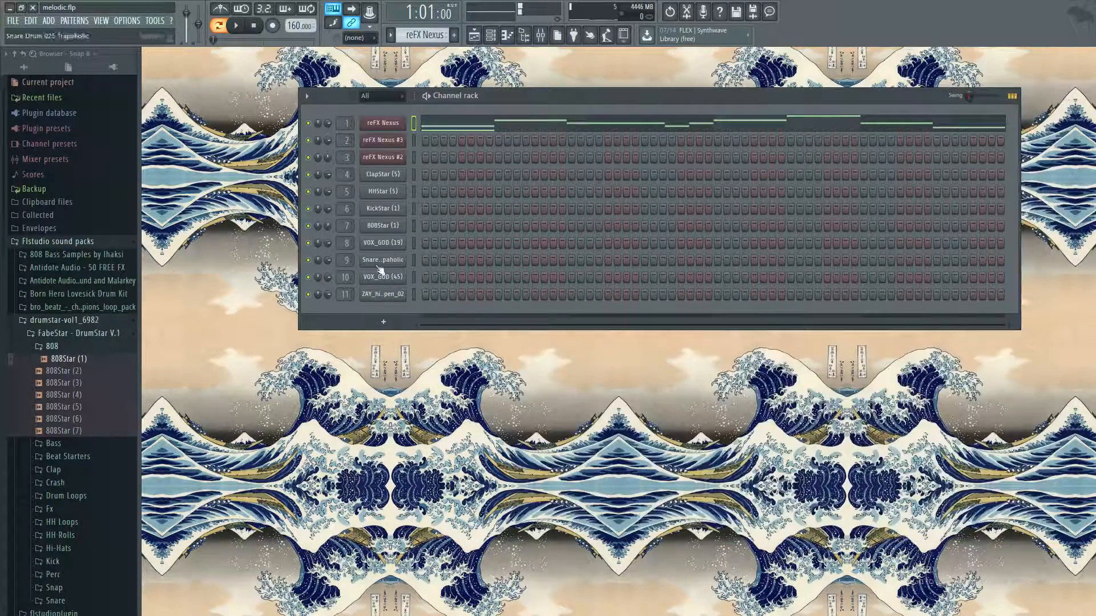
# Step: Collapse the 808 and drumstar-vol1_6982 folders in the browser and move the channel rack into the workspace's upper corner beside it
pyautogui.click(58, 346)
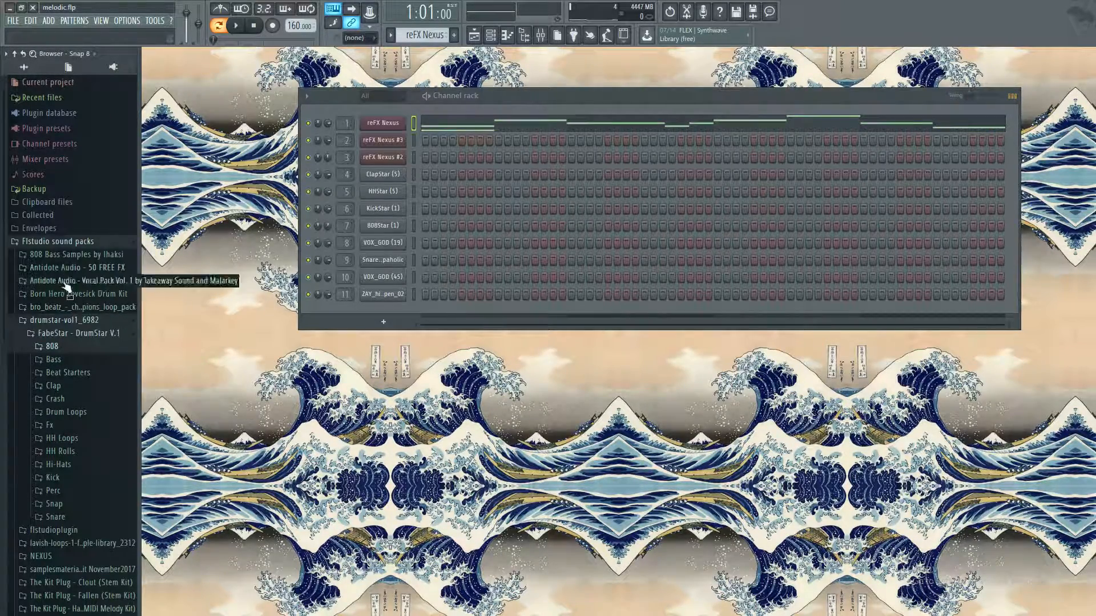
pyautogui.click(60, 323)
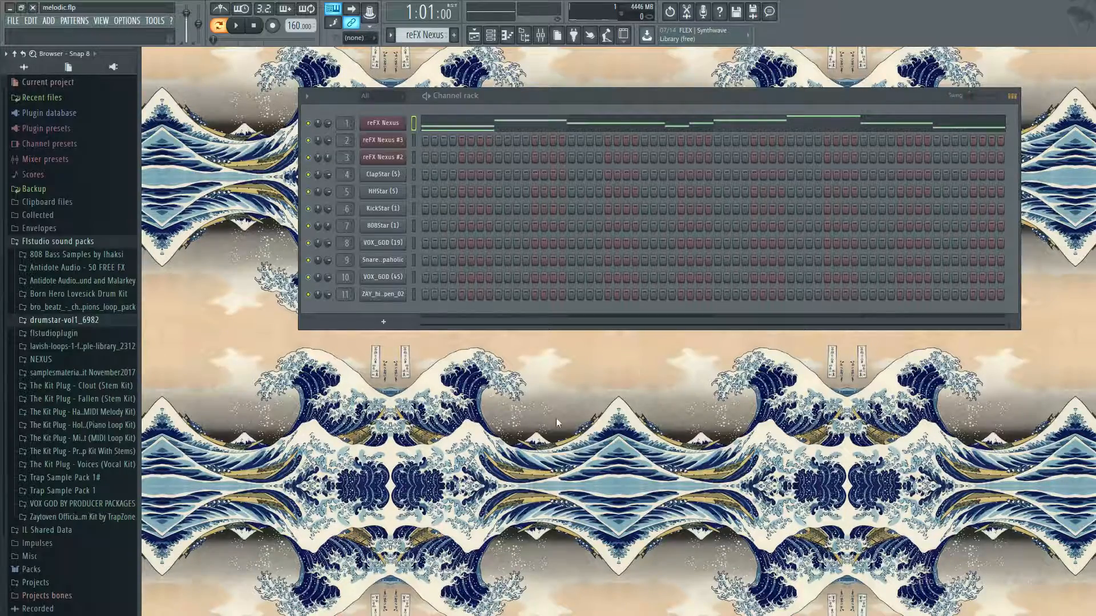
pyautogui.moveTo(685, 94); pyautogui.dragTo(528, 54)
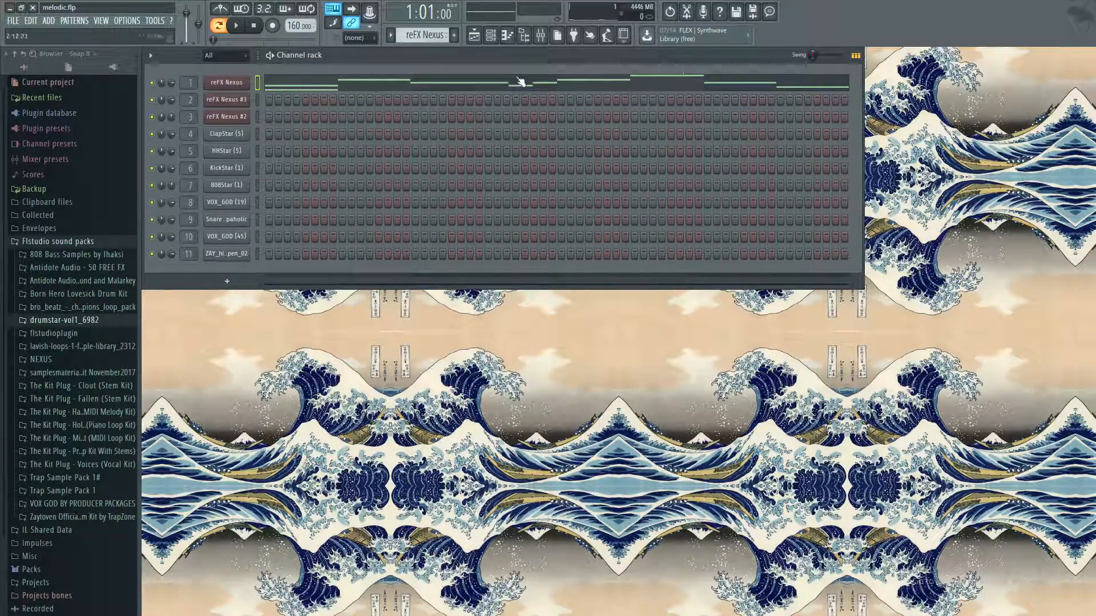
# Step: Open the recent project yayer.flp, switch to sheesh.flp, and briefly play and stop it
pyautogui.click(13, 20)
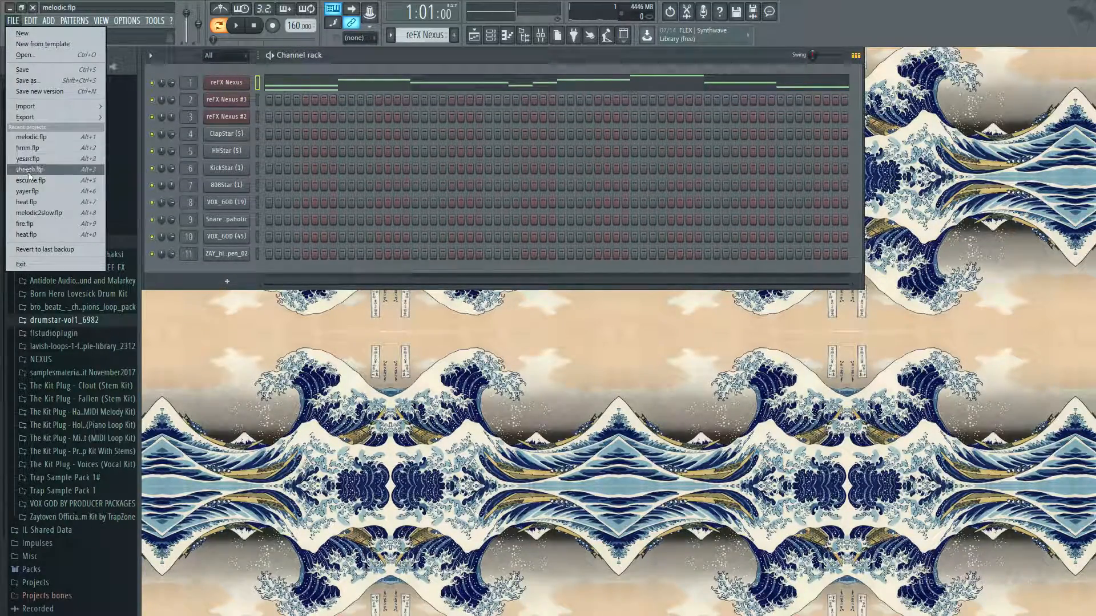
pyautogui.click(40, 191)
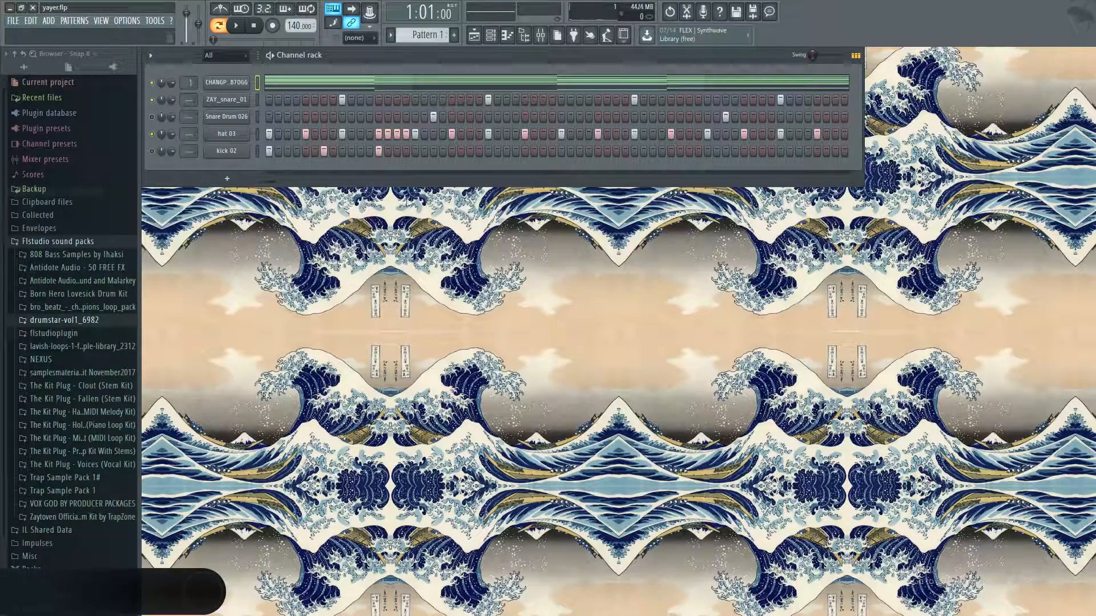
pyautogui.click(17, 25)
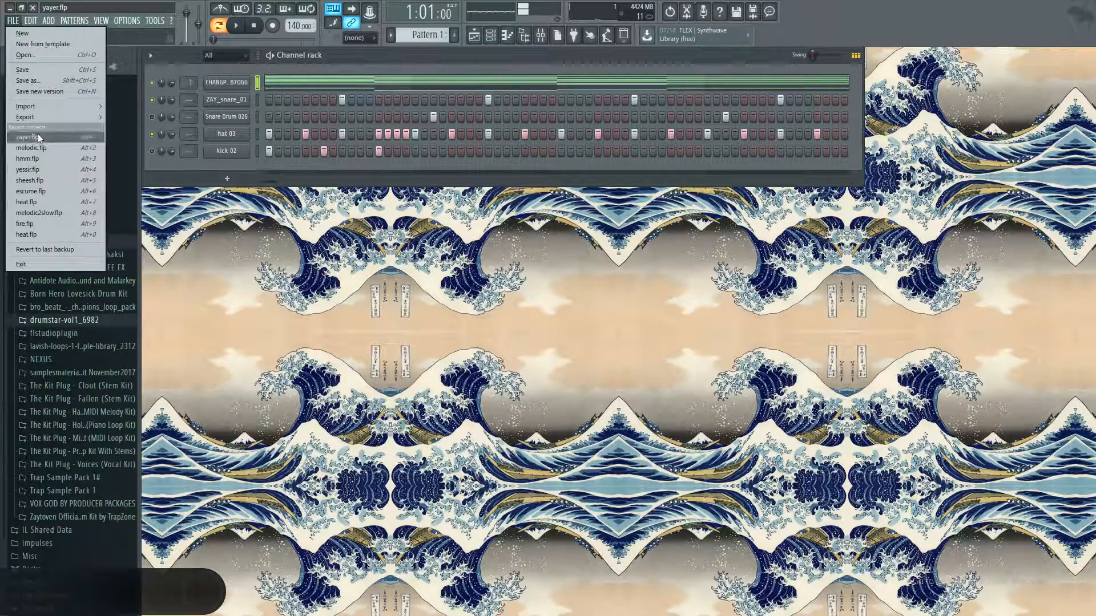
pyautogui.click(35, 184)
pyautogui.press('space')
pyautogui.click(255, 27)
# Step: Open the recent project escume.flp and dismiss the Gross Beat demo warning
pyautogui.click(12, 20)
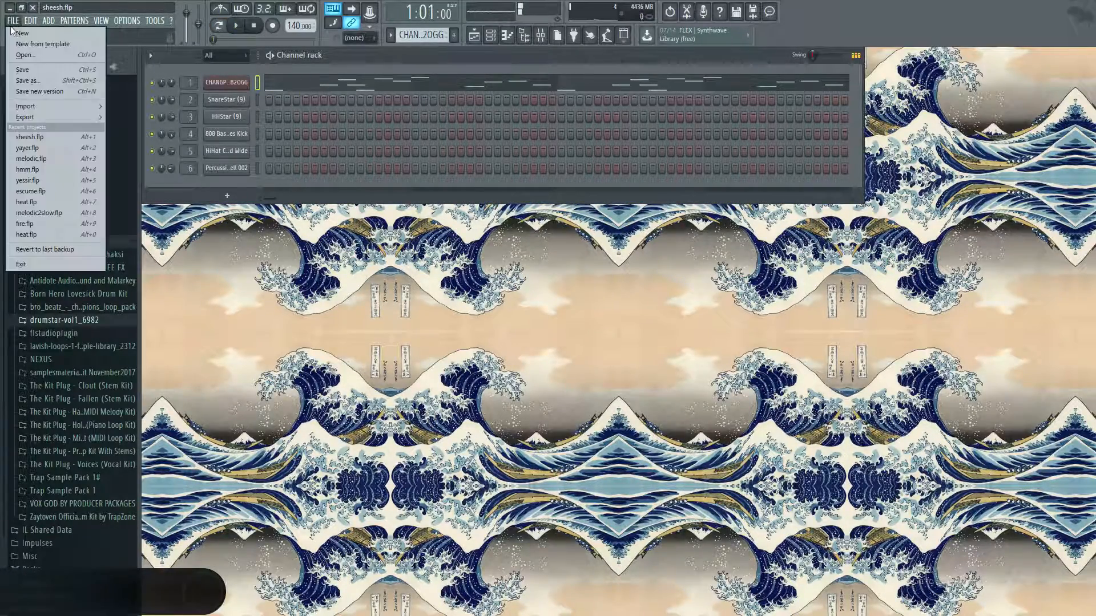
pyautogui.click(36, 193)
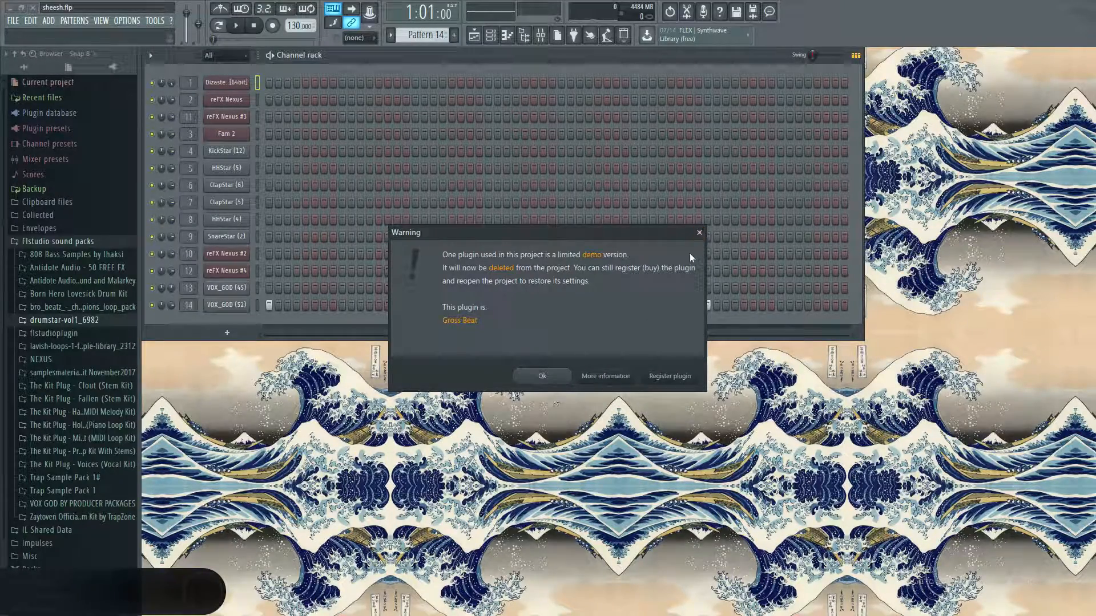
pyautogui.click(699, 232)
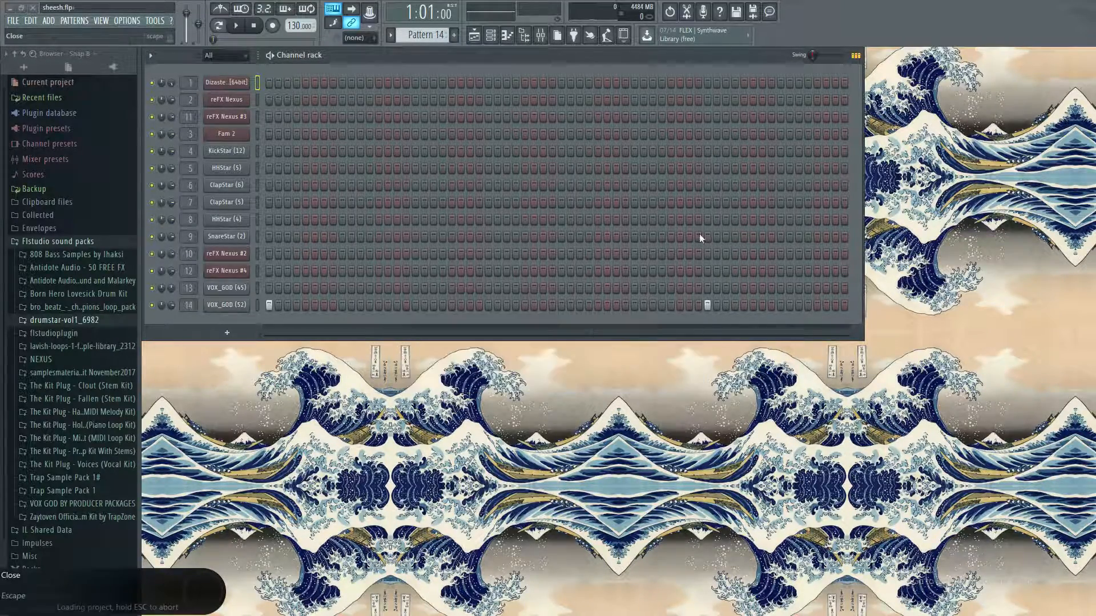
# Step: Open the recent project hmm.flp, and replace it with sheesh.flp
pyautogui.click(12, 21)
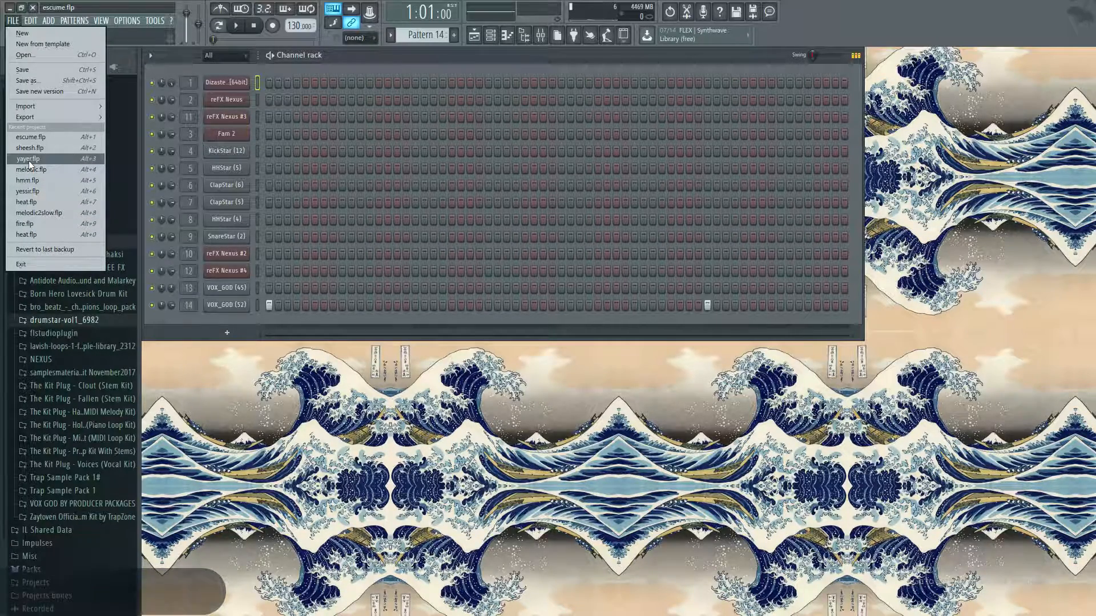
pyautogui.click(28, 180)
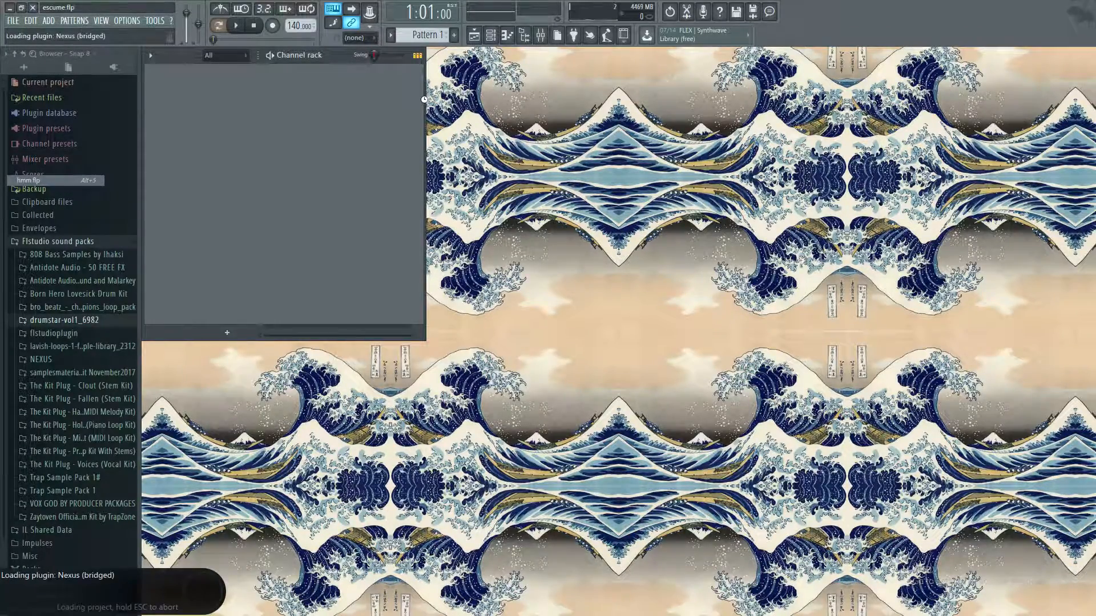
pyautogui.click(12, 20)
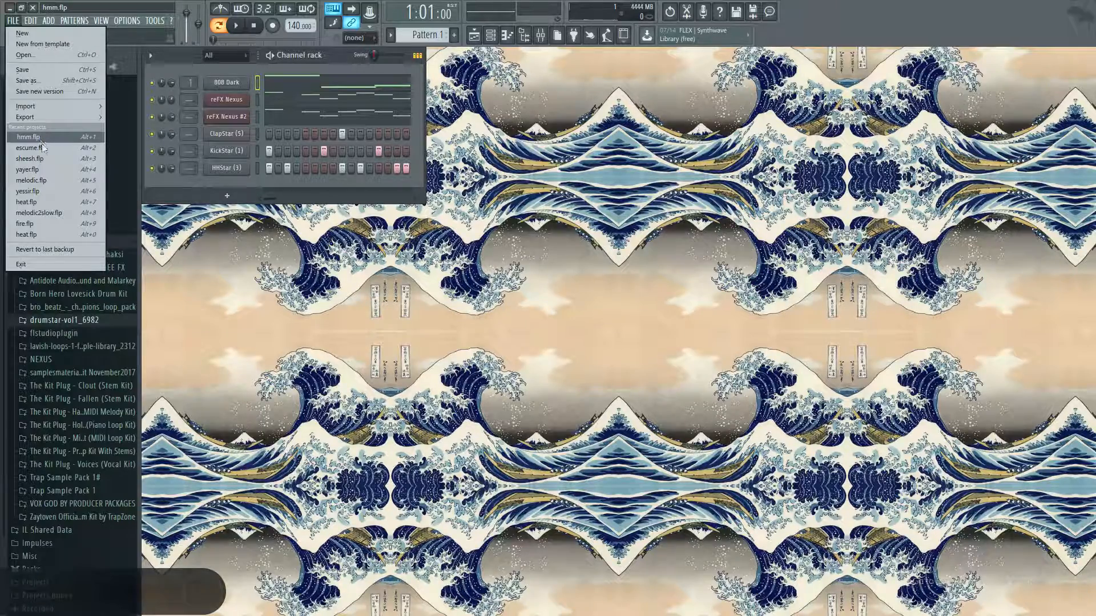
pyautogui.click(44, 159)
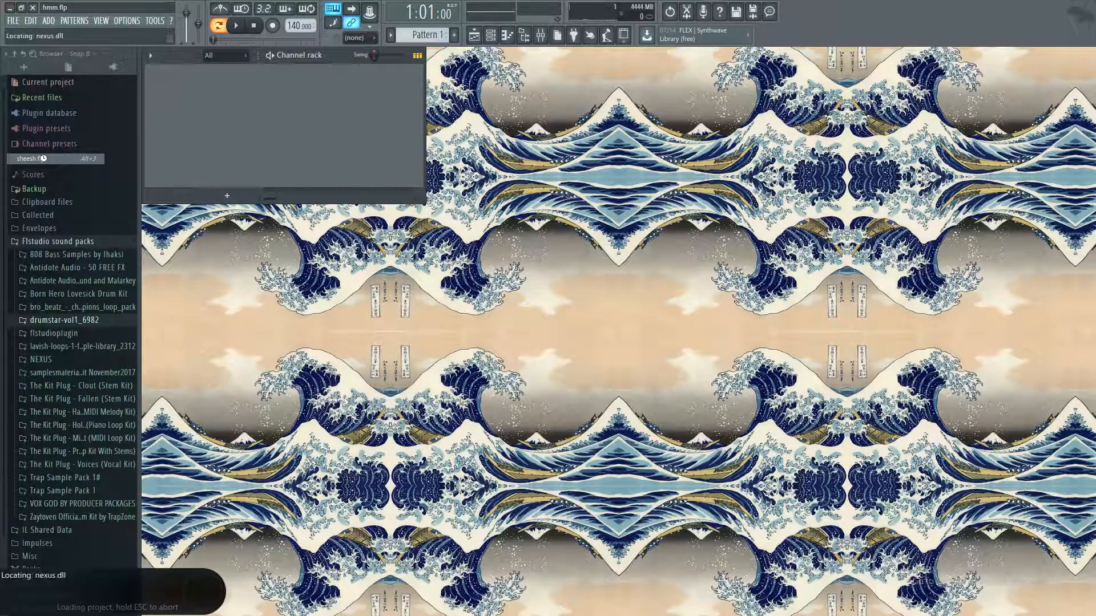
# Step: Open the recent project heat.flp and make sure its playback is stopped
pyautogui.click(13, 20)
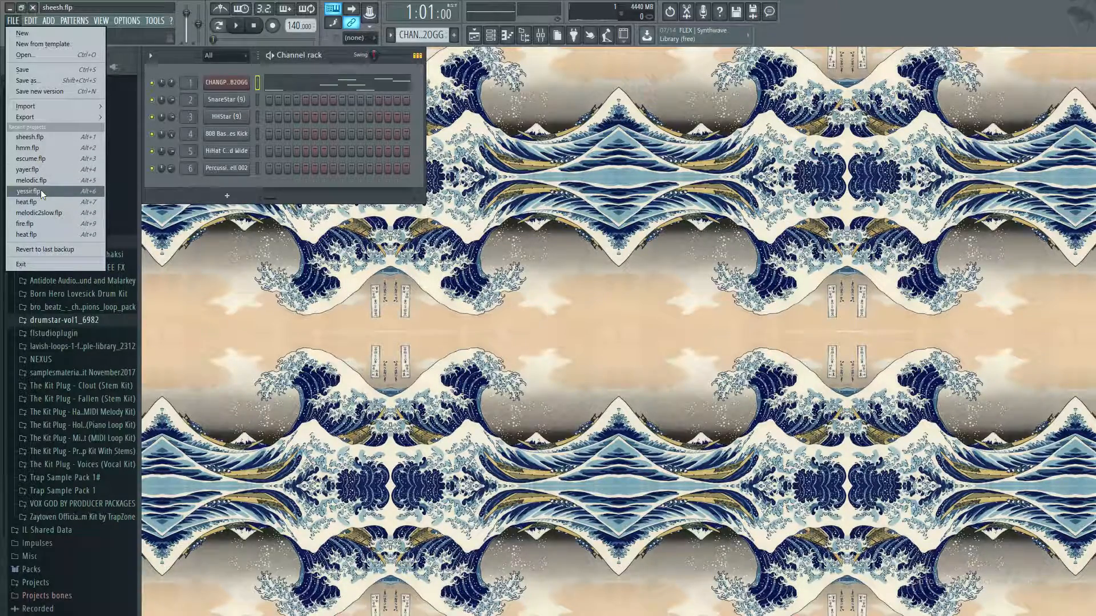
pyautogui.click(42, 204)
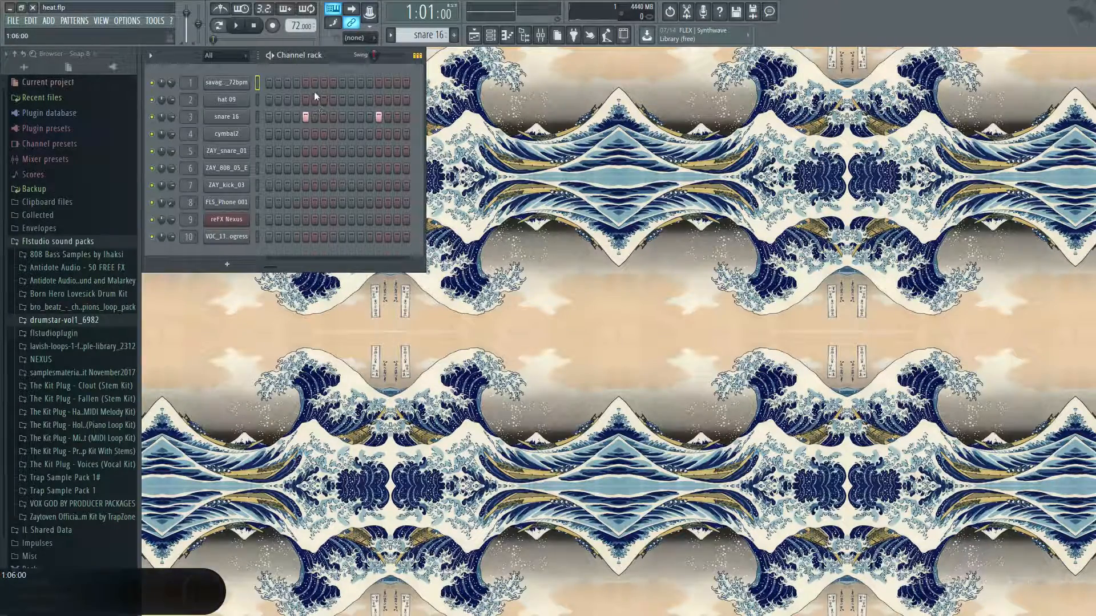
pyautogui.click(266, 29)
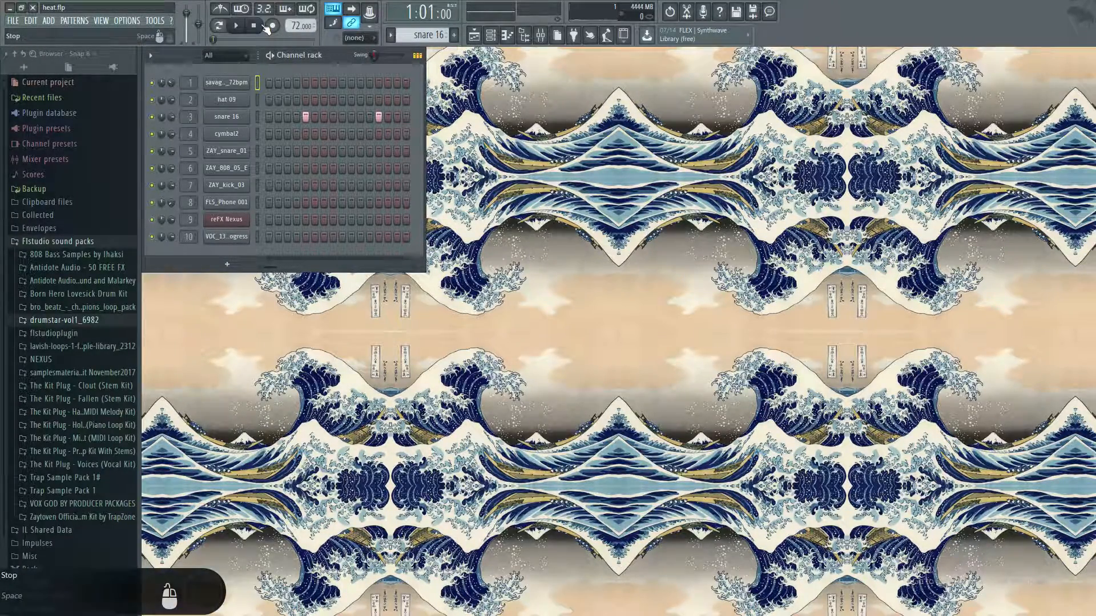
# Step: Open the recent project fire.flp, play a short part of it, and stop
pyautogui.click(12, 21)
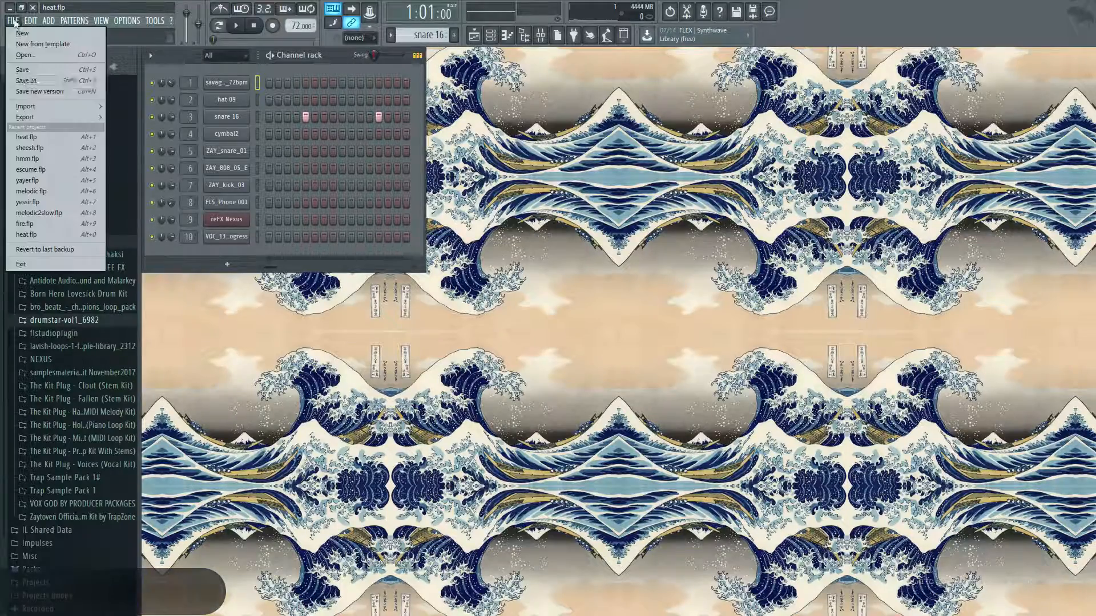
pyautogui.click(41, 224)
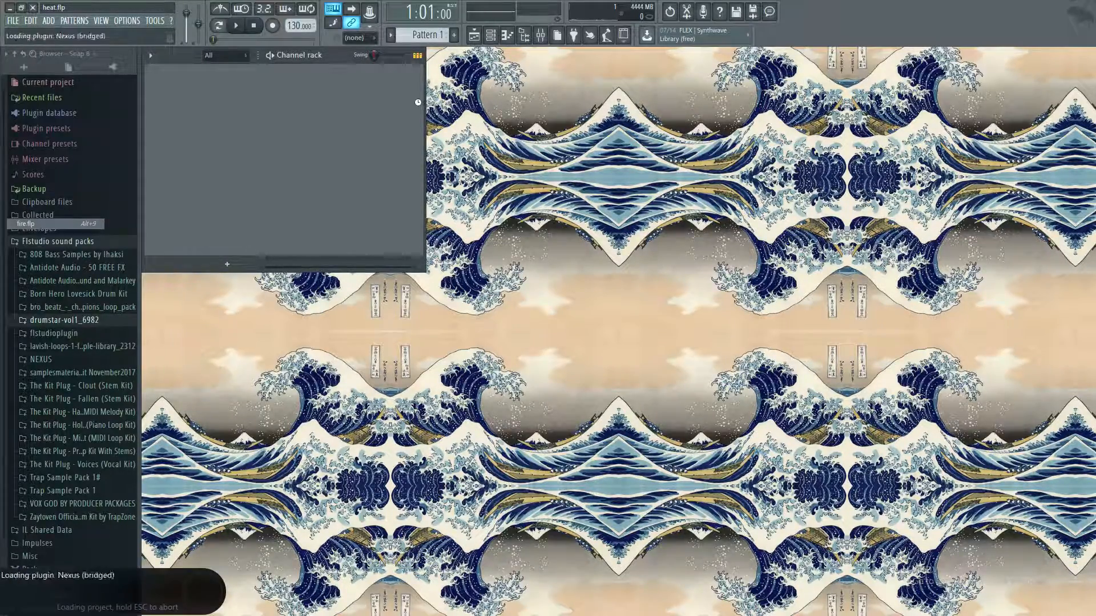
pyautogui.click(235, 25)
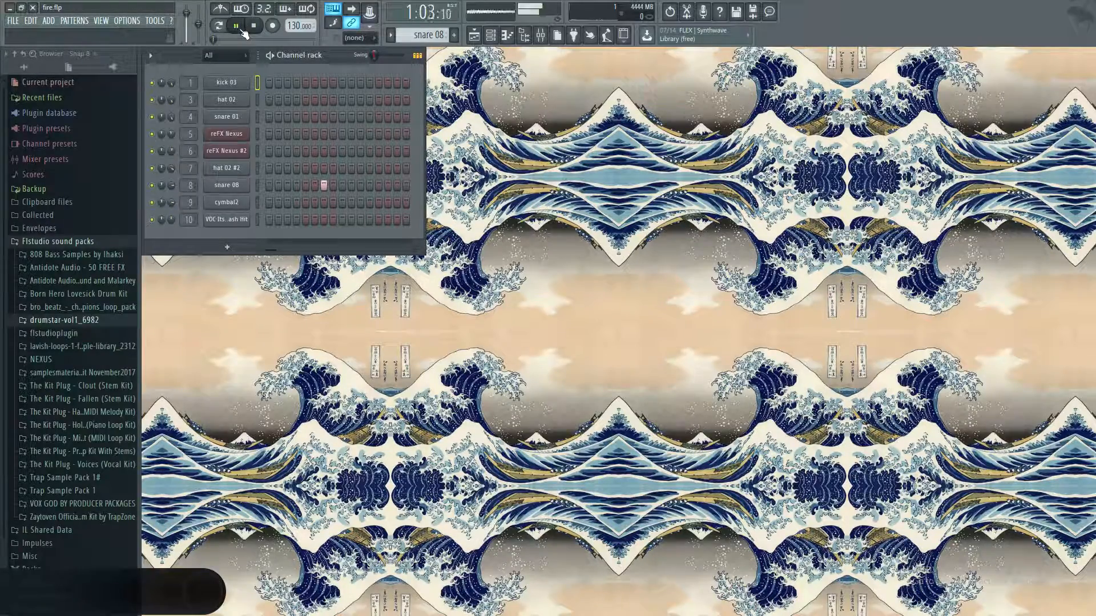
pyautogui.click(254, 28)
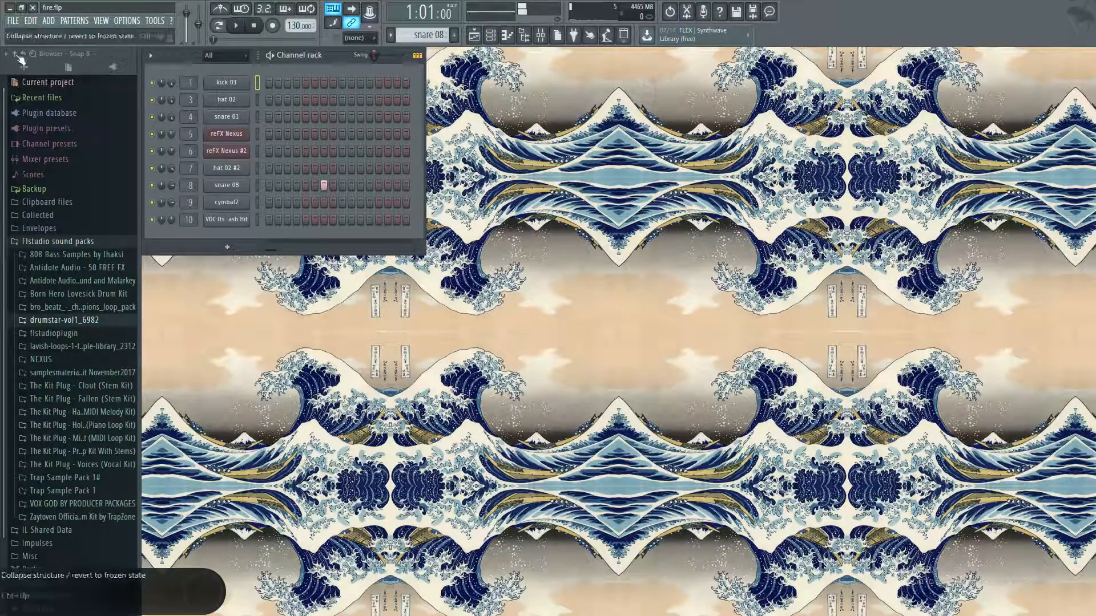
# Step: Open the recent project yayer.flp, switch to hmm.flp, and briefly play and stop its Pattern 1
pyautogui.click(23, 19)
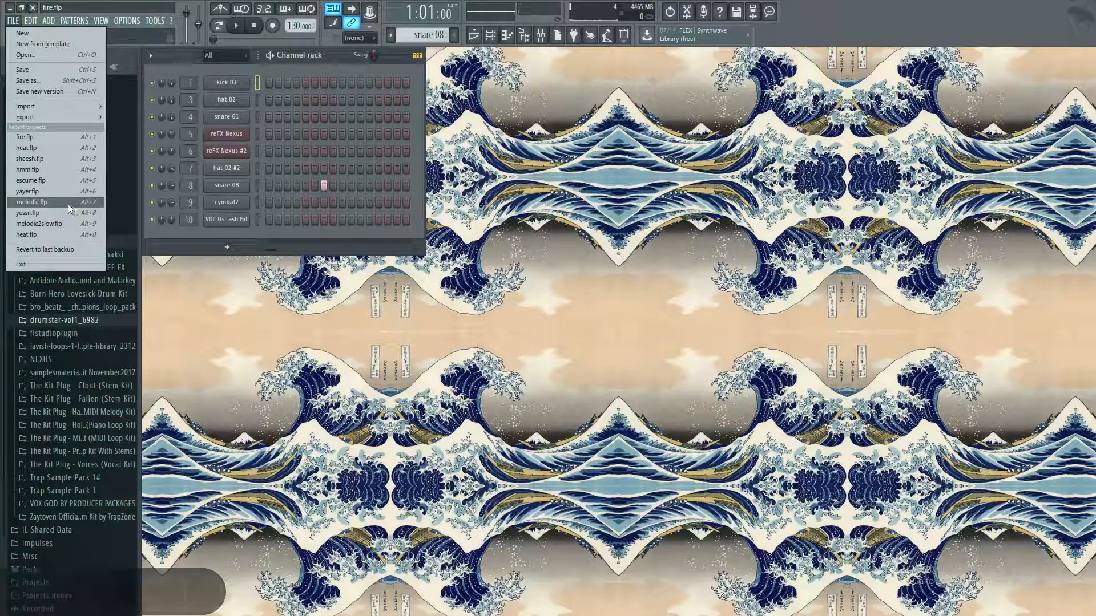
pyautogui.click(40, 190)
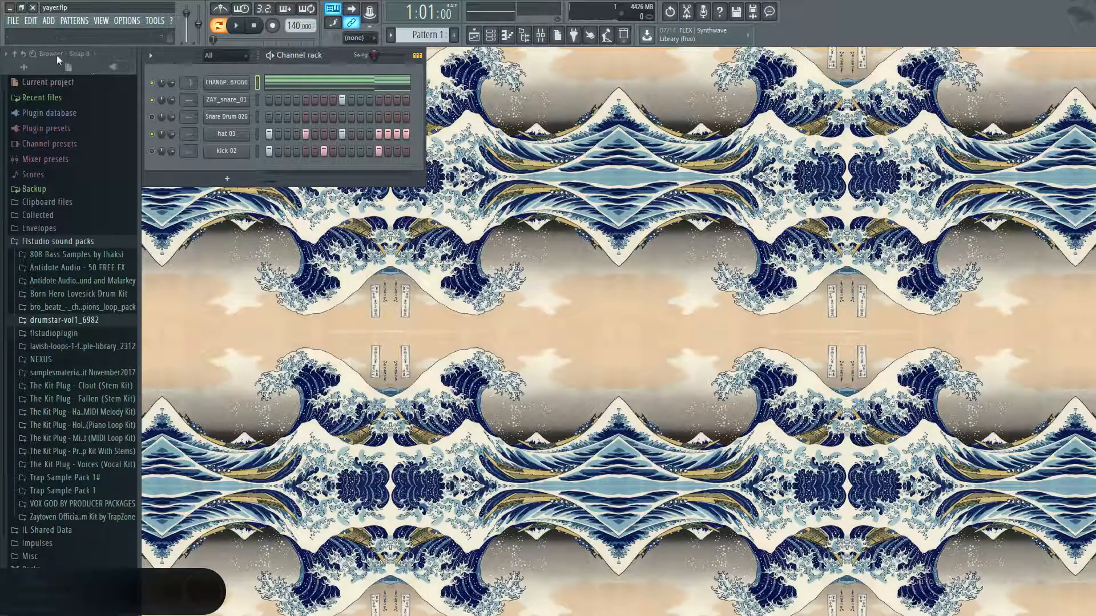
pyautogui.click(16, 21)
pyautogui.click(57, 179)
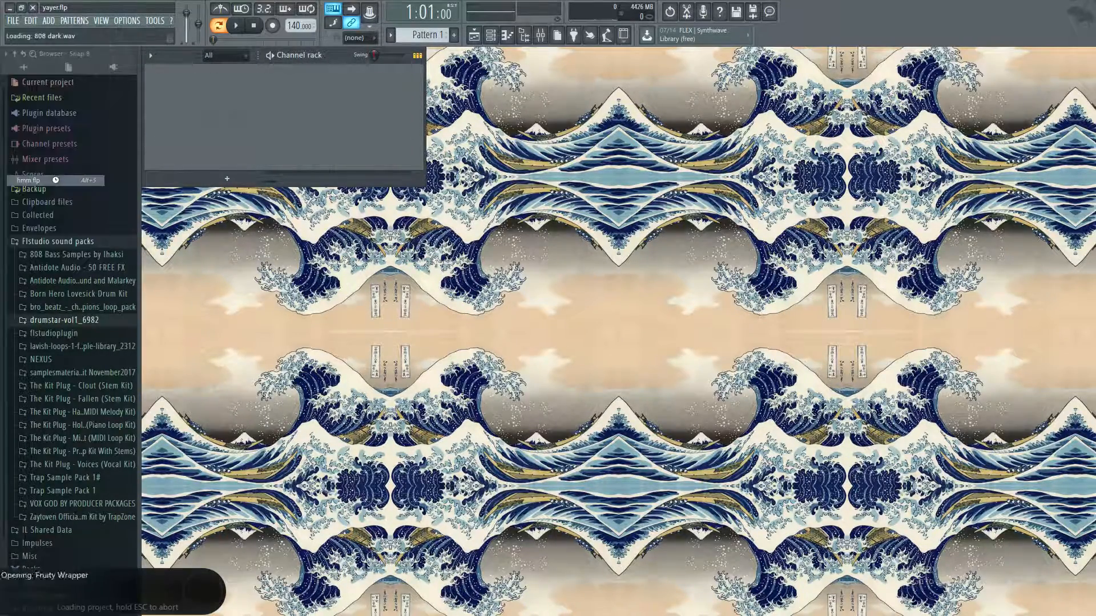
pyautogui.click(242, 28)
pyautogui.press('space')
# Step: Reopen the recent project escume.flp and accept the Gross Beat demo warning
pyautogui.click(13, 20)
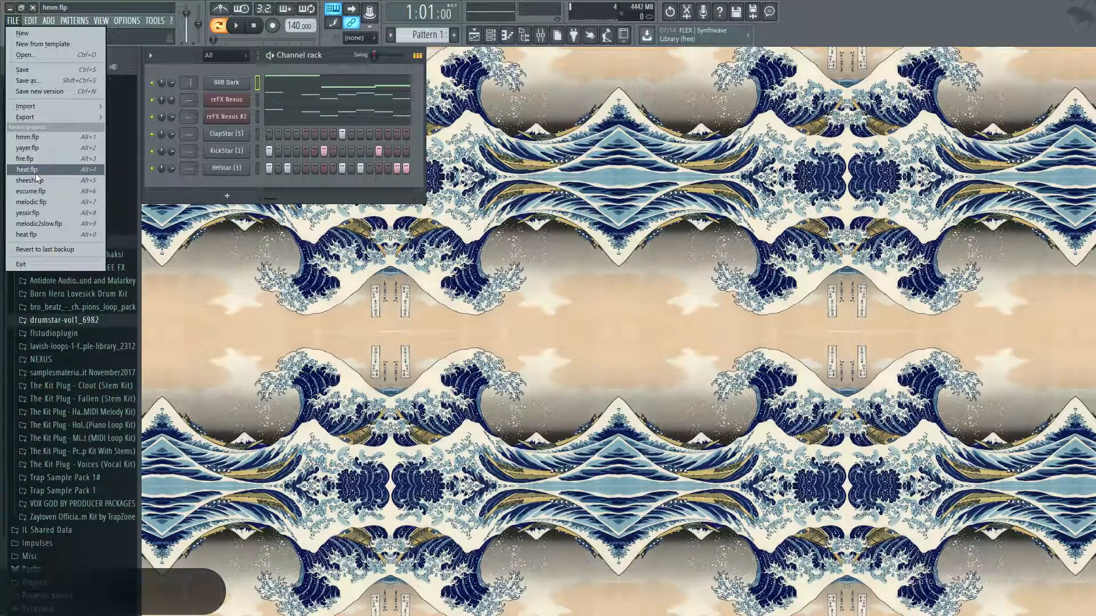
pyautogui.click(31, 191)
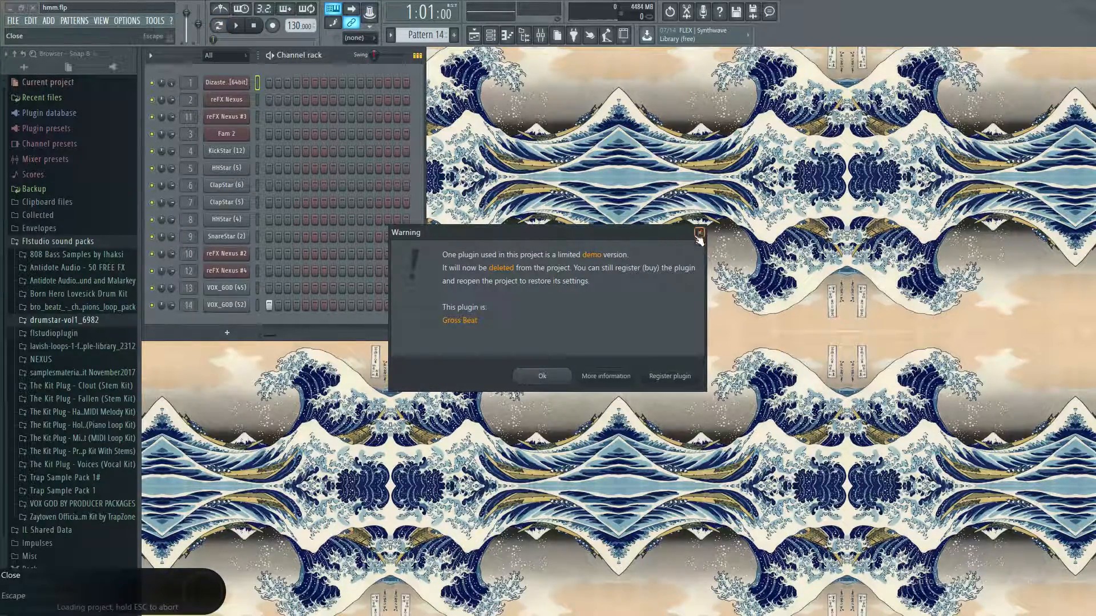
pyautogui.click(555, 377)
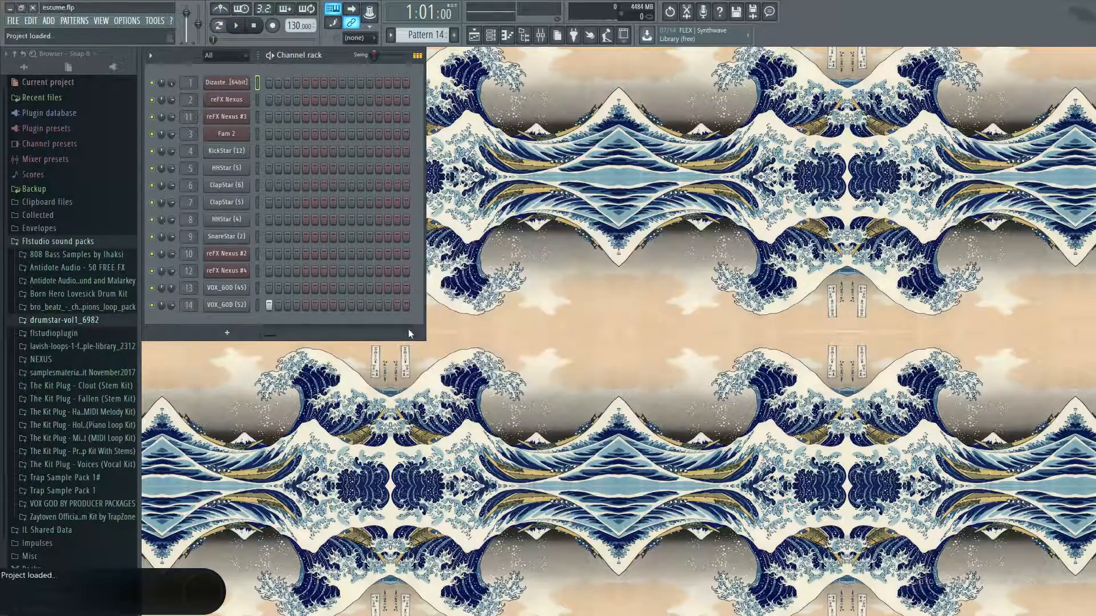
# Step: Start a new empty project
pyautogui.click(14, 21)
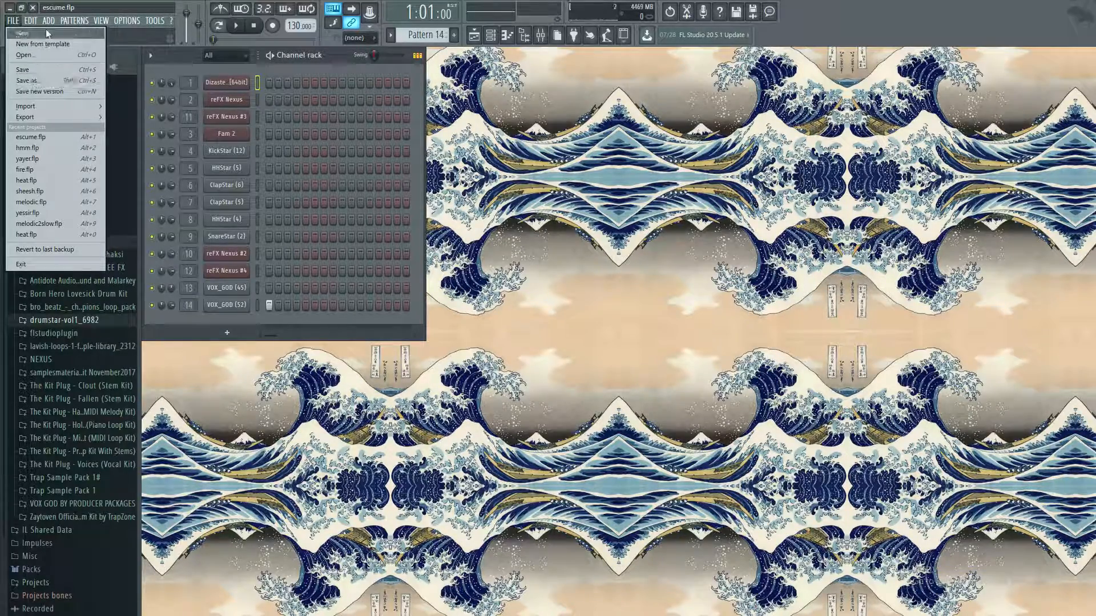
pyautogui.click(17, 33)
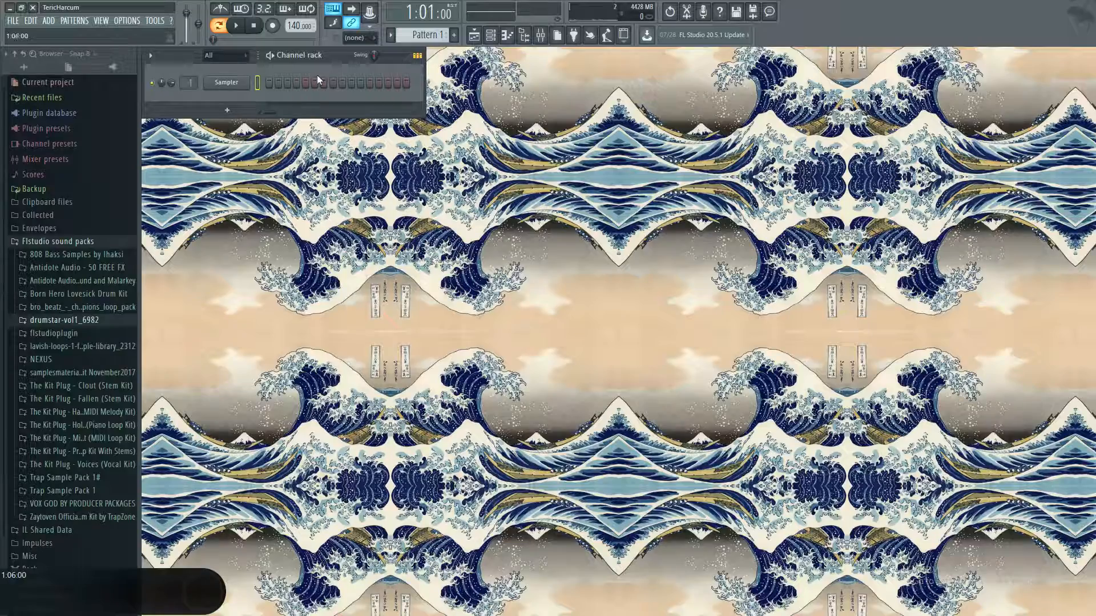
# Step: Widen the channel rack and replace its Sampler channel with the reFX Nexus generator from the installed VST plugins
pyautogui.moveTo(426, 74); pyautogui.dragTo(865, 75)
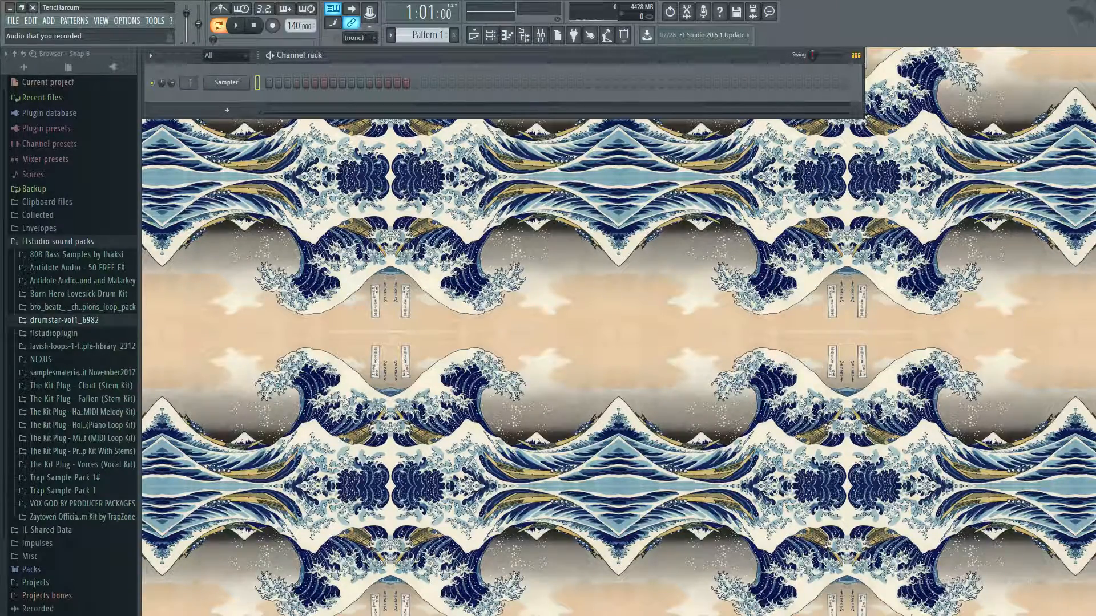
pyautogui.click(102, 242)
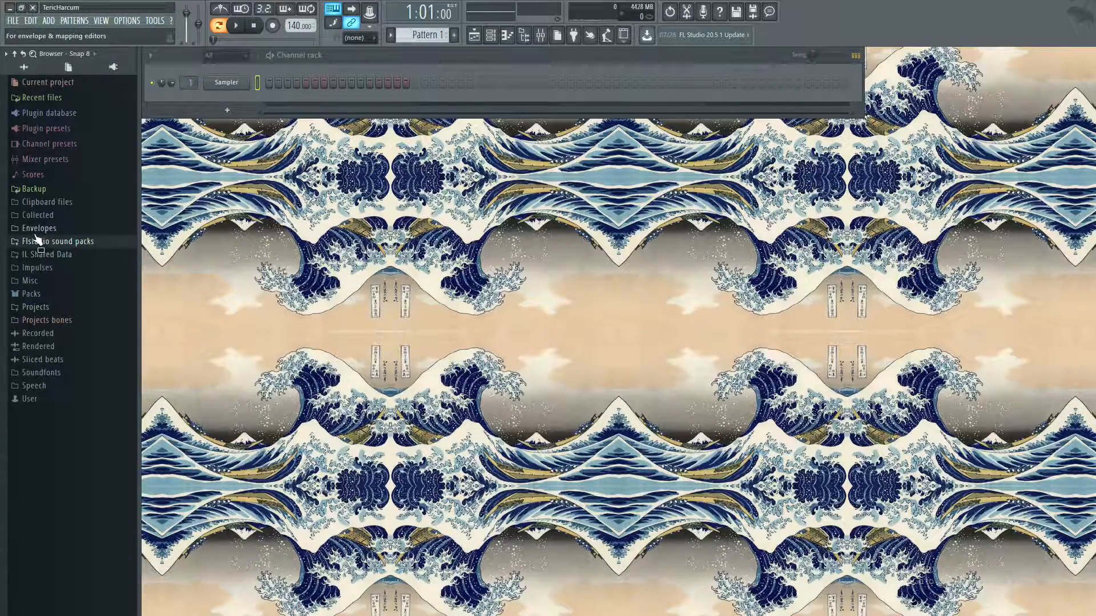
pyautogui.click(39, 113)
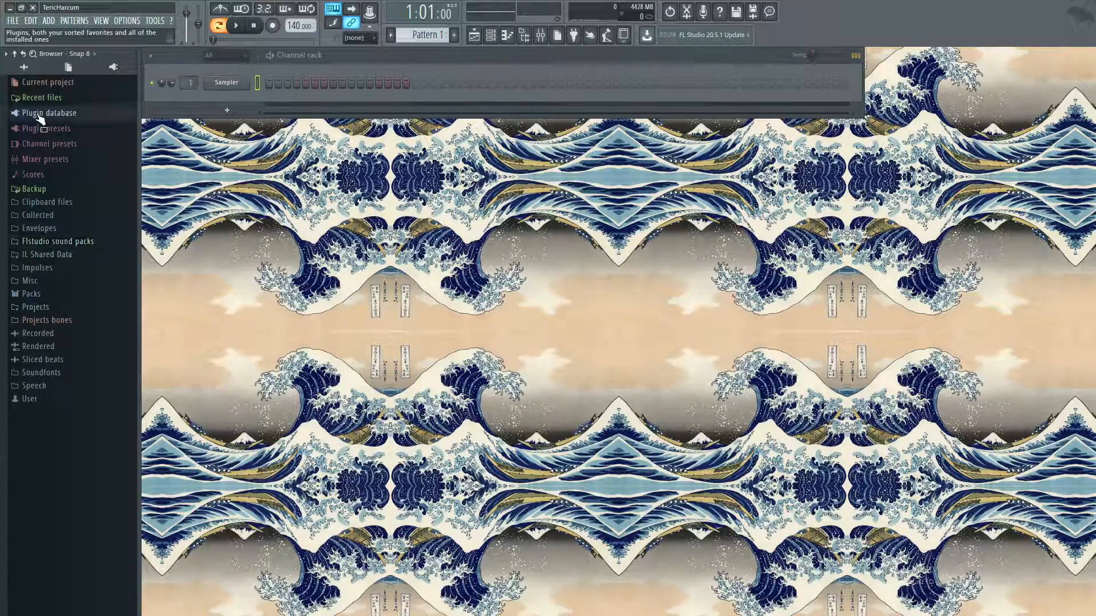
pyautogui.click(44, 154)
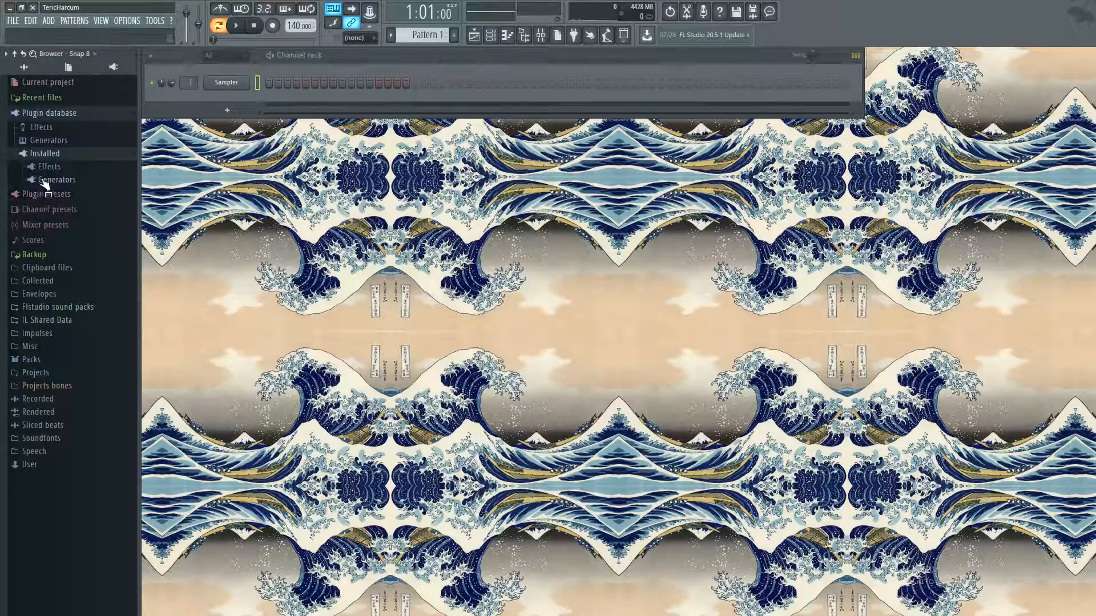
pyautogui.click(49, 180)
pyautogui.click(51, 206)
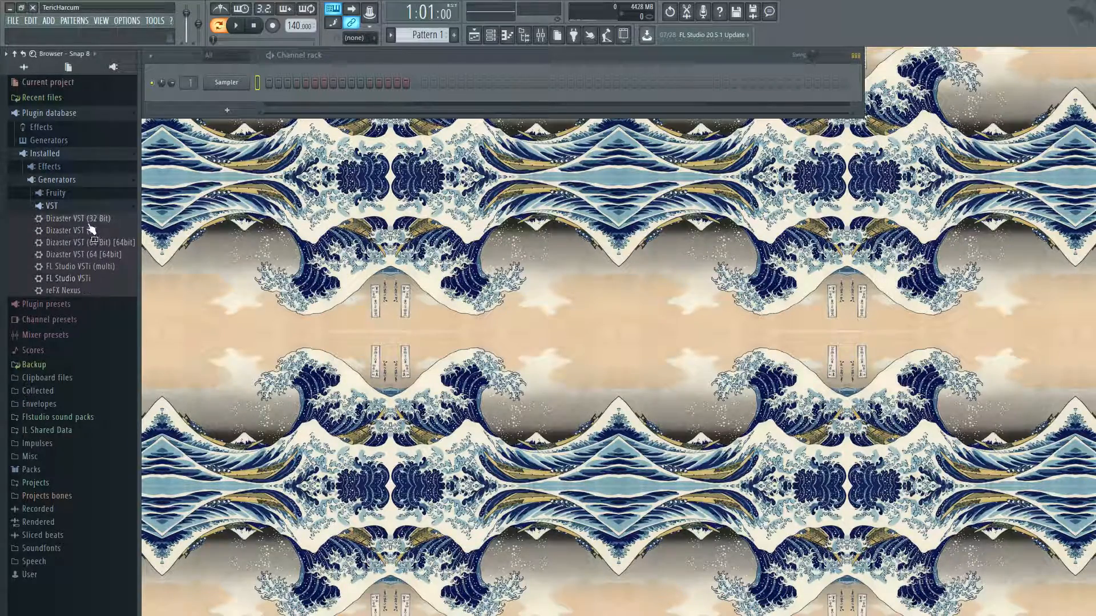
pyautogui.moveTo(65, 295); pyautogui.dragTo(221, 81)
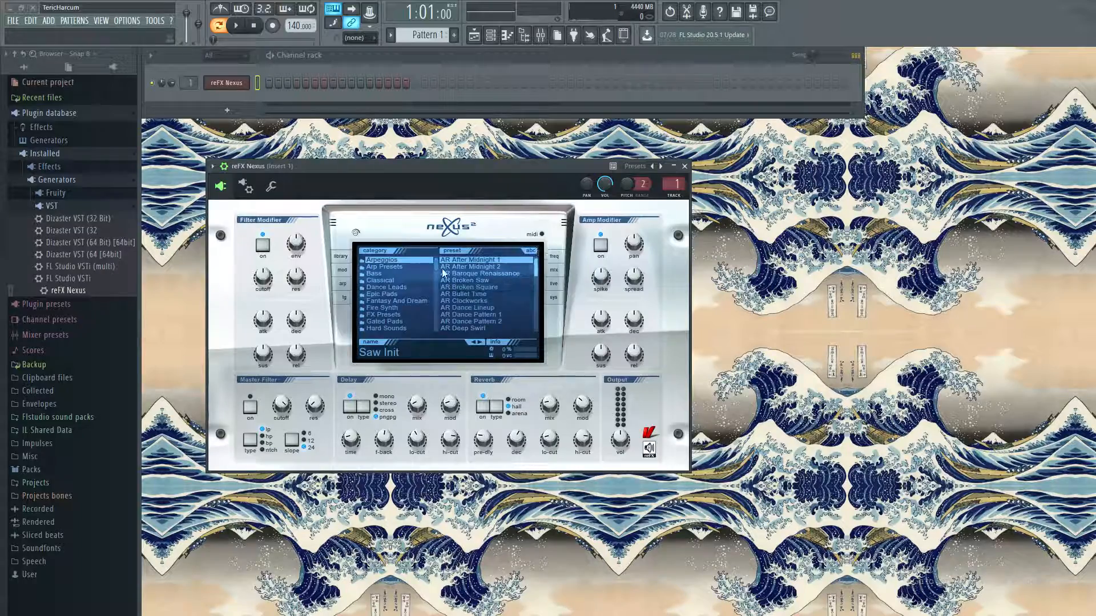
# Step: Collapse the plugin database in the browser and move the Nexus window slightly higher, just under the channel rack
pyautogui.click(76, 205)
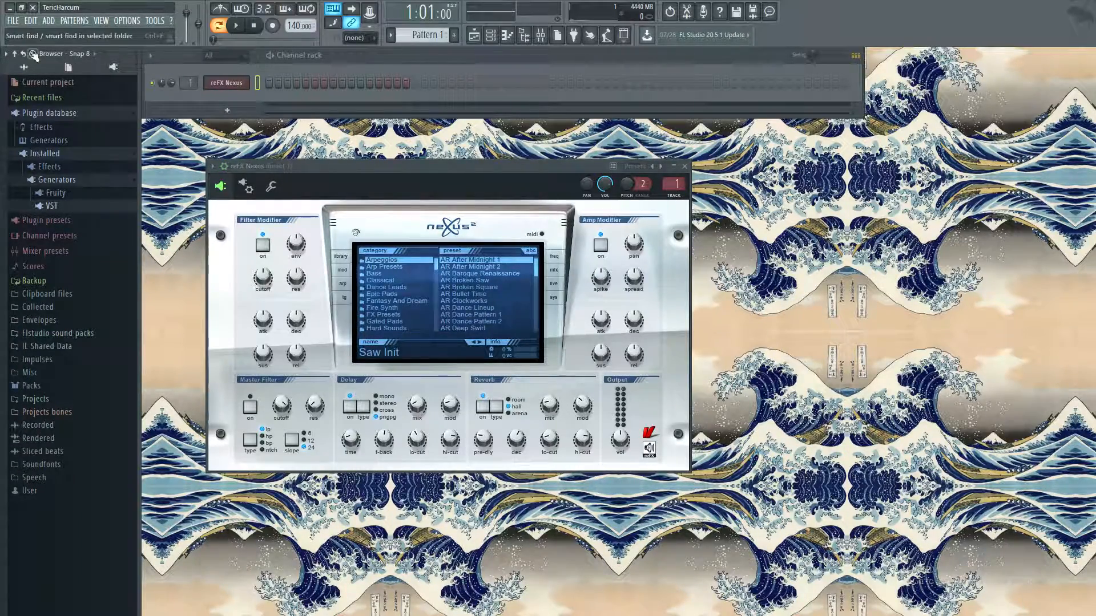
pyautogui.click(49, 112)
pyautogui.moveTo(535, 173); pyautogui.dragTo(551, 133)
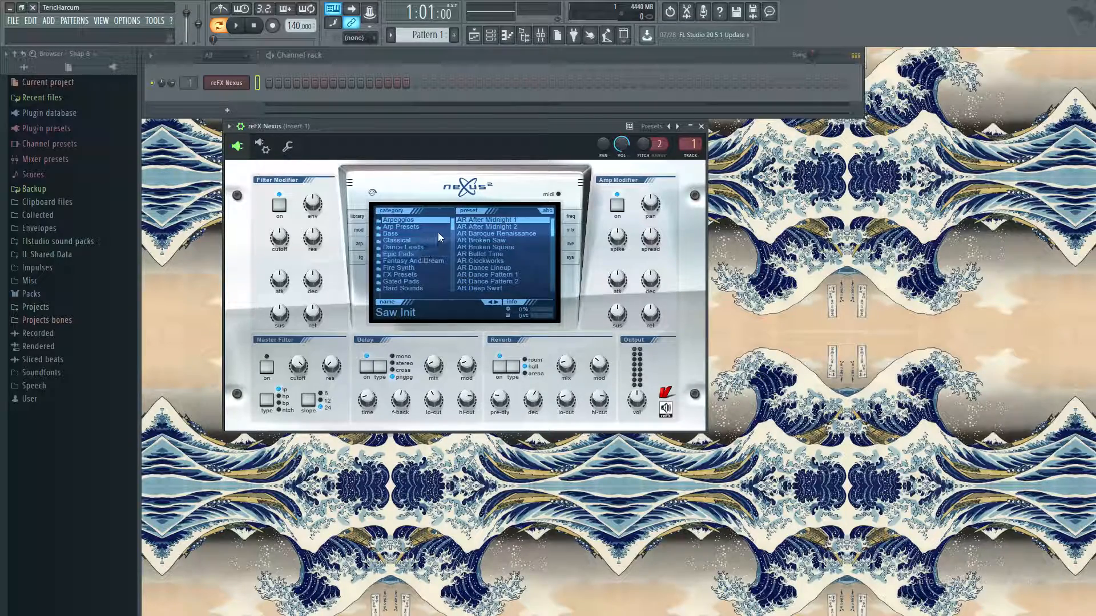
# Step: Browse the Nexus categories and load the Piano preset PN Ballad Epiano 3, trying PN Ballad Epiano 2 first
pyautogui.scroll(-10, 447, 238)
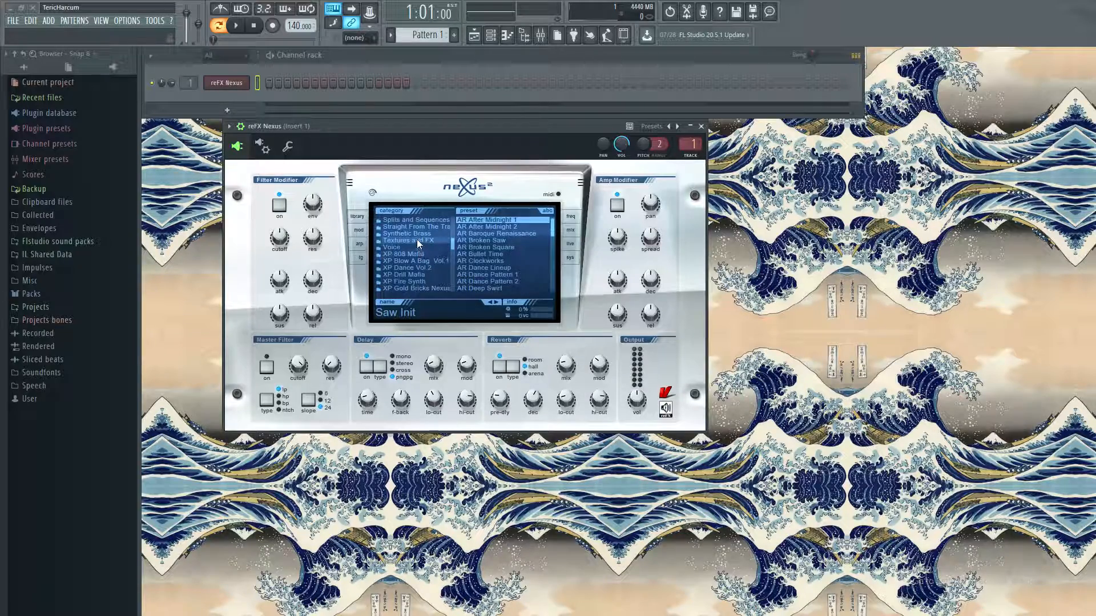
pyautogui.scroll(-6, 452, 244)
pyautogui.scroll(7, 445, 251)
pyautogui.scroll(-2, 442, 244)
pyautogui.scroll(8, 454, 246)
pyautogui.scroll(4, 454, 242)
pyautogui.click(397, 261)
pyautogui.click(526, 233)
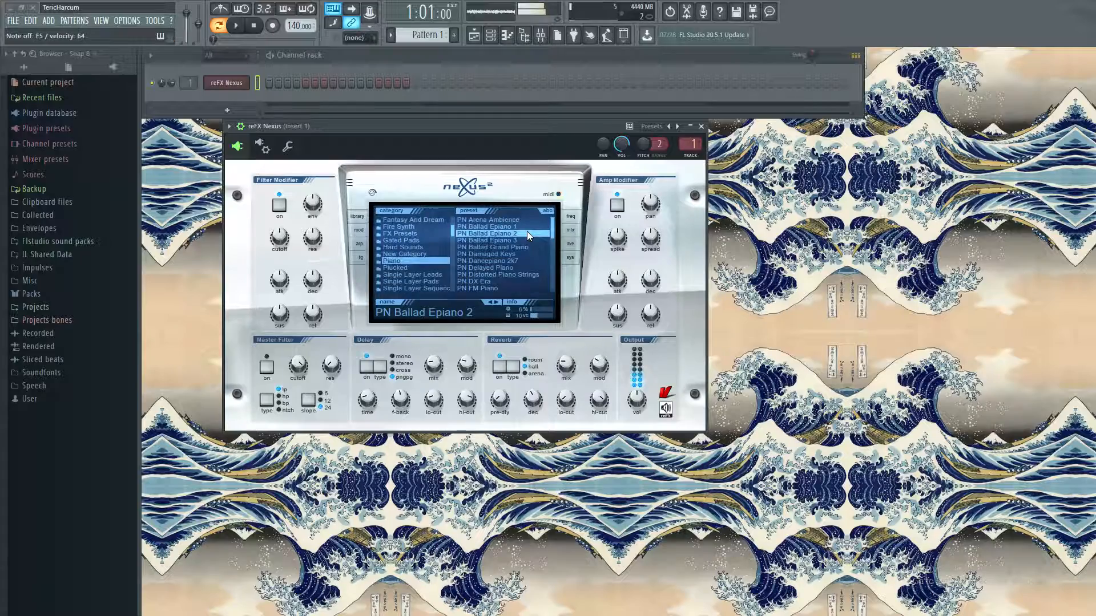
pyautogui.click(517, 240)
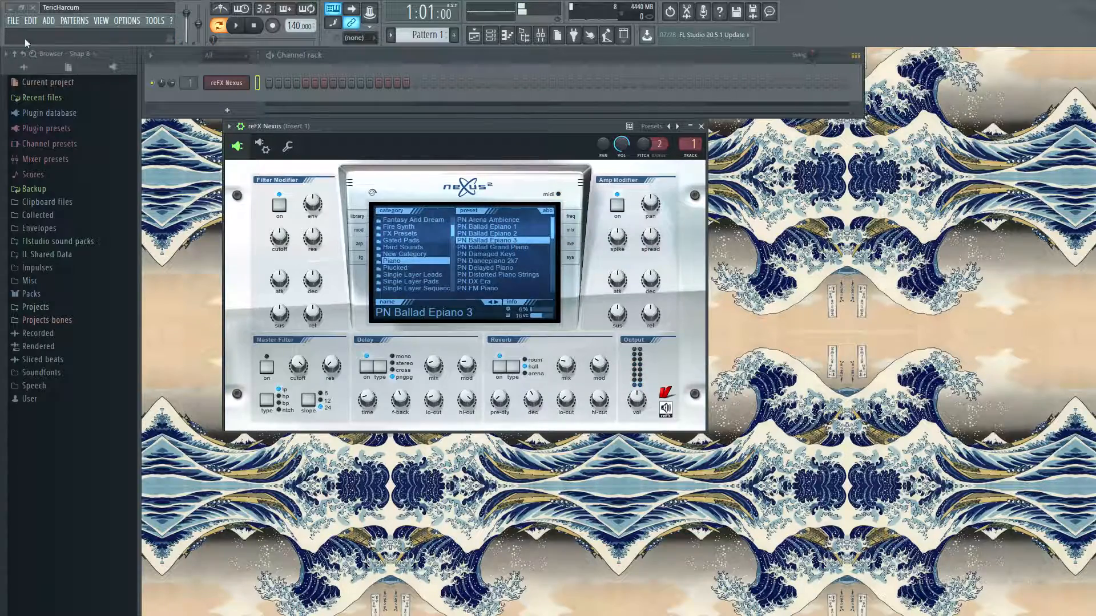
# Step: Set the project tempo to 150 BPM and rehearse the piano sound against the metronome
pyautogui.click(220, 9)
pyautogui.click(236, 25)
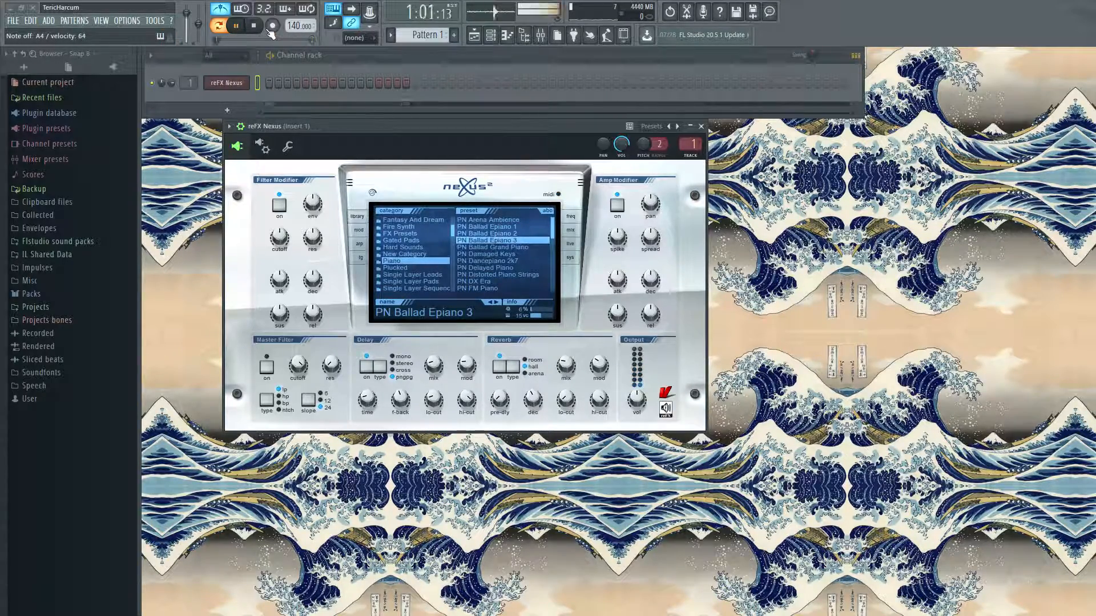
pyautogui.rightClick(309, 22)
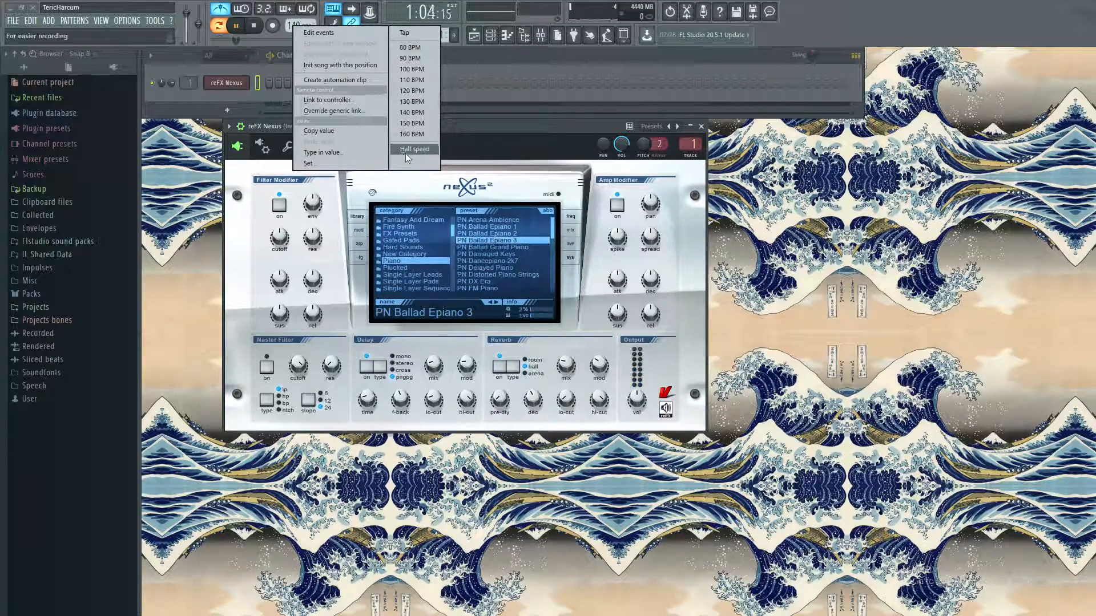
pyautogui.click(417, 124)
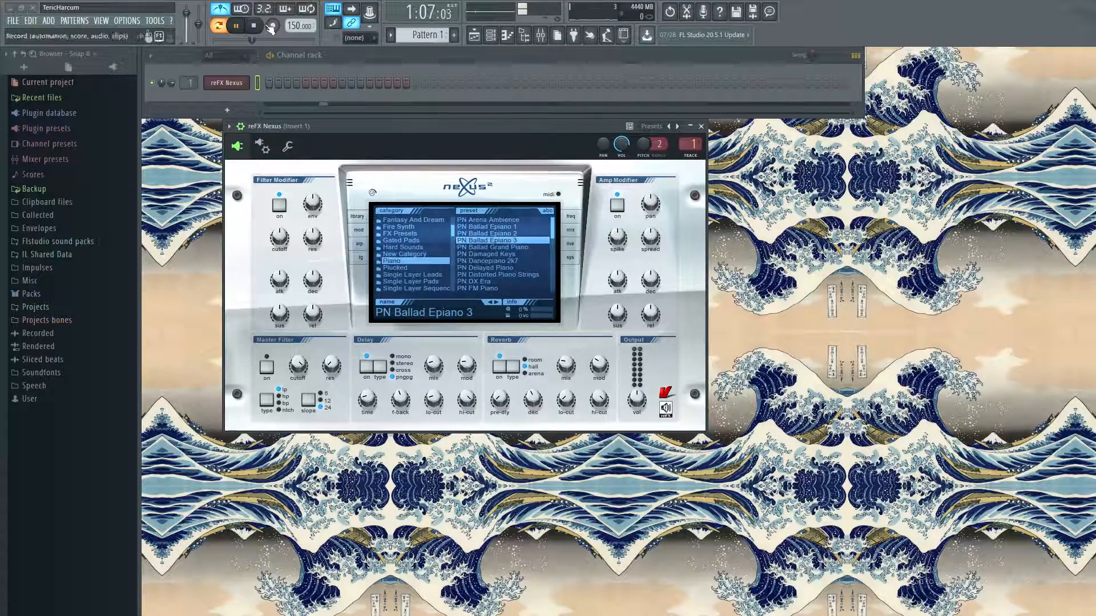
pyautogui.press('space')
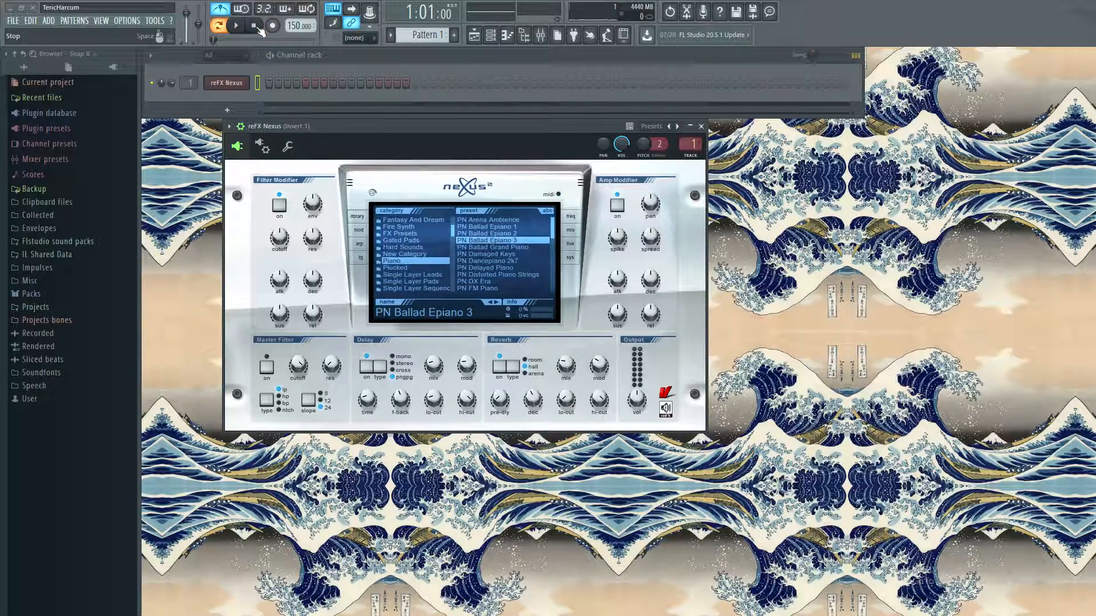
pyautogui.click(236, 25)
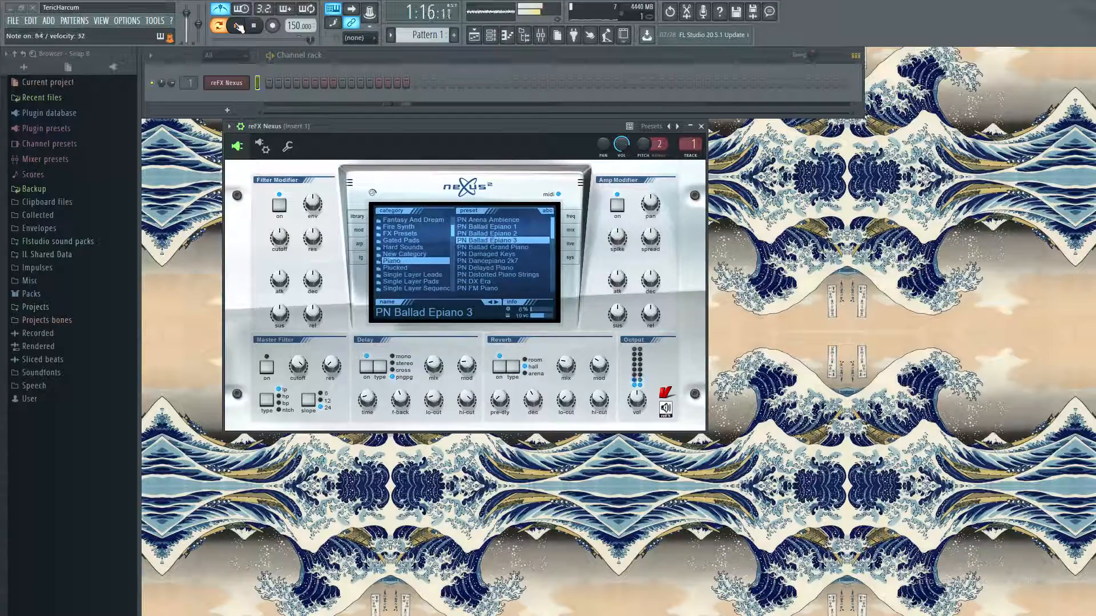
pyautogui.click(254, 26)
# Step: Open the reFX Nexus channel in the piano roll and maximize the piano roll window
pyautogui.moveTo(700, 77); pyautogui.dragTo(700, 157)
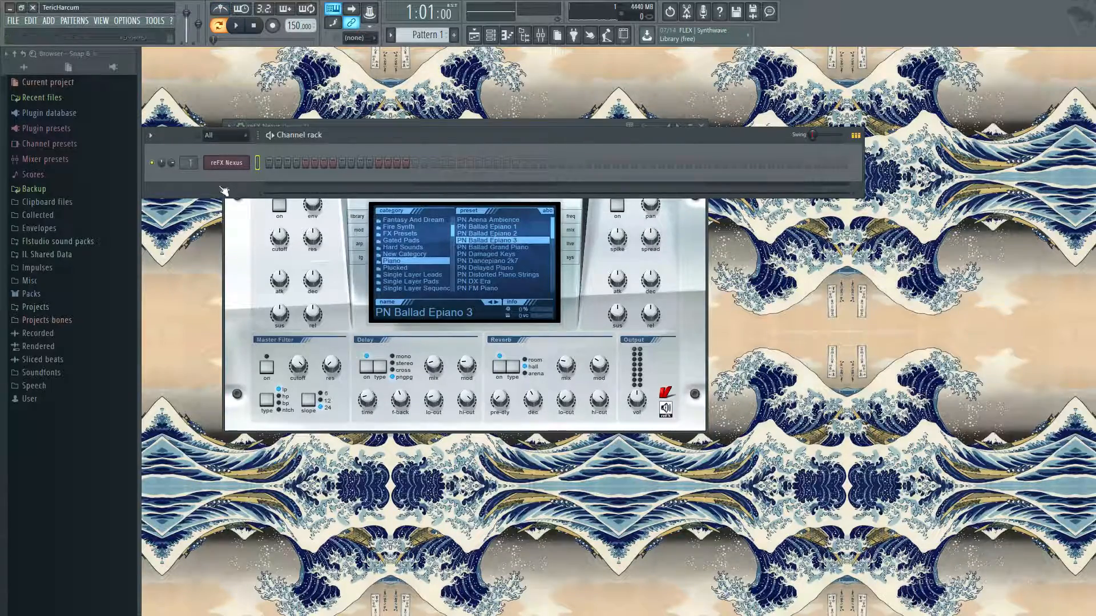
pyautogui.rightClick(239, 163)
pyautogui.click(285, 163)
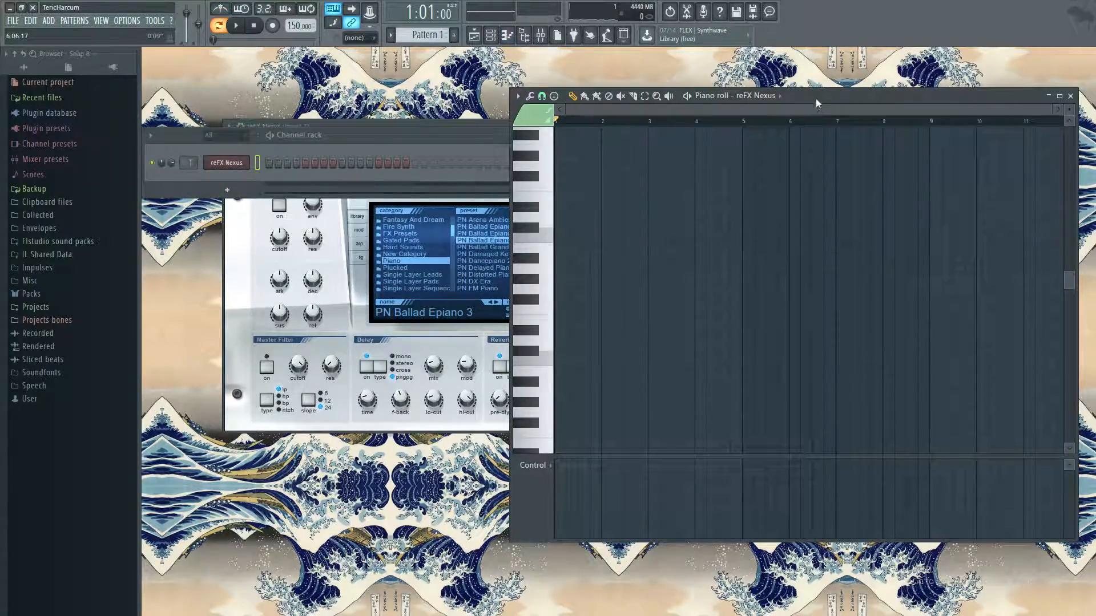
pyautogui.moveTo(814, 103); pyautogui.dragTo(456, 112)
pyautogui.moveTo(613, 156); pyautogui.dragTo(1093, 154)
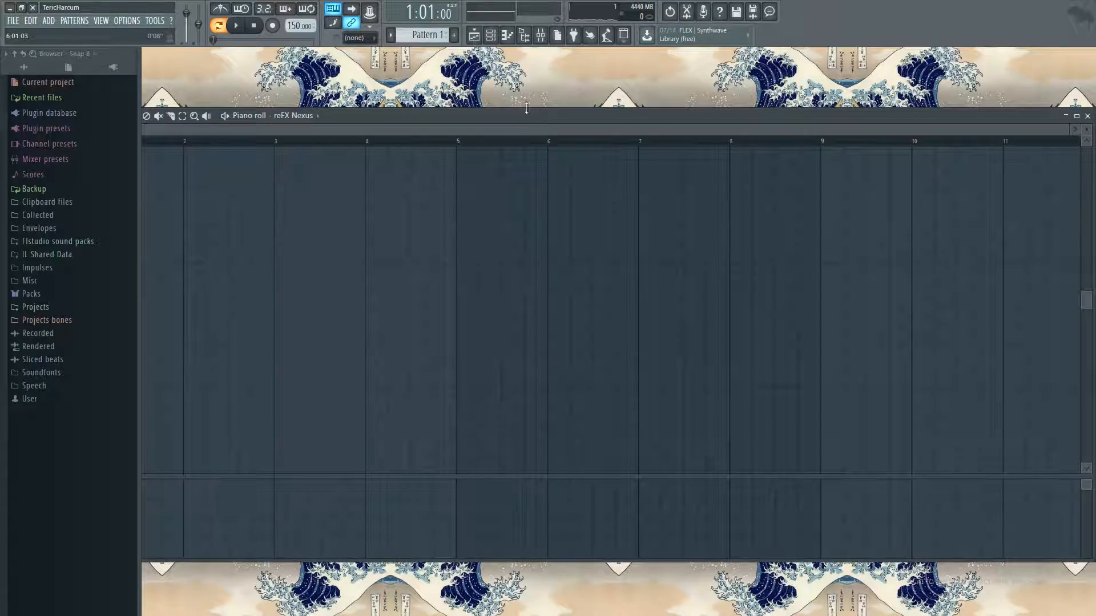
pyautogui.moveTo(629, 111); pyautogui.dragTo(570, 133)
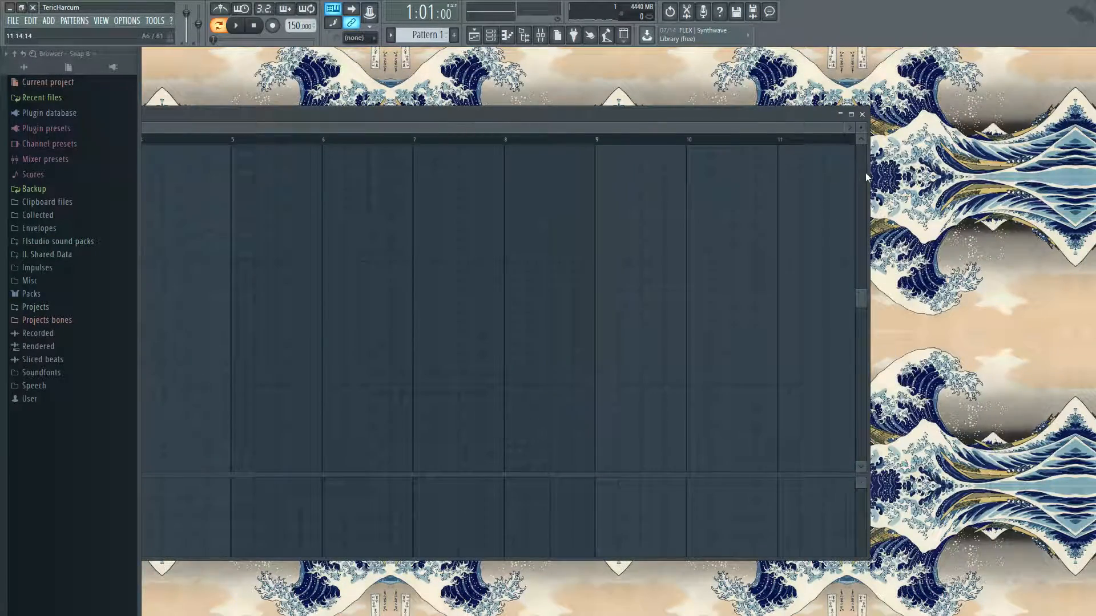
pyautogui.click(851, 114)
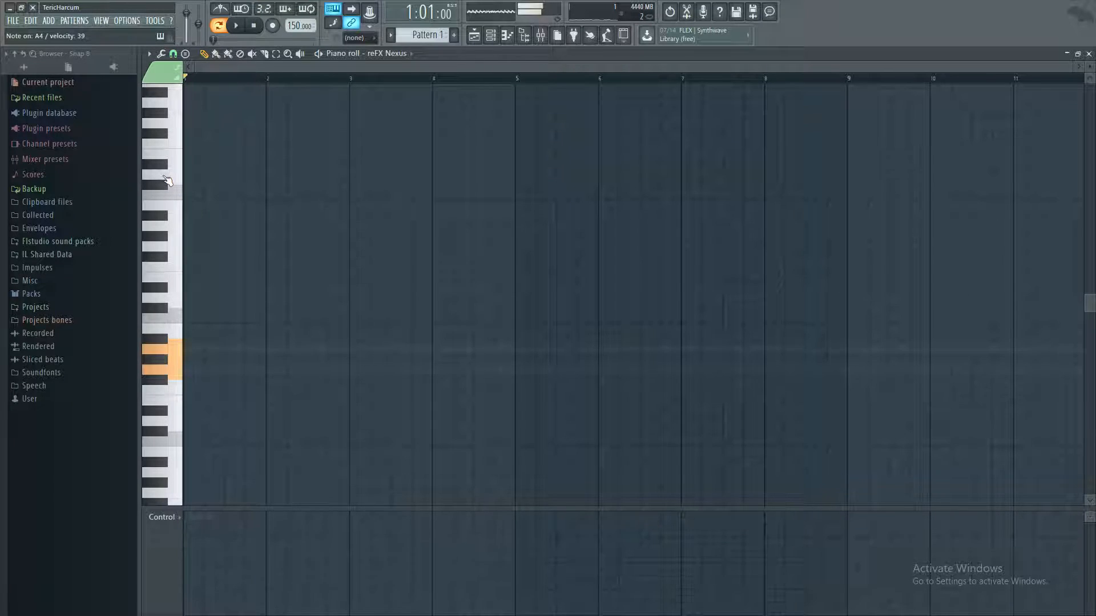
# Step: Draw half-bar F4 and A4 notes together at the start of bar 1 and play them back
pyautogui.click(188, 391)
pyautogui.moveTo(193, 391); pyautogui.dragTo(257, 392)
pyautogui.click(235, 25)
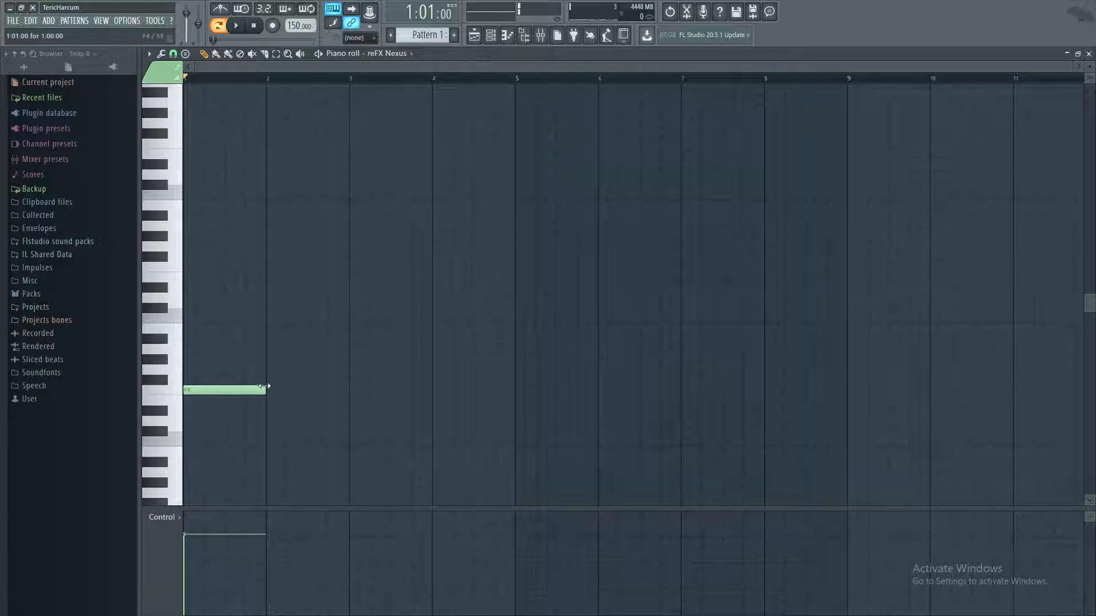
pyautogui.moveTo(253, 394); pyautogui.dragTo(227, 394)
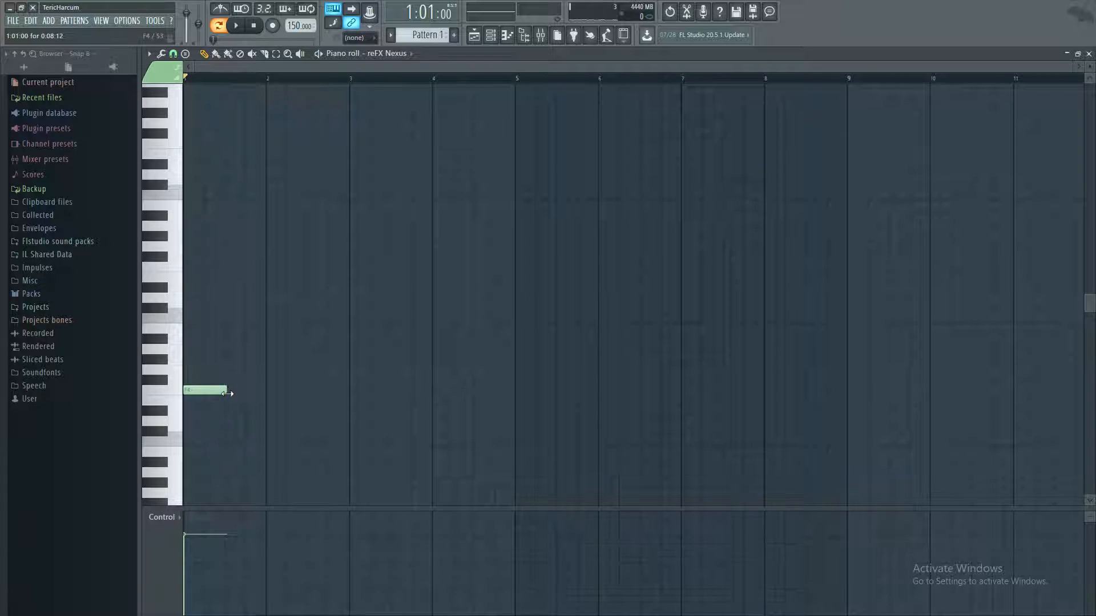
pyautogui.click(223, 392)
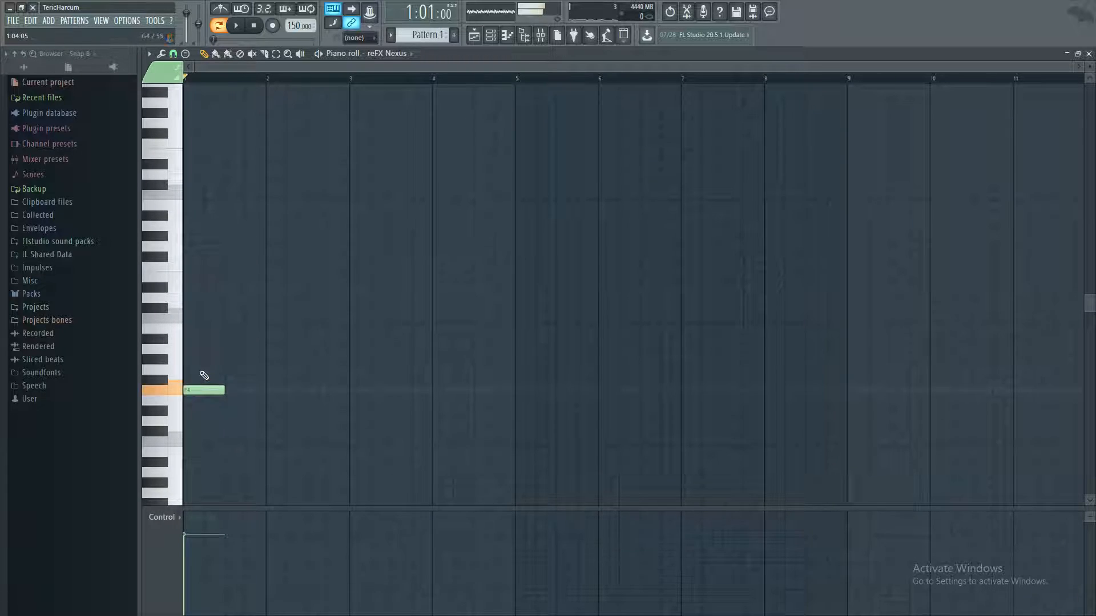
pyautogui.click(188, 349)
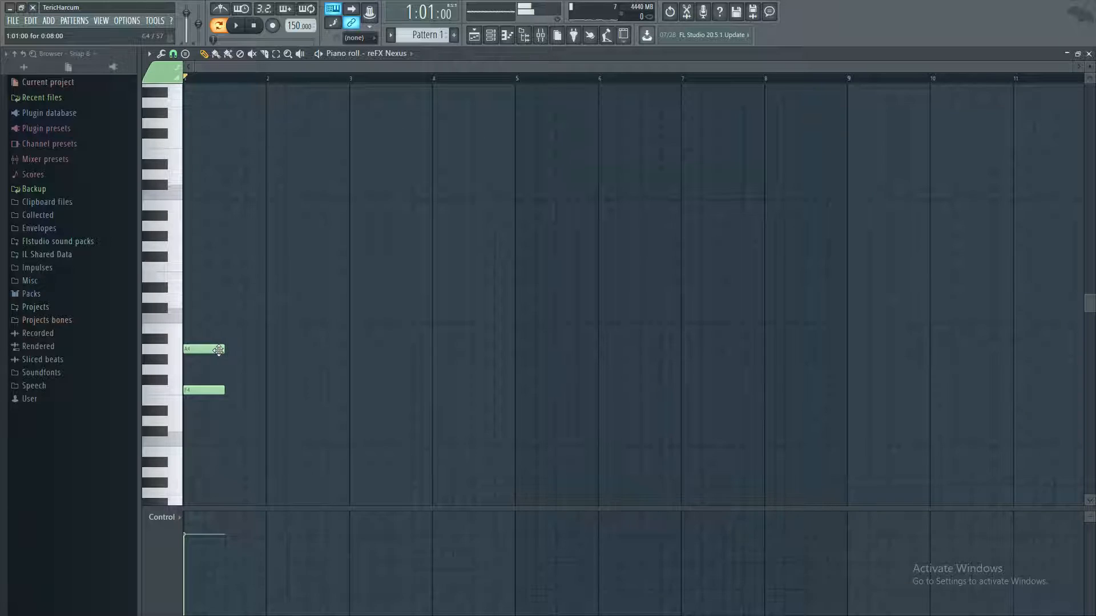
pyautogui.click(237, 26)
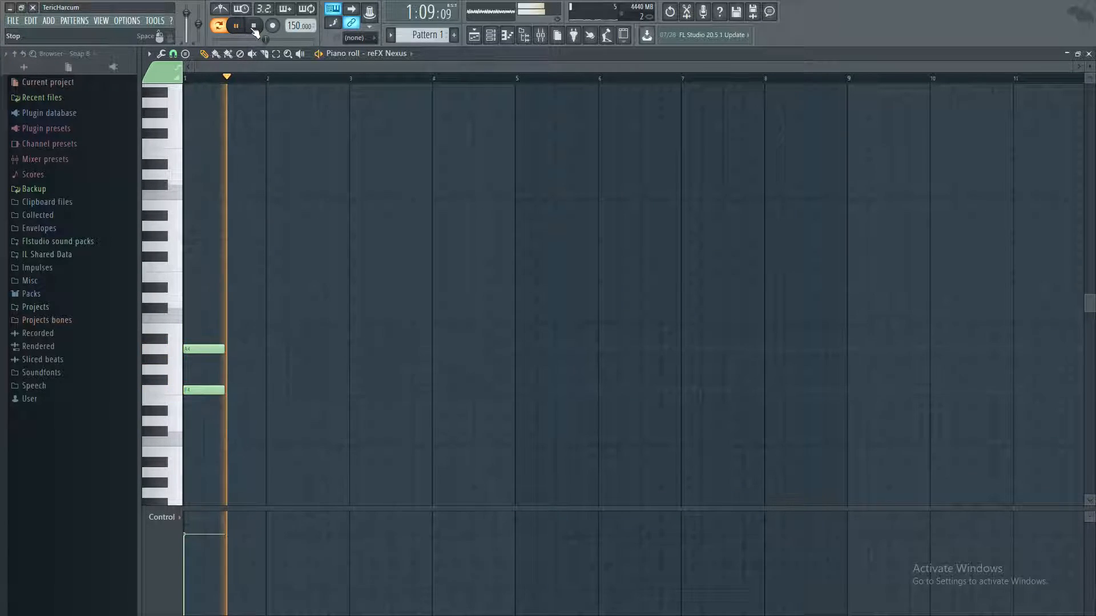
pyautogui.click(255, 26)
# Step: Try out melody notes and add a half-bar F5 at bar 2 followed directly by a half-bar E5
pyautogui.press('v')
pyautogui.press('n')
pyautogui.press('r')
pyautogui.press('r')
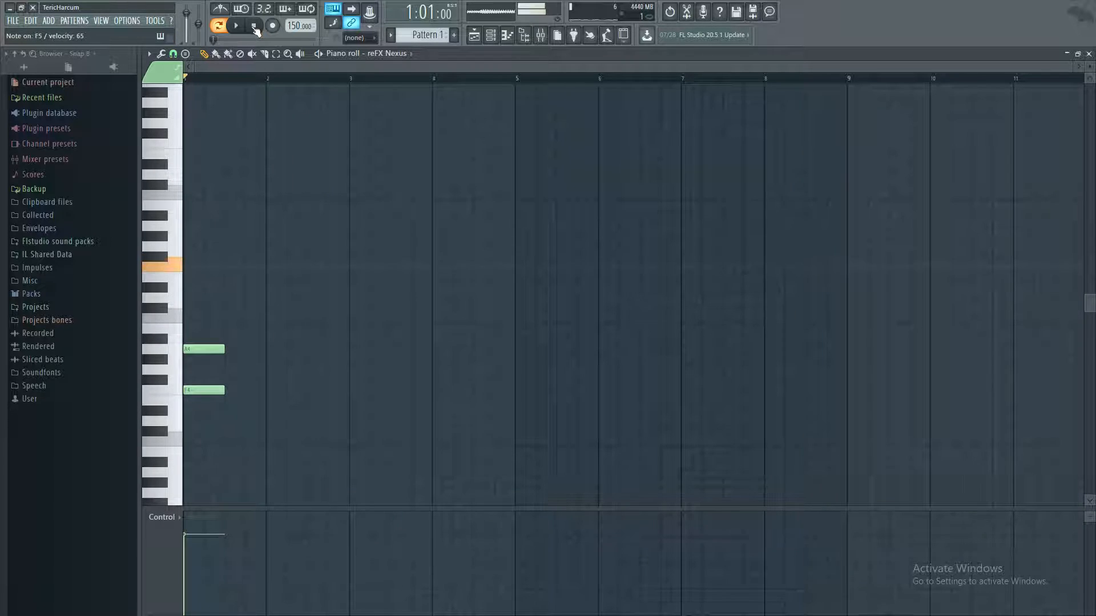
pyautogui.press('r')
pyautogui.click(267, 266)
pyautogui.click(270, 267)
pyautogui.press('e')
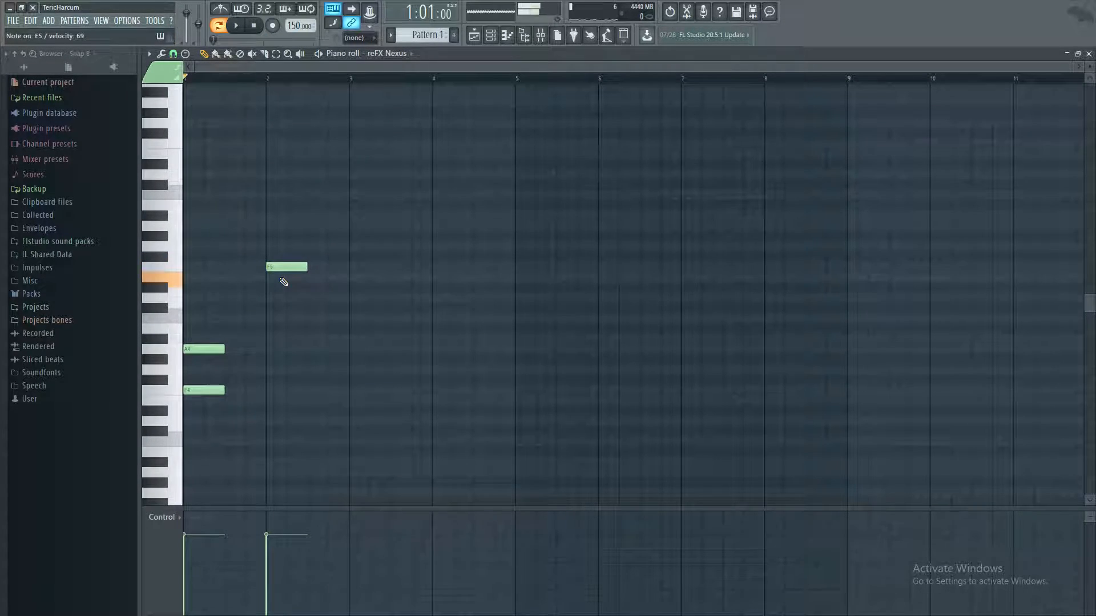
pyautogui.click(313, 278)
pyautogui.moveTo(325, 277); pyautogui.dragTo(323, 278)
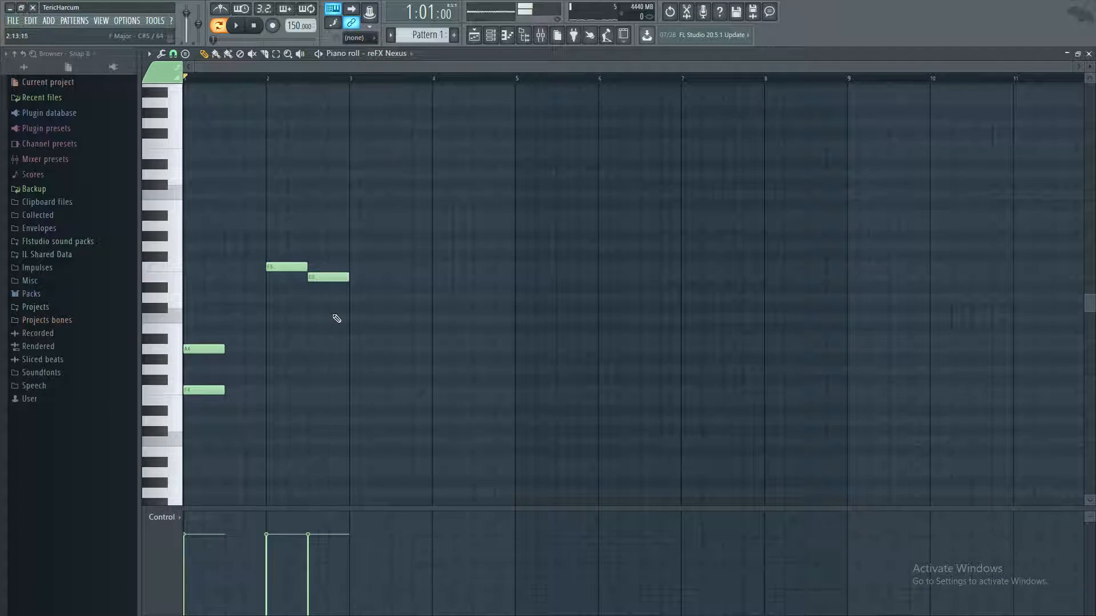
# Step: Audition D5 and C5, and add a half-bar D5 note at the start of bar 3
pyautogui.press('w')
pyautogui.press('w')
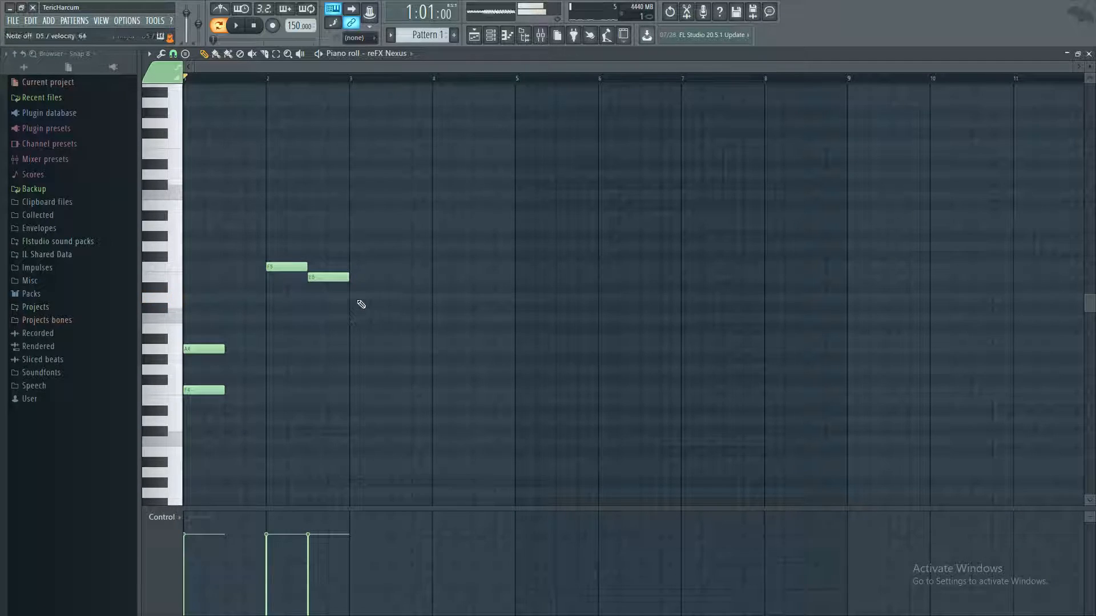
pyautogui.click(350, 296)
pyautogui.press('w')
pyautogui.press('q')
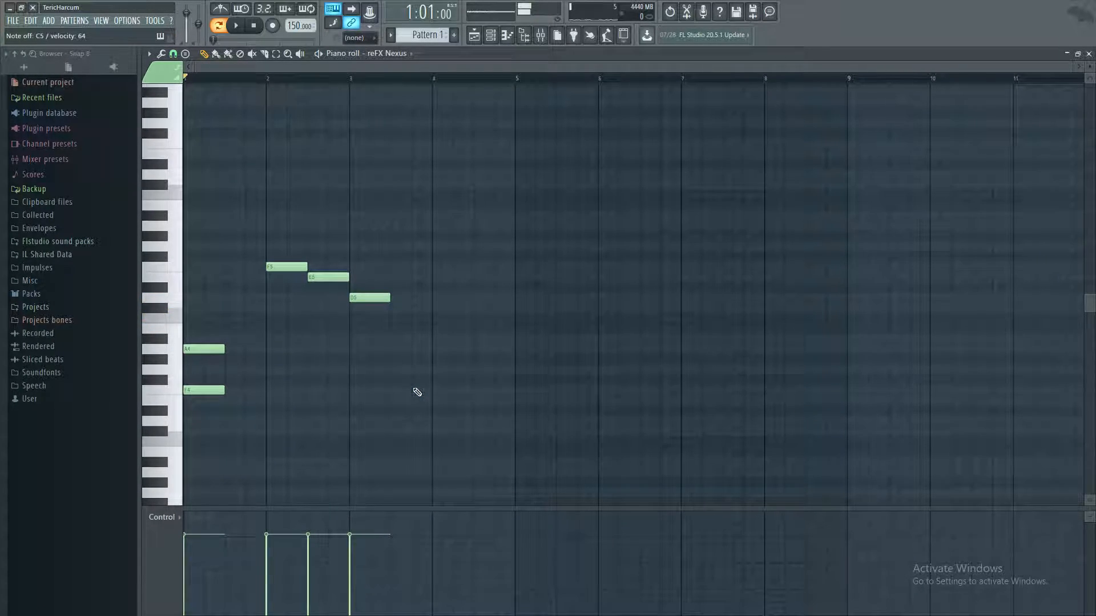
# Step: Audition the opening F4 and A4 chord with the F5 and D5 melody notes to find what follows
pyautogui.press('v')
pyautogui.press('n')
pyautogui.press('r')
pyautogui.press('n')
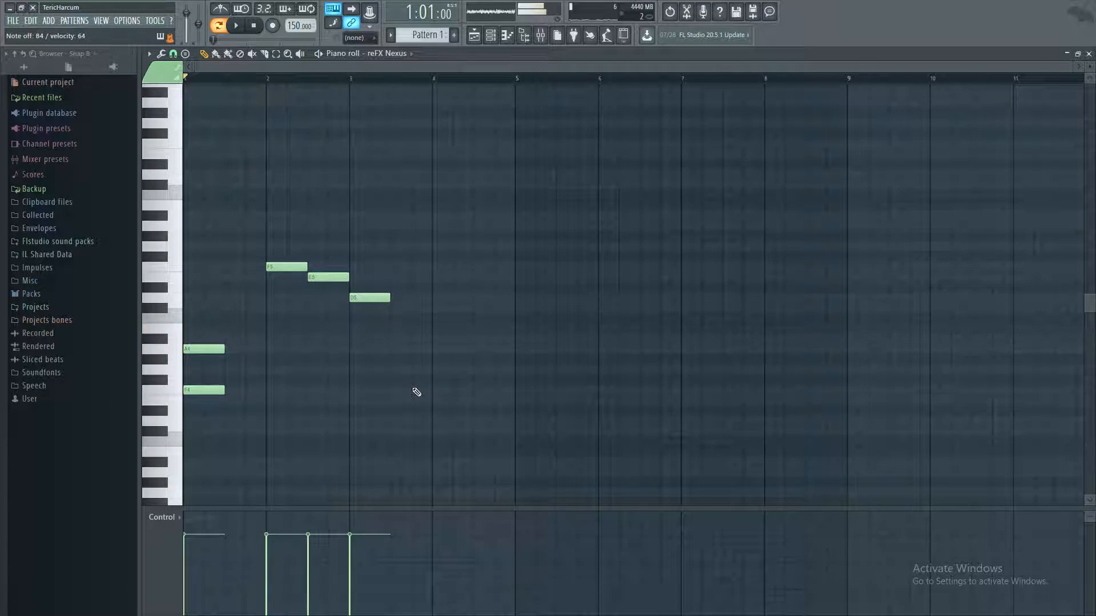
pyautogui.press('b')
pyautogui.press('v')
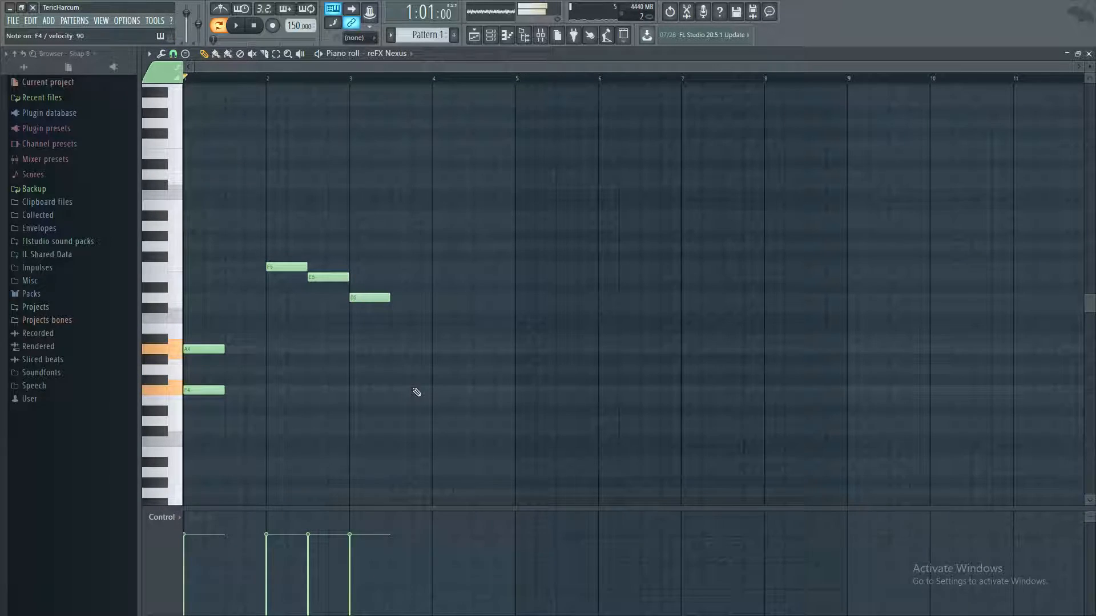
pyautogui.press('r')
pyautogui.press('w')
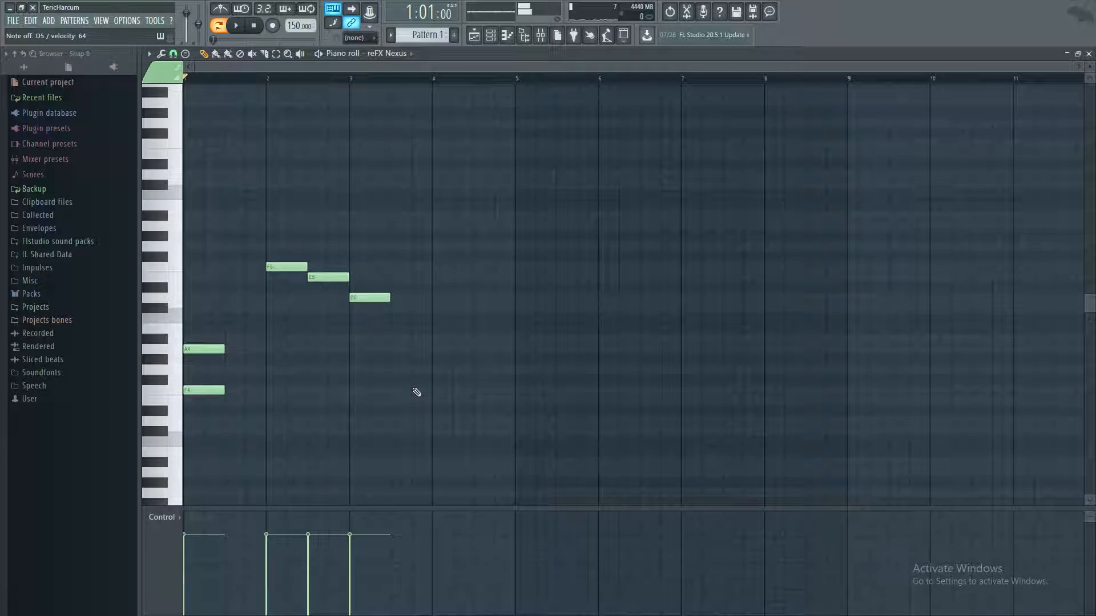
# Step: Try out G4 and B4 together repeatedly as the next chord of the piano melody
pyautogui.press('m')
pyautogui.press('b')
pyautogui.press('e')
pyautogui.press('m')
pyautogui.press('b')
pyautogui.press('m')
pyautogui.press('b')
pyautogui.press('m')
pyautogui.press('b')
pyautogui.press('m')
pyautogui.press('b')
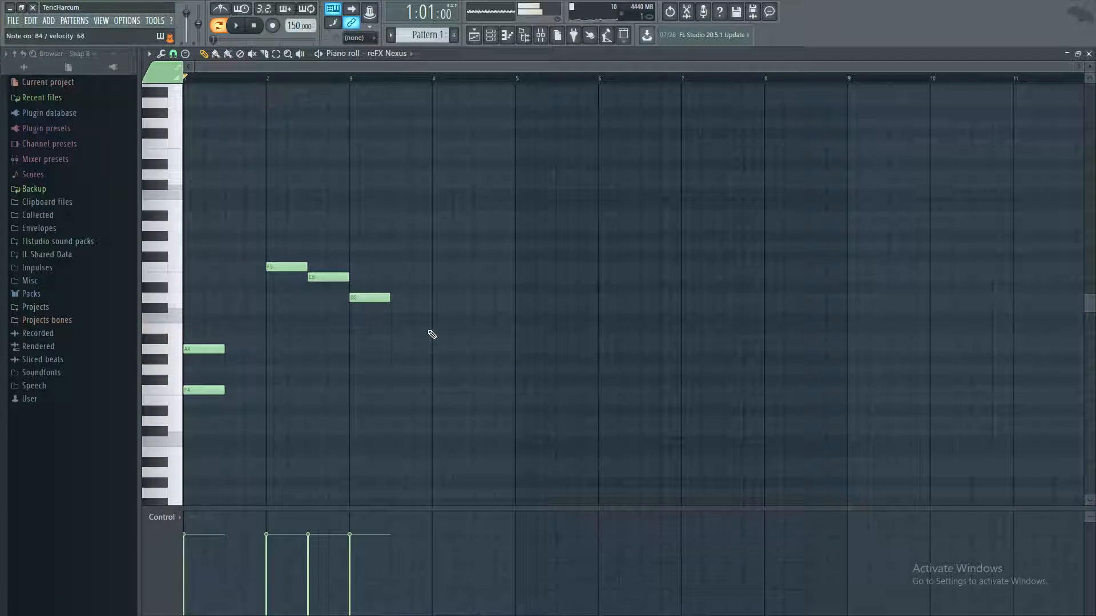
# Step: Add half-bar B4 and G4 notes together on the fourth beat of bar 3 and play the melody back
pyautogui.click(418, 329)
pyautogui.moveTo(418, 330); pyautogui.dragTo(416, 329)
pyautogui.press('b')
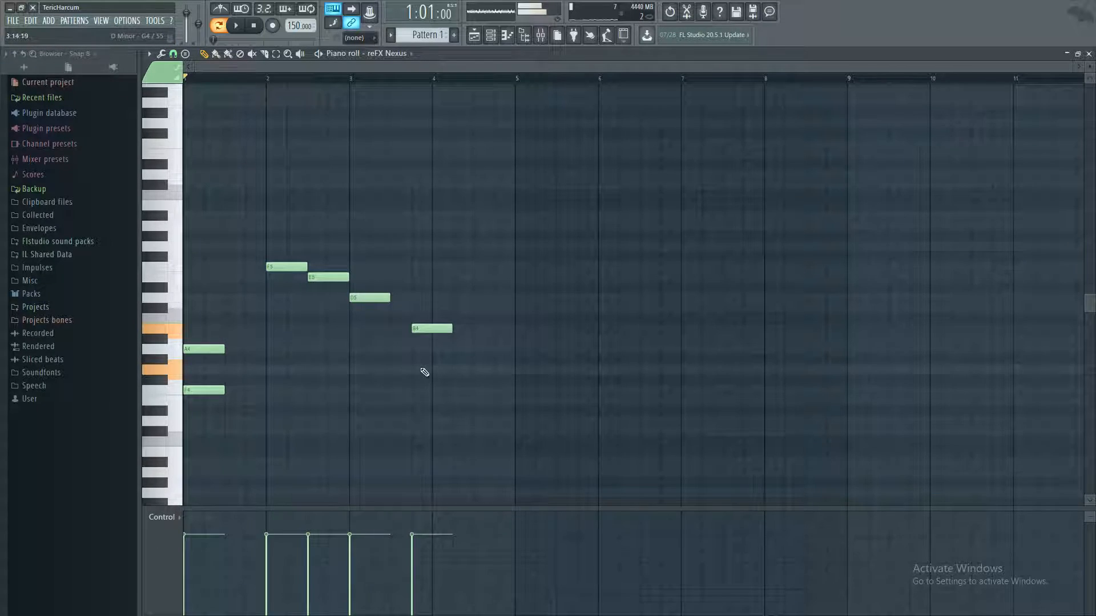
pyautogui.click(416, 370)
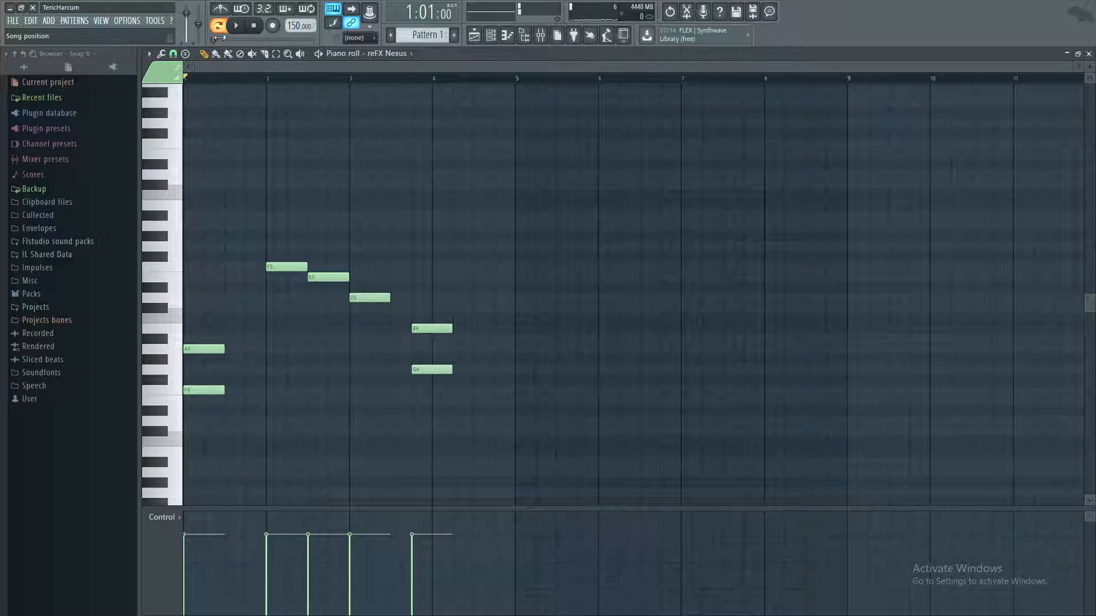
pyautogui.click(236, 26)
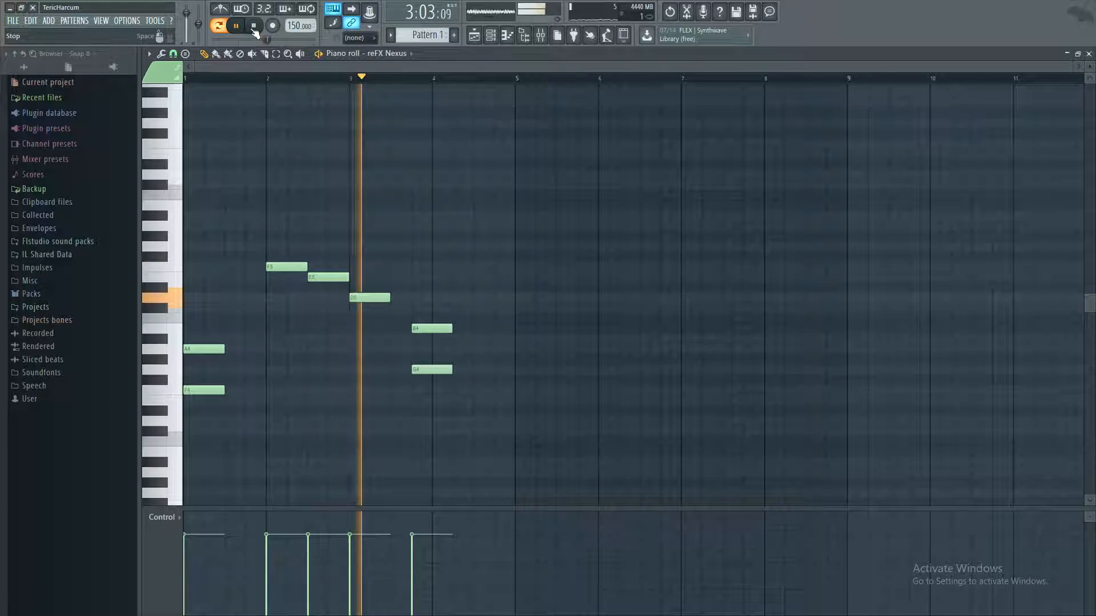
pyautogui.click(254, 27)
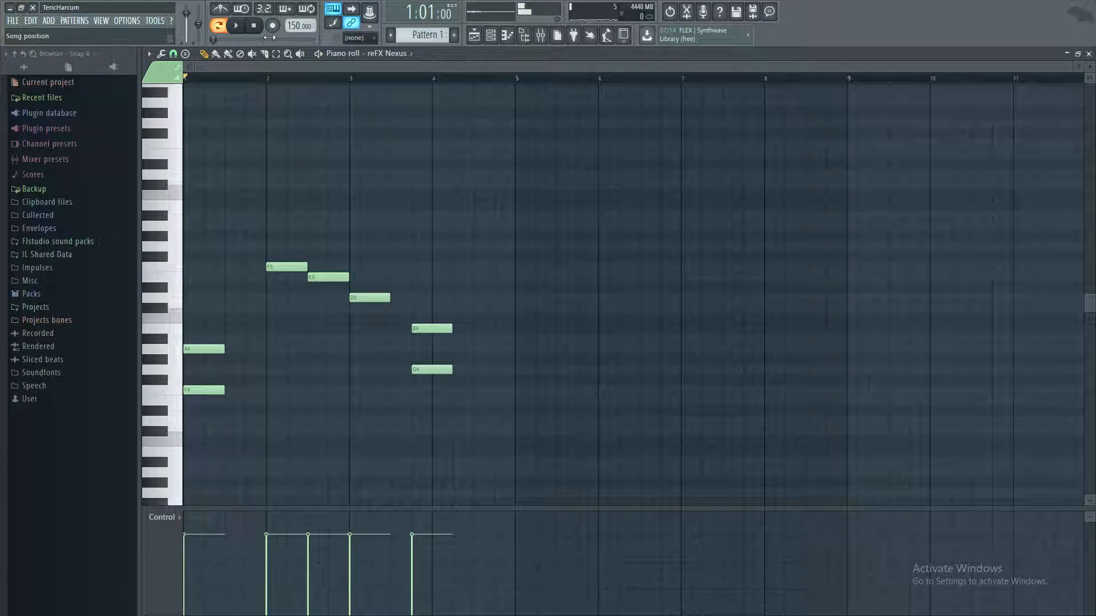
# Step: Move the F5 note earlier to step 11 of bar 1, check its timing in playback and shorten it to six steps
pyautogui.moveTo(281, 267)
pyautogui.mouseDown()
pyautogui.moveTo(242, 266)
pyautogui.moveTo(272, 267)
pyautogui.moveTo(260, 266)
pyautogui.mouseUp()
pyautogui.press('space')
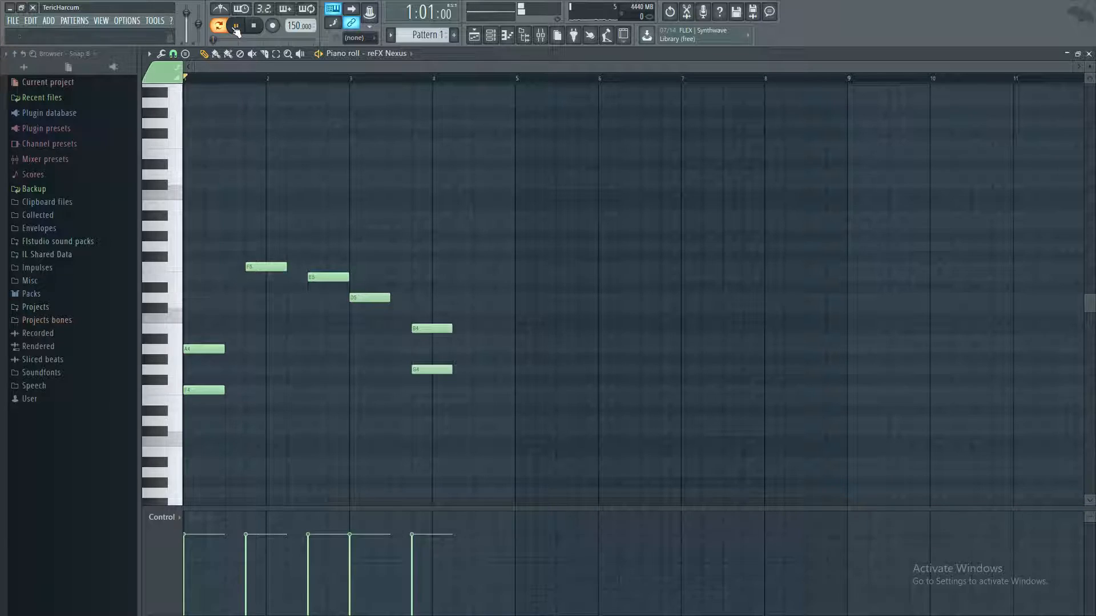
pyautogui.click(255, 27)
pyautogui.moveTo(259, 266); pyautogui.dragTo(248, 265)
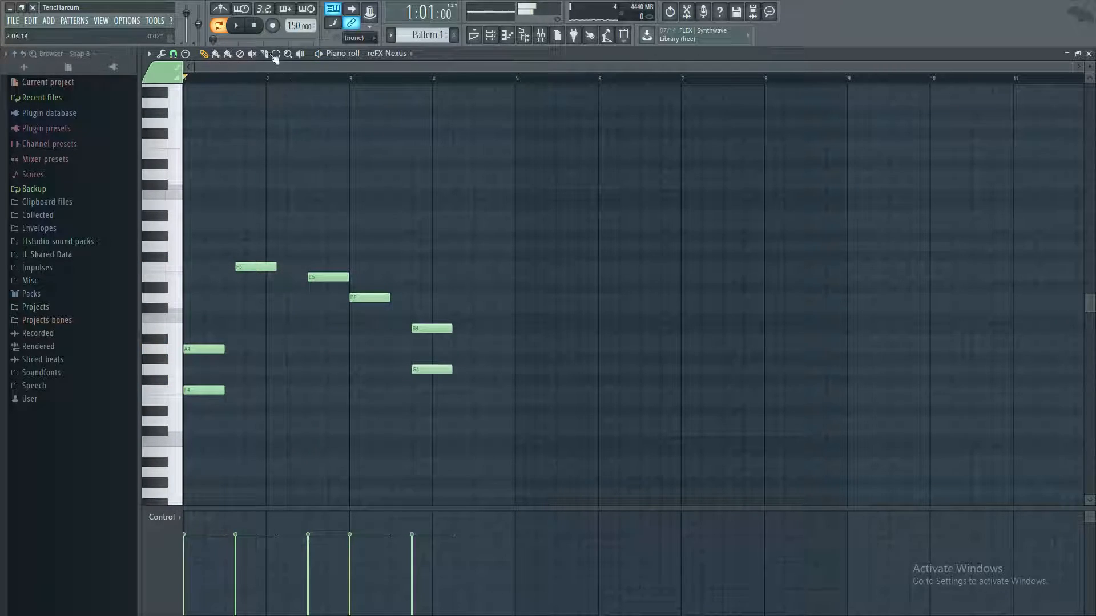
pyautogui.press('space')
pyautogui.press('space')
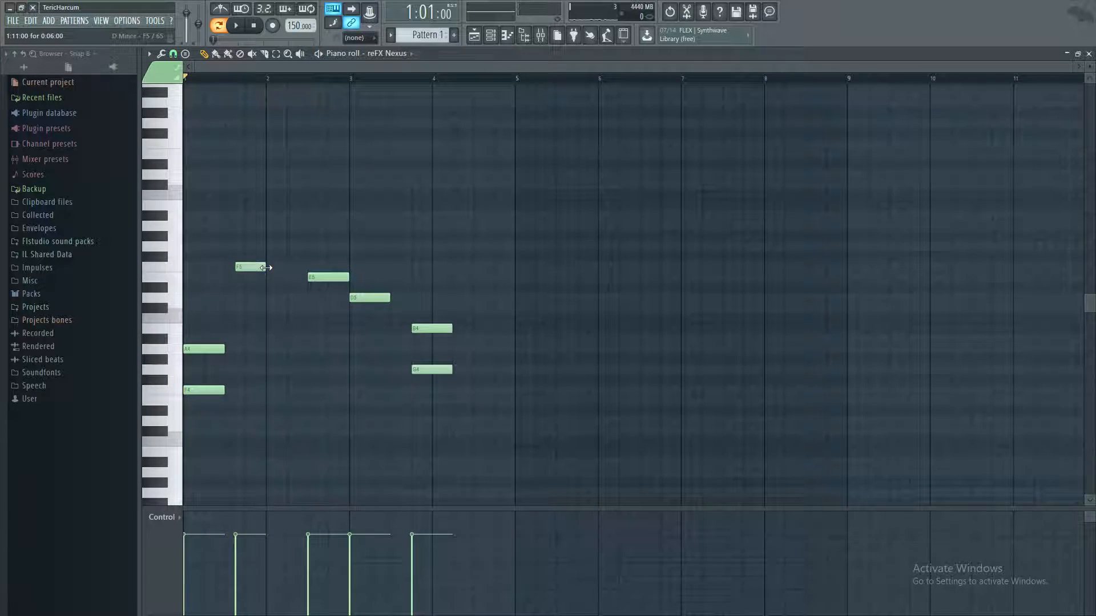
# Step: Place the E5 note at the start of bar 2 with a six-step length, and delete the D5 note at bar 3
pyautogui.moveTo(331, 278); pyautogui.dragTo(290, 278)
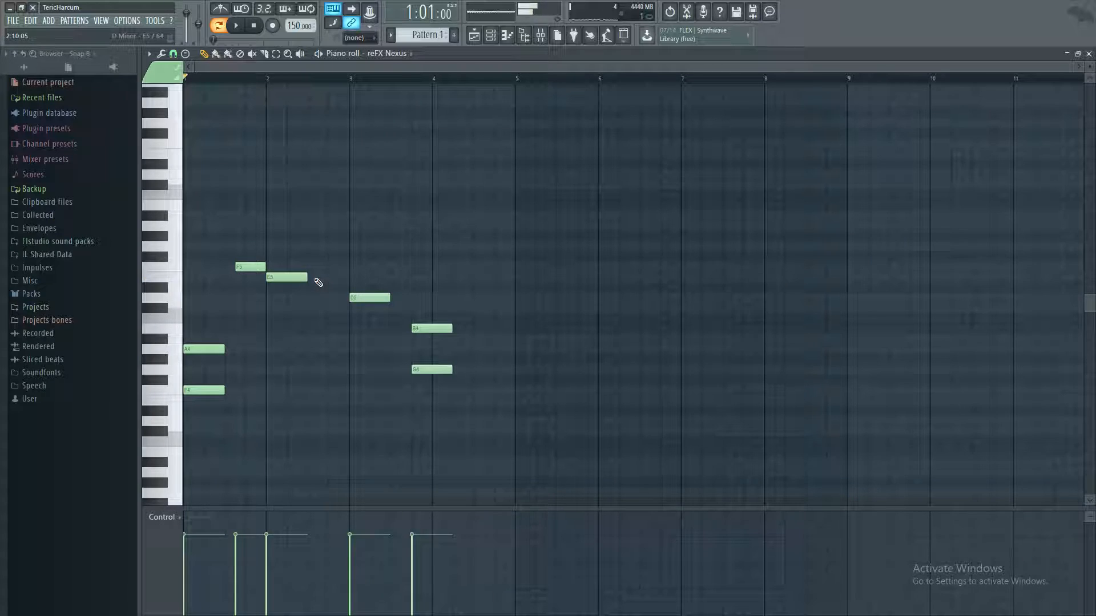
pyautogui.rightClick(286, 278)
pyautogui.click(269, 278)
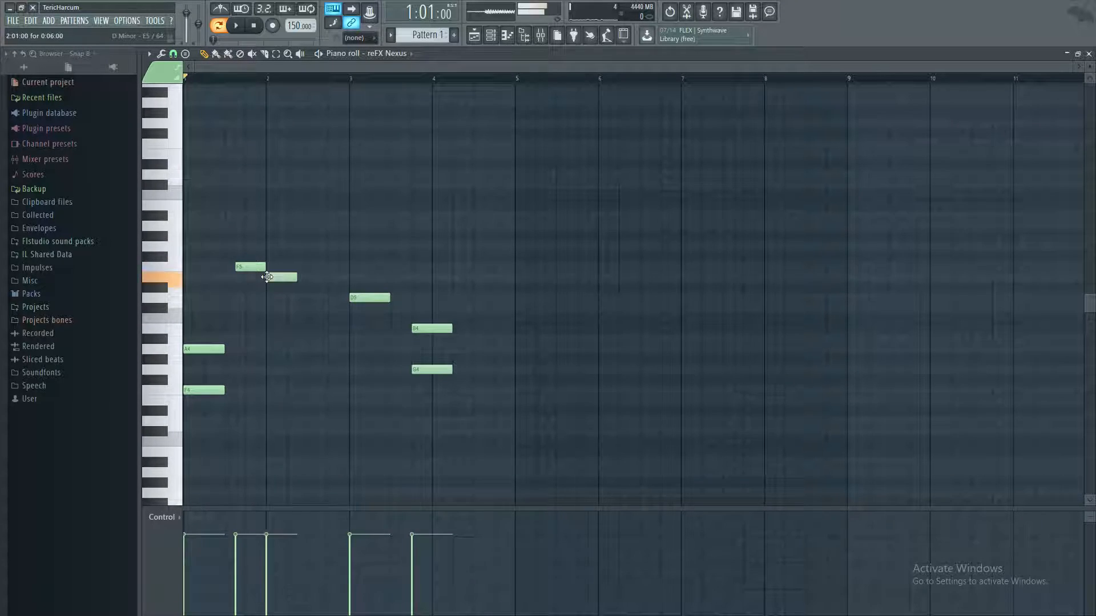
pyautogui.rightClick(363, 298)
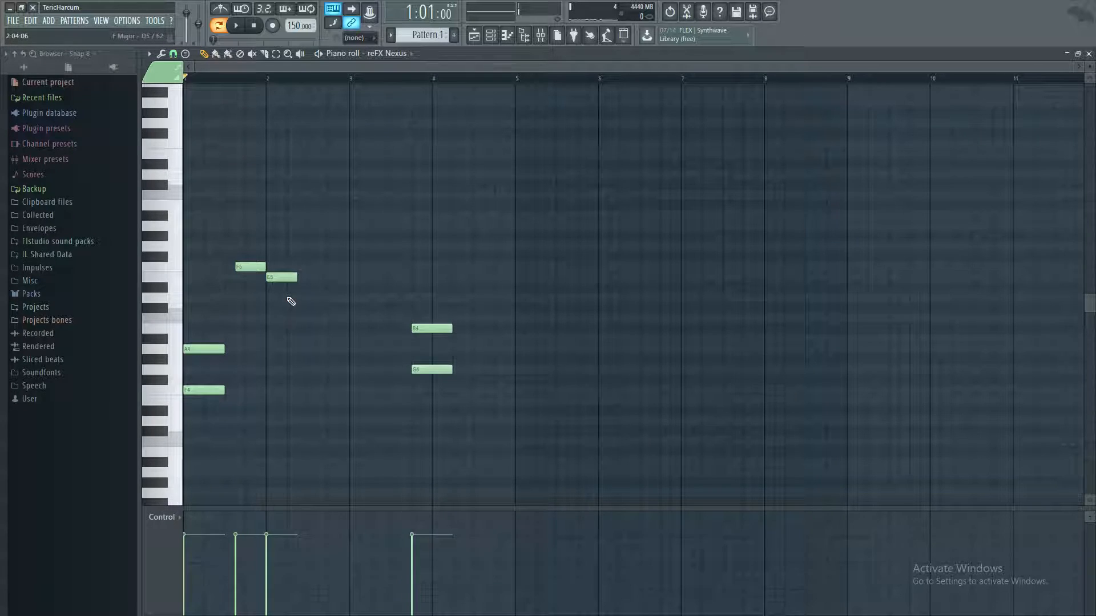
# Step: Add a D5 note directly after the E5 note and play the pattern back
pyautogui.click(303, 297)
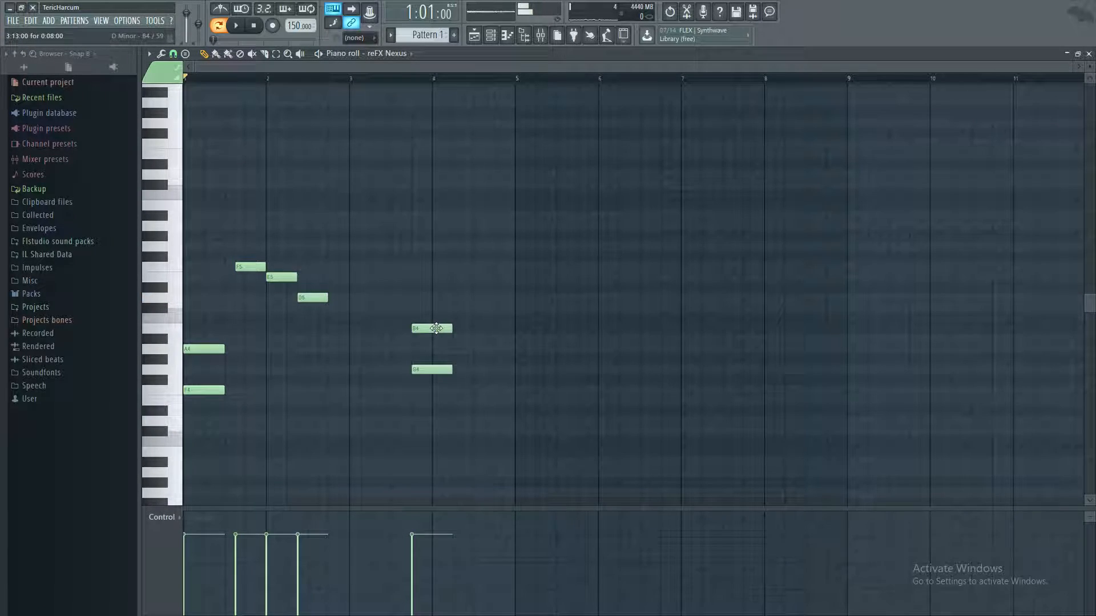
pyautogui.click(236, 25)
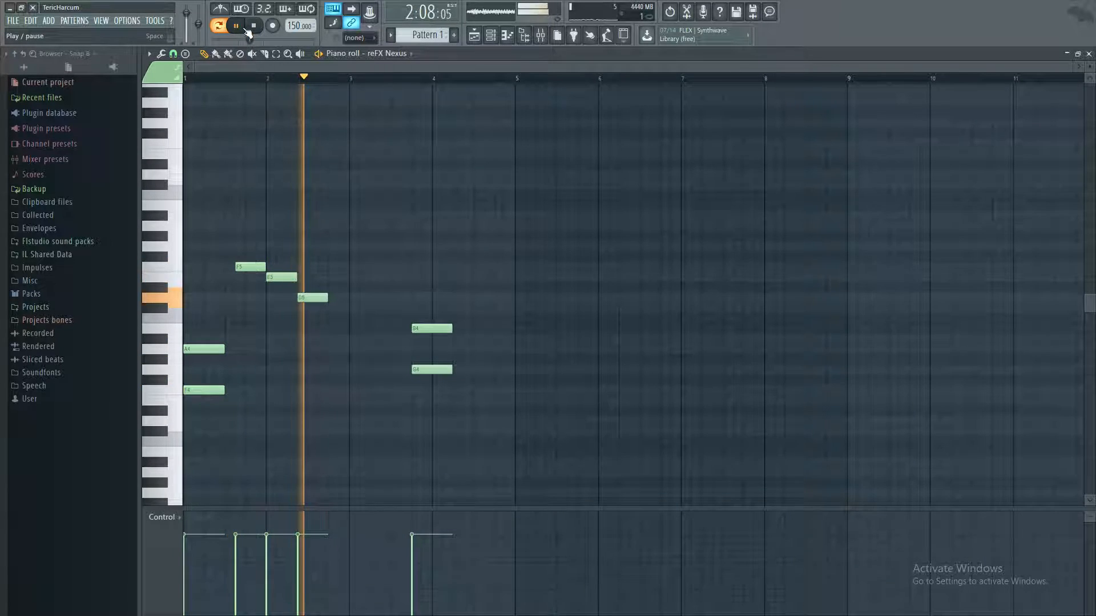
pyautogui.click(254, 28)
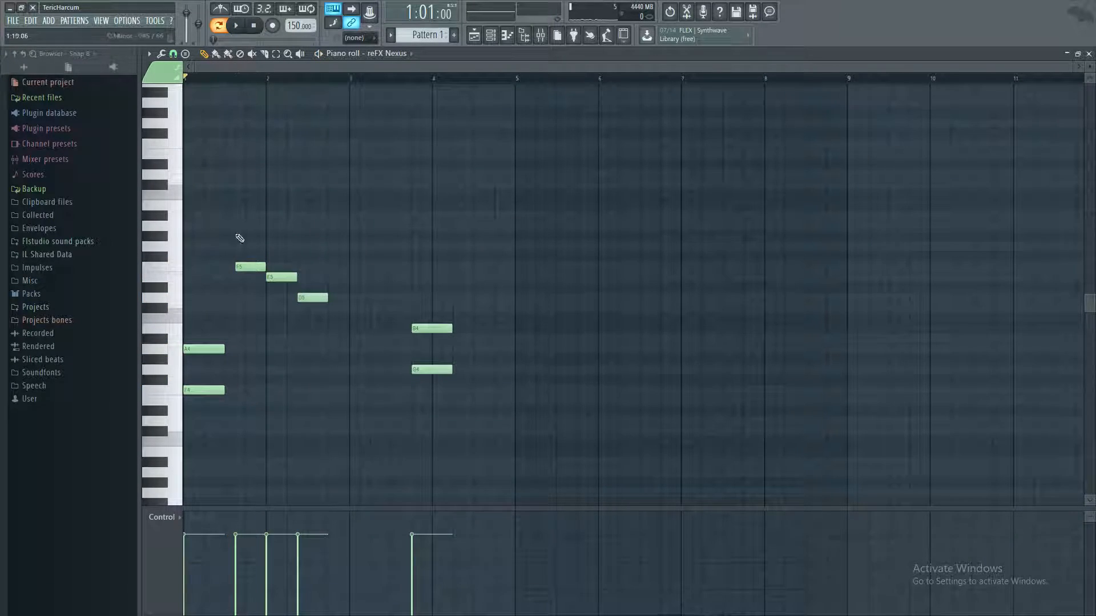
# Step: Shift the E5 note two steps earlier and the D5 note four steps earlier, checking the timing by playback
pyautogui.moveTo(278, 278); pyautogui.dragTo(268, 278)
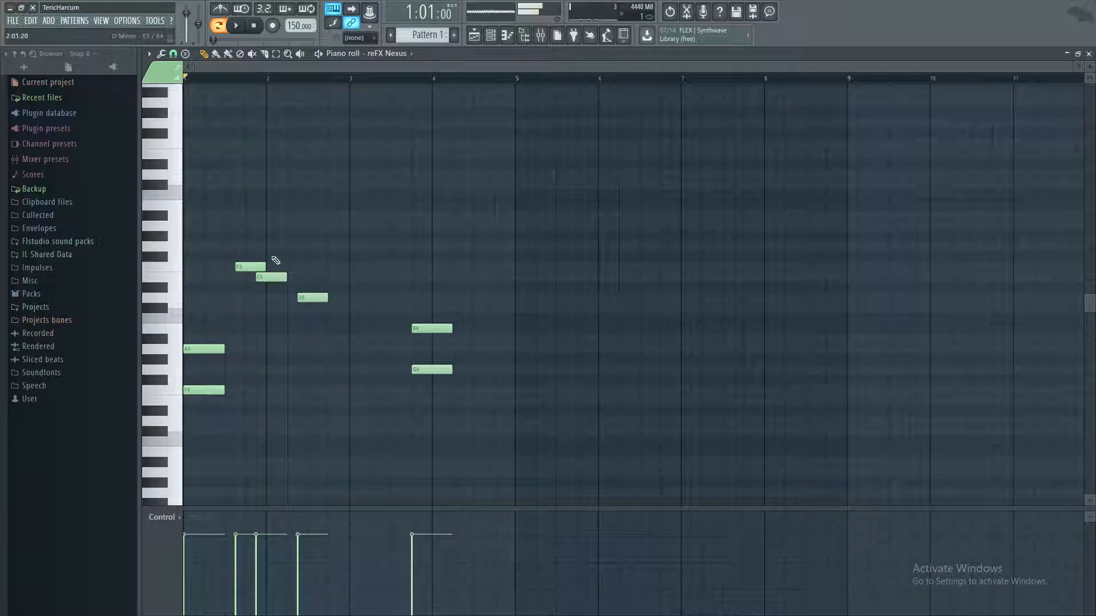
pyautogui.click(243, 25)
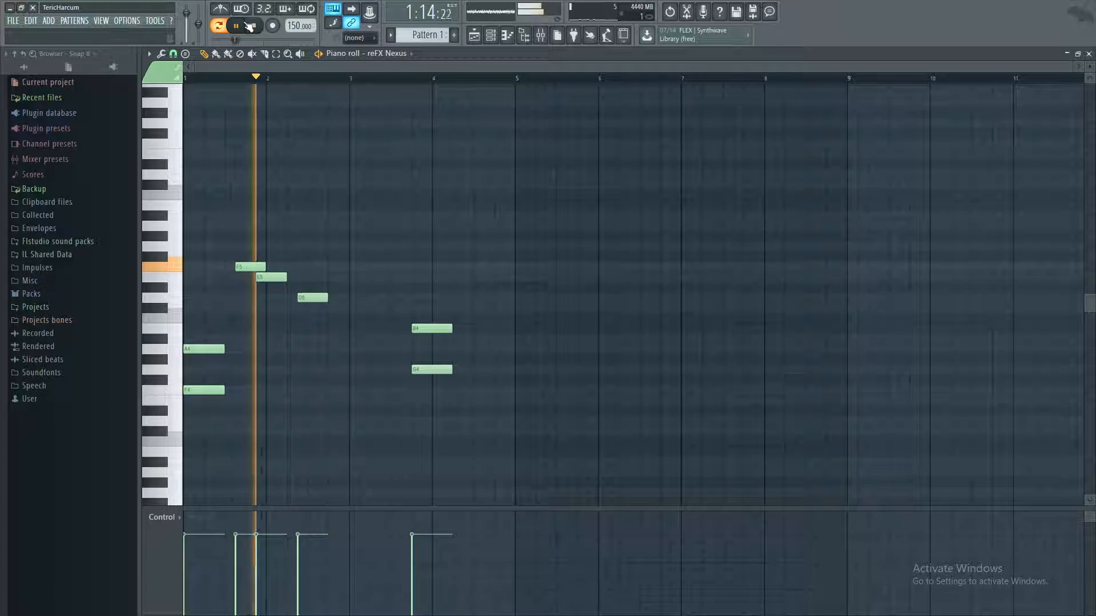
pyautogui.click(243, 25)
pyautogui.moveTo(312, 295); pyautogui.dragTo(291, 292)
pyautogui.click(258, 28)
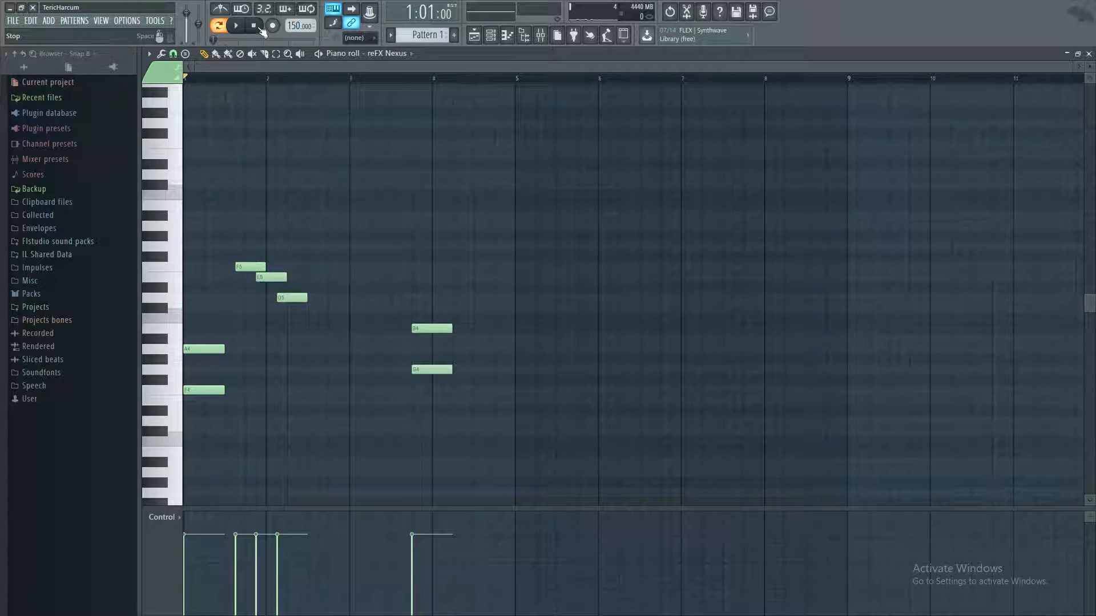
# Step: Play the pattern several times, with the metronome on at the end, to judge the timing of the descending notes
pyautogui.click(234, 26)
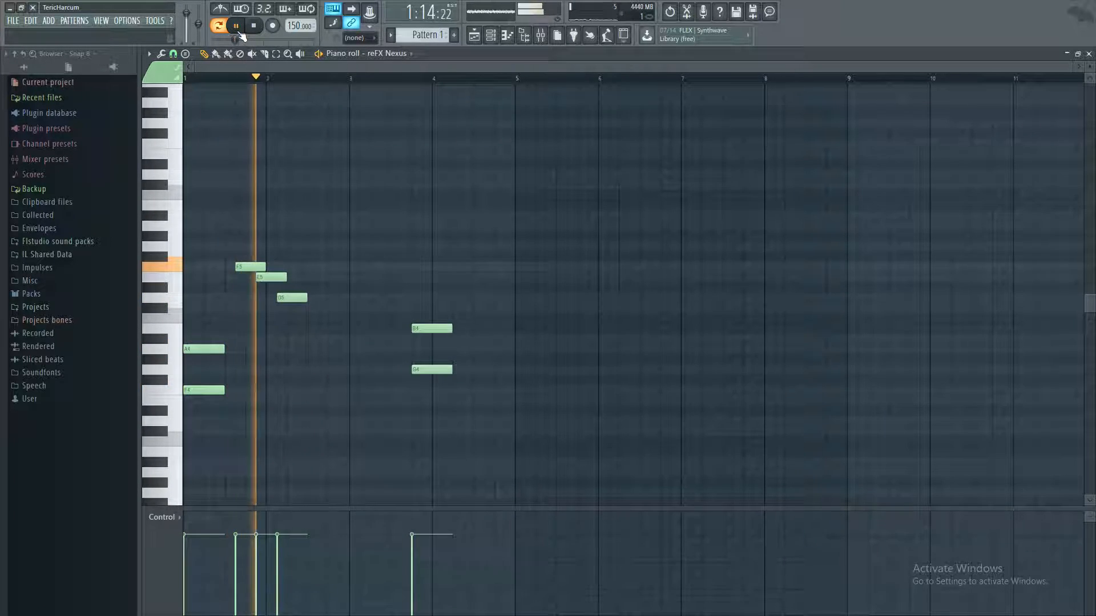
pyautogui.press('space')
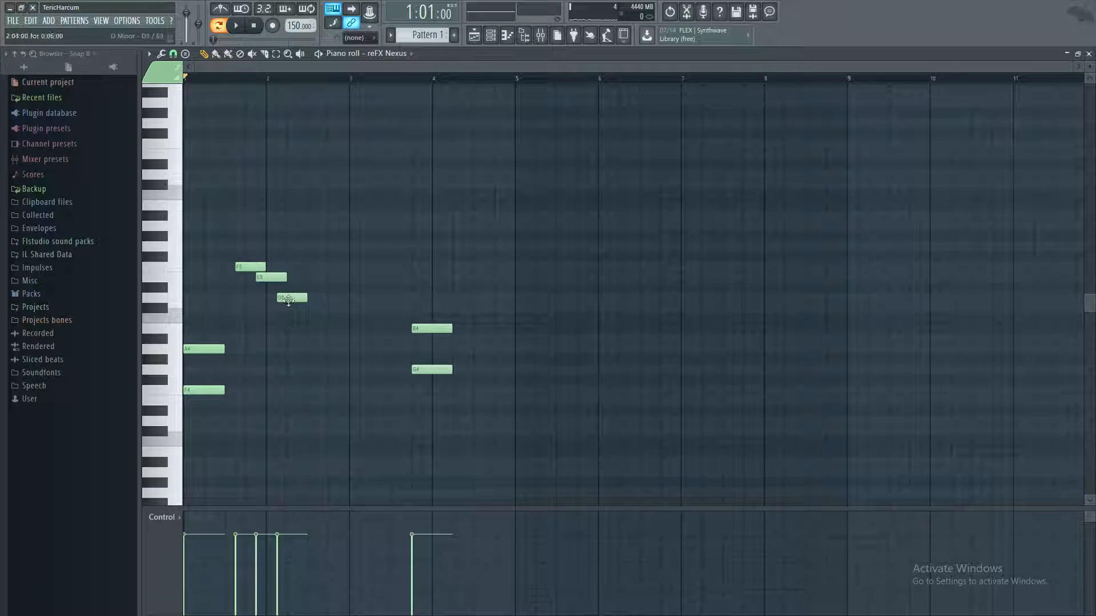
pyautogui.click(238, 26)
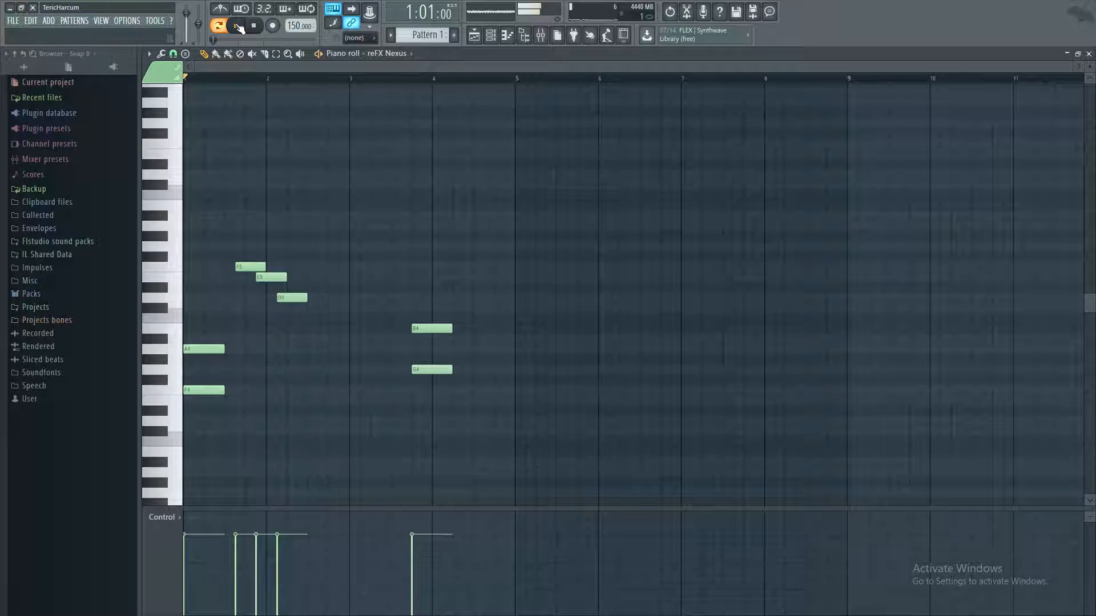
pyautogui.press('space')
pyautogui.press('space')
pyautogui.press('space')
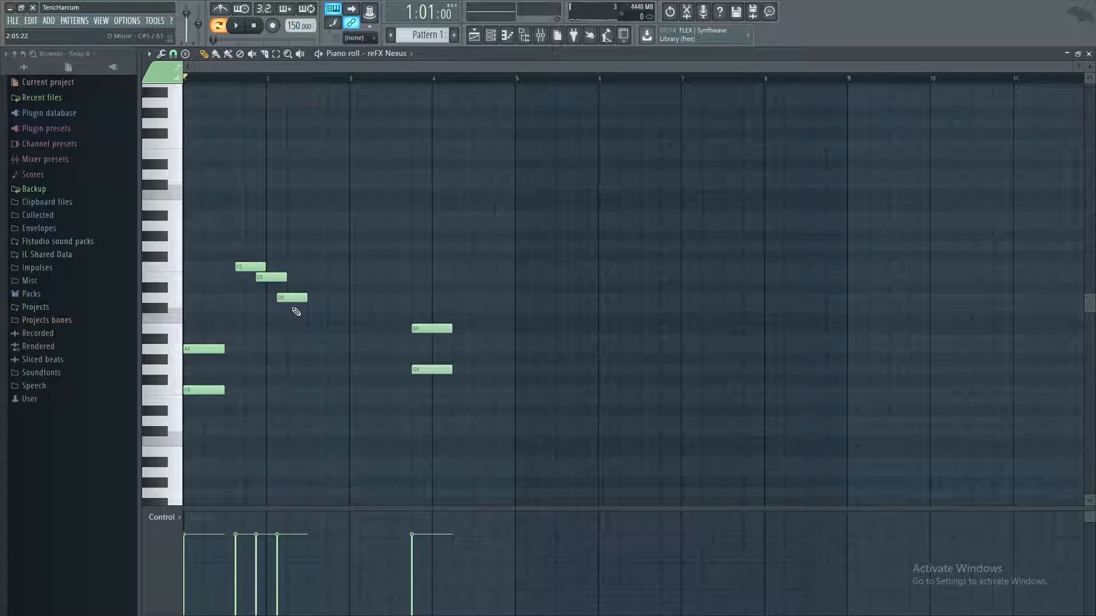
pyautogui.press('space')
pyautogui.click(233, 25)
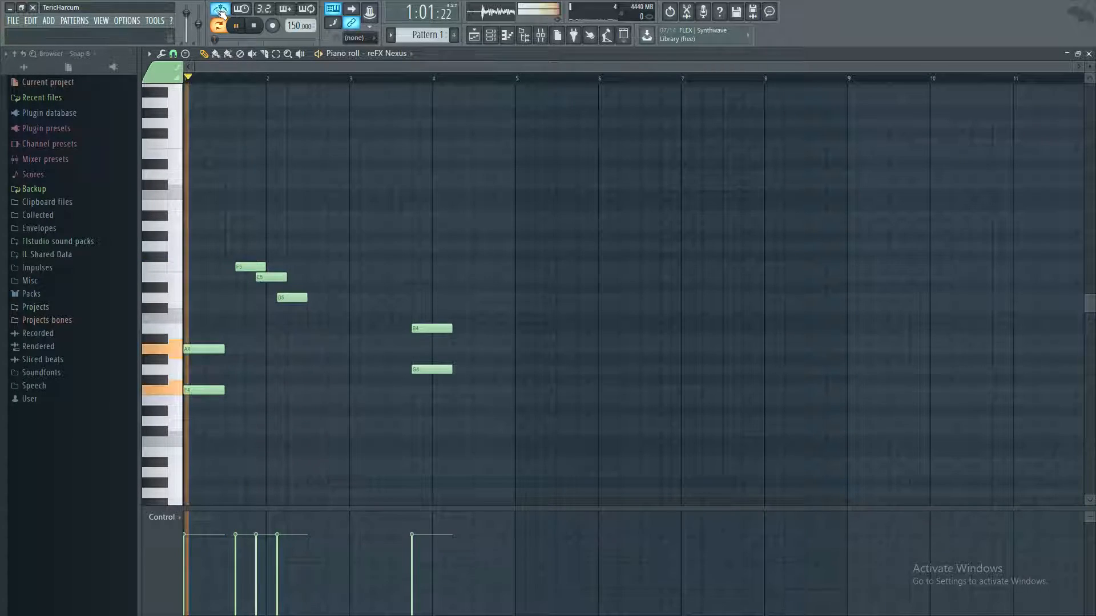
pyautogui.click(233, 25)
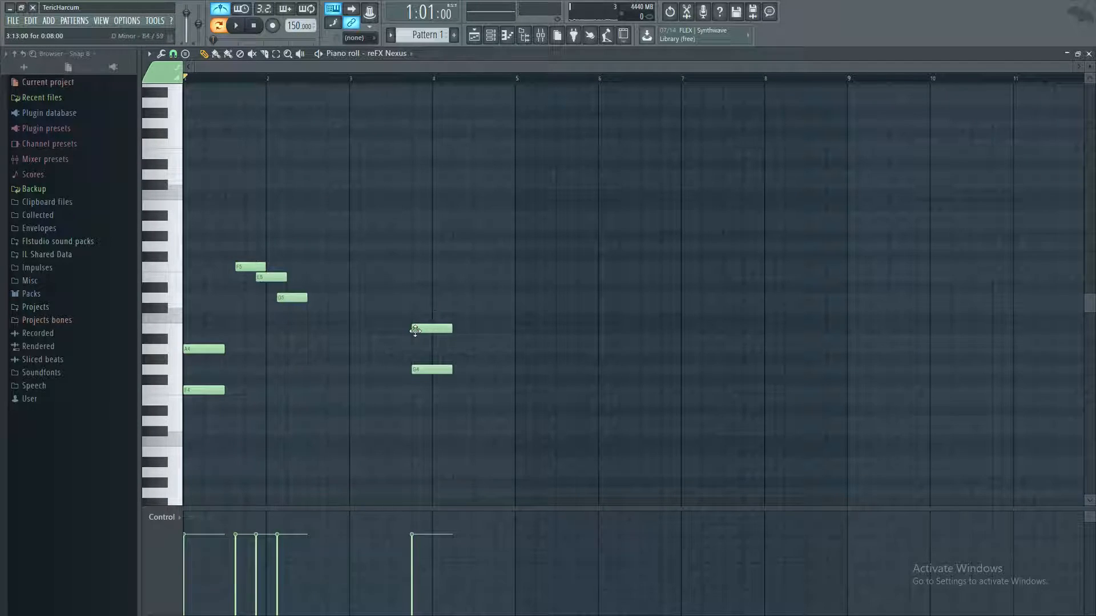
# Step: Move the B4 and G4 chord notes earlier so that both start at bar 2, step 7
pyautogui.moveTo(427, 328); pyautogui.dragTo(323, 330)
pyautogui.moveTo(422, 370); pyautogui.dragTo(319, 371)
pyautogui.press('space')
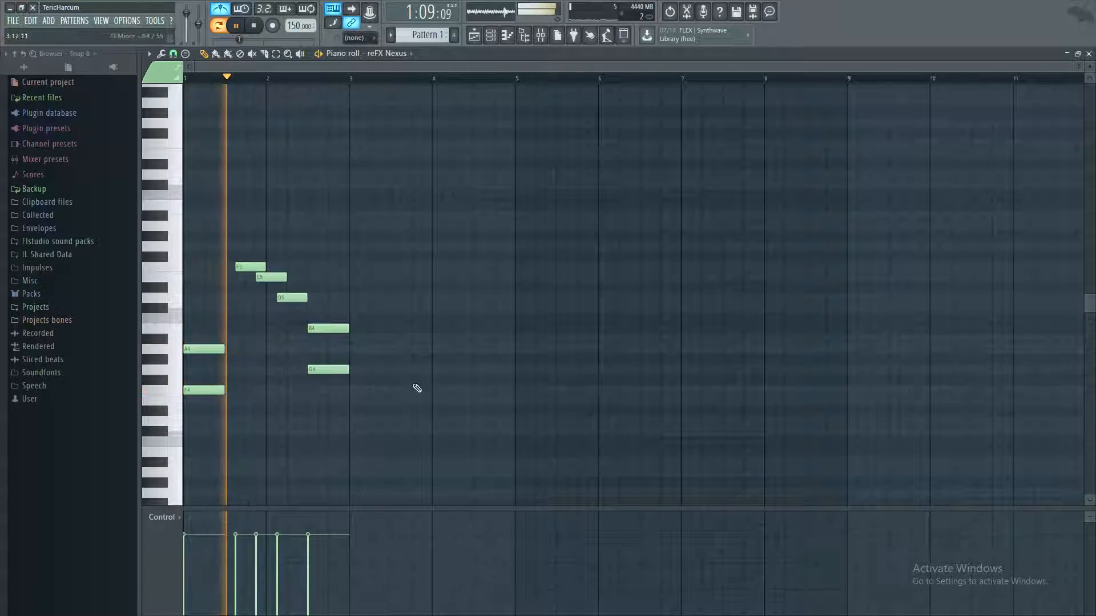
pyautogui.press('space')
pyautogui.moveTo(321, 328); pyautogui.dragTo(311, 328)
pyautogui.moveTo(324, 369); pyautogui.dragTo(313, 367)
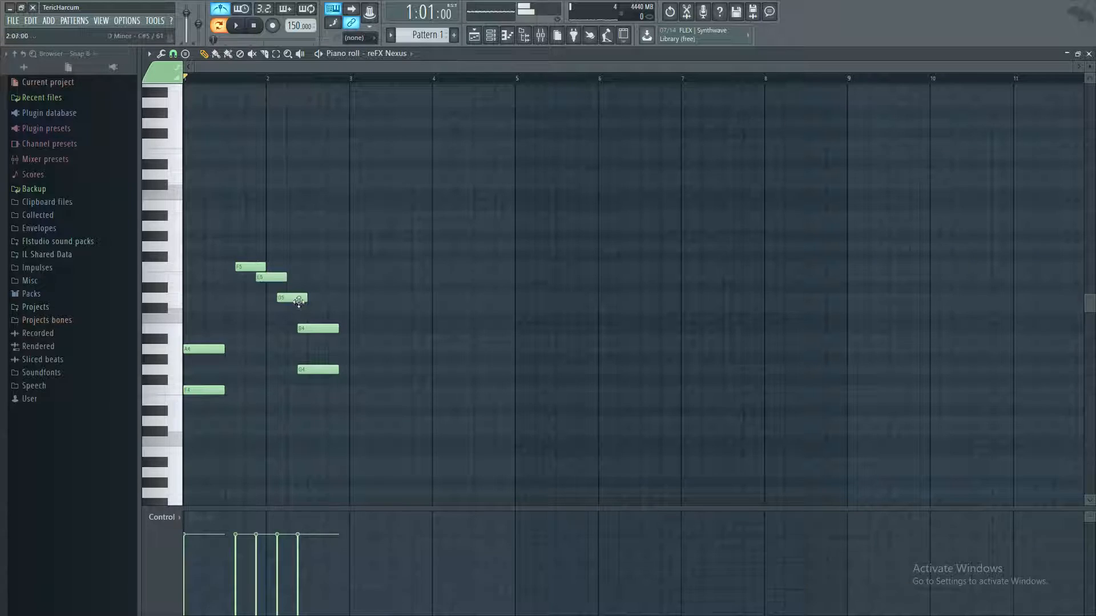
# Step: Shorten the D5, E5 and F5 notes to four steps each while listening to the pattern
pyautogui.press('space')
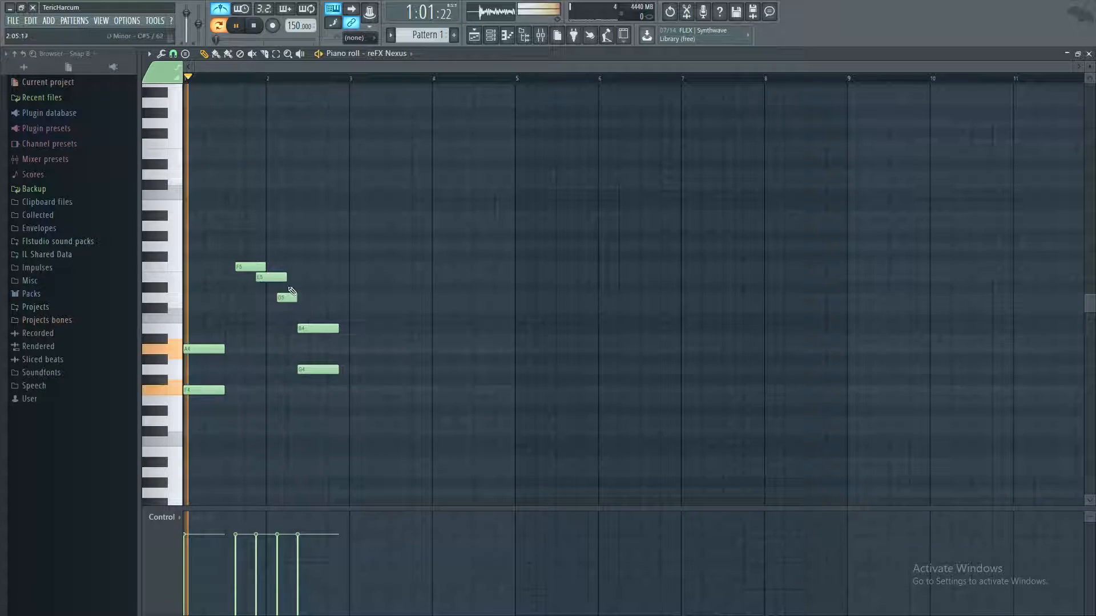
pyautogui.moveTo(286, 277); pyautogui.dragTo(273, 279)
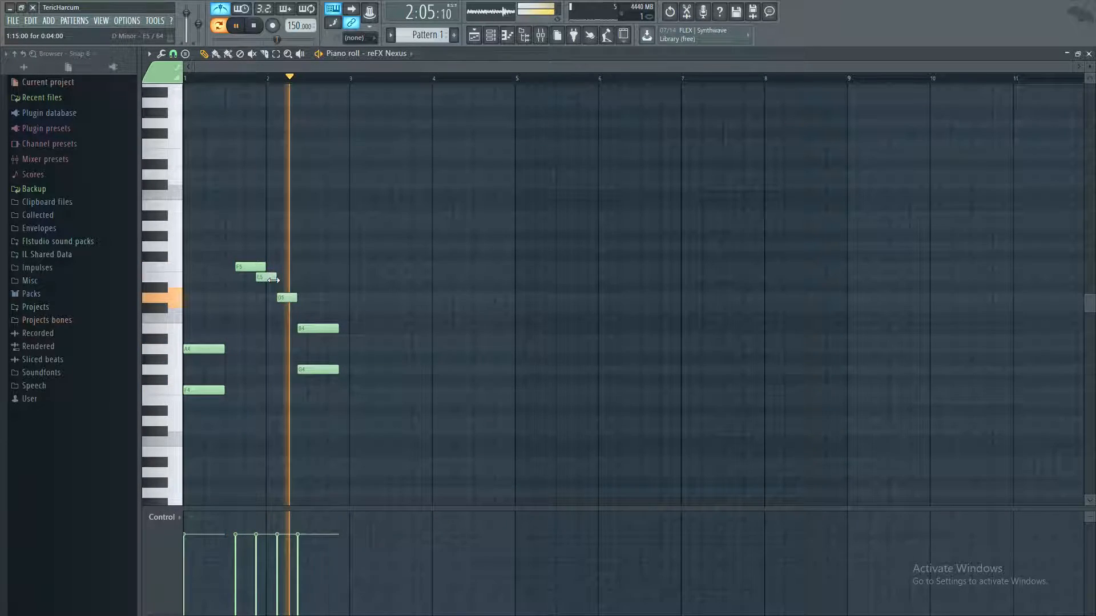
pyautogui.press('space')
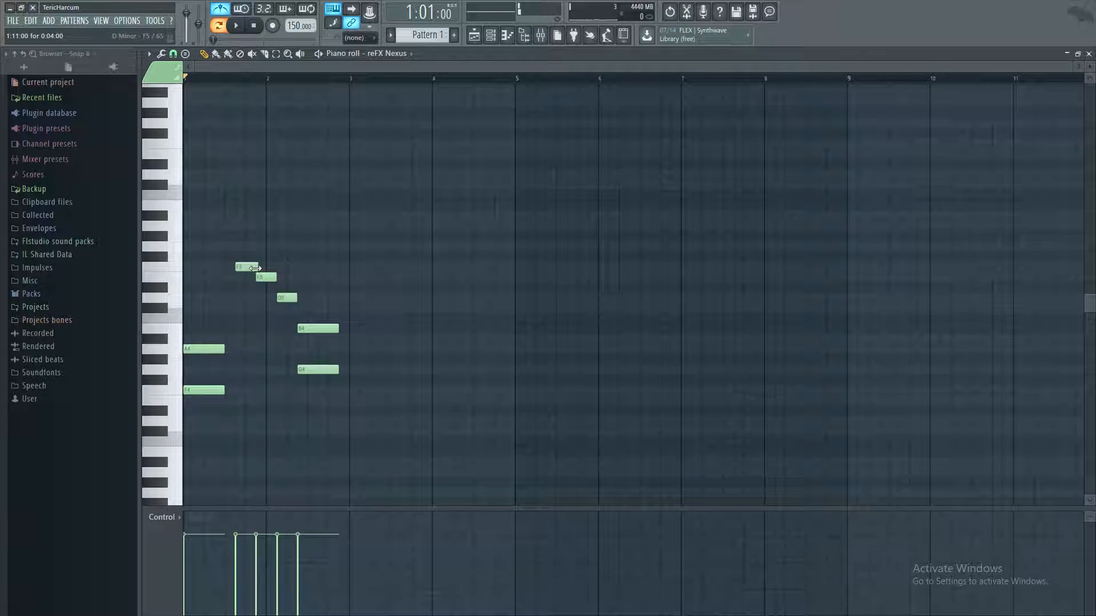
# Step: Replay the pattern without the metronome to review the shortened melody notes
pyautogui.press('space')
pyautogui.press('space')
pyautogui.press('space')
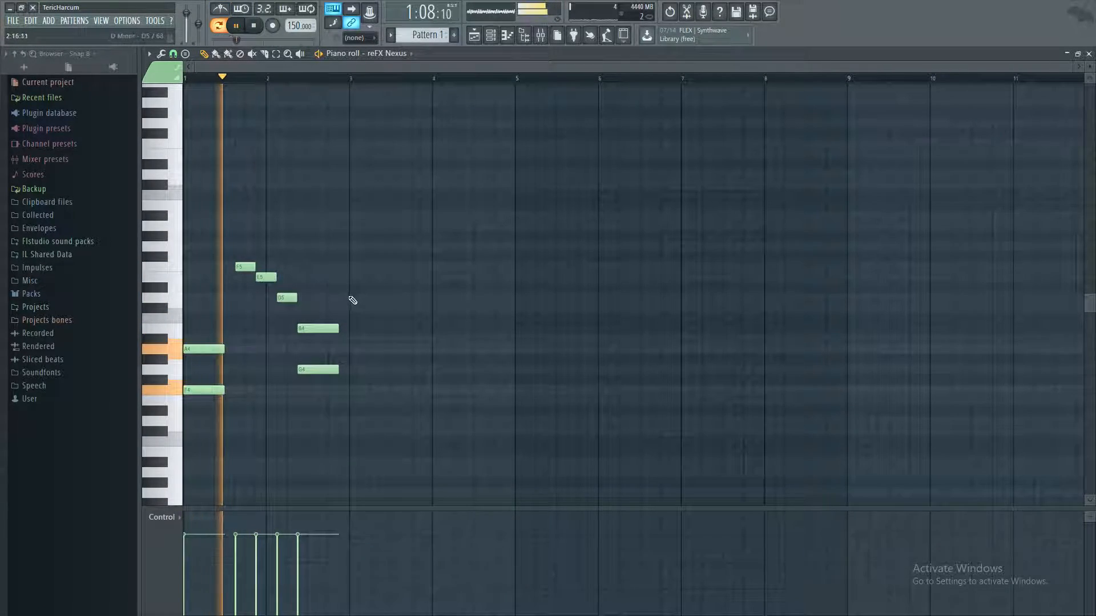
pyautogui.press('space')
pyautogui.press('space')
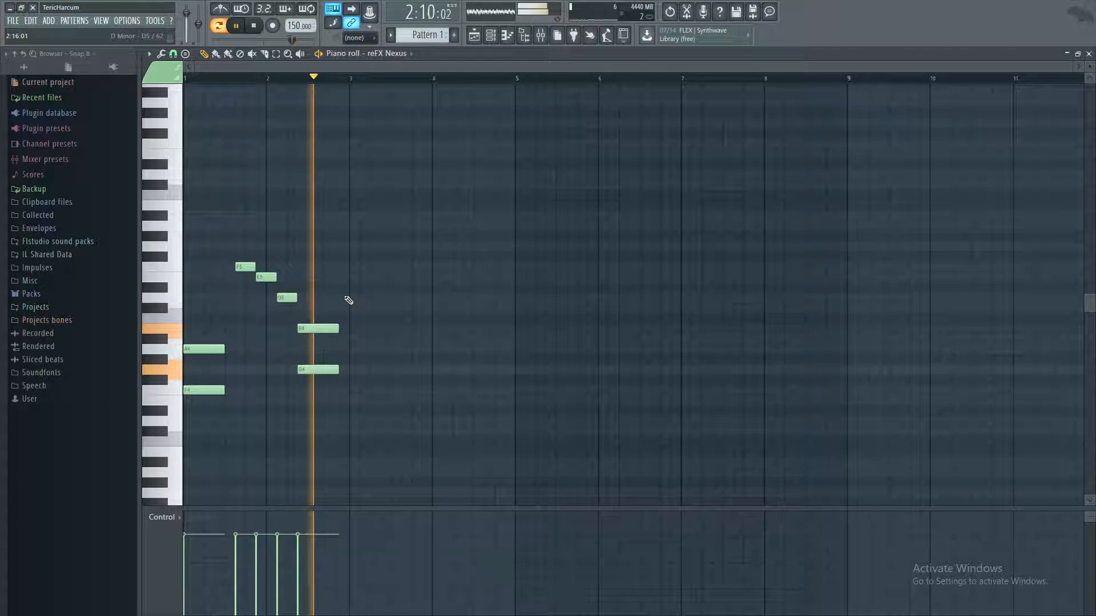
pyautogui.press('space')
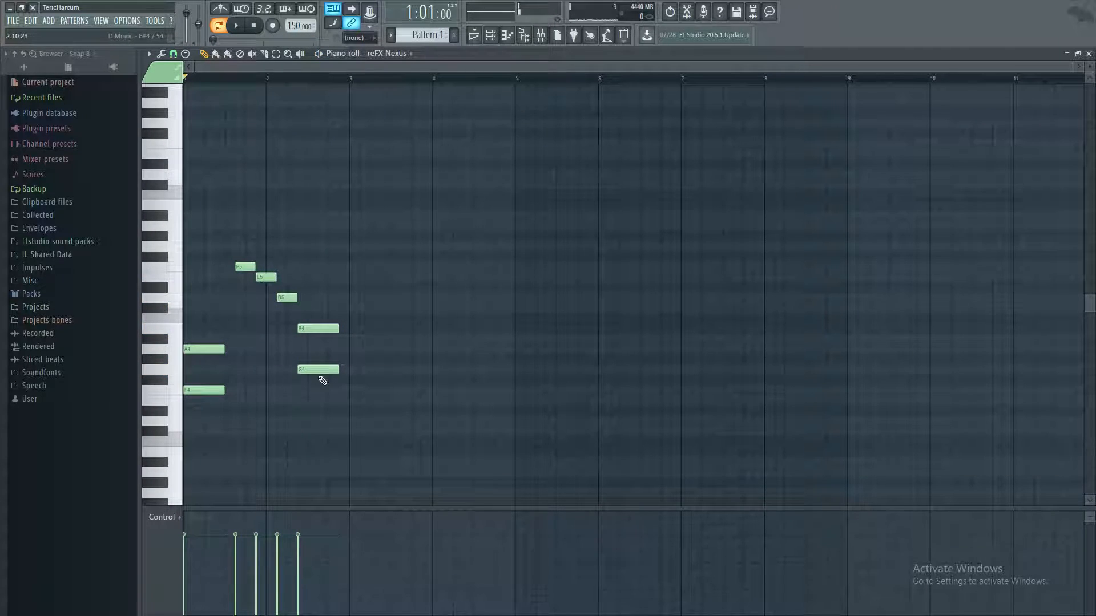
pyautogui.press('space')
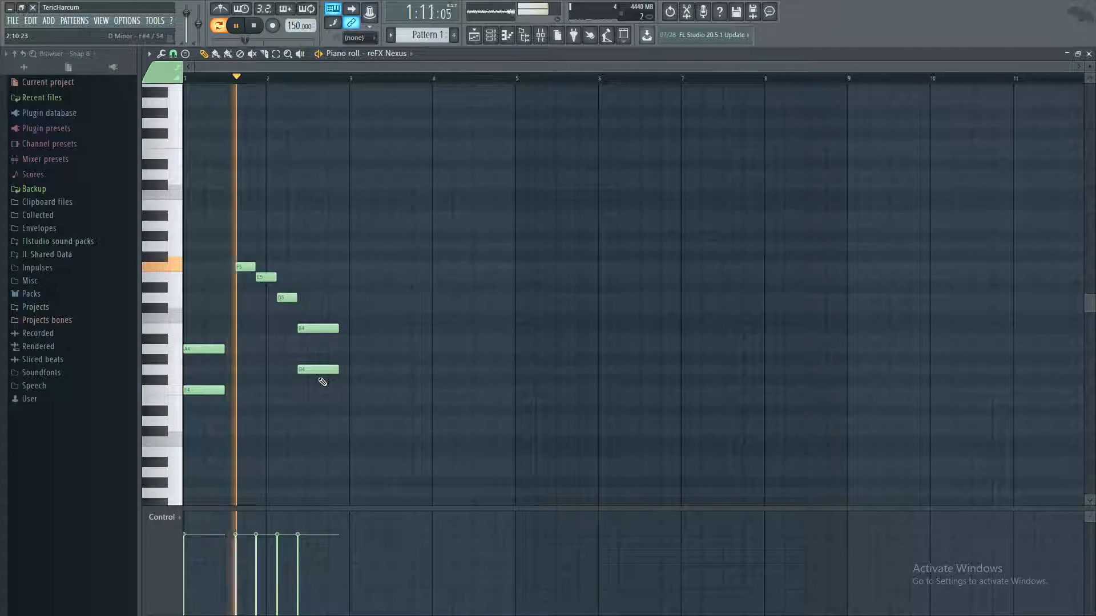
# Step: Lengthen the opening A4 and F4 notes to one full bar and play the result
pyautogui.press('space')
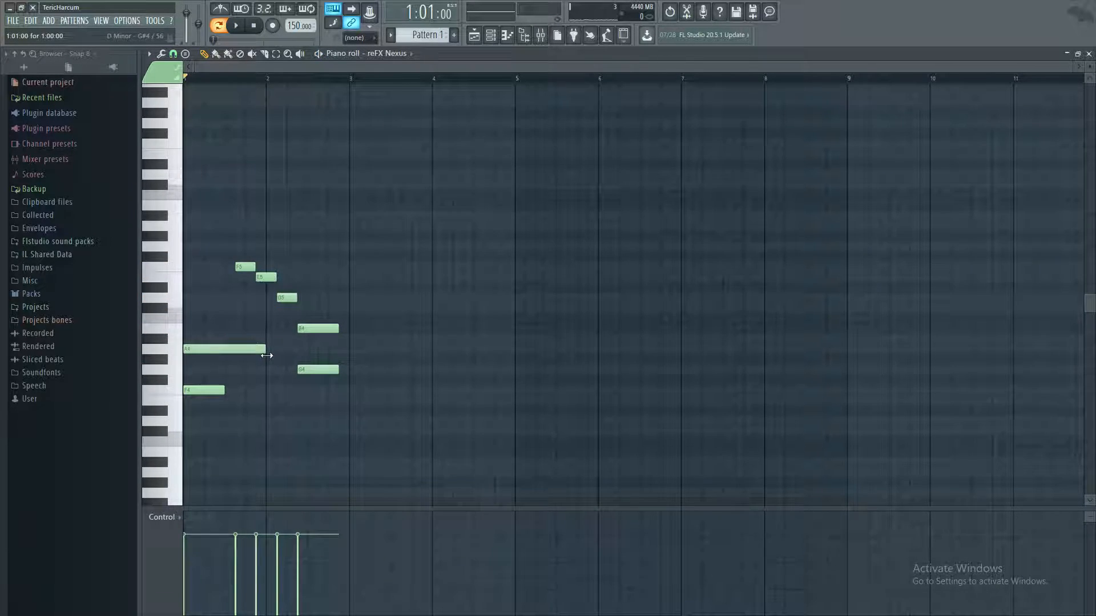
pyautogui.press('space')
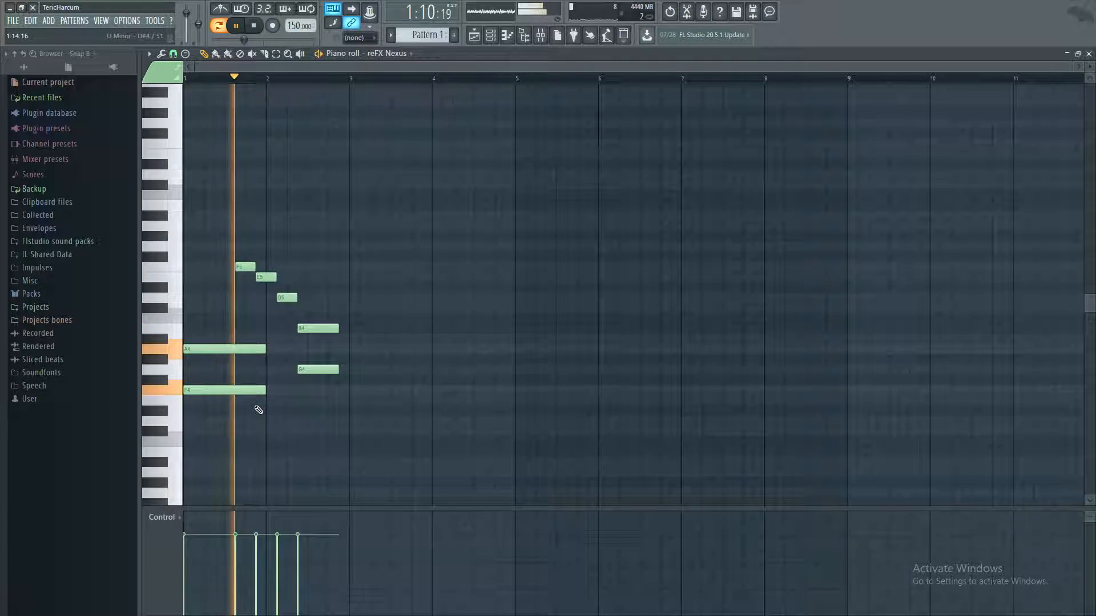
pyautogui.press('space')
# Step: Try a one-bar B4 and then an A#4 in place of the B4 note above G4
pyautogui.rightClick(301, 325)
pyautogui.click(302, 328)
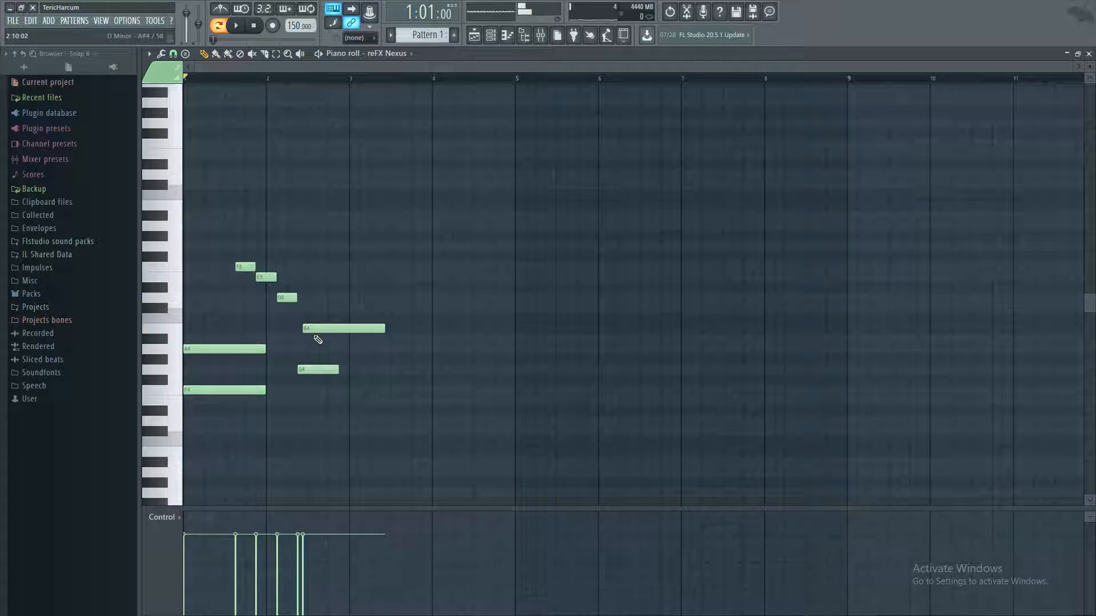
pyautogui.rightClick(317, 329)
pyautogui.click(298, 339)
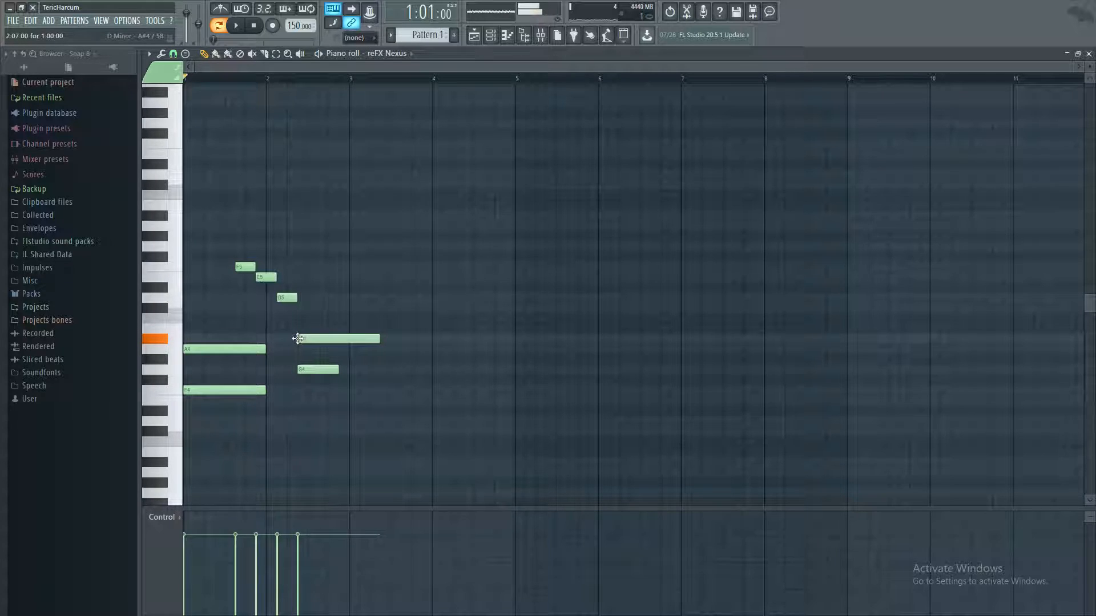
pyautogui.rightClick(301, 339)
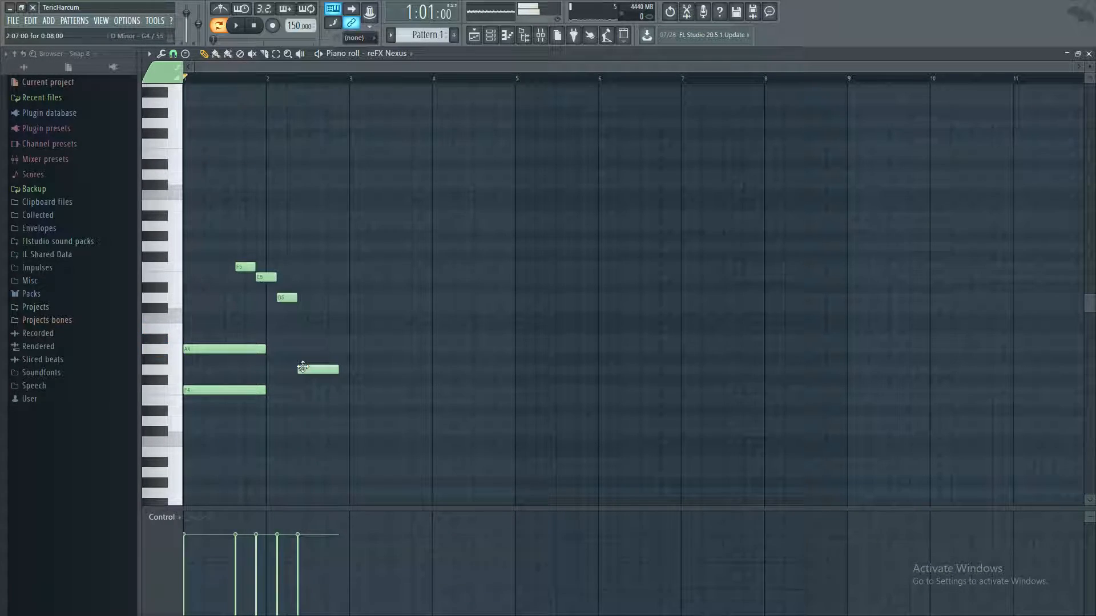
# Step: Rebuild the chord at bar 2, step 7 as B4 over G4, both six steps long, and play it back
pyautogui.click(299, 350)
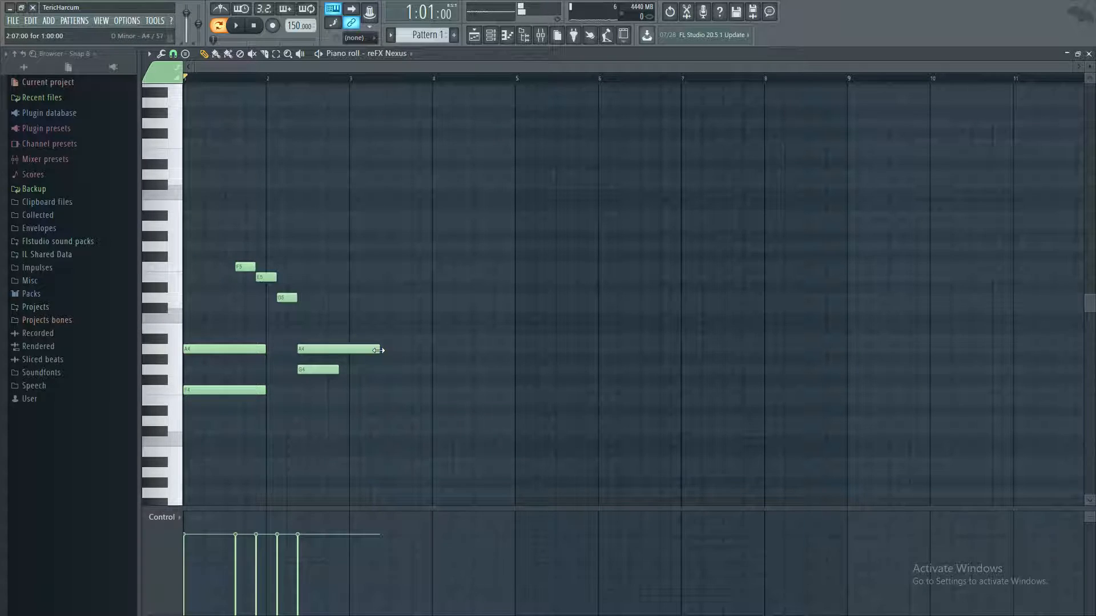
pyautogui.moveTo(379, 350); pyautogui.dragTo(329, 357)
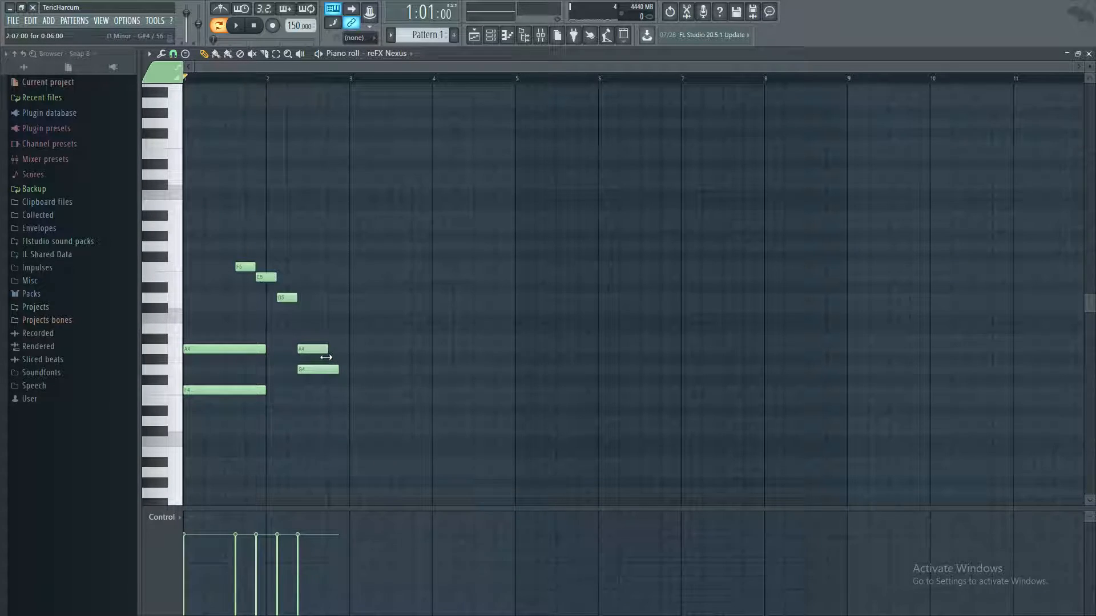
pyautogui.press('space')
pyautogui.press('space')
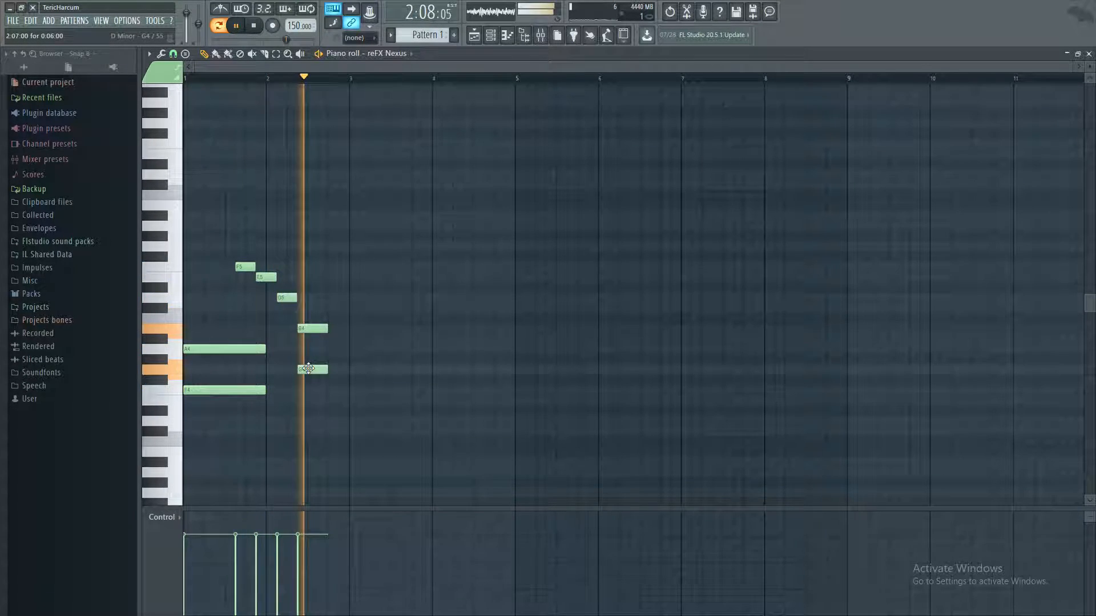
pyautogui.press('space')
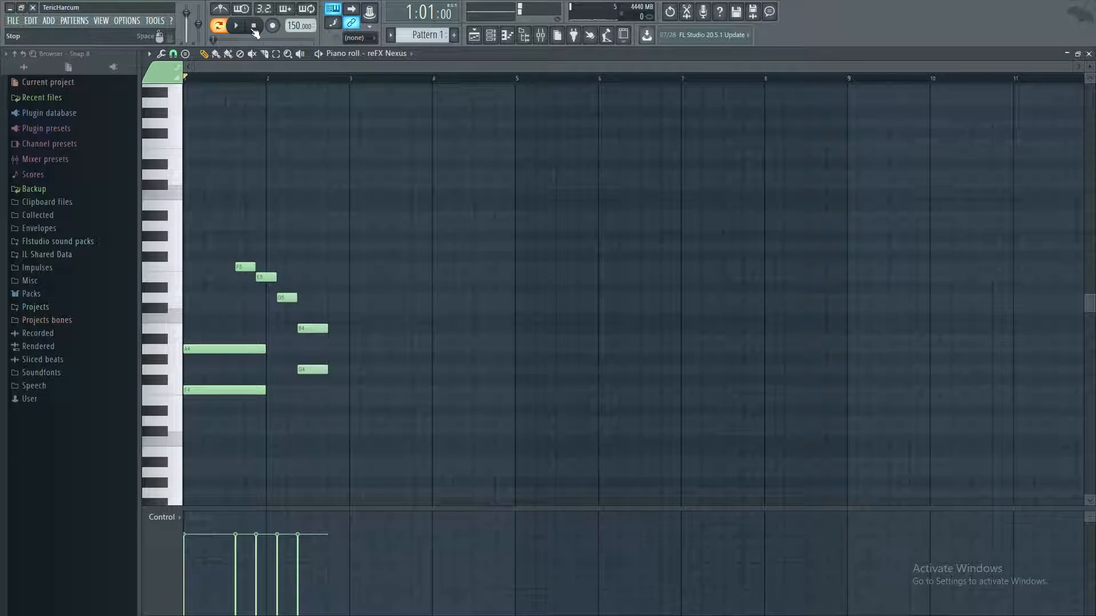
# Step: Set the project tempo to 120 BPM and play the pattern at that speed
pyautogui.rightClick(294, 29)
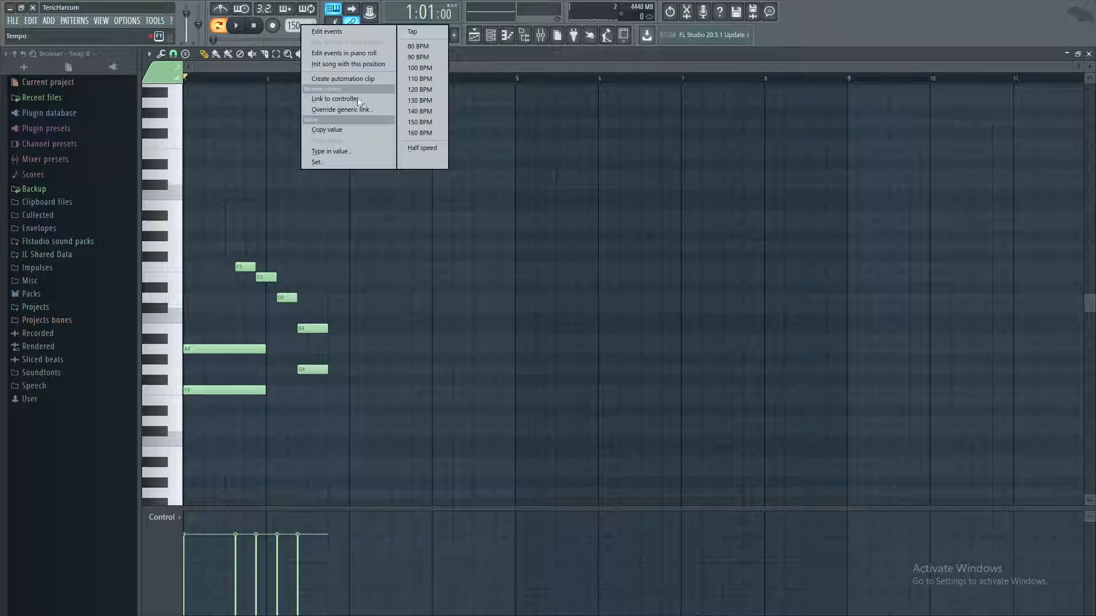
pyautogui.click(420, 91)
pyautogui.press('space')
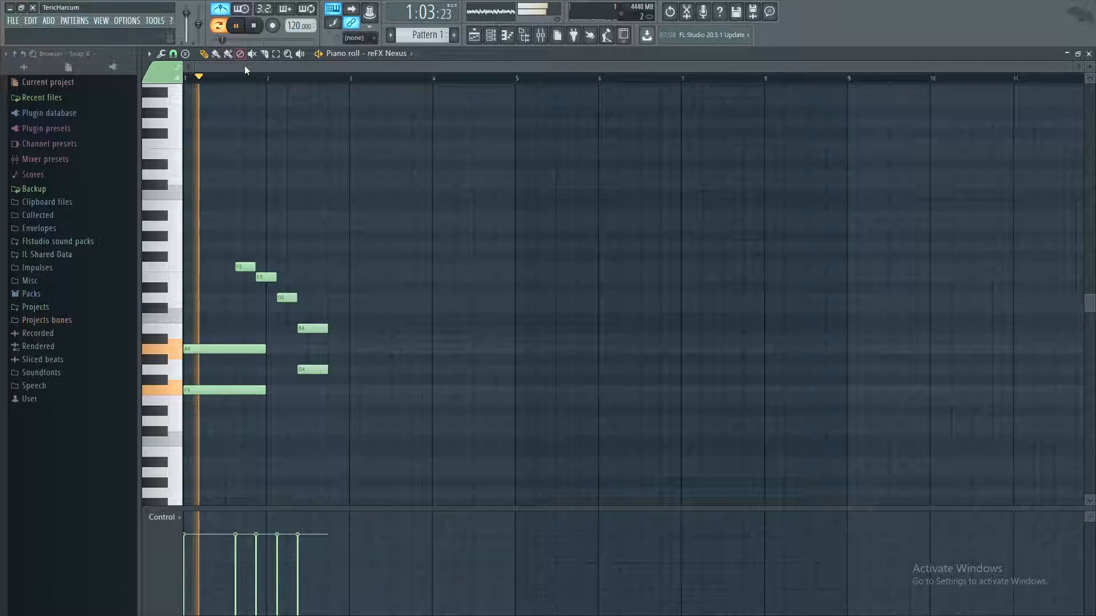
pyautogui.press('space')
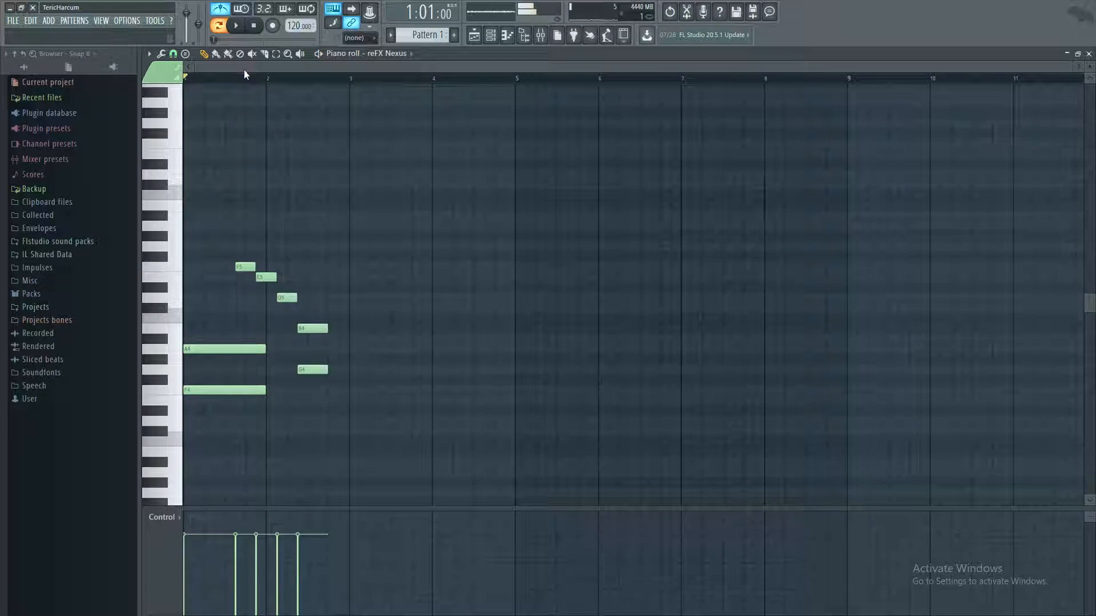
# Step: Set the project tempo to 160 BPM and play the pattern
pyautogui.rightClick(298, 26)
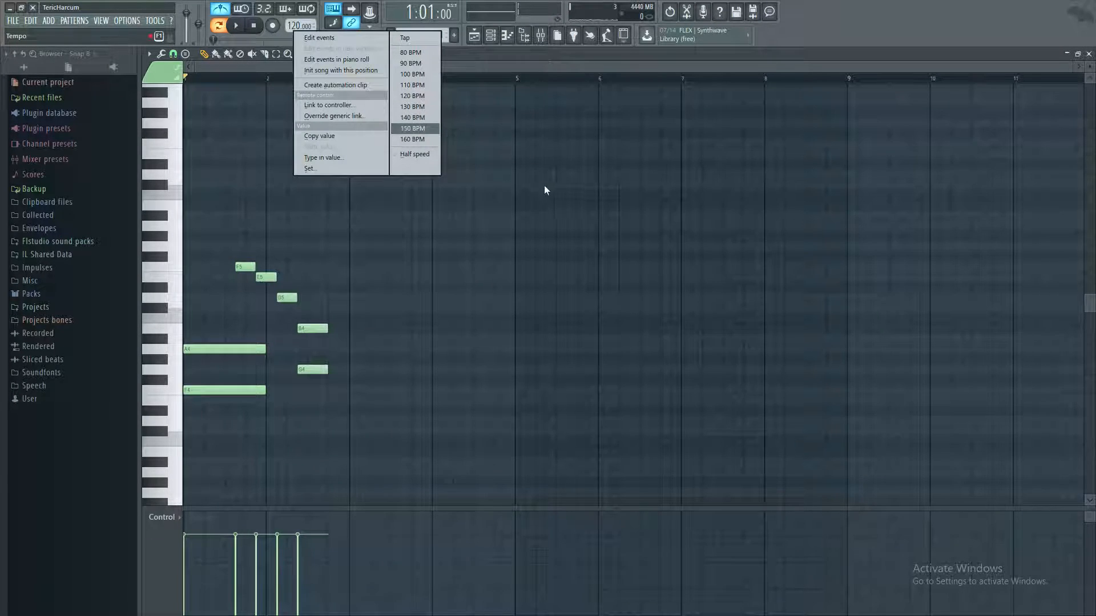
pyautogui.click(406, 143)
pyautogui.press('space')
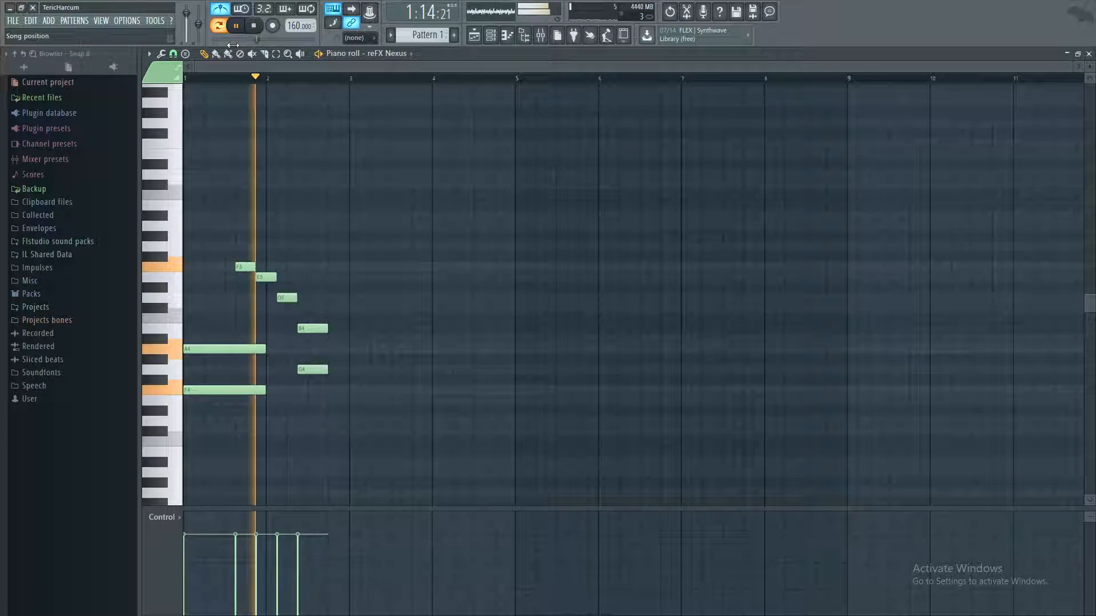
# Step: Set the project tempo to 150 BPM and play the pattern twice
pyautogui.press('space')
pyautogui.rightClick(298, 26)
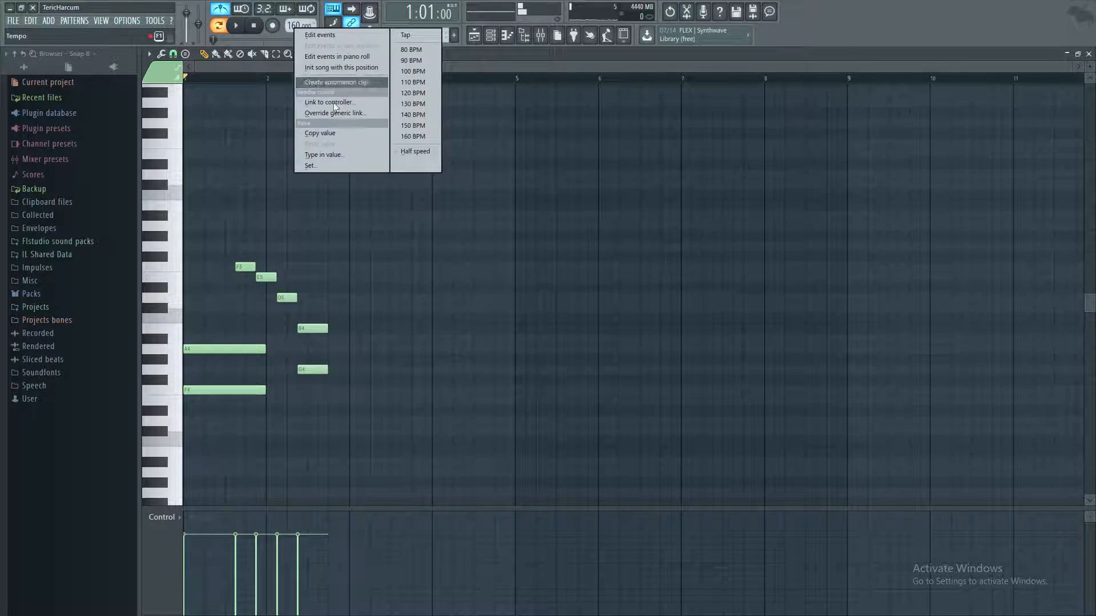
pyautogui.click(419, 125)
pyautogui.press('space')
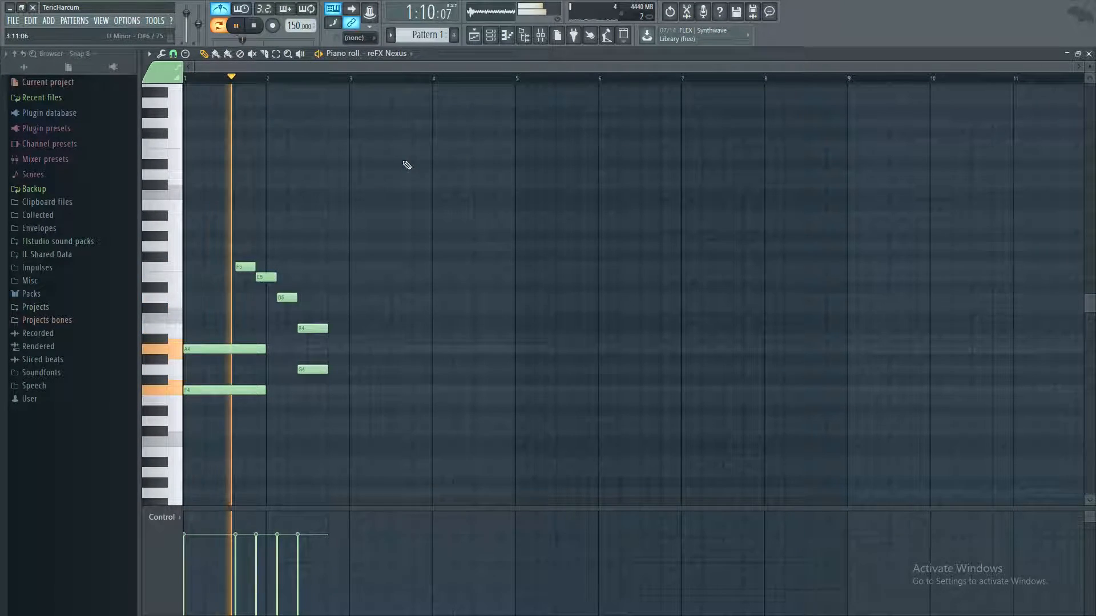
pyautogui.press('space')
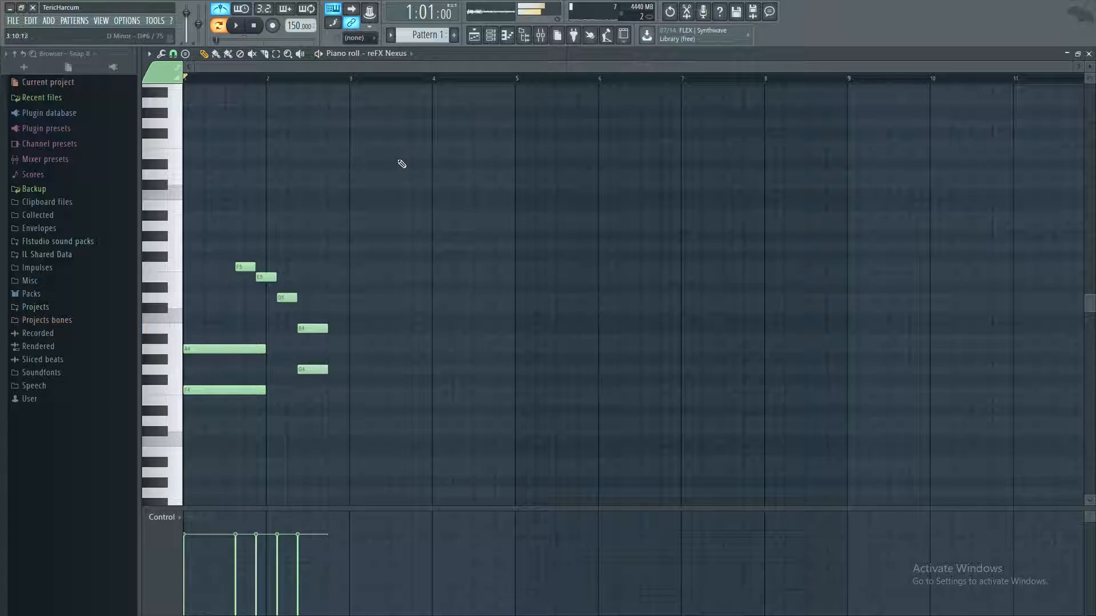
pyautogui.press('space')
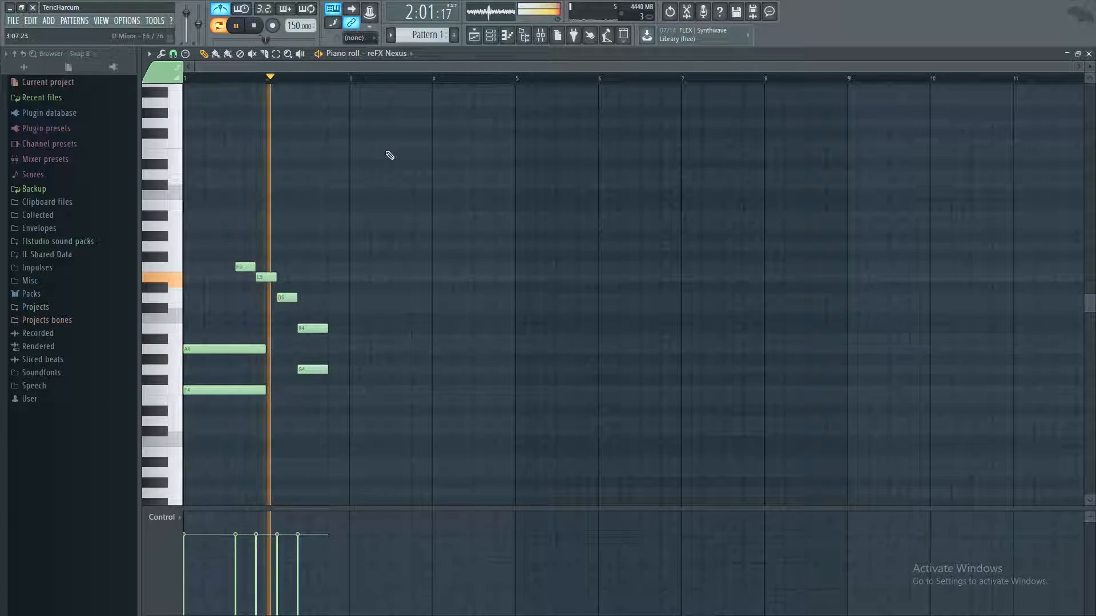
pyautogui.press('space')
# Step: Try the pattern at a tempo of 120 BPM and then at 130 BPM
pyautogui.rightClick(296, 31)
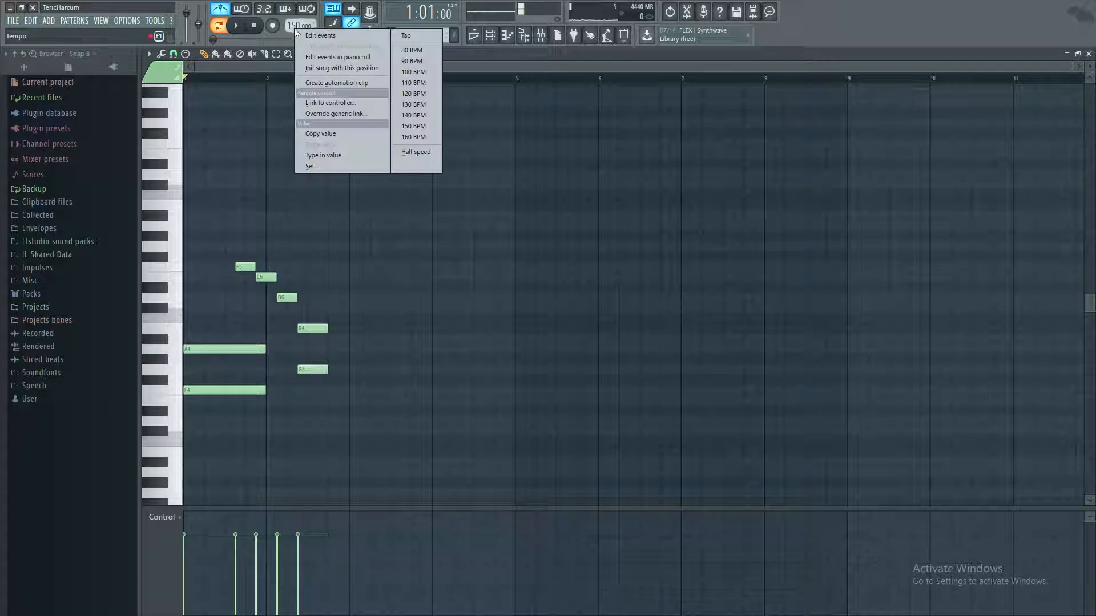
pyautogui.click(422, 96)
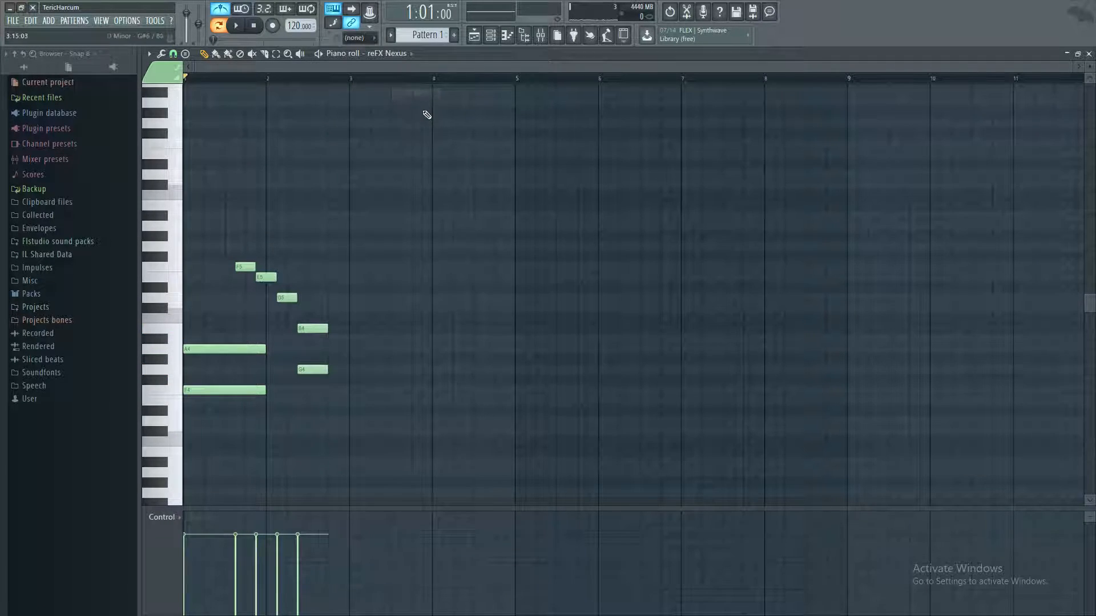
pyautogui.press('space')
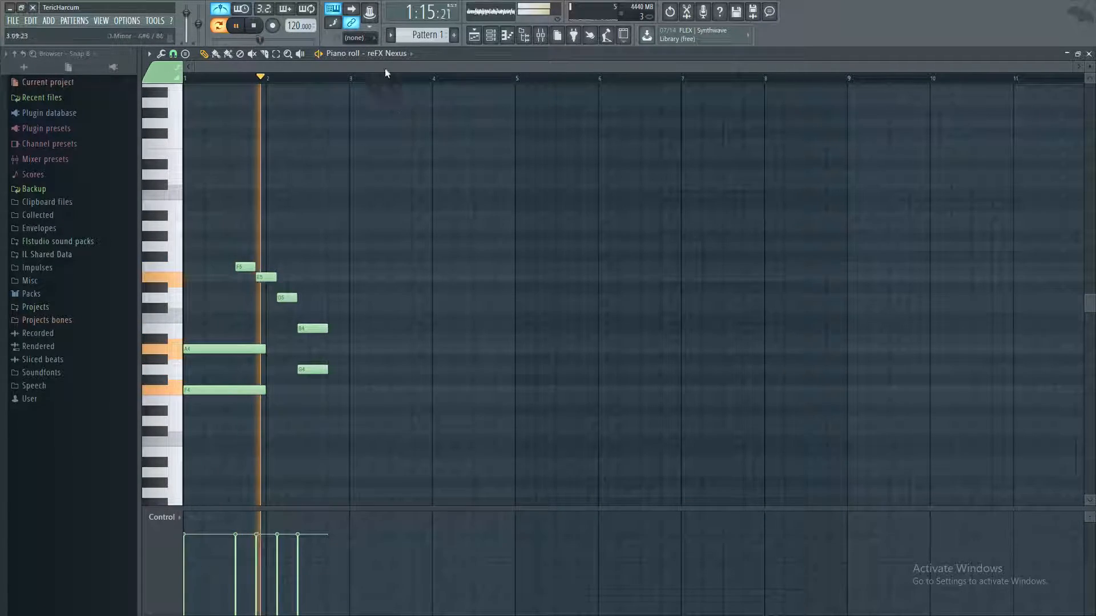
pyautogui.press('space')
pyautogui.rightClick(297, 25)
pyautogui.click(419, 100)
pyautogui.press('space')
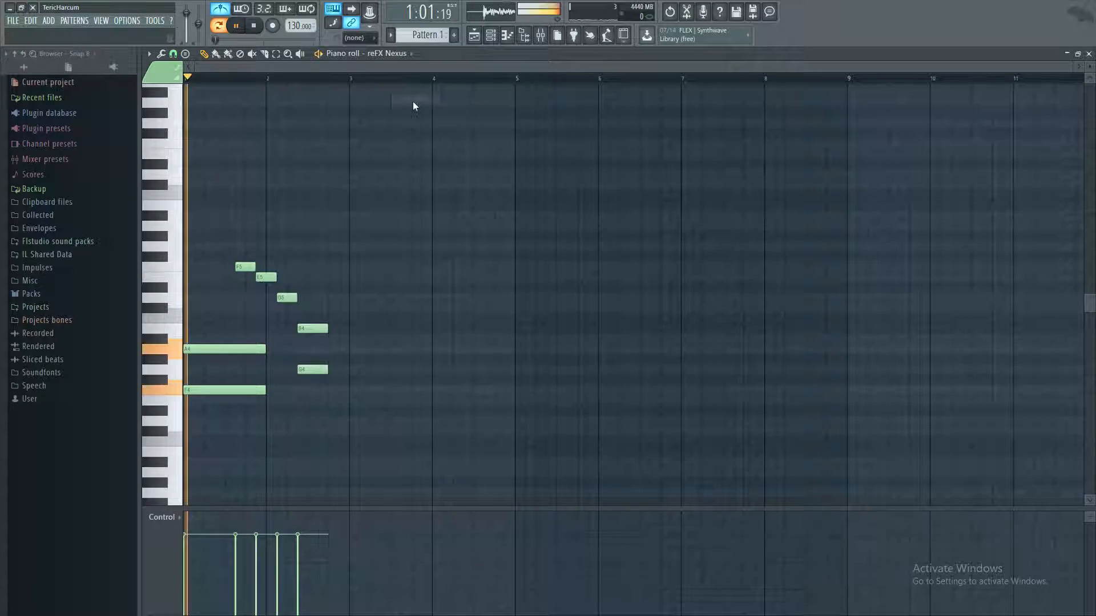
pyautogui.press('space')
# Step: Set the project tempo to 140 BPM and play the pattern through at that speed
pyautogui.rightClick(302, 26)
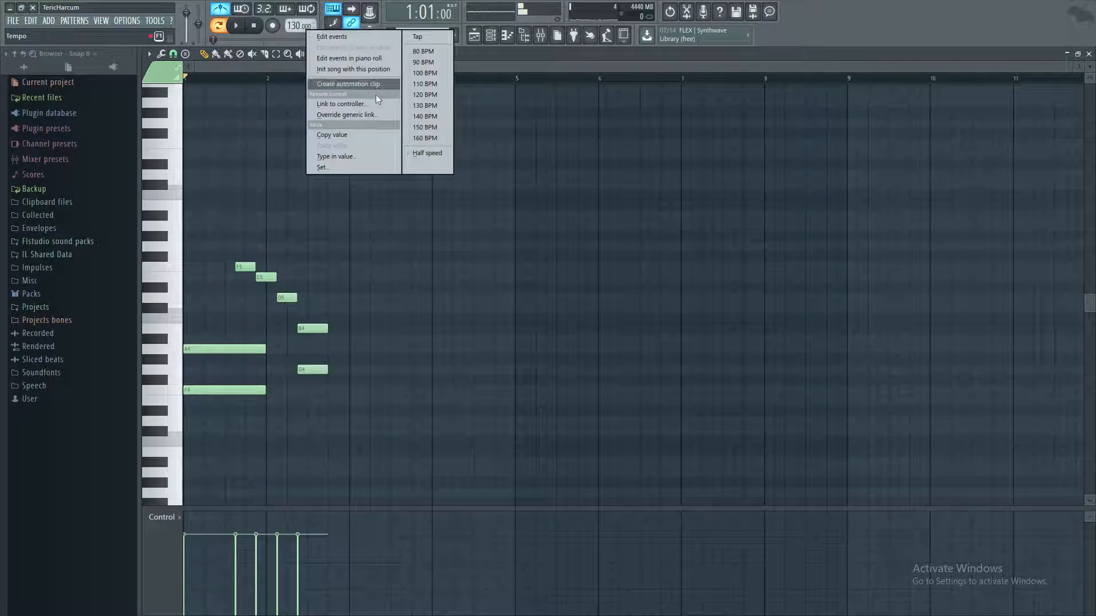
pyautogui.click(419, 116)
pyautogui.press('space')
pyautogui.press('space')
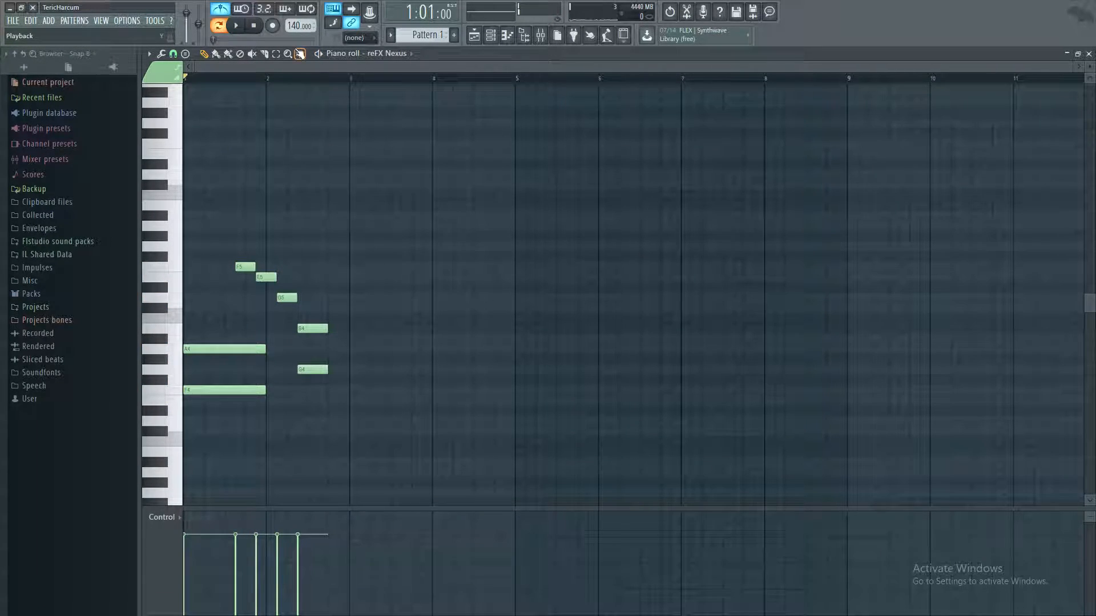
pyautogui.press('space')
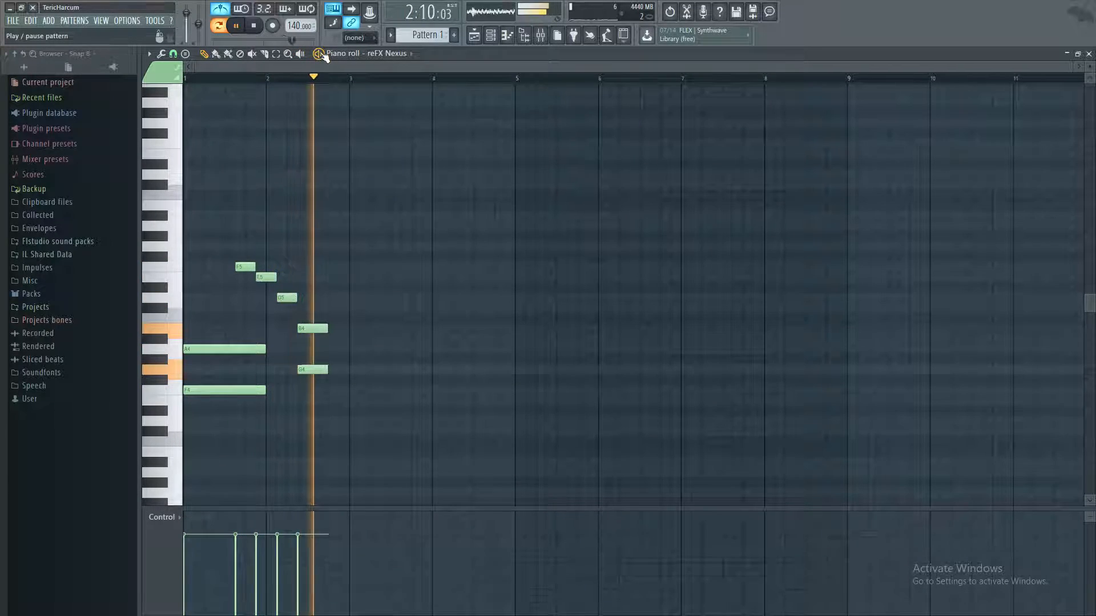
pyautogui.press('space')
# Step: Duplicate all the notes directly after the existing phrase, clear the selection and play the pattern
pyautogui.hotkey('ctrl', 'a')
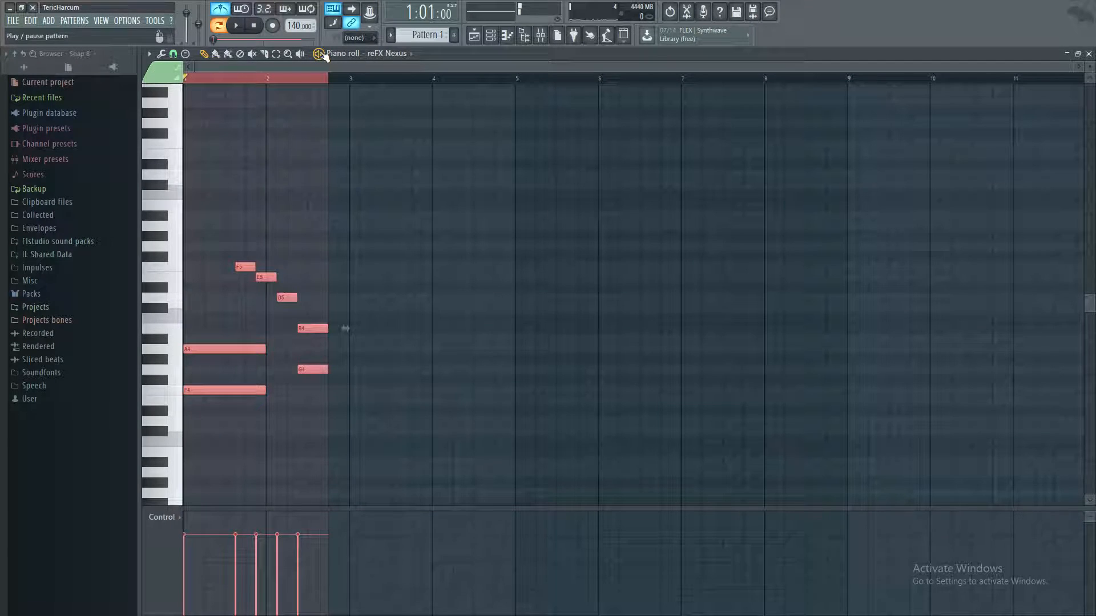
pyautogui.hotkey('ctrl', 'v')
pyautogui.hotkey('ctrl', 'b')
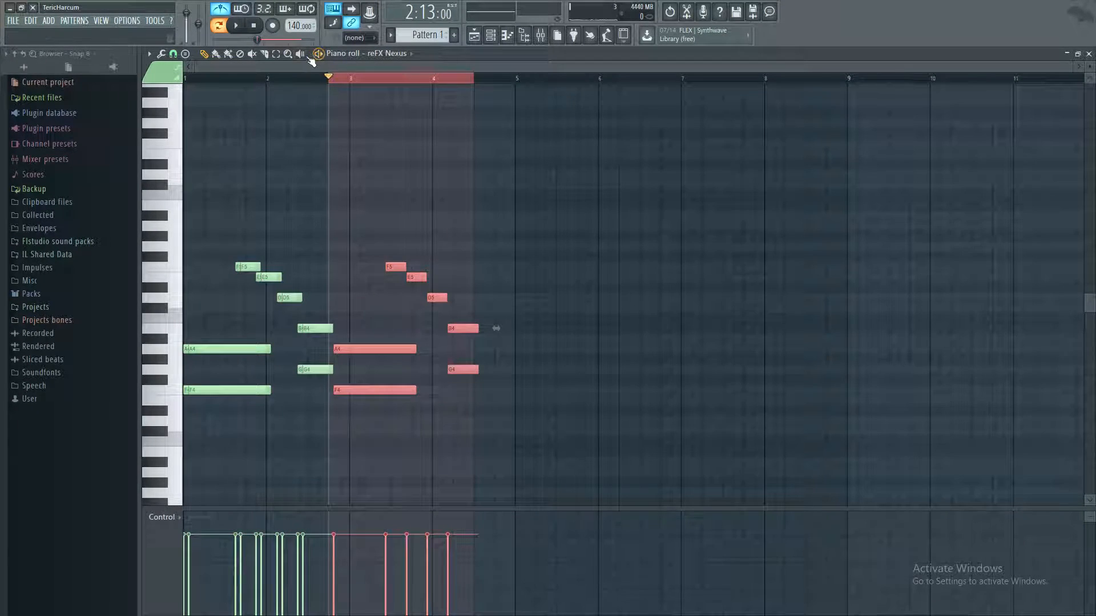
pyautogui.hotkey('ctrl', 'd')
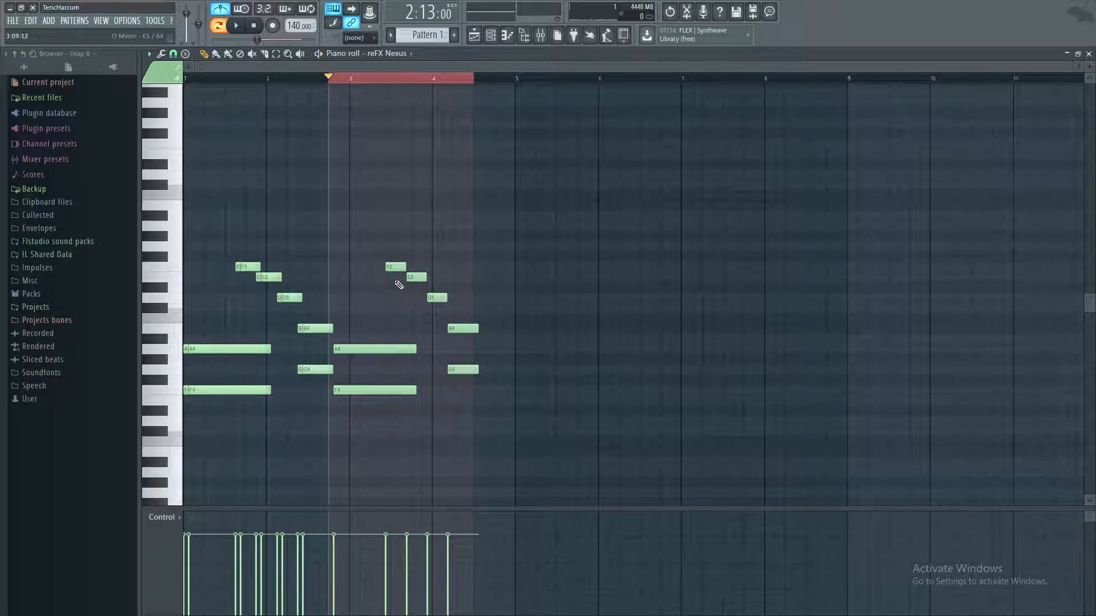
pyautogui.hotkey('ctrl', 'd')
pyautogui.press('space')
pyautogui.press('space')
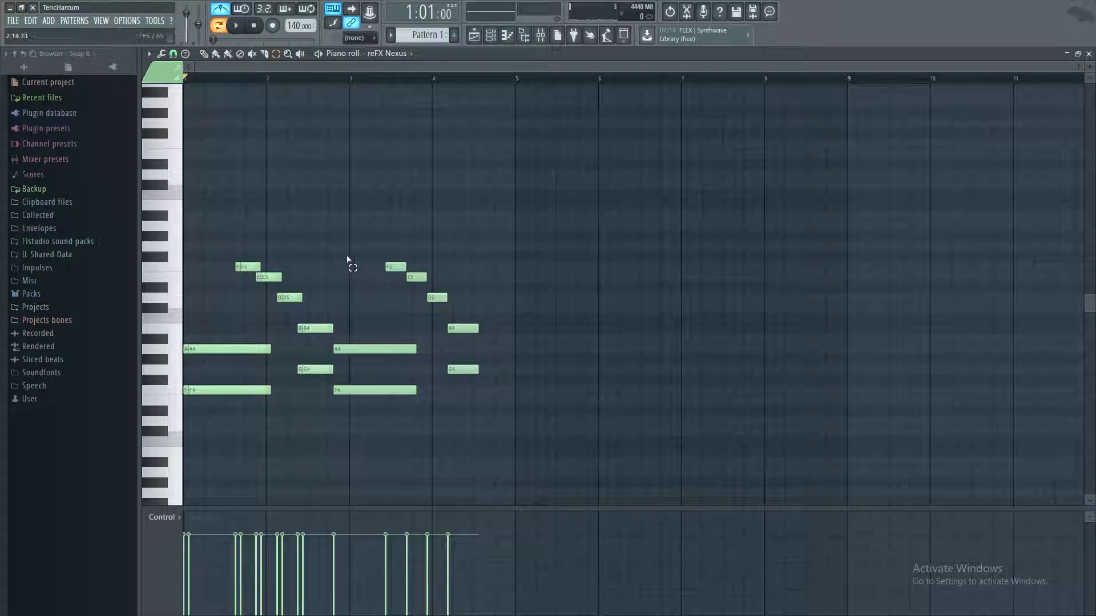
# Step: Move the copied phrase so it starts at bar 3, deselect it and play the pattern
pyautogui.moveTo(348, 260); pyautogui.dragTo(587, 419)
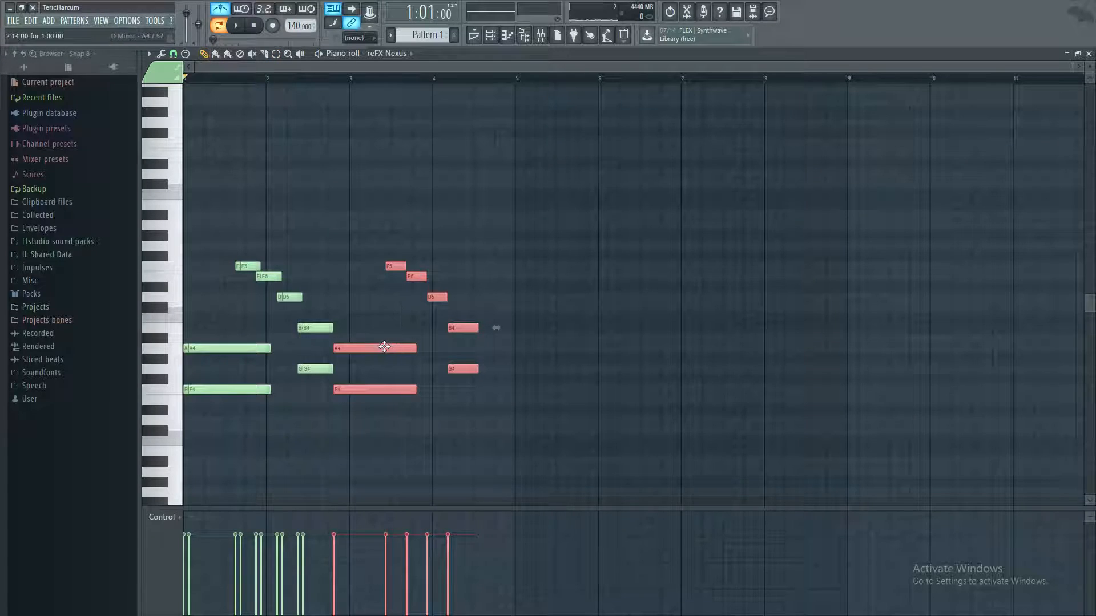
pyautogui.moveTo(354, 350); pyautogui.dragTo(371, 350)
pyautogui.press('space')
pyautogui.hotkey('ctrl', 'd')
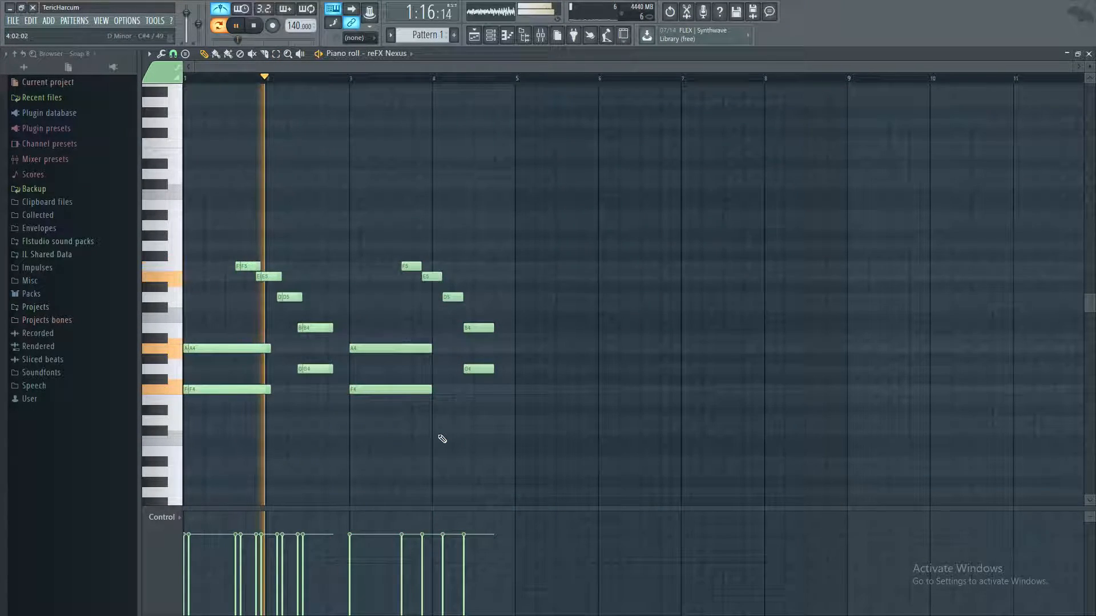
pyautogui.press('space')
# Step: Delete the overlapping duplicate notes from the first phrase, including the doubled A4 and F4, and play it back
pyautogui.rightClick(314, 329)
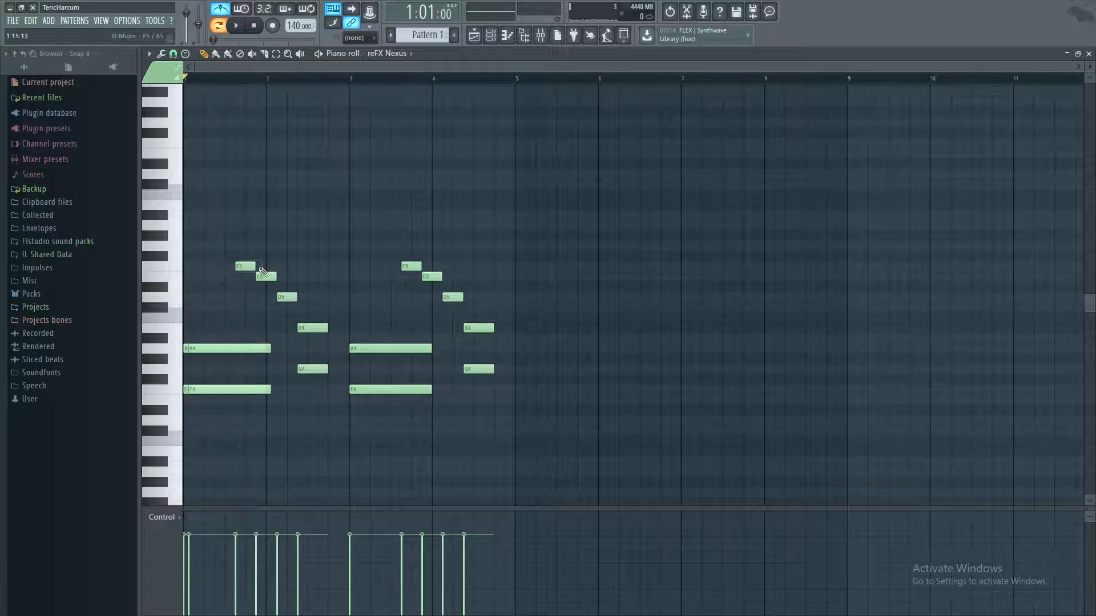
pyautogui.rightClick(221, 346)
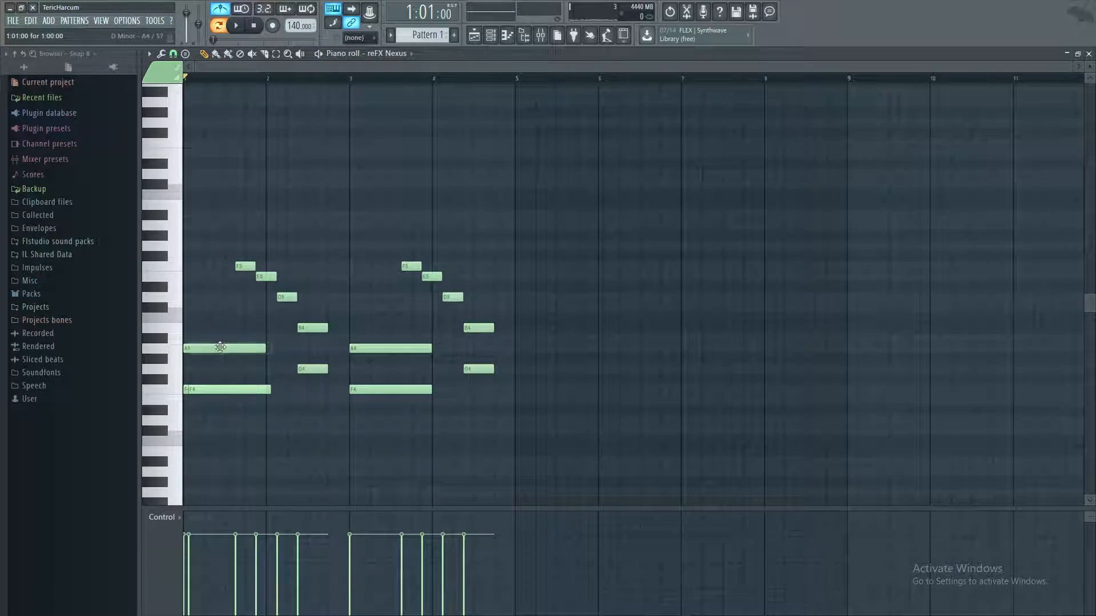
pyautogui.rightClick(223, 389)
pyautogui.press('space')
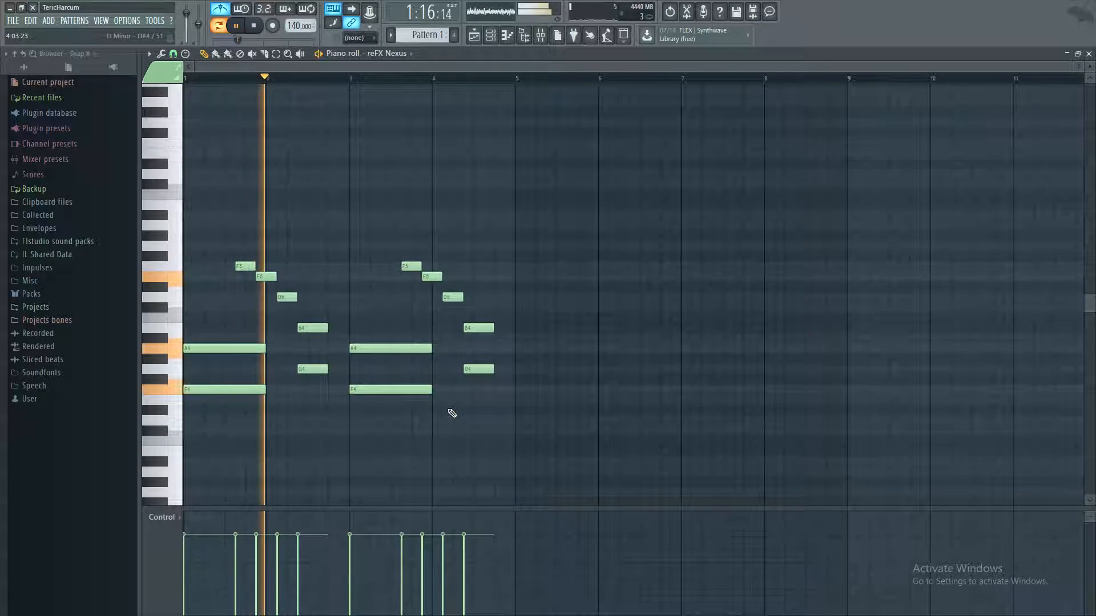
pyautogui.press('space')
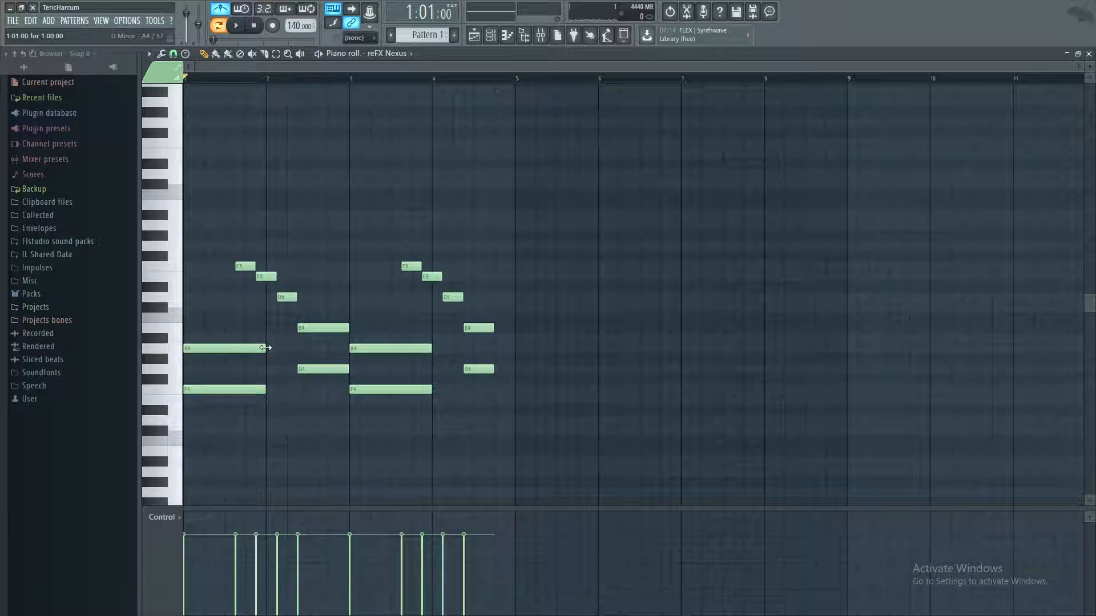
# Step: Lengthen the first phrase's A4 and F4 up to the B4/G4 chord, extend that chord to bar 3, and play it back
pyautogui.moveTo(270, 387); pyautogui.dragTo(303, 392)
pyautogui.press('space')
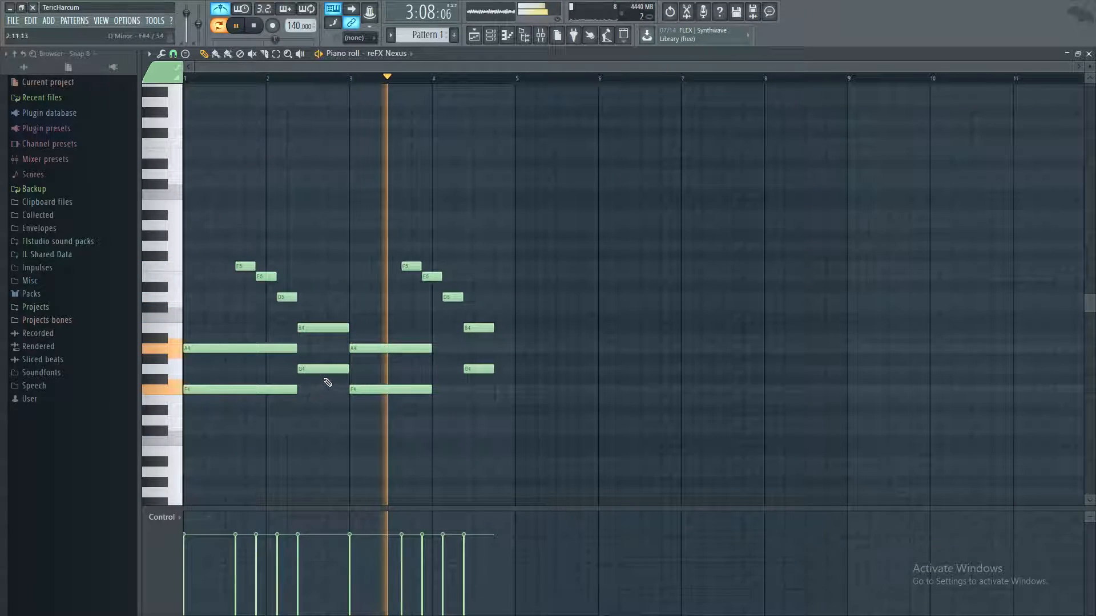
pyautogui.press('space')
# Step: Nudge the second phrase about three and a half steps later than bar 3 and play the pattern
pyautogui.moveTo(353, 171); pyautogui.dragTo(479, 507)
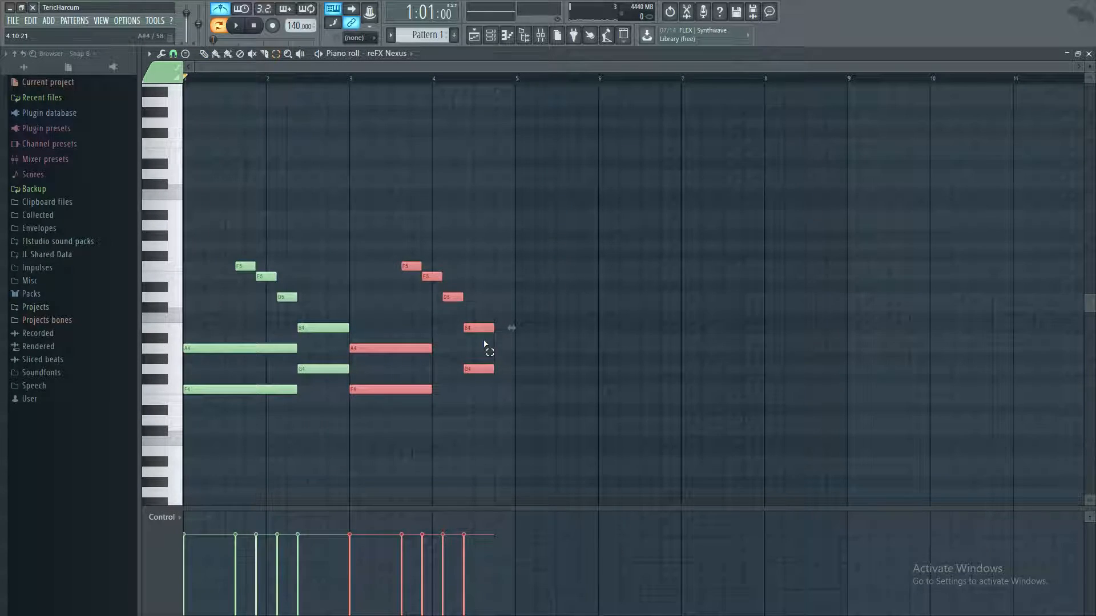
pyautogui.hotkey('shift', 'Right')
pyautogui.hotkey('shift', 'Right')
pyautogui.hotkey('shift', 'Right')
pyautogui.hotkey('shift', 'Right')
pyautogui.press('space')
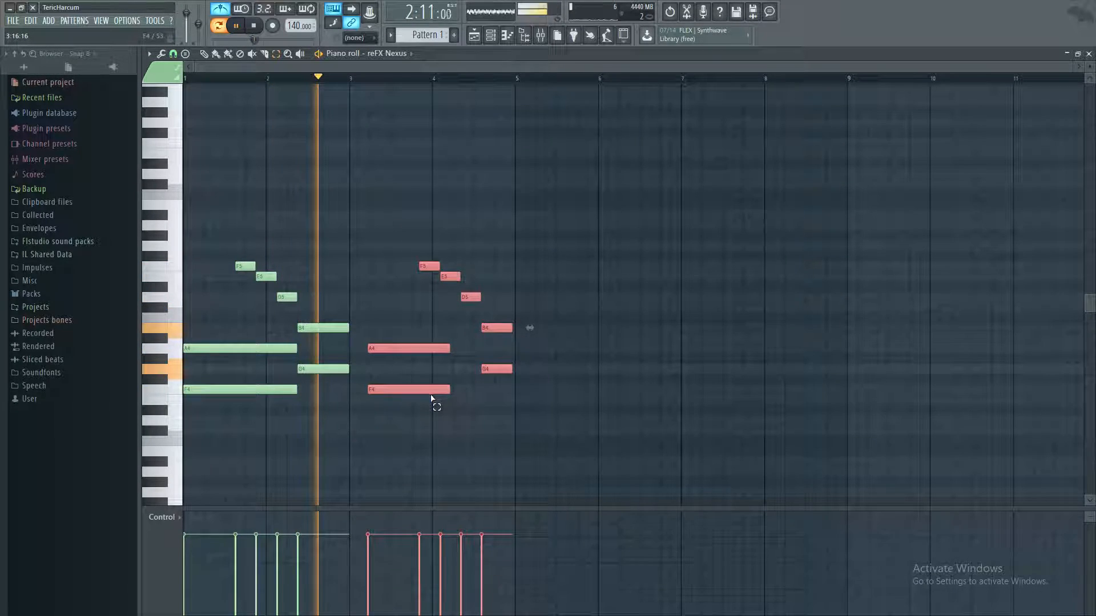
pyautogui.press('space')
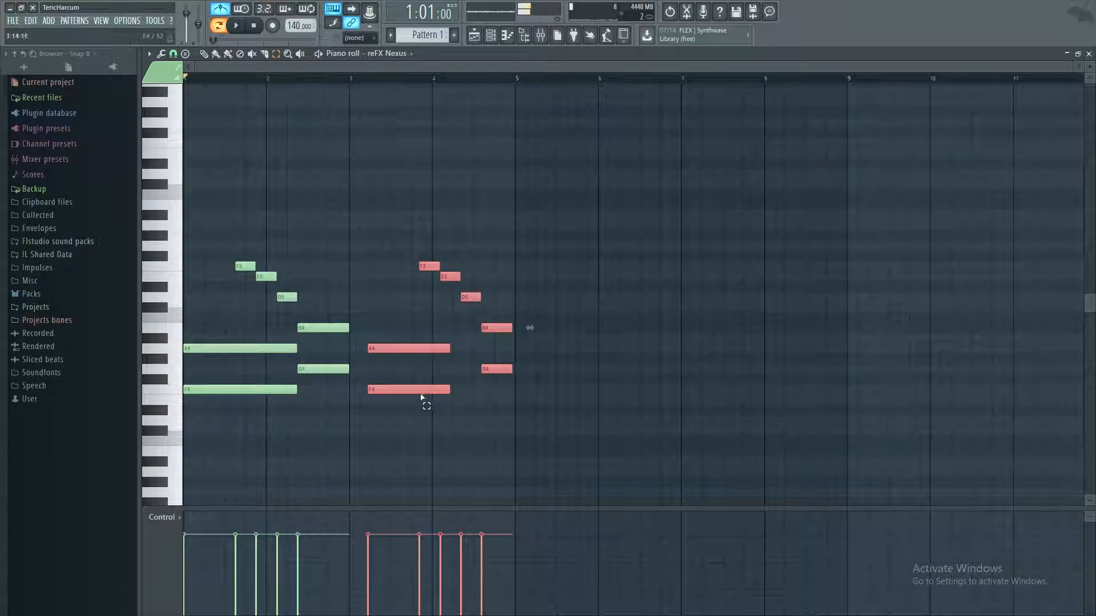
# Step: Nudge the second phrase slightly further, to start four steps after bar 3, and check it in playback
pyautogui.hotkey('shift', 'Right')
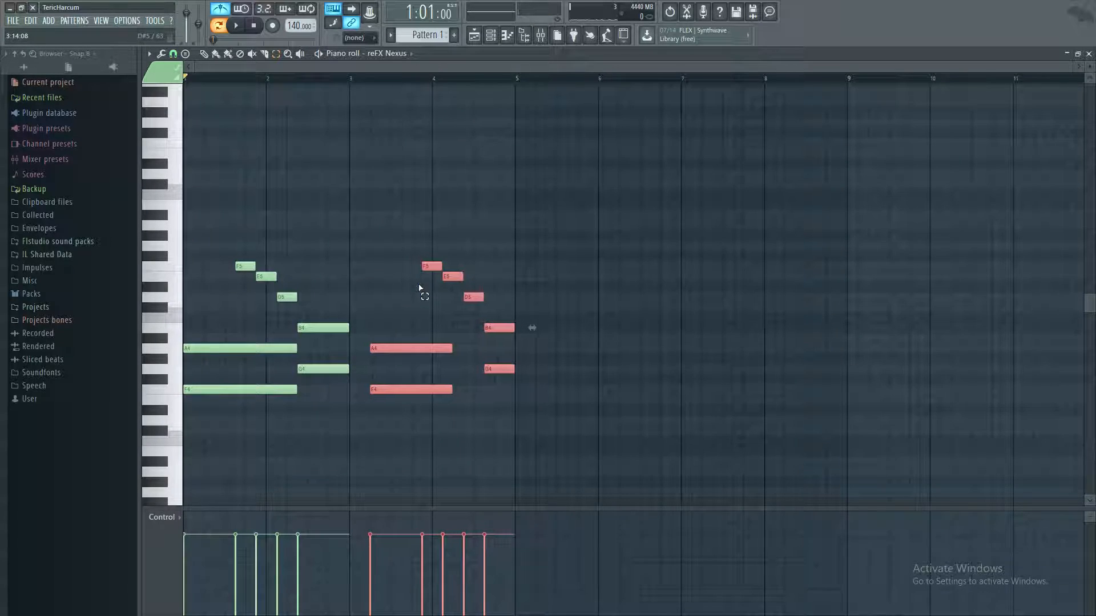
pyautogui.hotkey('shift', 'Left')
pyautogui.press('space')
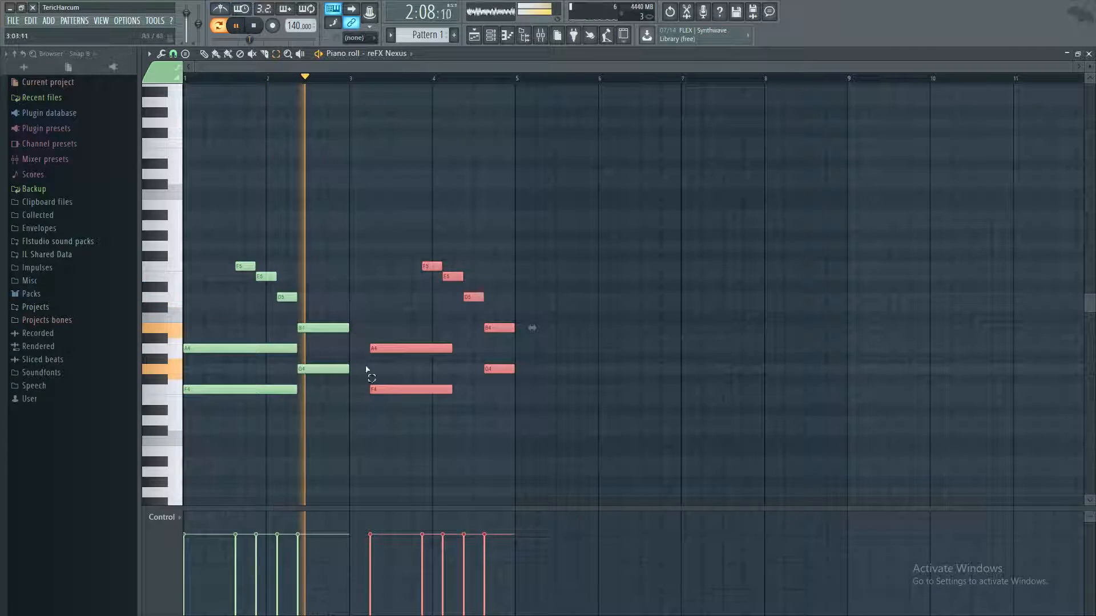
pyautogui.press('space')
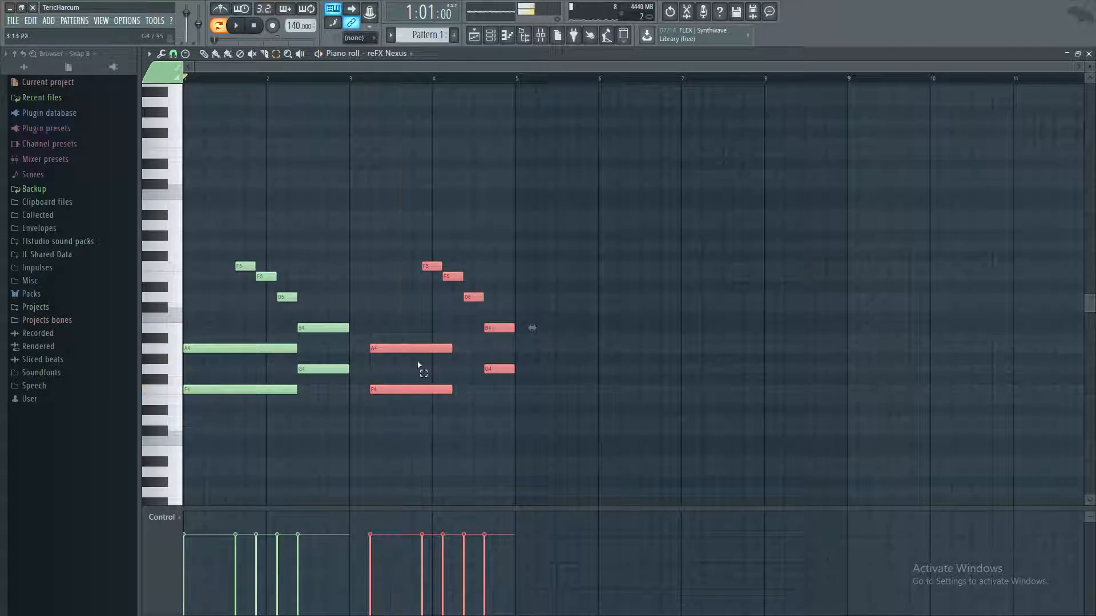
# Step: Nudge the second phrase earlier, to start about two steps after bar 3, and listen to the pattern
pyautogui.hotkey('shift', 'Left')
pyautogui.hotkey('shift', 'Left')
pyautogui.hotkey('shift', 'Left')
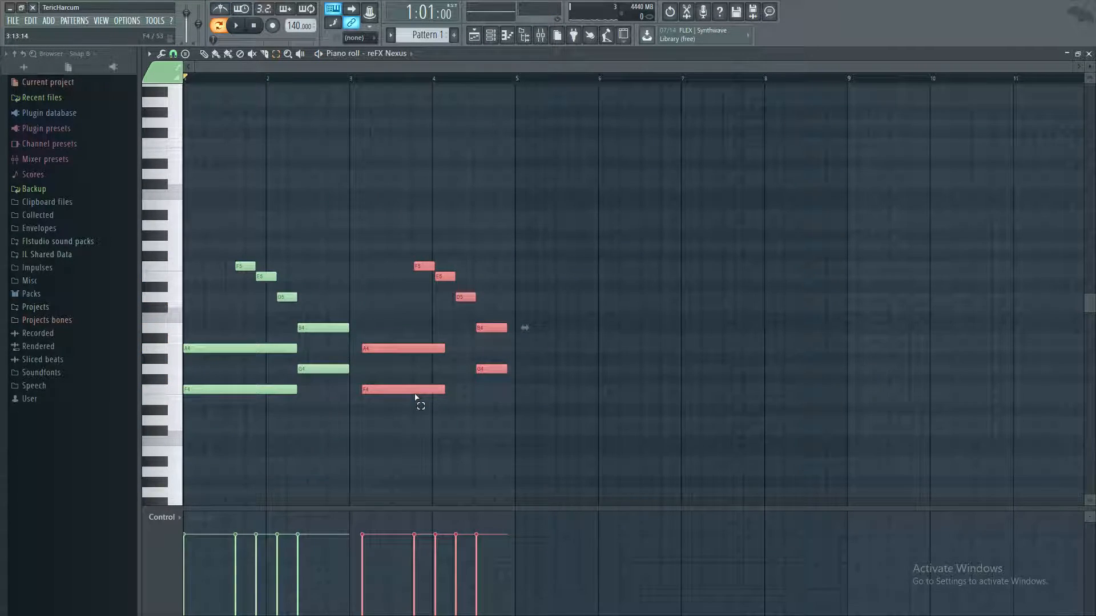
pyautogui.press('space')
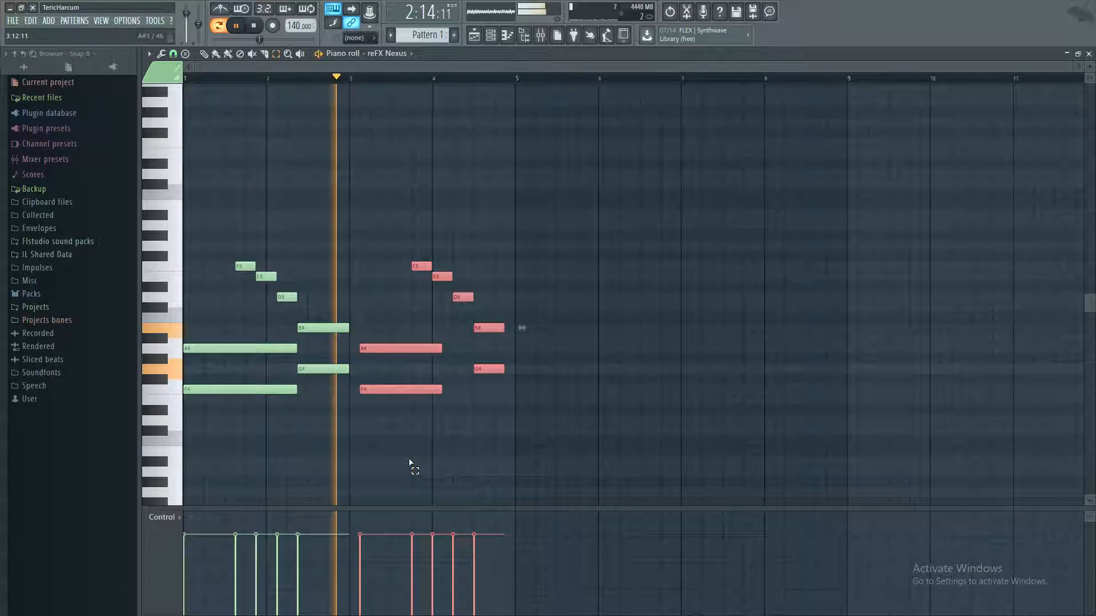
pyautogui.press('space')
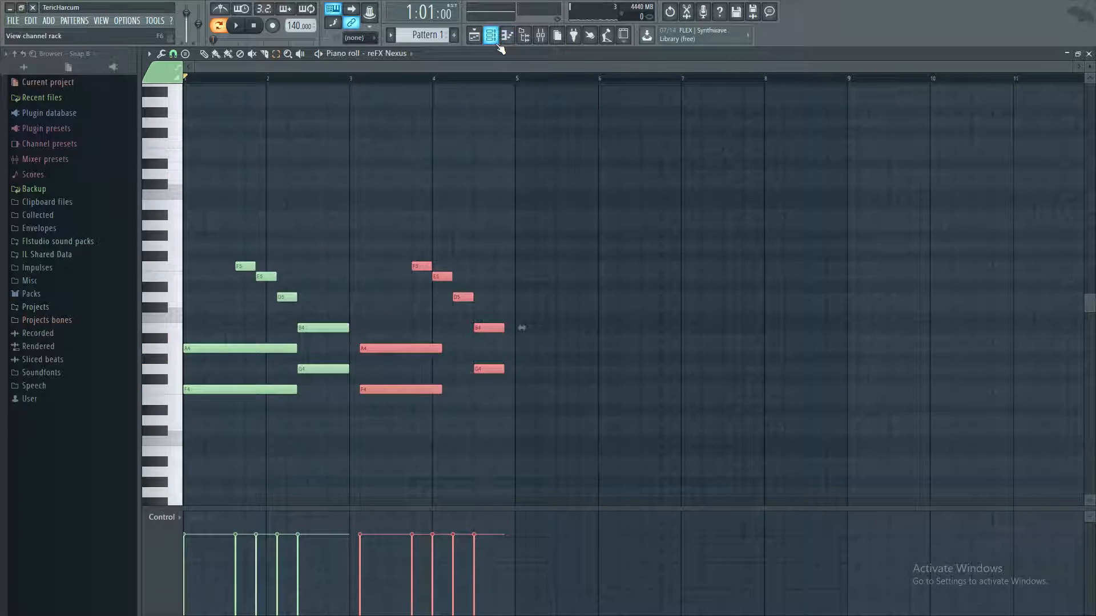
# Step: Delete the second phrase and then all remaining notes, leaving the piano roll empty
pyautogui.scroll(-3, 386, 229)
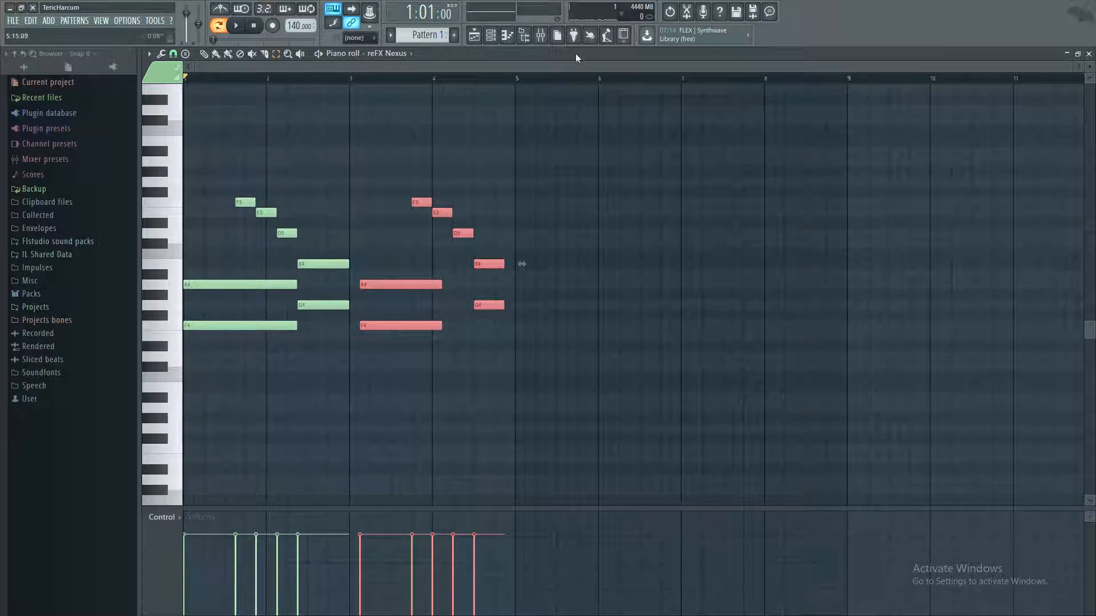
pyautogui.moveTo(381, 185); pyautogui.dragTo(498, 469)
pyautogui.press('Delete')
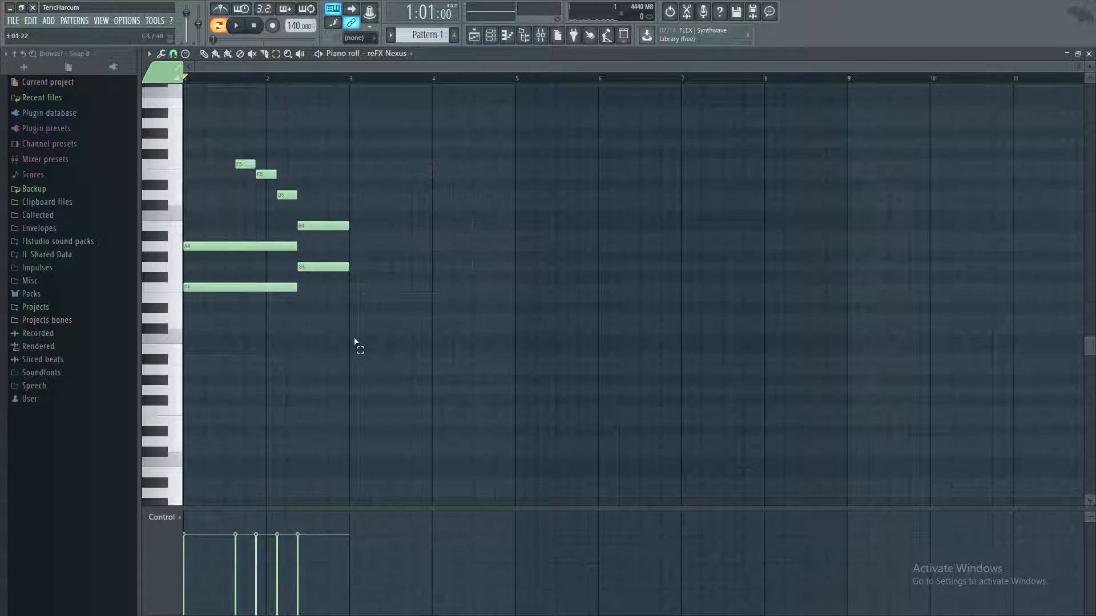
pyautogui.scroll(2, 362, 302)
pyautogui.hotkey('ctrl', 'a')
pyautogui.press('Delete')
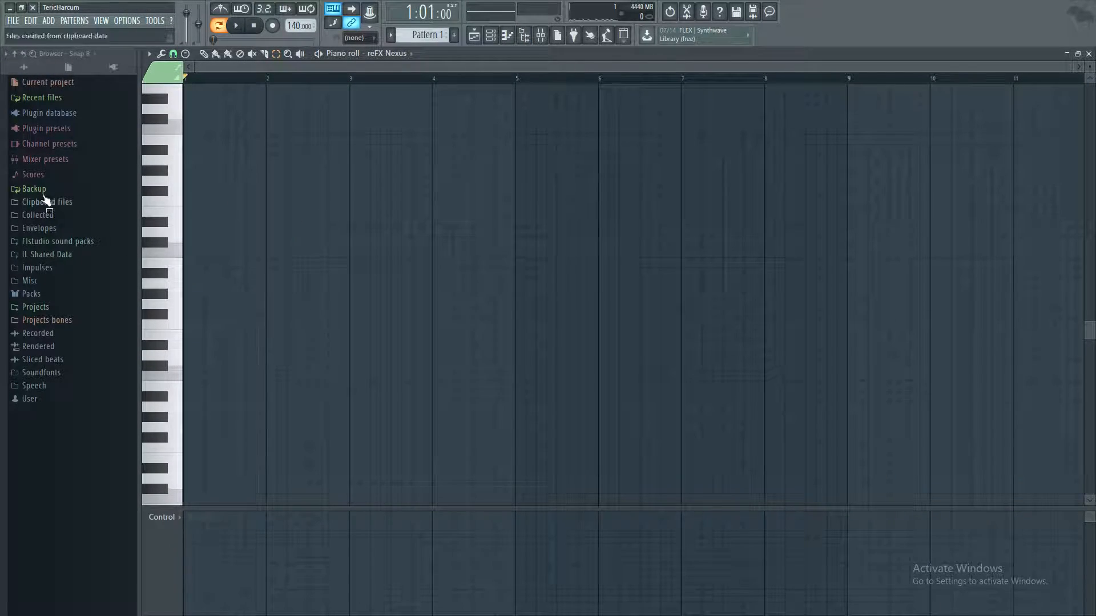
# Step: Look through the Stems folder of The Kit Plug - Fallen (Stem Kit) in the Flstudio sound packs
pyautogui.click(65, 243)
pyautogui.click(54, 399)
pyautogui.click(71, 412)
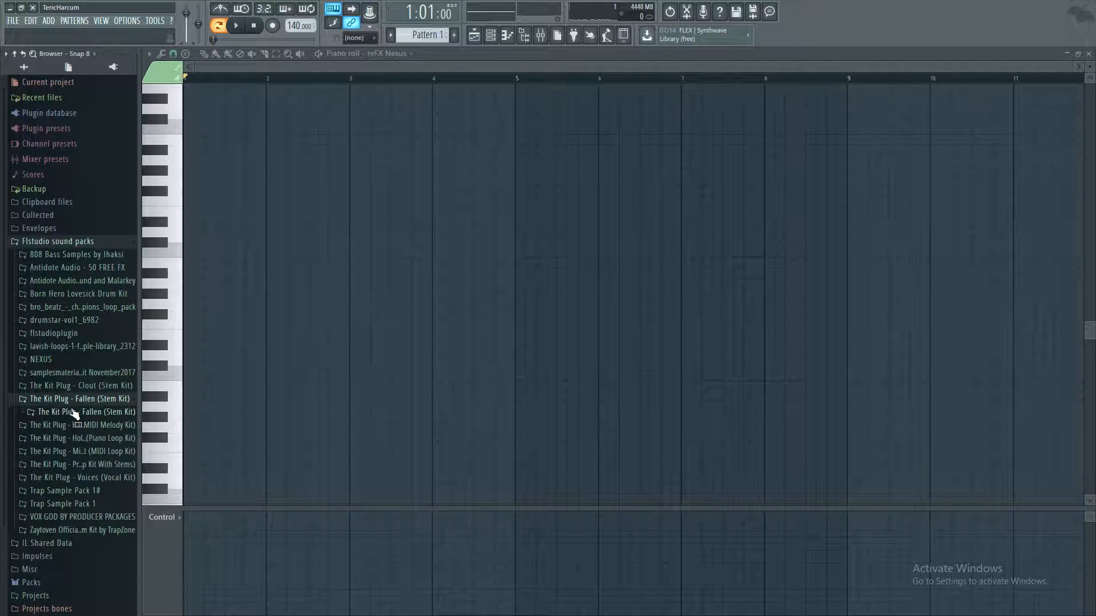
pyautogui.click(88, 395)
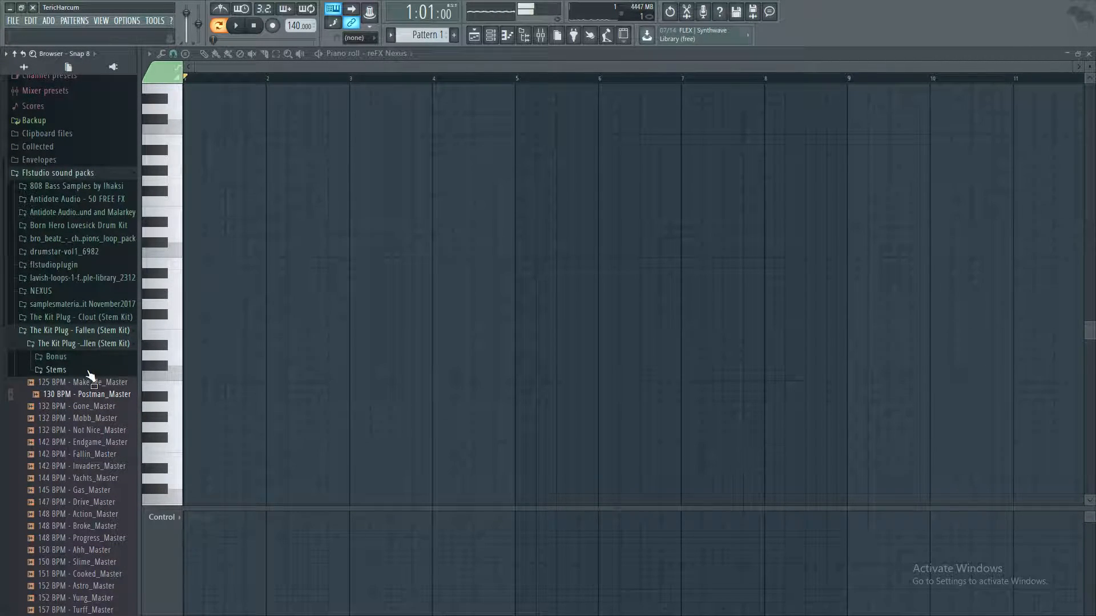
pyautogui.click(74, 369)
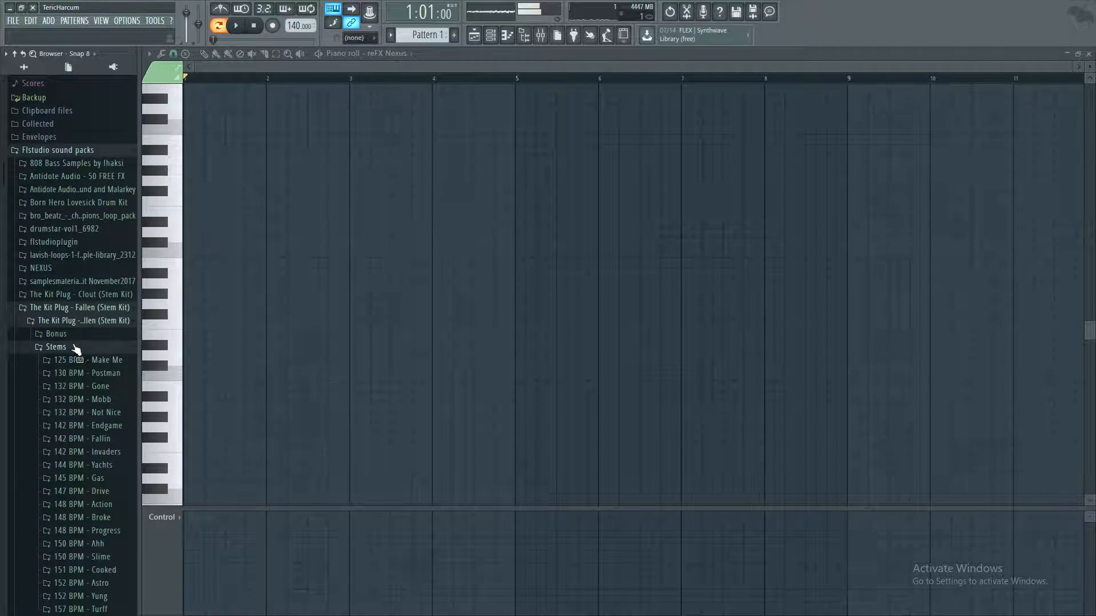
pyautogui.click(66, 321)
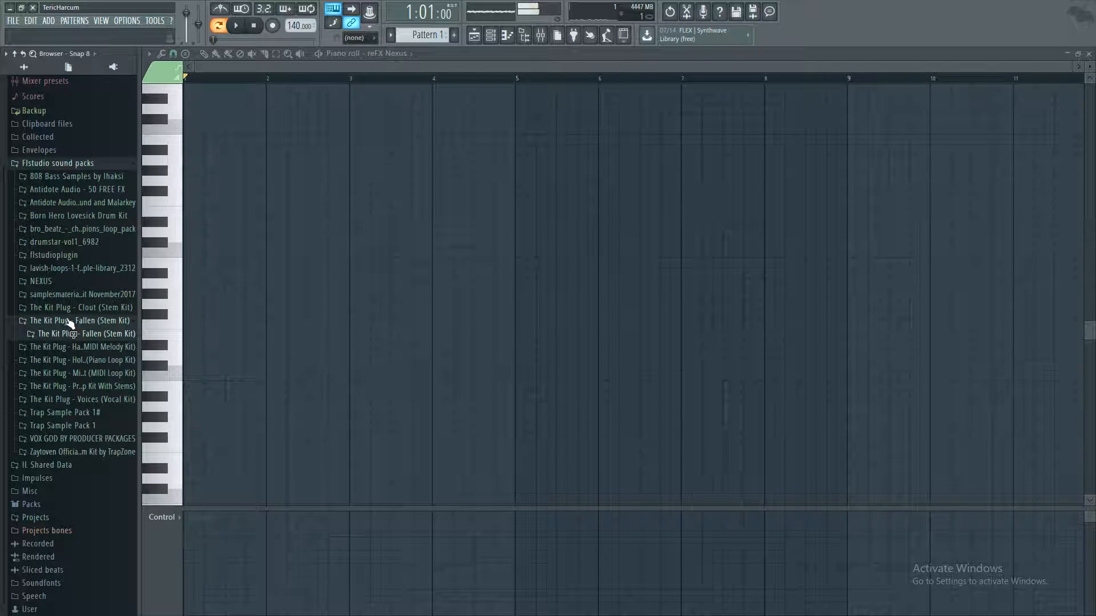
pyautogui.click(14, 53)
# Step: Look through the 130 BPM - Postman stems in the Fallen stem kit and collapse the browser folders
pyautogui.click(41, 241)
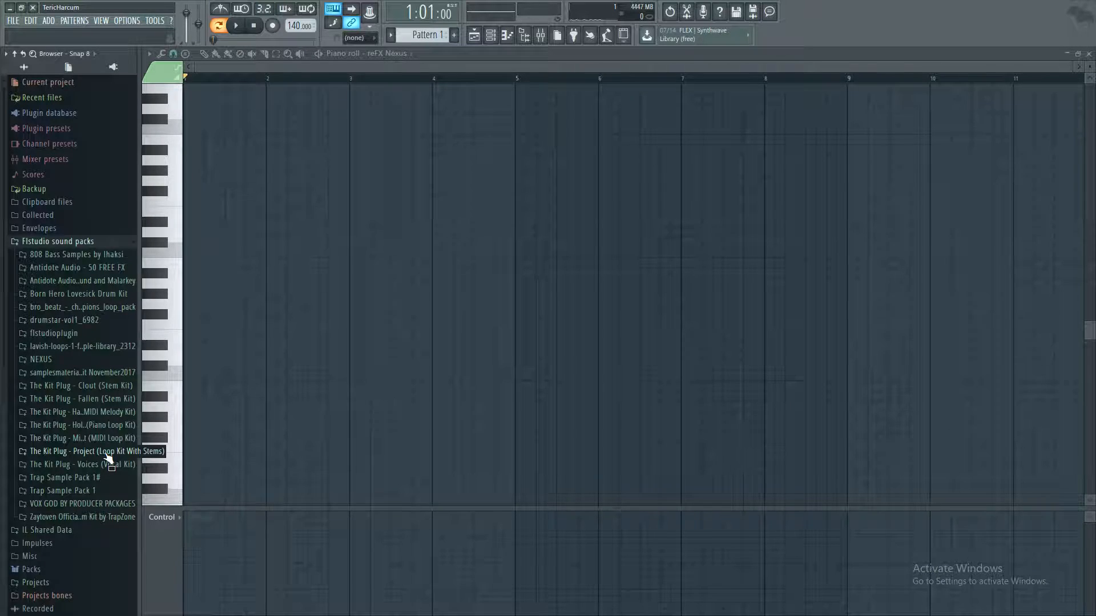
pyautogui.click(106, 426)
pyautogui.click(108, 400)
pyautogui.click(105, 411)
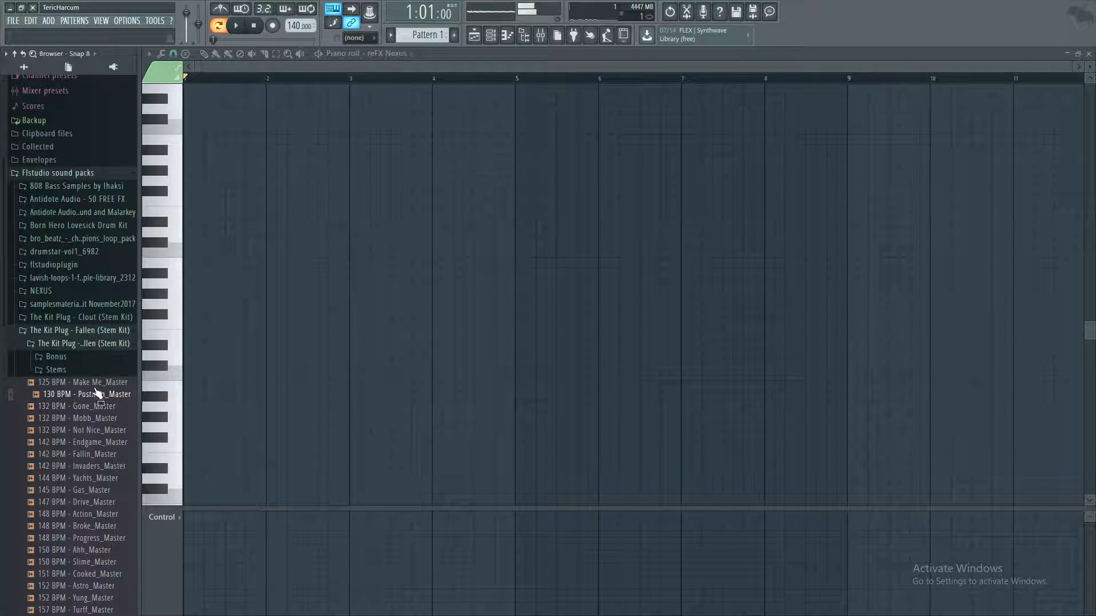
pyautogui.click(83, 370)
pyautogui.click(86, 372)
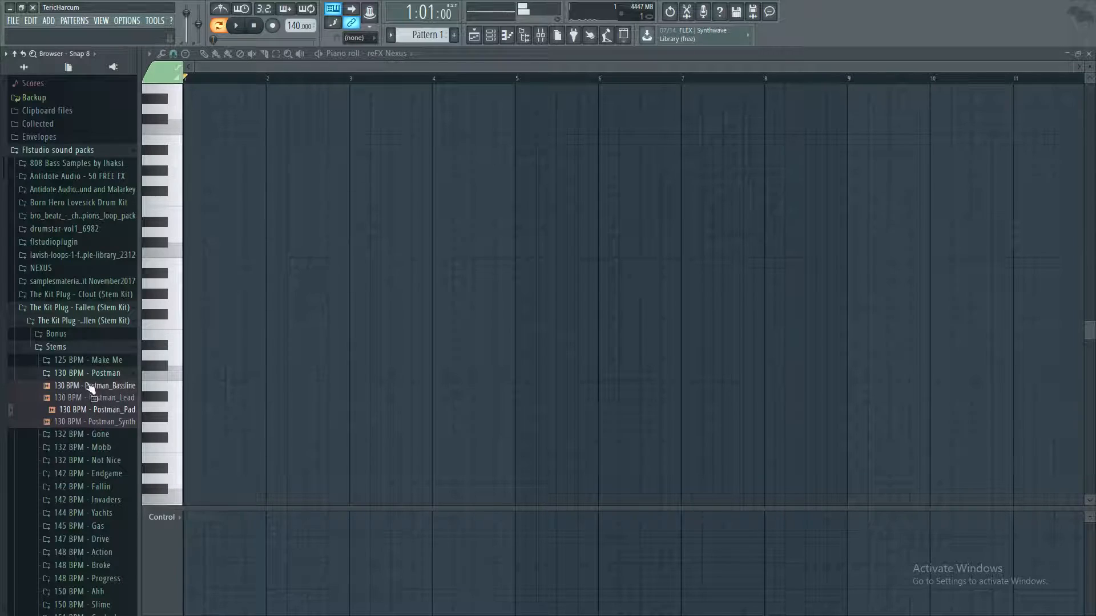
pyautogui.click(75, 294)
pyautogui.click(11, 55)
pyautogui.click(37, 312)
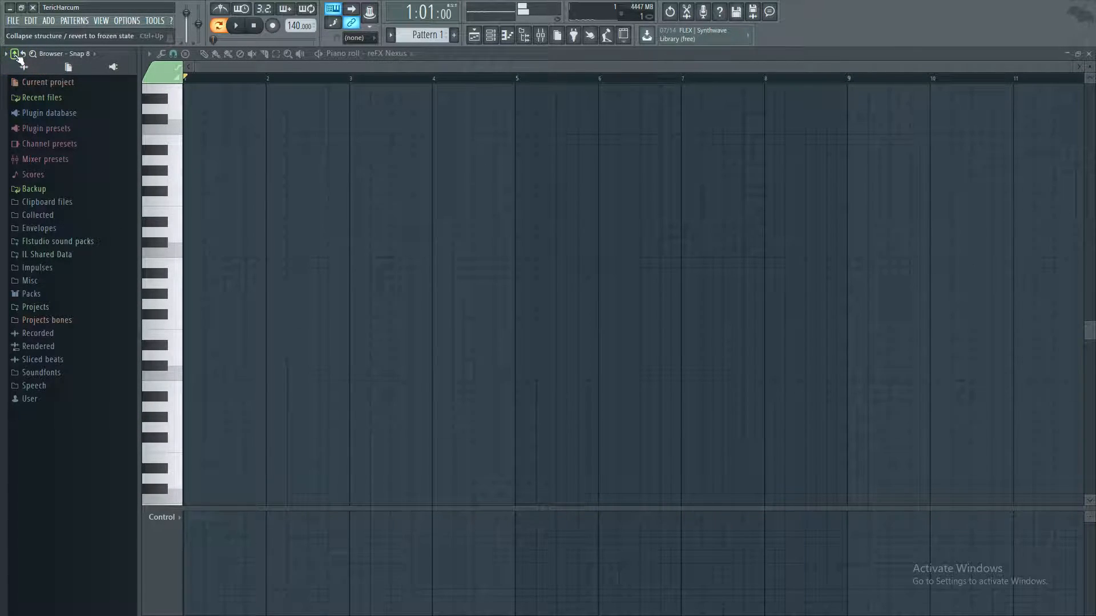
# Step: Open the Midnight melodies of The Kit Plug MIDI Loop Kit in the Flstudio sound packs
pyautogui.click(41, 241)
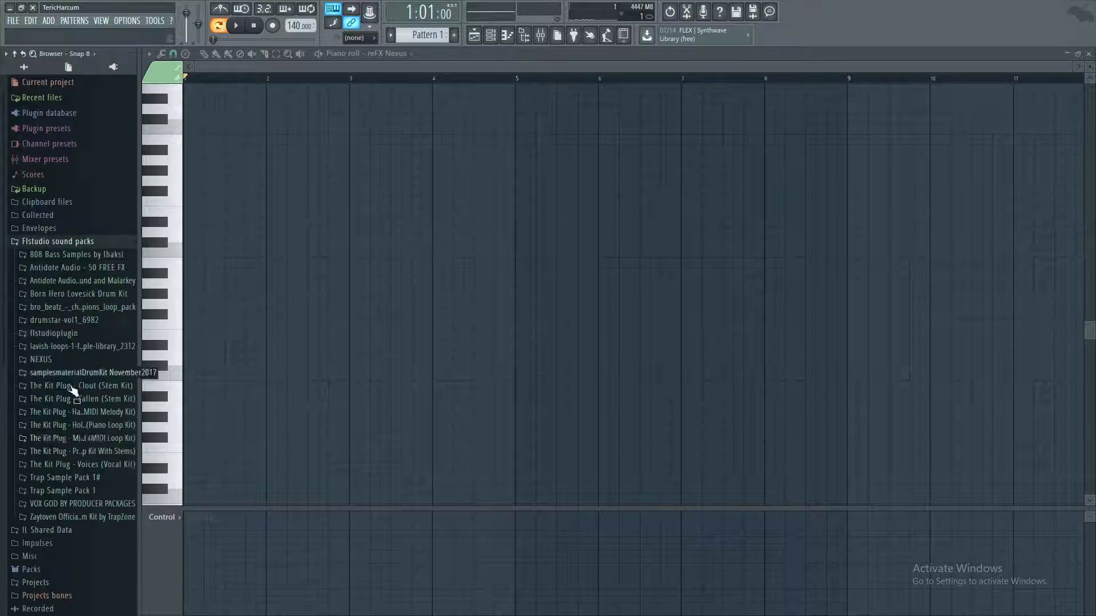
pyautogui.click(70, 441)
pyautogui.click(71, 452)
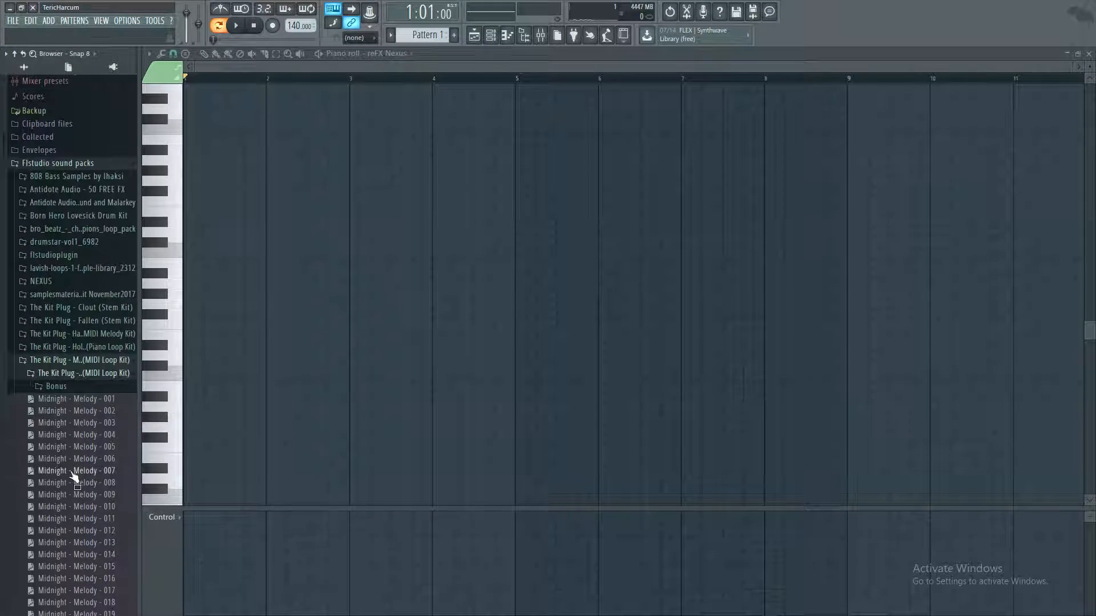
# Step: Import all tracks of Midnight - Melody - 001 into the piano roll, play it and turn on the metronome
pyautogui.moveTo(398, 244); pyautogui.dragTo(405, 251)
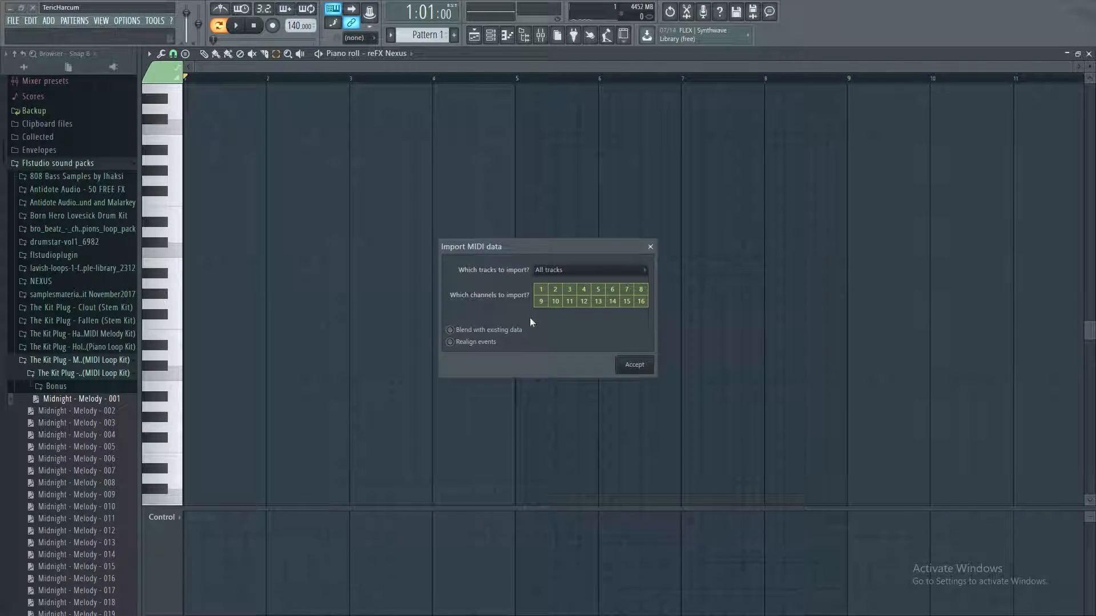
pyautogui.click(648, 370)
pyautogui.press('space')
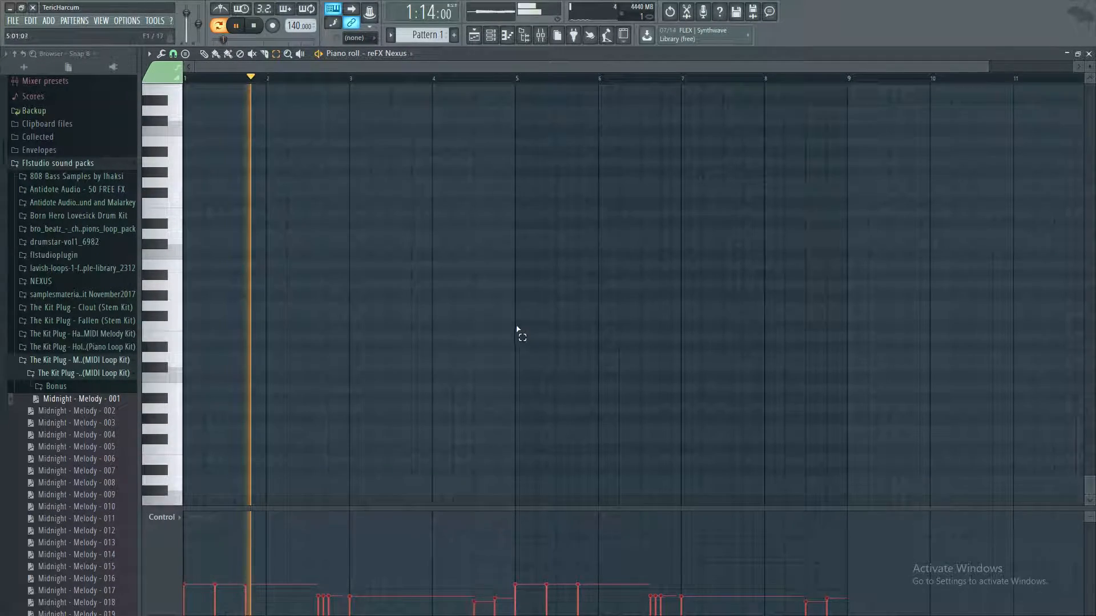
pyautogui.scroll(10, 547, 228)
pyautogui.scroll(-2, 545, 243)
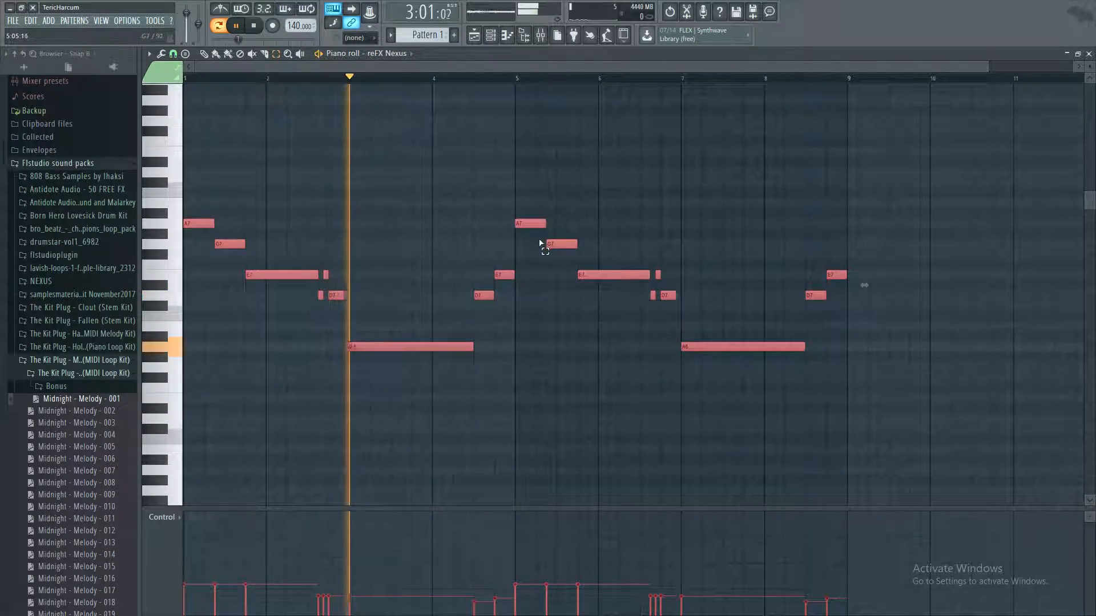
pyautogui.click(221, 9)
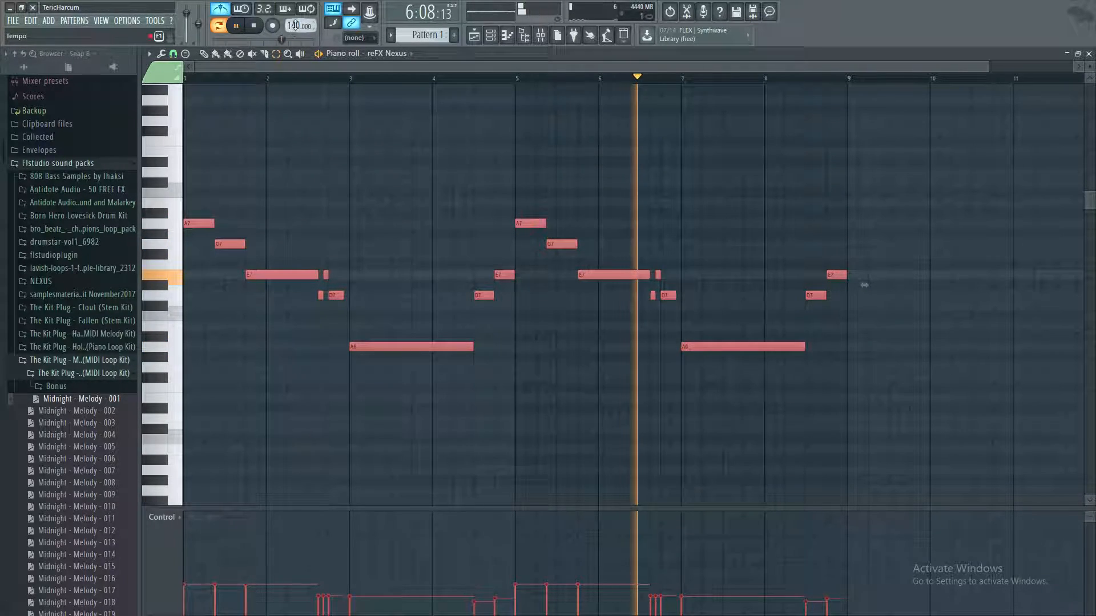
pyautogui.press('space')
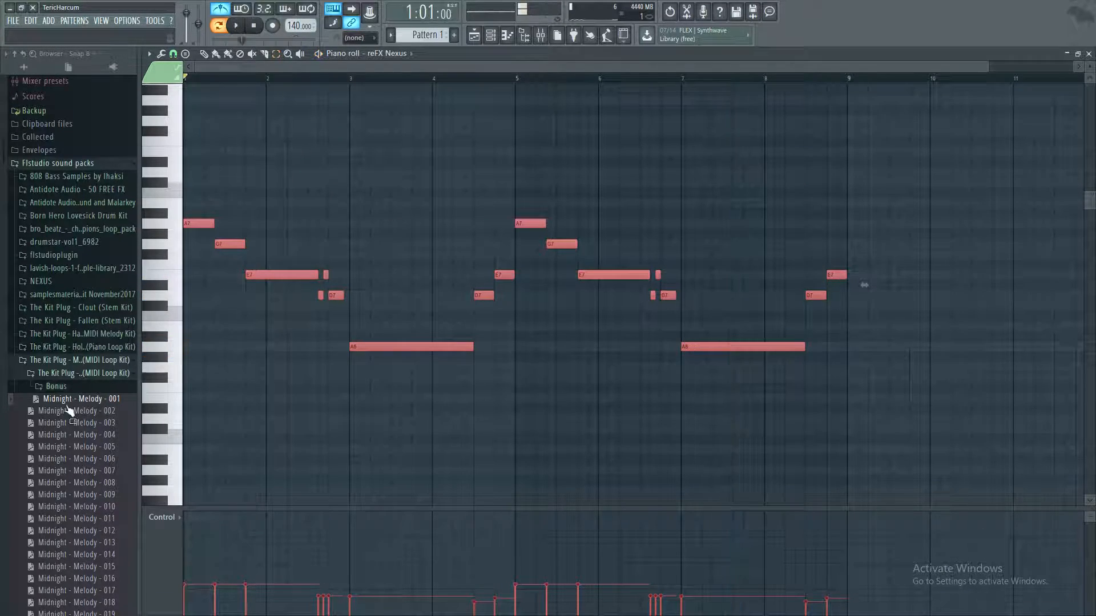
# Step: Replace the notes with all tracks of Midnight - Melody - 002 and listen to the pattern
pyautogui.moveTo(77, 410); pyautogui.dragTo(203, 378)
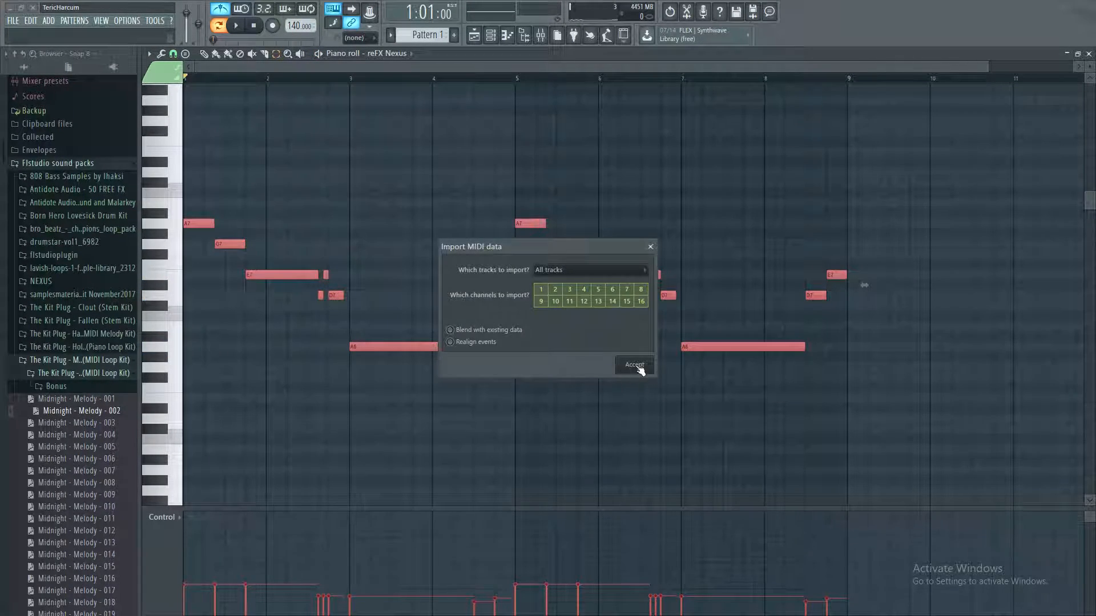
pyautogui.click(634, 365)
pyautogui.press('space')
pyautogui.scroll(-6, 295, 223)
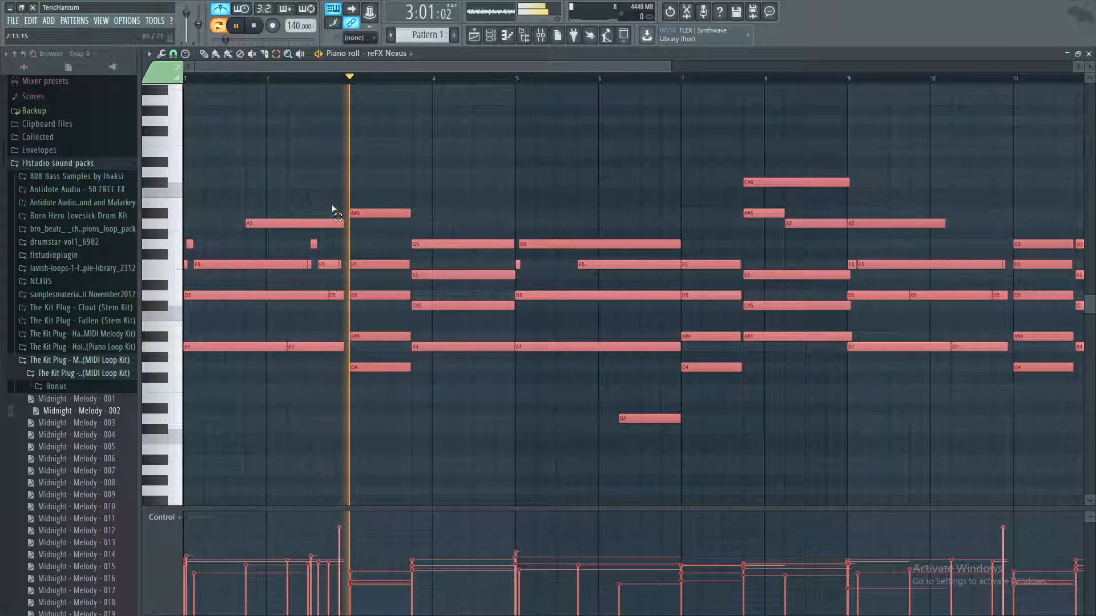
pyautogui.press('space')
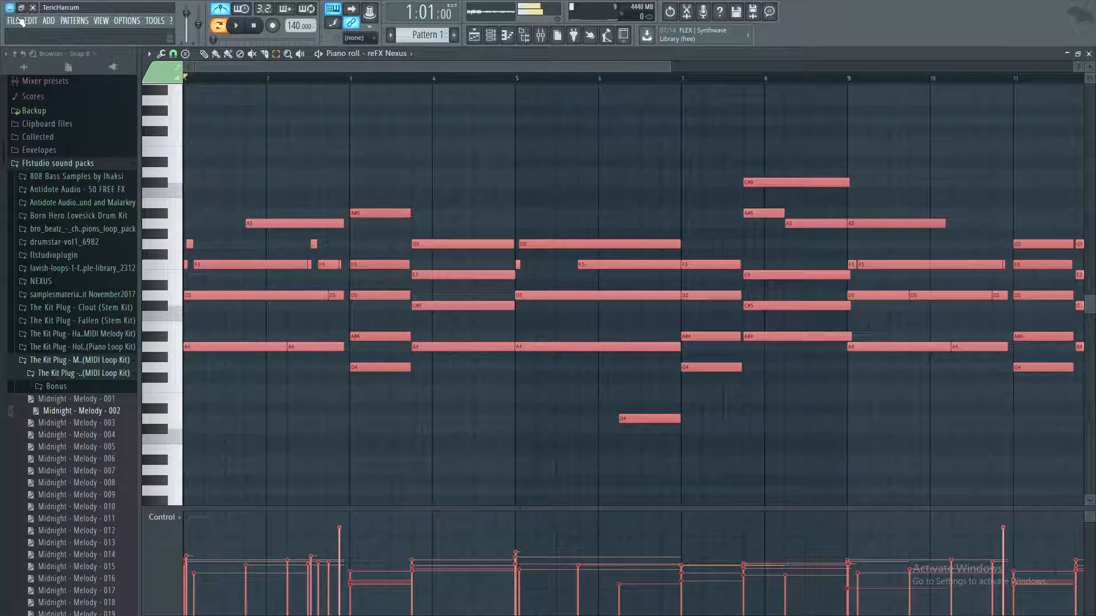
pyautogui.click(20, 20)
pyautogui.click(33, 56)
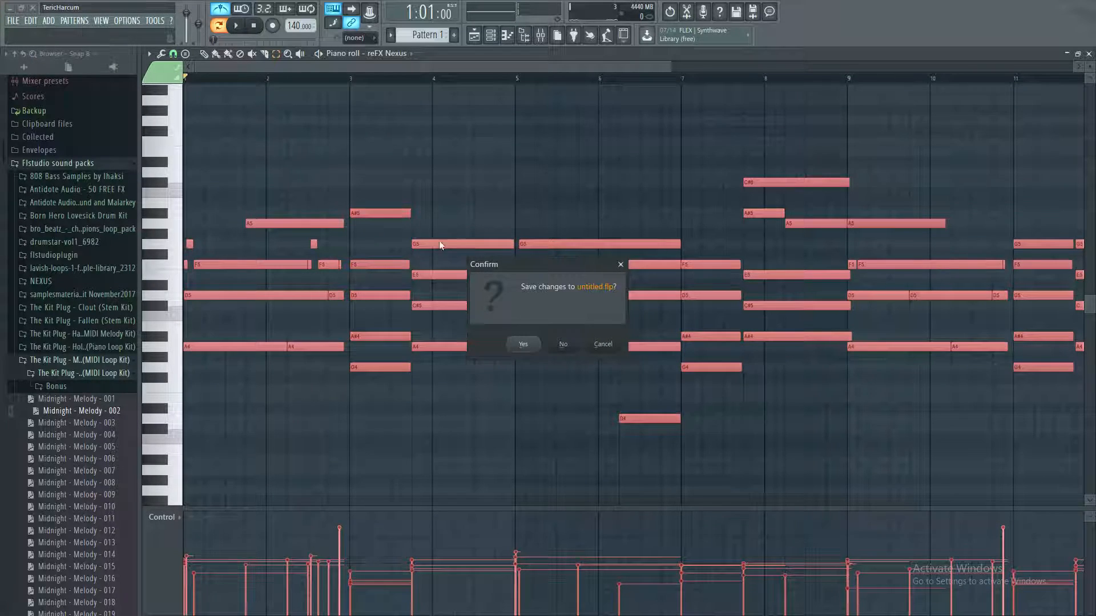
pyautogui.click(559, 346)
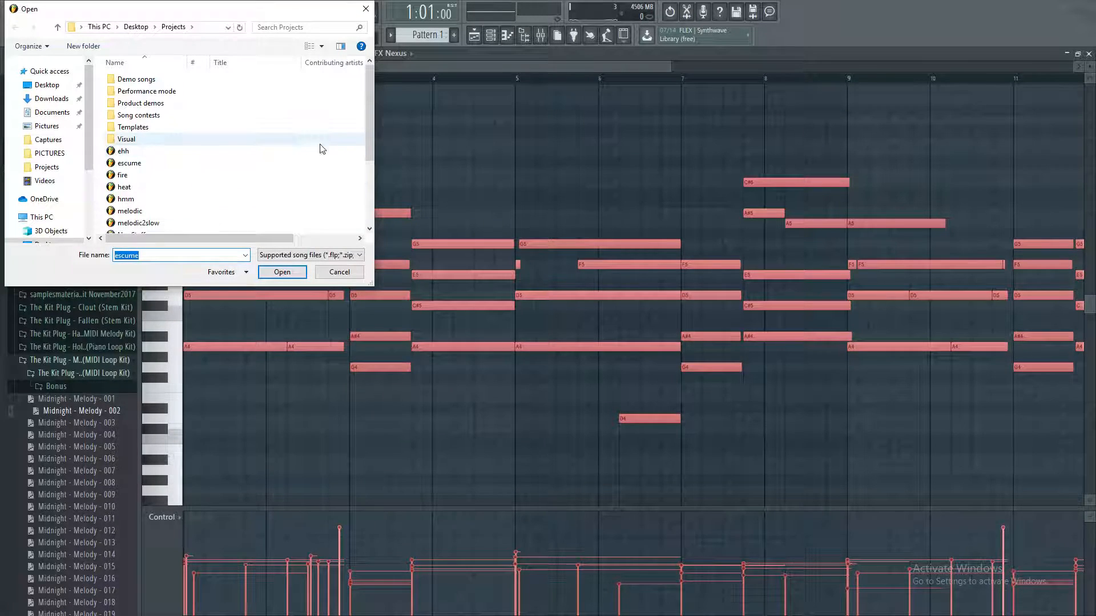
pyautogui.moveTo(365, 130); pyautogui.dragTo(368, 188)
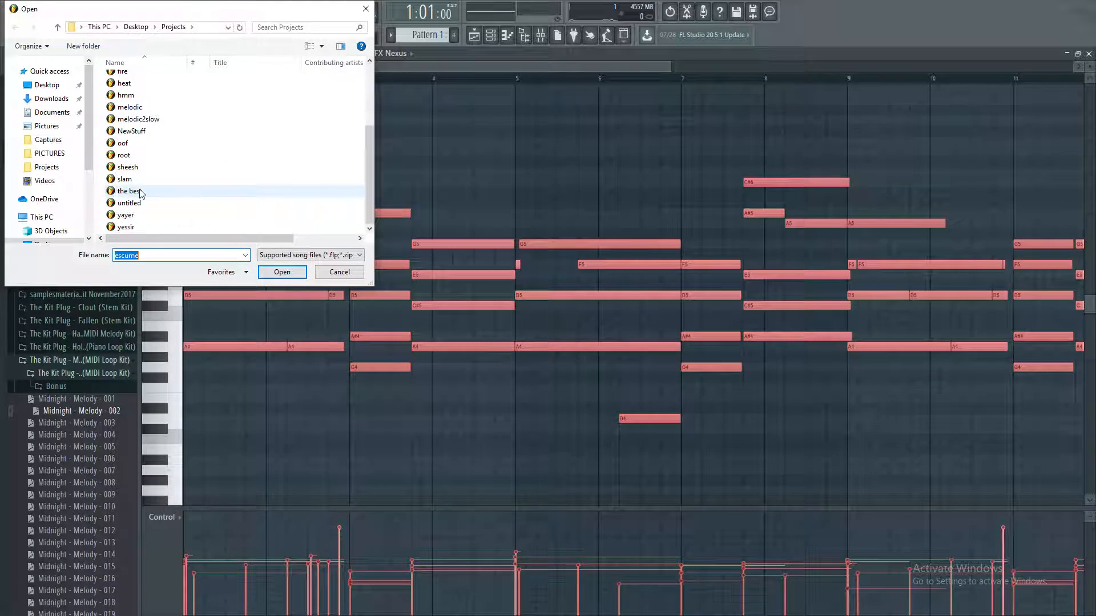
pyautogui.scroll(2, 161, 211)
pyautogui.scroll(-2, 165, 171)
pyautogui.click(363, 11)
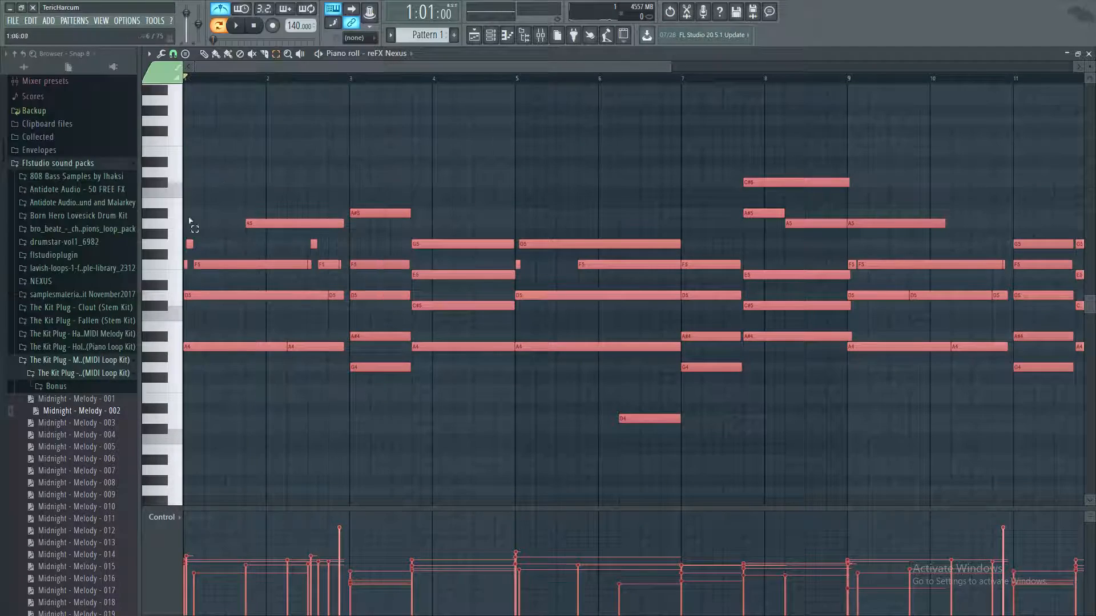
# Step: Import Midnight - Melody - 003 into the piano roll and listen to it
pyautogui.scroll(-4, 68, 398)
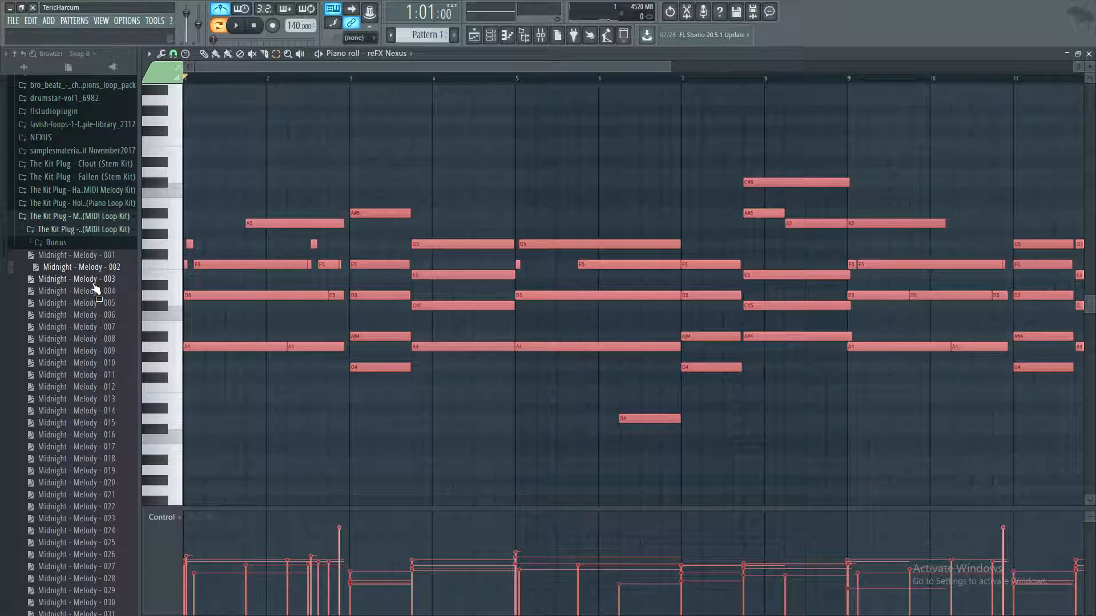
pyautogui.moveTo(181, 246); pyautogui.dragTo(375, 258)
pyautogui.click(649, 368)
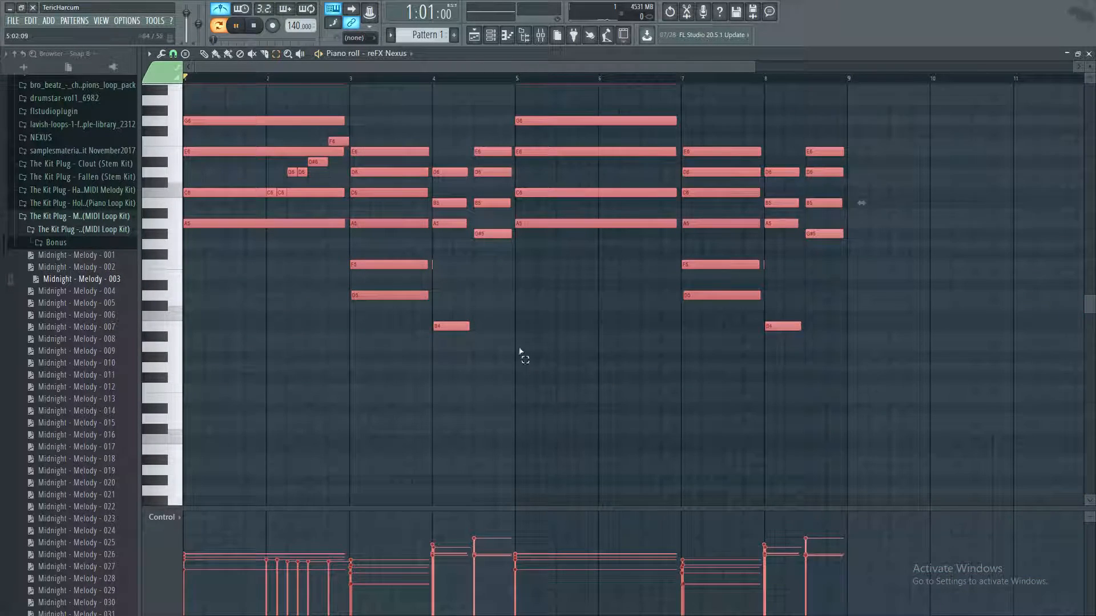
pyautogui.press('space')
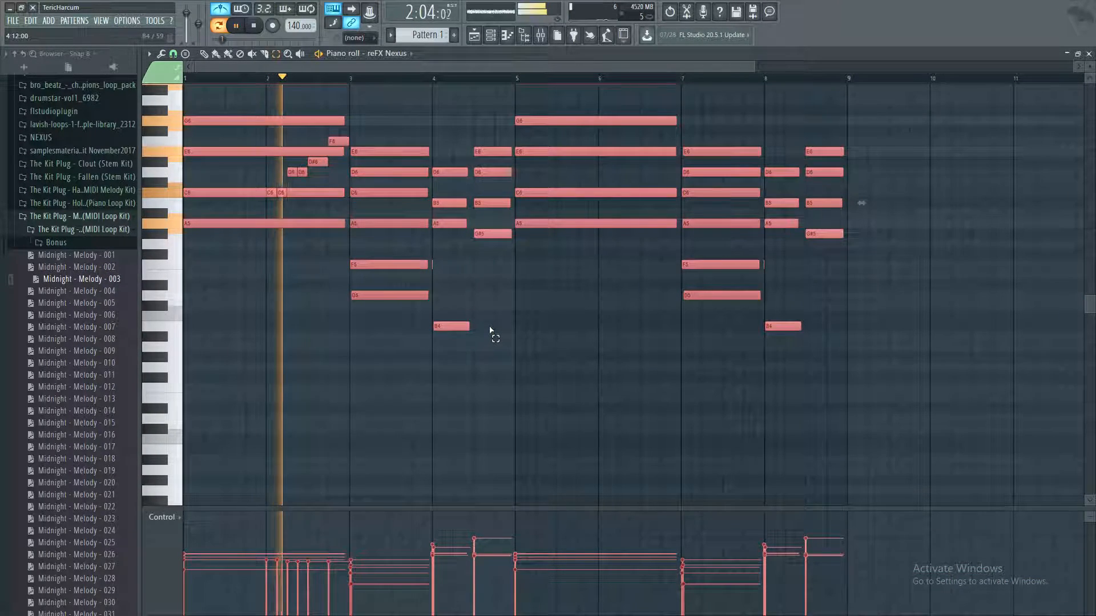
pyautogui.press('space')
# Step: Import Midnight - Melody - 004 into the piano roll in place of the current notes and play it
pyautogui.moveTo(80, 279); pyautogui.dragTo(449, 325)
pyautogui.click(633, 363)
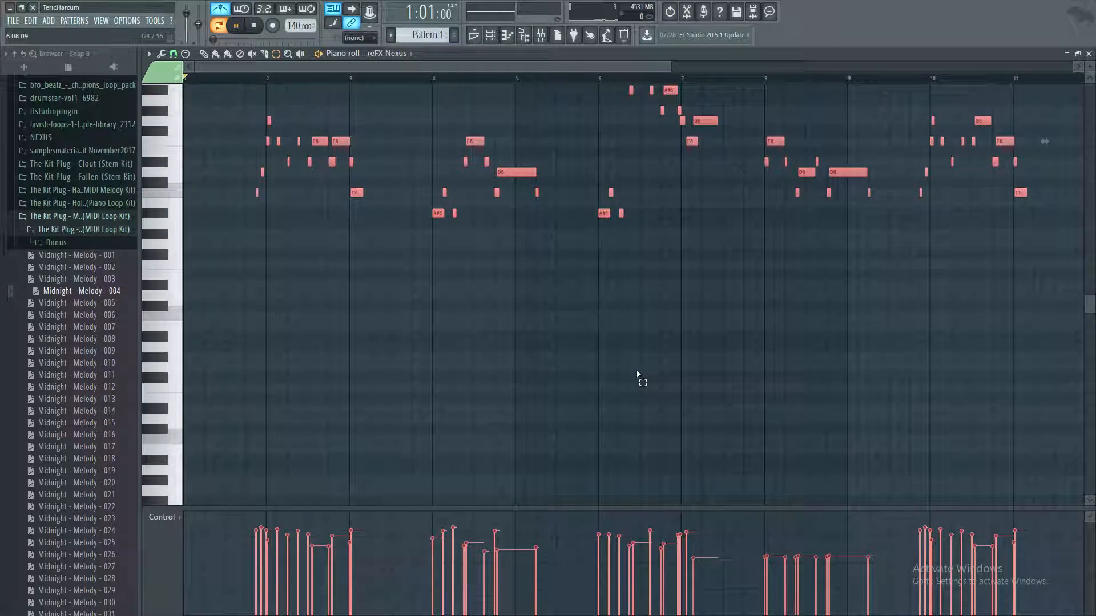
pyautogui.press('space')
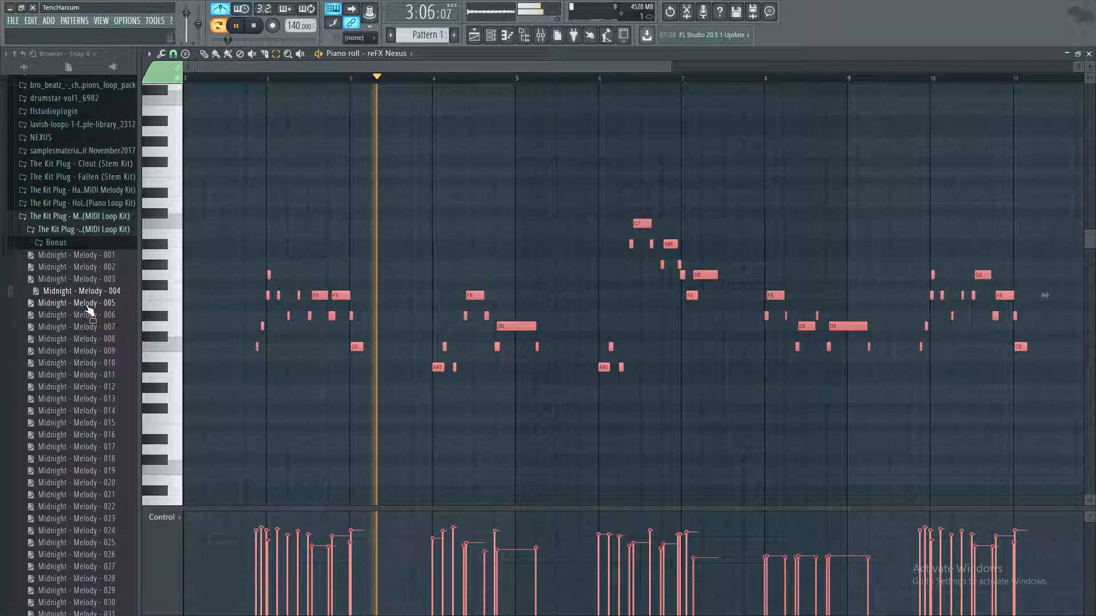
# Step: Import Midnight - Melody - 005 into the piano roll in place of the current notes and play it
pyautogui.moveTo(89, 308); pyautogui.dragTo(377, 263)
pyautogui.click(632, 362)
pyautogui.press('space')
pyautogui.press('space')
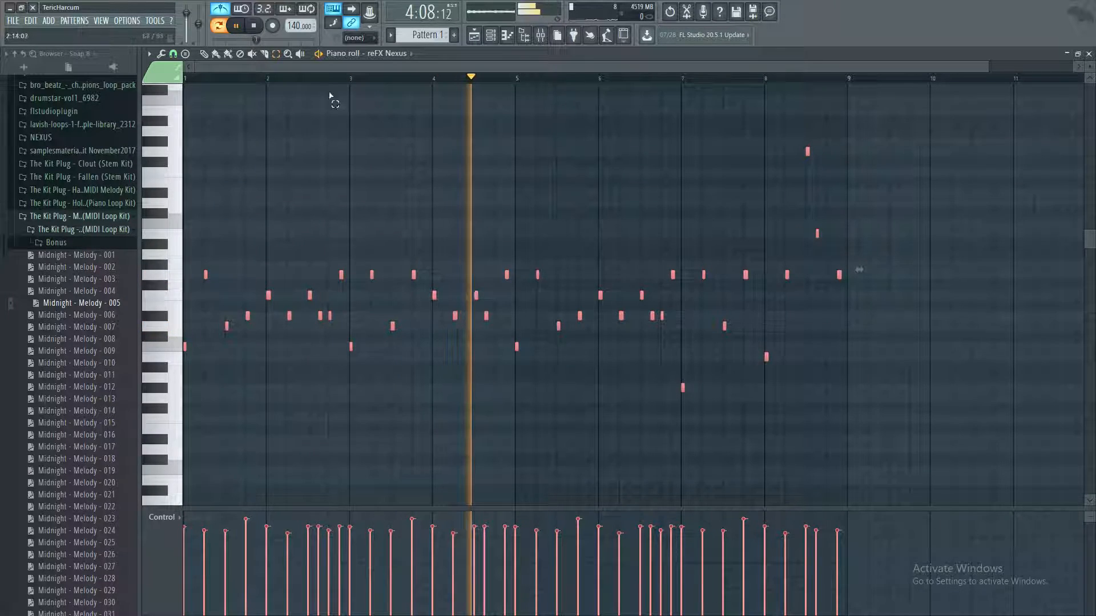
# Step: Open reFX Nexus and audition the presets PN Delayed Piano, PN Ballad Grand Piano and PN FM Piano on the melody
pyautogui.click(490, 36)
pyautogui.click(249, 162)
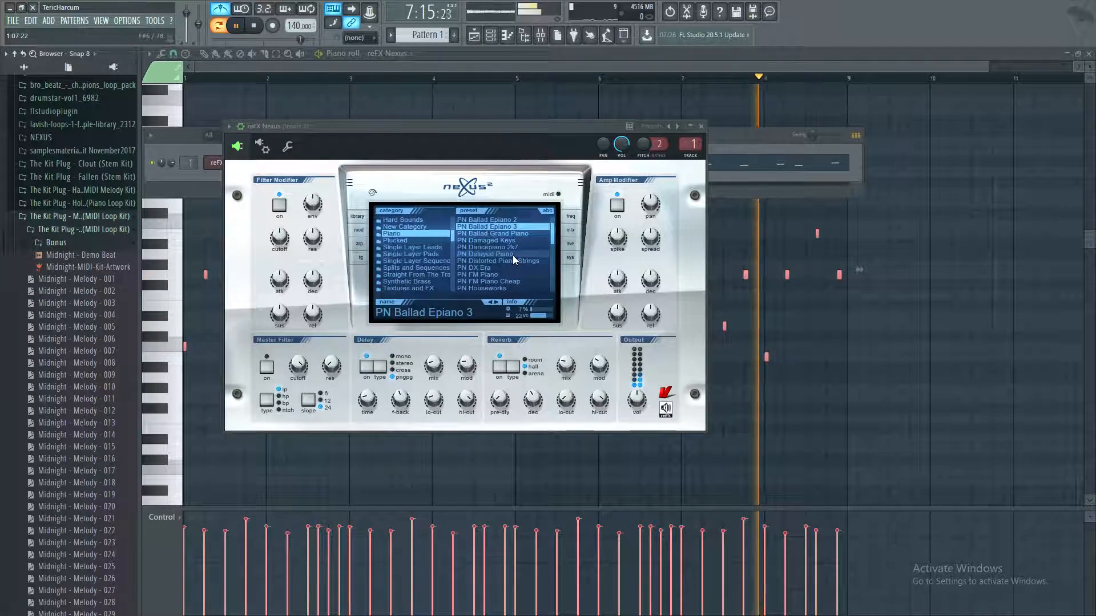
pyautogui.click(492, 253)
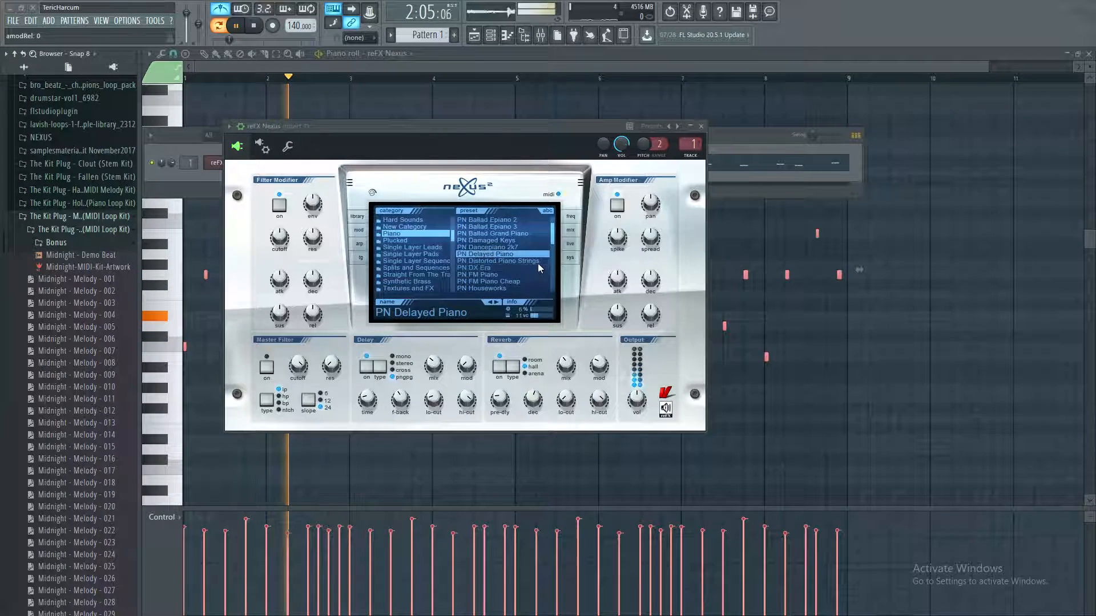
pyautogui.click(492, 234)
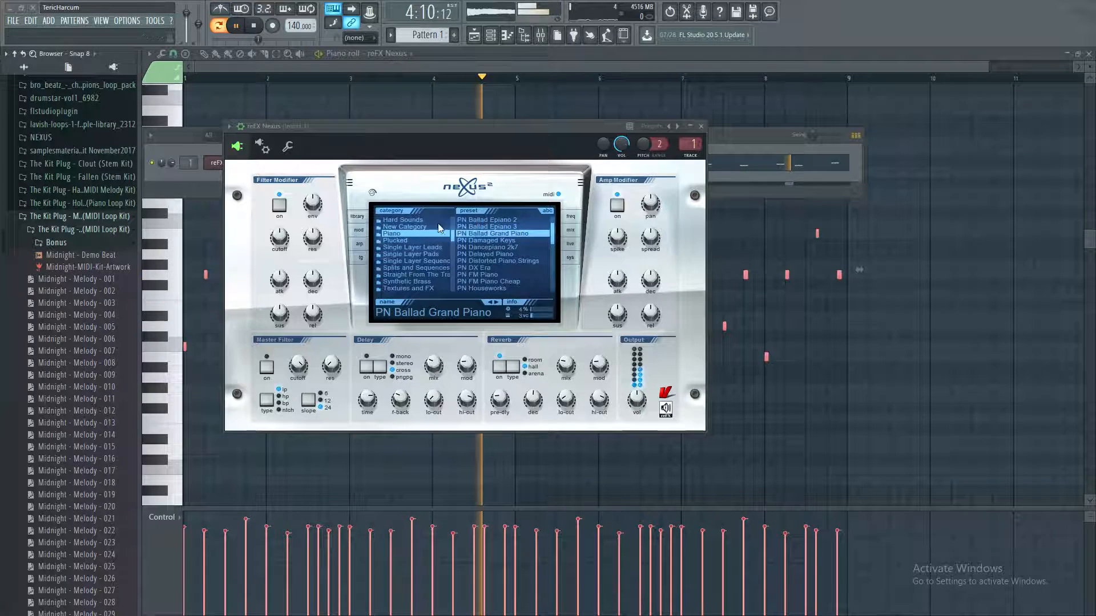
pyautogui.click(501, 273)
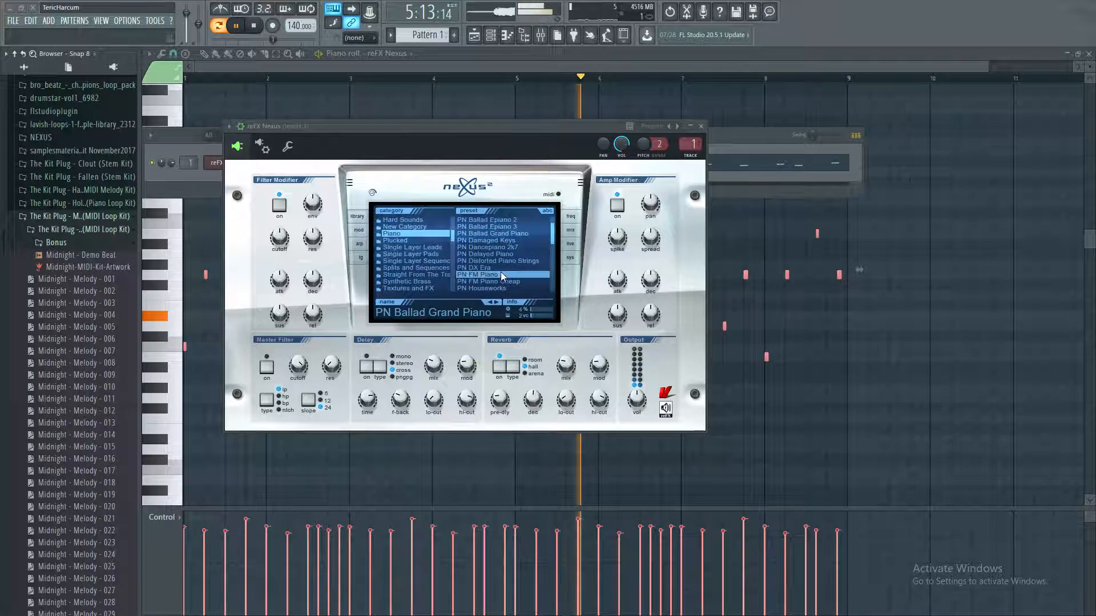
# Step: Audition the PN Playing Piano in Heaven preset on the melody and browse the rest of the piano presets
pyautogui.moveTo(552, 235); pyautogui.dragTo(549, 258)
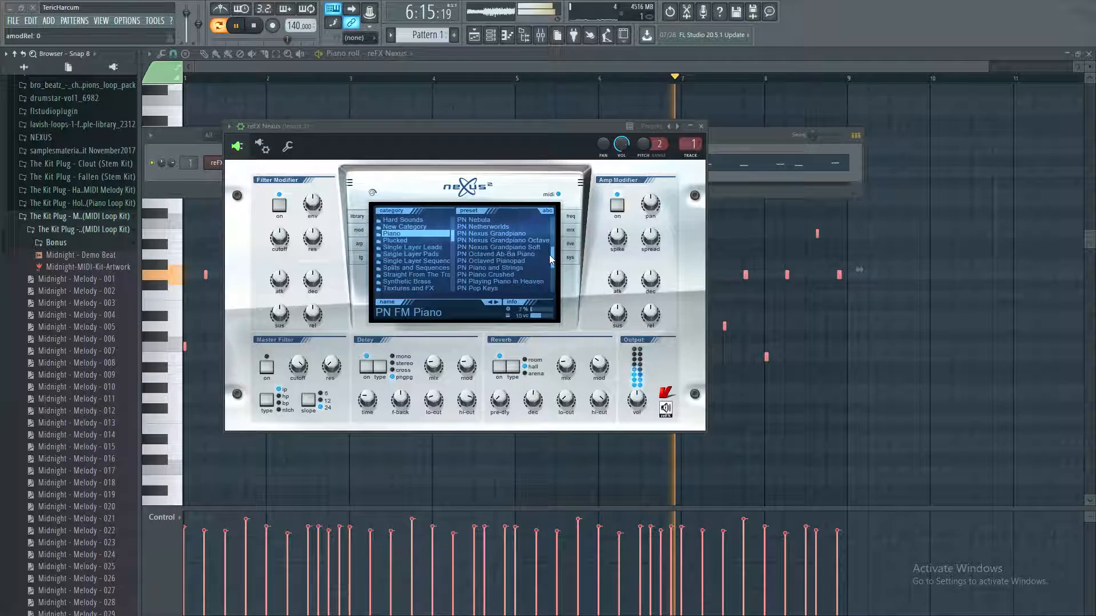
pyautogui.click(493, 281)
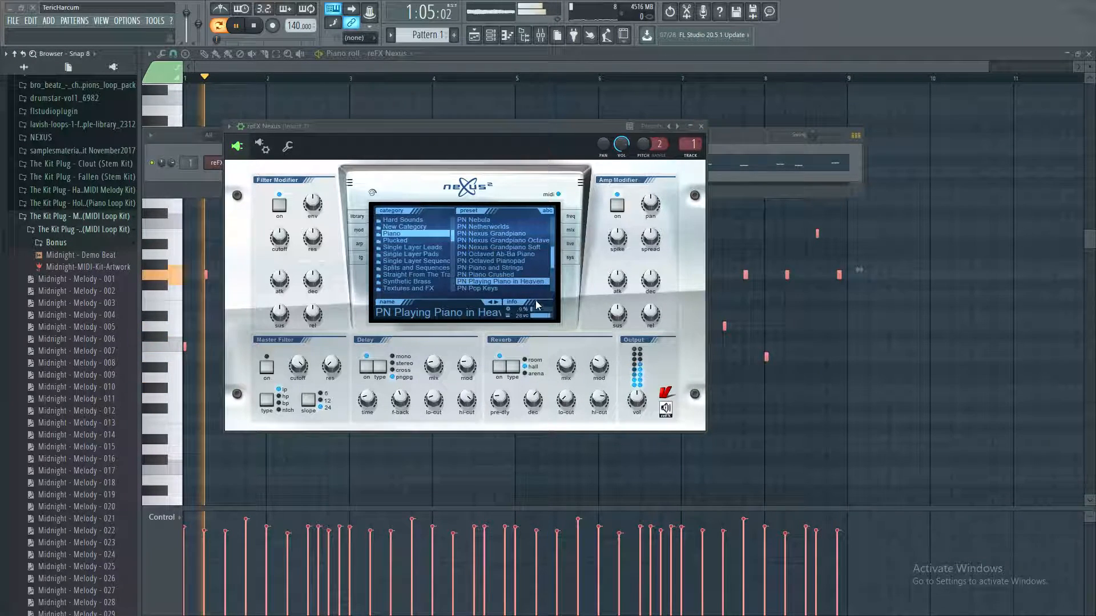
pyautogui.click(552, 281)
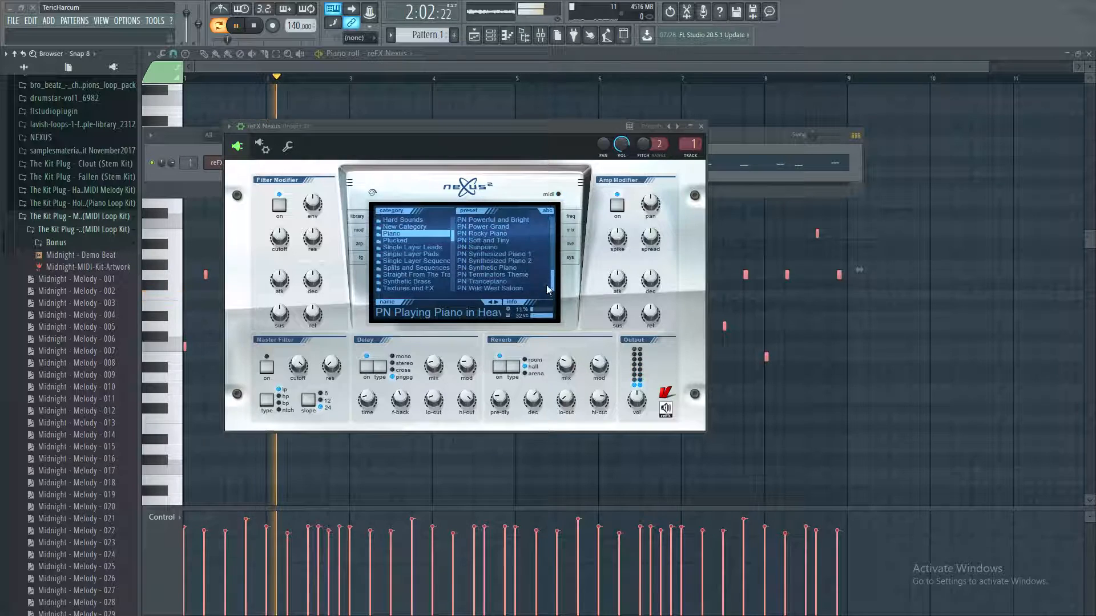
# Step: Create a new preset search for "flute" in Nexus
pyautogui.rightClick(406, 272)
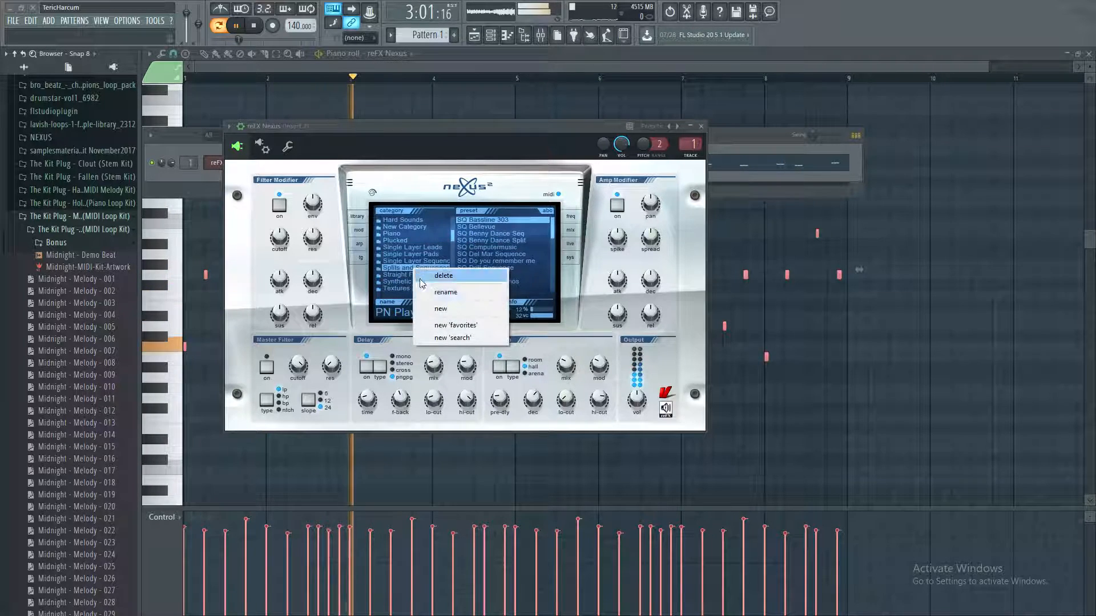
pyautogui.click(451, 338)
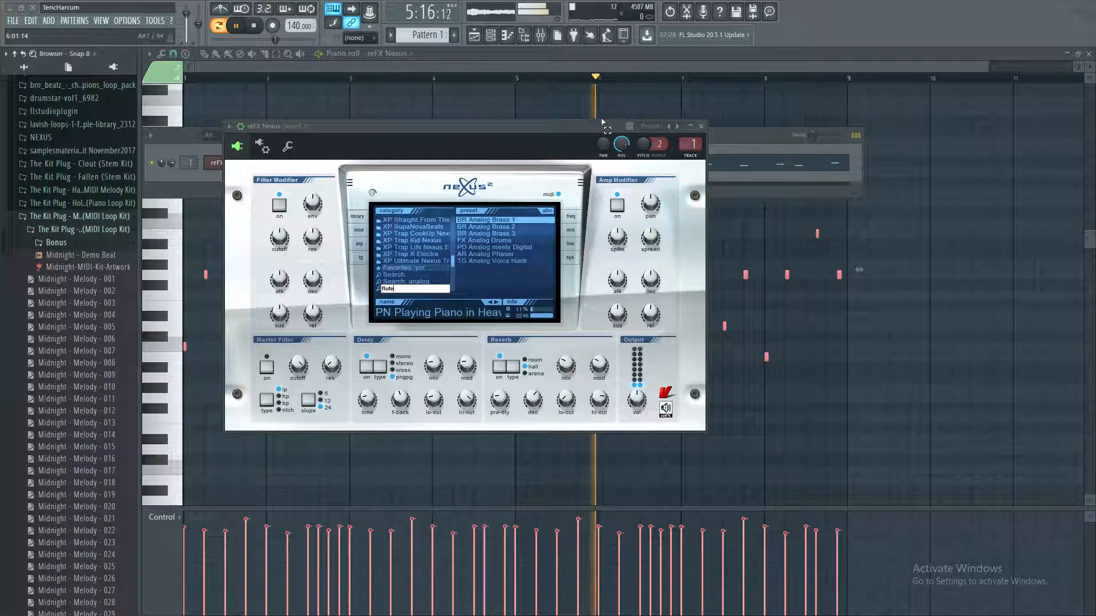
pyautogui.press('Return')
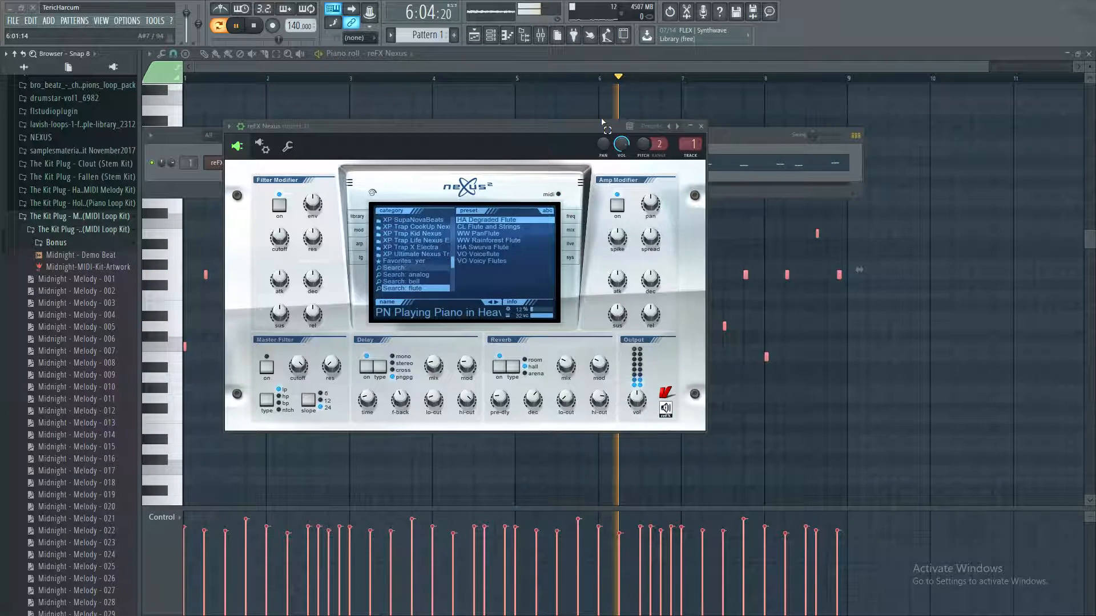
# Step: Audition the flute presets from CL Flute and Strings through VO Voicy Flutes and load WW Rainforest Flute
pyautogui.click(501, 227)
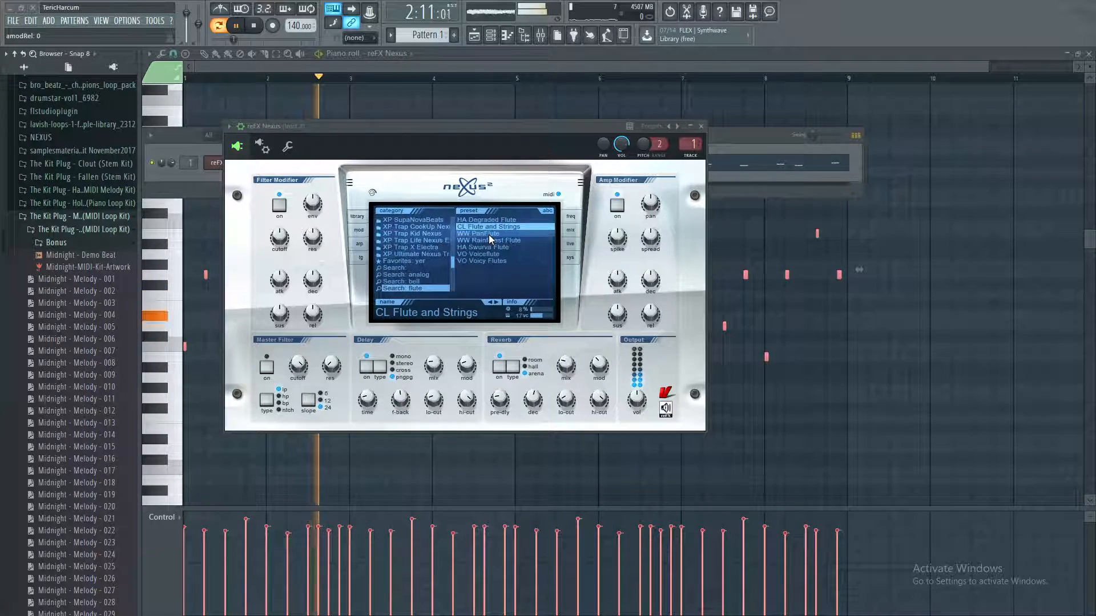
pyautogui.click(488, 234)
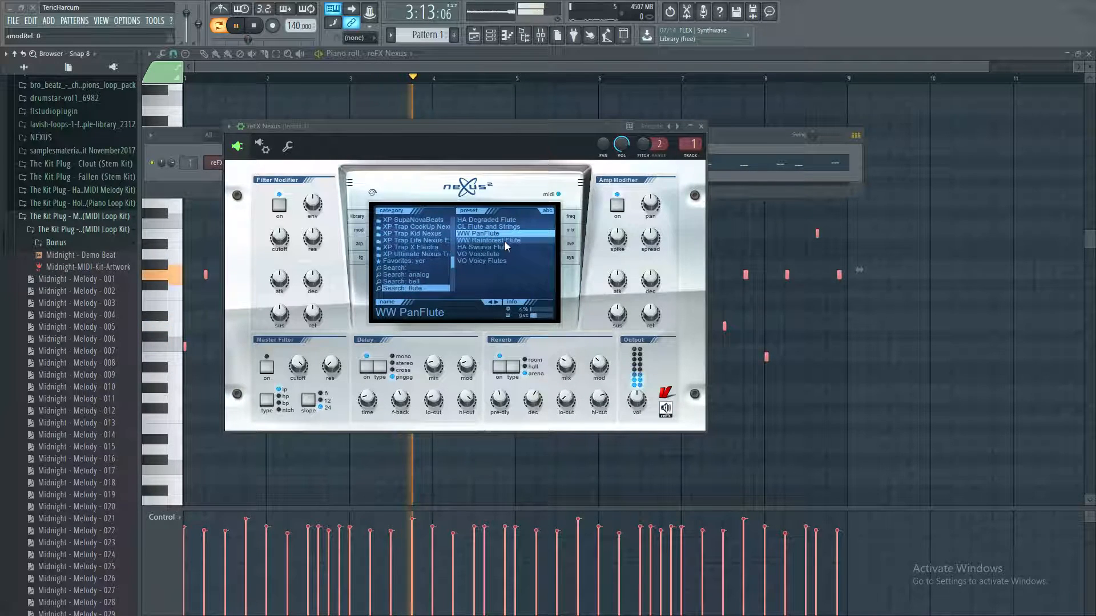
pyautogui.click(504, 241)
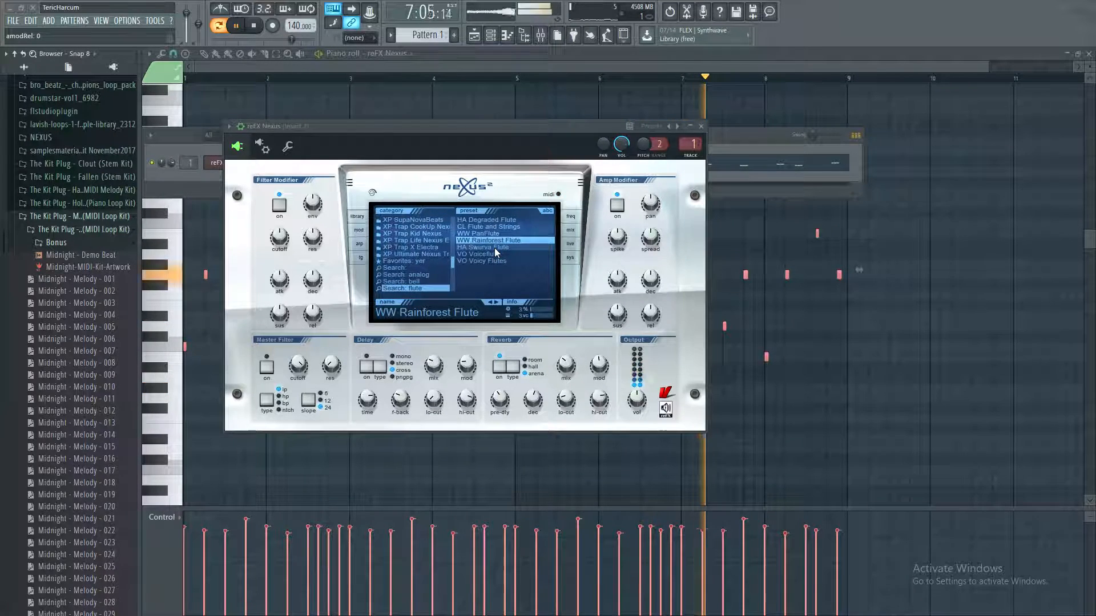
pyautogui.click(494, 247)
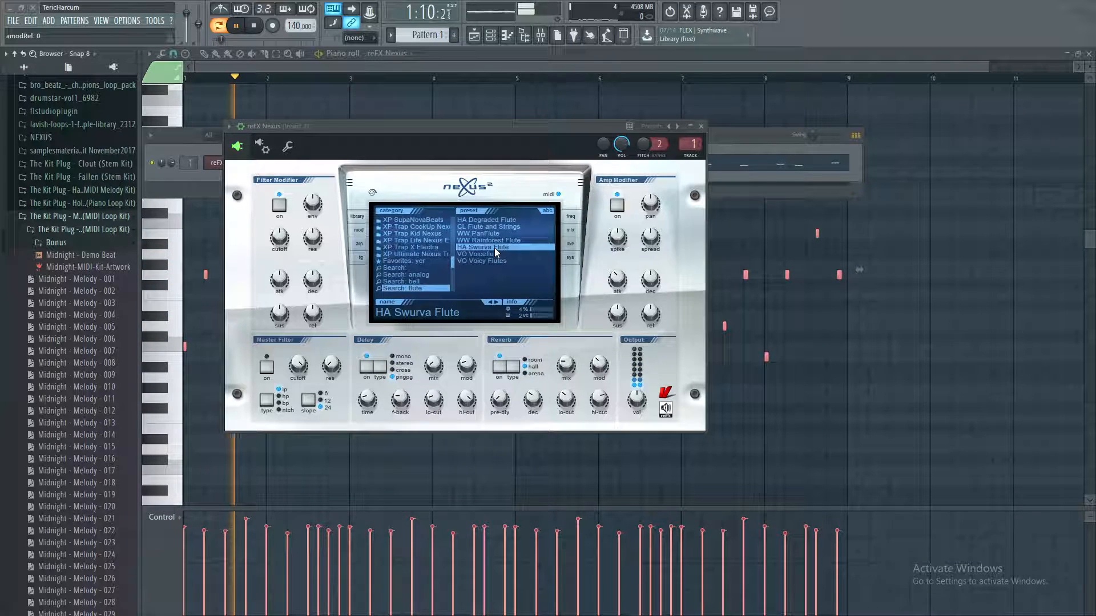
pyautogui.click(495, 255)
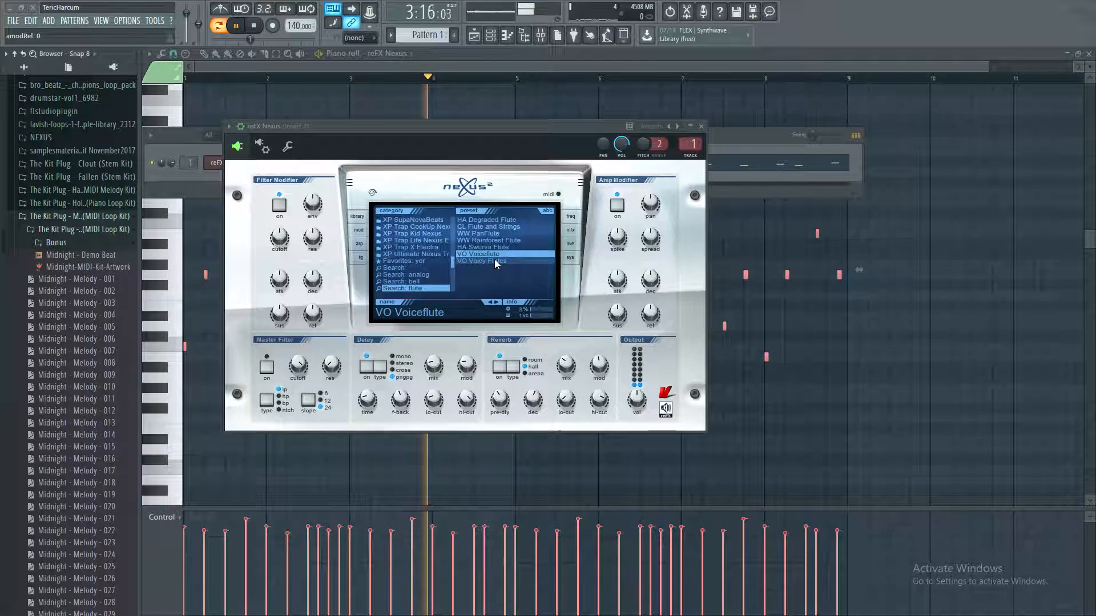
pyautogui.click(495, 260)
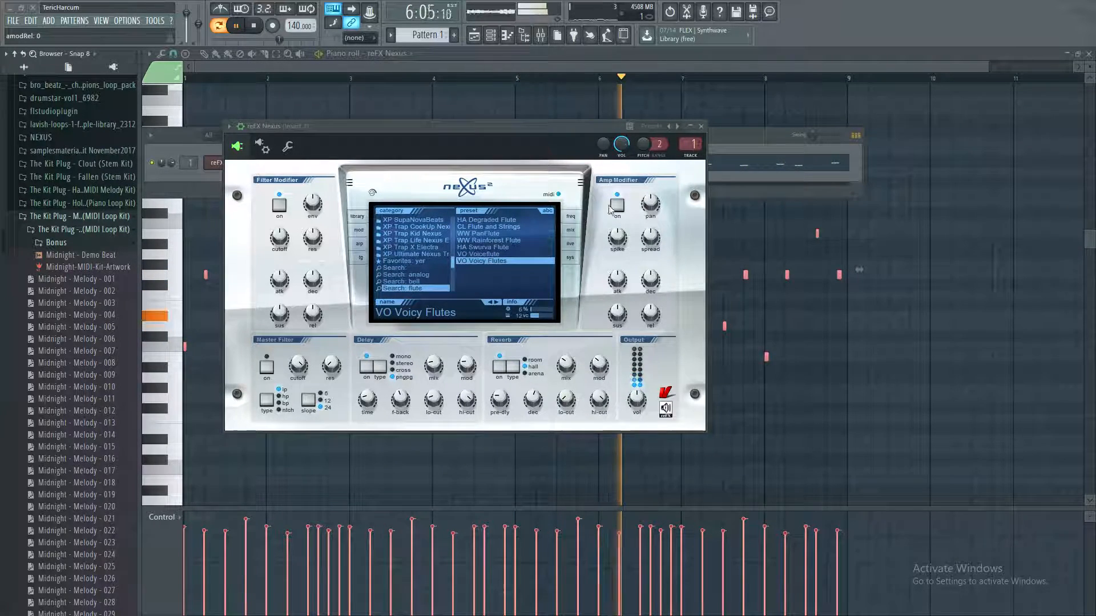
pyautogui.click(488, 240)
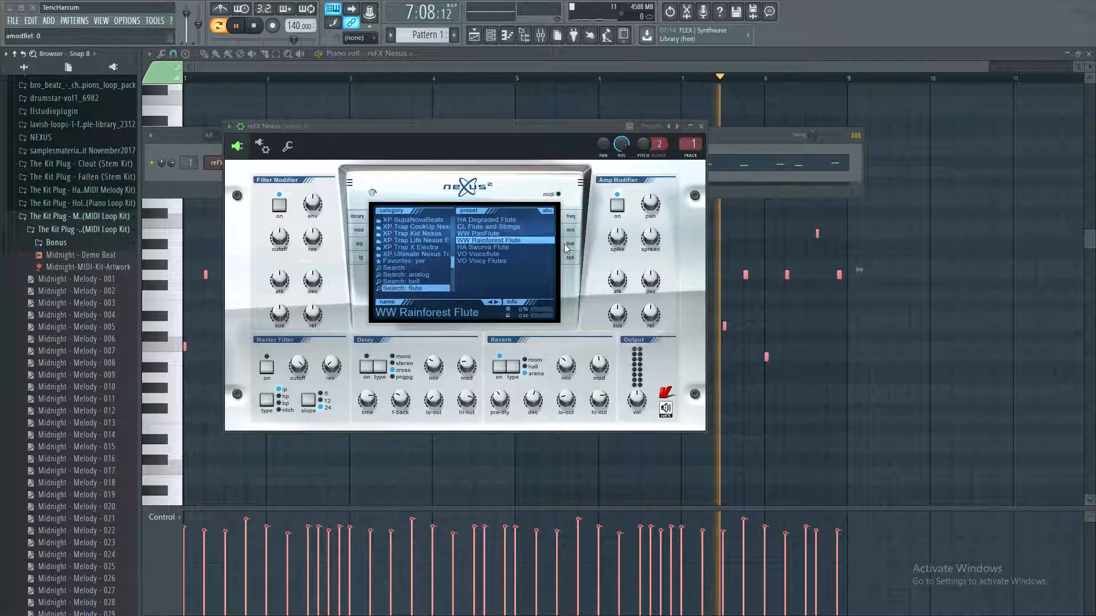
# Step: Close the Nexus window, select all melody notes, transpose them down one octave and clear the selection after listening
pyautogui.click(701, 127)
pyautogui.keyDown('ctrl'); pyautogui.click(408, 481); pyautogui.keyUp('ctrl')
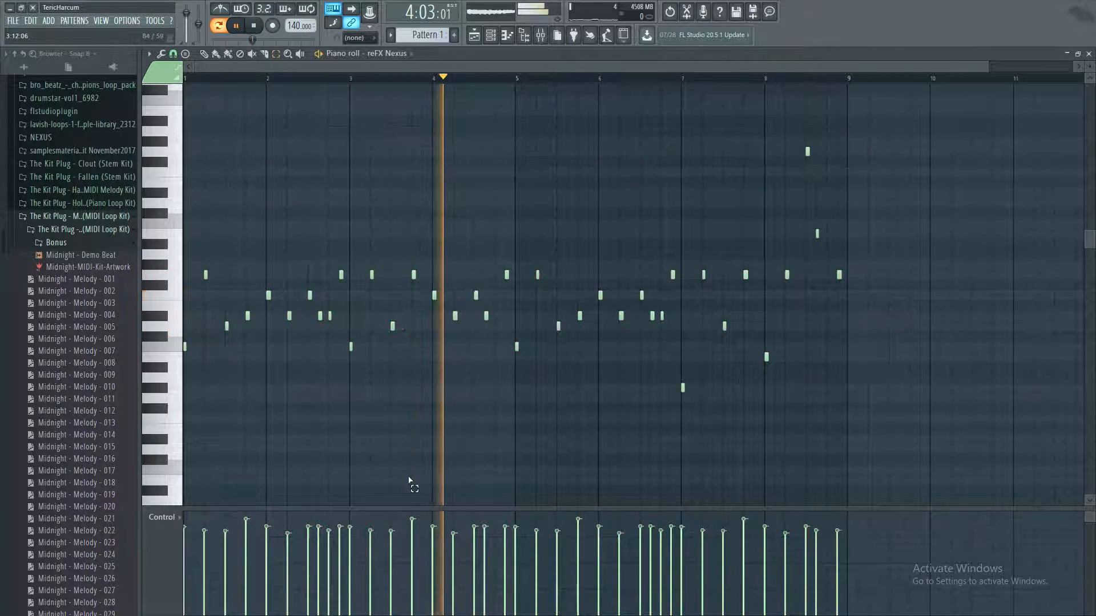
pyautogui.hotkey('ctrl', 'a')
pyautogui.scroll(4, 414, 518)
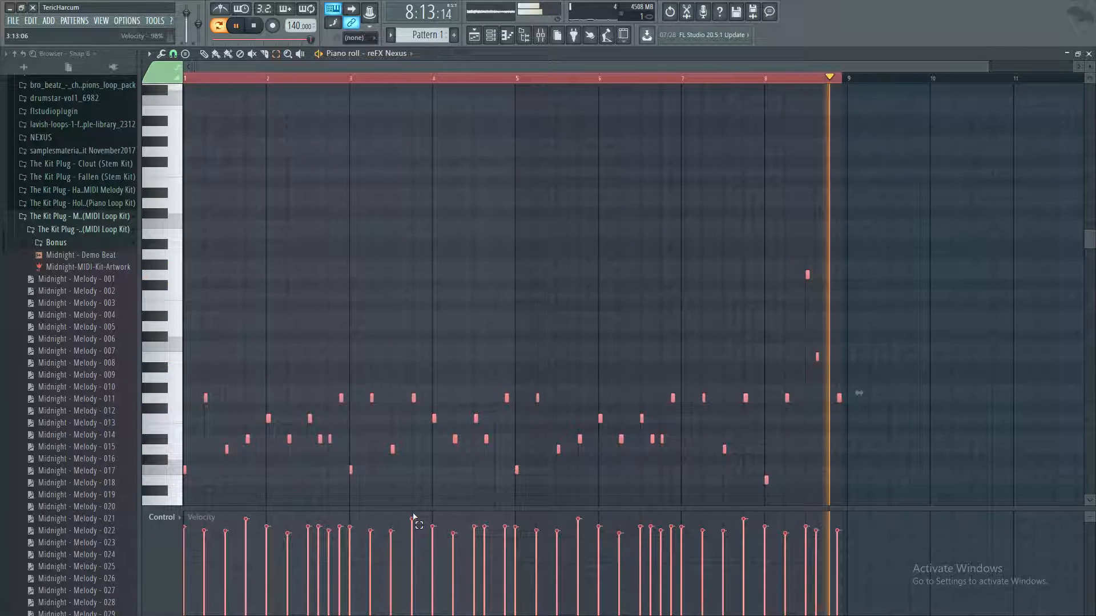
pyautogui.press('space')
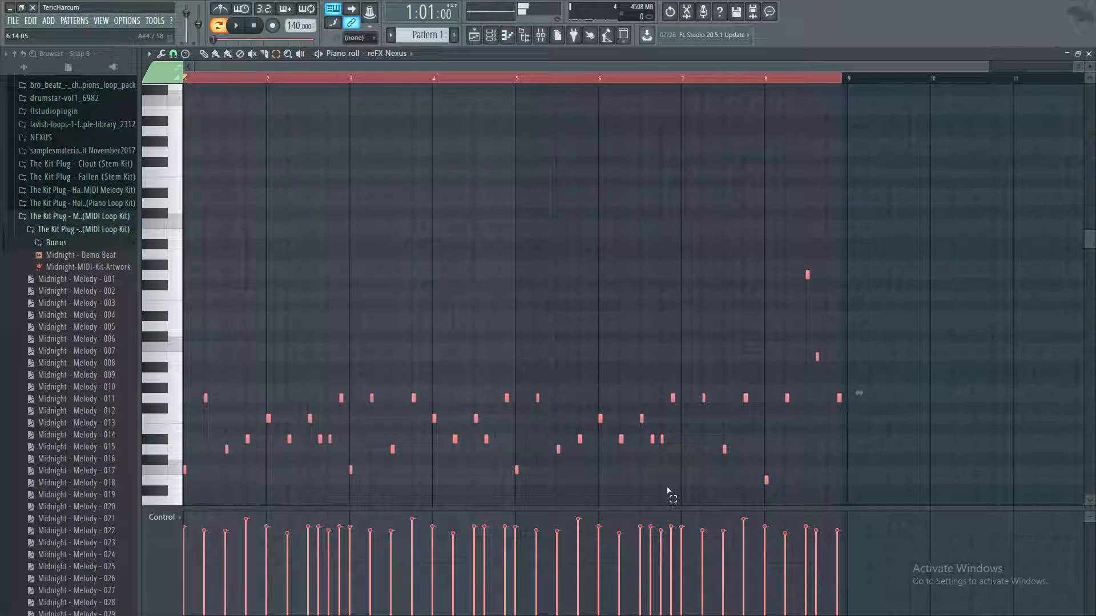
pyautogui.click(891, 395)
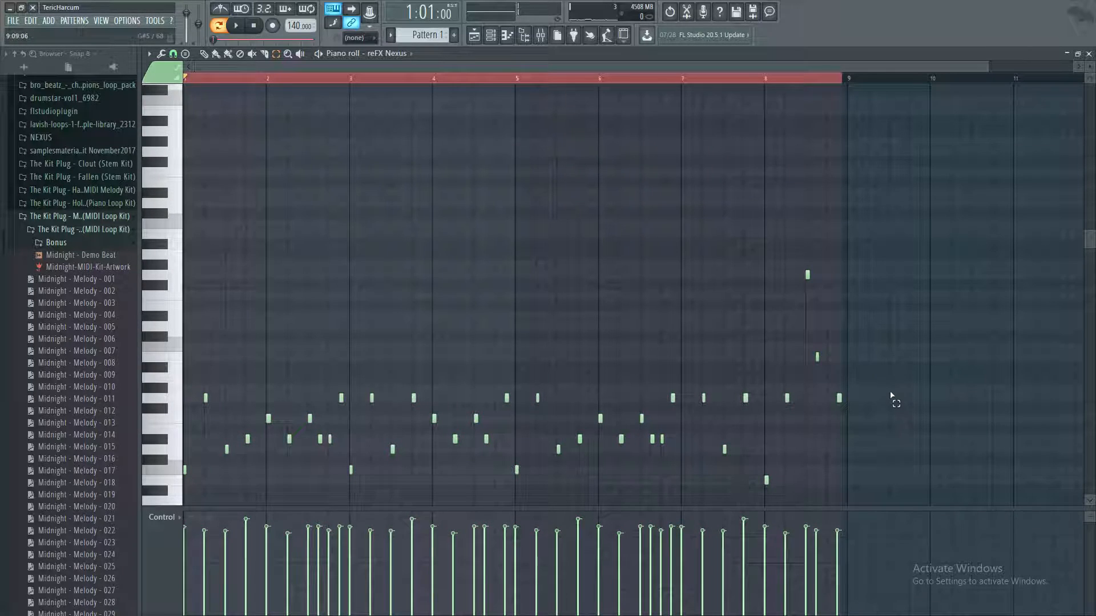
pyautogui.click(897, 402)
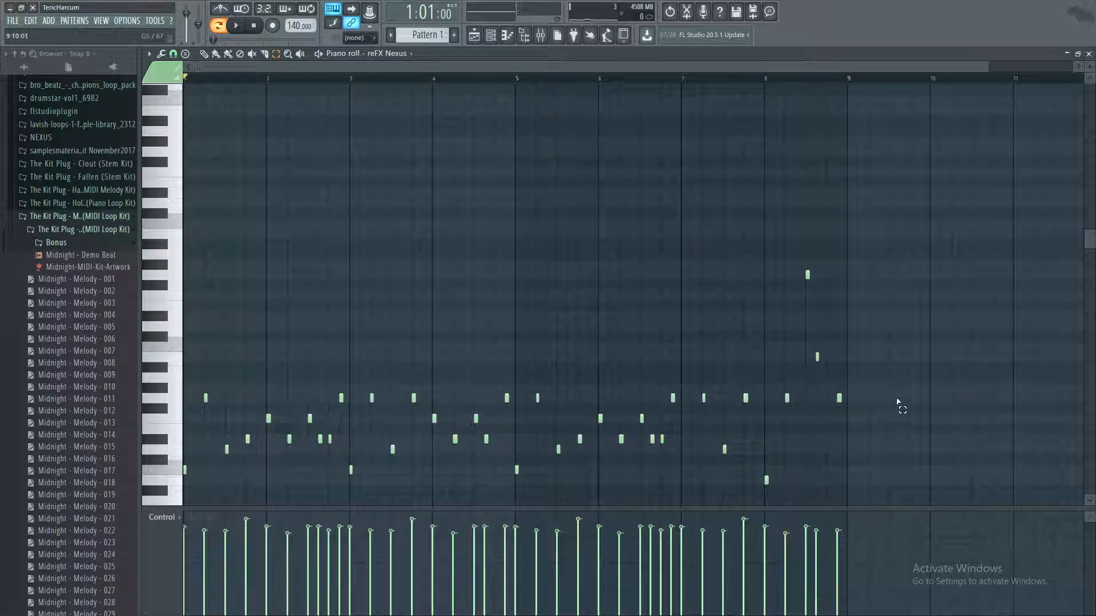
pyautogui.click(454, 36)
pyautogui.click(440, 30)
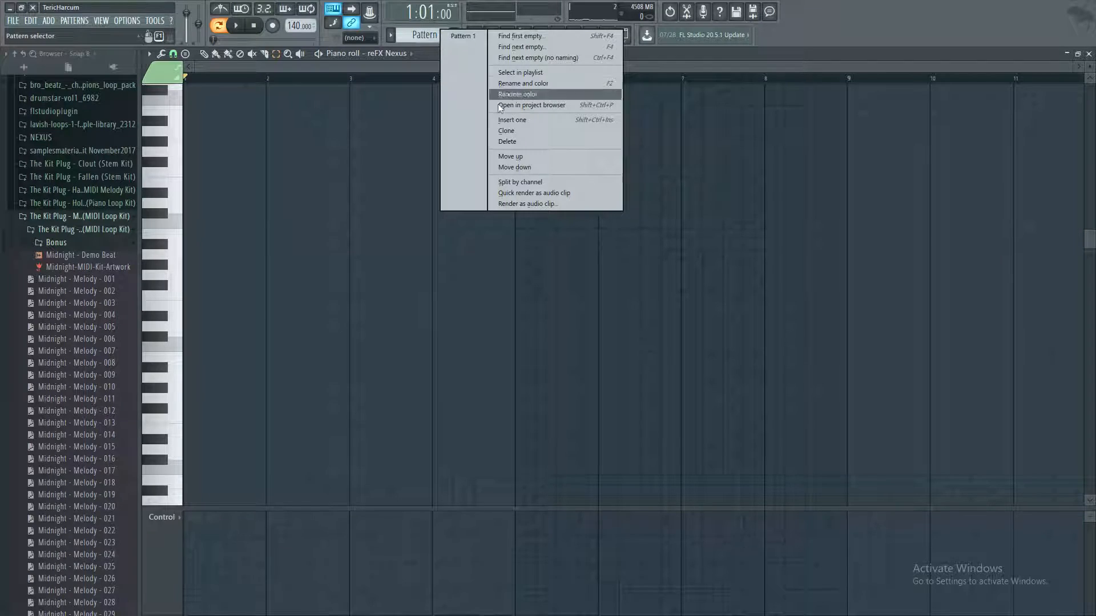
pyautogui.click(462, 36)
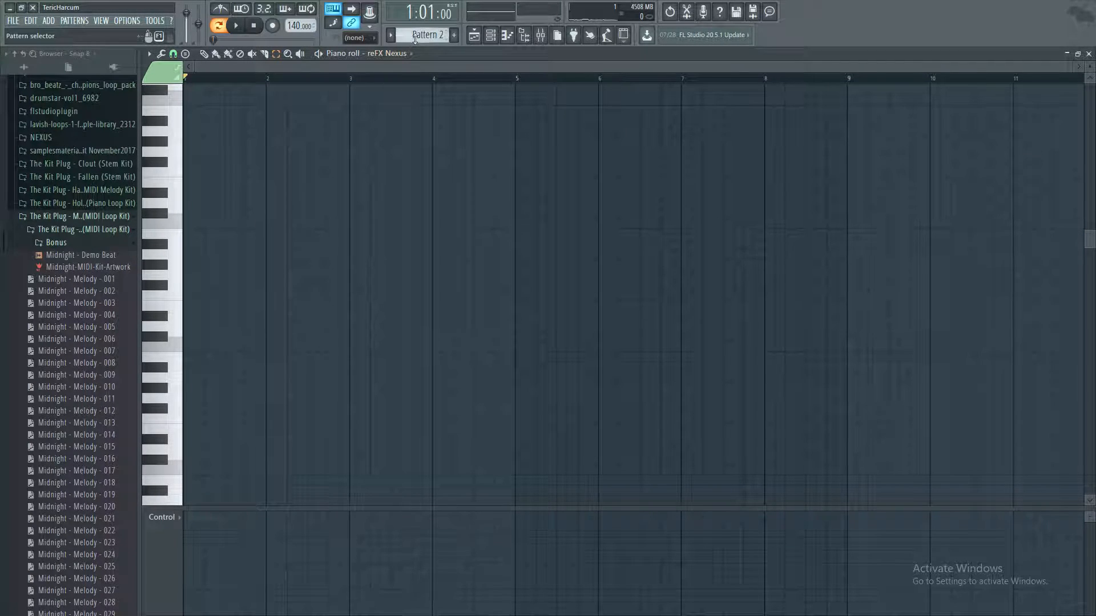
# Step: Show the channel rack and collapse the Flstudio sound packs folder while playing the melody of Pattern 1
pyautogui.click(491, 37)
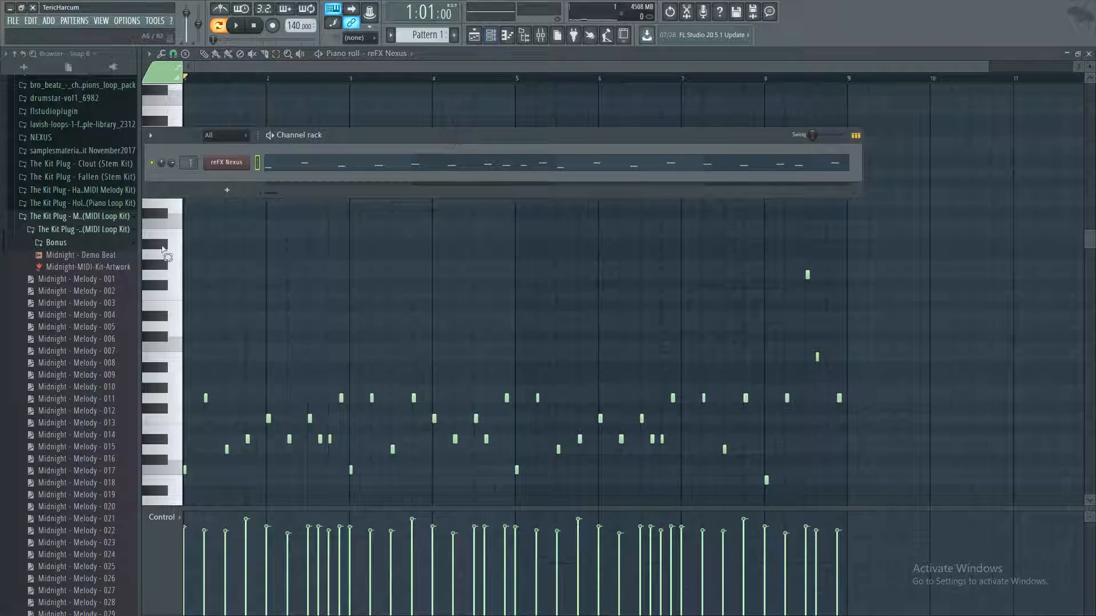
pyautogui.click(53, 245)
pyautogui.press('space')
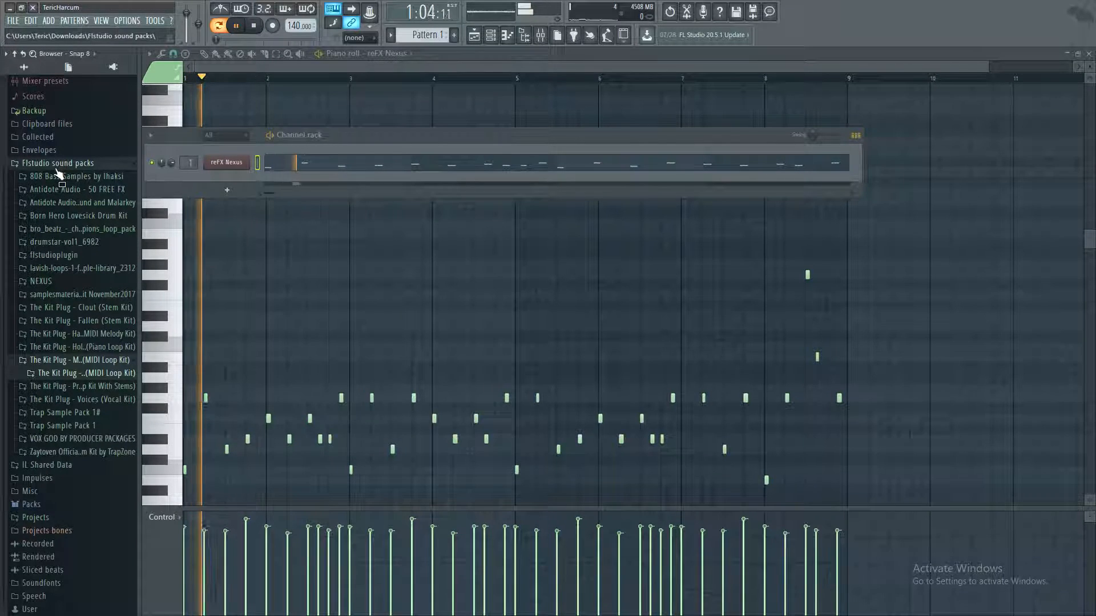
pyautogui.click(46, 163)
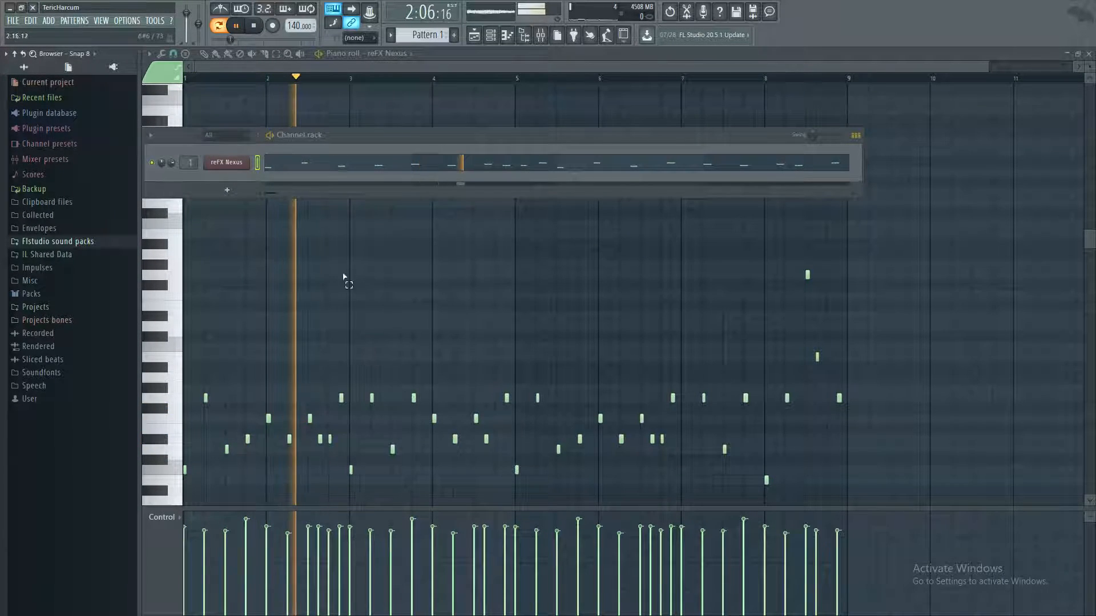
pyautogui.press('space')
# Step: Set the project tempo to 150 BPM and play the melody
pyautogui.rightClick(299, 26)
pyautogui.click(418, 124)
pyautogui.press('space')
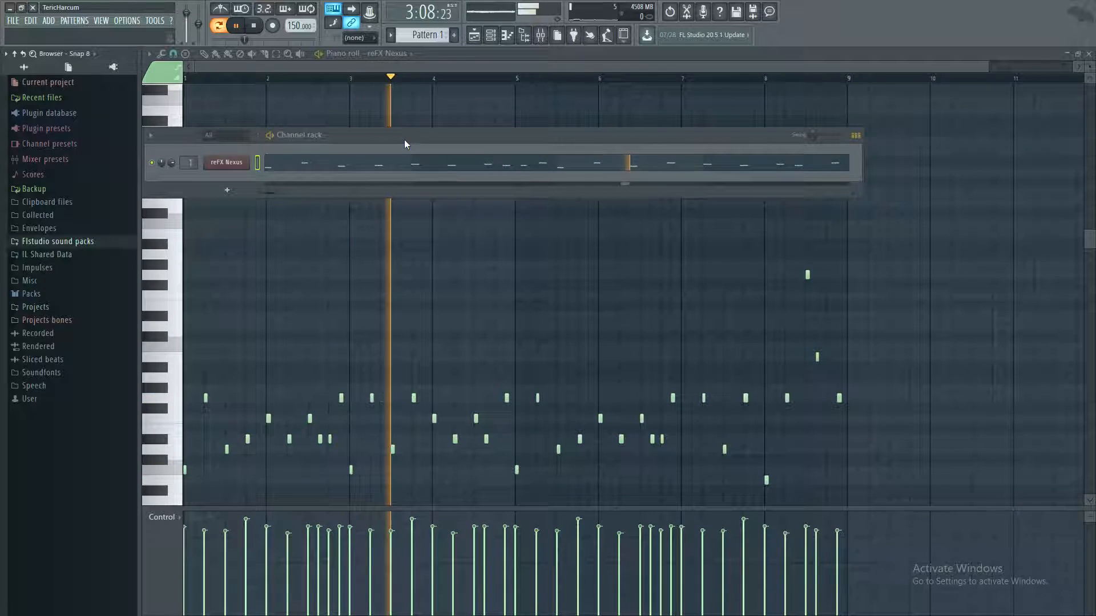
# Step: Set the project tempo to 145 BPM, listen to the melody and stop playback
pyautogui.rightClick(299, 26)
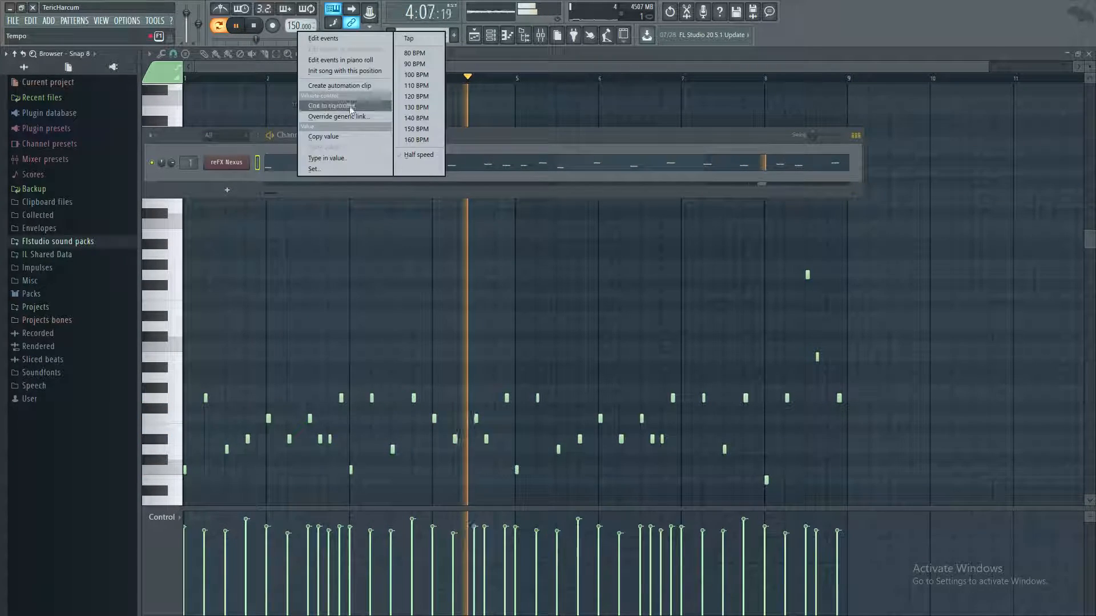
pyautogui.click(416, 120)
pyautogui.scroll(5, 301, 25)
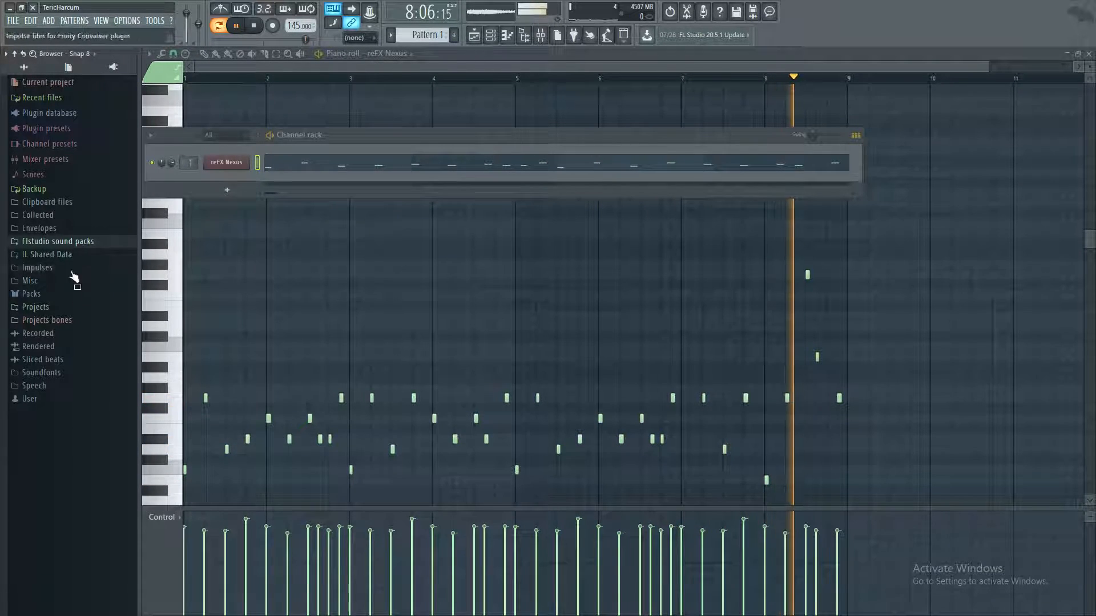
pyautogui.press('space')
pyautogui.click(58, 242)
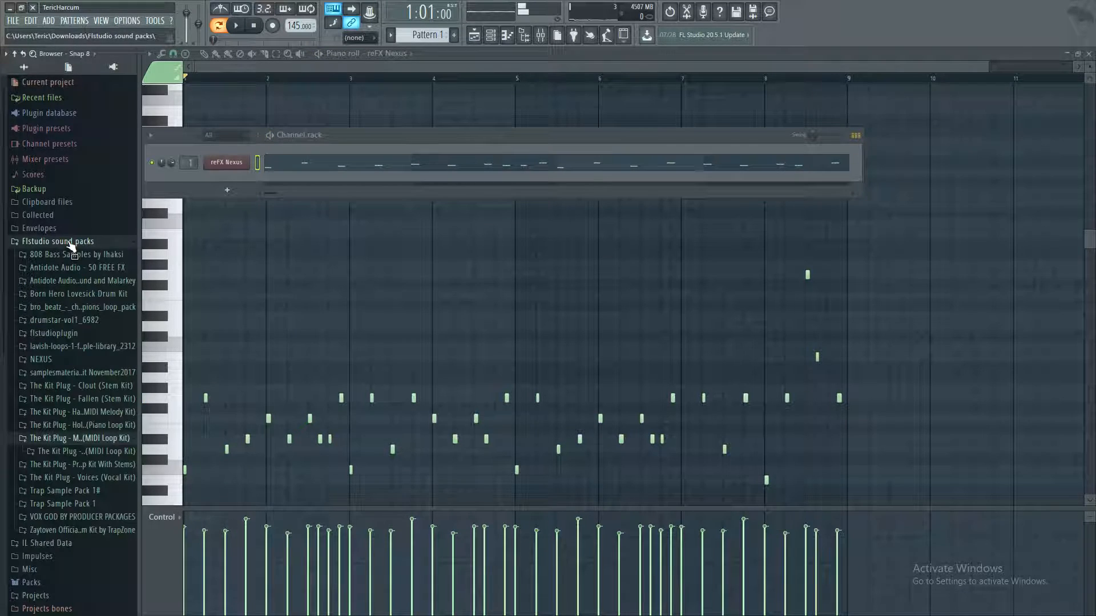
pyautogui.click(59, 240)
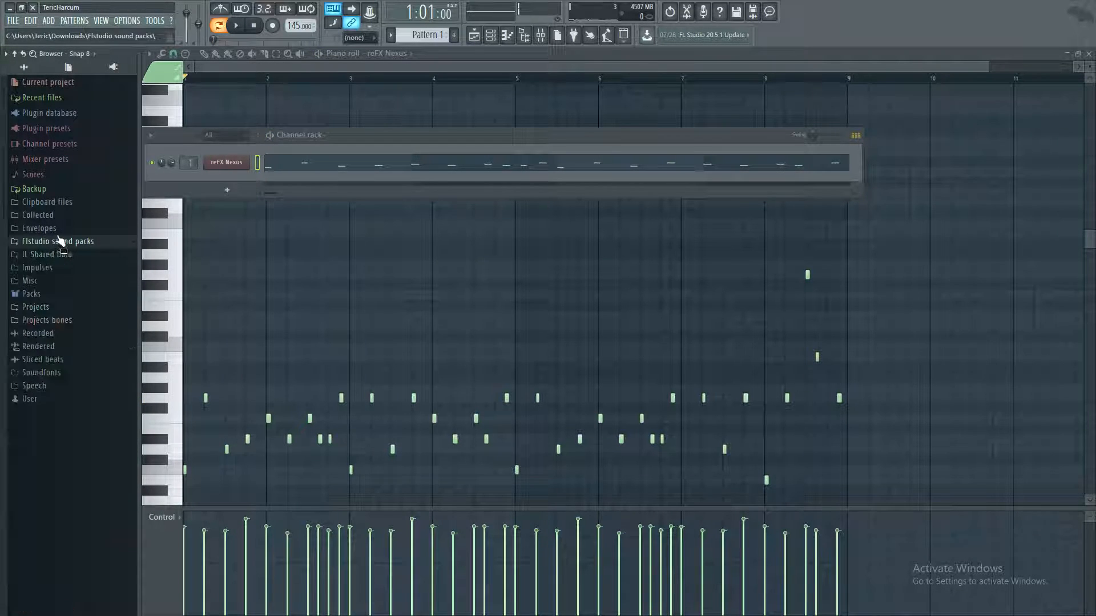
pyautogui.click(40, 102)
pyautogui.click(35, 99)
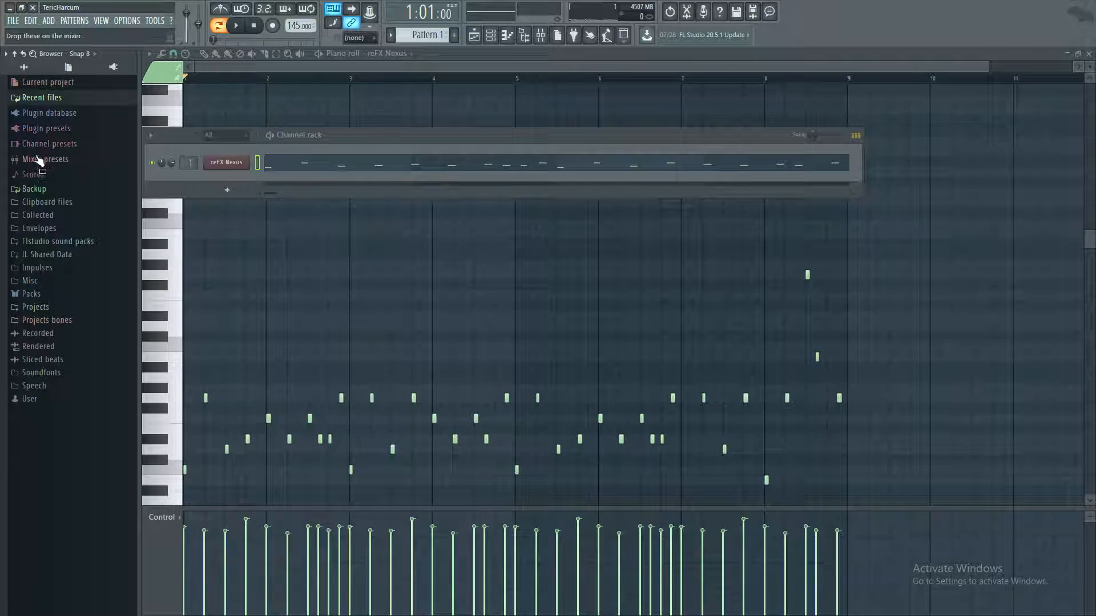
# Step: Add a second reFX Nexus instance from the installed VST generators to the channel rack
pyautogui.click(50, 114)
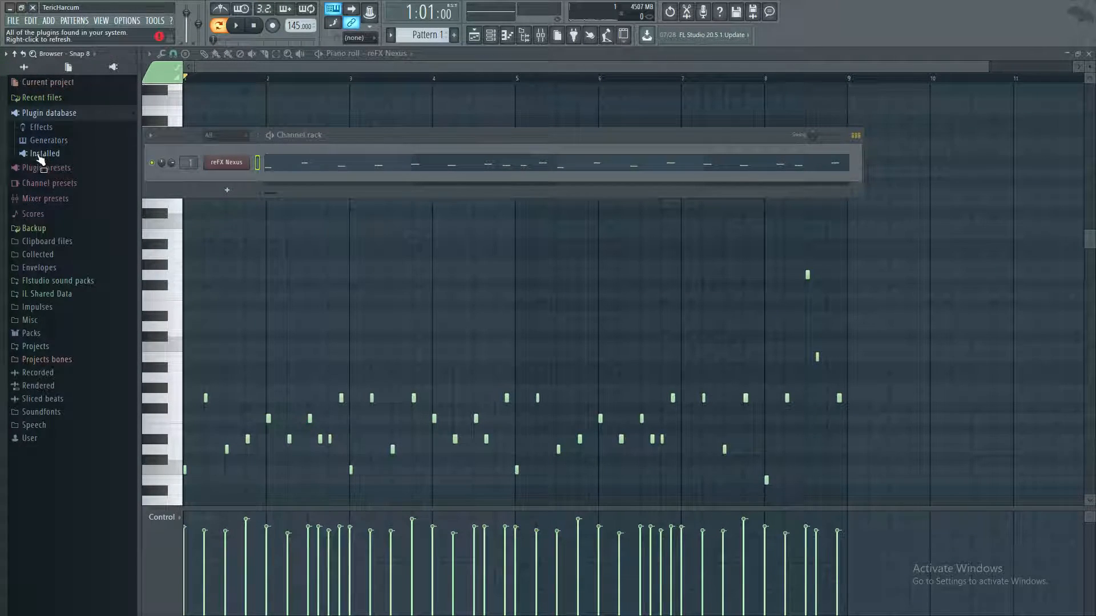
pyautogui.click(40, 155)
pyautogui.click(38, 180)
pyautogui.click(50, 208)
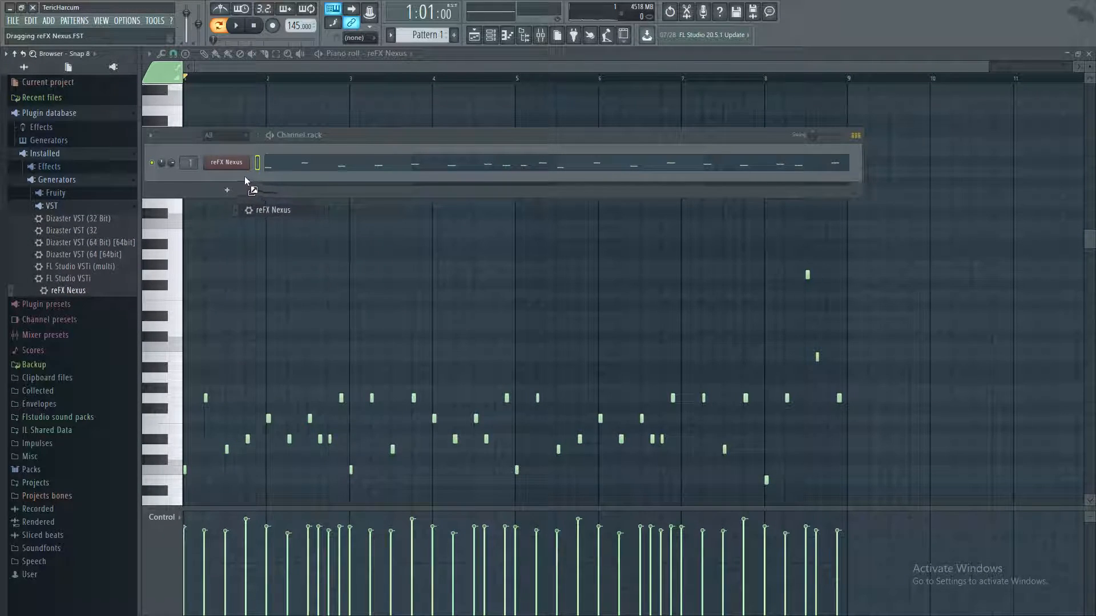
pyautogui.moveTo(247, 176); pyautogui.dragTo(248, 181)
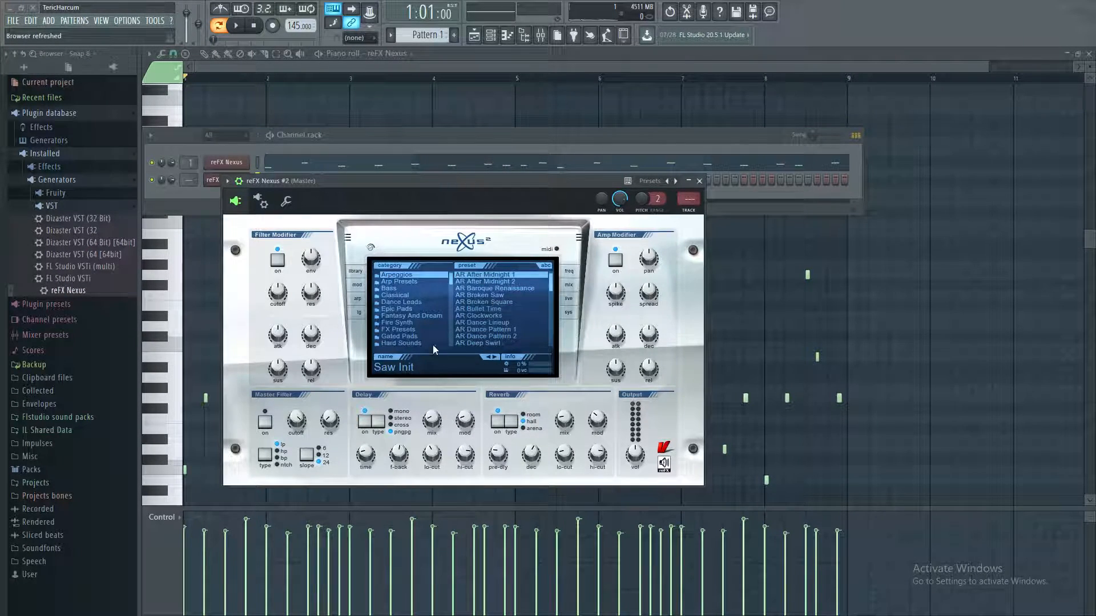
# Step: Choose the piano search category in the second Nexus instance and try the SNB - Master Piano preset
pyautogui.rightClick(411, 336)
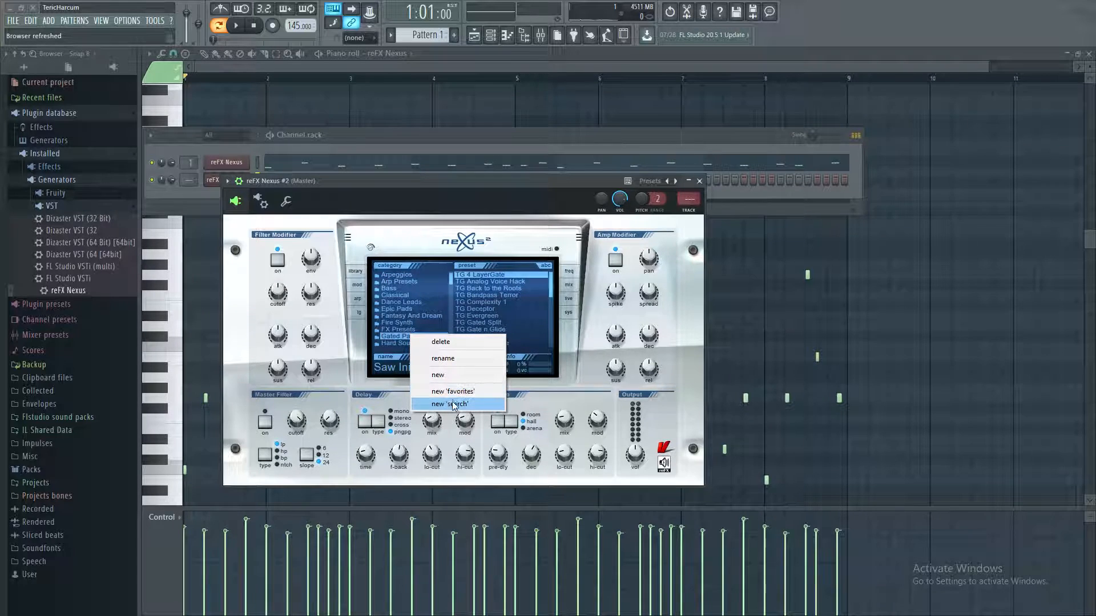
pyautogui.click(450, 278)
pyautogui.moveTo(450, 279); pyautogui.dragTo(448, 322)
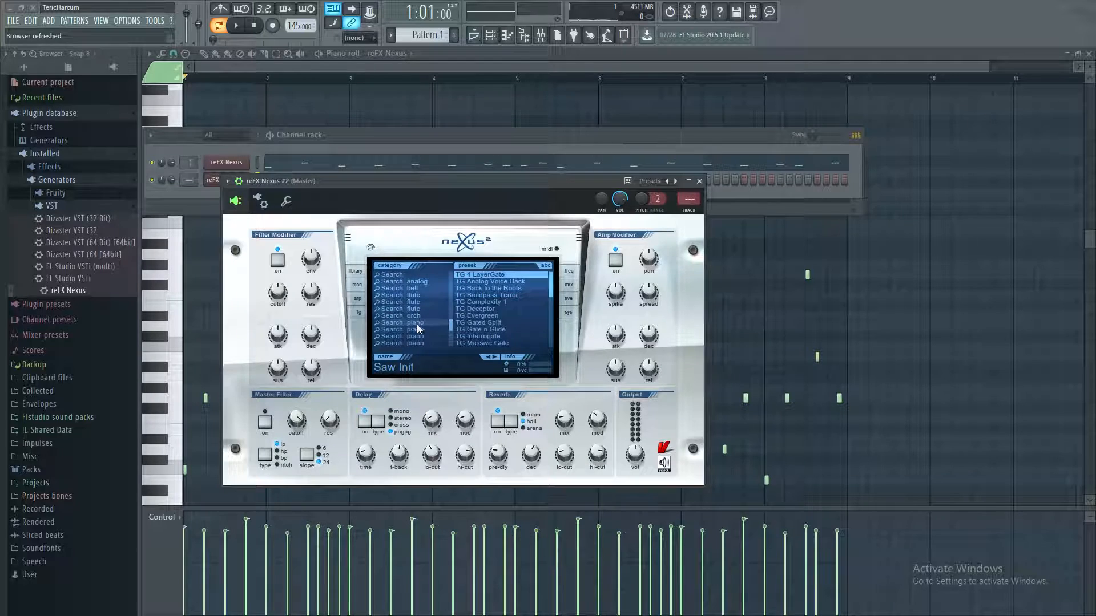
pyautogui.click(488, 283)
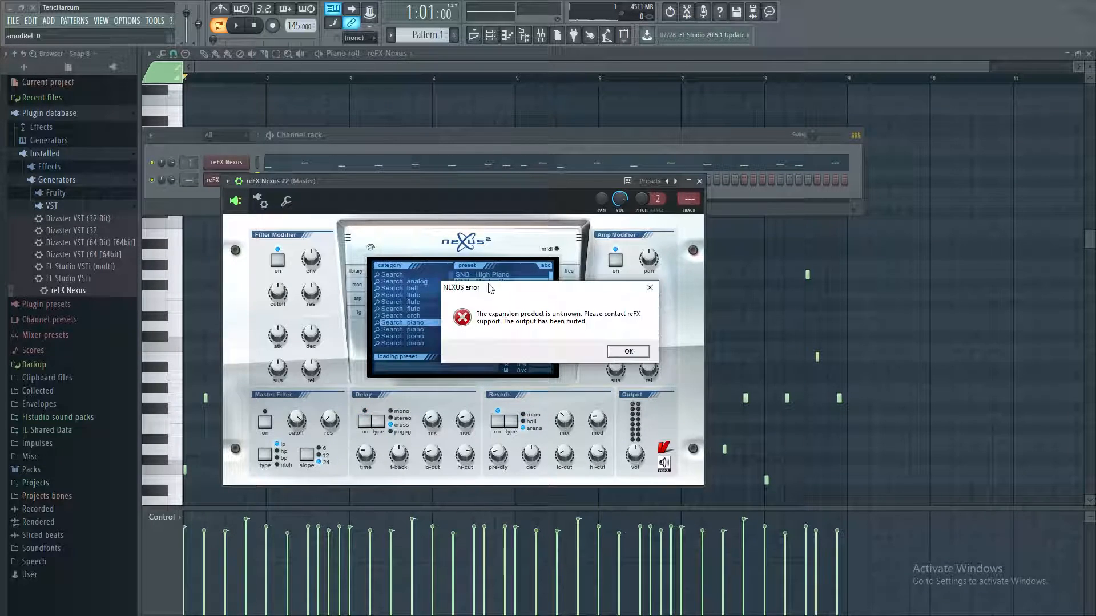
pyautogui.click(628, 350)
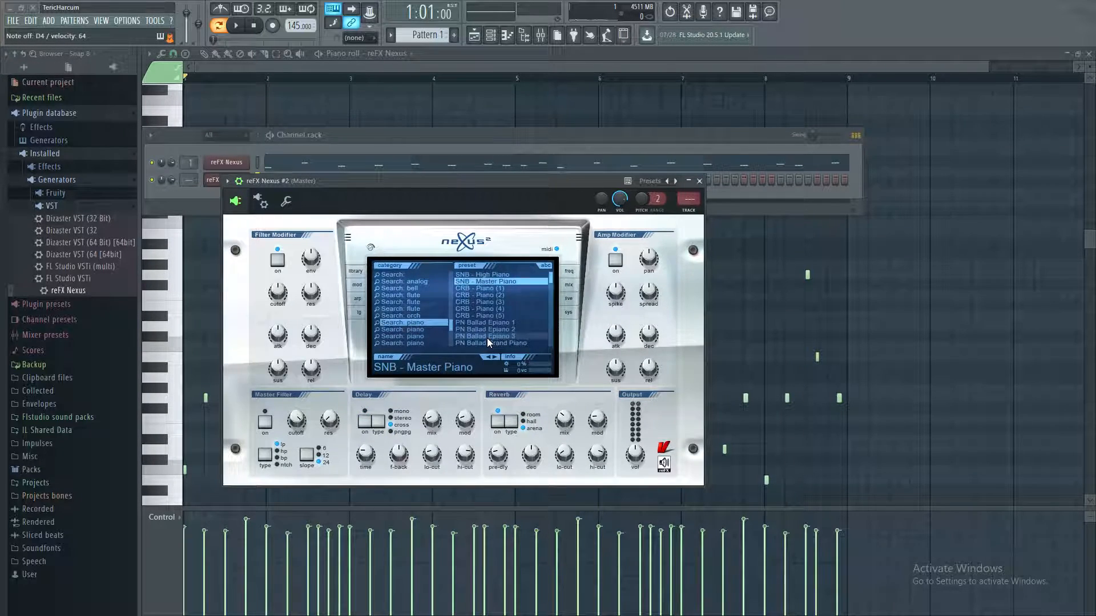
# Step: Audition the CRB - Piano (3), (2), (4) and (5) presets on the second Nexus
pyautogui.click(491, 303)
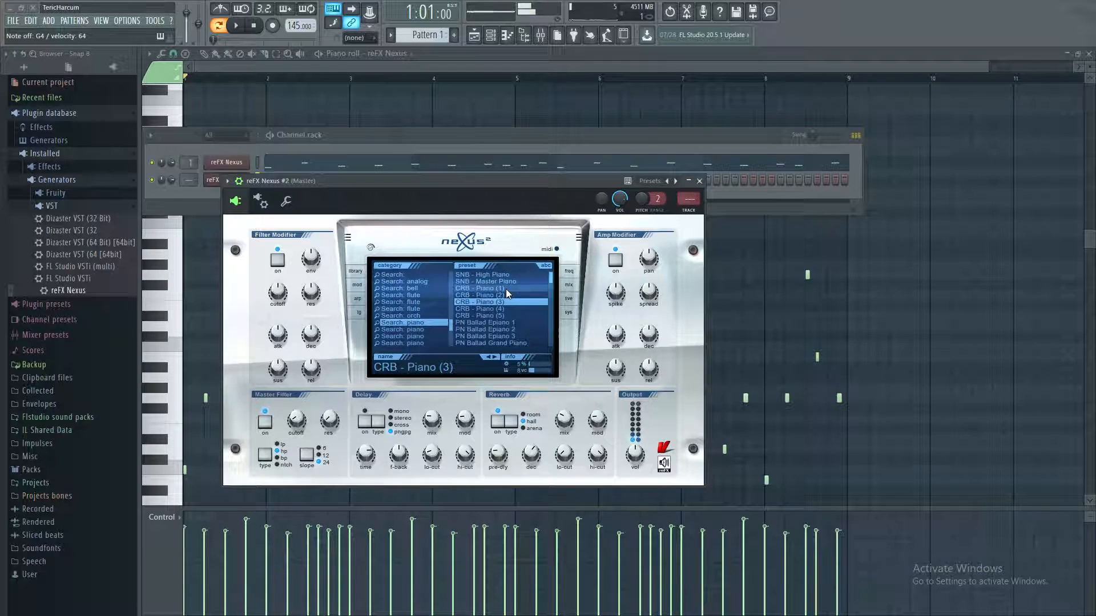
pyautogui.click(505, 288)
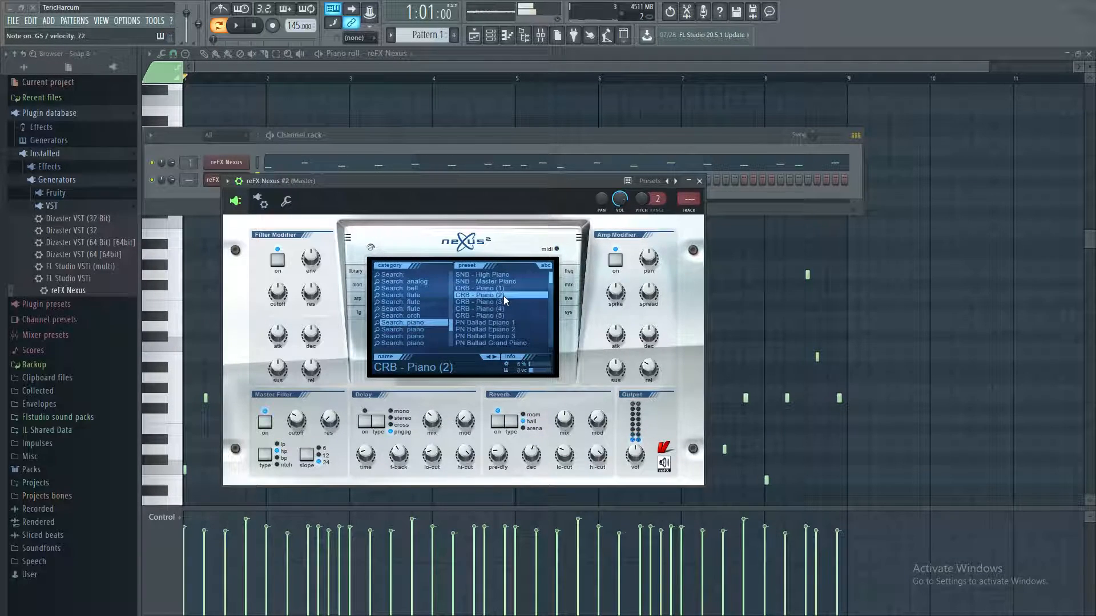
pyautogui.click(500, 307)
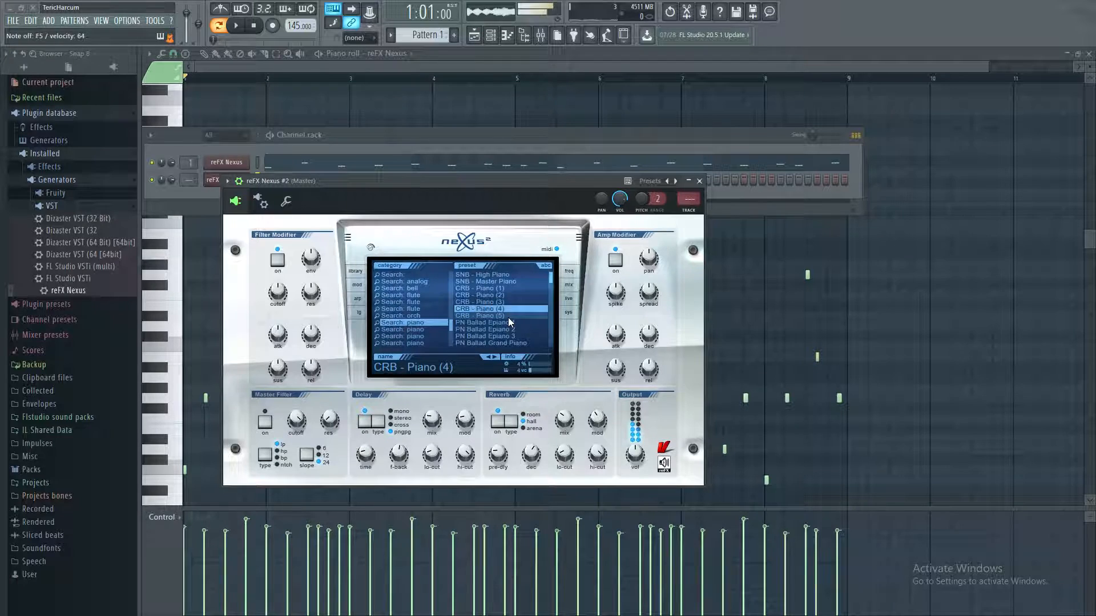
pyautogui.click(509, 316)
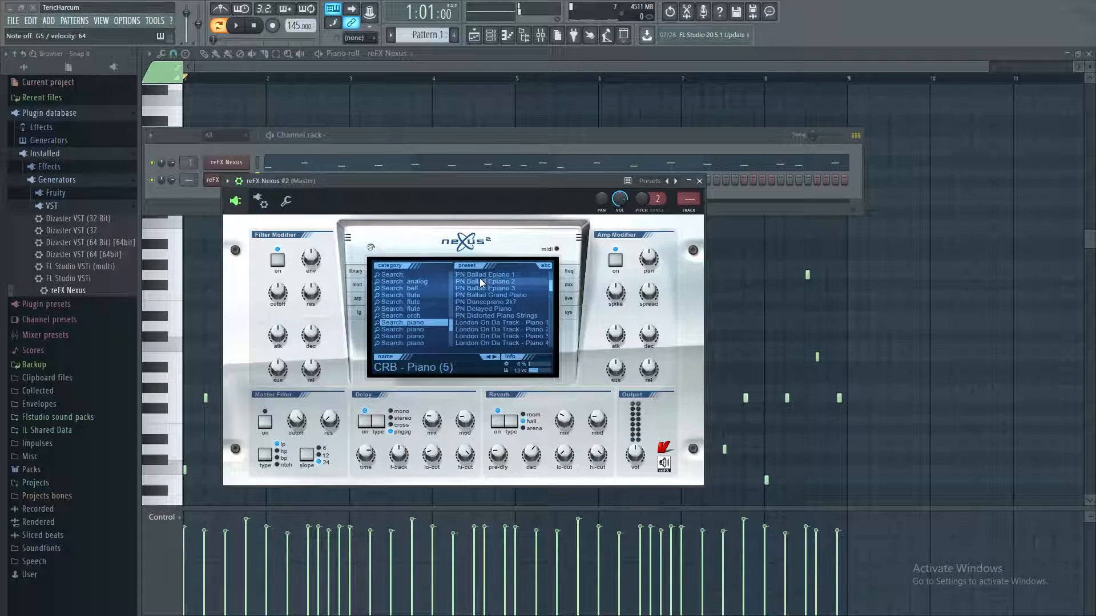
# Step: Audition PN Ballad Epiano 1, PN Dancepiano 2k7, PN Delayed Piano and PN Distorted Piano Strings
pyautogui.click(480, 276)
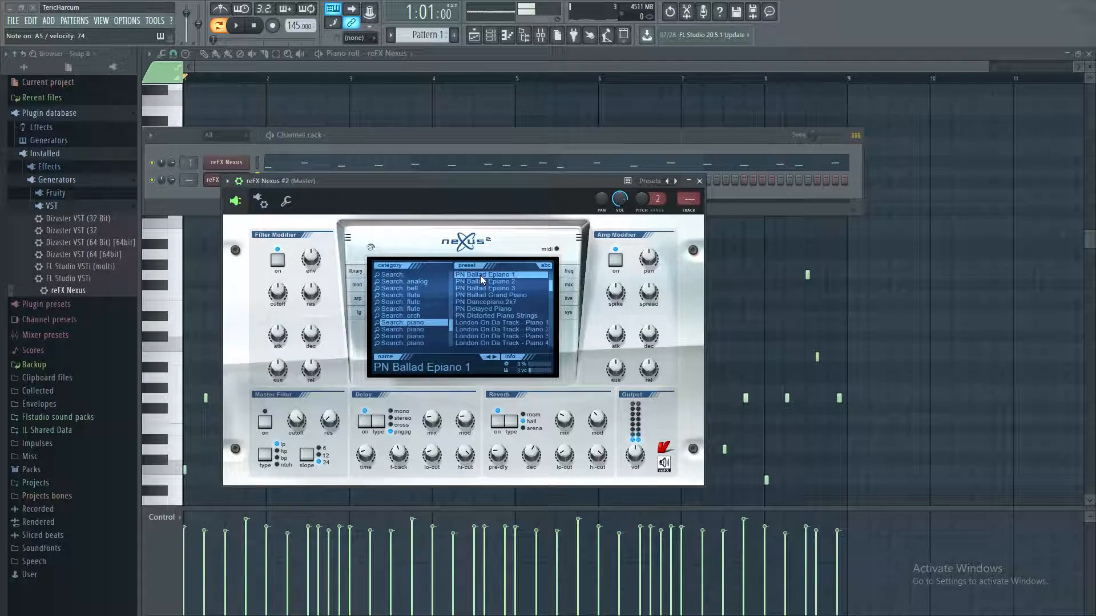
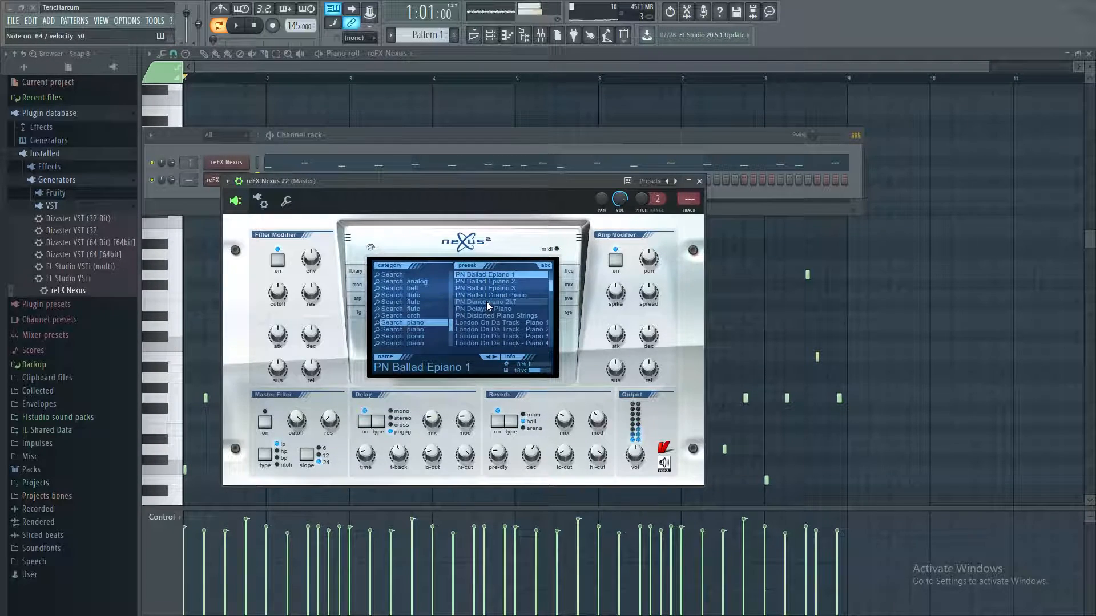
pyautogui.click(487, 301)
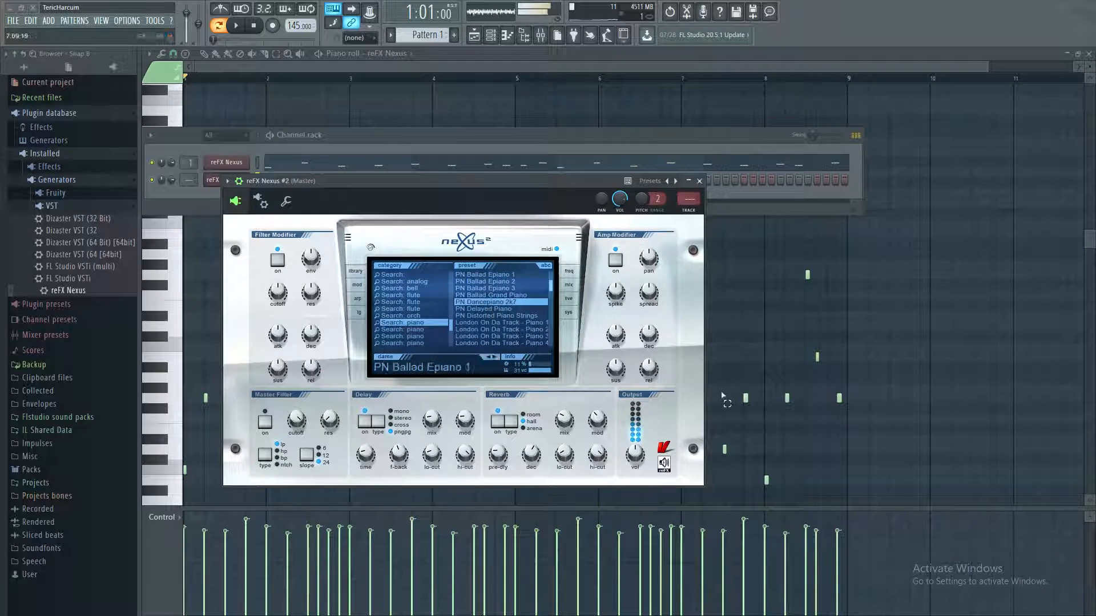
pyautogui.click(504, 308)
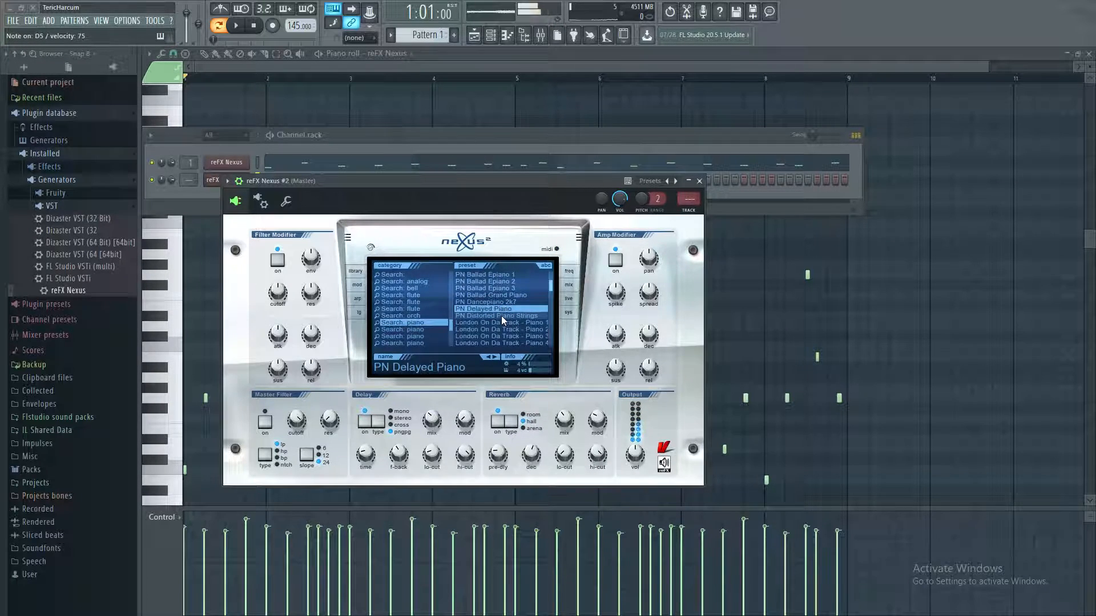
pyautogui.click(504, 318)
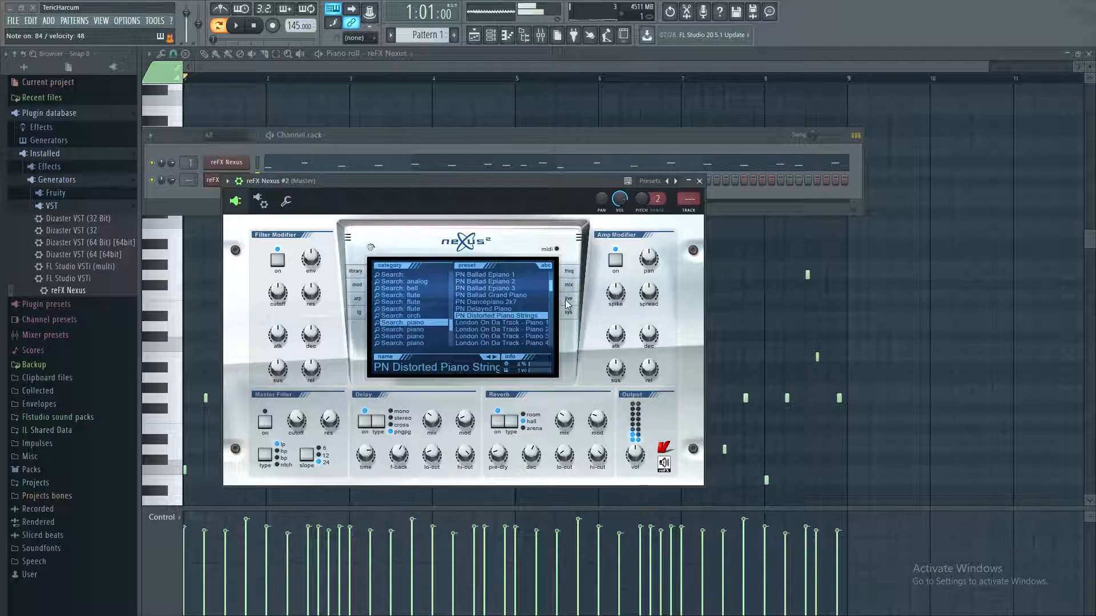
pyautogui.moveTo(552, 286); pyautogui.dragTo(546, 288)
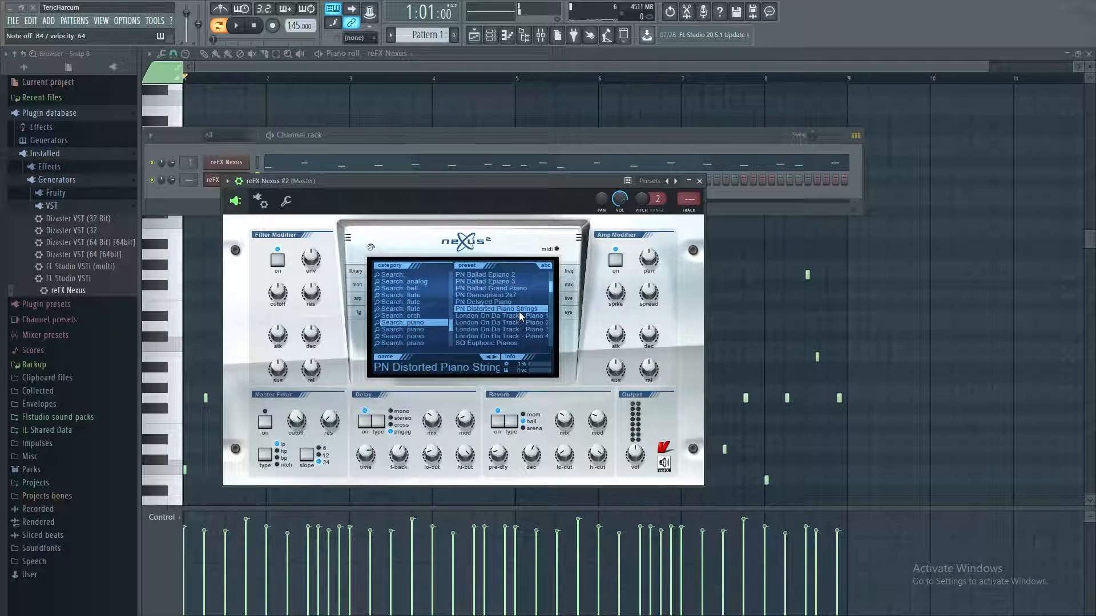
# Step: Audition the London On Da Track piano presets 1 to 4
pyautogui.click(518, 315)
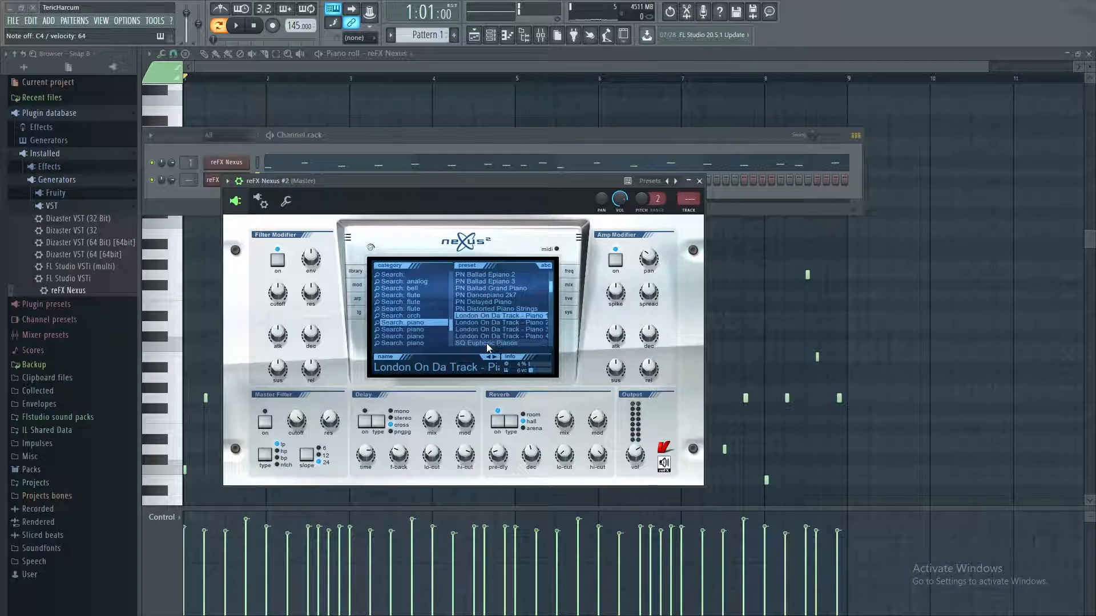
pyautogui.click(513, 323)
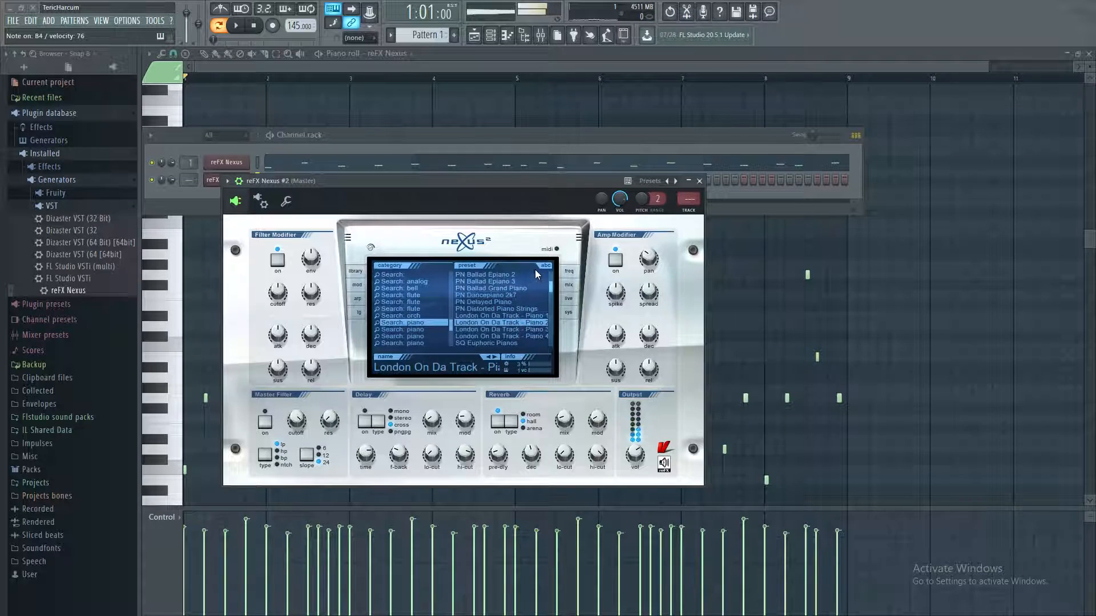
pyautogui.click(501, 329)
pyautogui.click(501, 337)
# Step: Play the melody while trying PN Dancepiano 2k7, and load PN Ballad Grand Piano on the second Nexus
pyautogui.press('space')
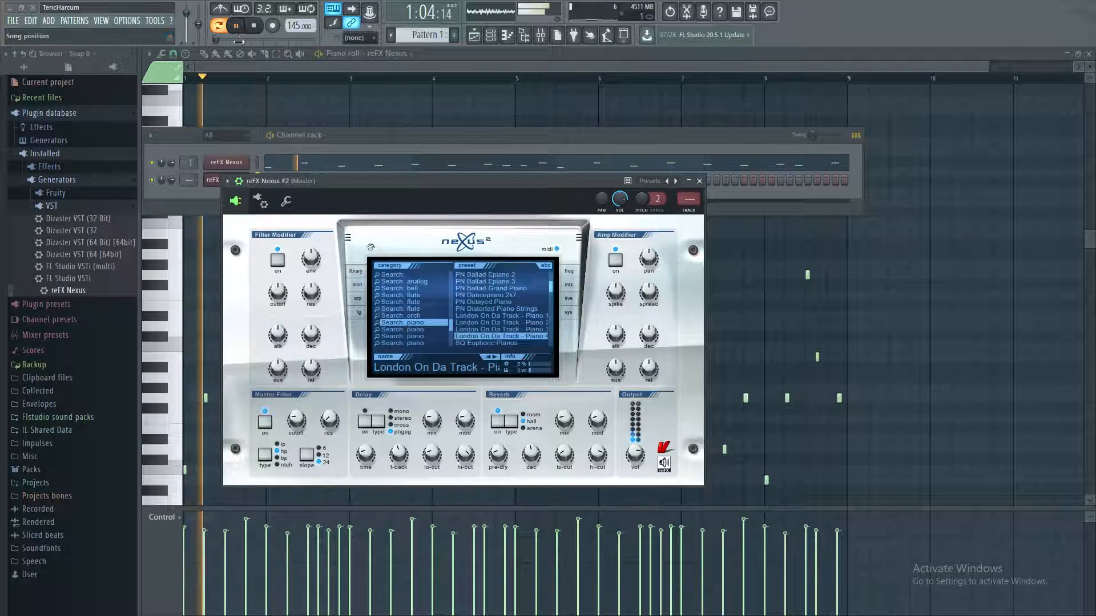
pyautogui.click(491, 295)
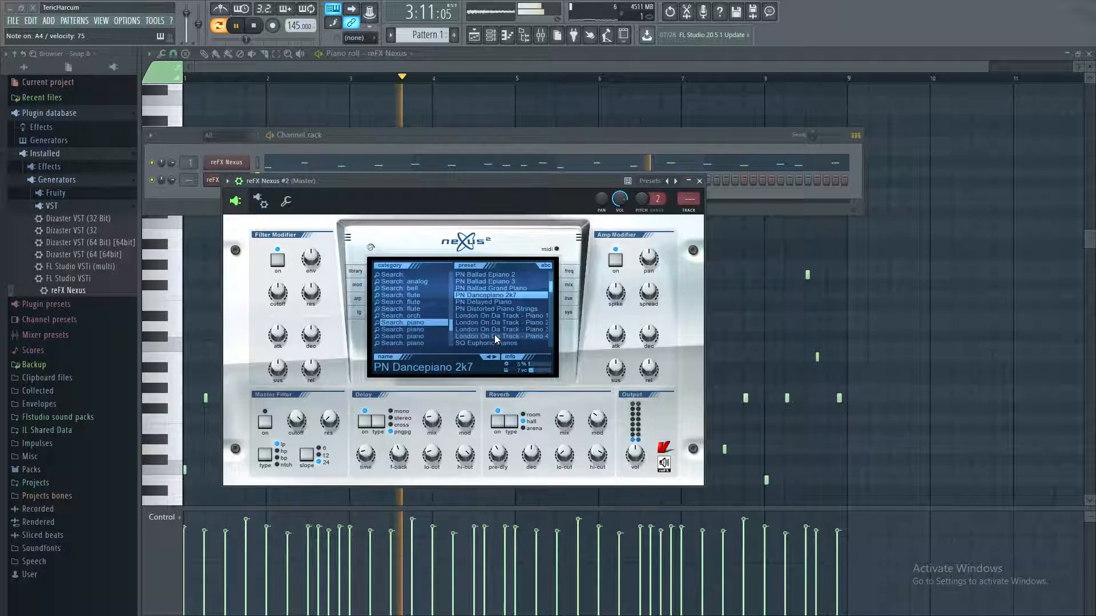
pyautogui.click(499, 288)
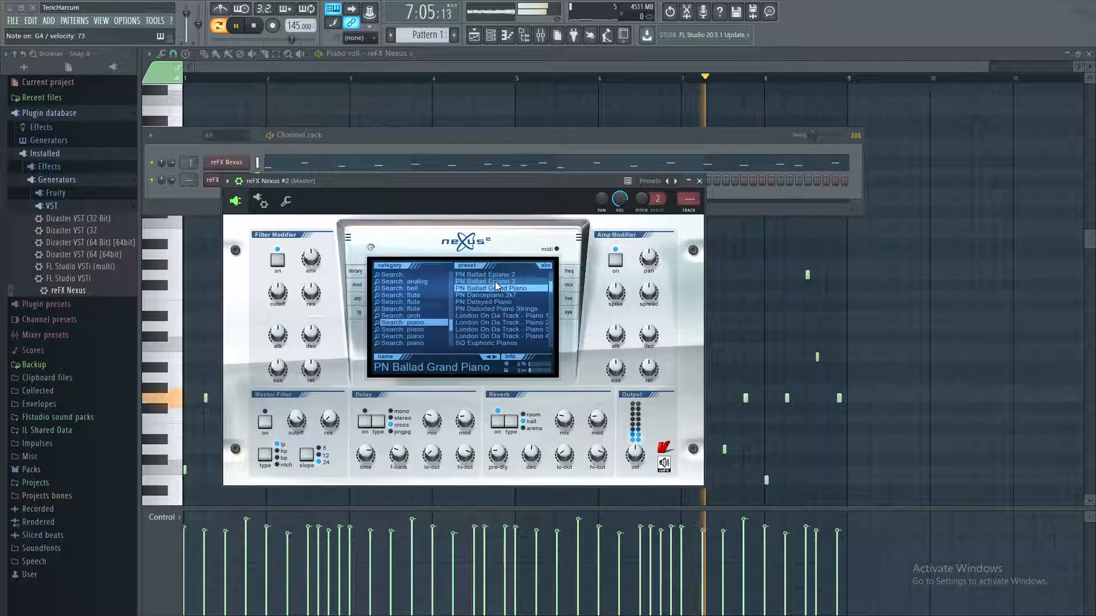
# Step: Close the second Nexus window, open the piano roll of reFX Nexus #2 and stop playback
pyautogui.click(699, 181)
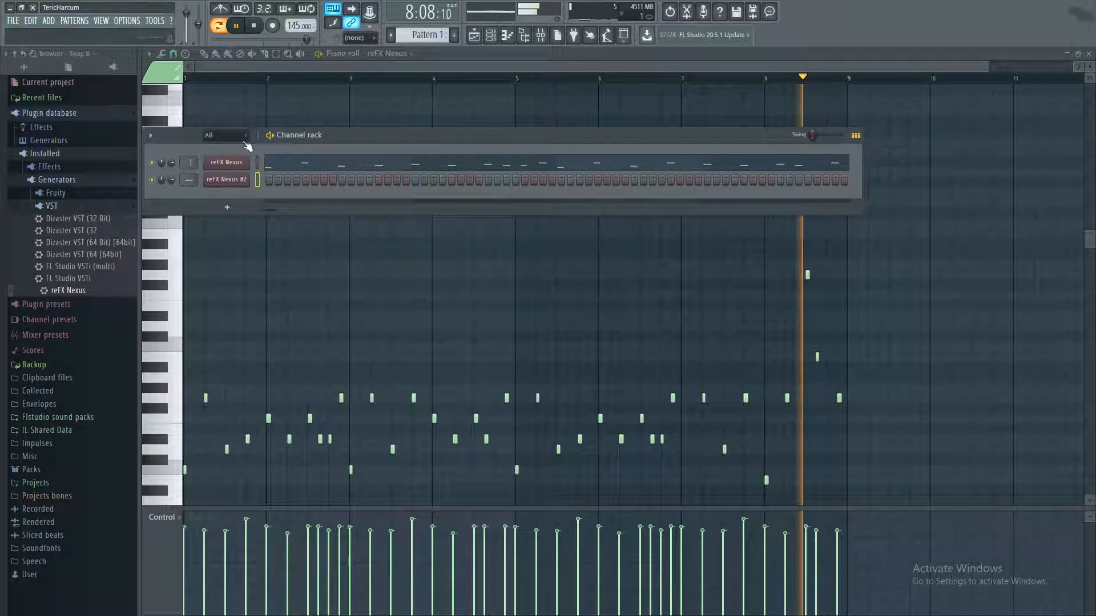
pyautogui.click(241, 181)
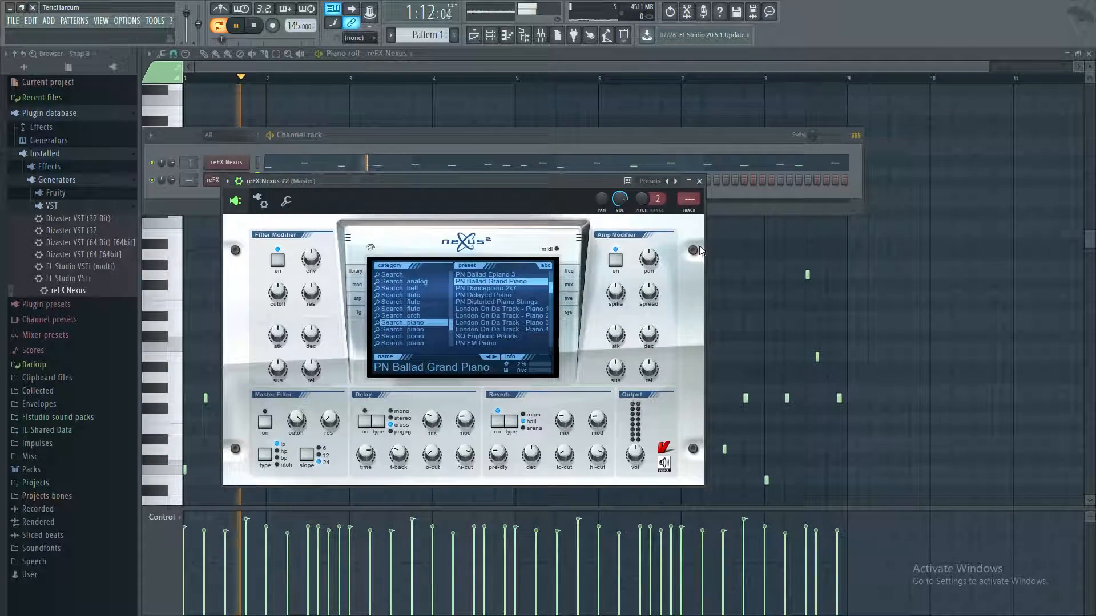
pyautogui.click(699, 181)
pyautogui.rightClick(237, 179)
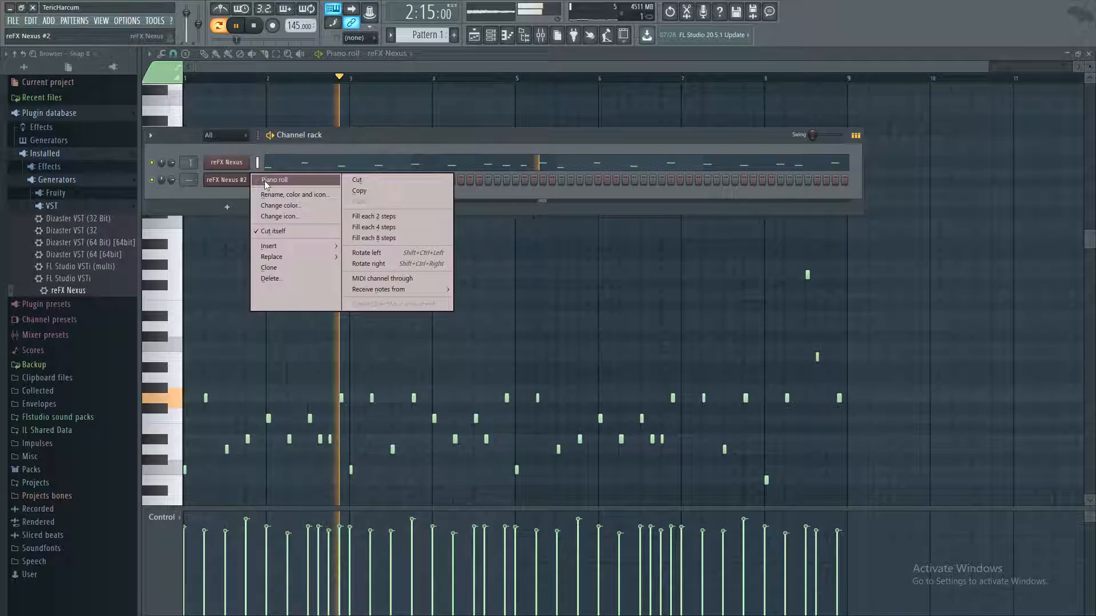
pyautogui.click(265, 181)
pyautogui.scroll(-3, 399, 422)
pyautogui.press('space')
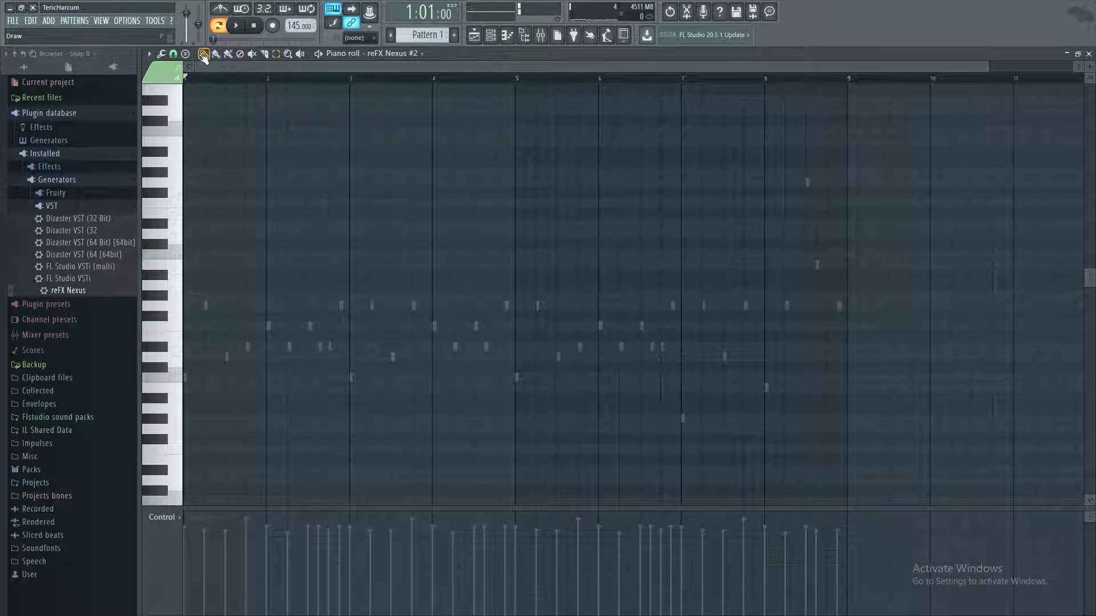
# Step: Draw a one-bar chord of F5, D5 and B4 at bar 1 and play it with the melody
pyautogui.click(186, 327)
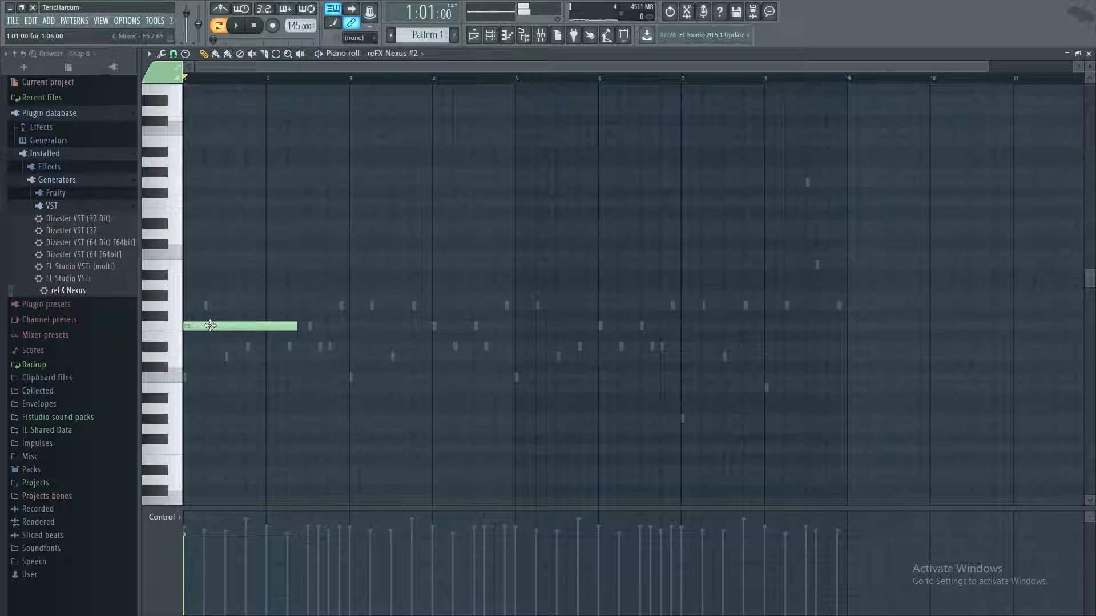
pyautogui.moveTo(301, 327); pyautogui.dragTo(266, 327)
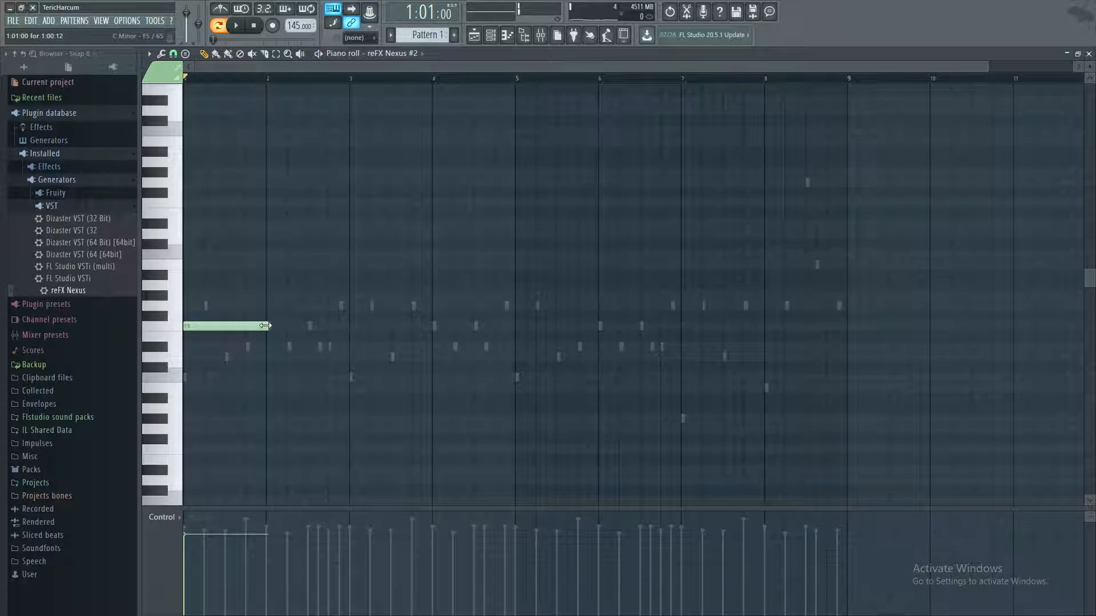
pyautogui.click(199, 357)
pyautogui.moveTo(200, 357); pyautogui.dragTo(191, 356)
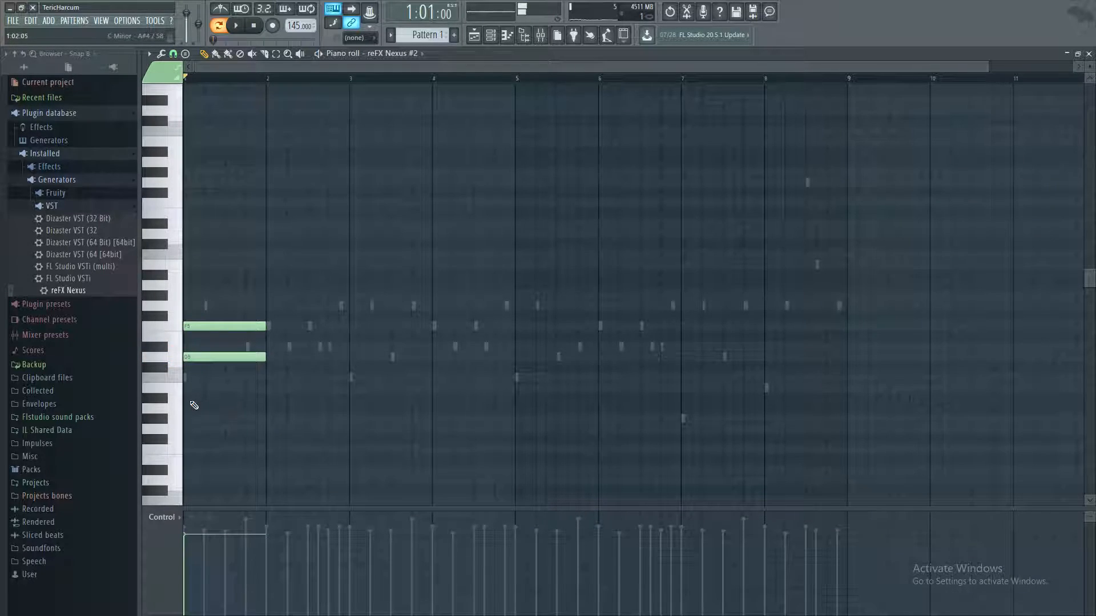
pyautogui.click(194, 388)
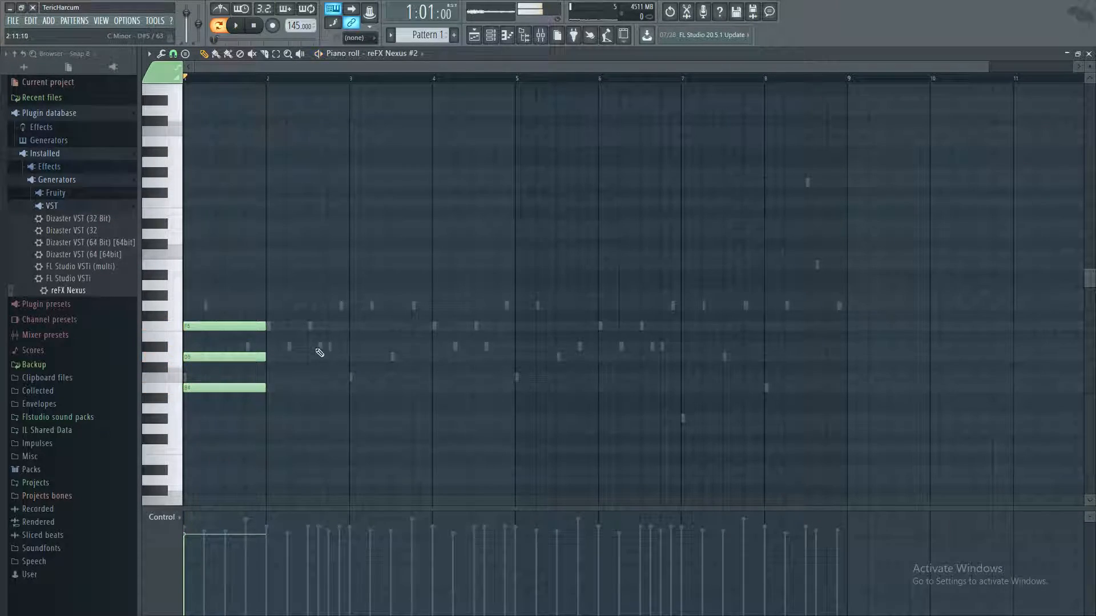
pyautogui.press('space')
# Step: Delete the B4, D5 and F5 notes from bar 1
pyautogui.rightClick(212, 384)
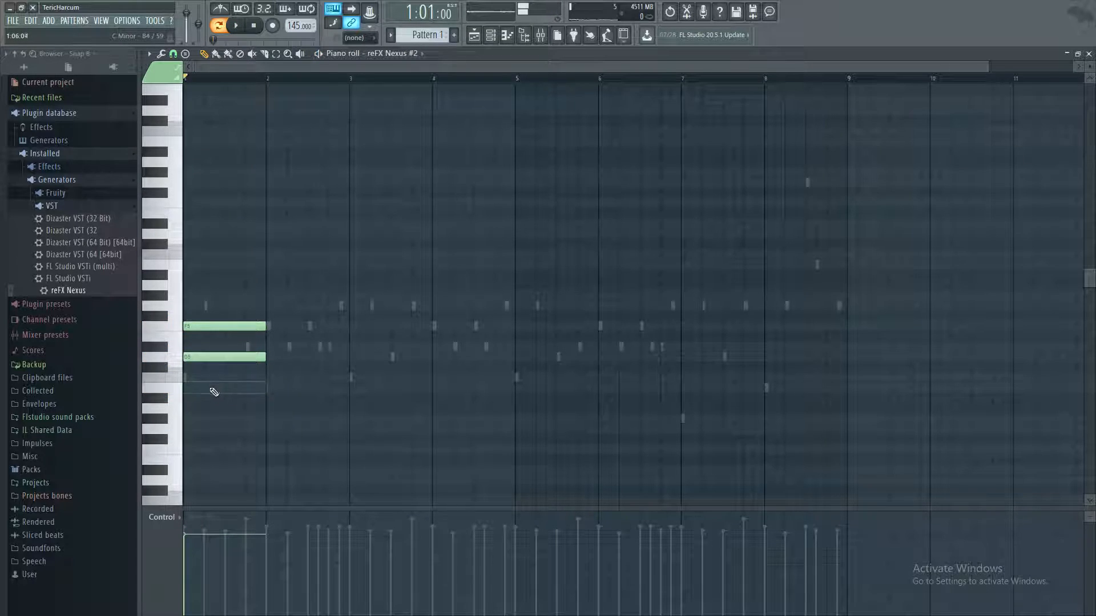
pyautogui.rightClick(206, 358)
pyautogui.rightClick(208, 326)
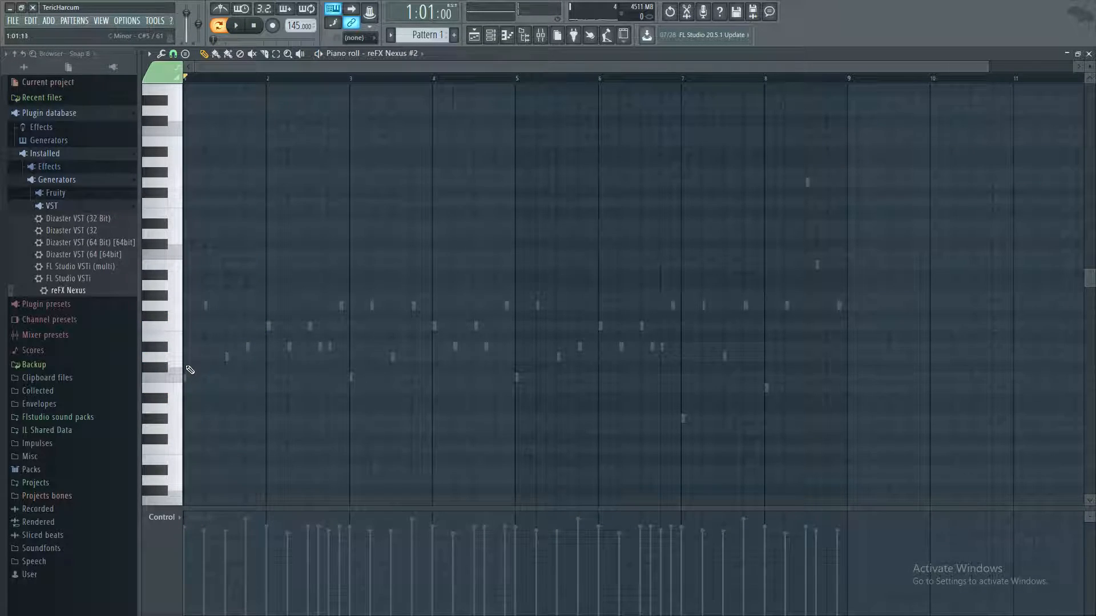
# Step: Draw one-bar D5, F5 and G#5 notes at bar 1, listen to the chord and delete the G#5
pyautogui.click(186, 357)
pyautogui.moveTo(191, 357); pyautogui.dragTo(189, 326)
pyautogui.click(192, 326)
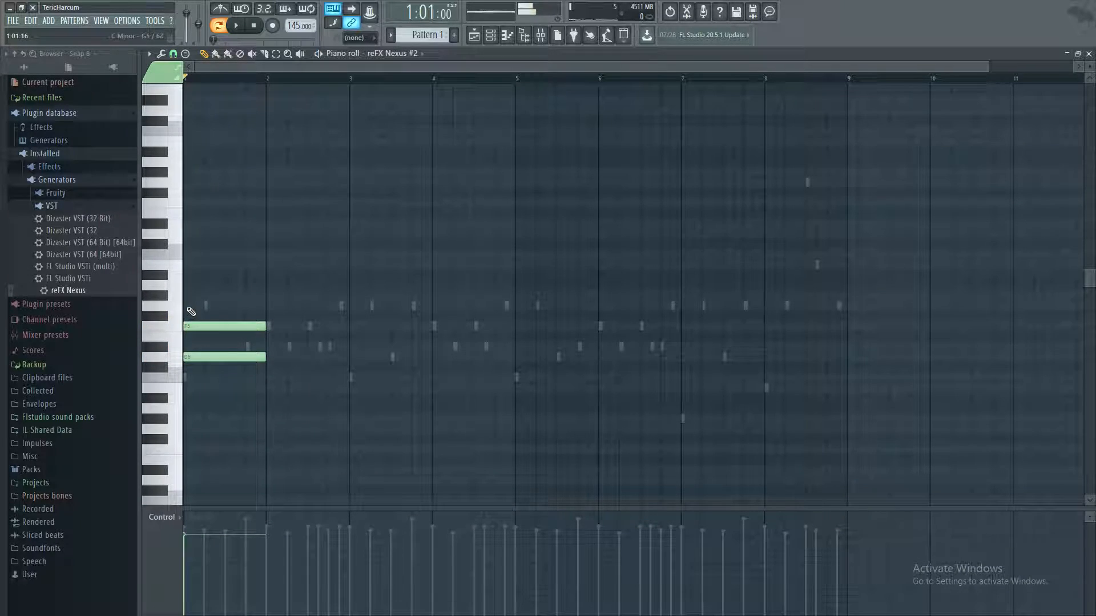
pyautogui.click(190, 298)
pyautogui.press('space')
pyautogui.press('space')
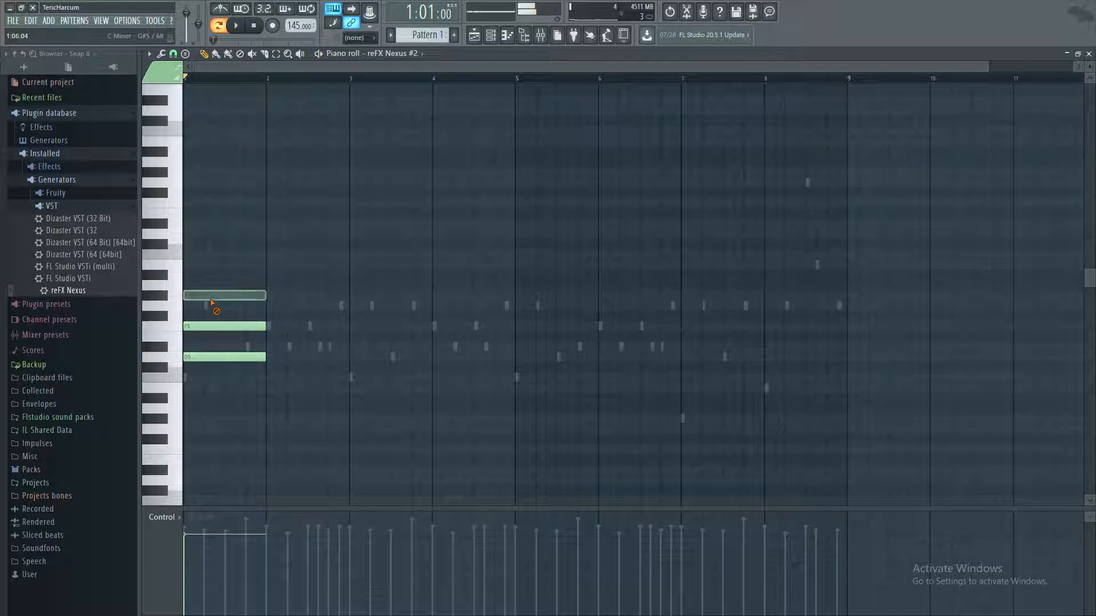
pyautogui.rightClick(213, 303)
# Step: Try out notes around F5 at the start of bar 2, playing them against the melody and deleting them
pyautogui.click(200, 359)
pyautogui.press('space')
pyautogui.moveTo(201, 358); pyautogui.dragTo(281, 340)
pyautogui.rightClick(281, 337)
pyautogui.click(274, 325)
pyautogui.rightClick(282, 330)
pyautogui.press('space')
pyautogui.click(275, 326)
pyautogui.press('space')
pyautogui.press('space')
pyautogui.rightClick(277, 327)
# Step: Draw a one-bar F5 note at bar 1 and play it with the melody
pyautogui.click(185, 325)
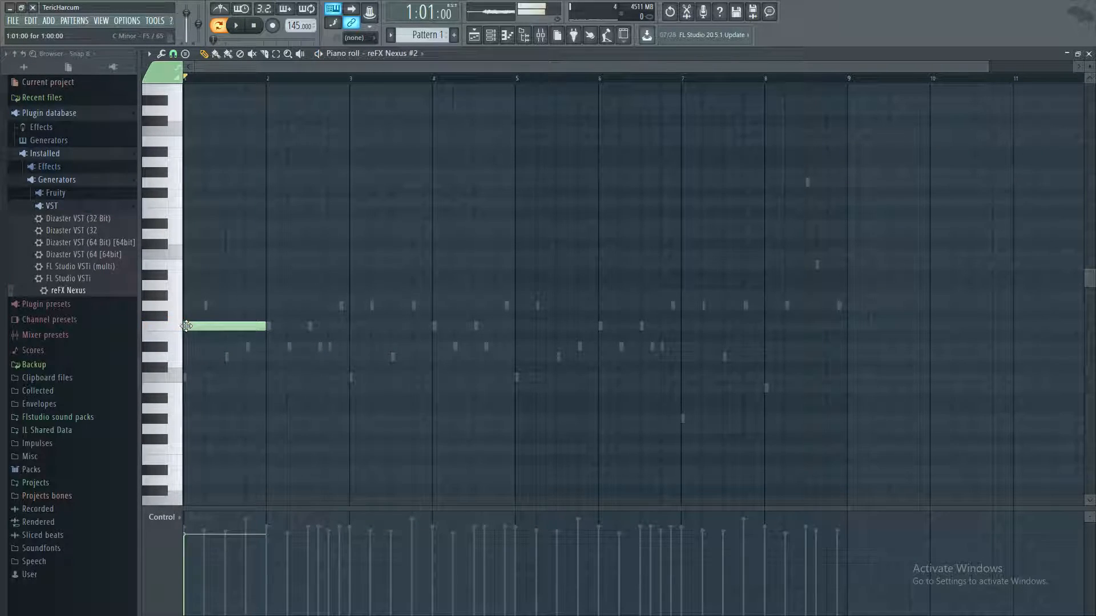
pyautogui.press('space')
pyautogui.press('space')
pyautogui.press('space')
pyautogui.press('space')
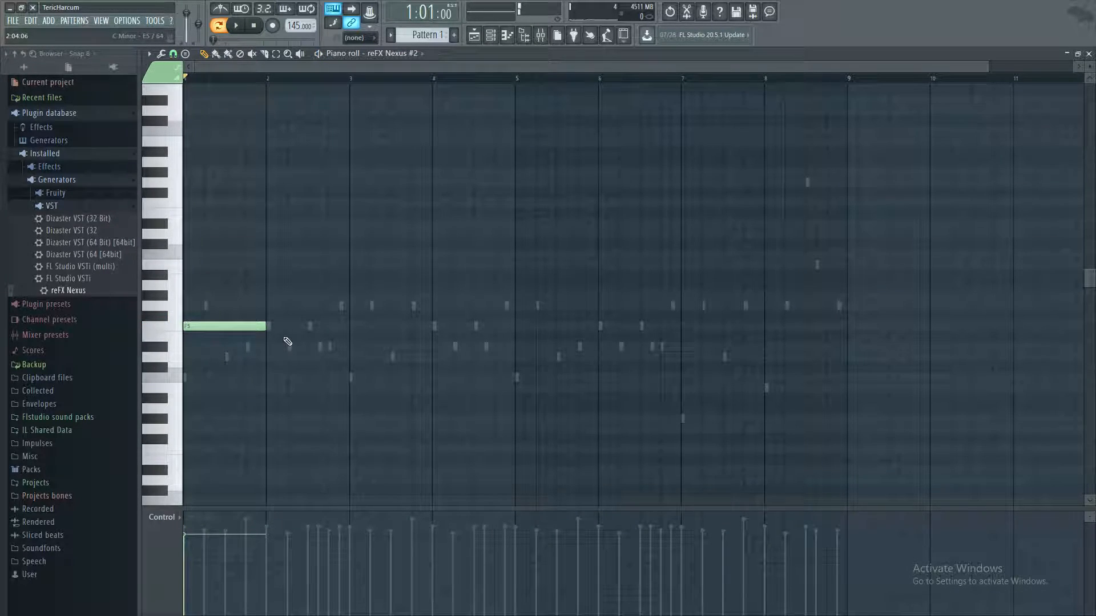
# Step: Add a one-bar D5 note under the F5 at bar 1, and delete both notes
pyautogui.click(187, 357)
pyautogui.moveTo(216, 357); pyautogui.dragTo(214, 357)
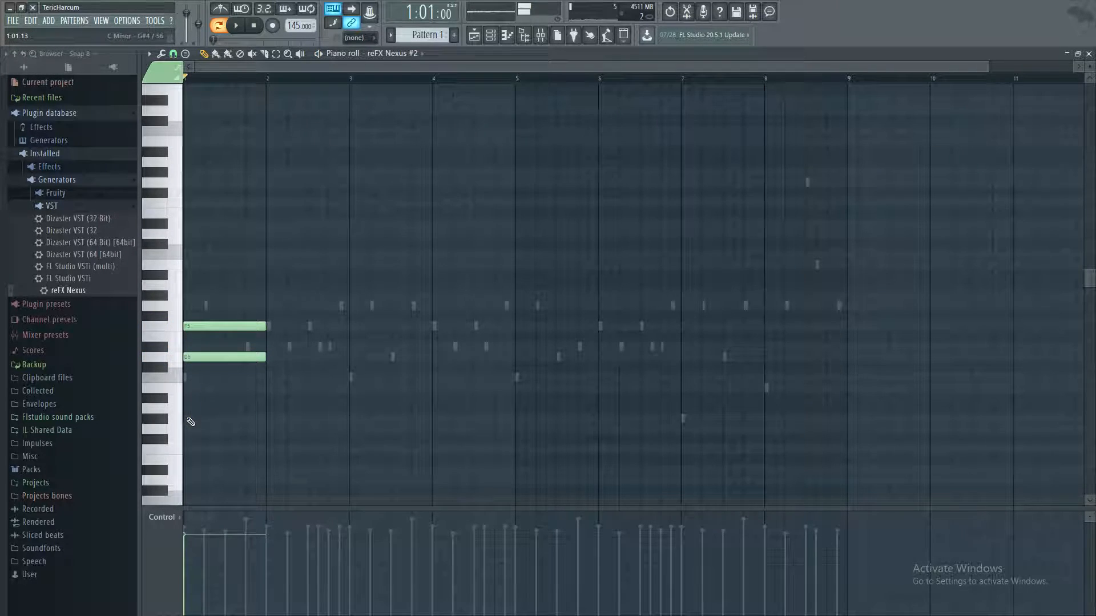
pyautogui.rightClick(211, 358)
pyautogui.rightClick(230, 326)
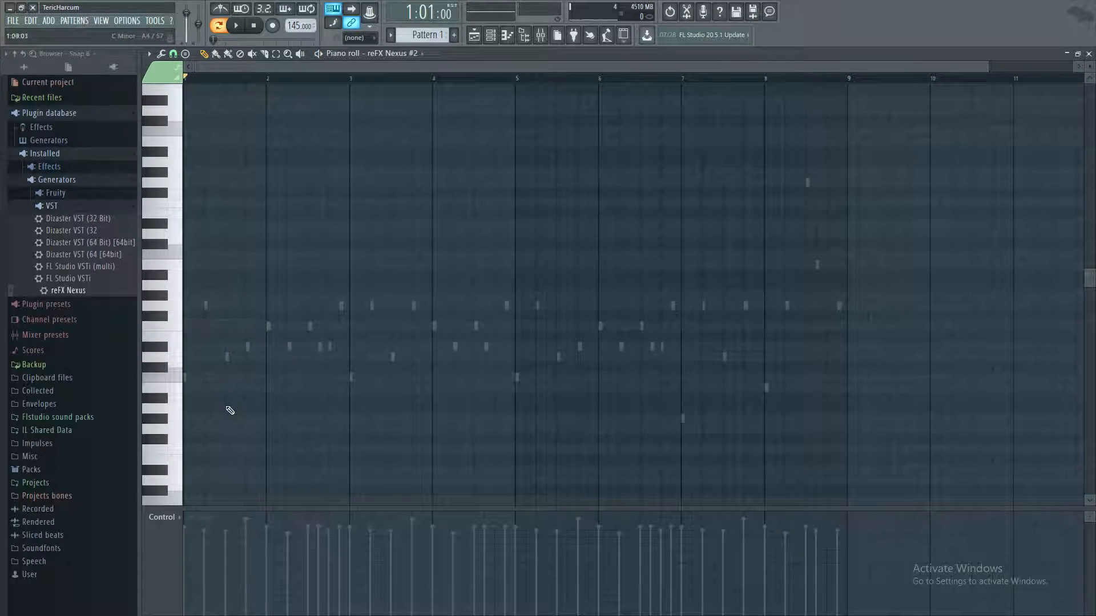
# Step: Draw a one-bar G5 note at bar 1 and a one-bar F5 note at bar 2, and play them with the melody
pyautogui.click(187, 306)
pyautogui.press('space')
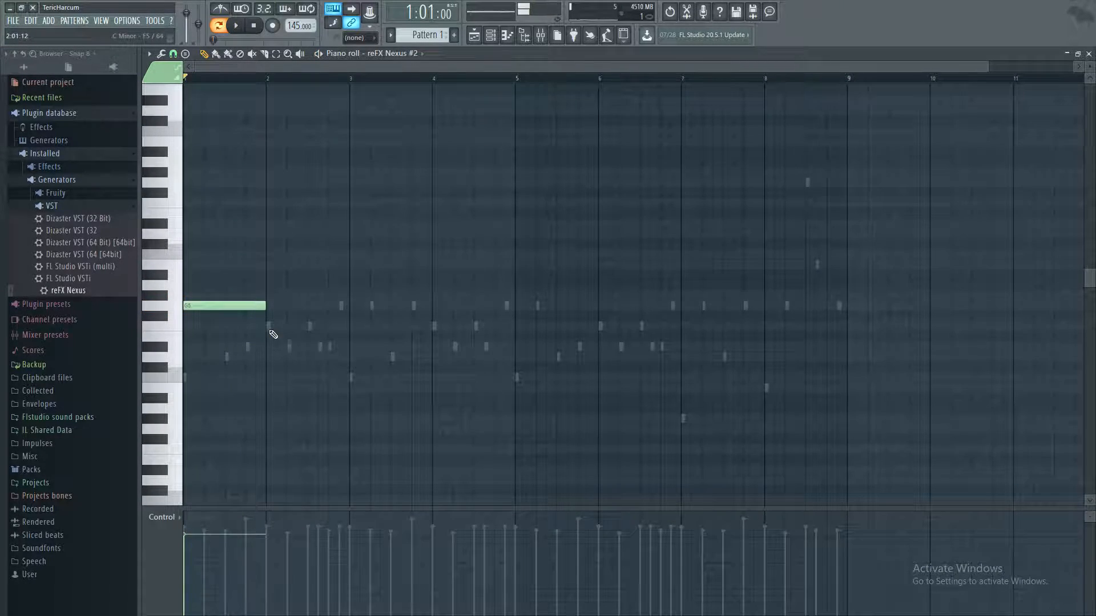
pyautogui.click(269, 327)
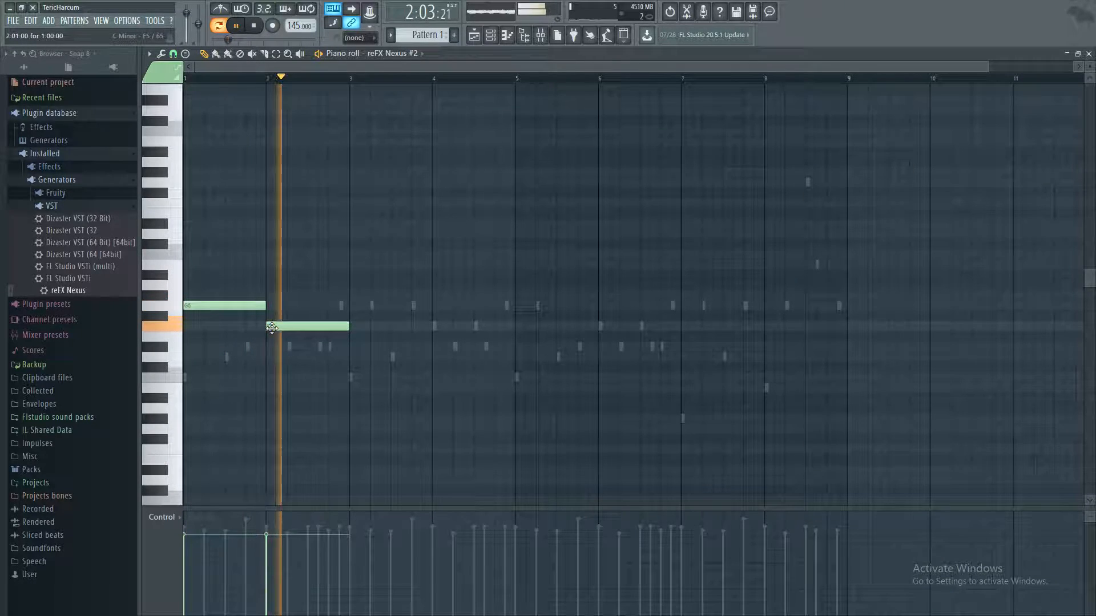
pyautogui.press('space')
pyautogui.press('space')
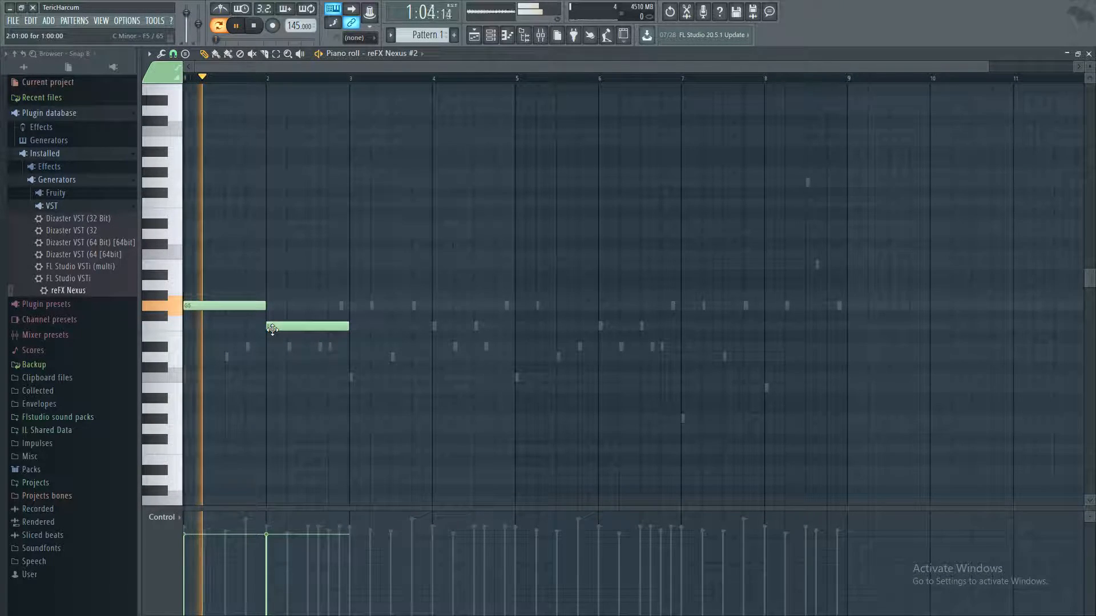
pyautogui.press('space')
# Step: Try a one-bar D#5 in place of the F5 at bar 2, listen to it, and restore the F5
pyautogui.rightClick(271, 326)
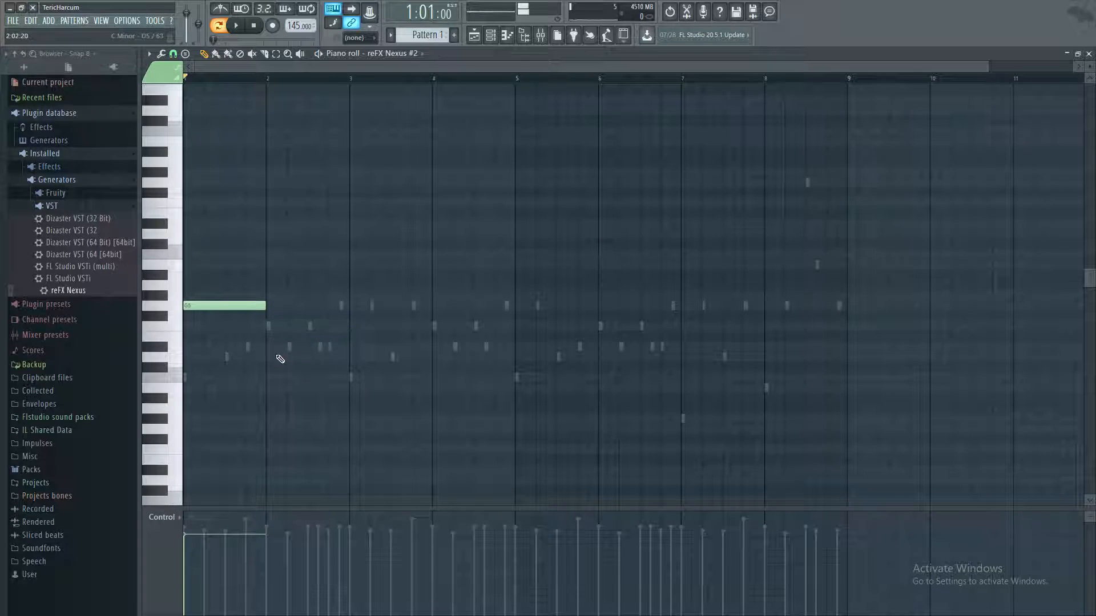
pyautogui.click(270, 346)
pyautogui.press('space')
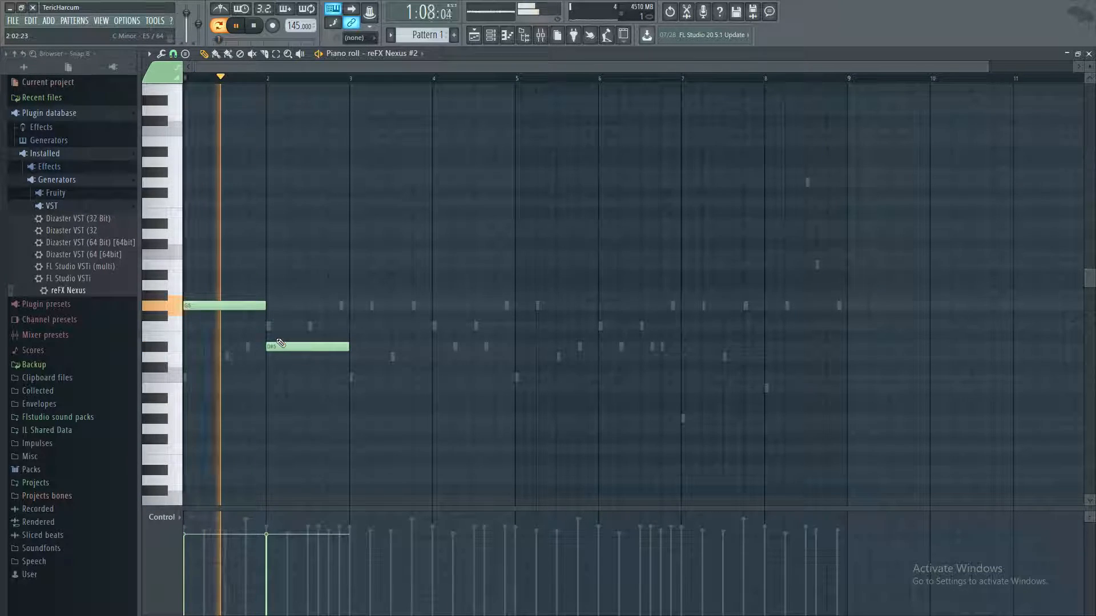
pyautogui.press('space')
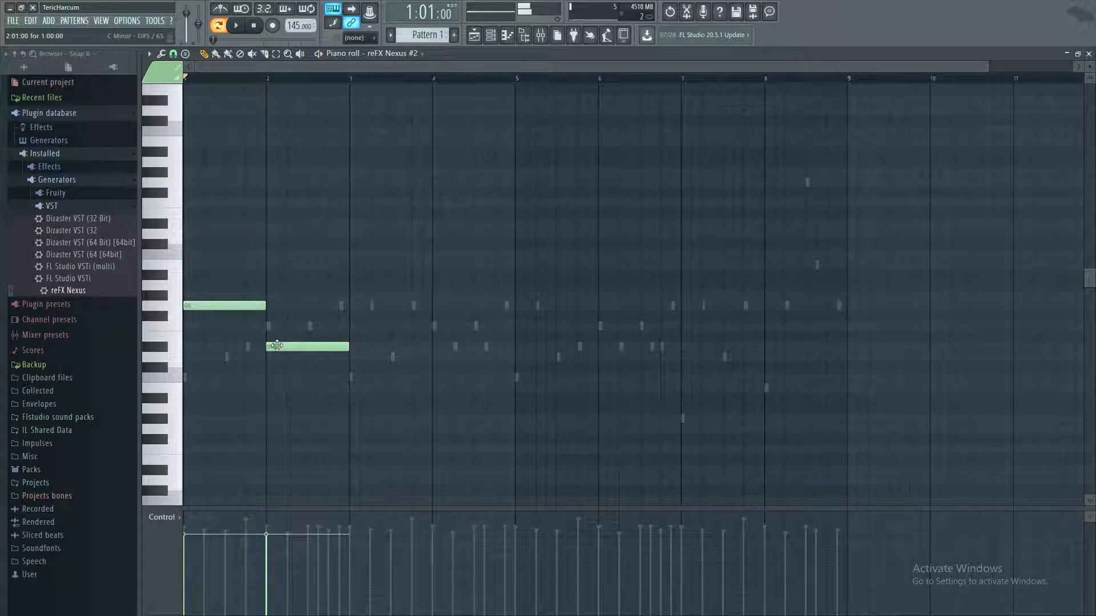
pyautogui.rightClick(274, 346)
pyautogui.click(271, 326)
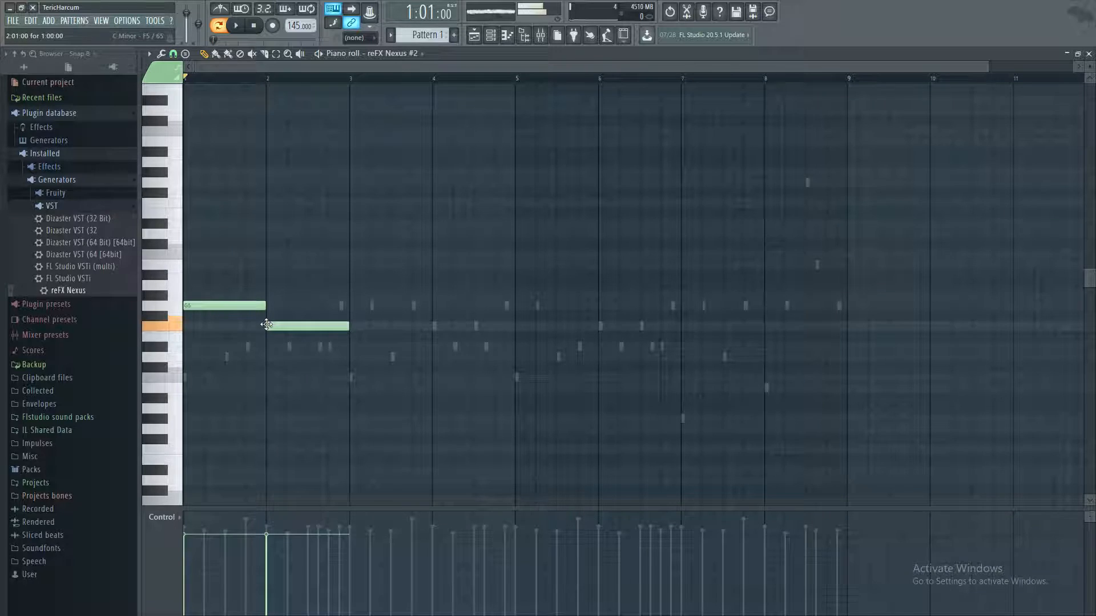
# Step: Add one-bar D5 and A#4 notes under the F5 at bar 2 and play the chord
pyautogui.click(268, 357)
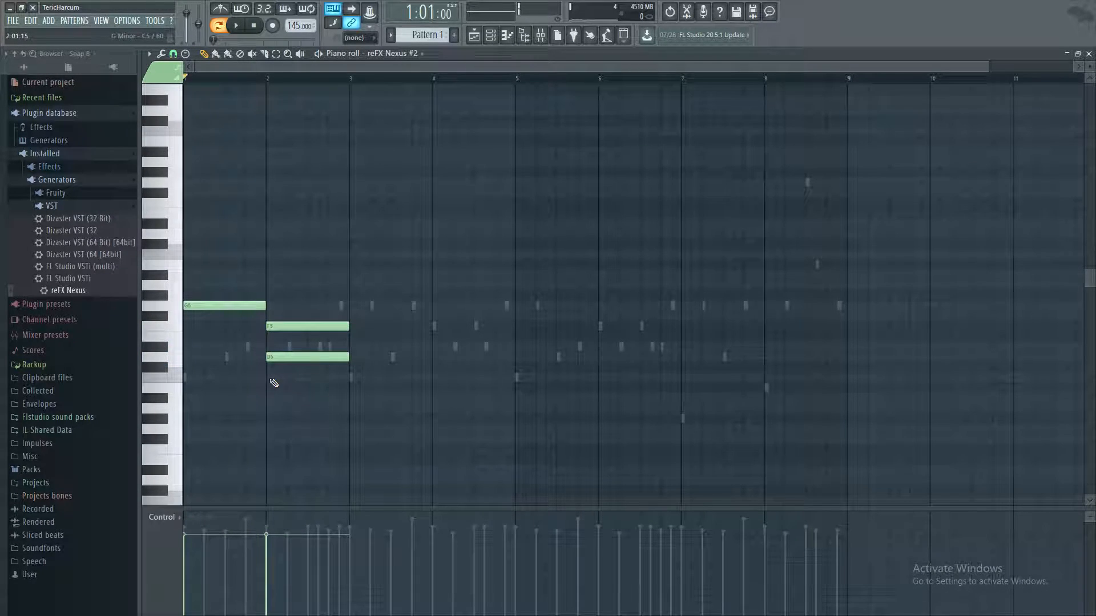
pyautogui.click(268, 398)
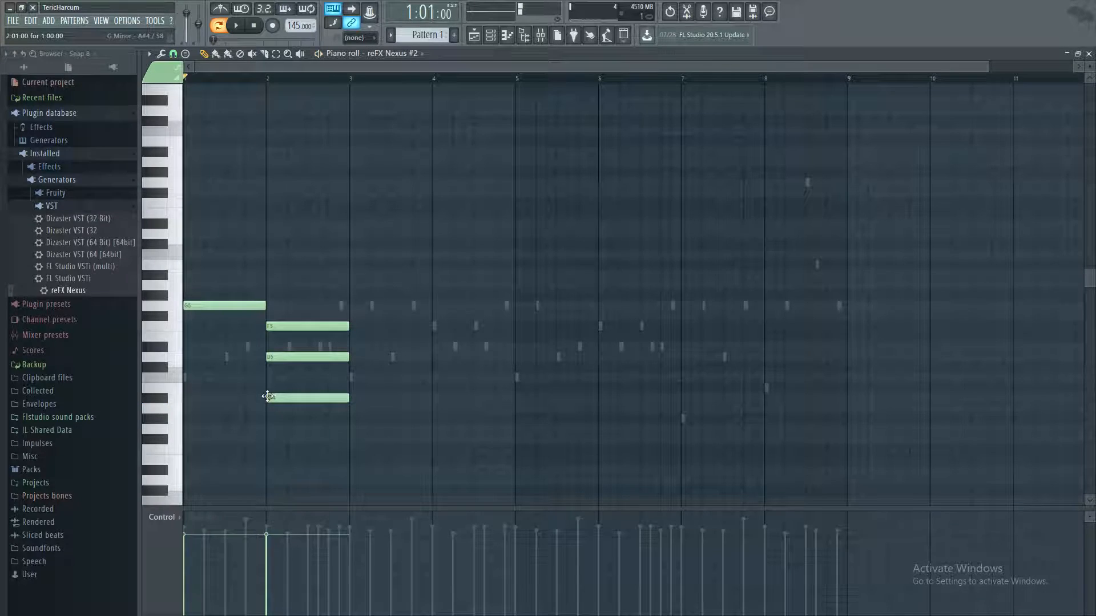
pyautogui.press('space')
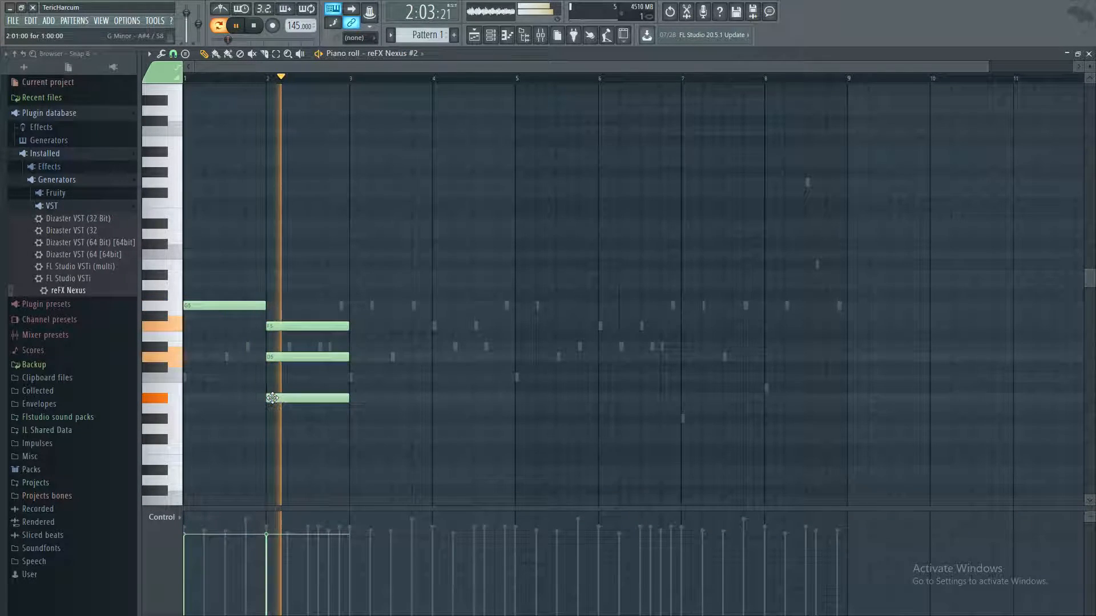
pyautogui.press('space')
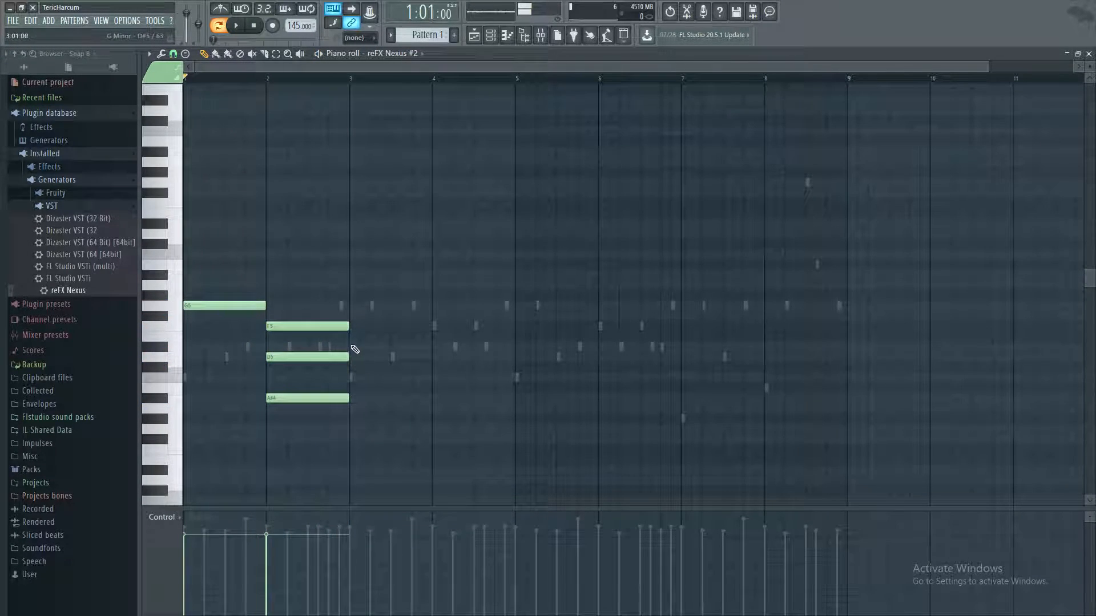
# Step: Draw a one-bar chord of D#5, C5 and G#4 at bar 3 and play it with the melody
pyautogui.click(352, 347)
pyautogui.click(352, 377)
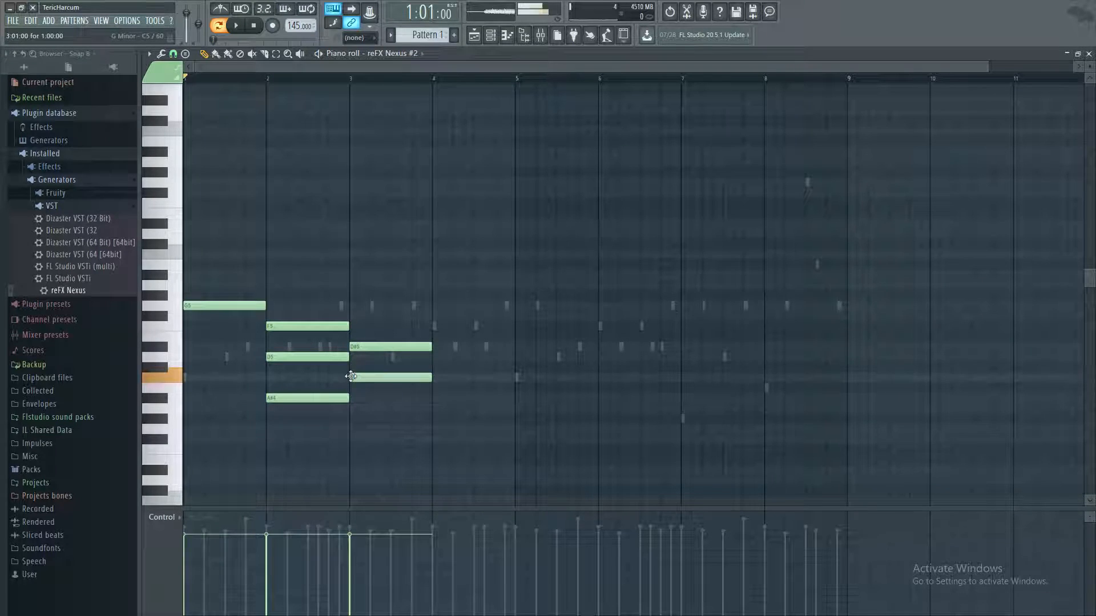
pyautogui.click(352, 418)
pyautogui.moveTo(359, 418); pyautogui.dragTo(357, 417)
pyautogui.press('space')
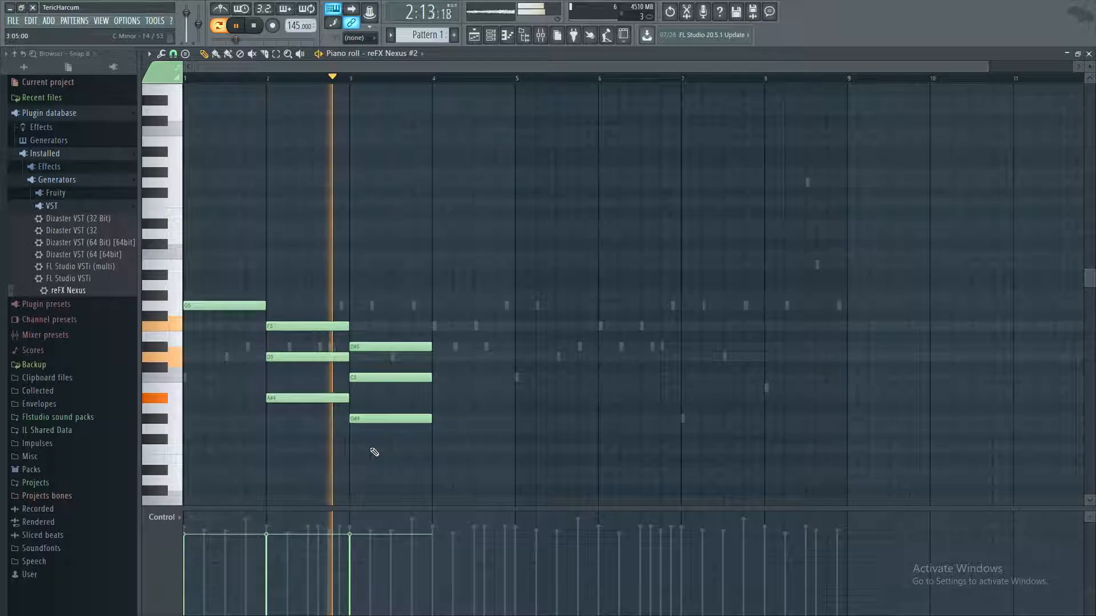
pyautogui.press('space')
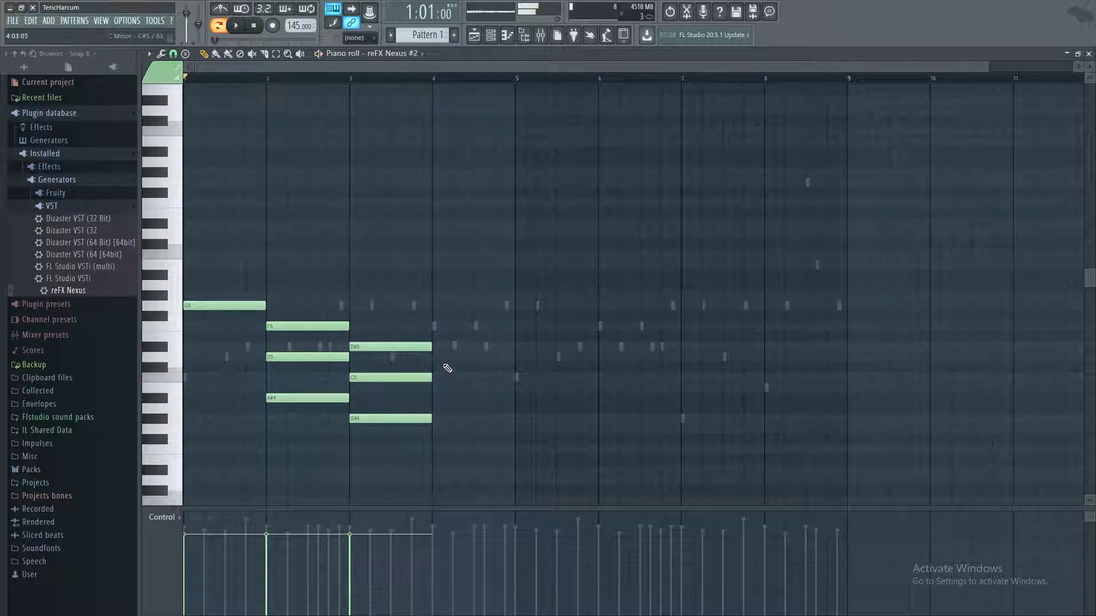
# Step: Try an F5 under the G5 at bar 1, delete it, and play the chords back
pyautogui.click(188, 306)
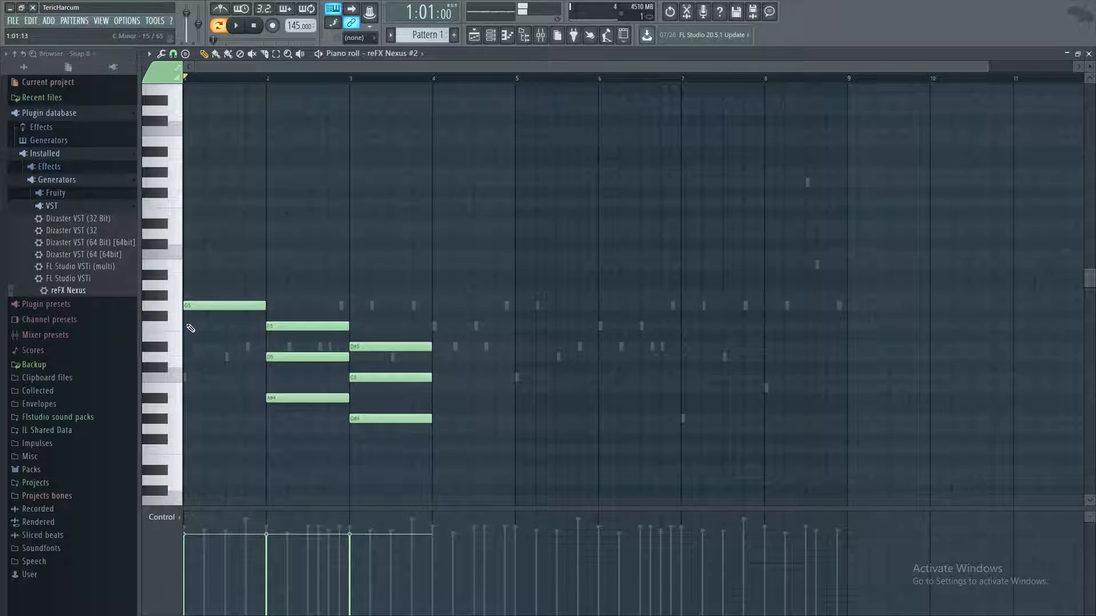
pyautogui.click(191, 328)
pyautogui.rightClick(192, 328)
pyautogui.press('space')
pyautogui.press('space')
pyautogui.press('space')
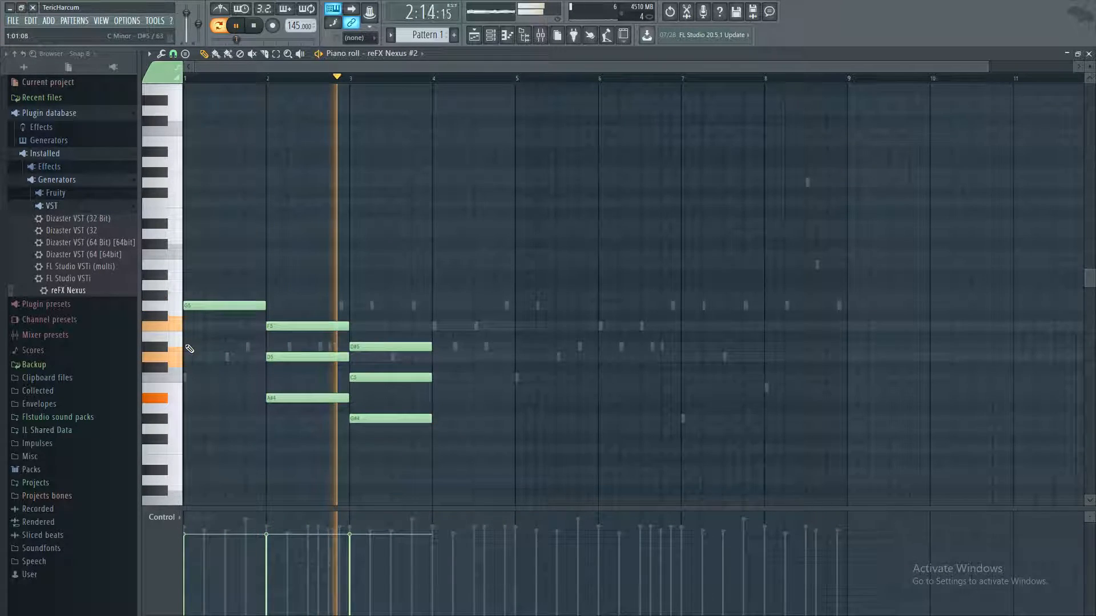
pyautogui.press('space')
# Step: Complete the bar 1 chord with one-bar D#5 and C5 notes under the G5, and play it back
pyautogui.click(190, 347)
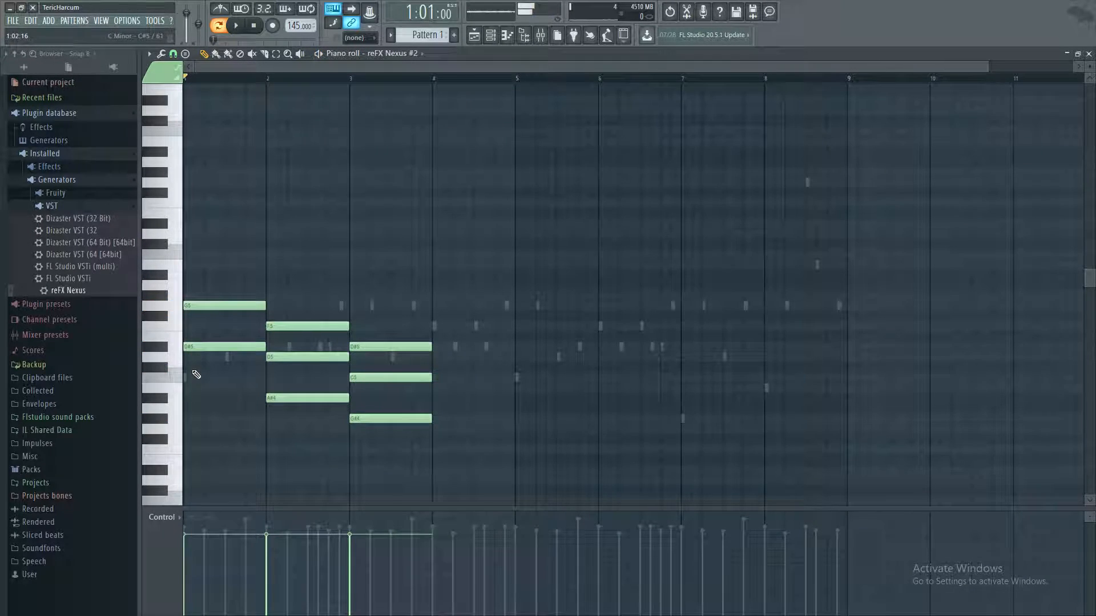
pyautogui.click(186, 375)
pyautogui.press('space')
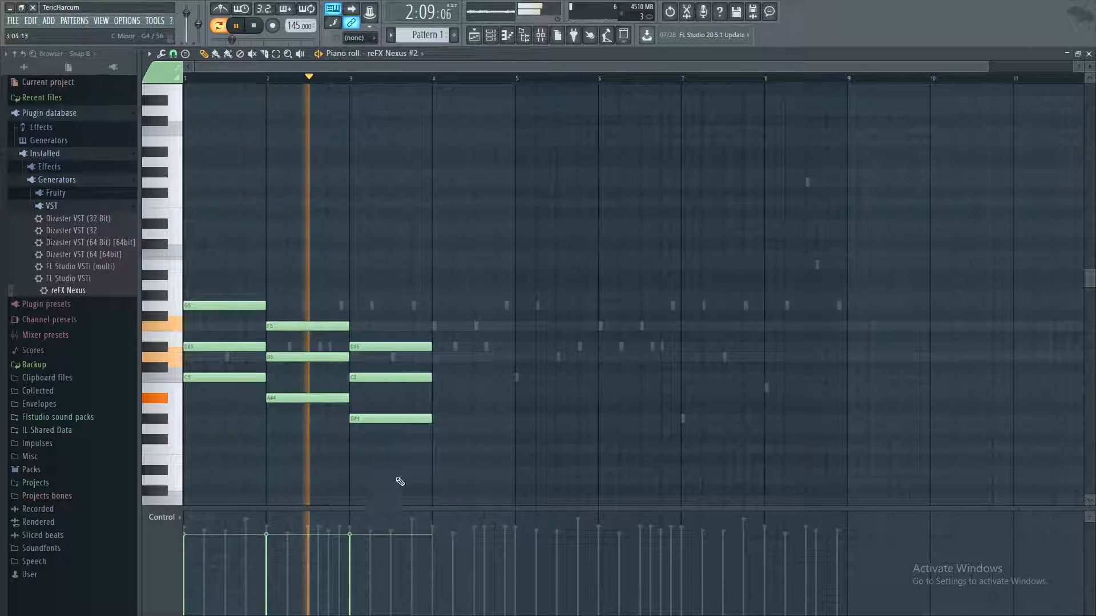
pyautogui.press('space')
# Step: Try a one-bar D5 note at bar 4 and delete it
pyautogui.click(440, 358)
pyautogui.moveTo(444, 358); pyautogui.dragTo(447, 369)
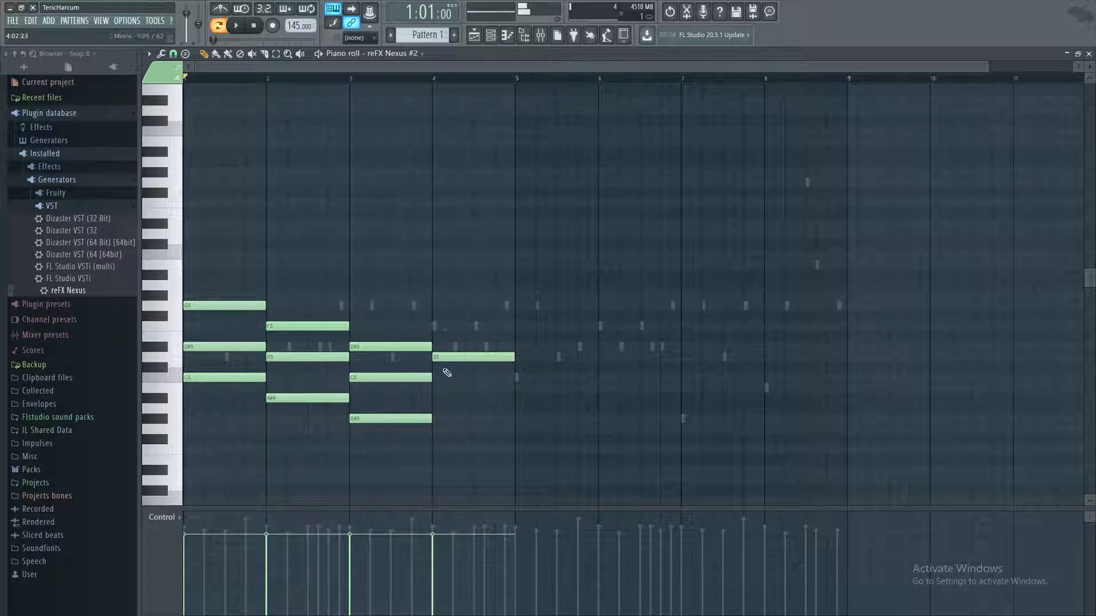
pyautogui.rightClick(445, 358)
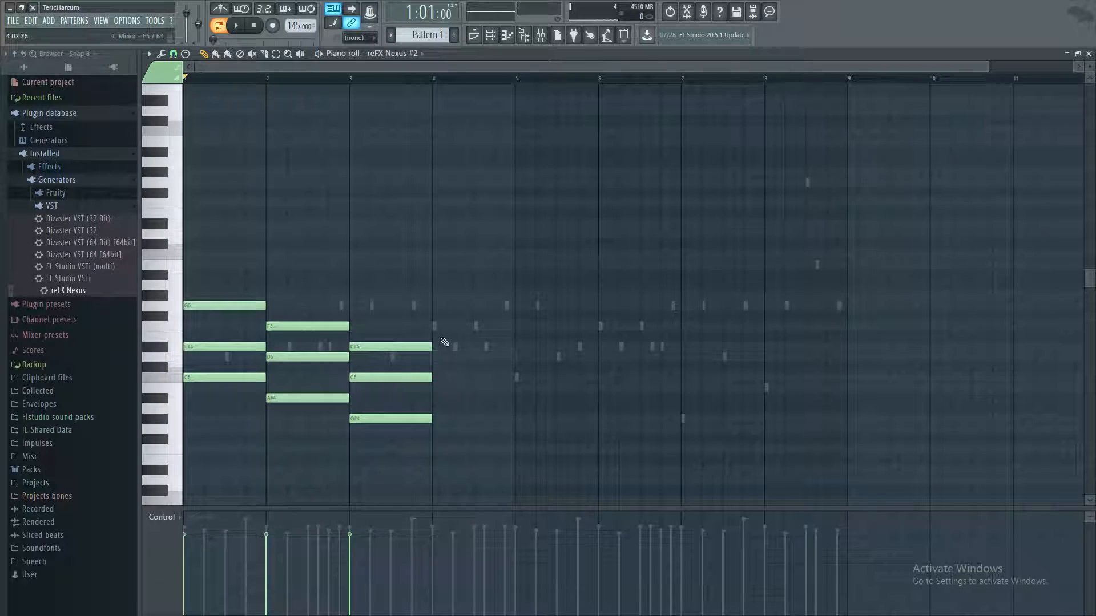
pyautogui.press('space')
pyautogui.press('space')
# Step: Duplicate the three chords, place the copy at bars 4 to 6 with its first top note on D5, and play the result
pyautogui.hotkey('ctrl', 'a')
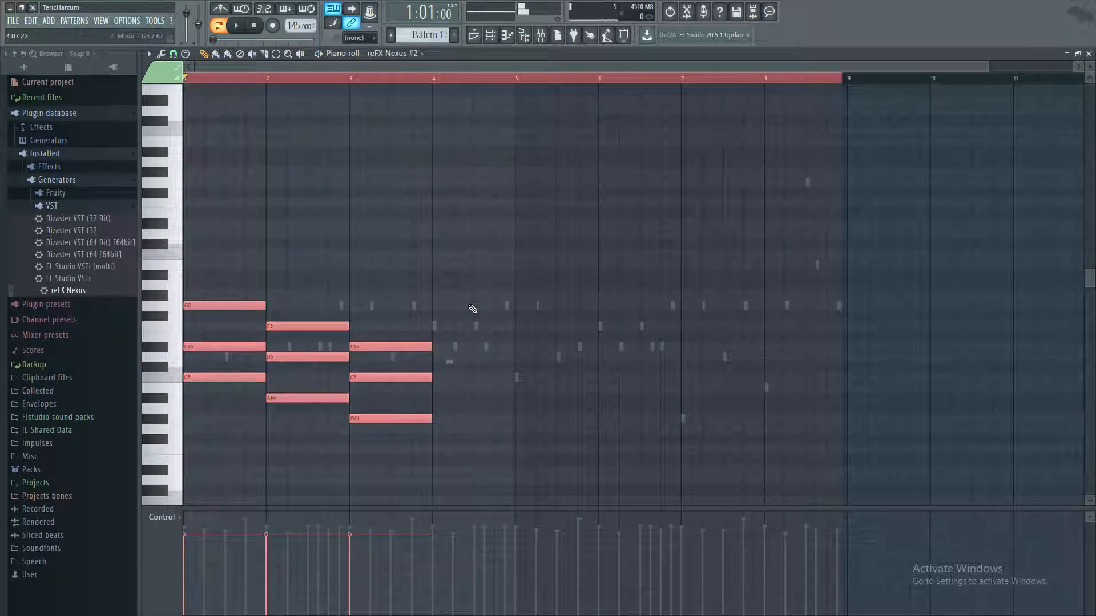
pyautogui.hotkey('ctrl', 'v')
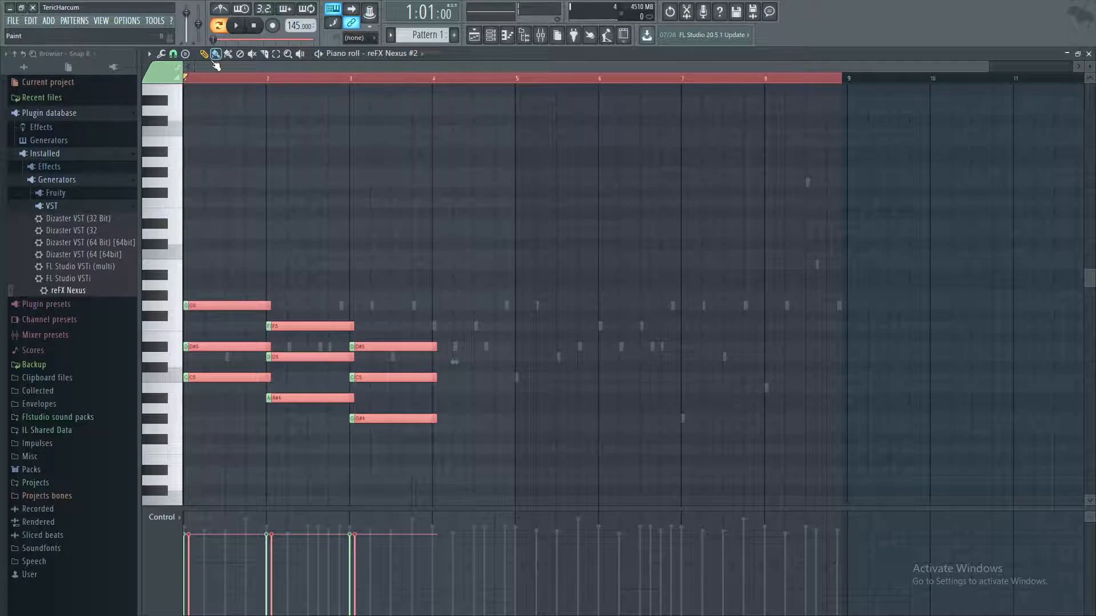
pyautogui.moveTo(222, 307); pyautogui.dragTo(458, 364)
pyautogui.click(538, 319)
pyautogui.press('space')
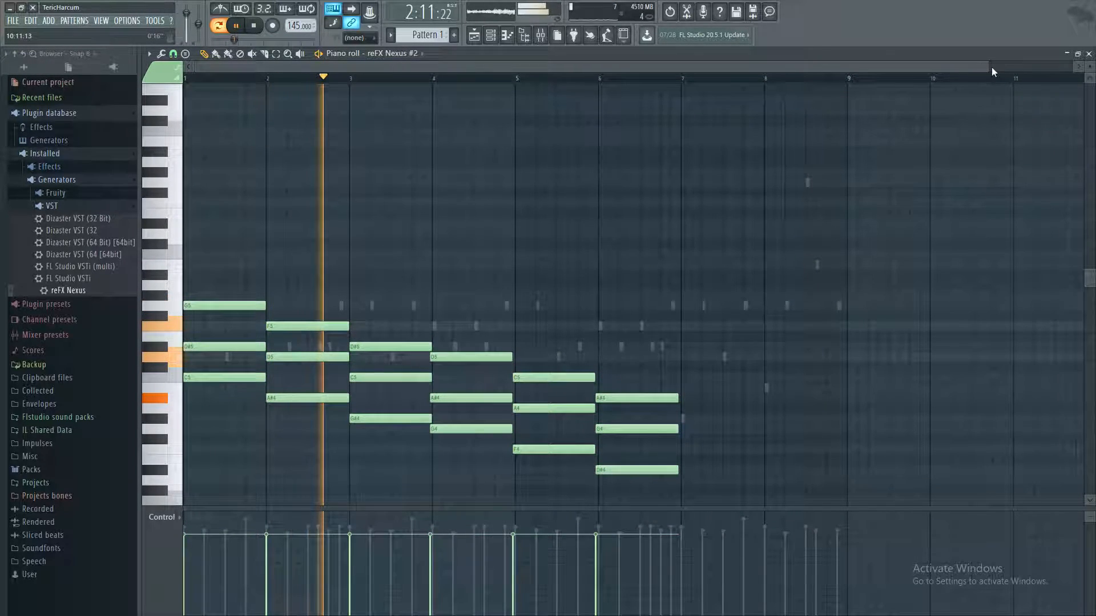
# Step: Delete the D5, A#4 and G4 chord at bar 4 and listen to the remaining chords with the melody
pyautogui.moveTo(991, 67); pyautogui.dragTo(1073, 67)
pyautogui.scroll(-5, 685, 285)
pyautogui.scroll(3, 612, 347)
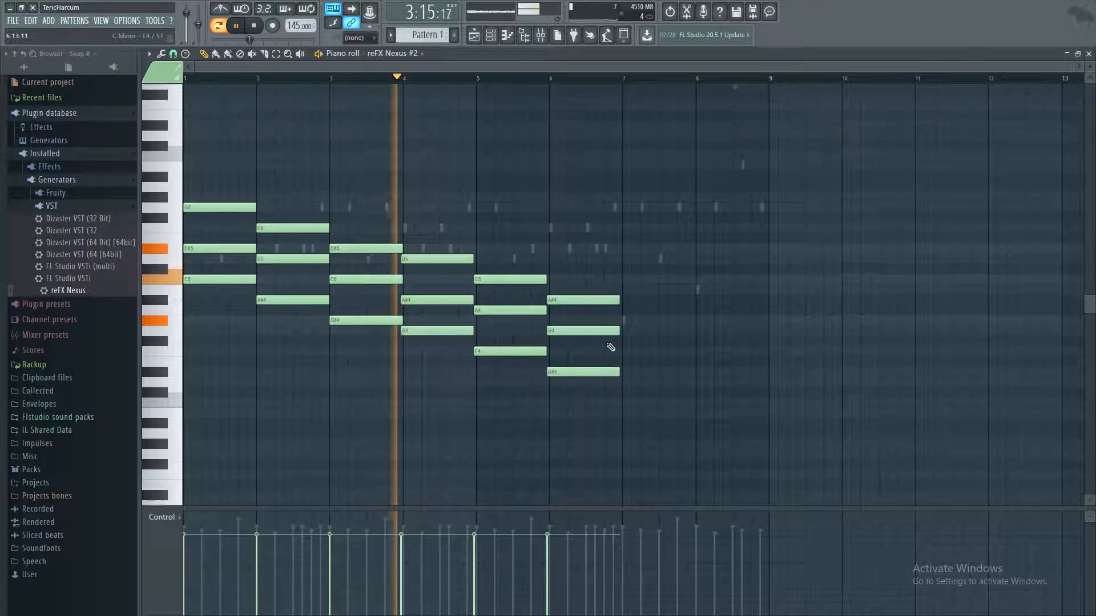
pyautogui.press('space')
pyautogui.rightClick(432, 336)
pyautogui.rightClick(437, 367)
pyautogui.press('space')
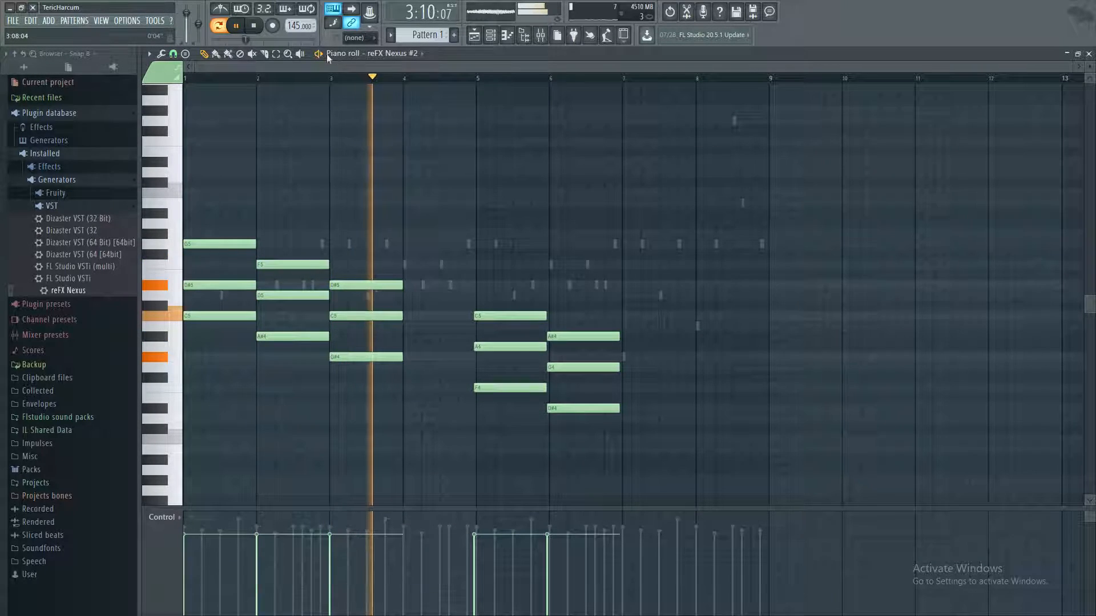
pyautogui.press('space')
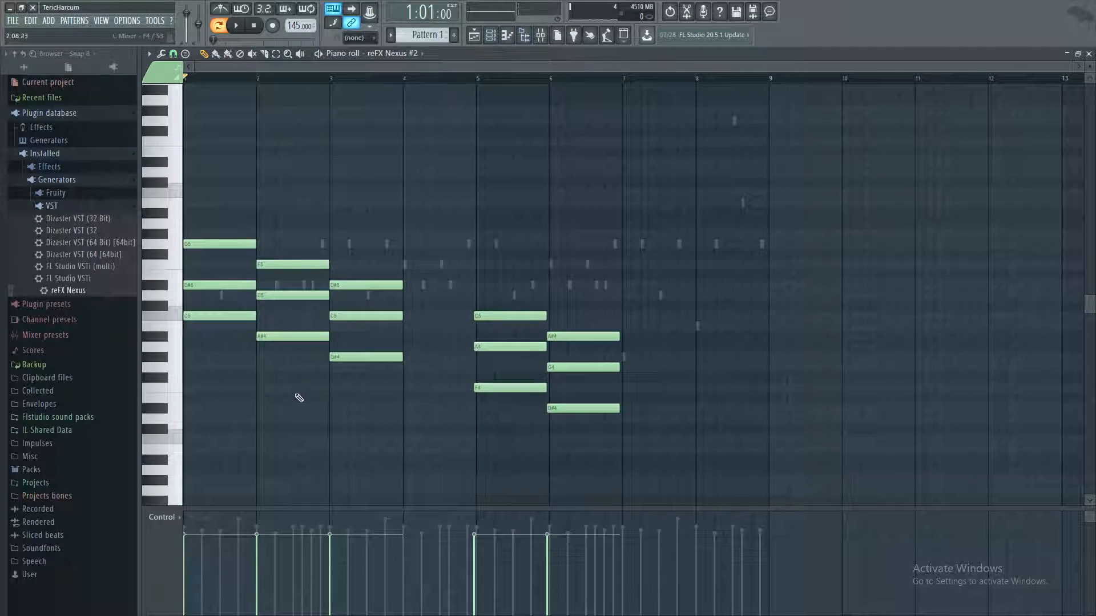
pyautogui.press('space')
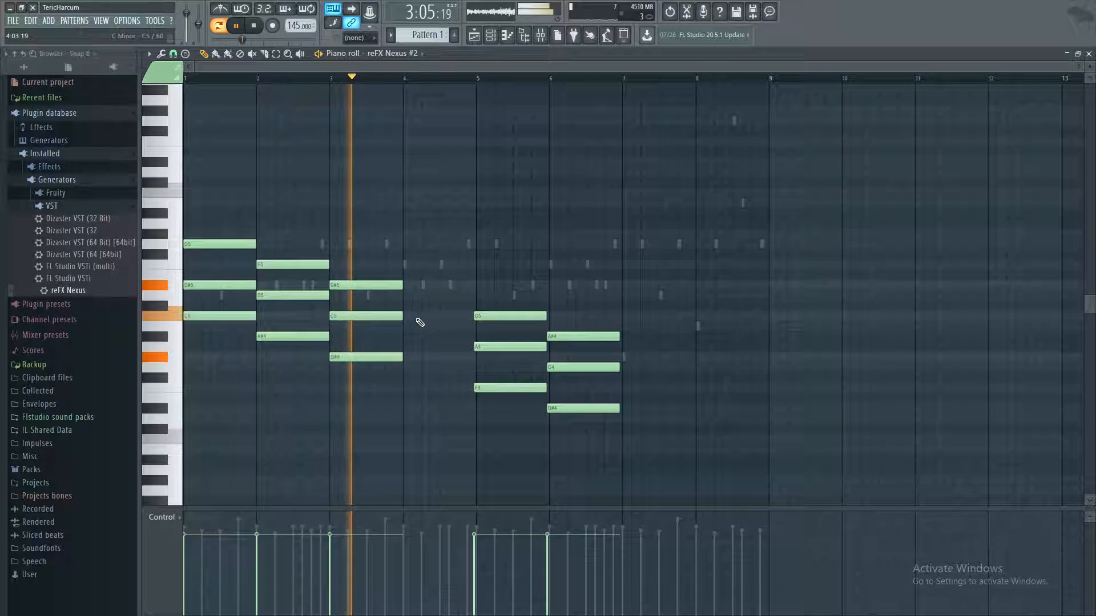
pyautogui.press('space')
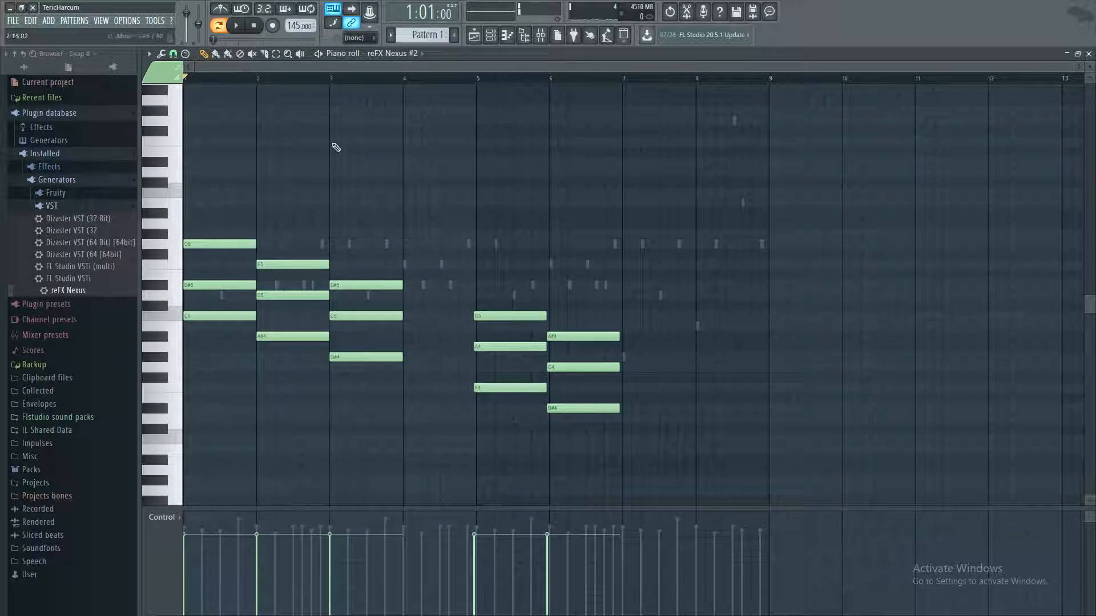
# Step: Move the chords at bars 5 and 6 to bars 4 and 5, raising their top notes to A5 and G5, and play them
pyautogui.moveTo(414, 253); pyautogui.dragTo(644, 494)
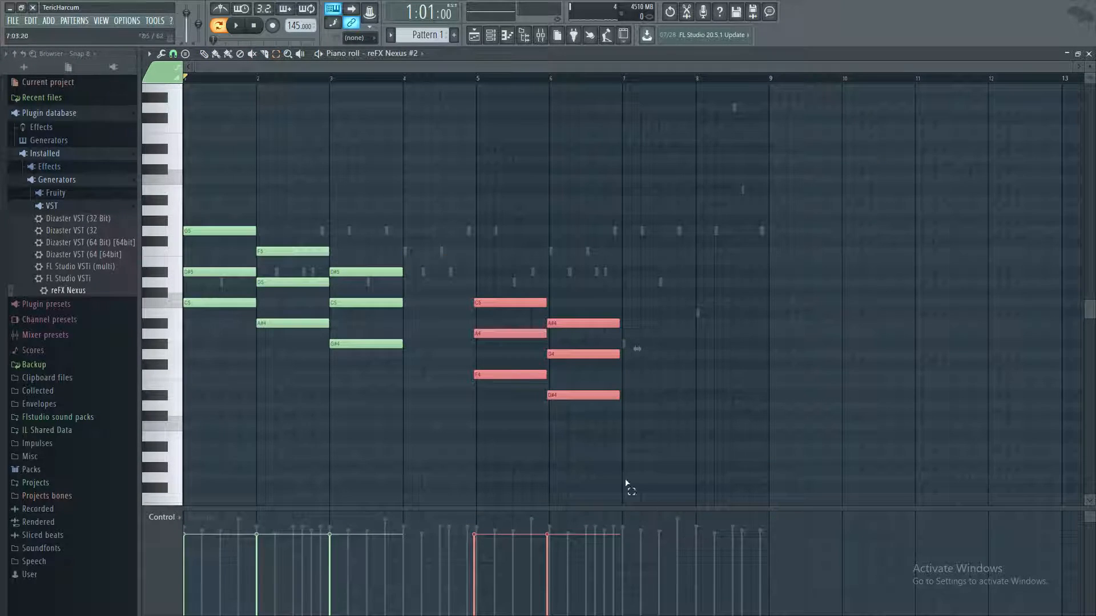
pyautogui.moveTo(563, 323); pyautogui.dragTo(492, 229)
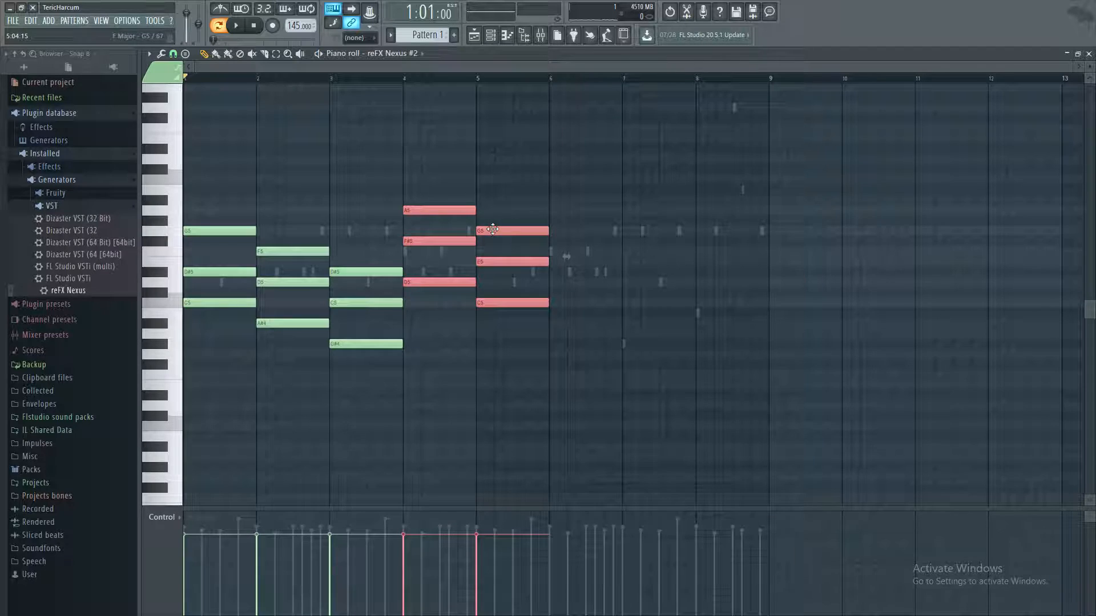
pyautogui.click(669, 407)
pyautogui.press('space')
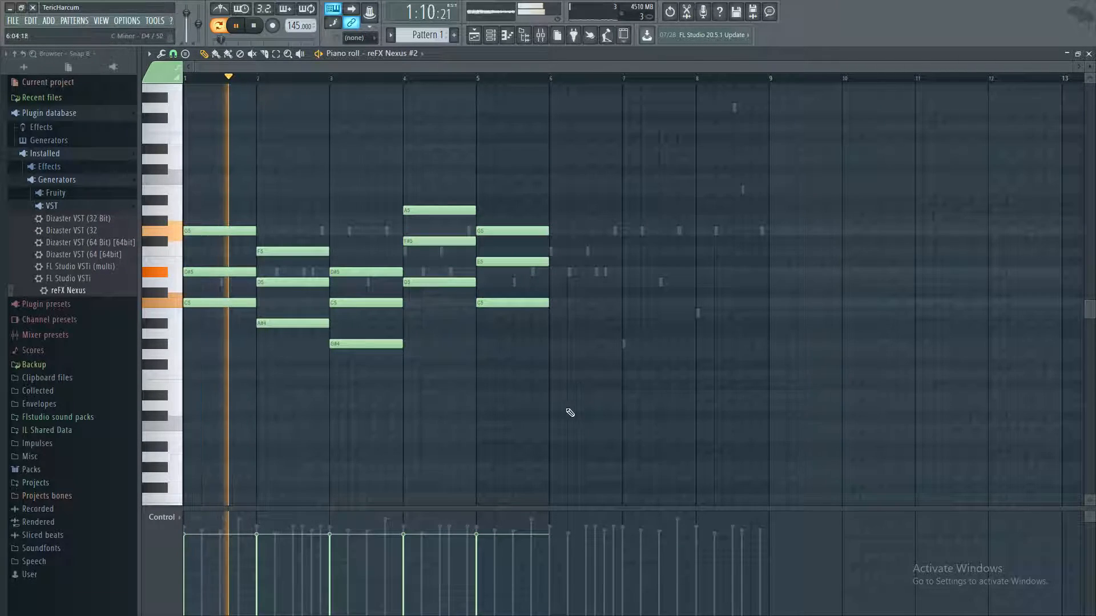
pyautogui.press('space')
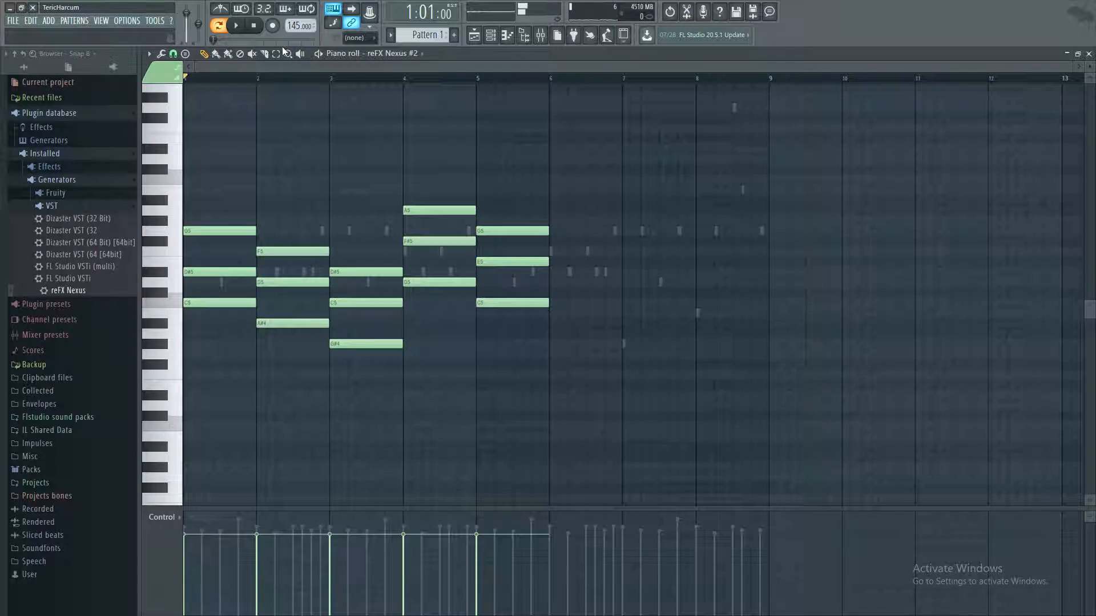
# Step: Lower the chords at bars 4 and 5 by two semitones so their top notes are G5 and F5, and play the progression
pyautogui.moveTo(441, 178); pyautogui.dragTo(604, 394)
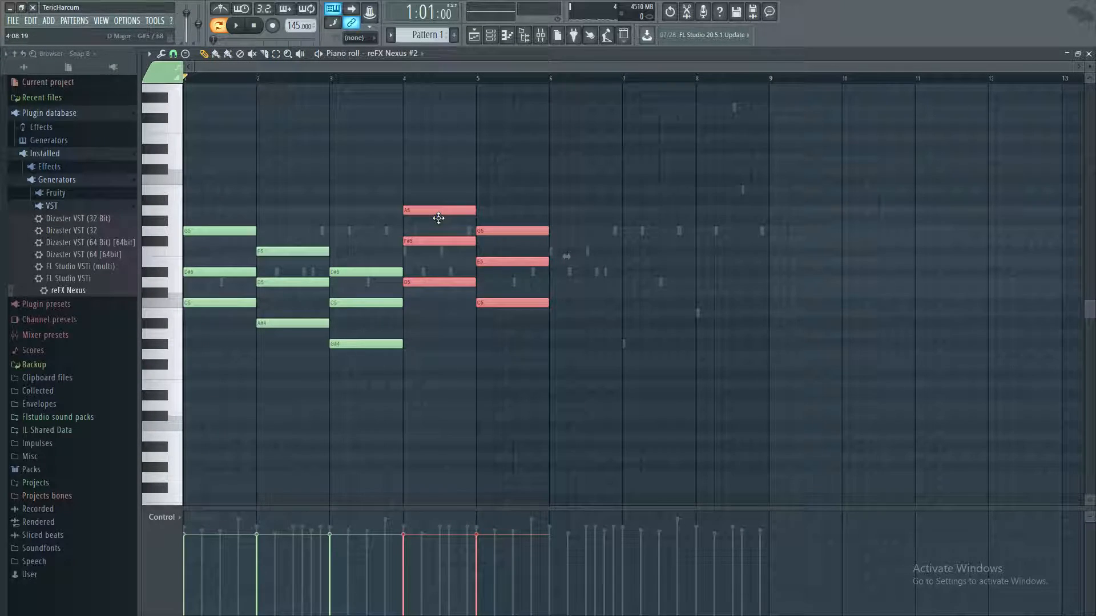
pyautogui.moveTo(439, 218); pyautogui.dragTo(438, 234)
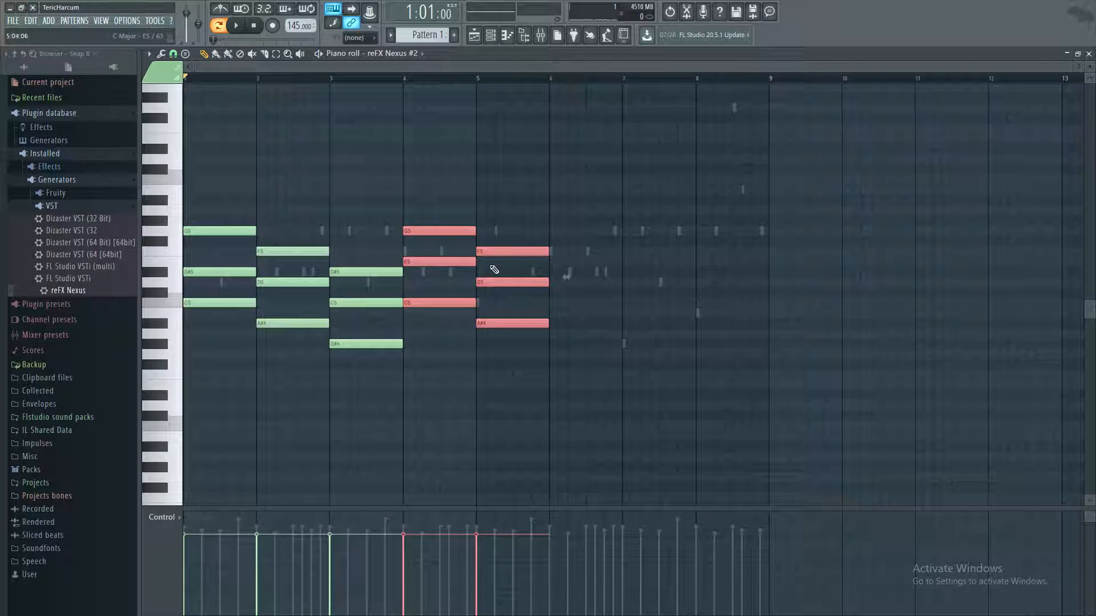
pyautogui.click(661, 391)
pyautogui.press('space')
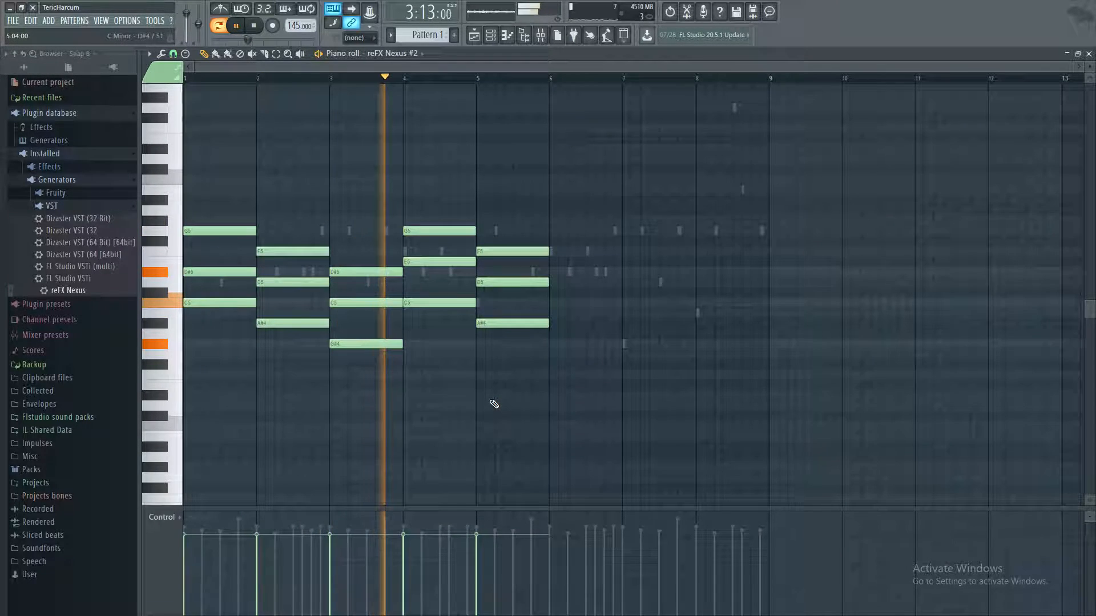
# Step: Lower the chords at bars 4 and 5 by one semitone so their top notes are F#5 and E5, and play the progression
pyautogui.press('space')
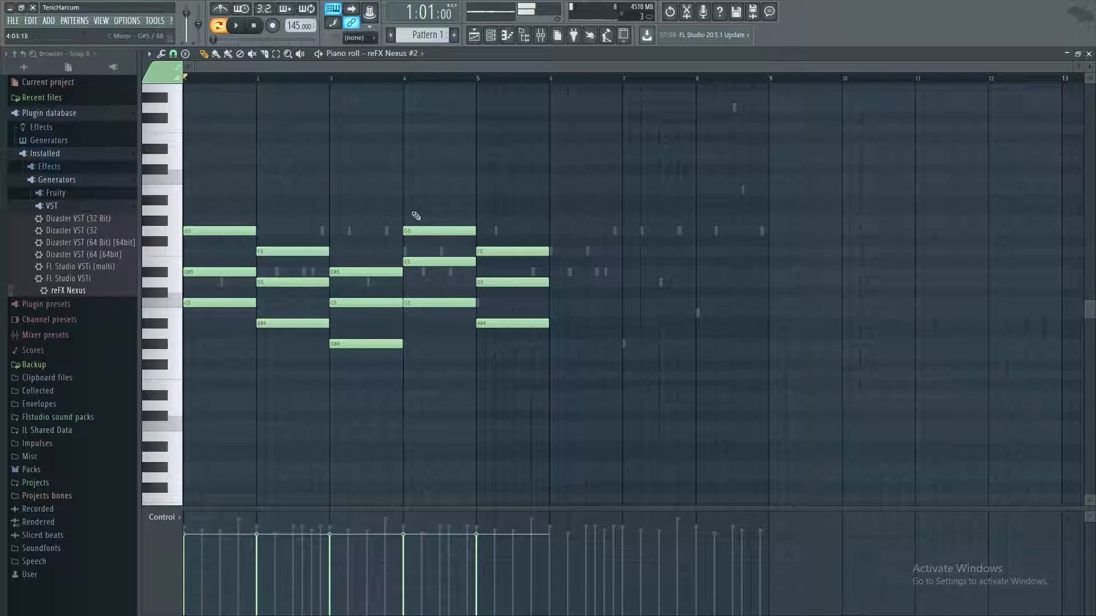
pyautogui.click(276, 53)
pyautogui.moveTo(393, 145); pyautogui.dragTo(536, 360)
pyautogui.click(447, 208)
pyautogui.moveTo(428, 154); pyautogui.dragTo(574, 427)
pyautogui.press('space')
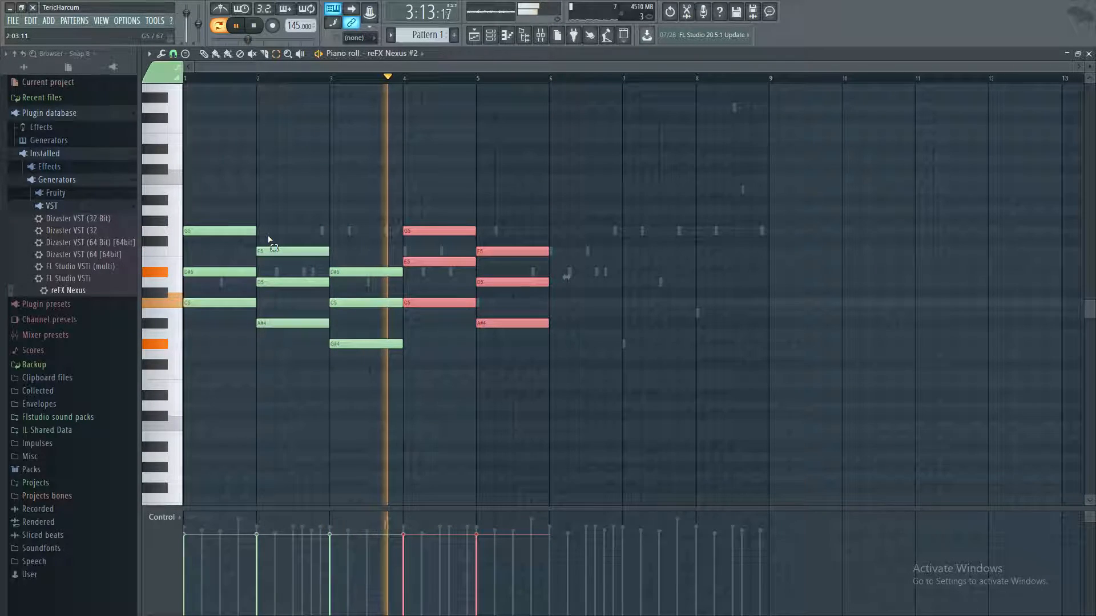
pyautogui.press('space')
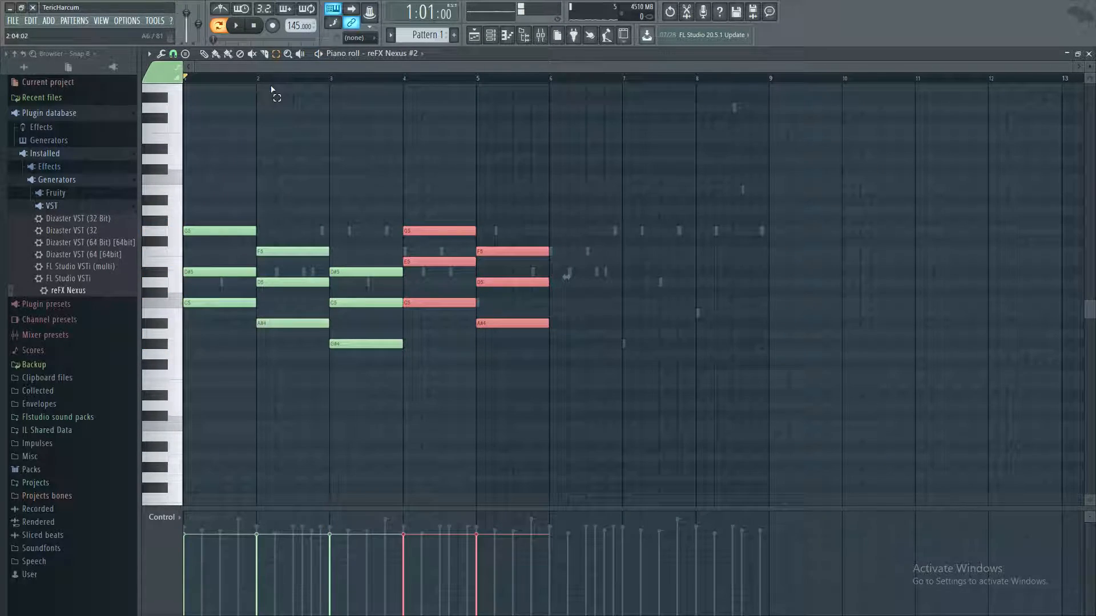
pyautogui.moveTo(566, 277); pyautogui.dragTo(566, 287)
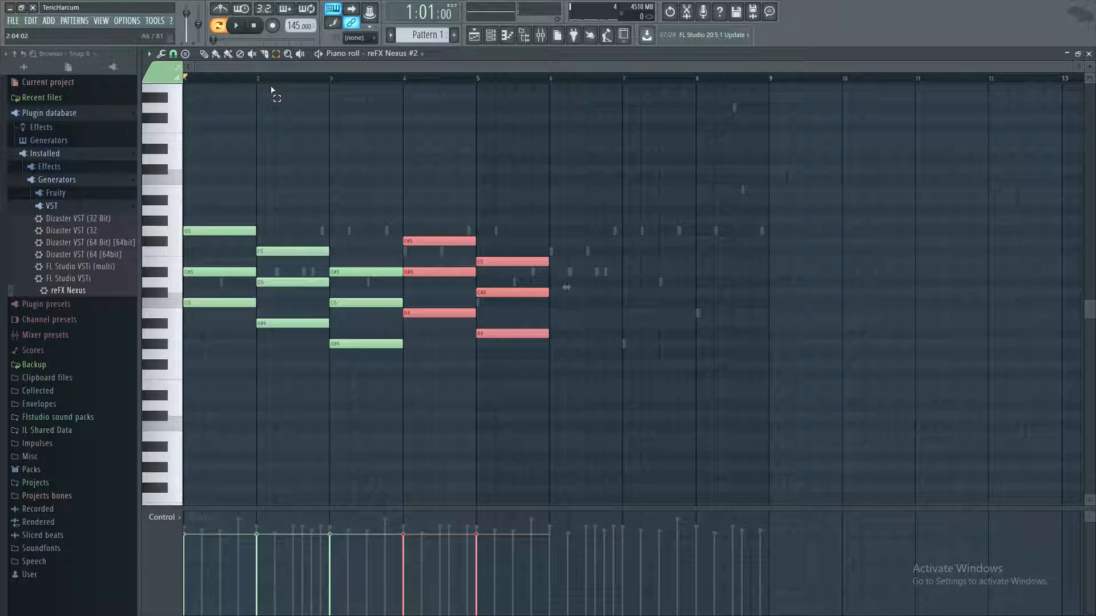
pyautogui.press('space')
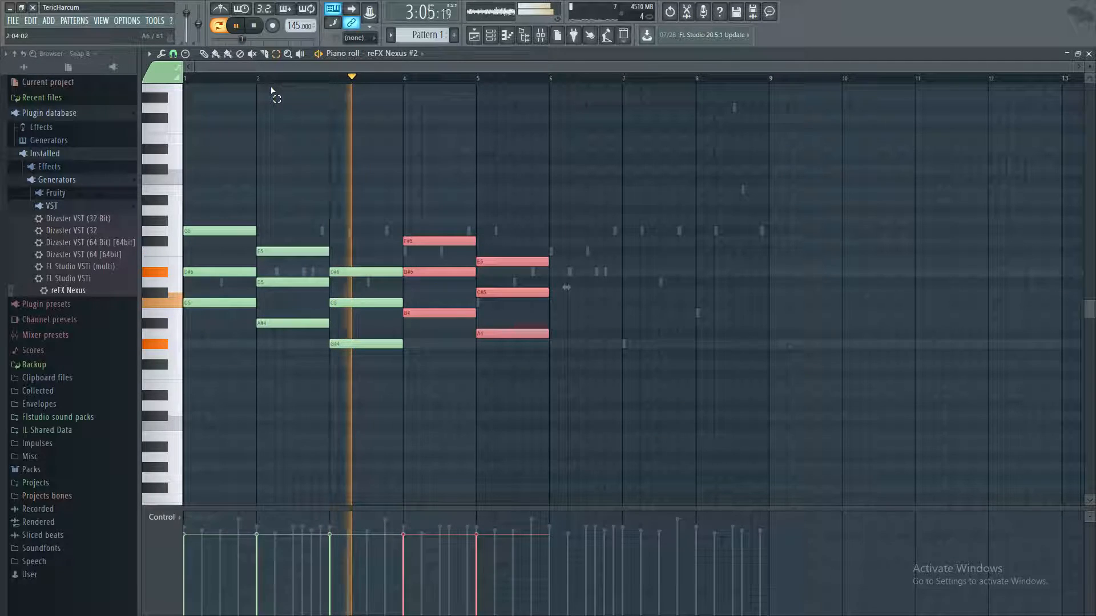
pyautogui.press('space')
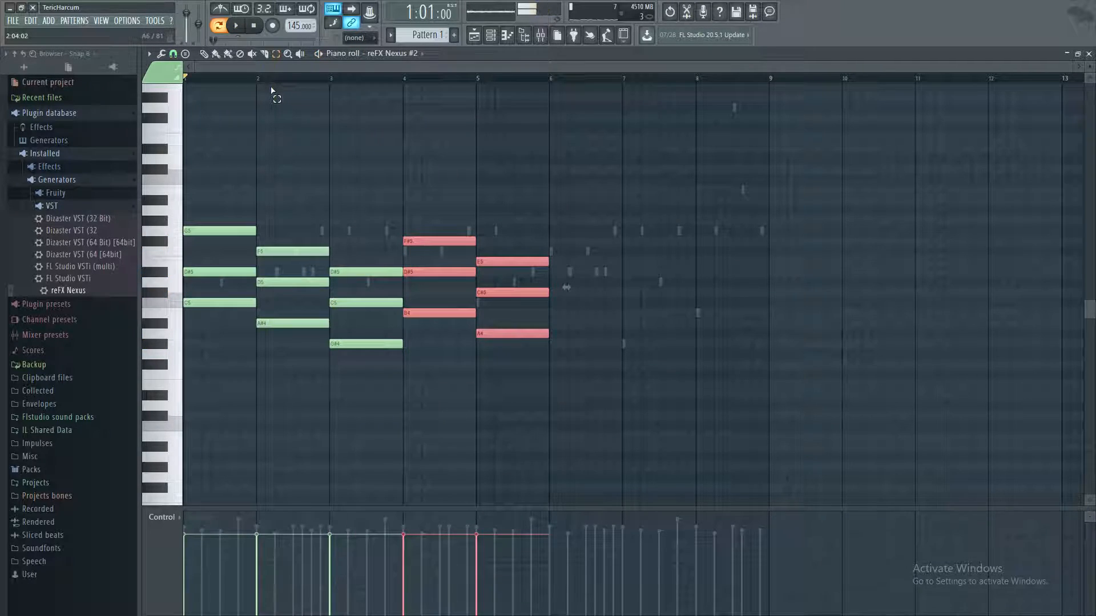
# Step: Lower the chords at bars 4 and 5 by three more semitones so their top notes are D#5 and C#5
pyautogui.press('Down')
pyautogui.press('Down')
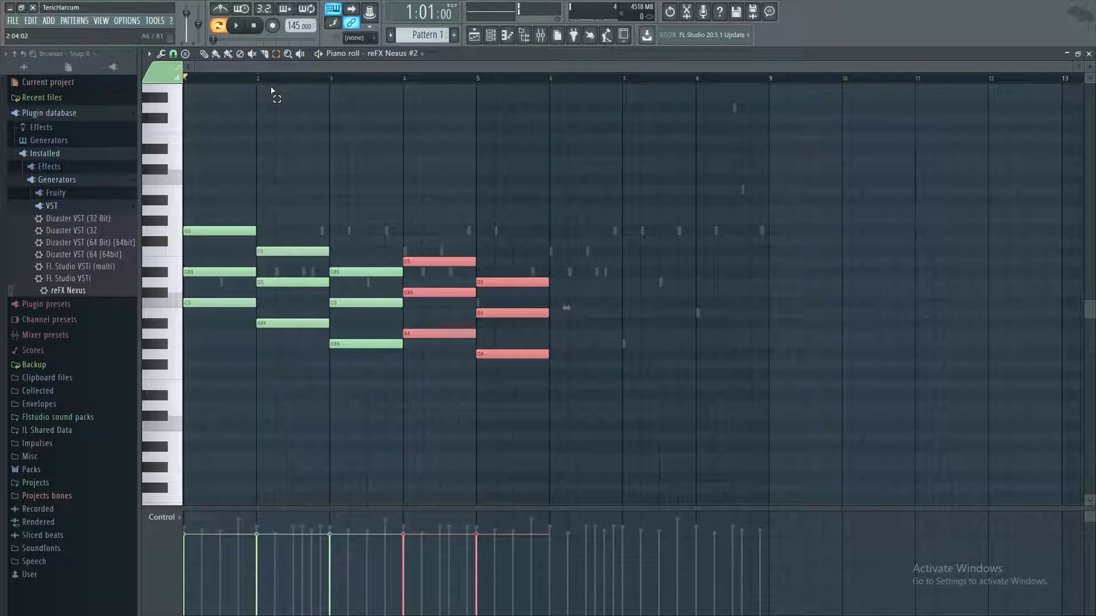
pyautogui.press('Down')
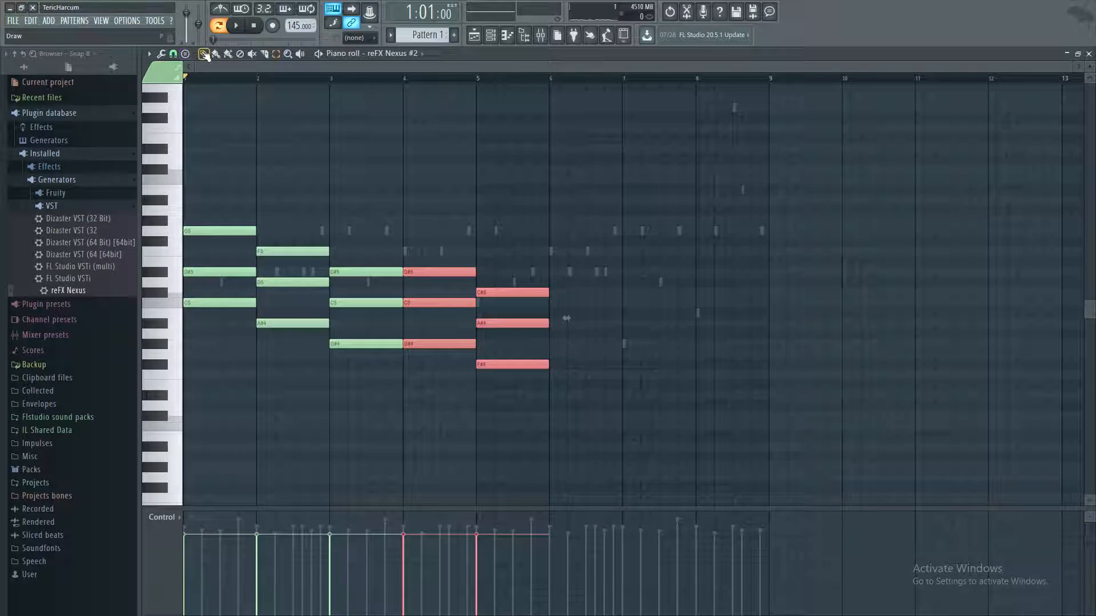
# Step: Delete the chords at bars 4 and 5 and play the first three chords with the melody
pyautogui.press('Delete')
pyautogui.scroll(-1, 477, 416)
pyautogui.press('space')
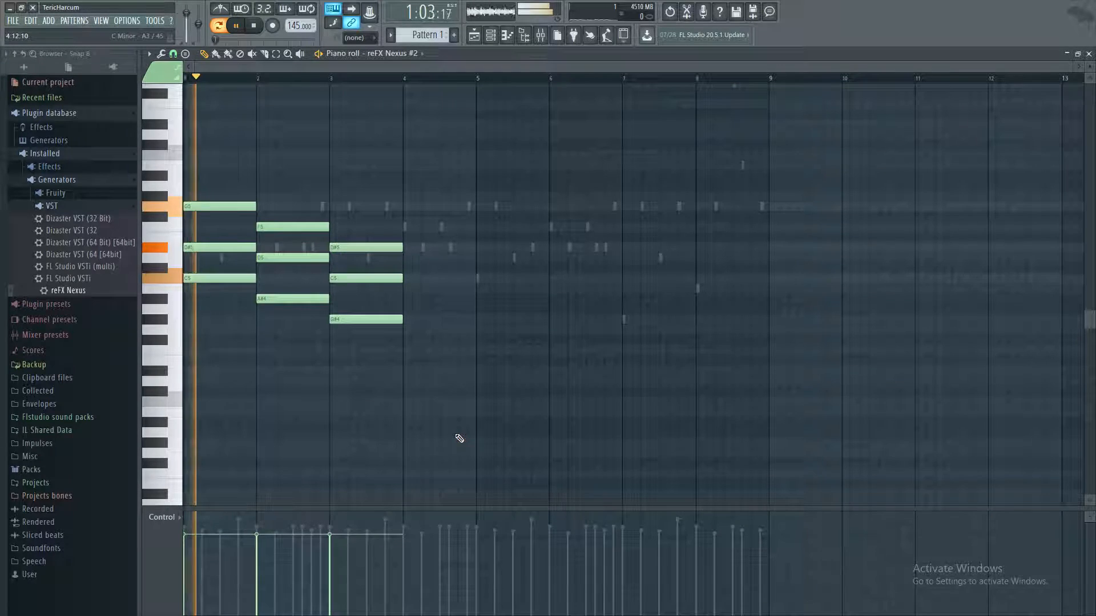
pyautogui.press('space')
pyautogui.scroll(5, 479, 251)
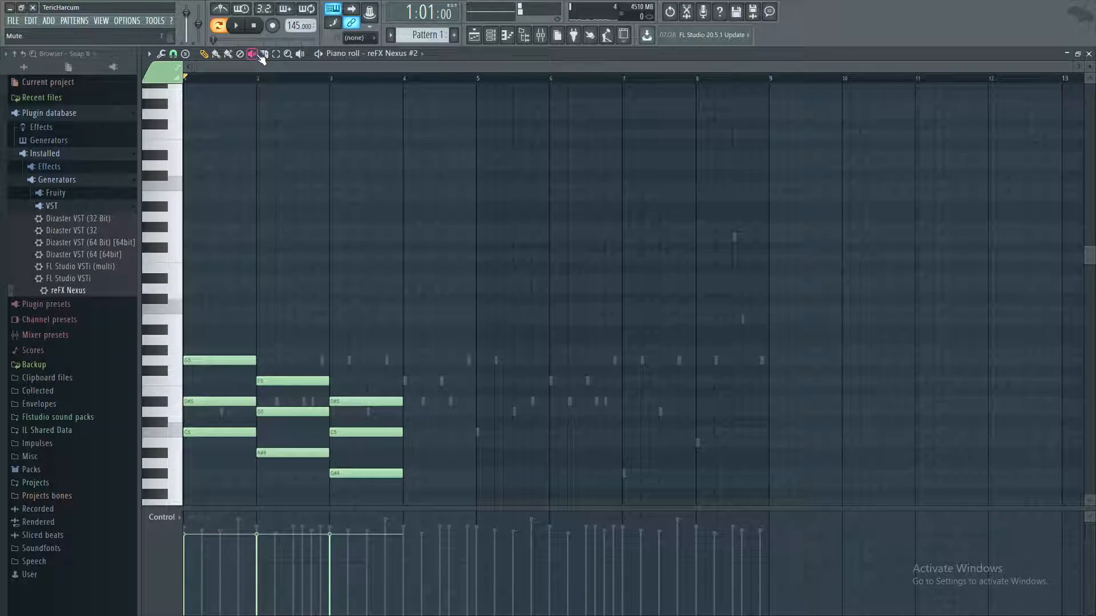
pyautogui.press('space')
pyautogui.scroll(-2, 425, 240)
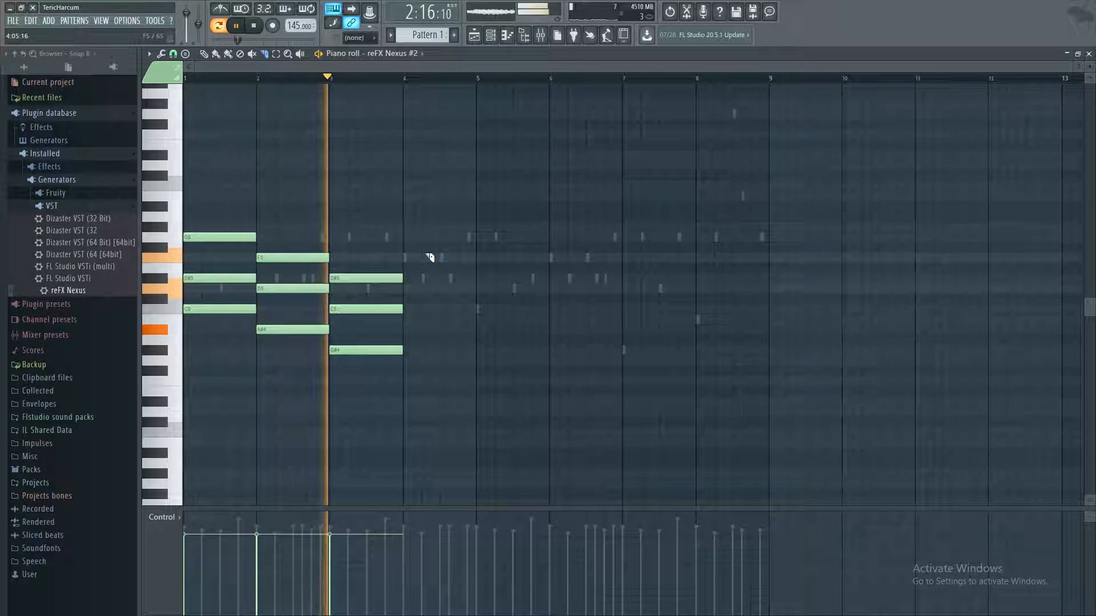
pyautogui.press('space')
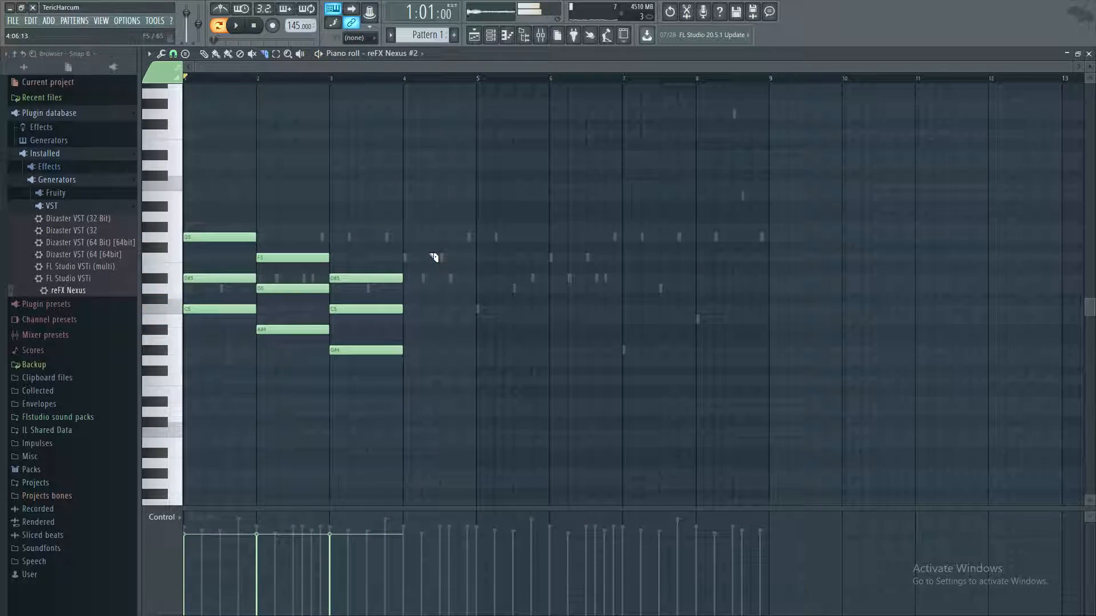
# Step: Duplicate the three chords and place the copy just past the start of bar 4
pyautogui.hotkey('ctrl', 'a')
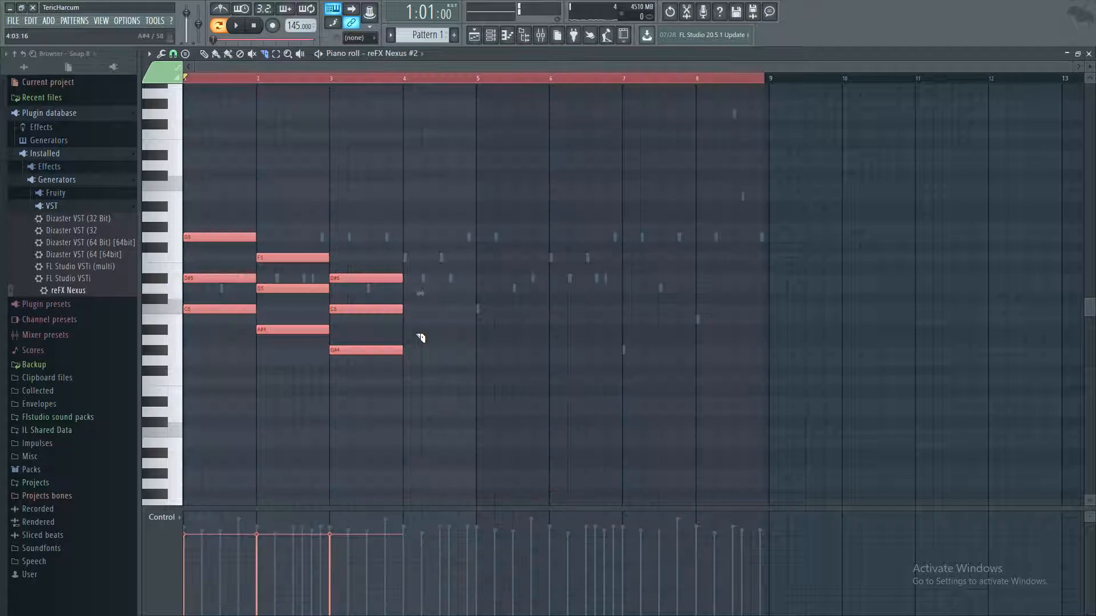
pyautogui.hotkey('shift', 'Right')
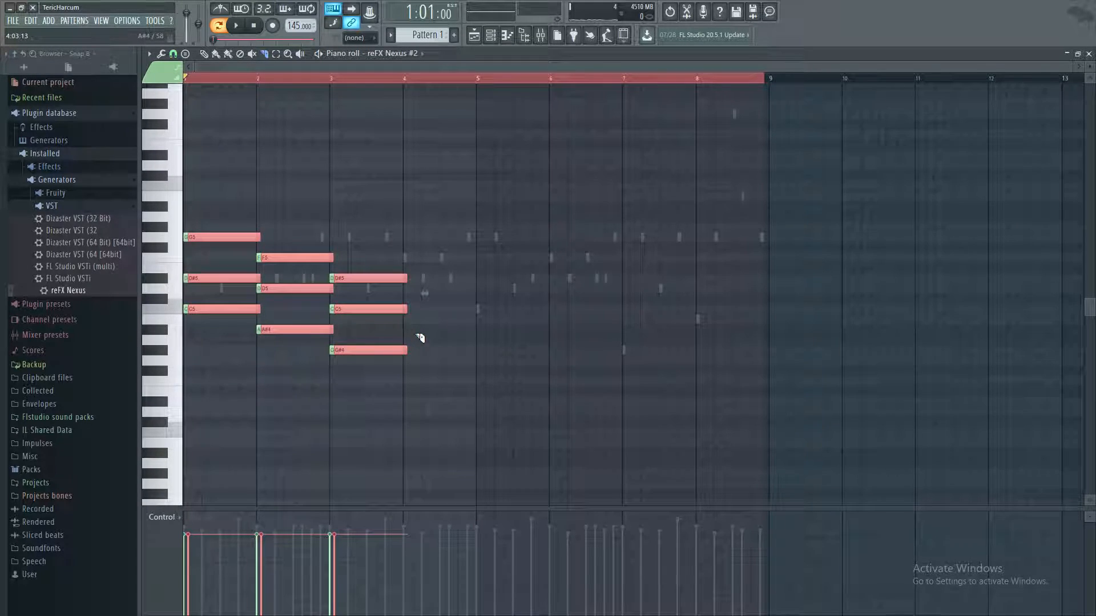
pyautogui.hotkey('ctrl', 'b')
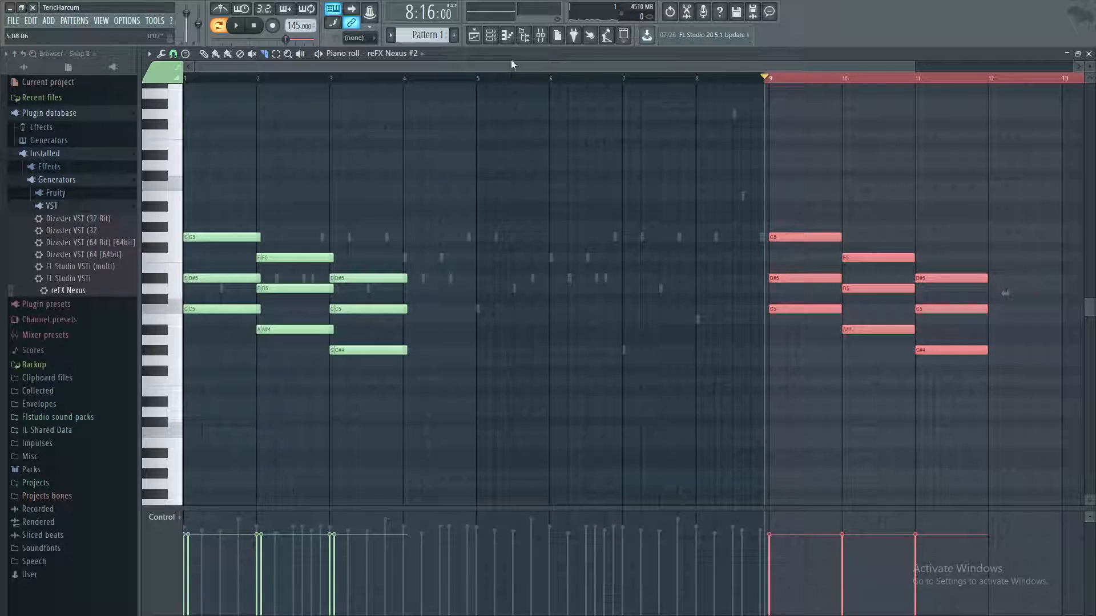
pyautogui.press('p')
pyautogui.moveTo(803, 239); pyautogui.dragTo(446, 244)
# Step: Delete the slightly offset duplicate notes from the three original chords in bars 1 to 3
pyautogui.click(371, 279)
pyautogui.click(369, 309)
pyautogui.click(366, 350)
pyautogui.click(309, 330)
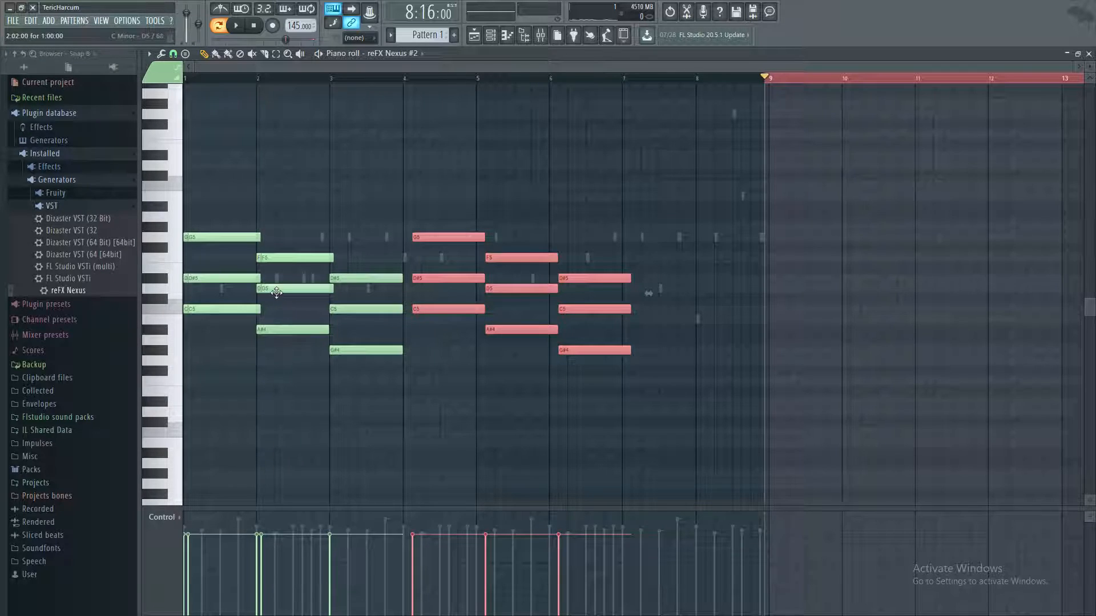
pyautogui.click(234, 309)
pyautogui.click(209, 279)
pyautogui.click(197, 238)
pyautogui.click(303, 258)
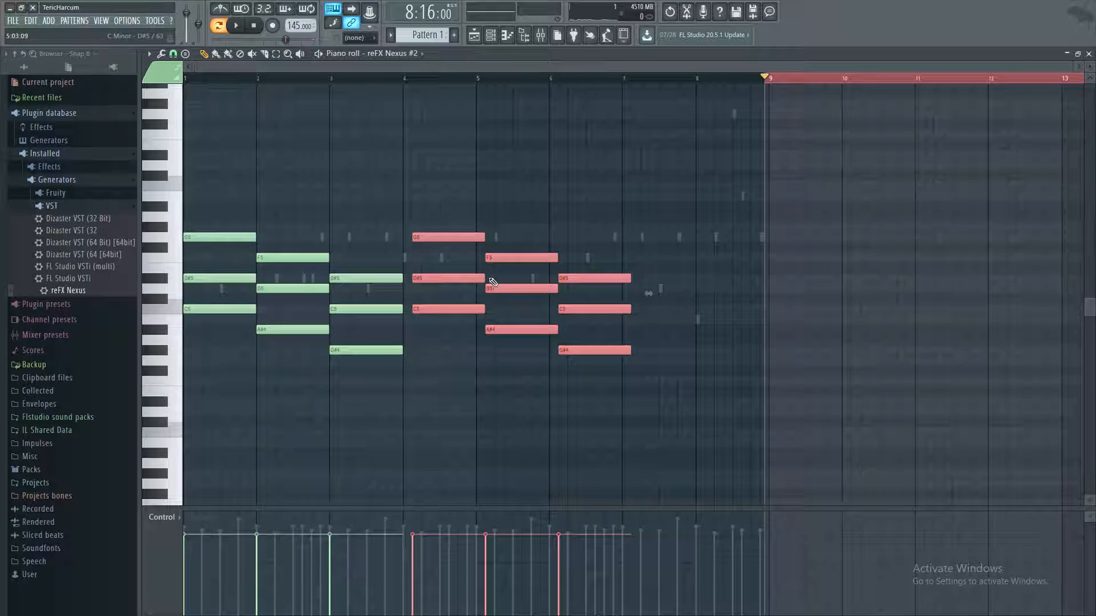
# Step: Align the copied chords exactly with the start of bar 4 and play the six-chord progression
pyautogui.moveTo(501, 257); pyautogui.dragTo(492, 258)
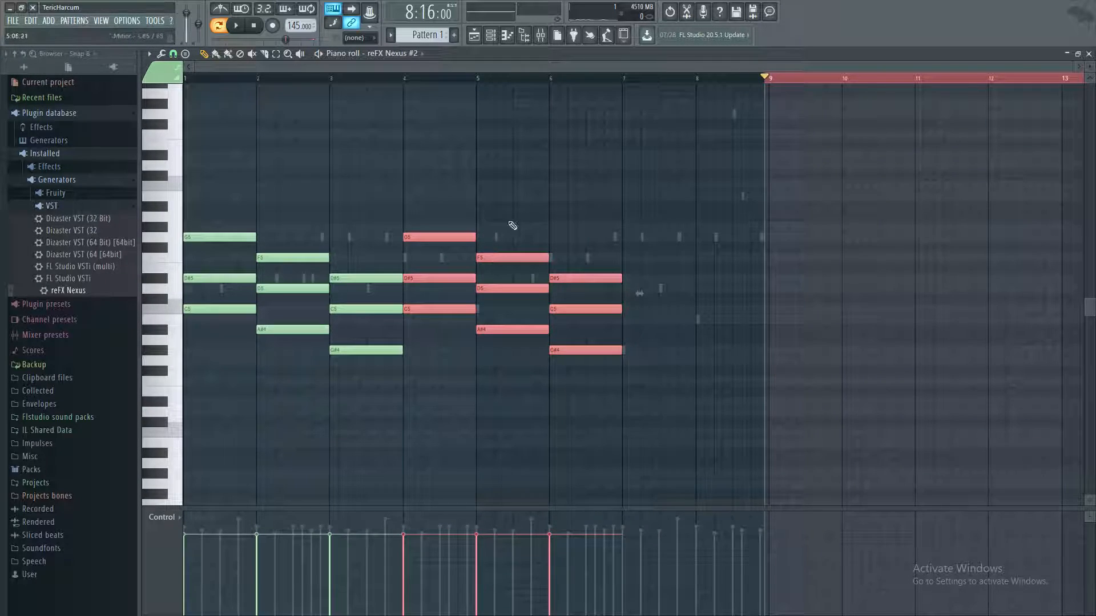
pyautogui.click(524, 209)
pyautogui.press('space')
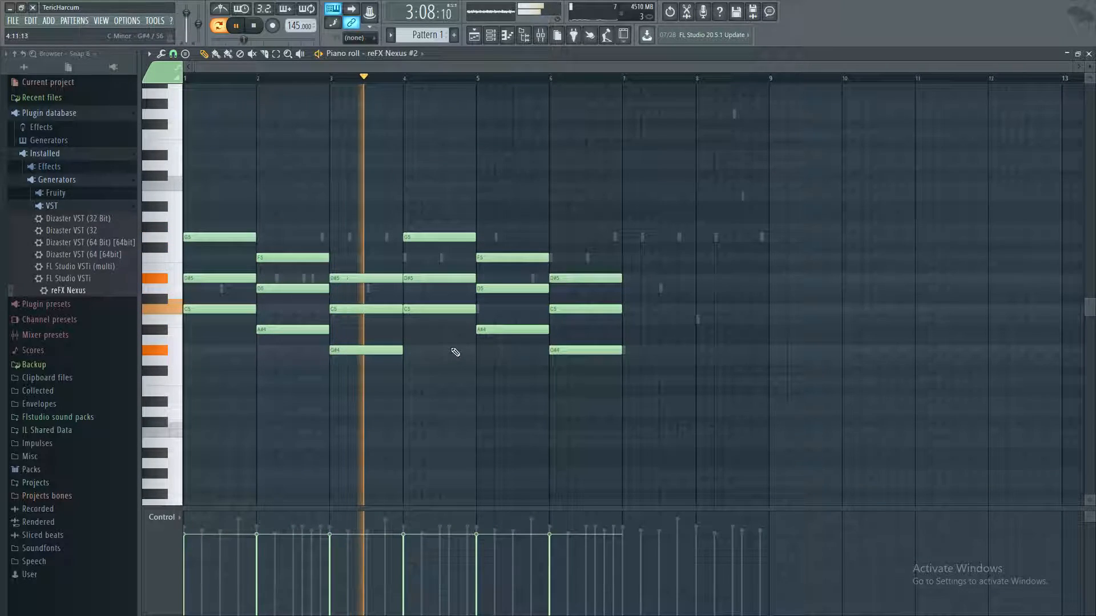
pyautogui.press('space')
pyautogui.press('space')
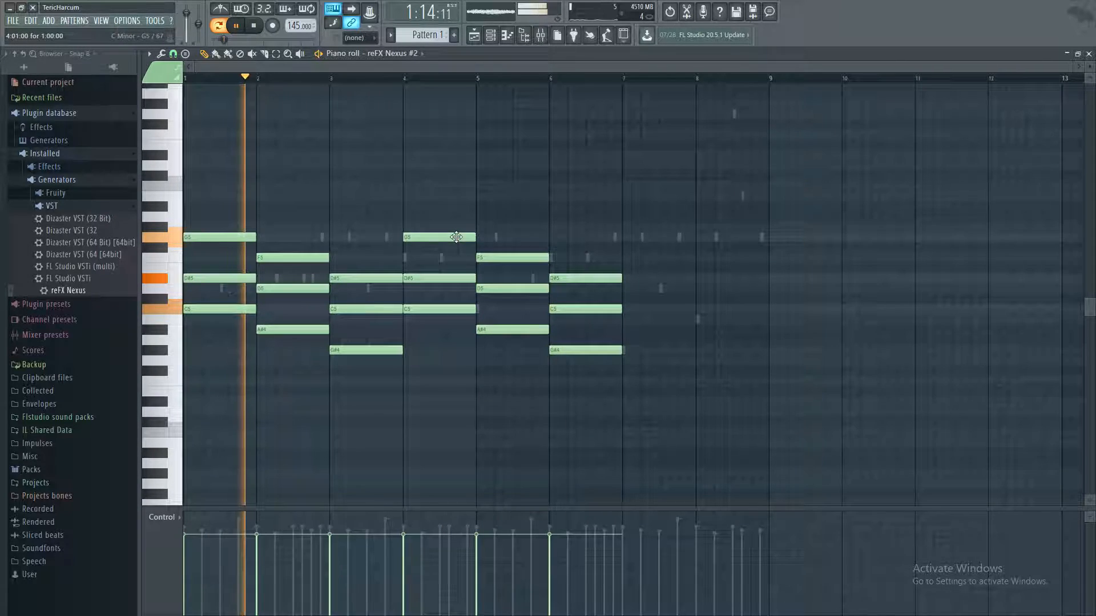
# Step: Lower the three copied chords at bars 4 to 6 by one octave and play the progression
pyautogui.click(275, 54)
pyautogui.moveTo(428, 191); pyautogui.dragTo(662, 432)
pyautogui.press('space')
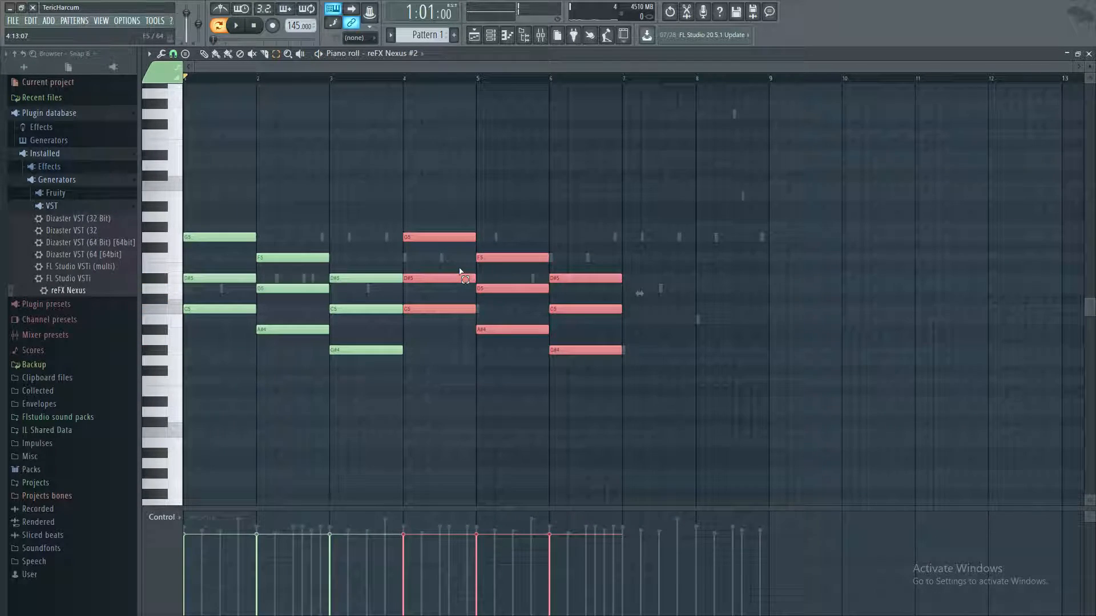
pyautogui.hotkey('ctrl', 'Down')
pyautogui.press('space')
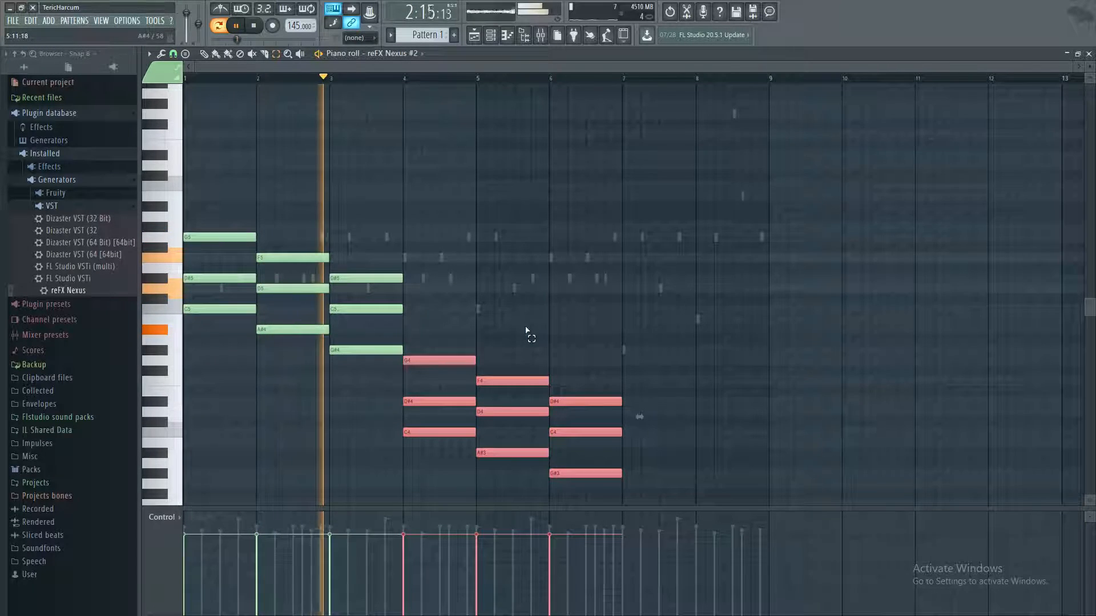
pyautogui.press('space')
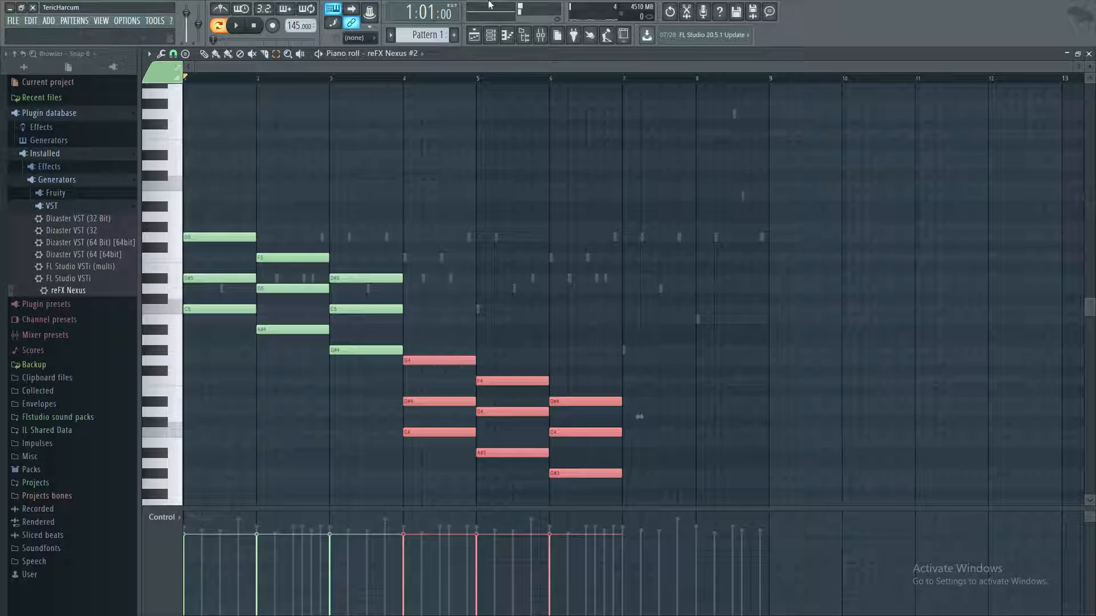
# Step: Raise the copied chords semitone by semitone until their top notes are G5, F5 and D#5, and play the progression
pyautogui.press('Up')
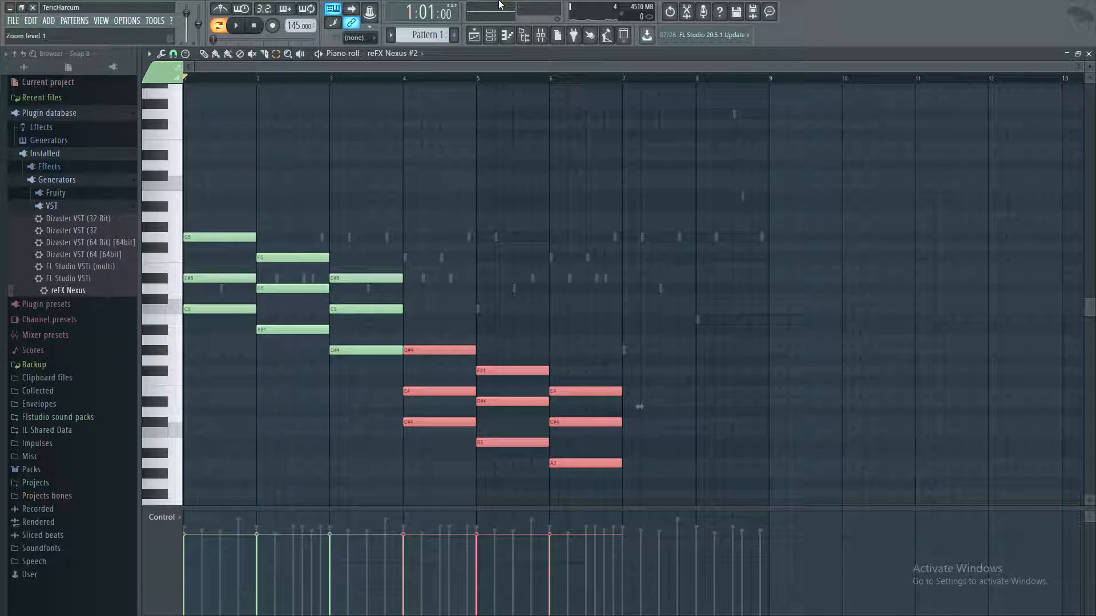
pyautogui.press('Down')
pyautogui.press('Up')
pyautogui.press('Up')
pyautogui.press('Up')
pyautogui.press('Up')
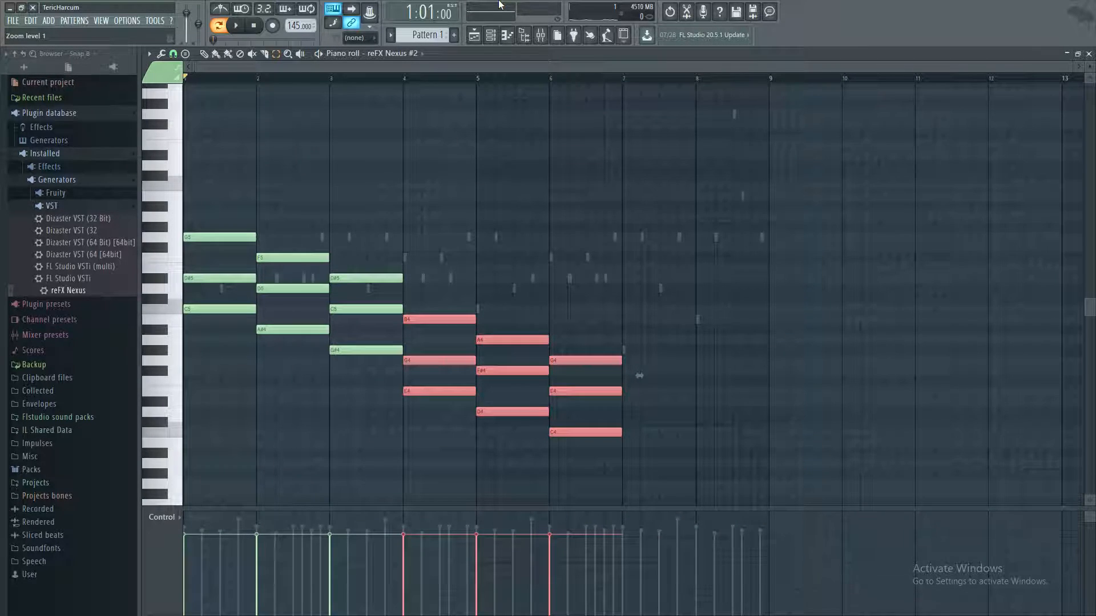
pyautogui.press('Up')
pyautogui.press('Up')
pyautogui.press('Up')
pyautogui.press('Up')
pyautogui.press('Up')
pyautogui.press('Up')
pyautogui.press('Up')
pyautogui.press('Up')
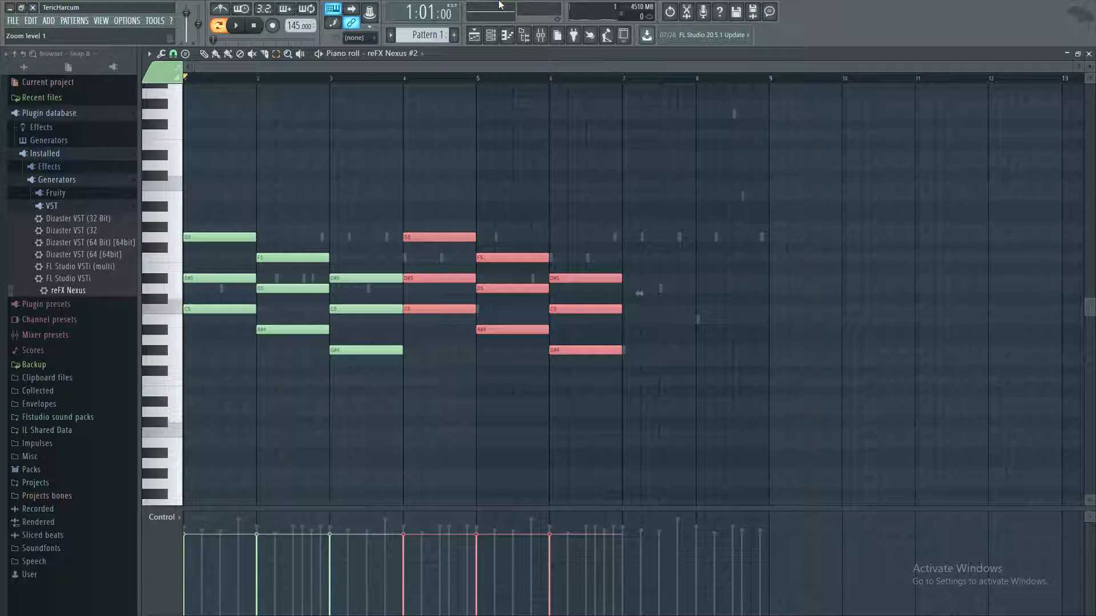
pyautogui.press('space')
pyautogui.press('space')
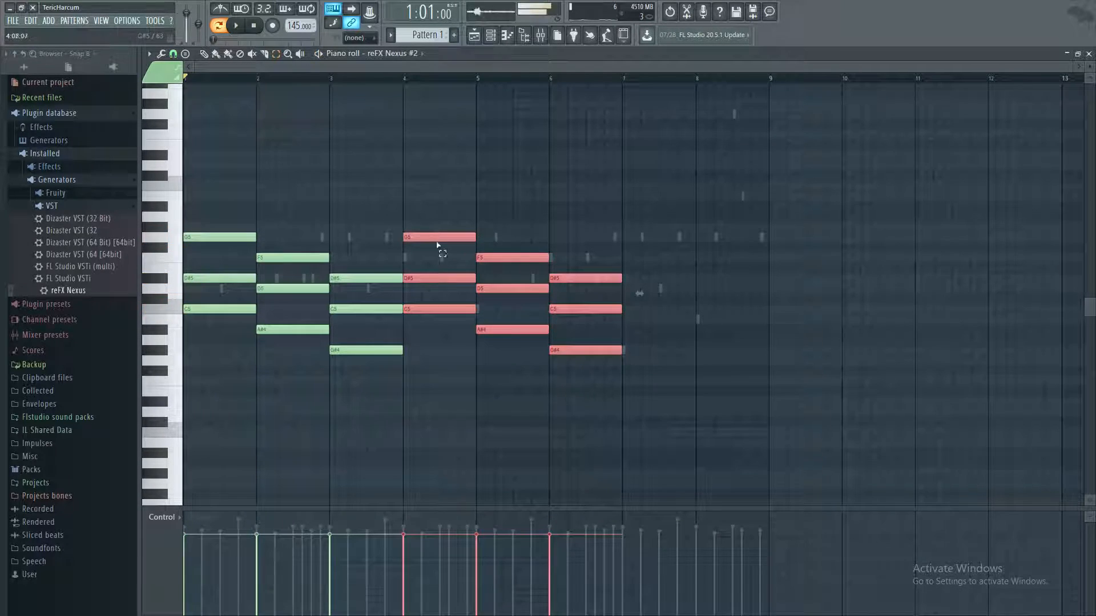
# Step: Delete the copied chords at bars 4 to 6 and play the three remaining chords with the melody
pyautogui.press('Delete')
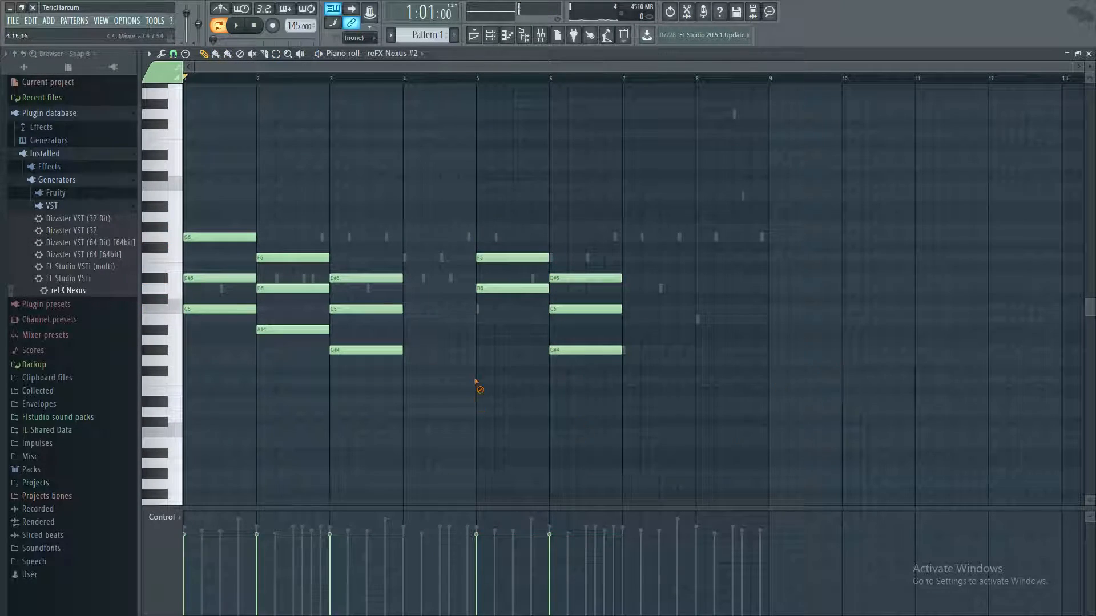
pyautogui.press('space')
pyautogui.press('space')
pyautogui.press('space')
pyautogui.press('space')
pyautogui.press('space')
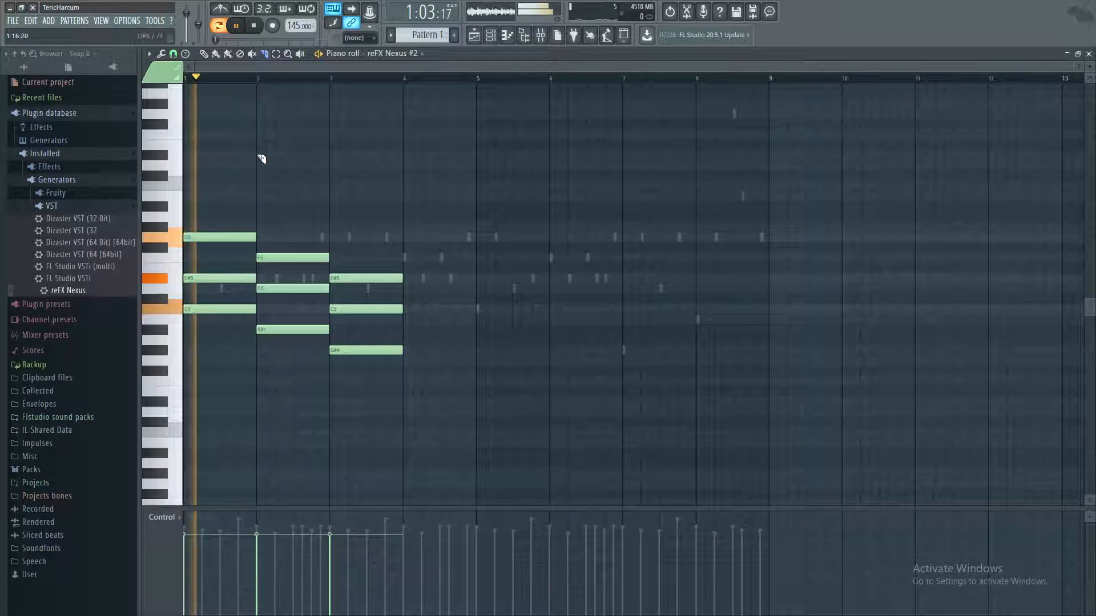
pyautogui.press('space')
pyautogui.press('space')
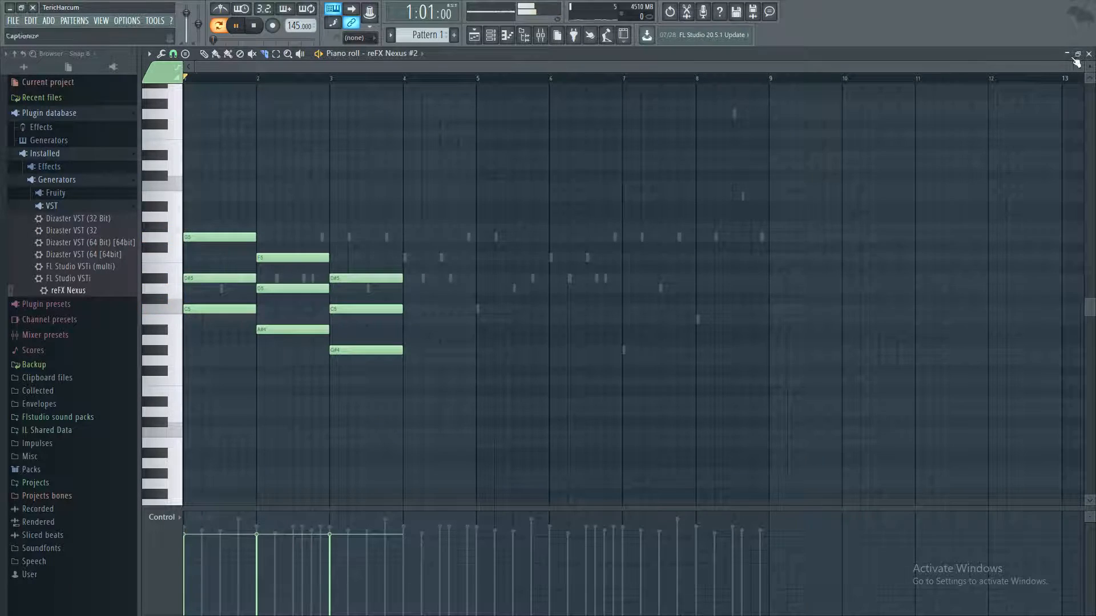
pyautogui.scroll(8, 322, 187)
pyautogui.press('space')
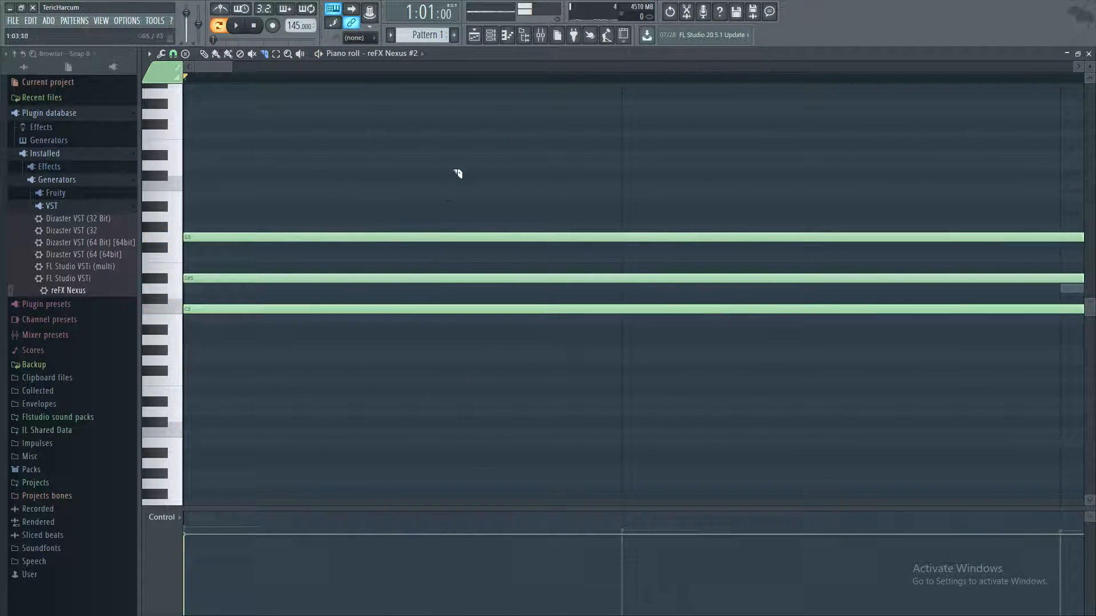
# Step: Set the piano roll snap to 1/4 step, try chopping the chord notes in bars 1 to 3, and undo the chop
pyautogui.moveTo(230, 64); pyautogui.dragTo(423, 108)
pyautogui.click(173, 54)
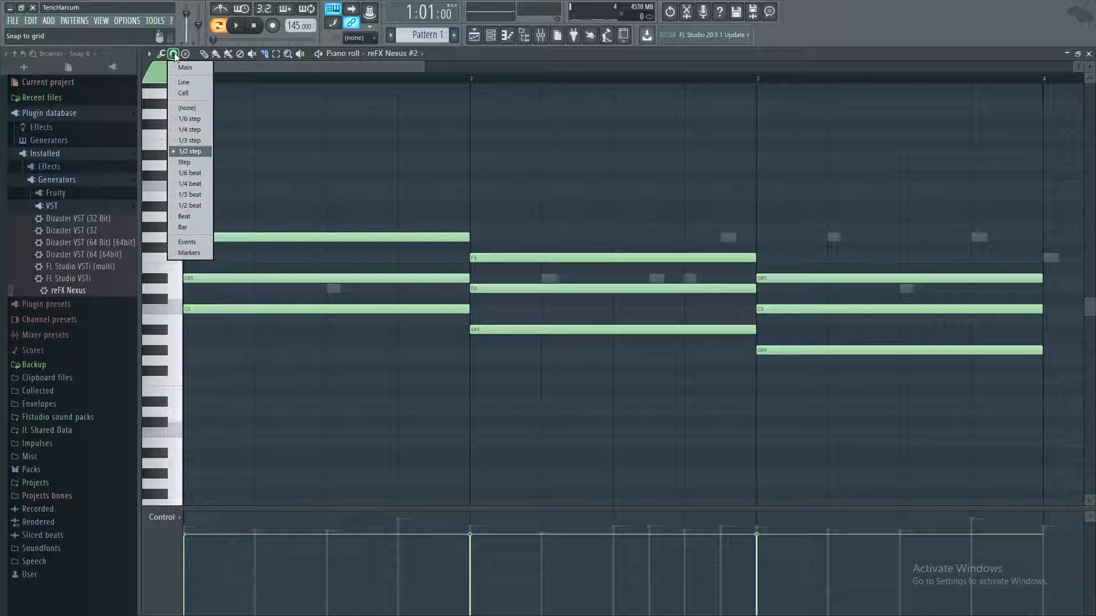
pyautogui.click(190, 130)
pyautogui.hotkey('alt', 'u')
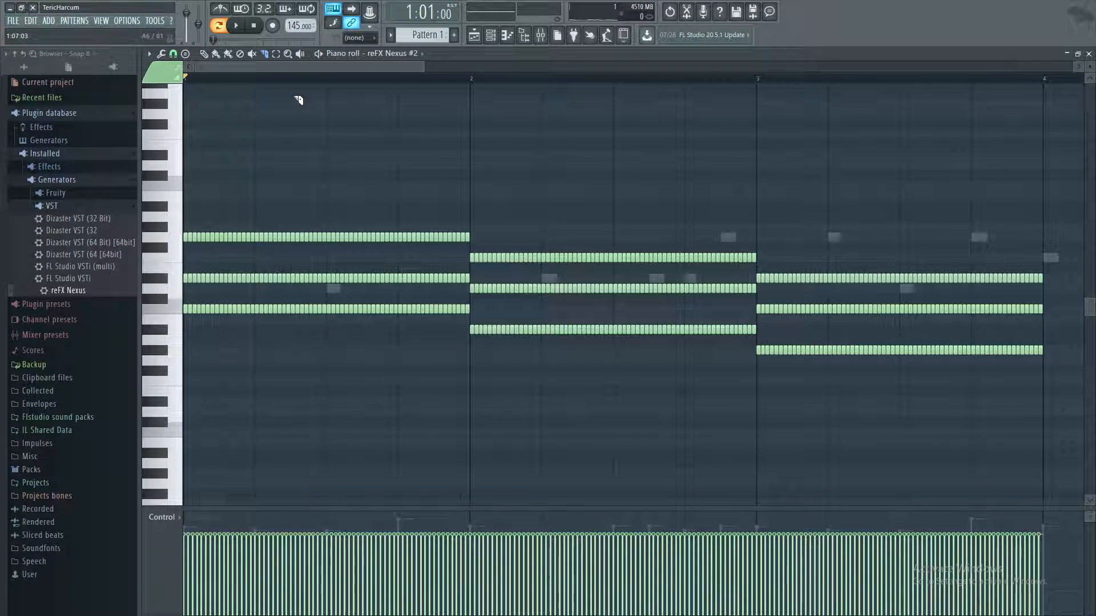
pyautogui.hotkey('ctrl', 'z')
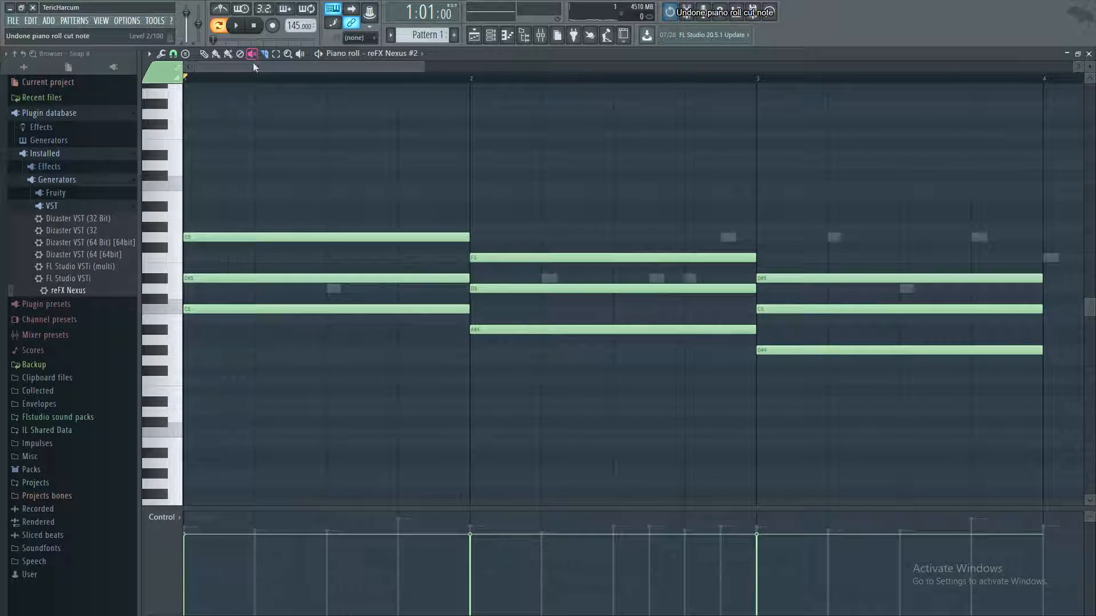
# Step: Set the piano roll snap to Step, chop the chords in bars 1 to 3, and play them
pyautogui.click(172, 54)
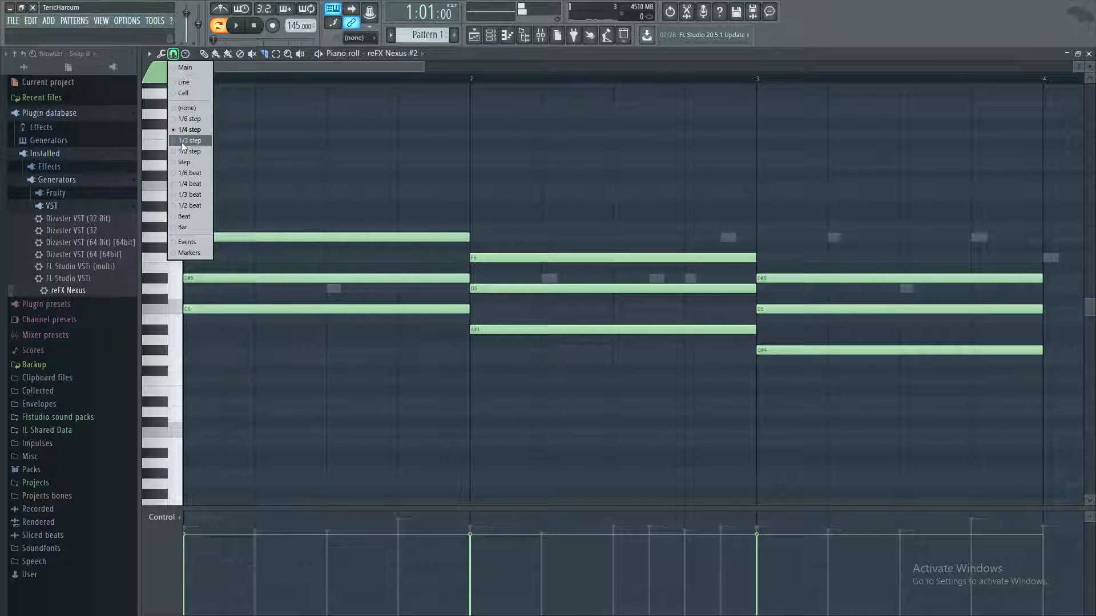
pyautogui.click(183, 162)
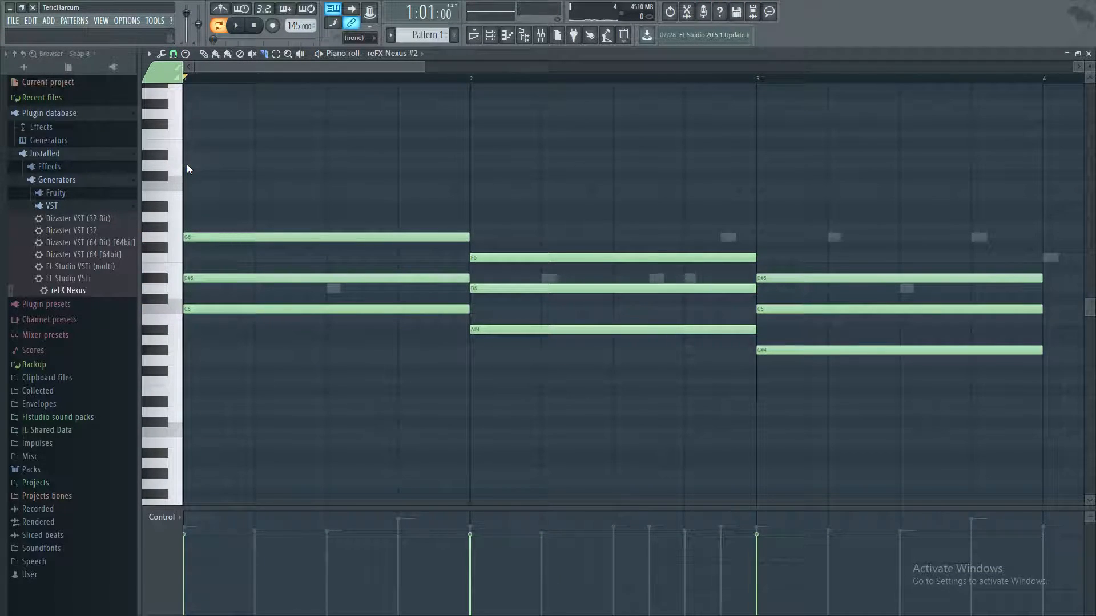
pyautogui.hotkey('ctrl', 'u')
pyautogui.press('space')
pyautogui.press('space')
# Step: Try a denser chop of the three chords with the piano roll snap at 1/6 beat
pyautogui.click(173, 55)
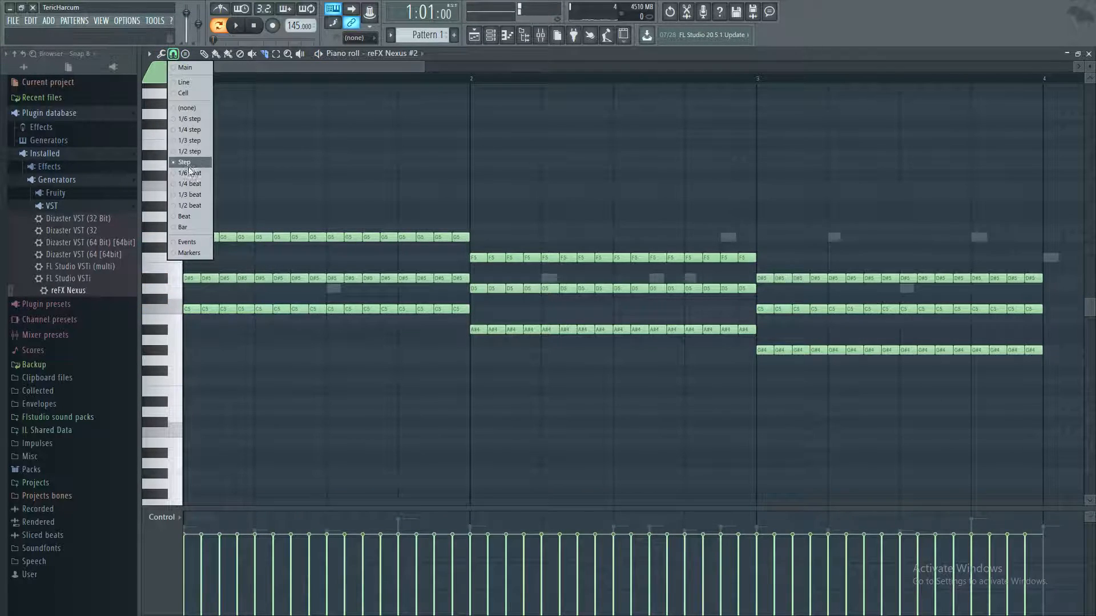
pyautogui.click(190, 176)
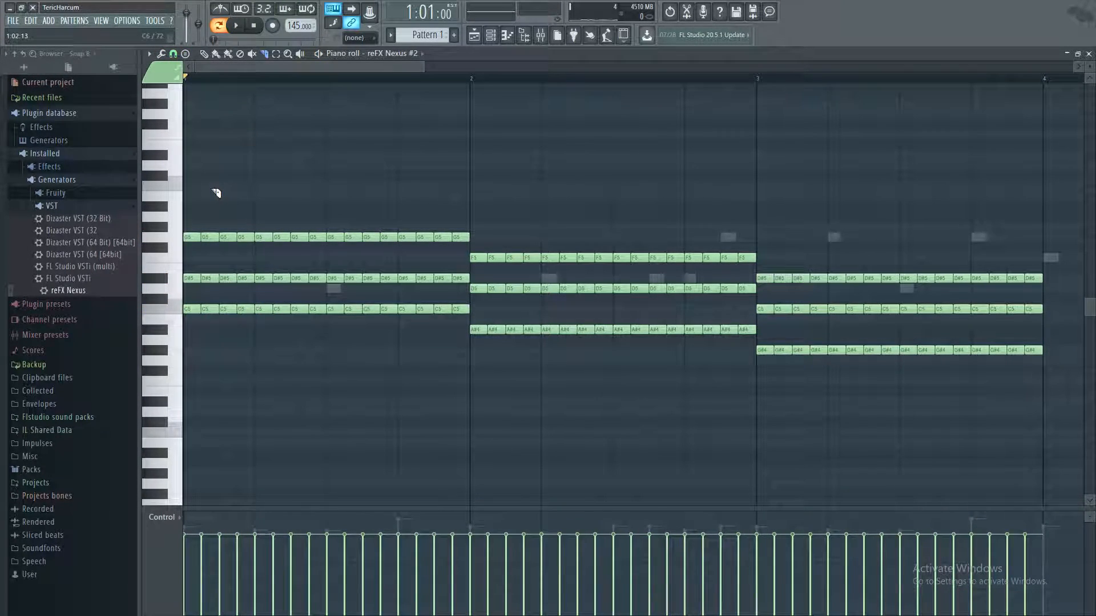
pyautogui.hotkey('ctrl', 'u')
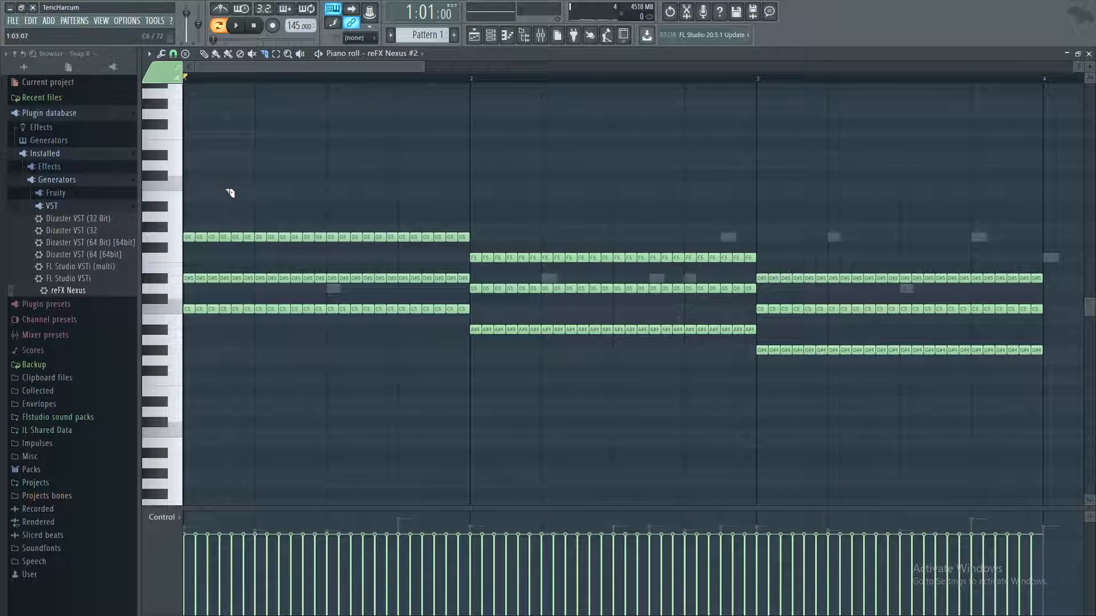
# Step: Undo the 1/6 beat chop, try chopping the chords at 1/4 beat snap, and undo that chop too
pyautogui.click(173, 54)
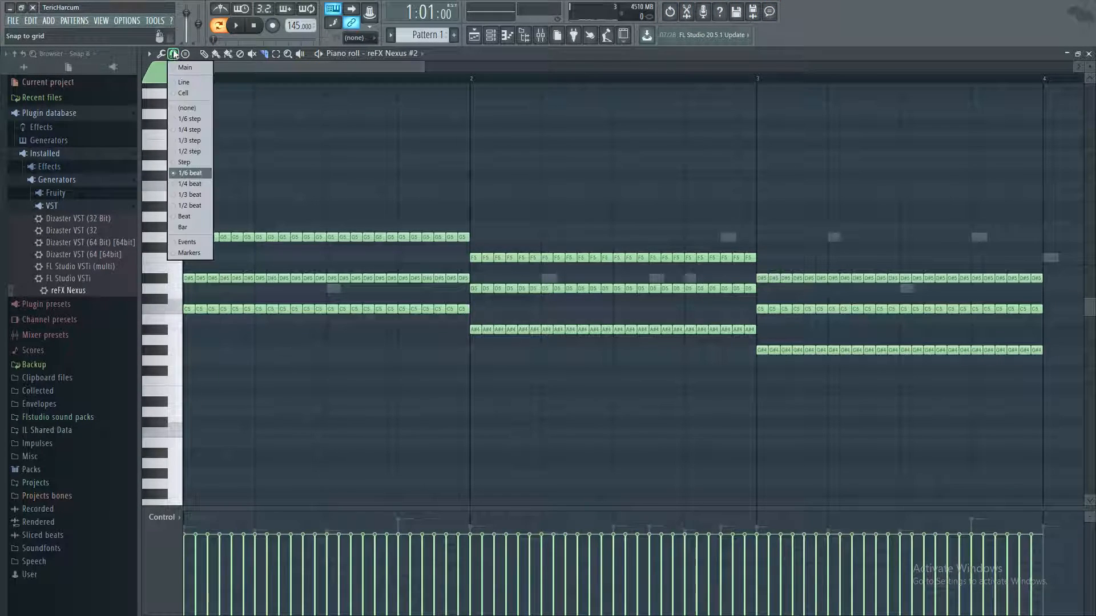
pyautogui.click(190, 184)
pyautogui.hotkey('ctrl', 'g')
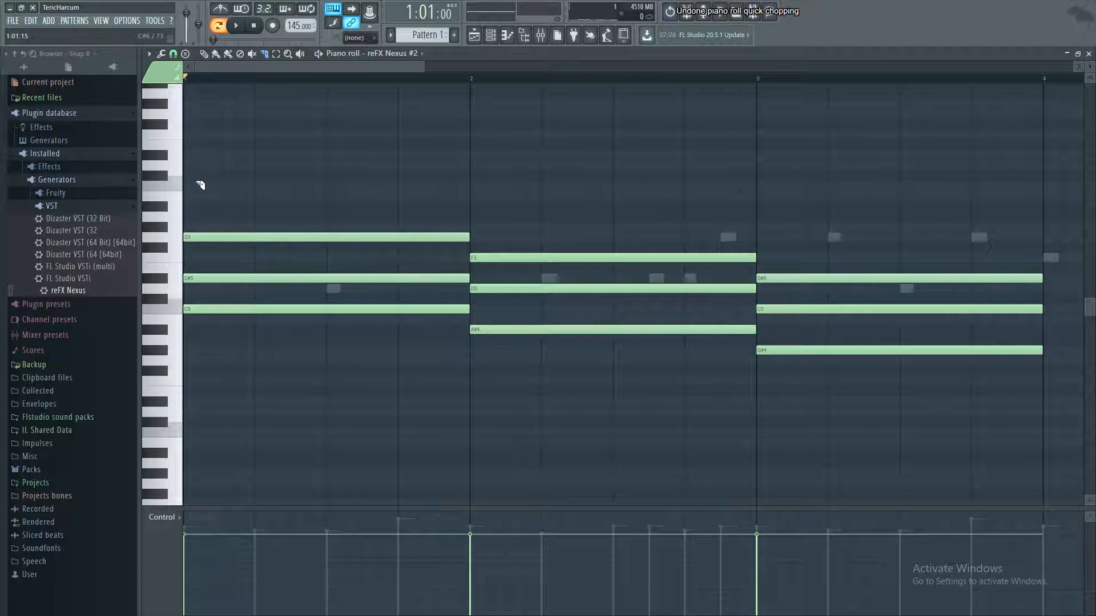
pyautogui.hotkey('ctrl', 'u')
pyautogui.hotkey('ctrl', 'g')
# Step: Set the snap to 1/2 beat, chop the three chords at that division, and play them
pyautogui.click(173, 54)
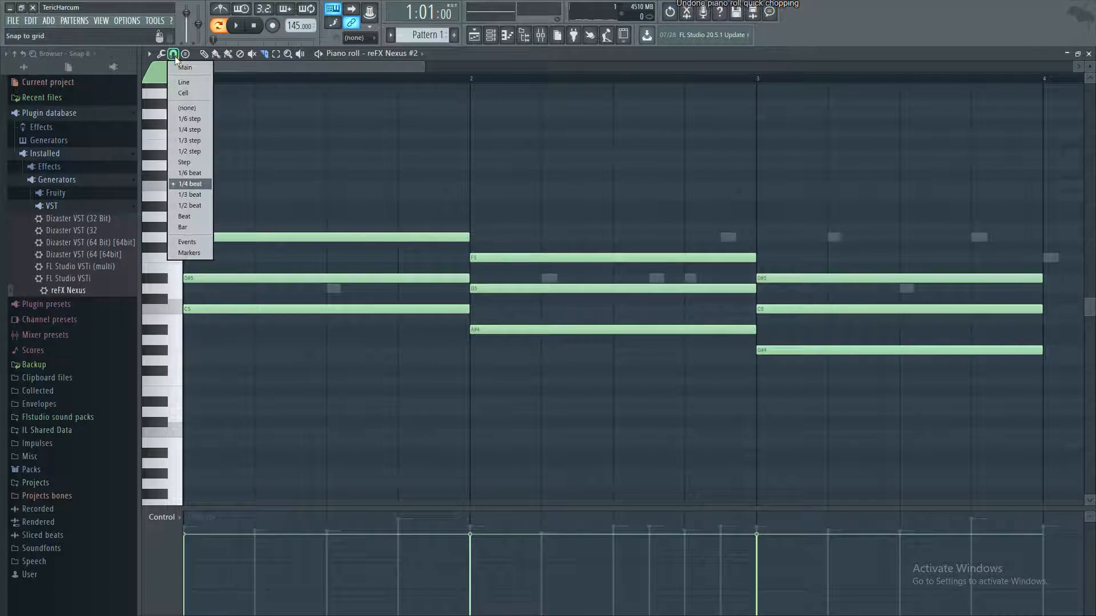
pyautogui.click(186, 206)
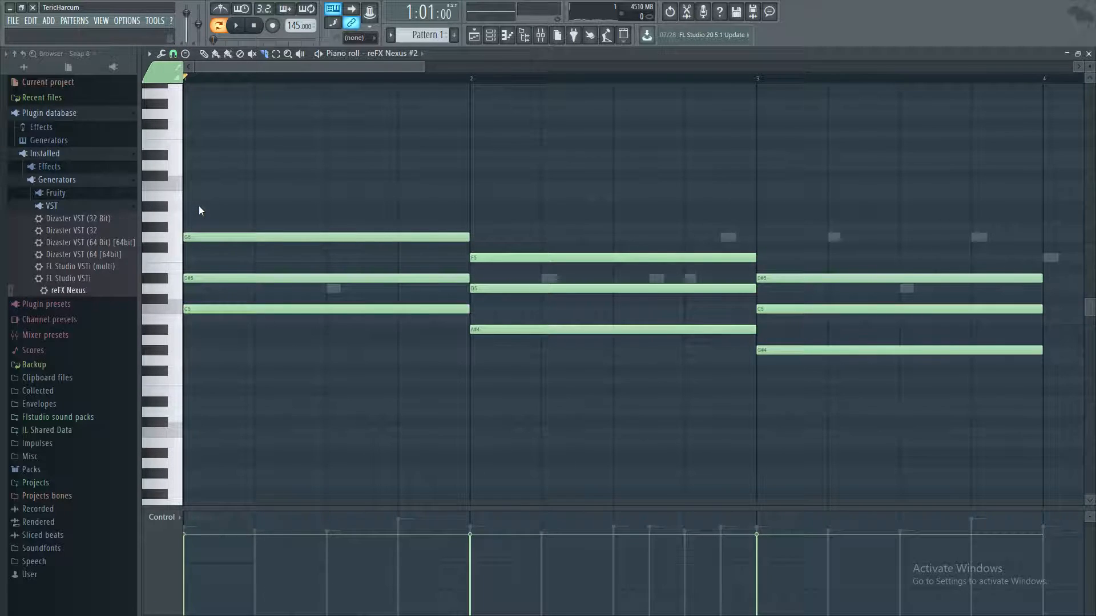
pyautogui.hotkey('ctrl', 'u')
pyautogui.press('space')
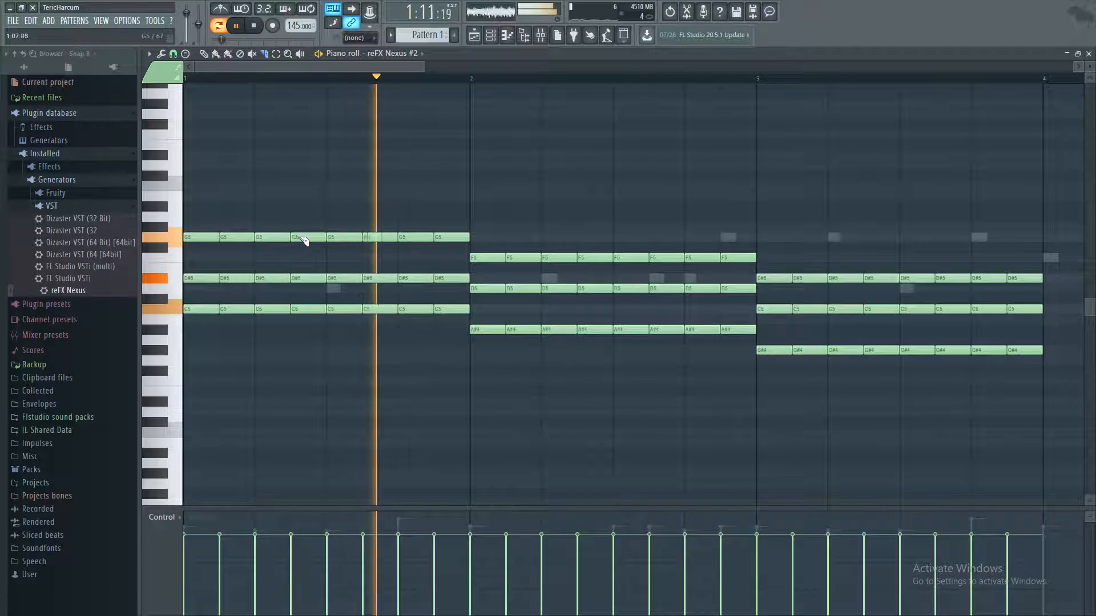
pyautogui.press('space')
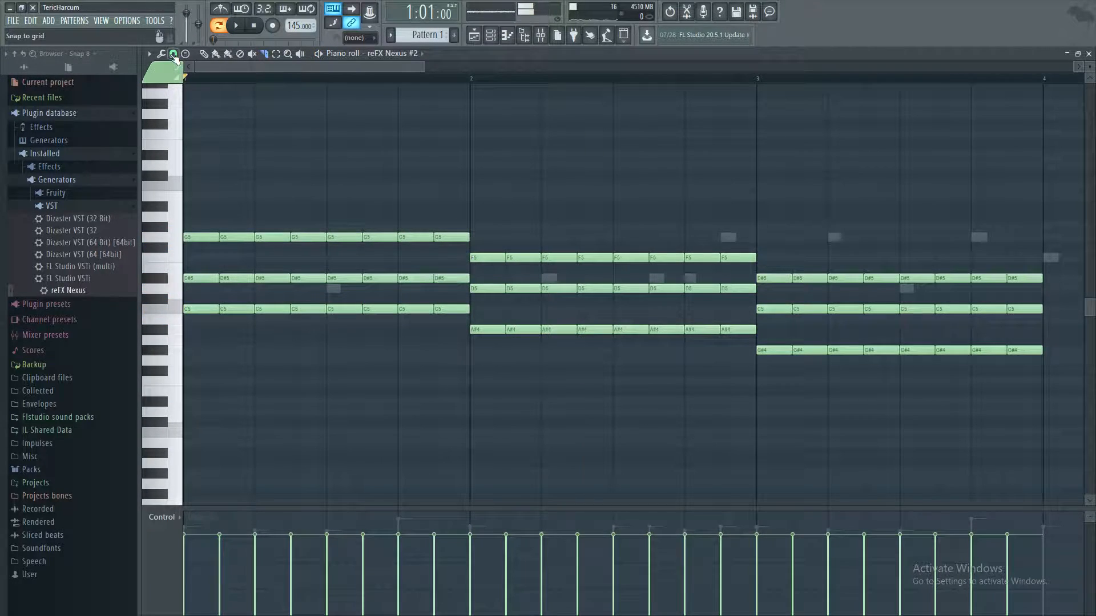
# Step: Undo the 1/2 beat chop and chop all the chords in bars 1 to 3 with the snap set to Beat
pyautogui.click(172, 54)
pyautogui.click(197, 224)
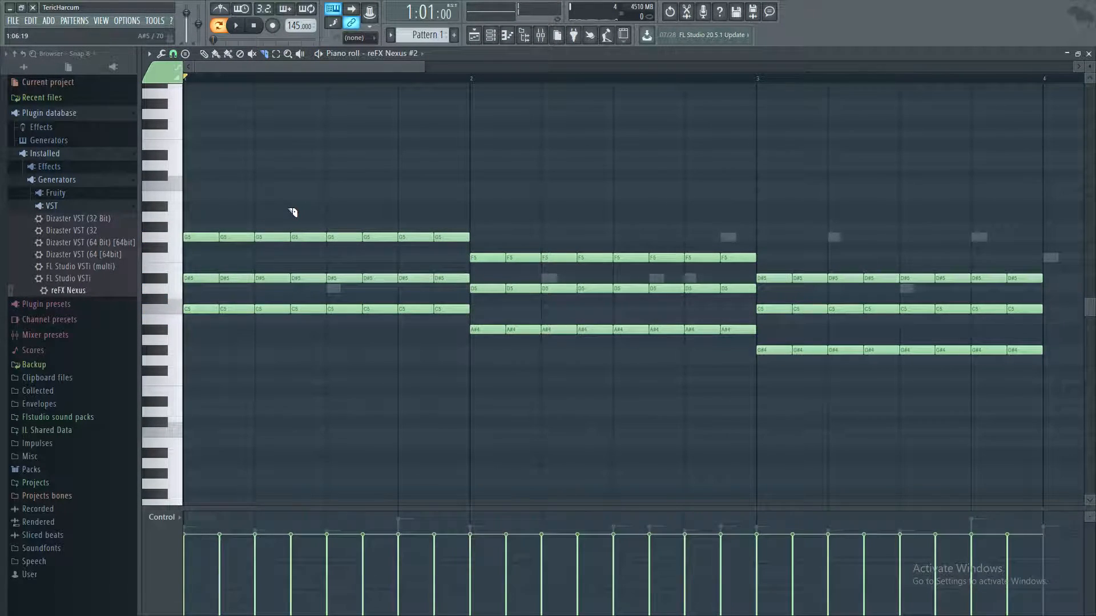
pyautogui.hotkey('ctrl', 'a')
pyautogui.hotkey('ctrl', 'z')
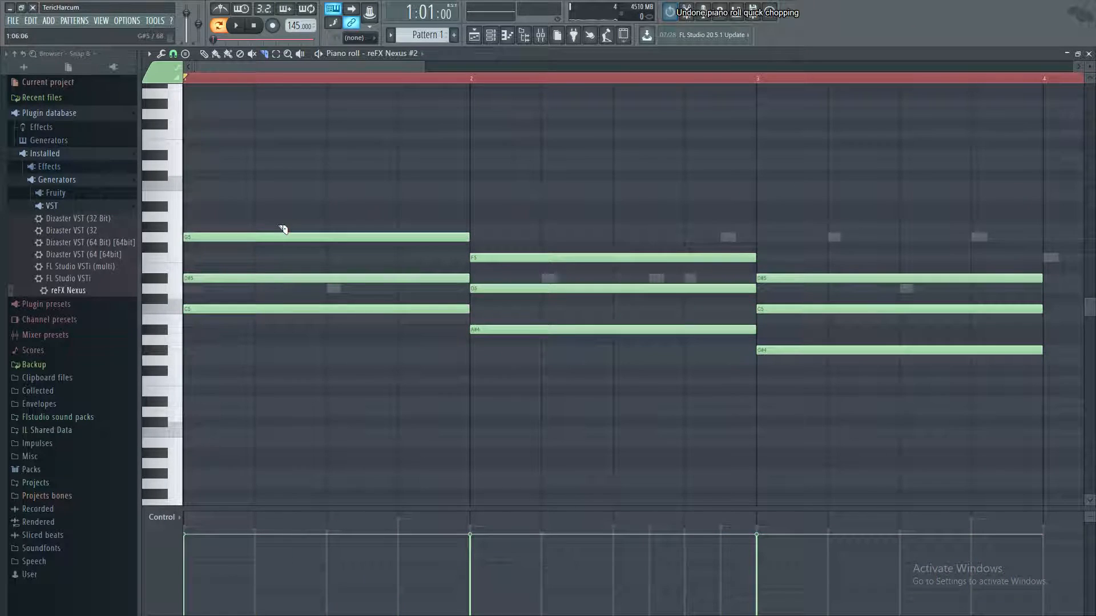
pyautogui.hotkey('ctrl', 'z')
pyautogui.press('space')
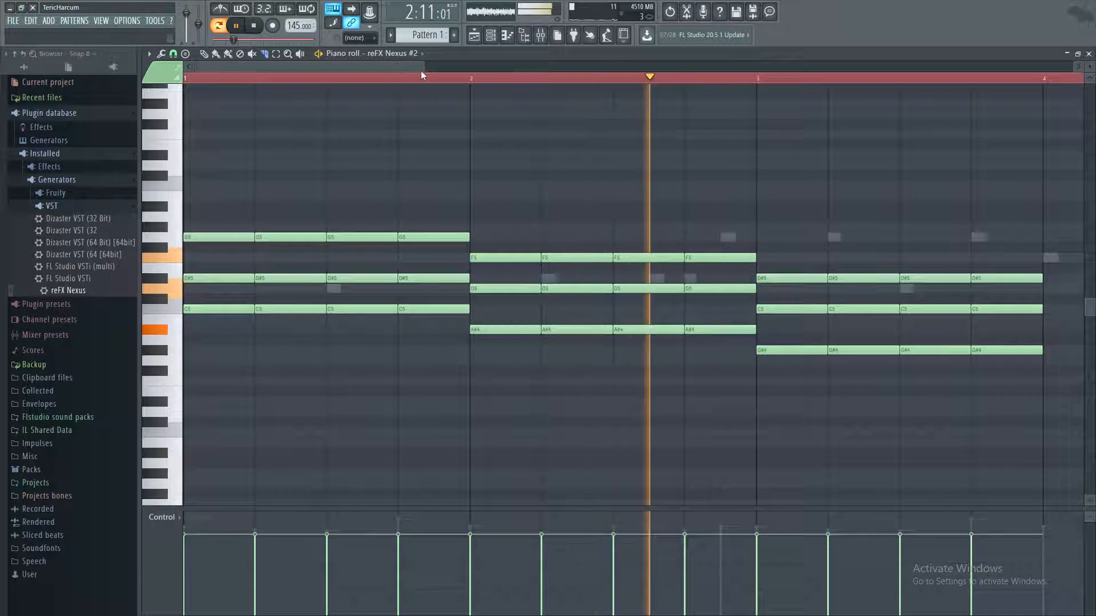
# Step: Play the beat-chopped chords against the full ghosted melody from the start, and clear the selection
pyautogui.moveTo(424, 66); pyautogui.dragTo(828, 67)
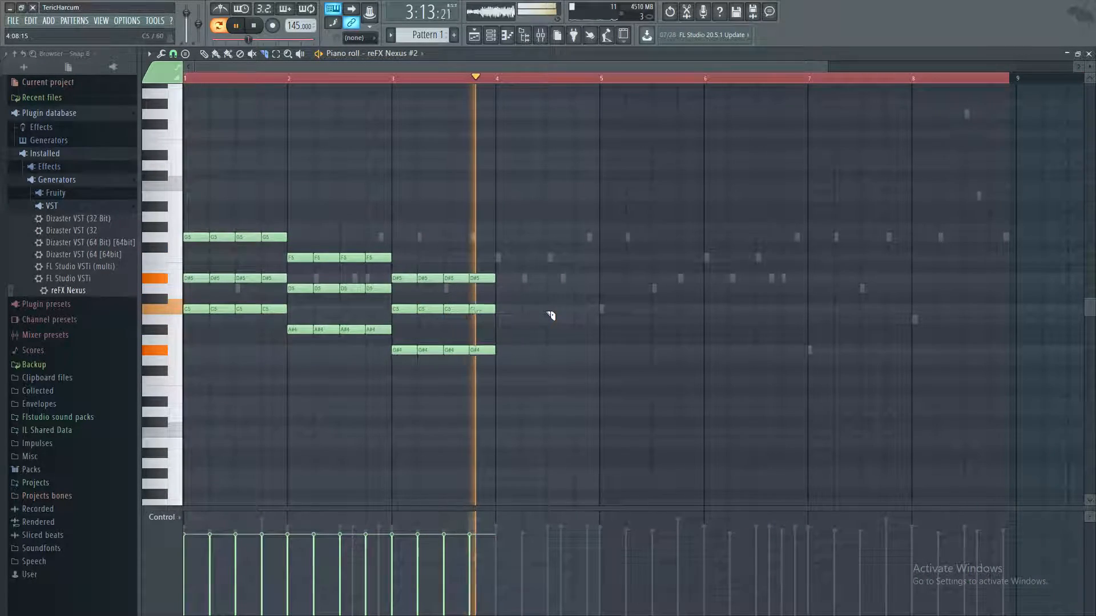
pyautogui.press('space')
pyautogui.press('space')
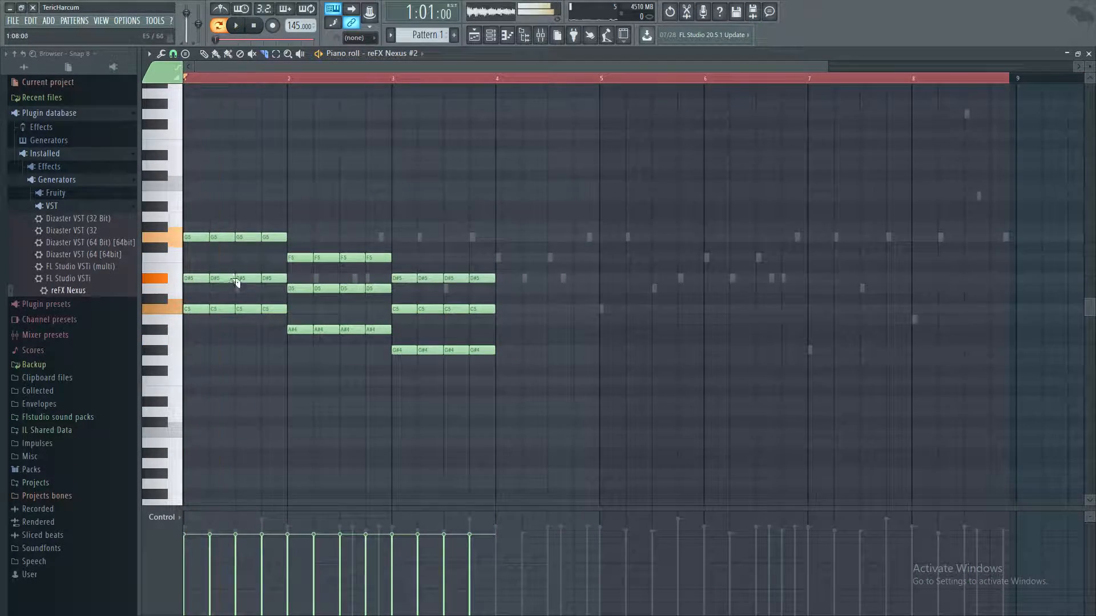
pyautogui.press('space')
pyautogui.scroll(-2, 242, 308)
pyautogui.scroll(3, 242, 309)
pyautogui.press('space')
pyautogui.press('space')
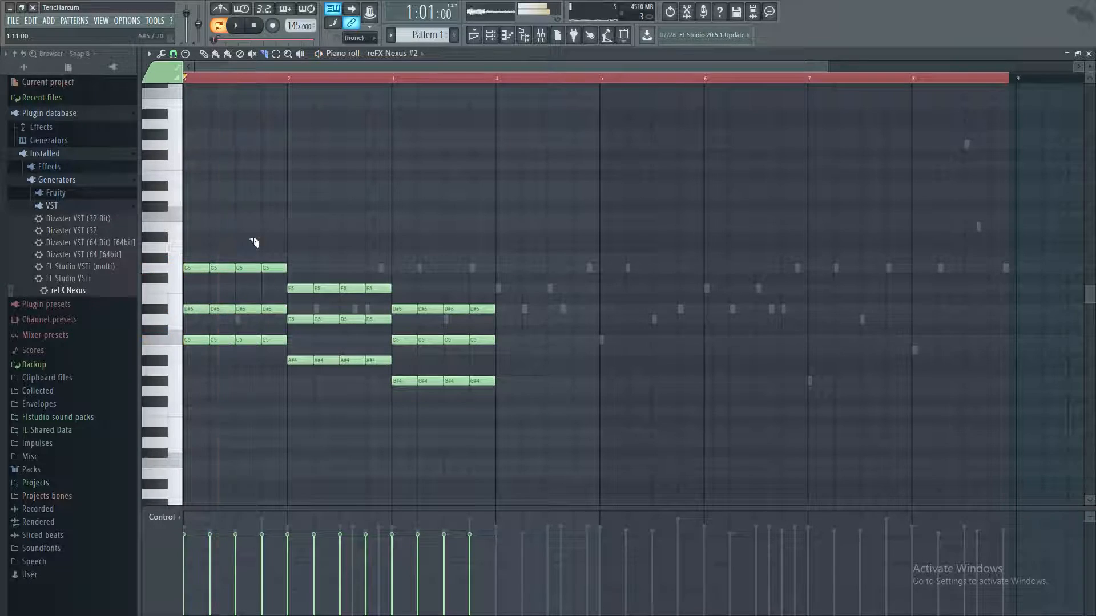
pyautogui.click(237, 26)
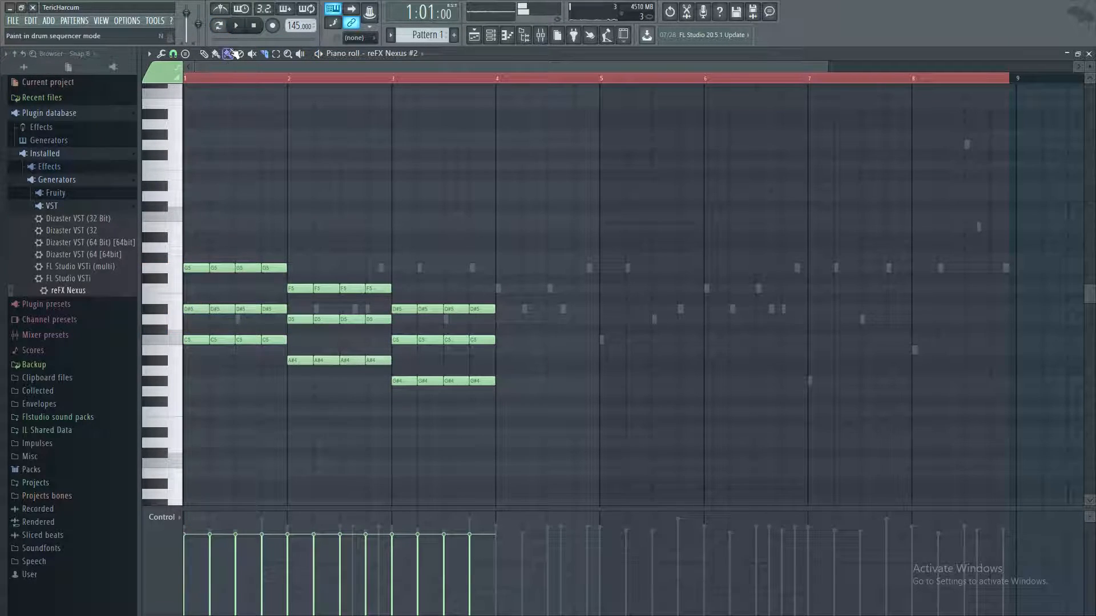
pyautogui.click(390, 156)
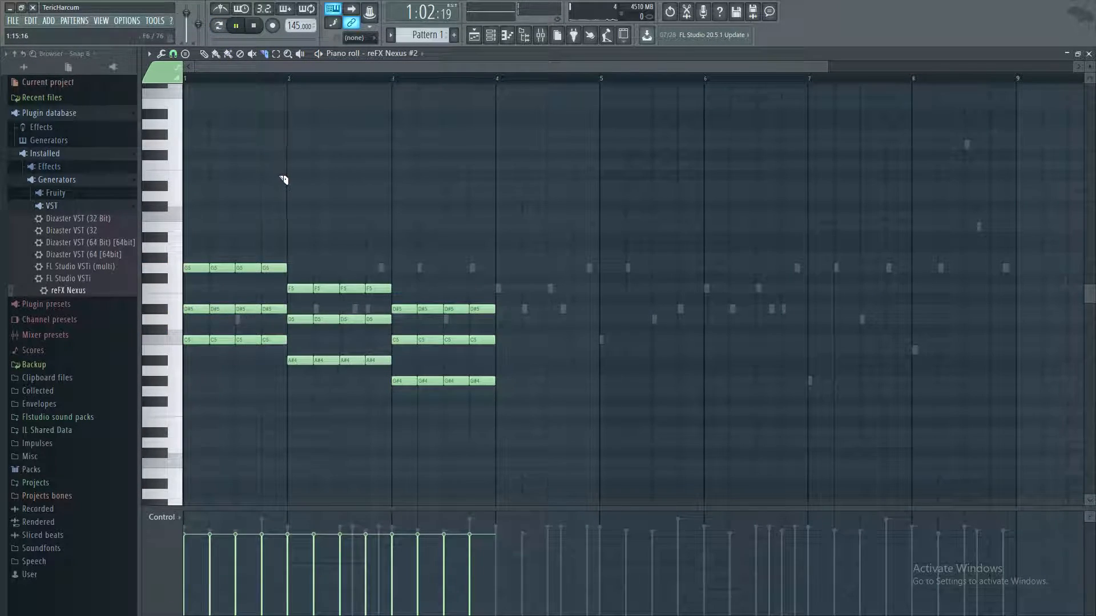
# Step: Try revoicing the second-beat chord of bar 1 with F5 and G#5, and play the change
pyautogui.click(242, 28)
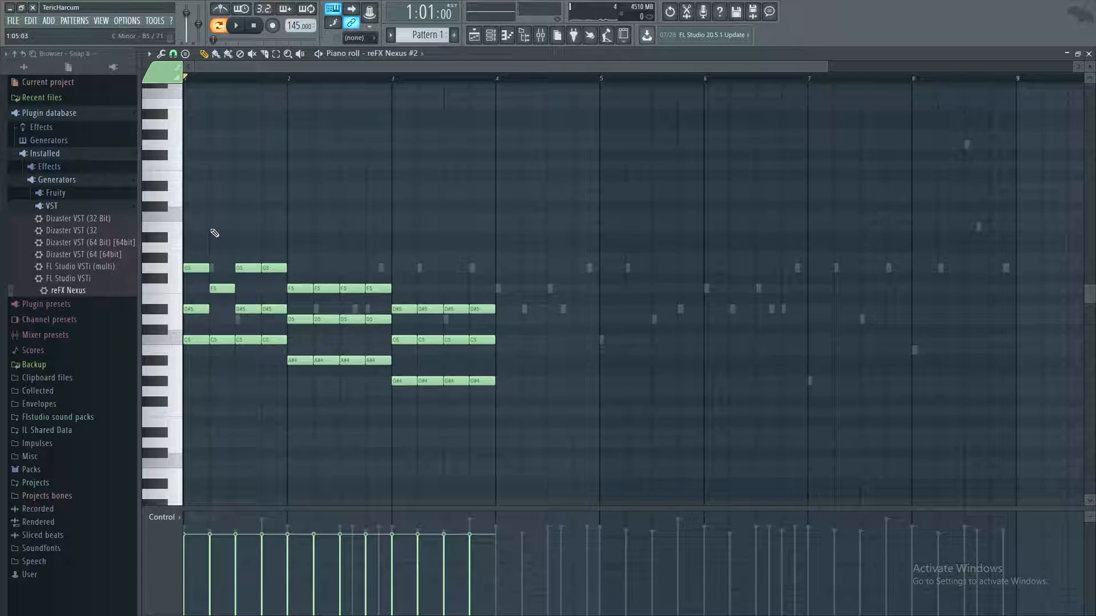
pyautogui.press('space')
pyautogui.press('space')
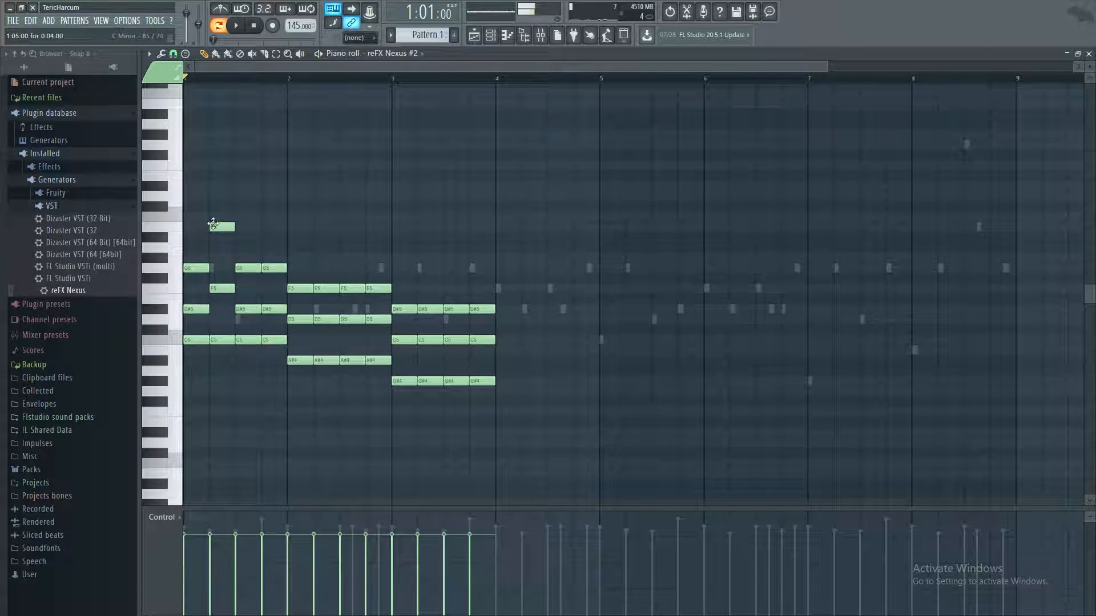
pyautogui.press('space')
pyautogui.press('space')
pyautogui.press('space')
pyautogui.press('space')
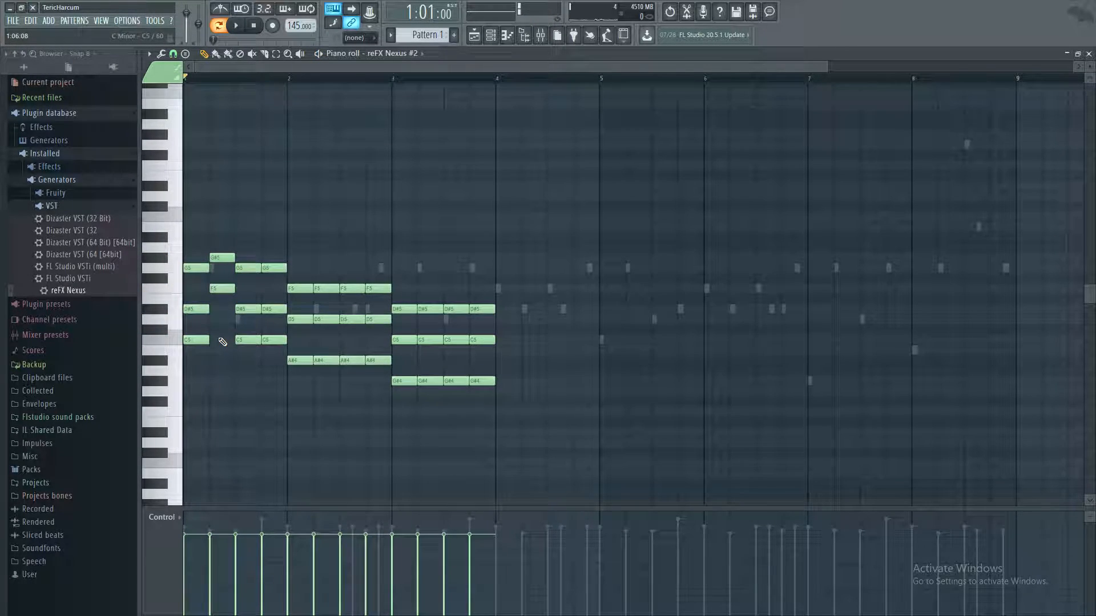
# Step: Try G#4 as the lowest note and D5 as the middle note of bar 1's second-beat chord, and play it
pyautogui.press('space')
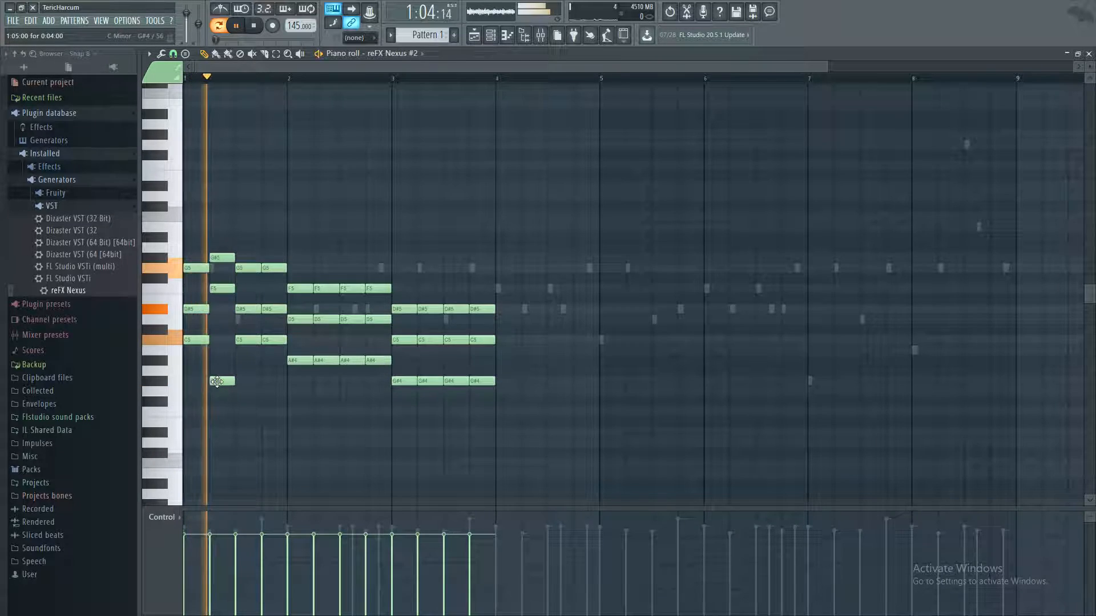
pyautogui.press('space')
pyautogui.press('space')
pyautogui.press('space')
pyautogui.click(216, 319)
pyautogui.press('space')
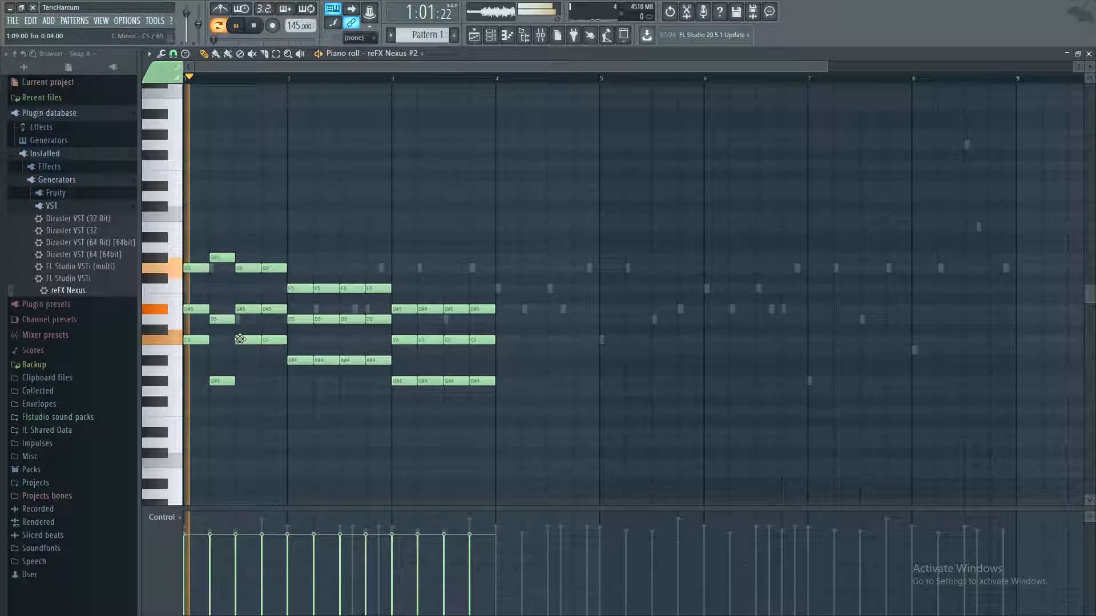
pyautogui.press('space')
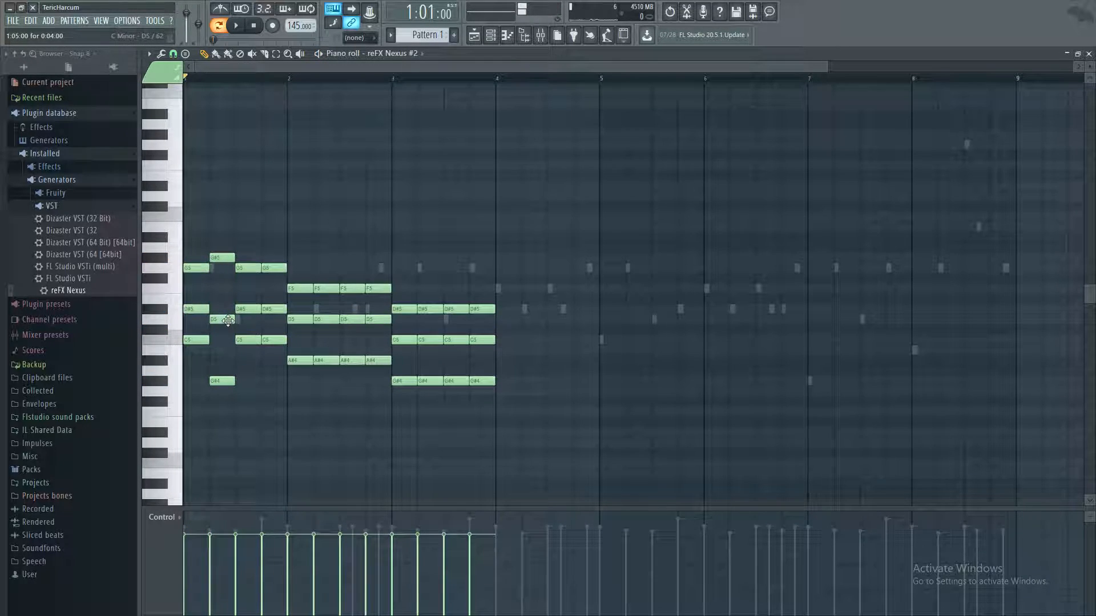
# Step: Delete the chord hits on beats 2 and 4 of bar 1 and on beat 2 of bar 2
pyautogui.press('space')
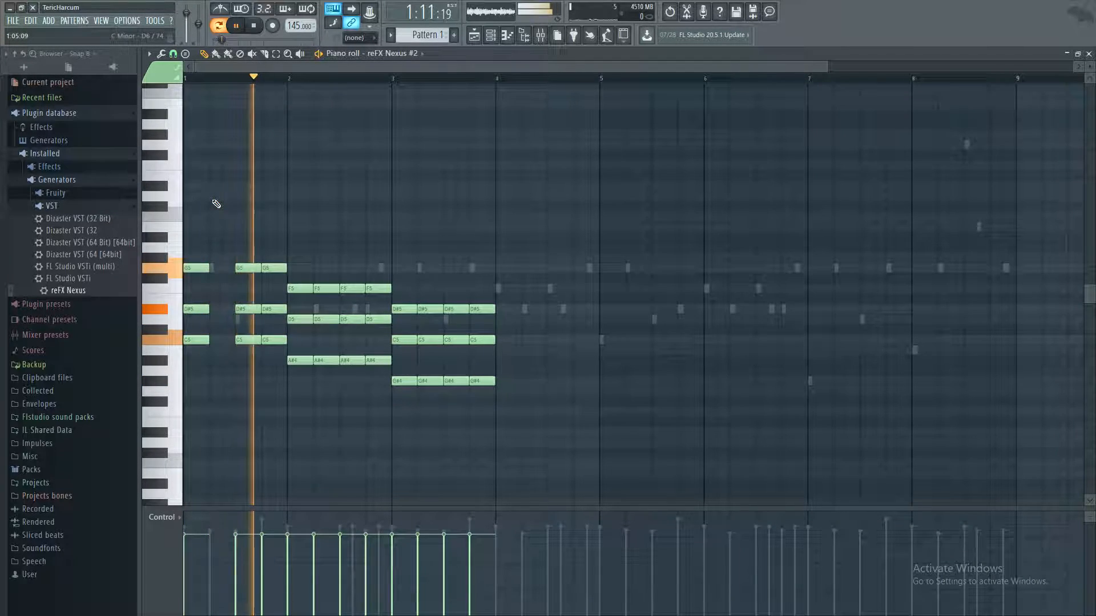
pyautogui.press('space')
pyautogui.hotkey('ctrl', 'z')
pyautogui.press('space')
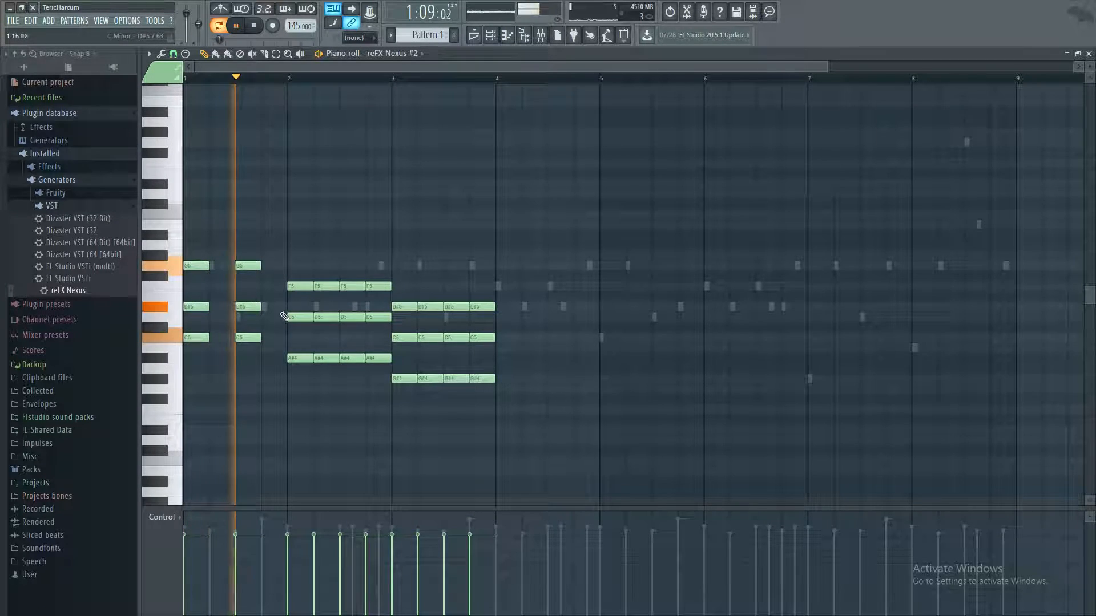
pyautogui.hotkey('ctrl', 'z')
pyautogui.press('space')
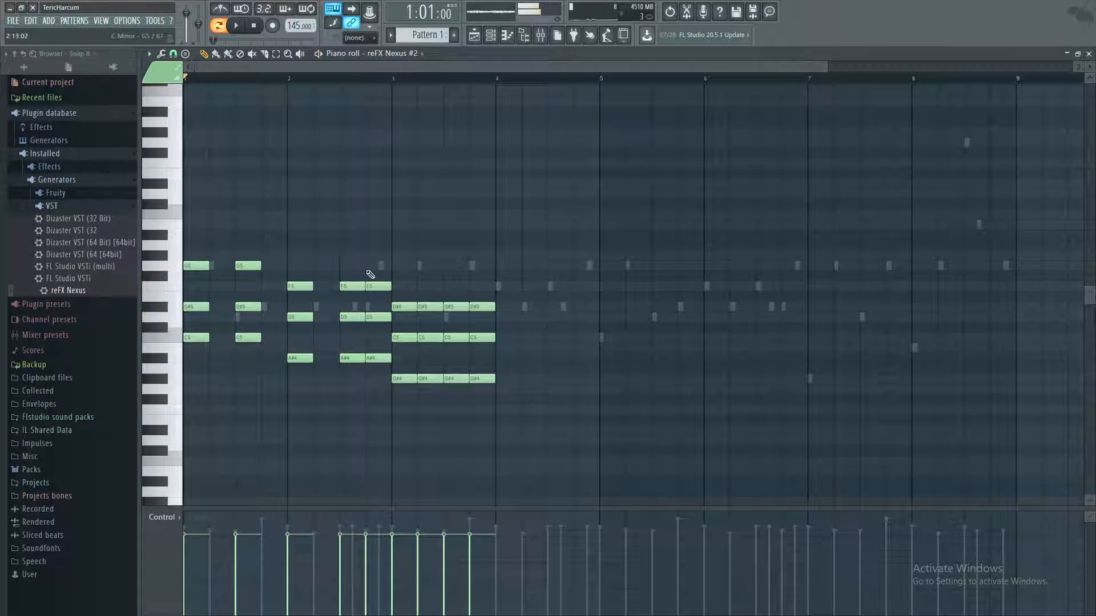
# Step: Delete the chord hits on beat 4 of bar 2 and beats 2 and 4 of bar 3 during playback
pyautogui.press('space')
pyautogui.rightClick(430, 307)
pyautogui.rightClick(429, 337)
pyautogui.rightClick(430, 379)
pyautogui.rightClick(483, 306)
pyautogui.rightClick(482, 337)
pyautogui.rightClick(482, 378)
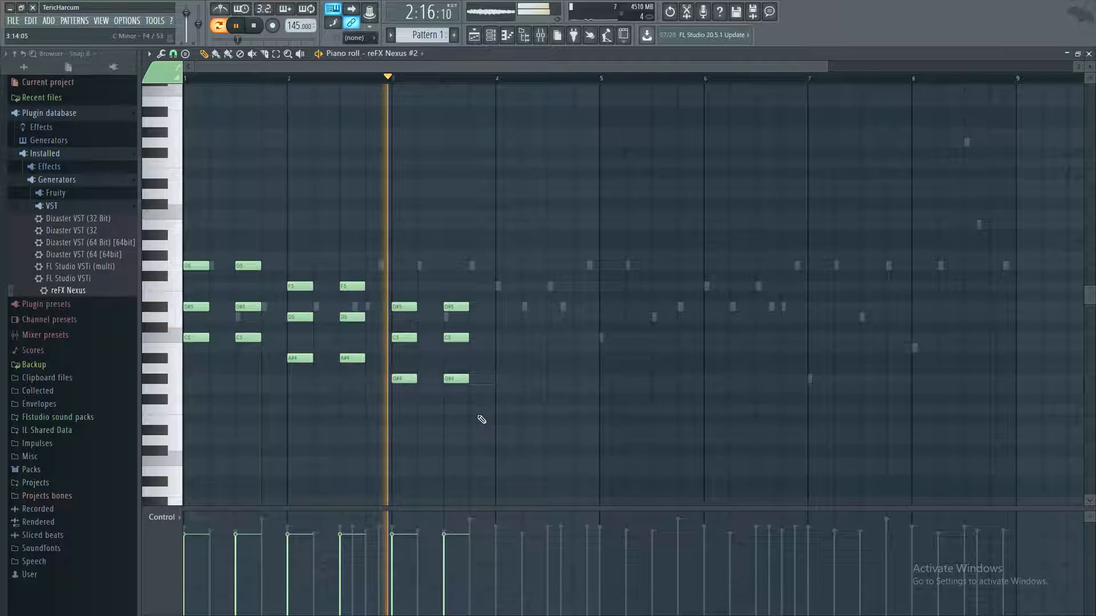
pyautogui.press('space')
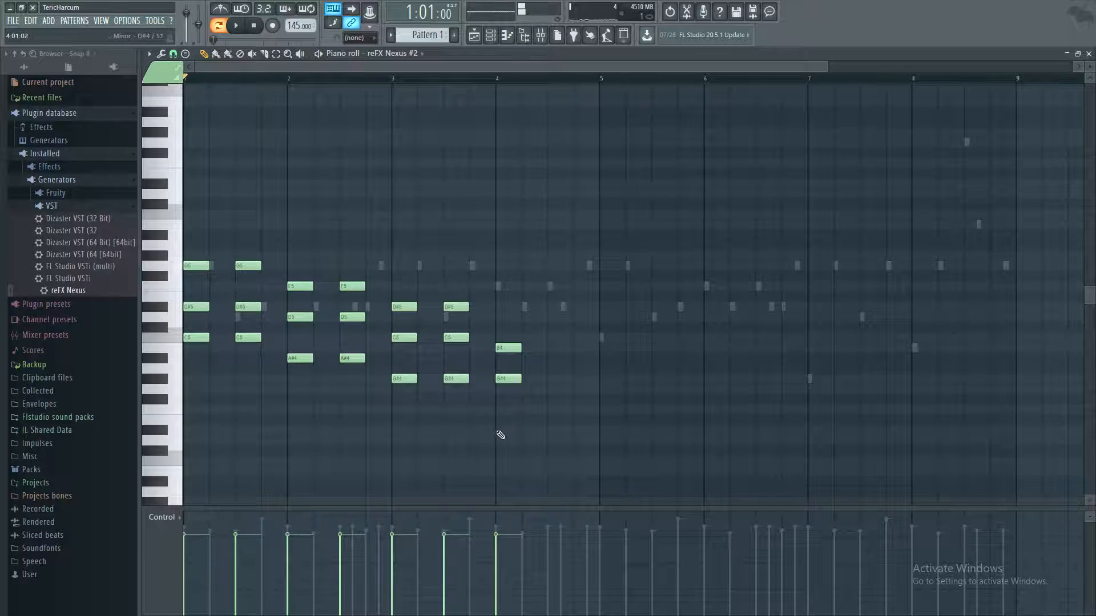
# Step: Audition a D#4, G#4 and B4 chord at the start of bar 4, and delete it
pyautogui.press('space')
pyautogui.press('space')
pyautogui.click(494, 80)
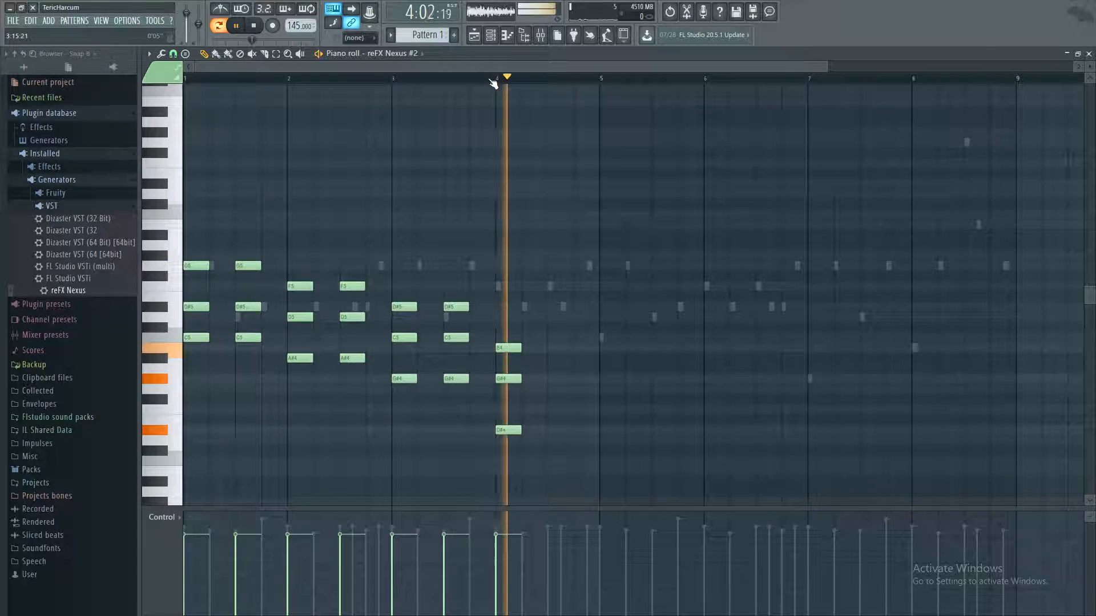
pyautogui.rightClick(506, 342)
pyautogui.scroll(-2, 502, 342)
pyautogui.press('space')
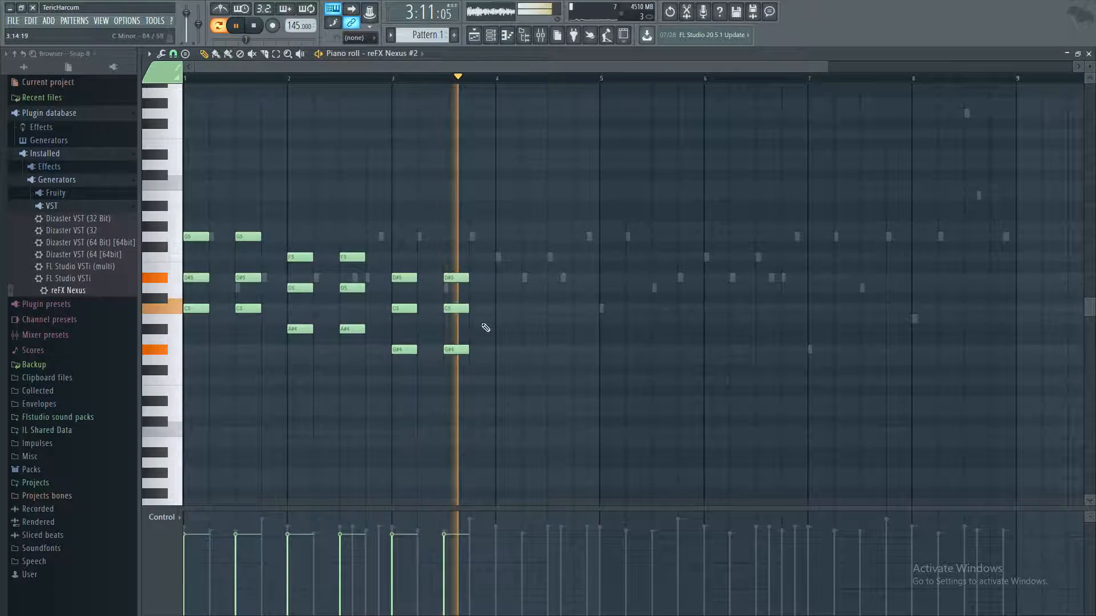
# Step: Audition a G#4, D5 and F5 chord at the start of bar 4 with the melody, and remove it
pyautogui.press('space')
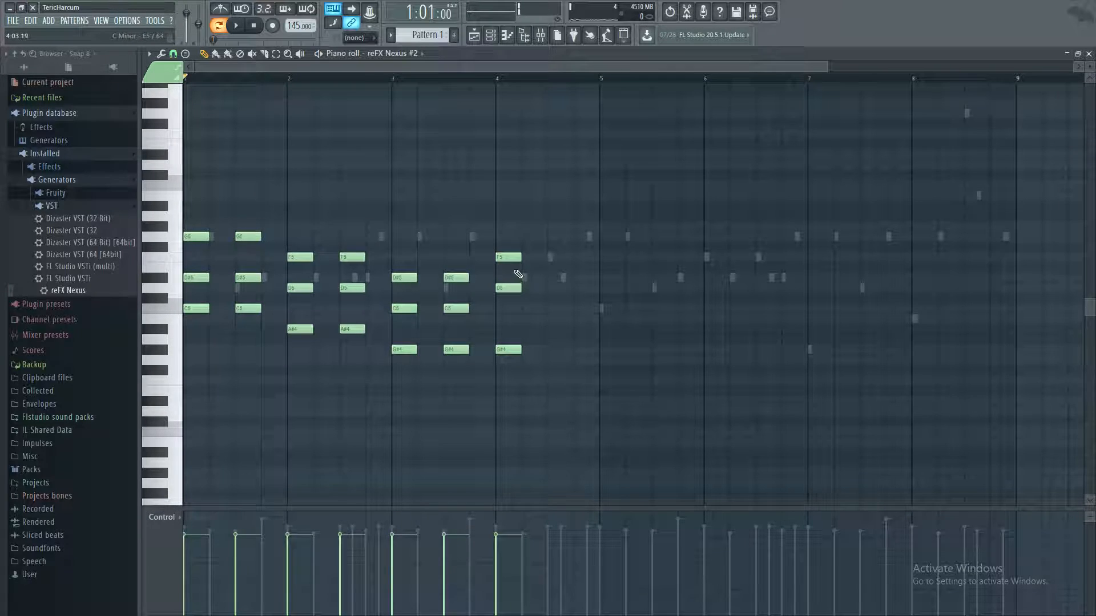
pyautogui.press('space')
pyautogui.click(495, 81)
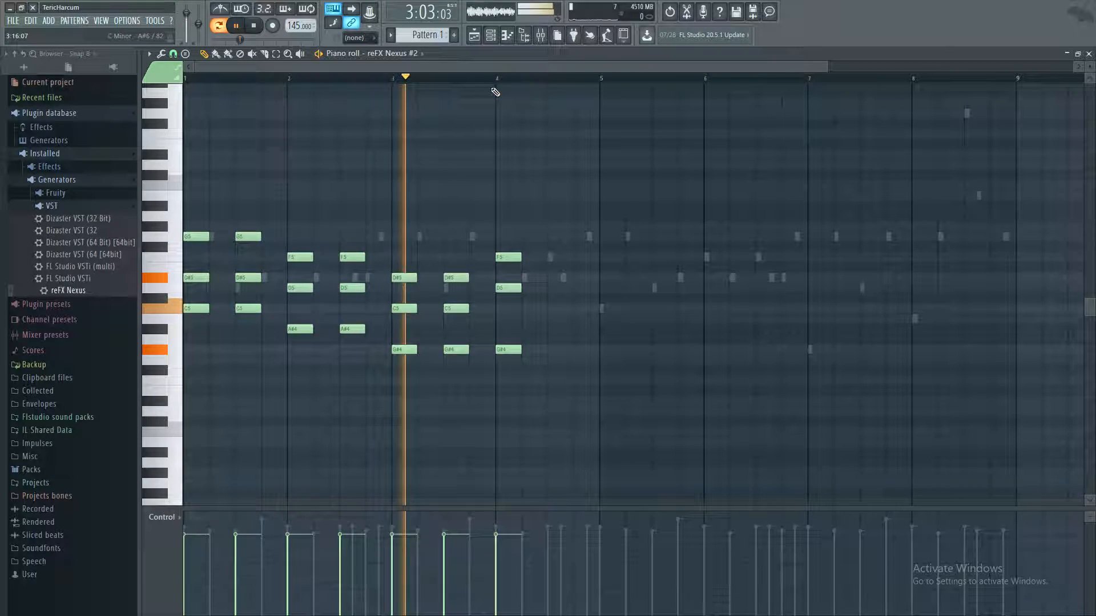
pyautogui.press('space')
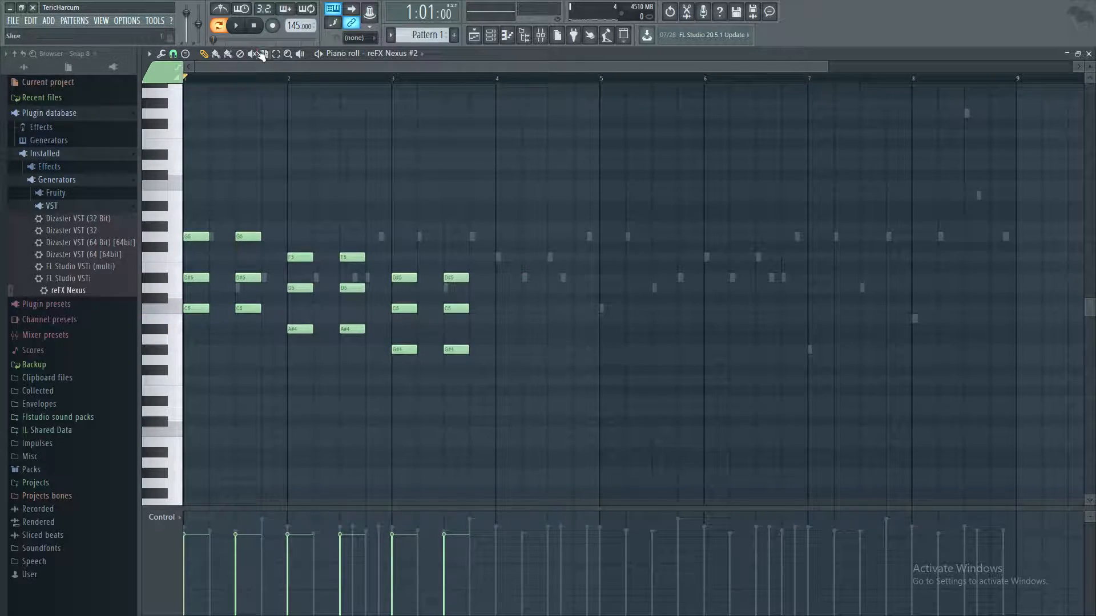
# Step: Copy the second chord of bar 3 to the start of bar 4 and transpose it by ear to G4, B4 and D5
pyautogui.moveTo(436, 266); pyautogui.dragTo(474, 387)
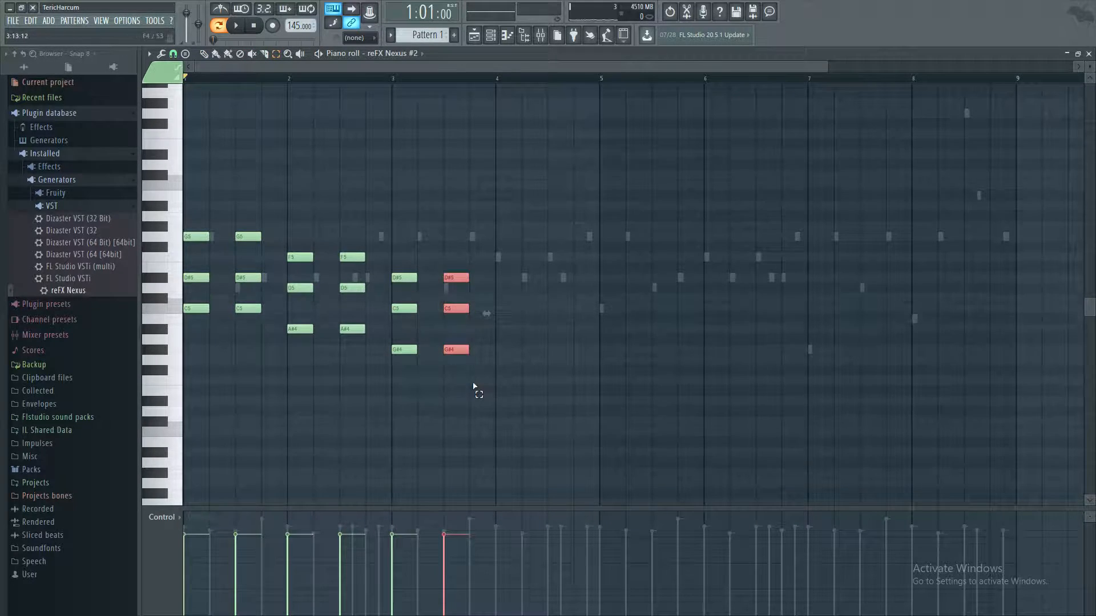
pyautogui.hotkey('ctrl', 'c')
pyautogui.hotkey('ctrl', 'v')
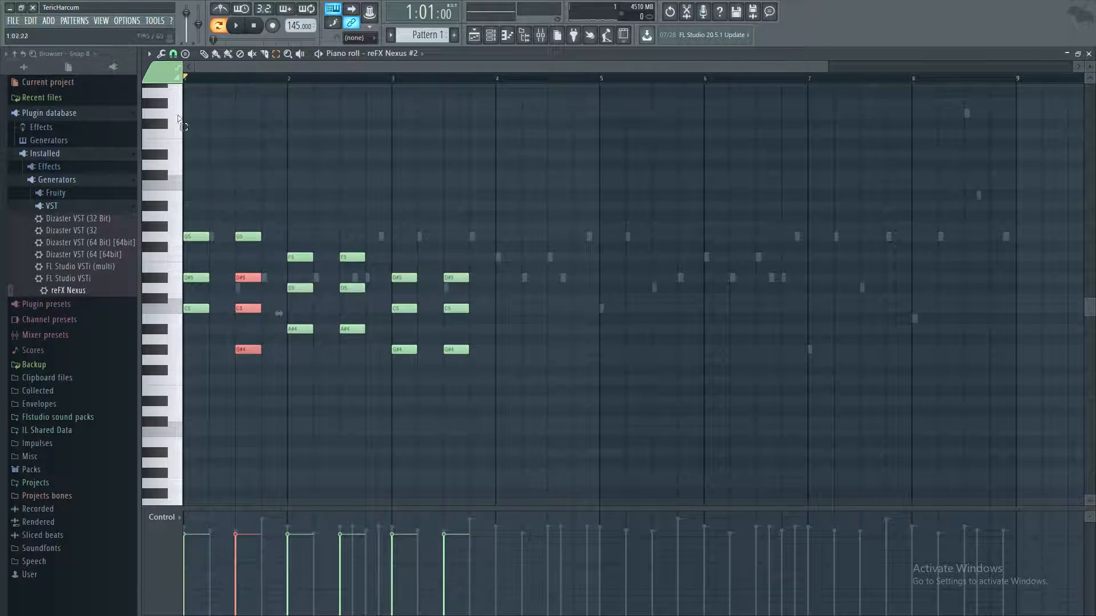
pyautogui.moveTo(245, 274); pyautogui.dragTo(508, 376)
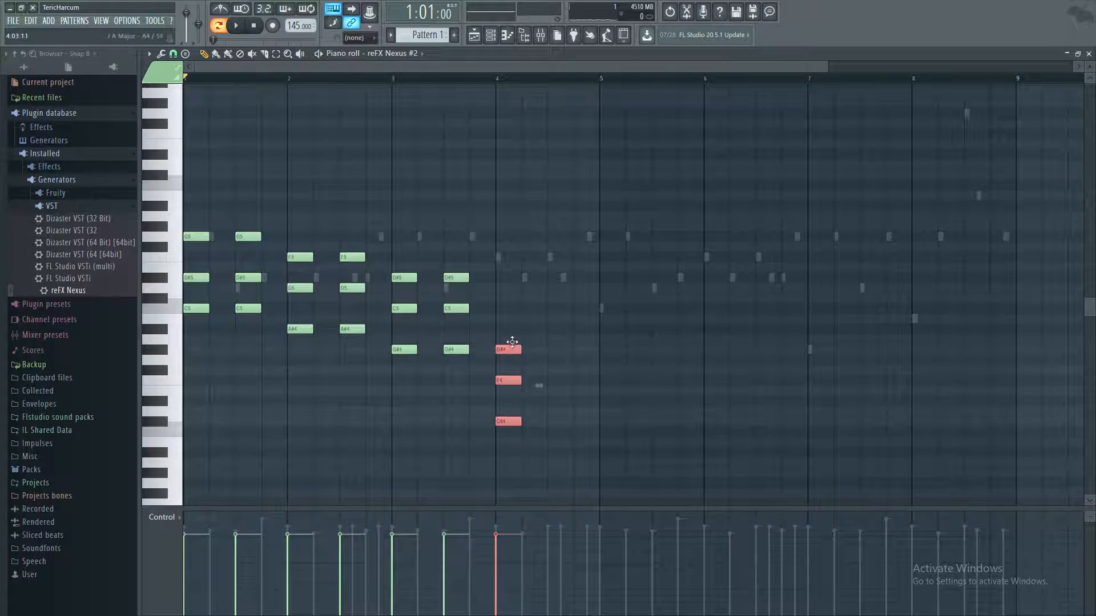
pyautogui.moveTo(517, 309); pyautogui.dragTo(521, 275)
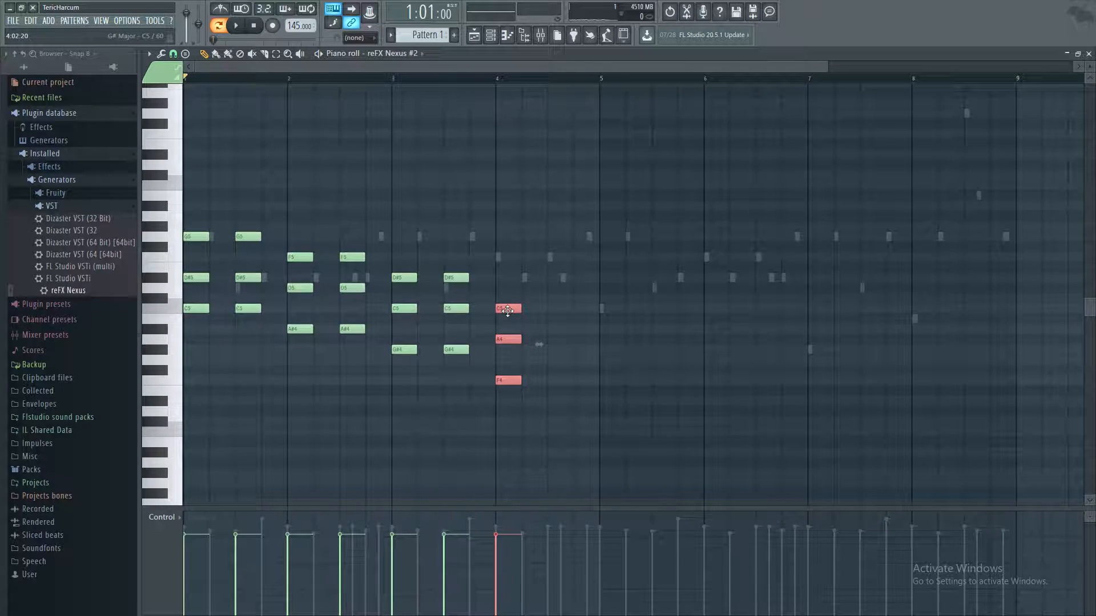
pyautogui.press('space')
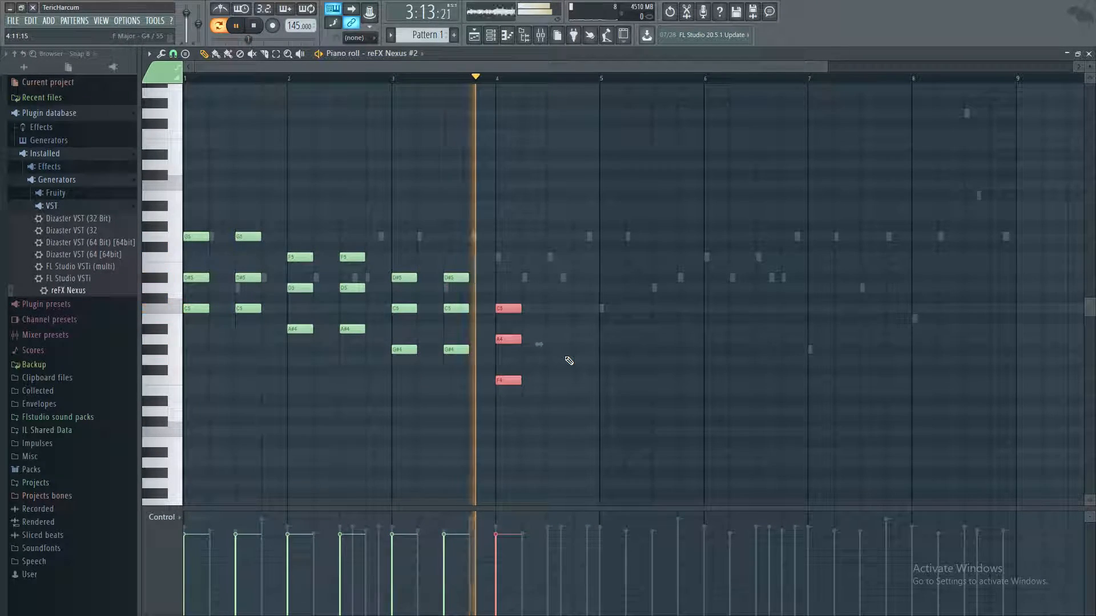
pyautogui.press('space')
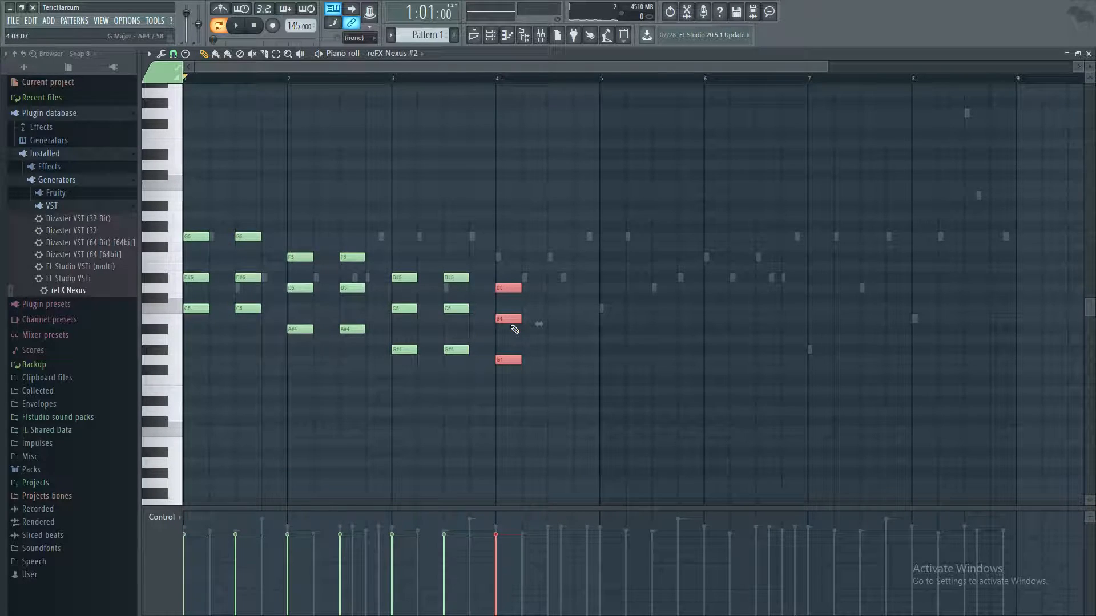
# Step: Remove the B4 from the chord at the start of bar 4 and audition the remaining G4 and D5 with the melody
pyautogui.press('space')
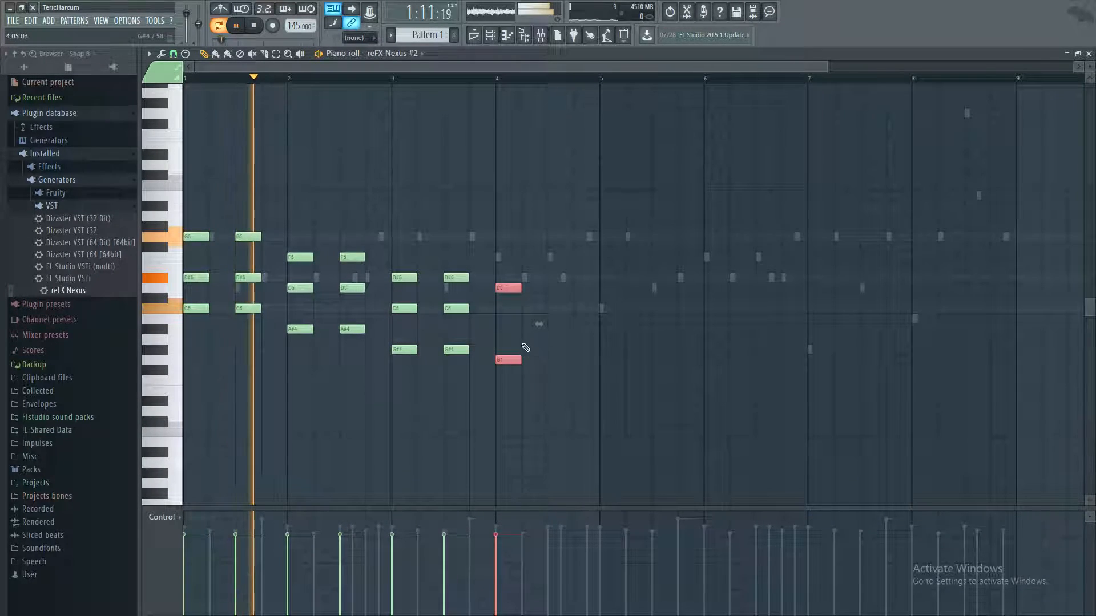
pyautogui.click(543, 318)
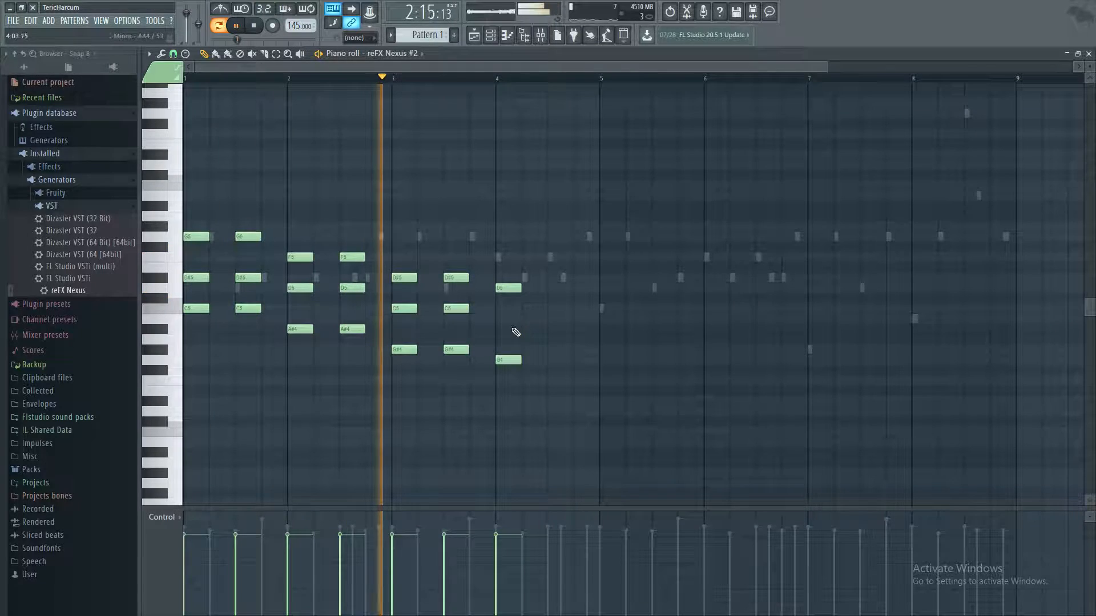
pyautogui.press('space')
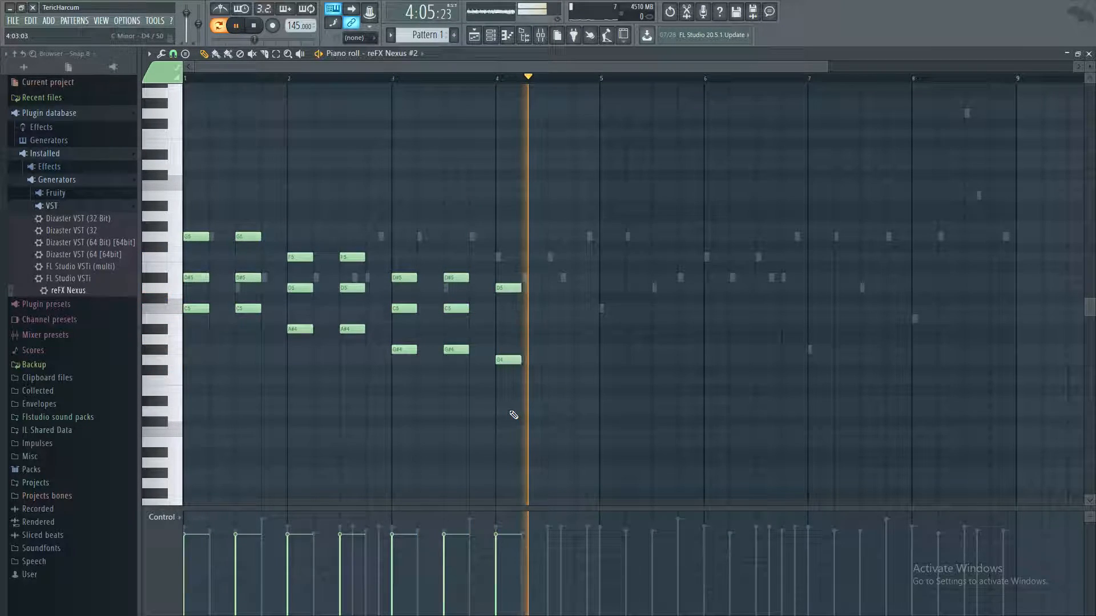
pyautogui.press('space')
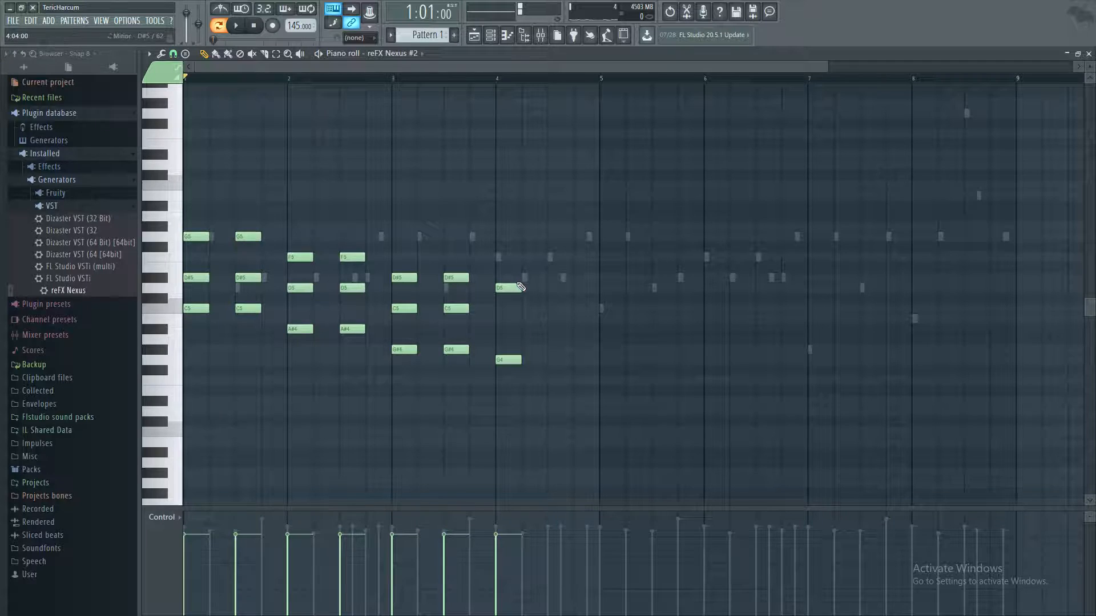
# Step: Add D5 and G4 notes on beat 3 of bar 4 during playback
pyautogui.press('space')
pyautogui.click(551, 288)
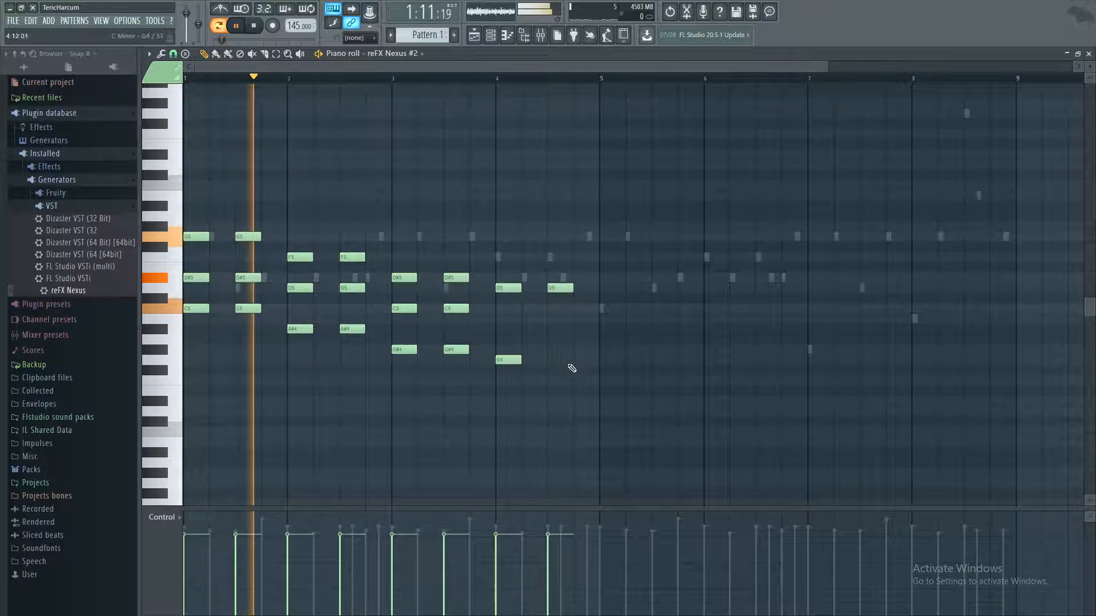
pyautogui.click(552, 361)
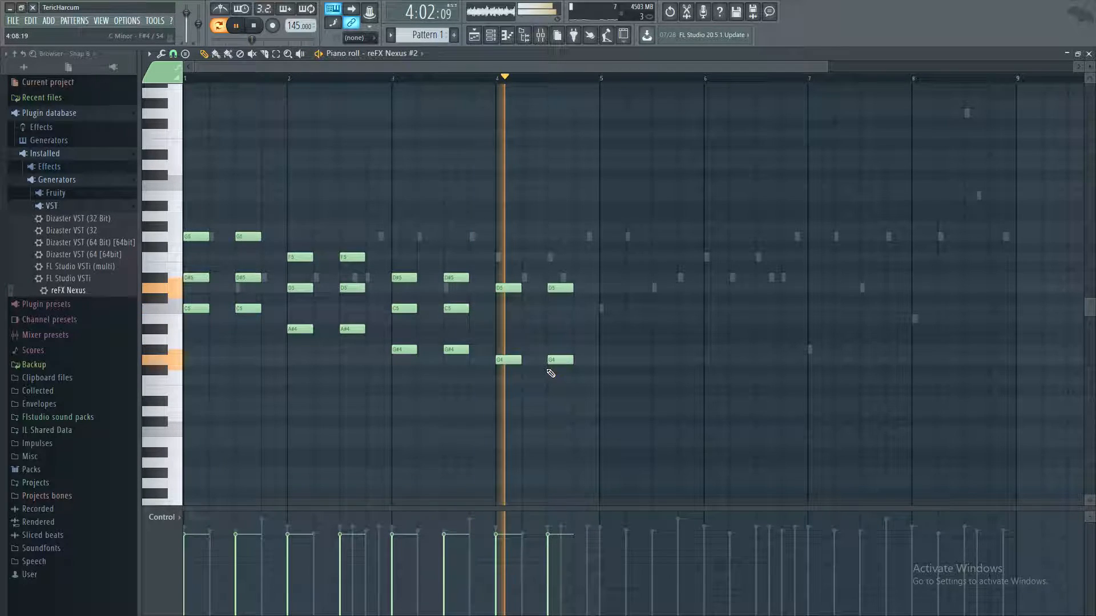
pyautogui.press('space')
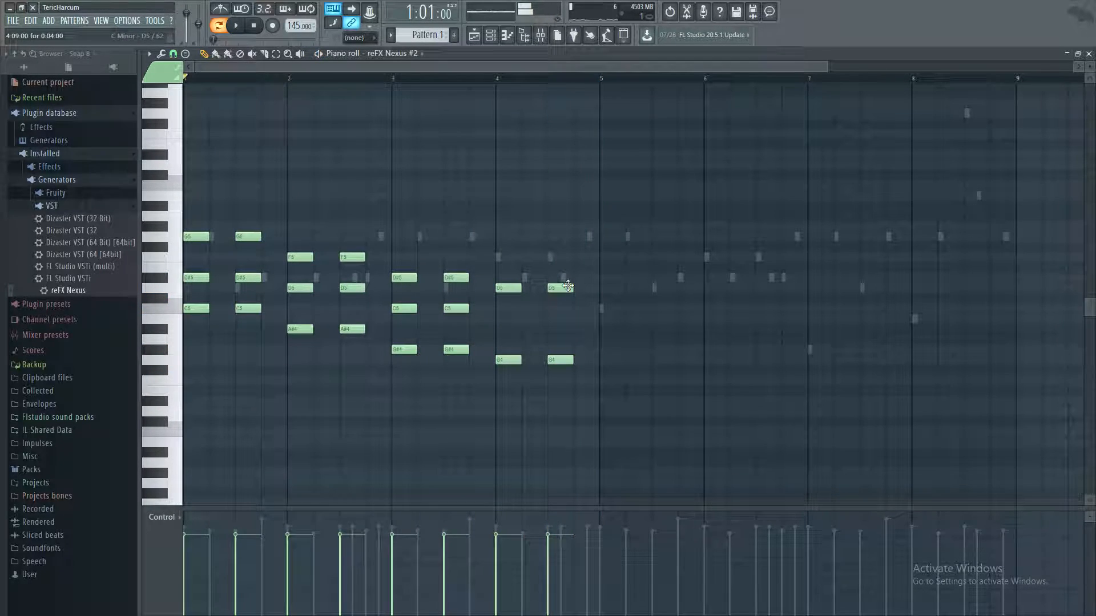
pyautogui.hotkey('ctrl', 'a')
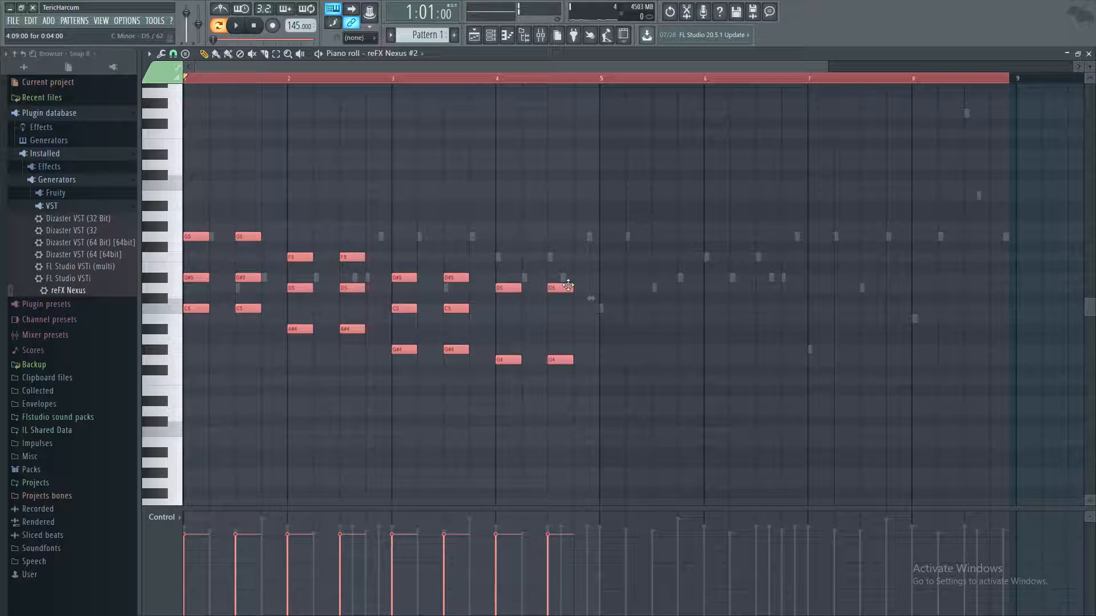
pyautogui.moveTo(562, 286); pyautogui.dragTo(568, 286)
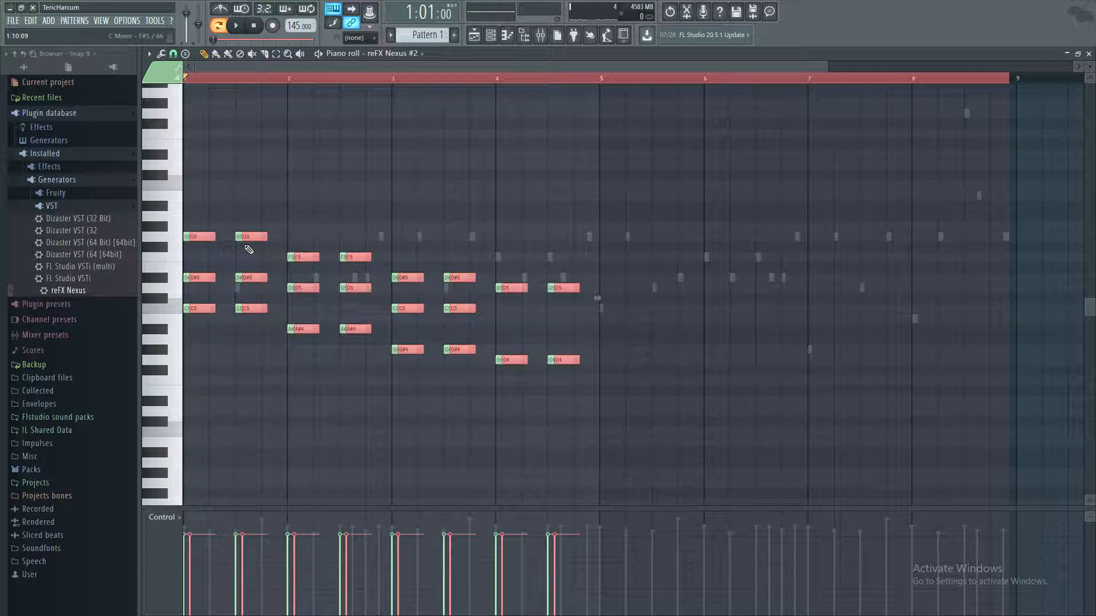
pyautogui.press('Delete')
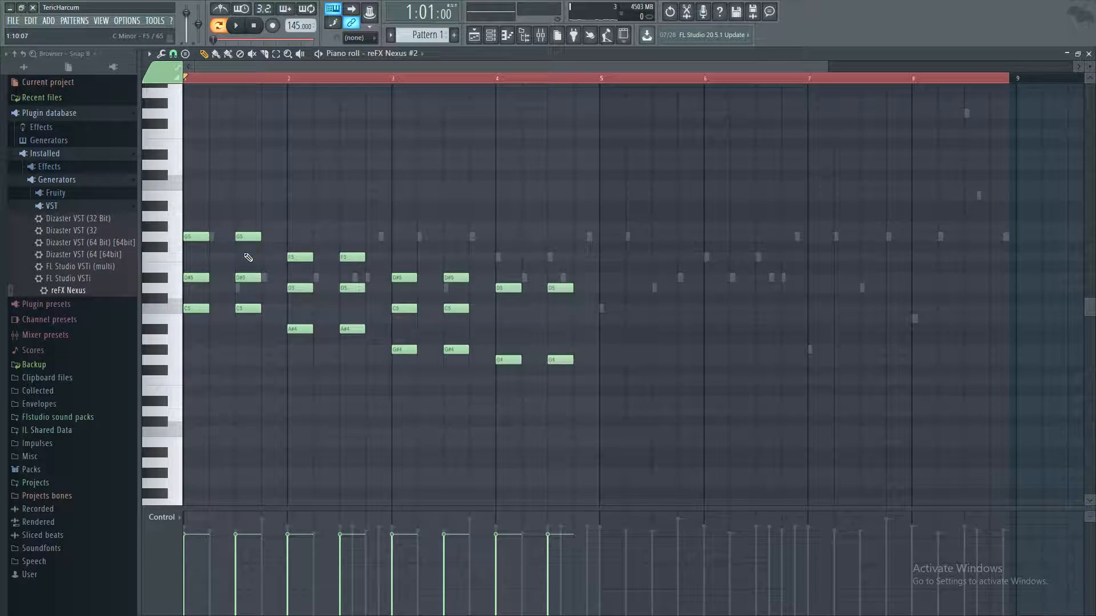
# Step: Duplicate the chord progression, move the copy to start at bar 5, and play it back
pyautogui.hotkey('ctrl', 'b')
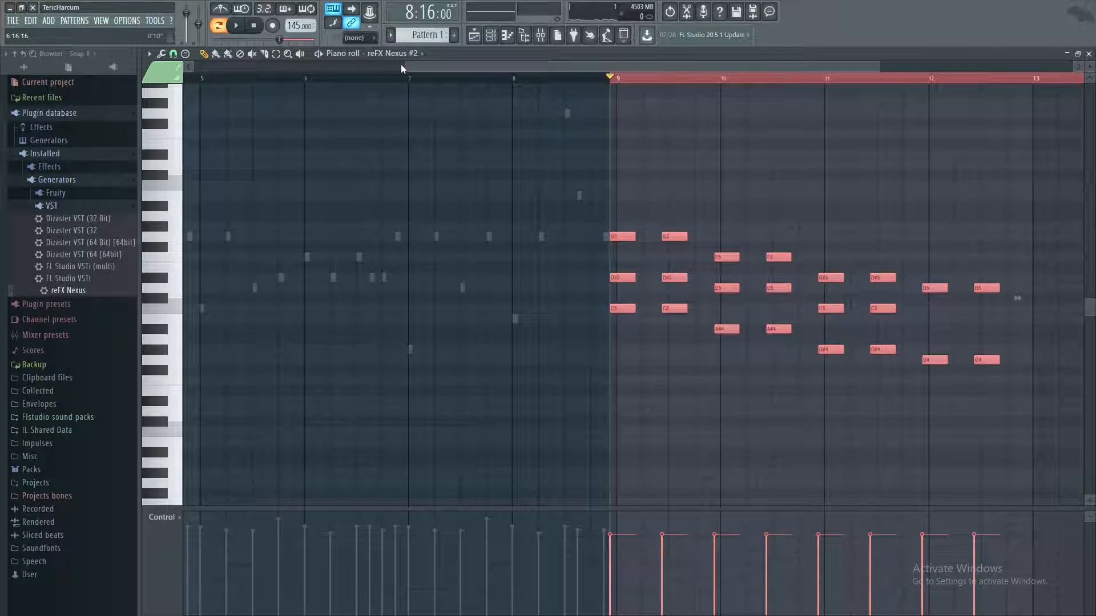
pyautogui.keyDown('ctrl'); pyautogui.scroll(-2, 1061, 310); pyautogui.keyUp('ctrl')
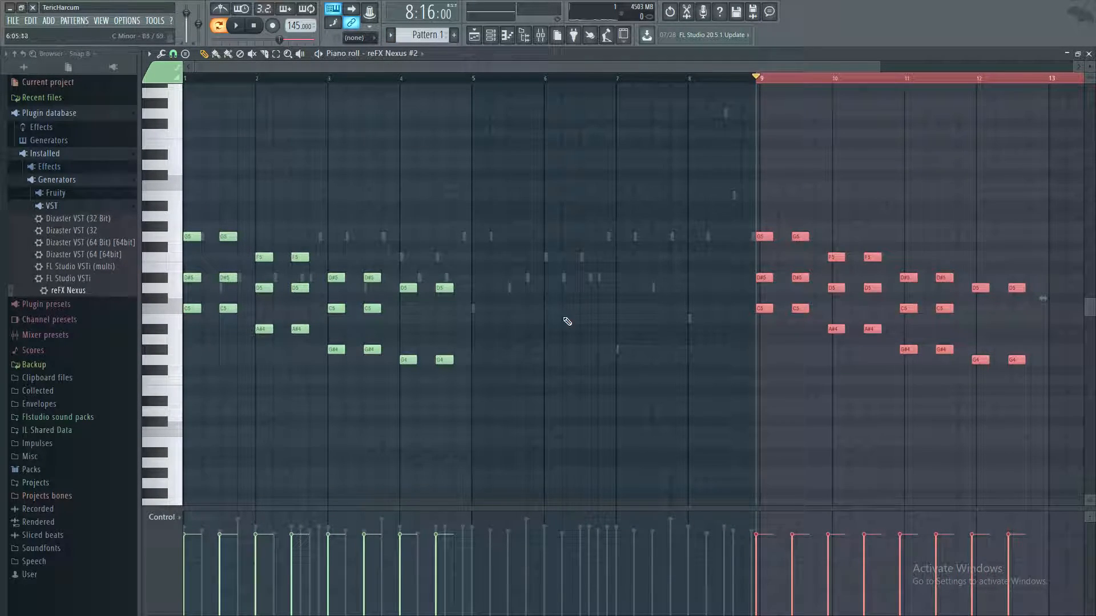
pyautogui.hotkey('ctrl', 'd')
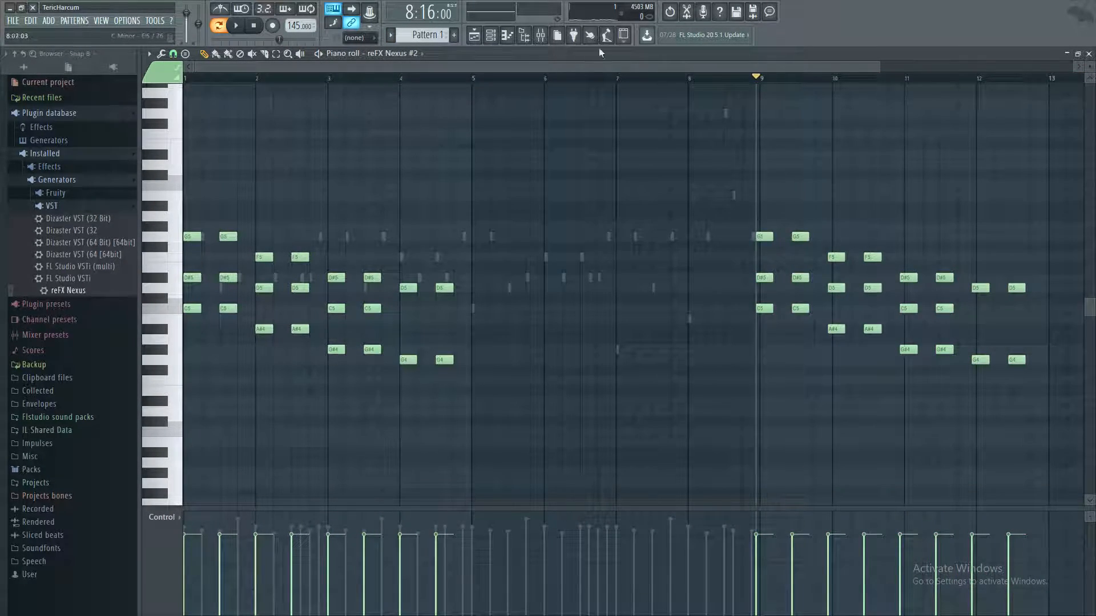
pyautogui.moveTo(747, 180); pyautogui.dragTo(1008, 381)
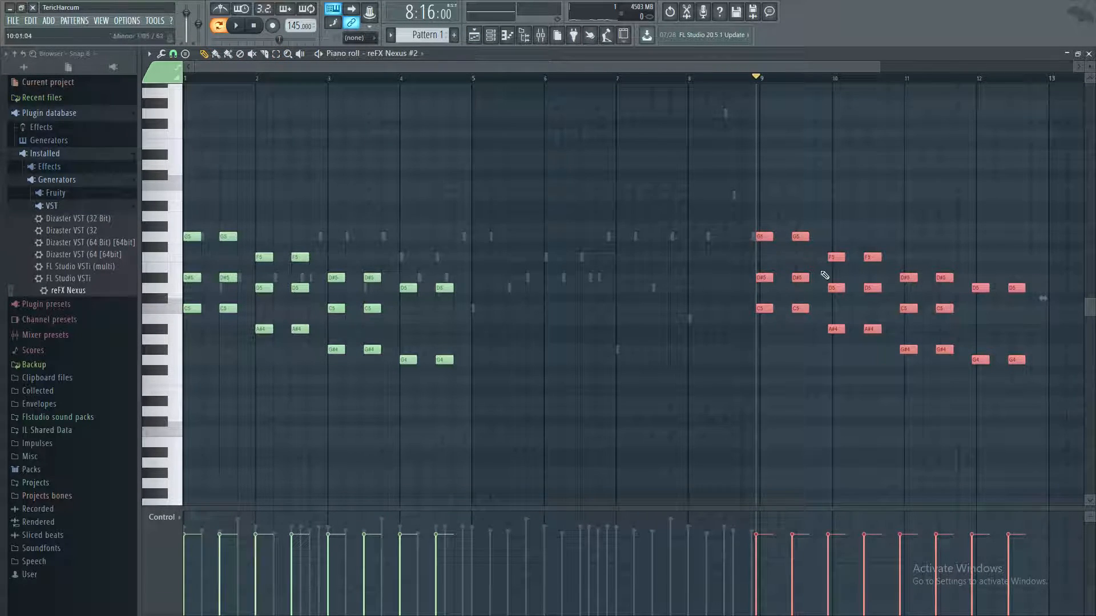
pyautogui.moveTo(797, 238); pyautogui.dragTo(508, 237)
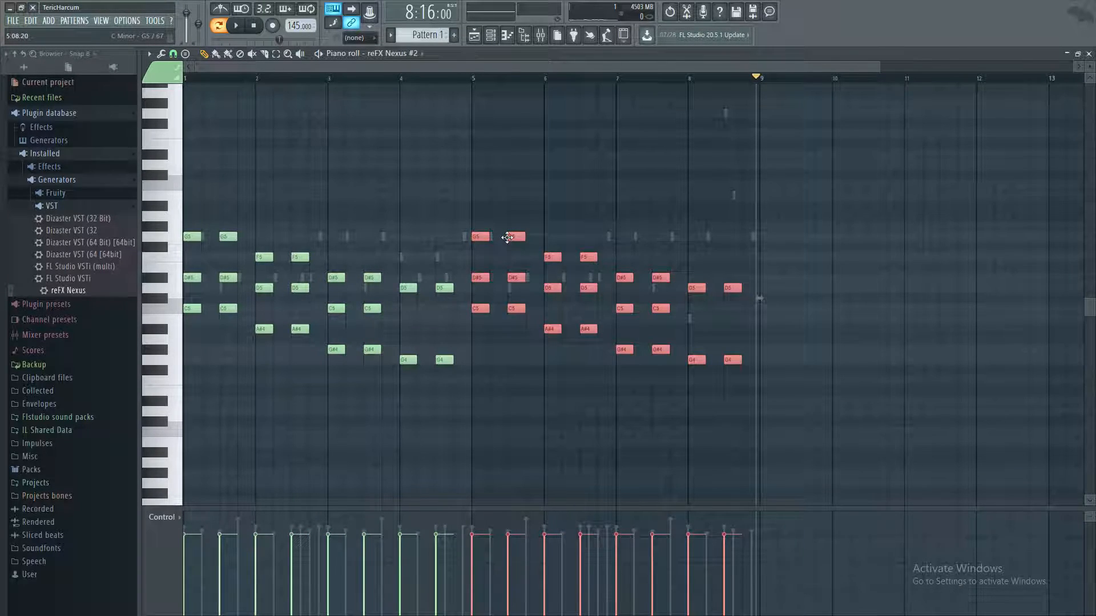
pyautogui.click(569, 452)
pyautogui.press('space')
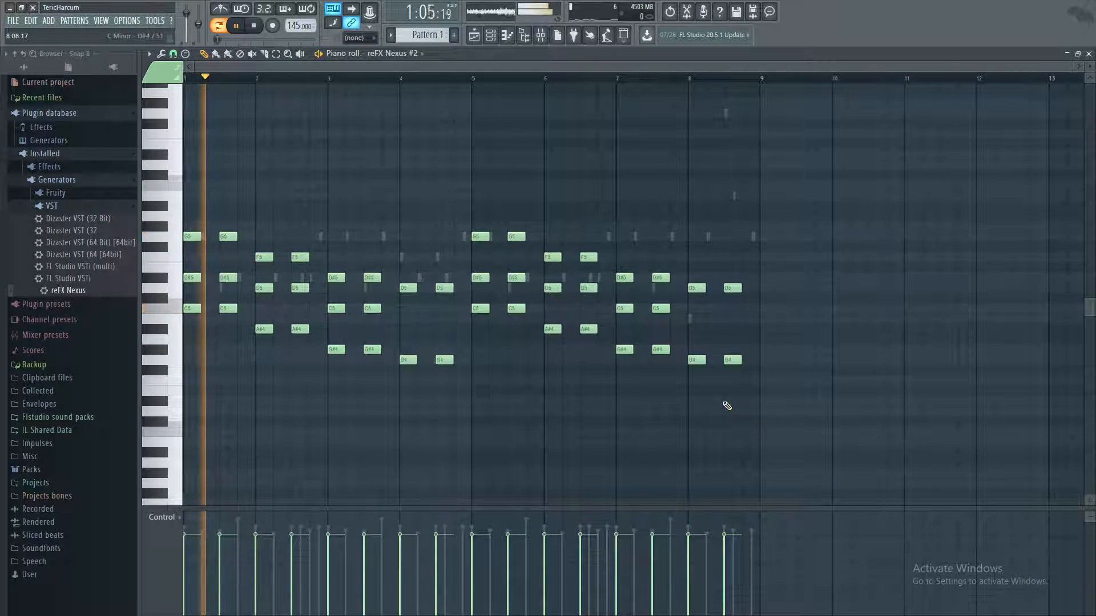
pyautogui.press('space')
# Step: Apply legato to all chord notes so each one extends to the start of the next
pyautogui.hotkey('ctrl', 'a')
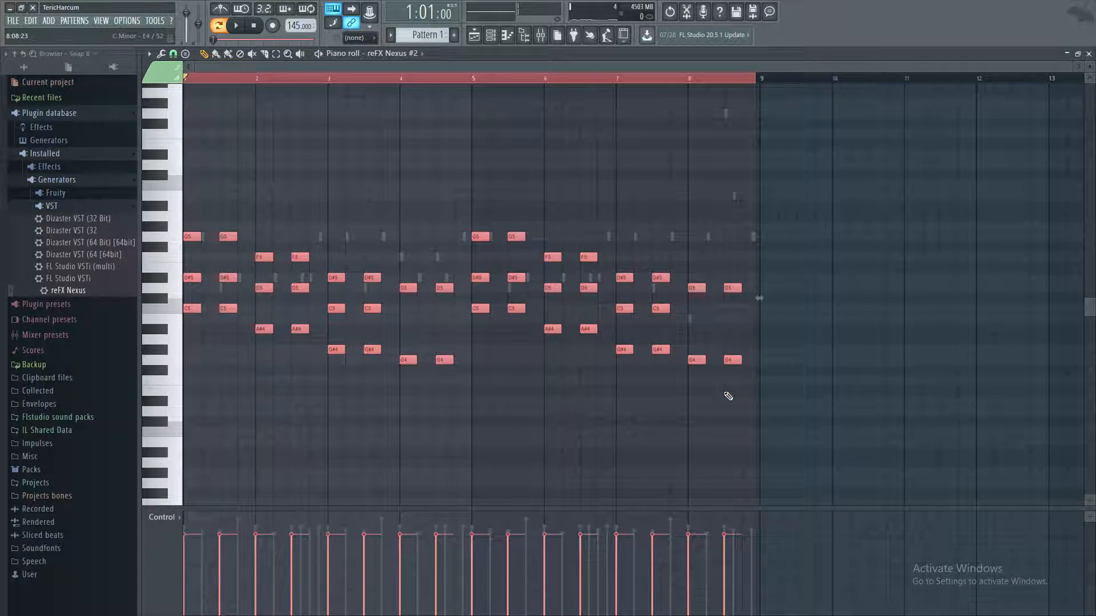
pyautogui.hotkey('ctrl', 'l')
pyautogui.hotkey('ctrl', 'd')
# Step: Play the pattern and lower the volume of the reFX Nexus #2 channel in the channel rack
pyautogui.press('space')
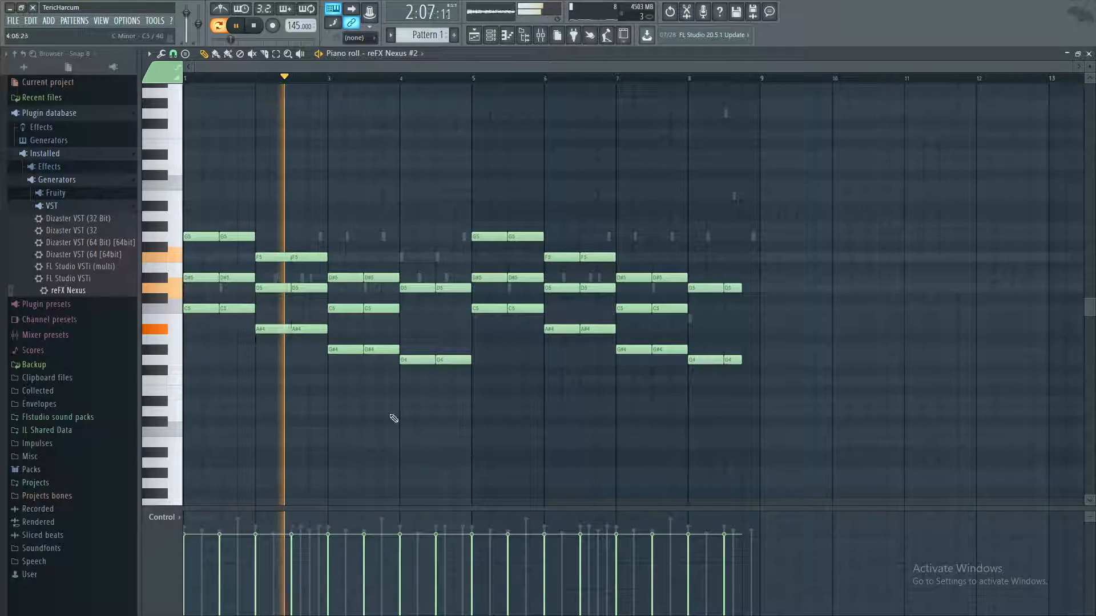
pyautogui.press('F6')
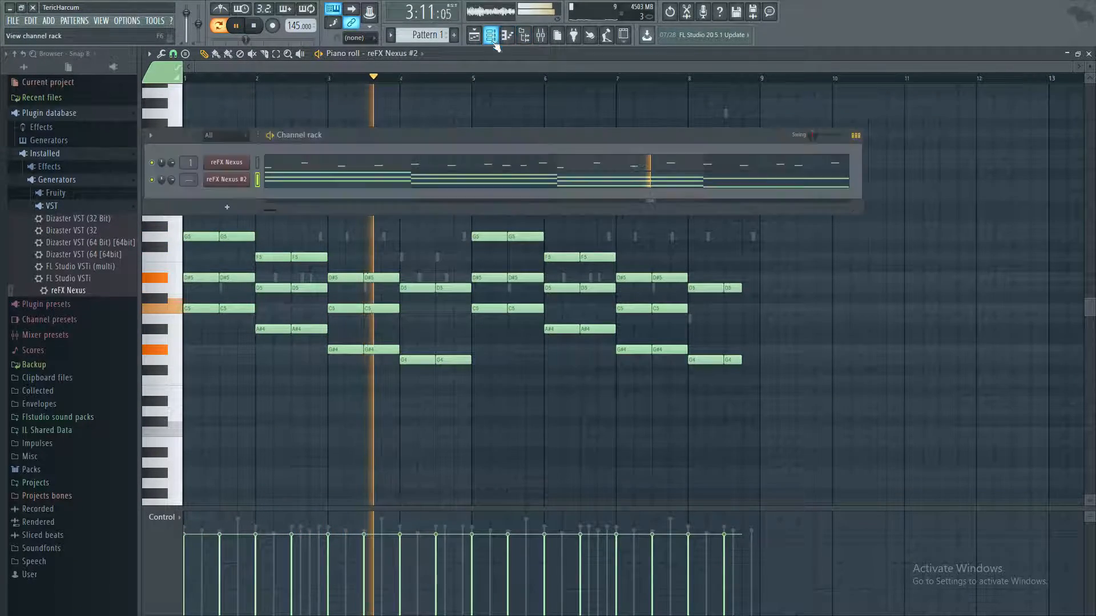
pyautogui.moveTo(169, 180); pyautogui.dragTo(169, 206)
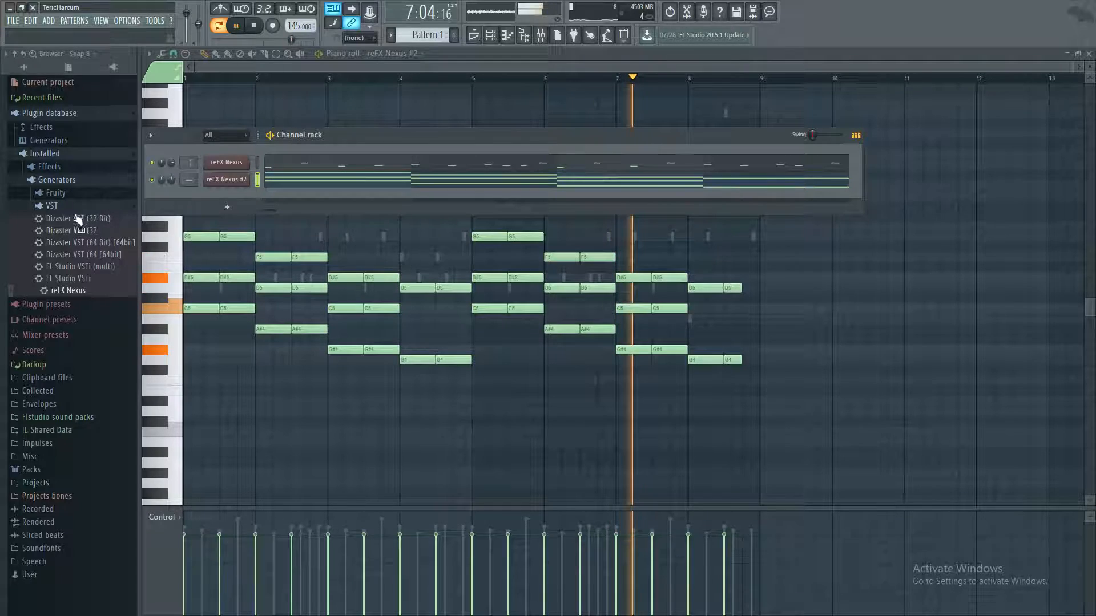
# Step: Collapse the plugin list and open the Clap folder of FabeStar - DrumStar V.1 in the Flstudio sound packs
pyautogui.click(51, 206)
pyautogui.click(56, 180)
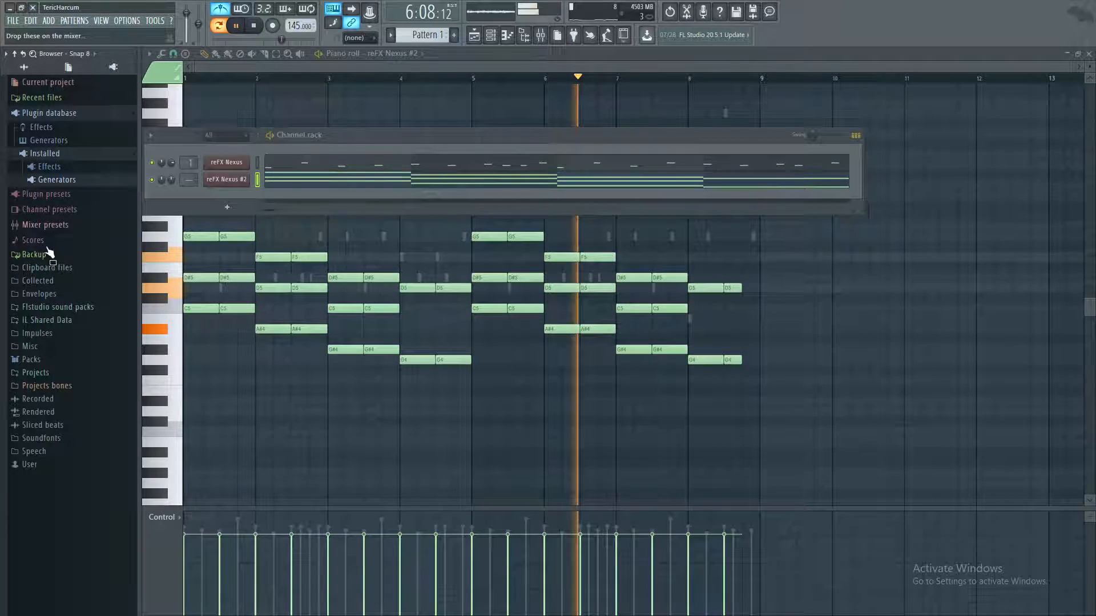
pyautogui.click(54, 307)
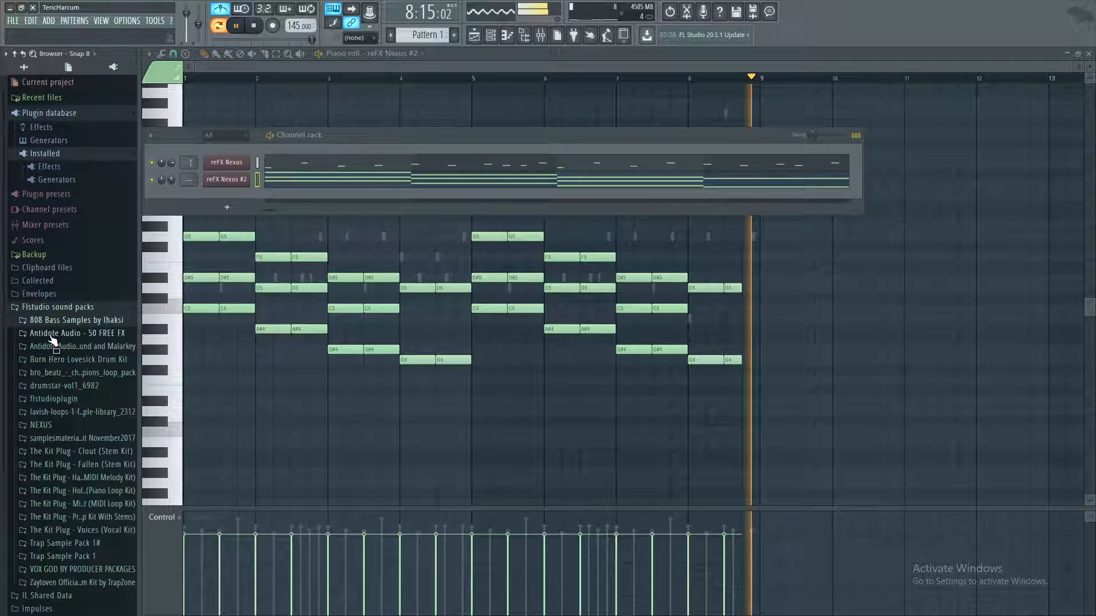
pyautogui.press('space')
pyautogui.click(57, 386)
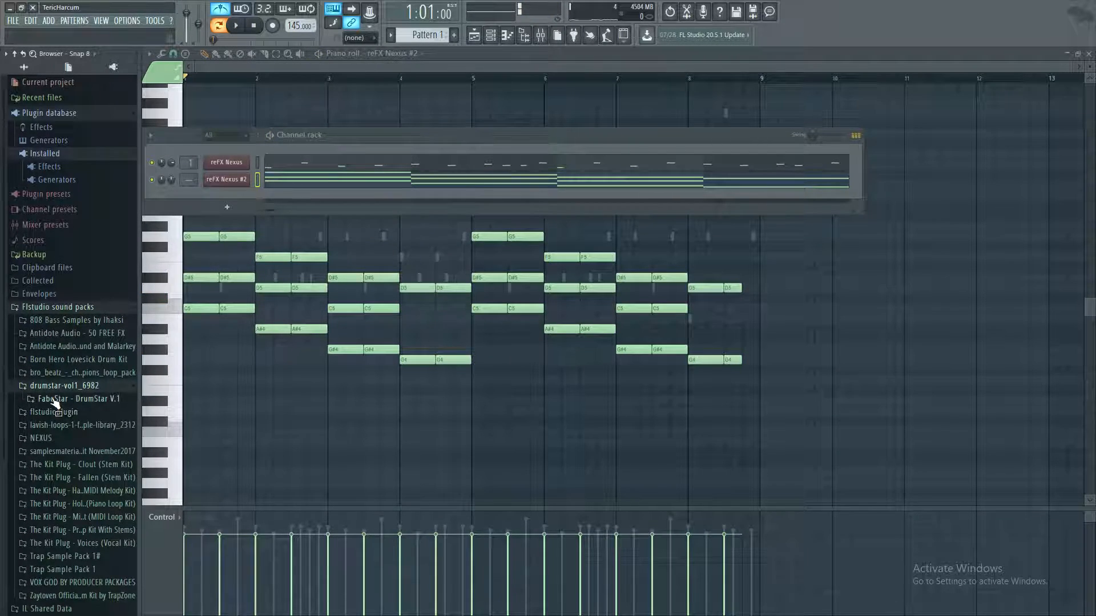
pyautogui.click(62, 399)
pyautogui.click(62, 308)
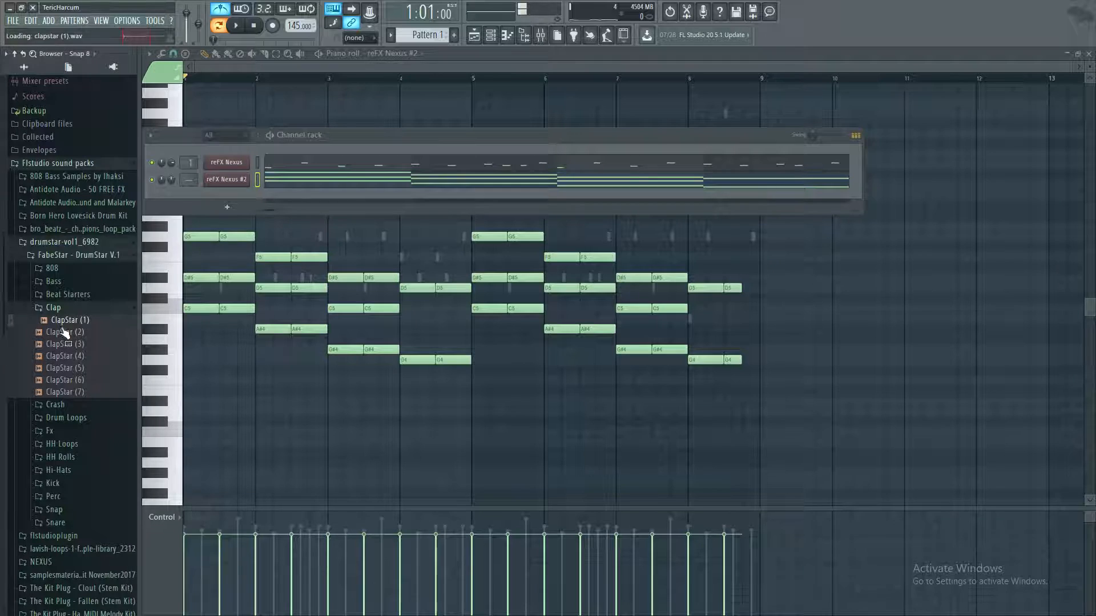
# Step: Audition the ClapStar (2) to ClapStar (7) samples against the playing pattern and close the Clap folder
pyautogui.click(63, 331)
pyautogui.press('space')
pyautogui.click(65, 344)
pyautogui.click(66, 356)
pyautogui.click(67, 368)
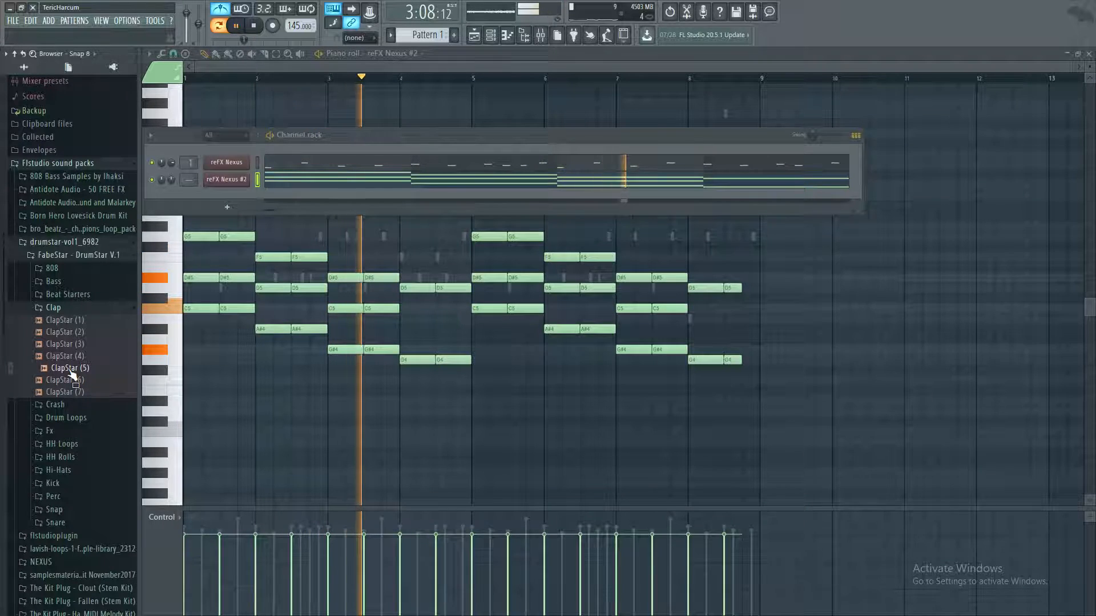
pyautogui.click(64, 380)
pyautogui.click(65, 392)
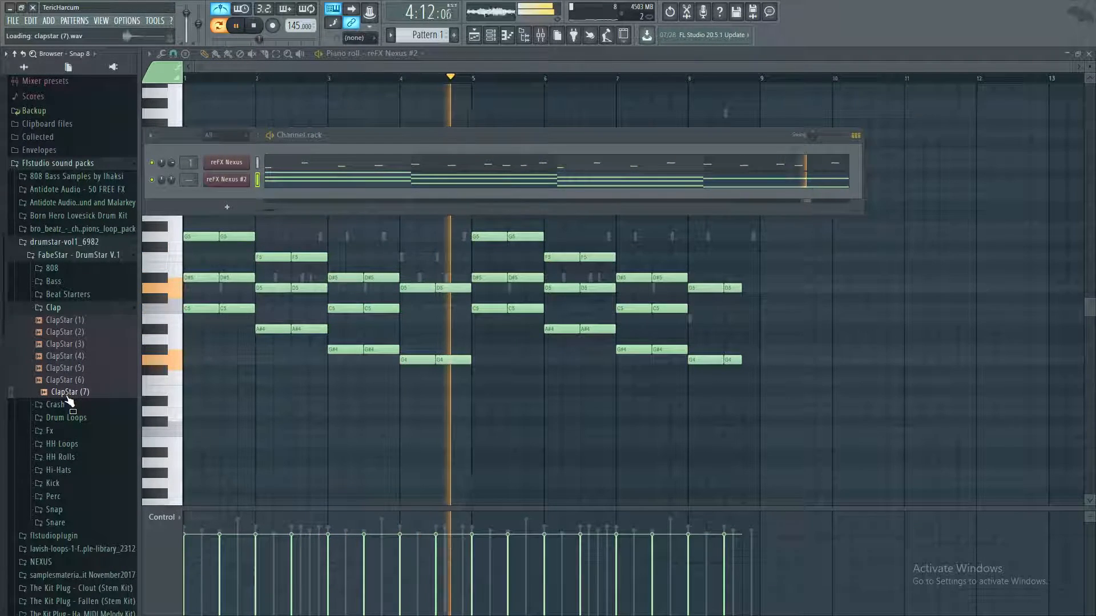
pyautogui.press('space')
pyautogui.click(53, 308)
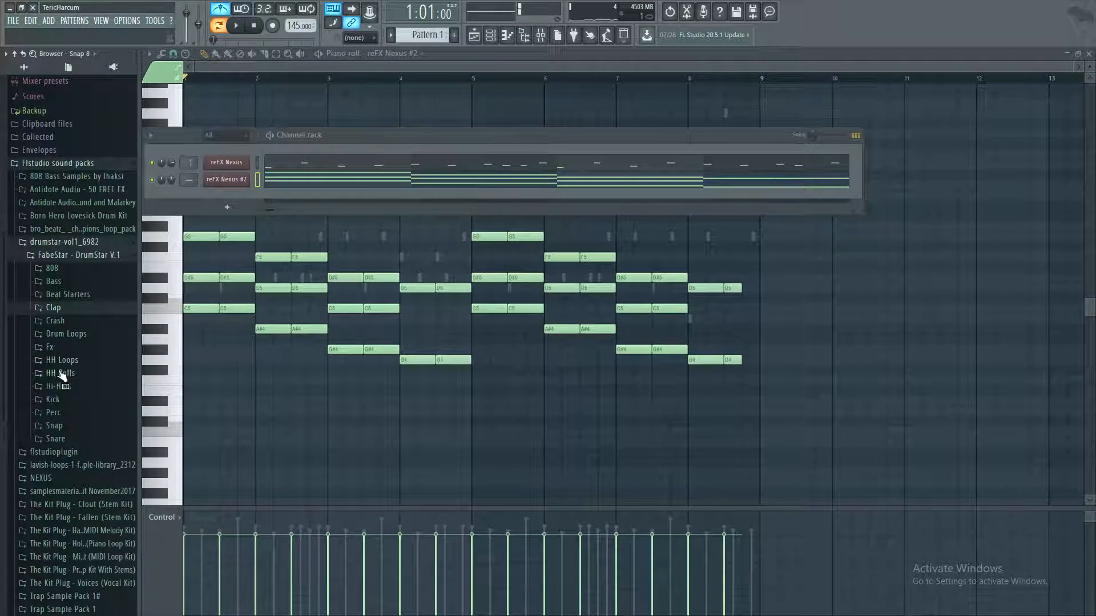
# Step: Open the Snare folder and add the SnareStar (1) sample to the channel rack as a new channel
pyautogui.click(54, 438)
pyautogui.press('space')
pyautogui.click(55, 421)
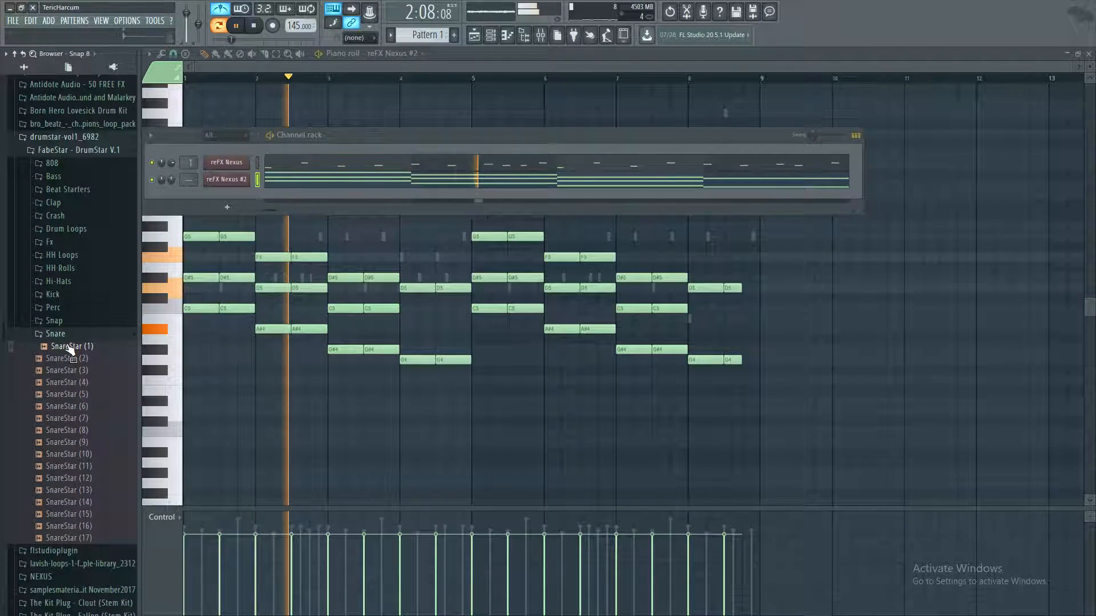
pyautogui.moveTo(75, 349); pyautogui.dragTo(217, 193)
# Step: Place SnareStar (1) hits on the third beat of bars 1 to 4 and stop playback
pyautogui.click(342, 196)
pyautogui.click(488, 196)
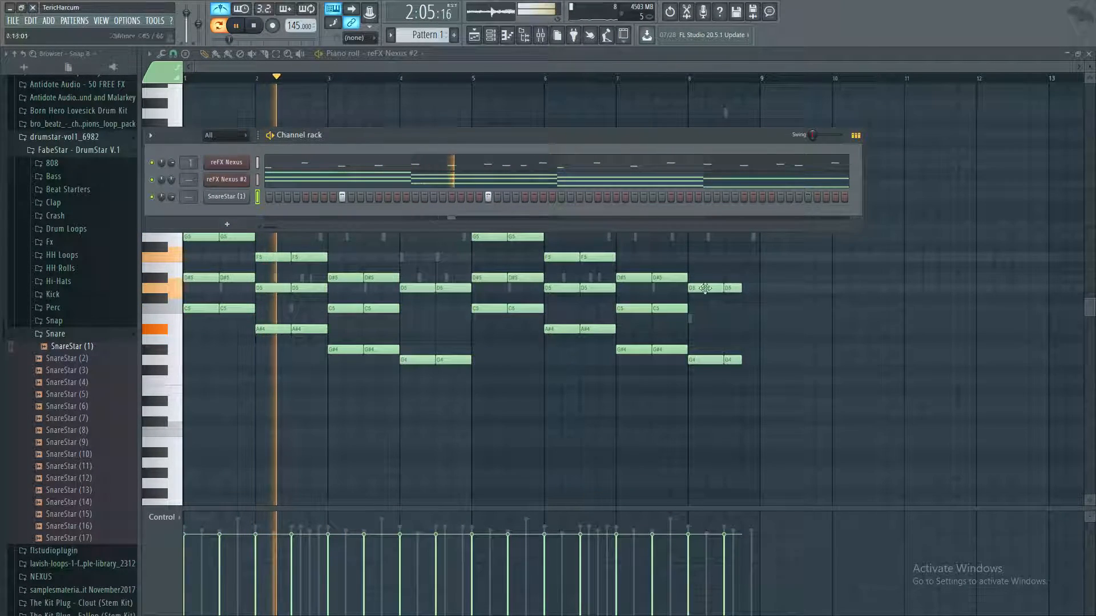
pyautogui.click(634, 196)
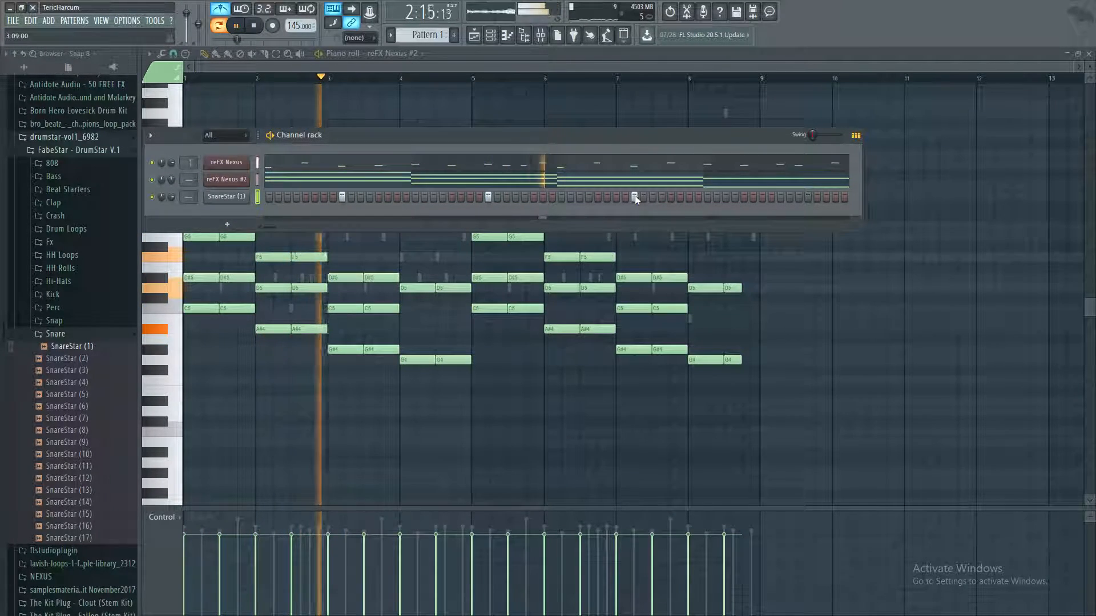
pyautogui.click(781, 196)
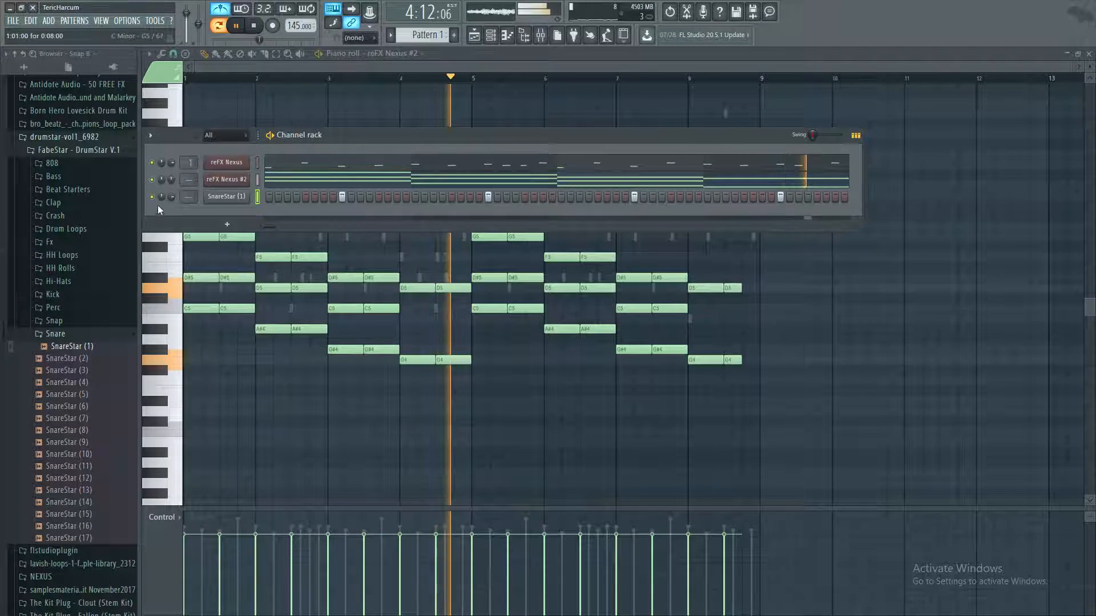
pyautogui.press('space')
# Step: Close the Snare folder, then play the pattern and open the kit's Hi-Hats folder
pyautogui.click(74, 333)
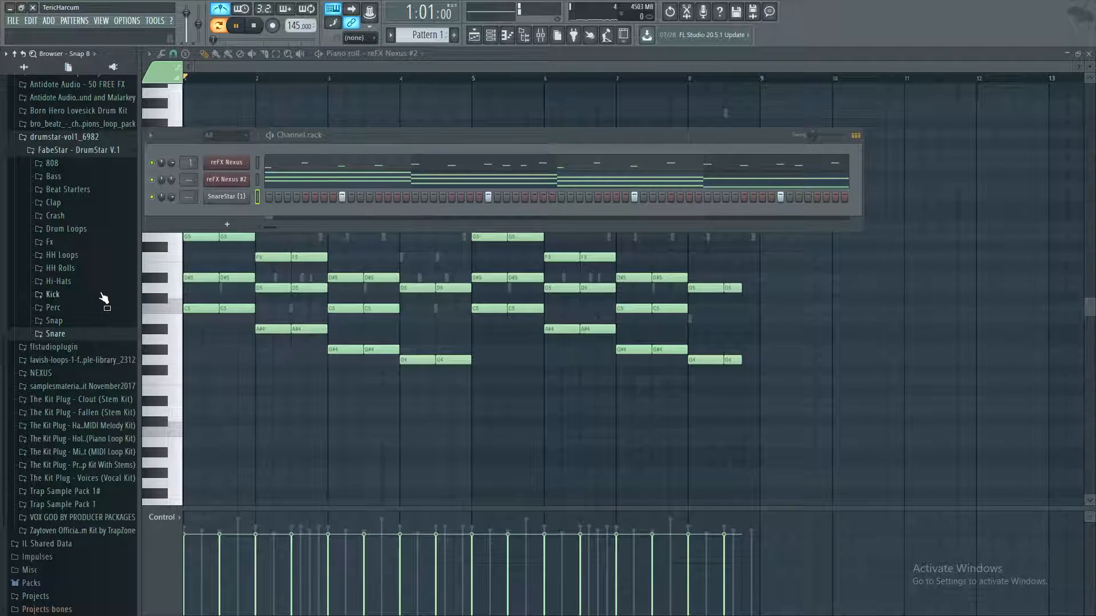
pyautogui.press('space')
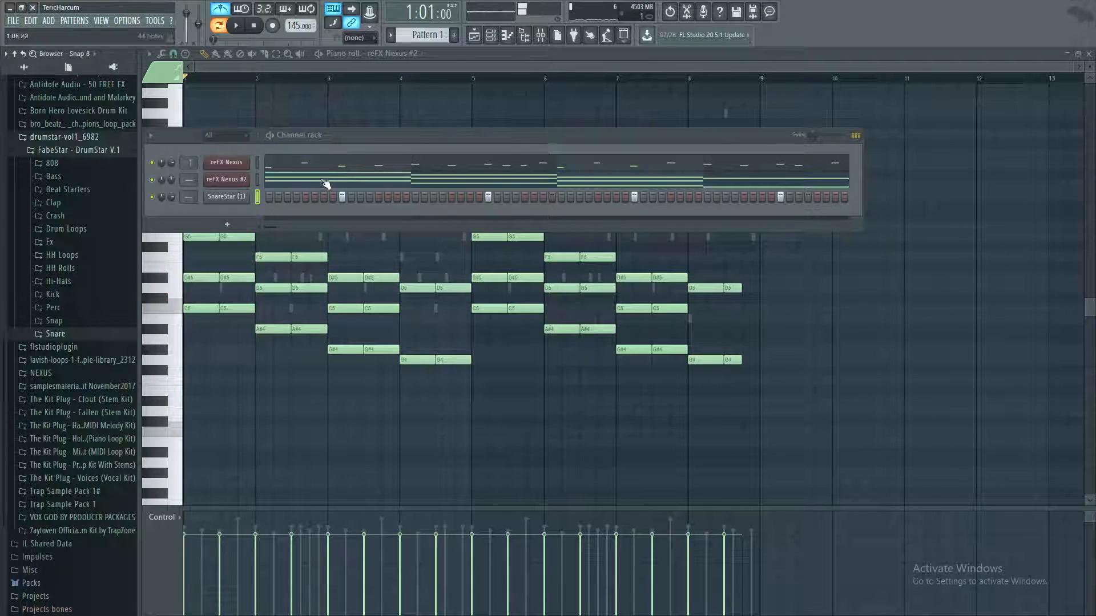
pyautogui.press('space')
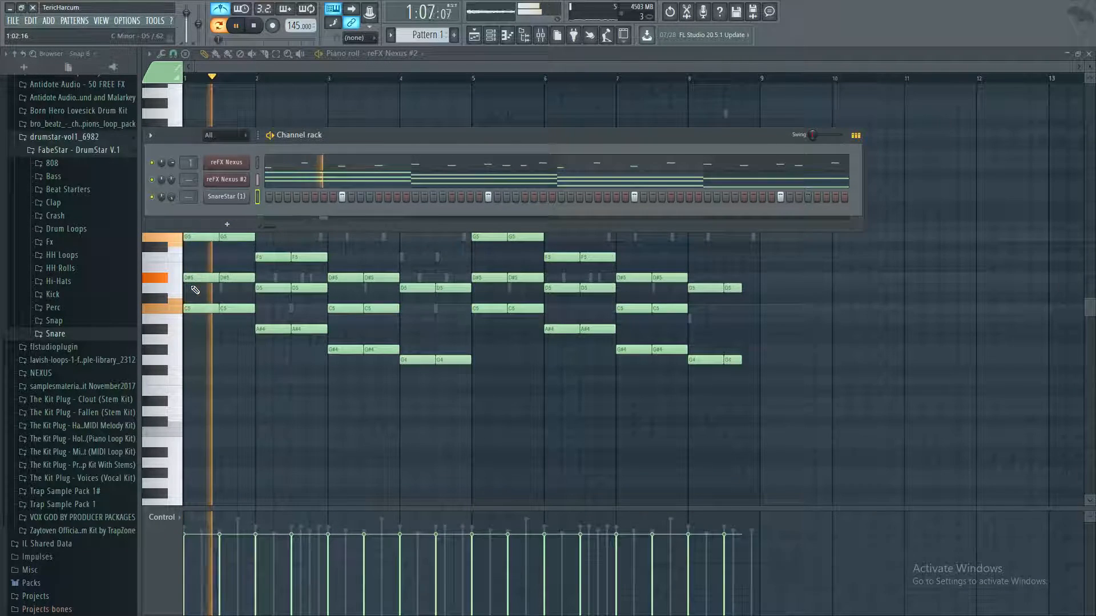
pyautogui.click(57, 281)
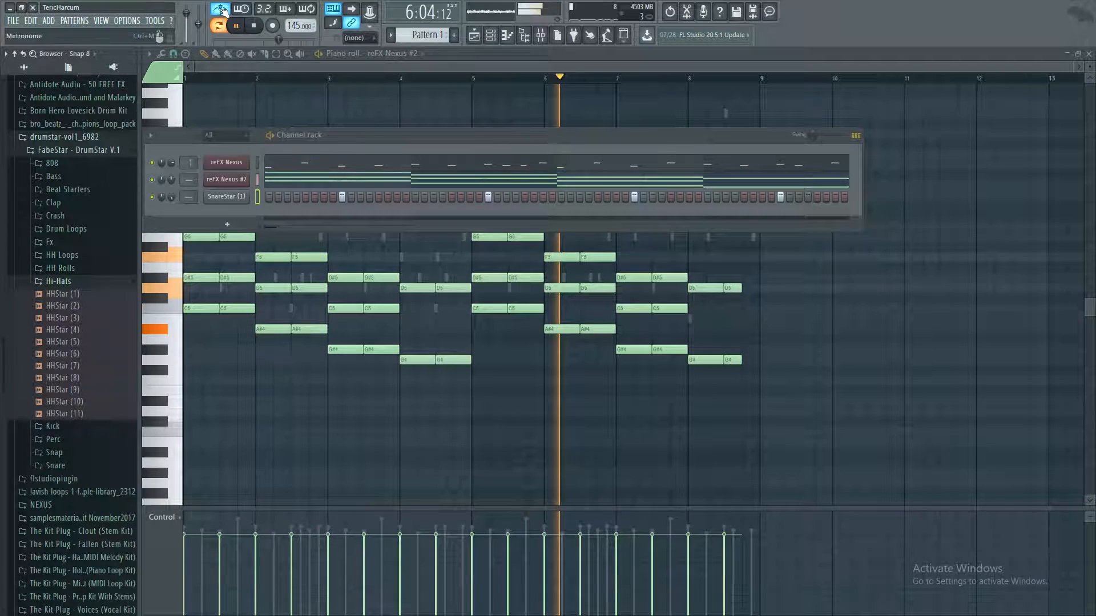
pyautogui.press('space')
# Step: Place SnareStar (1) hits on the third beat of bars 5 to 8
pyautogui.moveTo(264, 227); pyautogui.dragTo(607, 230)
pyautogui.click(571, 198)
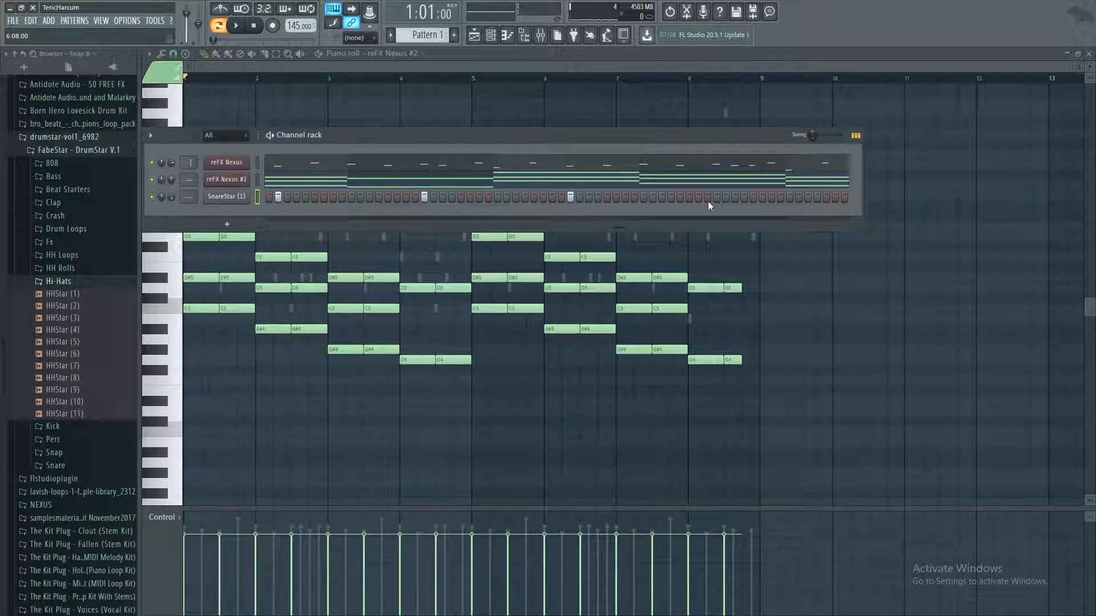
pyautogui.click(717, 197)
pyautogui.moveTo(621, 225); pyautogui.dragTo(244, 215)
pyautogui.click(763, 197)
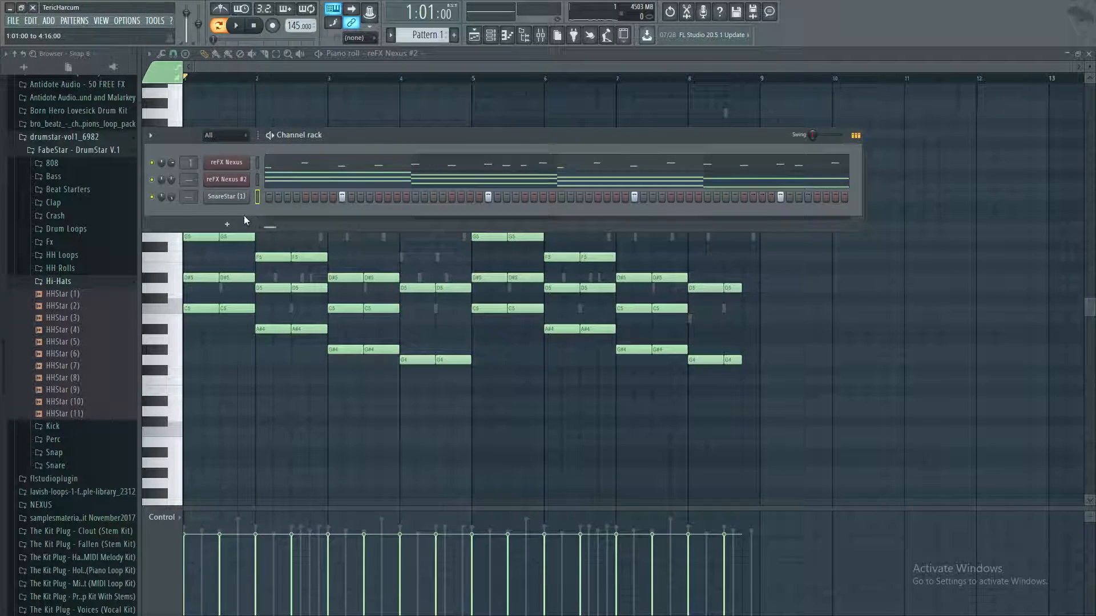
pyautogui.press('space')
pyautogui.press('space')
# Step: Open the reFX Nexus melody in the piano roll, transpose all its notes up one octave, and play it
pyautogui.click(227, 164)
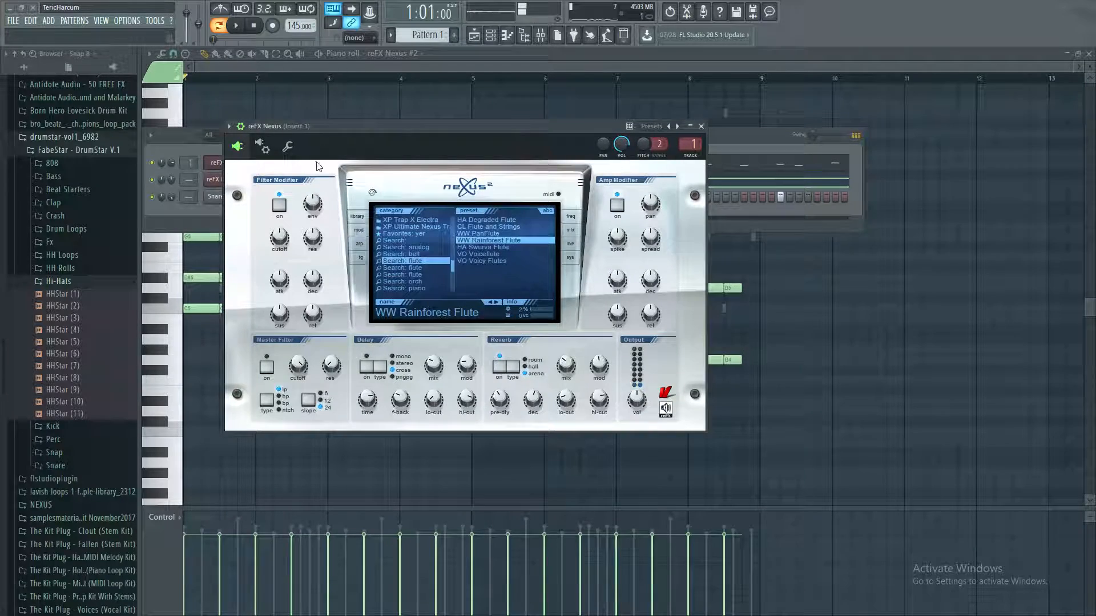
pyautogui.click(701, 126)
pyautogui.press('F6')
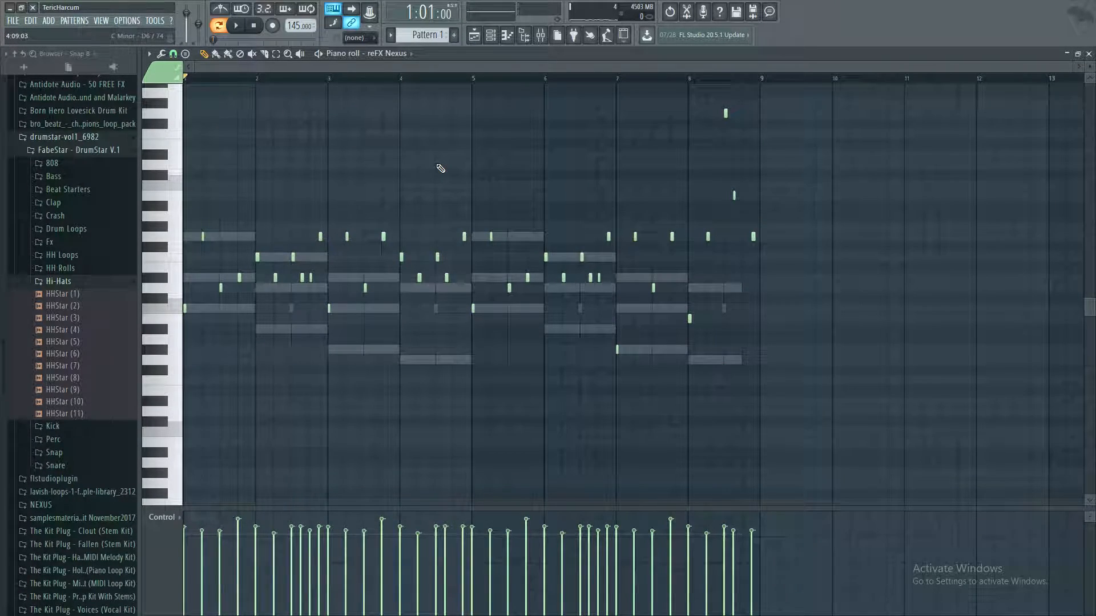
pyautogui.hotkey('ctrl', 'a')
pyautogui.hotkey('ctrl', 'Up')
pyautogui.press('space')
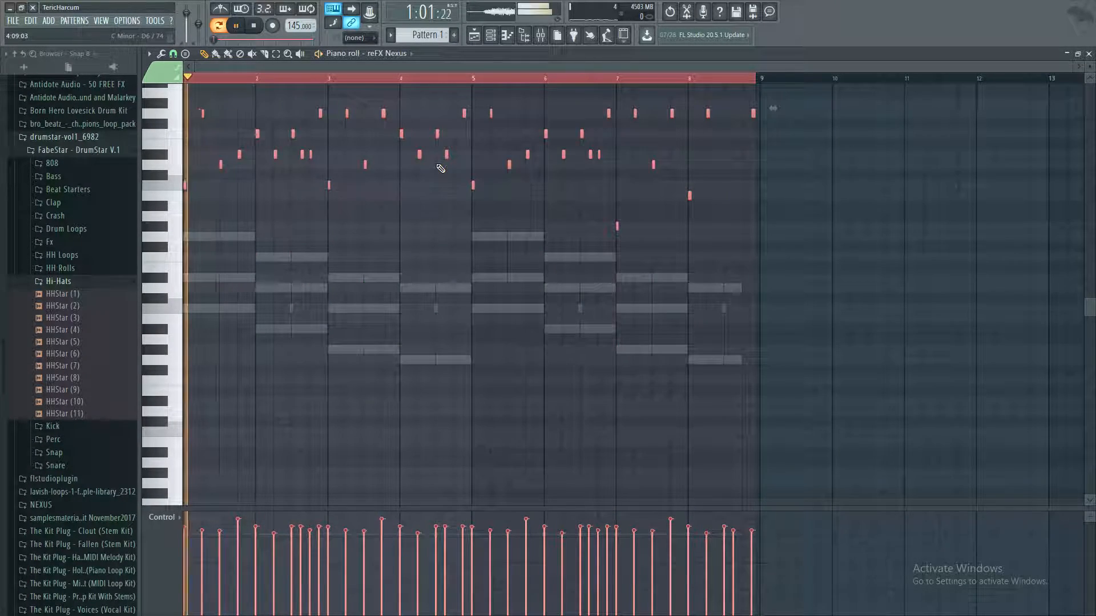
# Step: Show the playlist and bring the channel rack back up
pyautogui.click(473, 42)
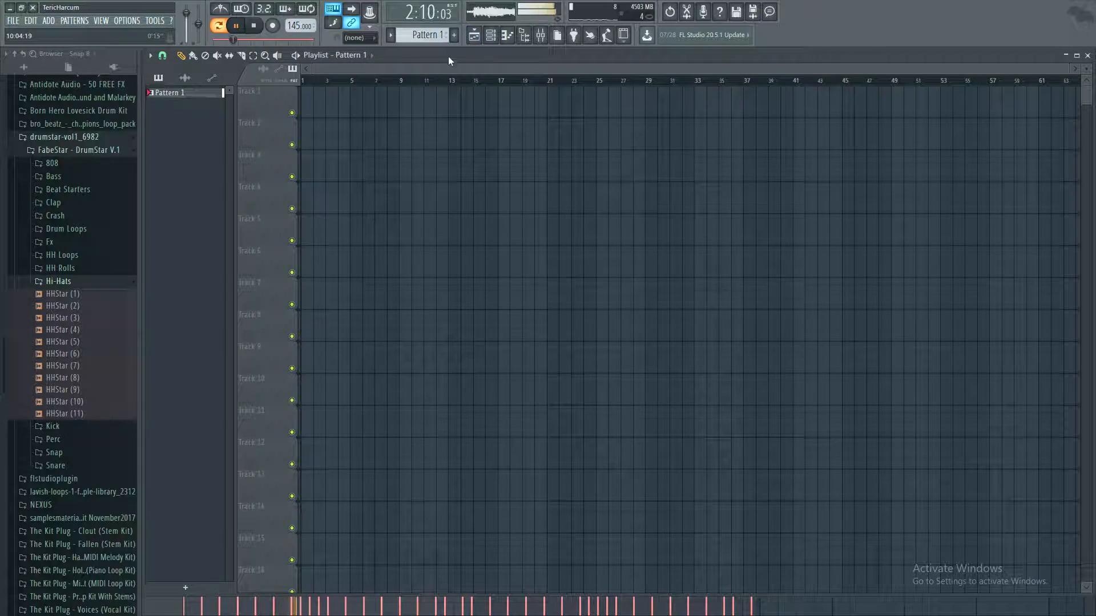
pyautogui.click(490, 35)
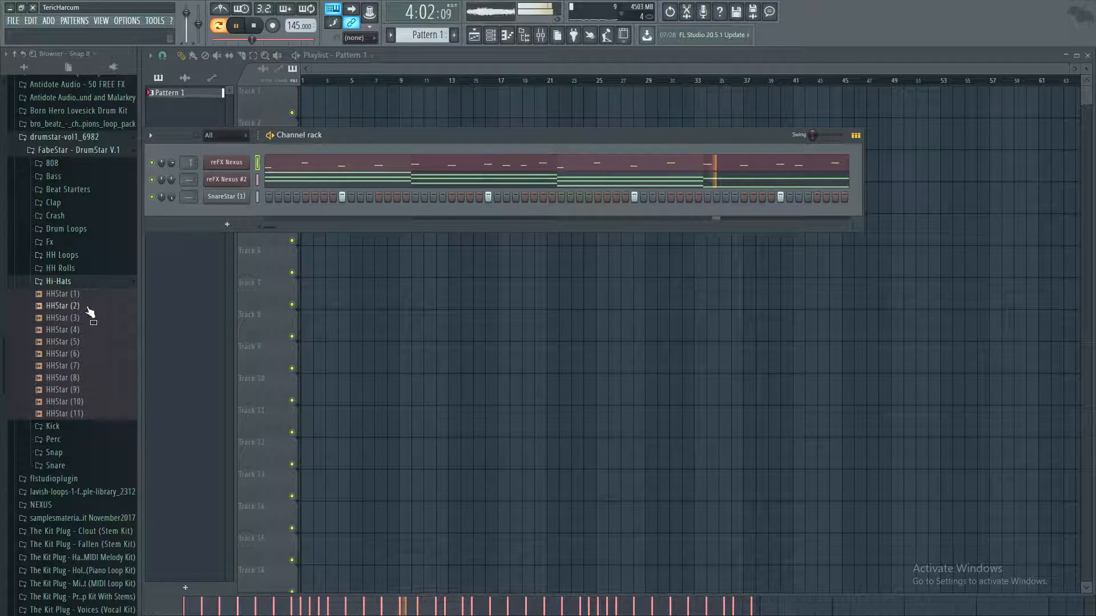
# Step: Audition the HHStar hi-hat samples in the Hi-Hats folder against the playing pattern
pyautogui.click(62, 298)
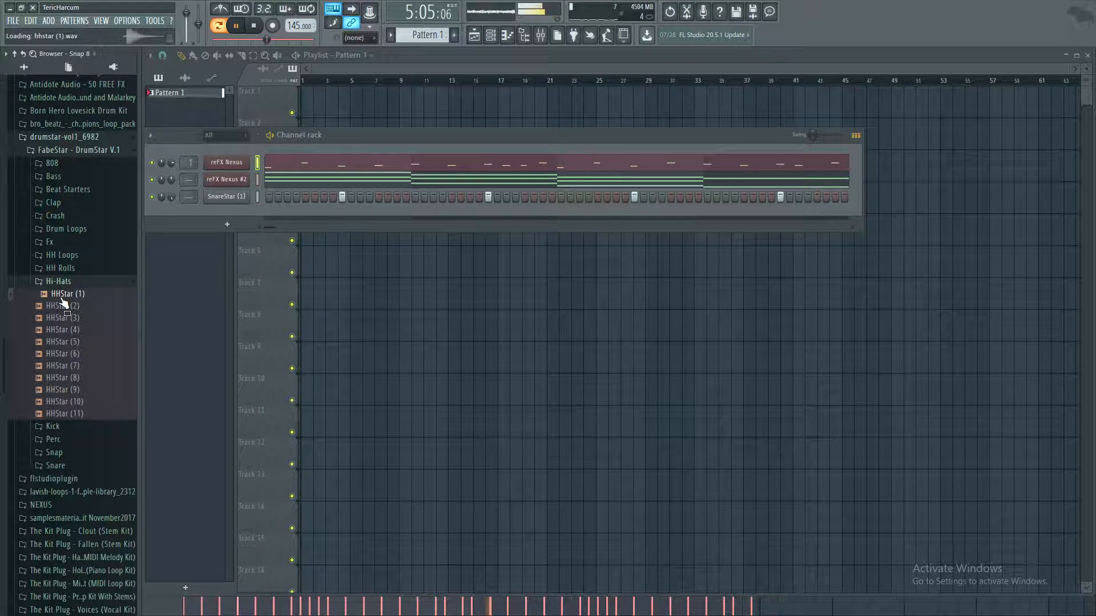
pyautogui.click(60, 308)
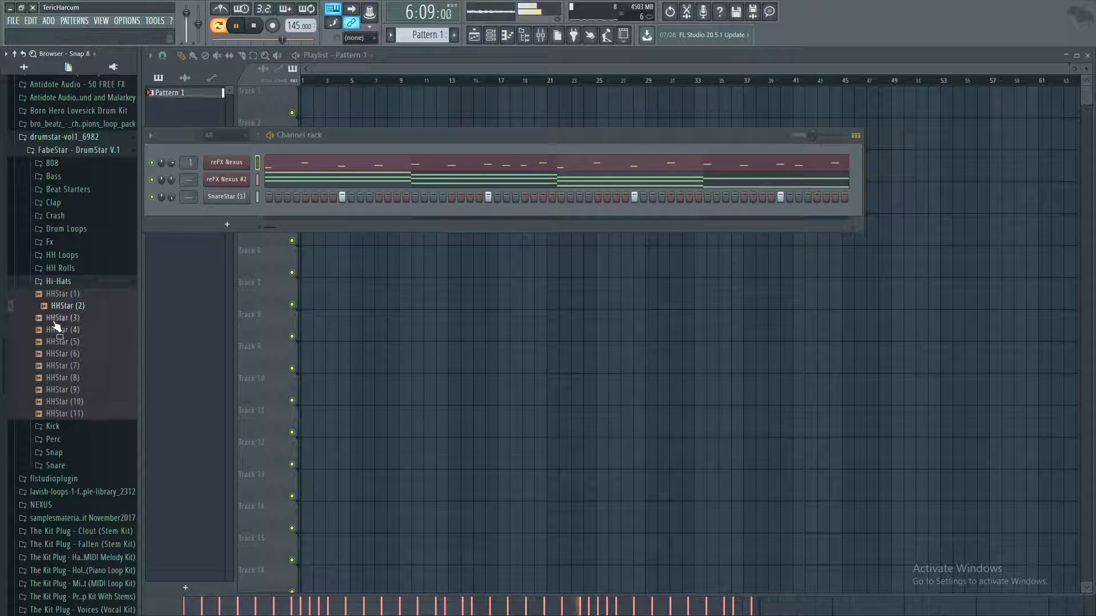
pyautogui.click(58, 318)
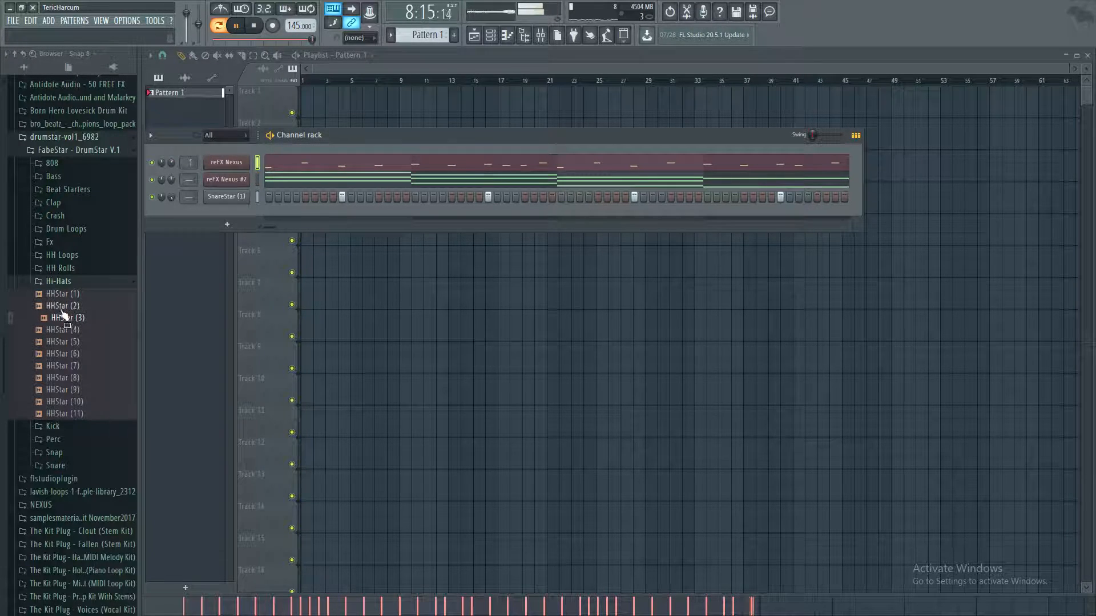
pyautogui.press('space')
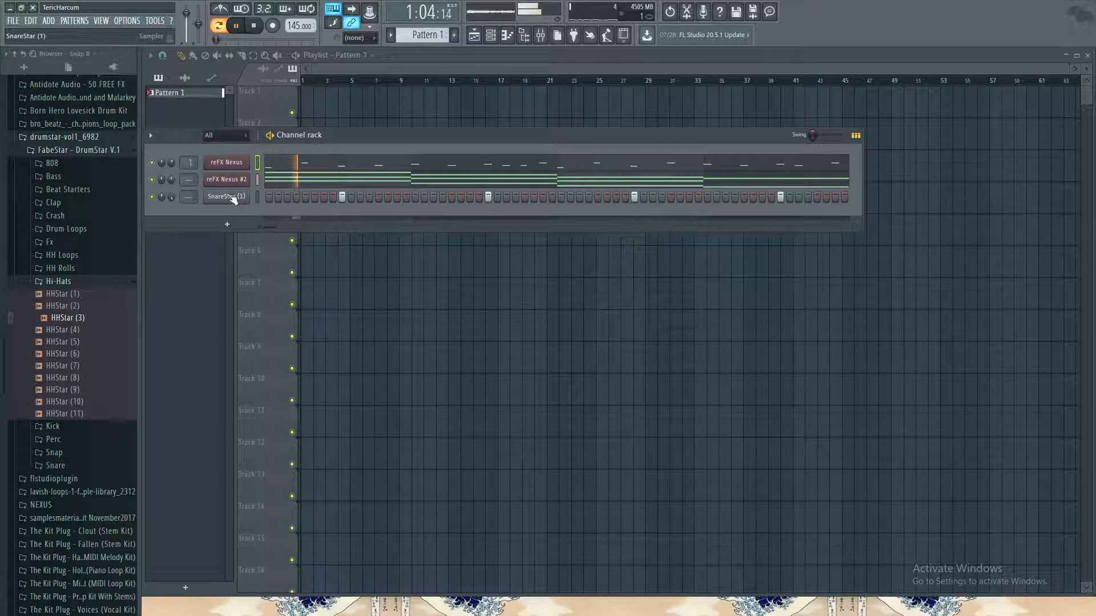
pyautogui.click(60, 330)
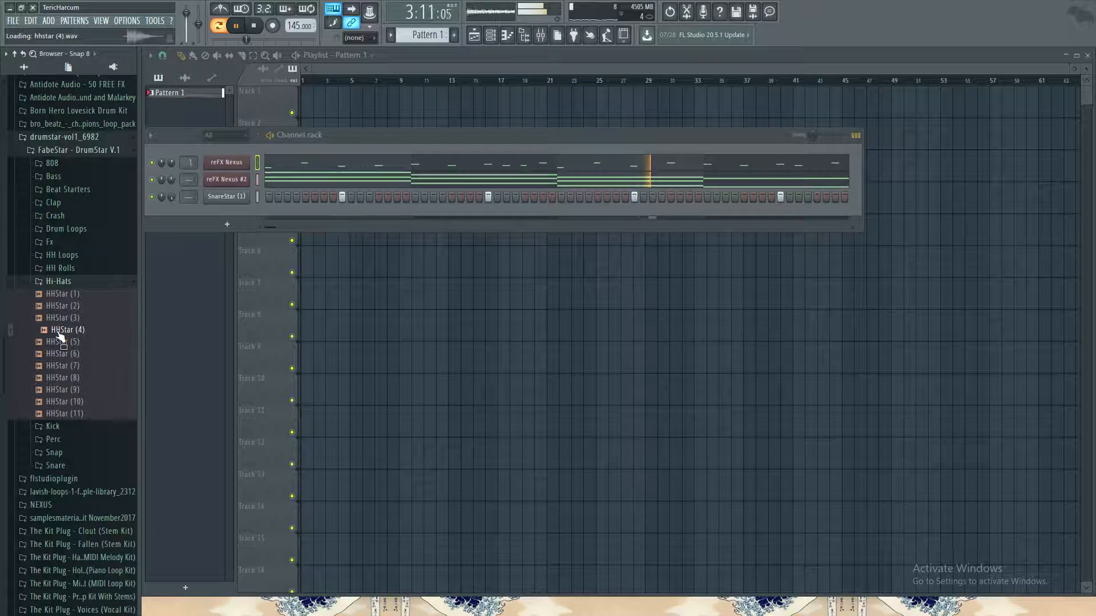
pyautogui.click(62, 341)
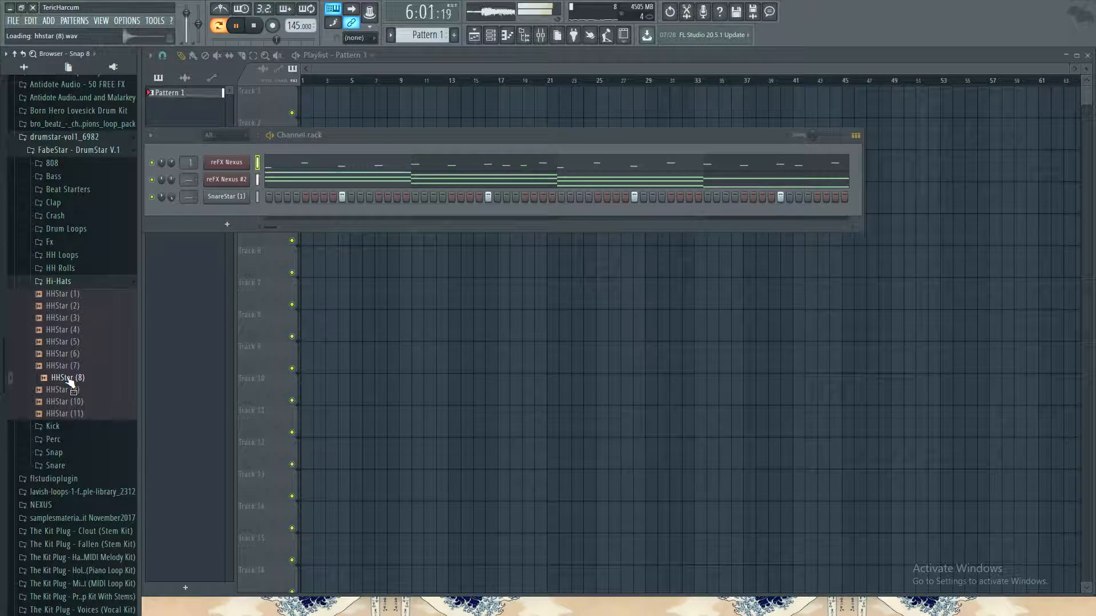
pyautogui.click(75, 413)
pyautogui.click(71, 305)
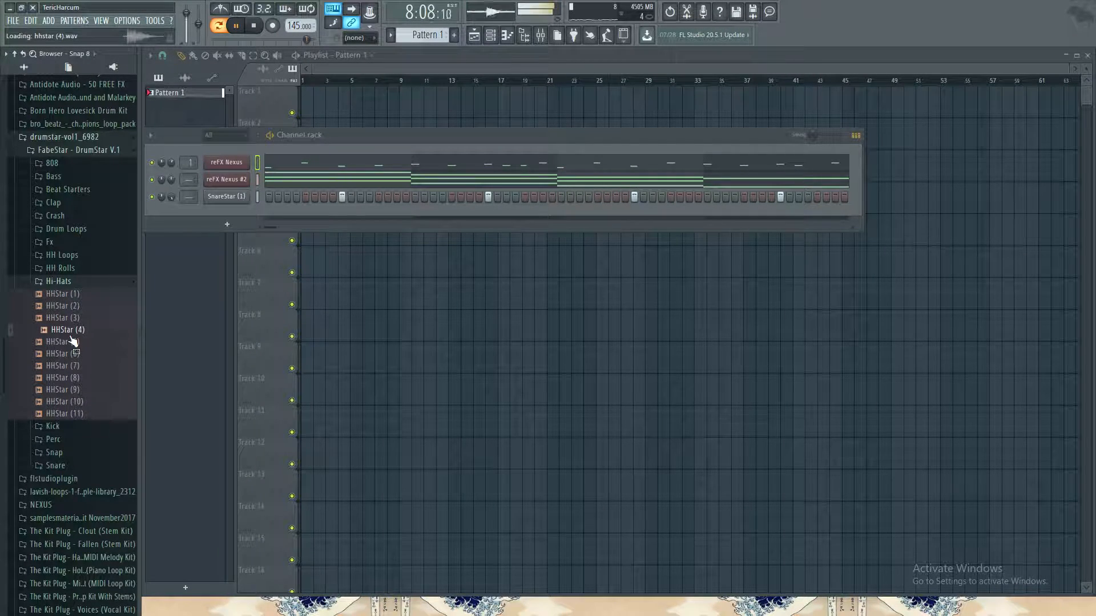
pyautogui.click(72, 320)
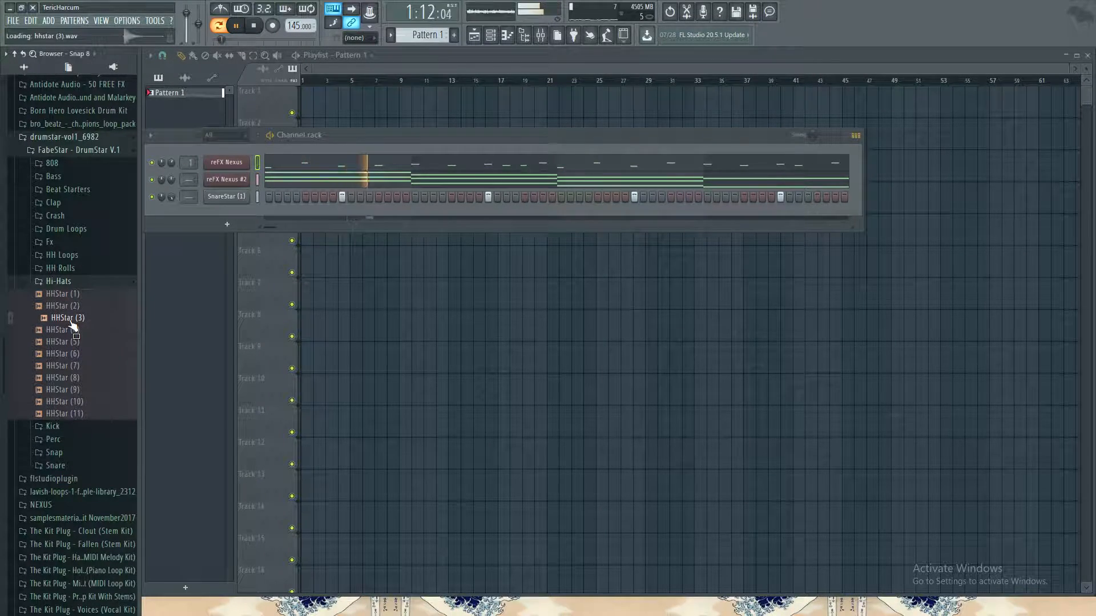
pyautogui.click(74, 342)
# Step: Add HHStar (5) to the channel rack, fill every second step with it, and play the pattern
pyautogui.moveTo(77, 346); pyautogui.dragTo(229, 213)
pyautogui.press('space')
pyautogui.rightClick(238, 214)
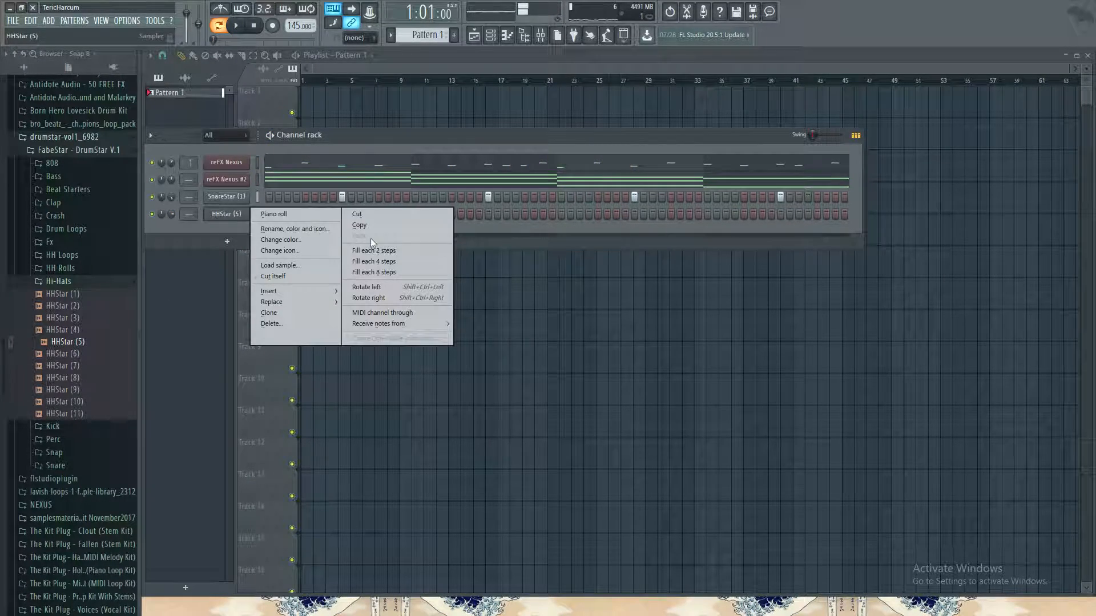
pyautogui.click(374, 247)
pyautogui.press('space')
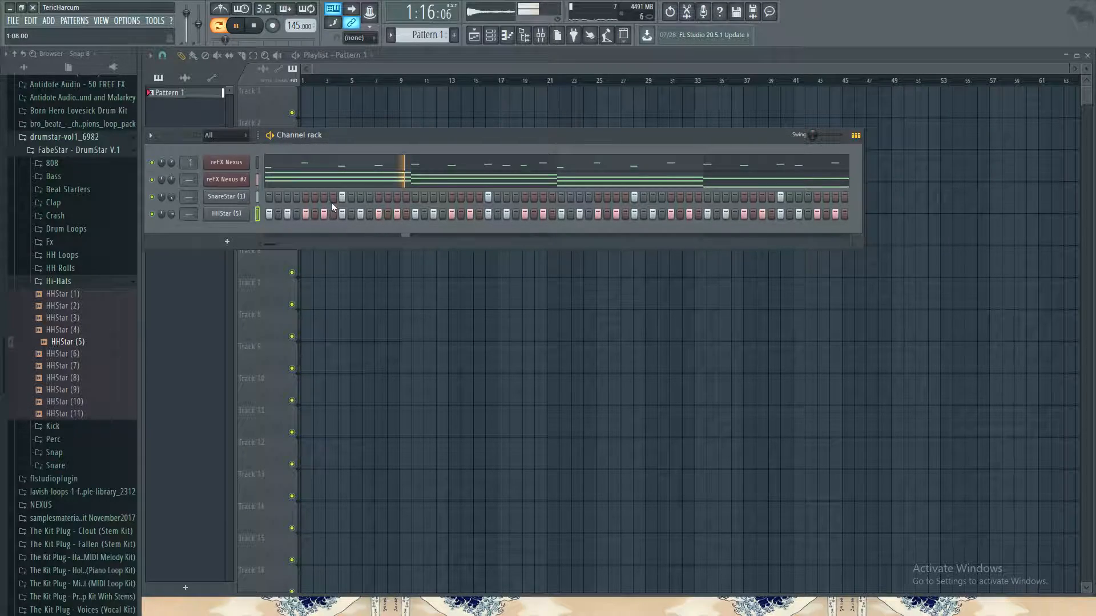
# Step: Close the Hi-Hats folder and audition the SnapStar samples in the kit's Snap folder
pyautogui.click(71, 283)
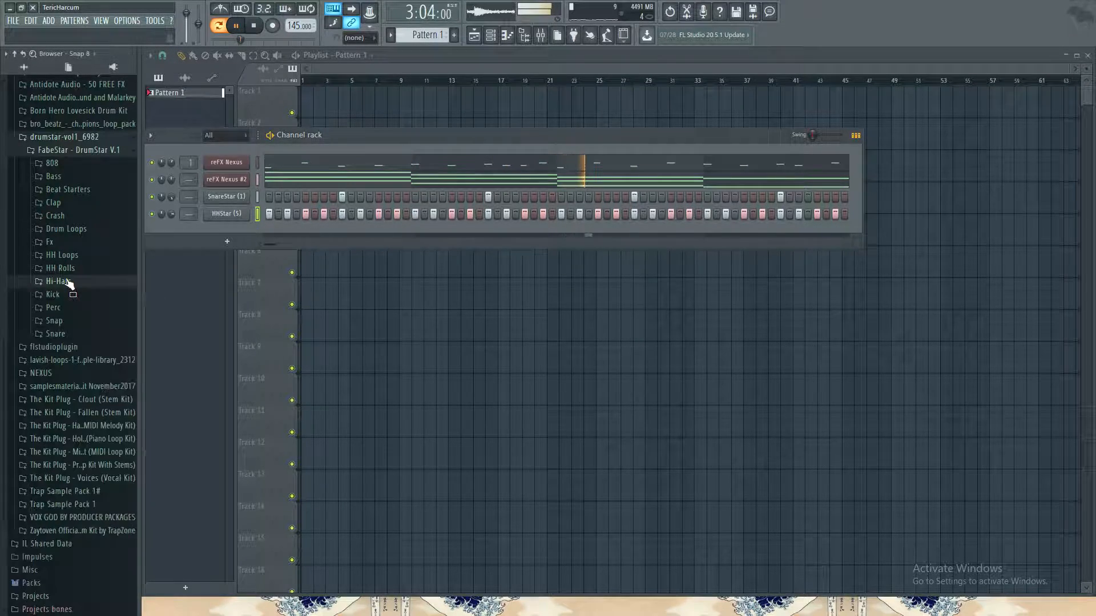
pyautogui.click(55, 321)
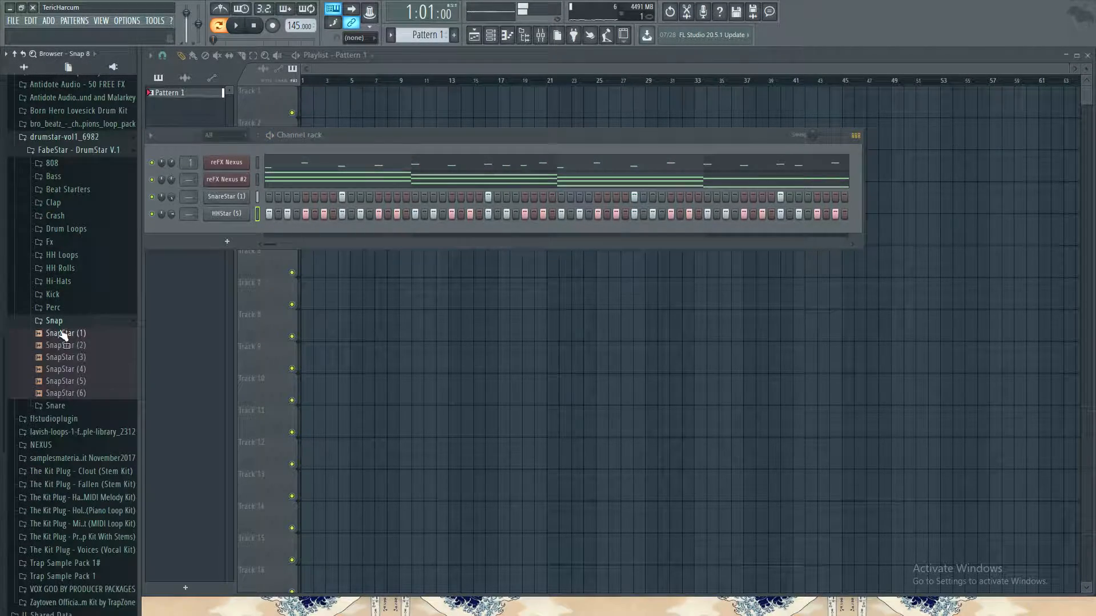
pyautogui.click(69, 346)
pyautogui.click(72, 369)
pyautogui.click(73, 382)
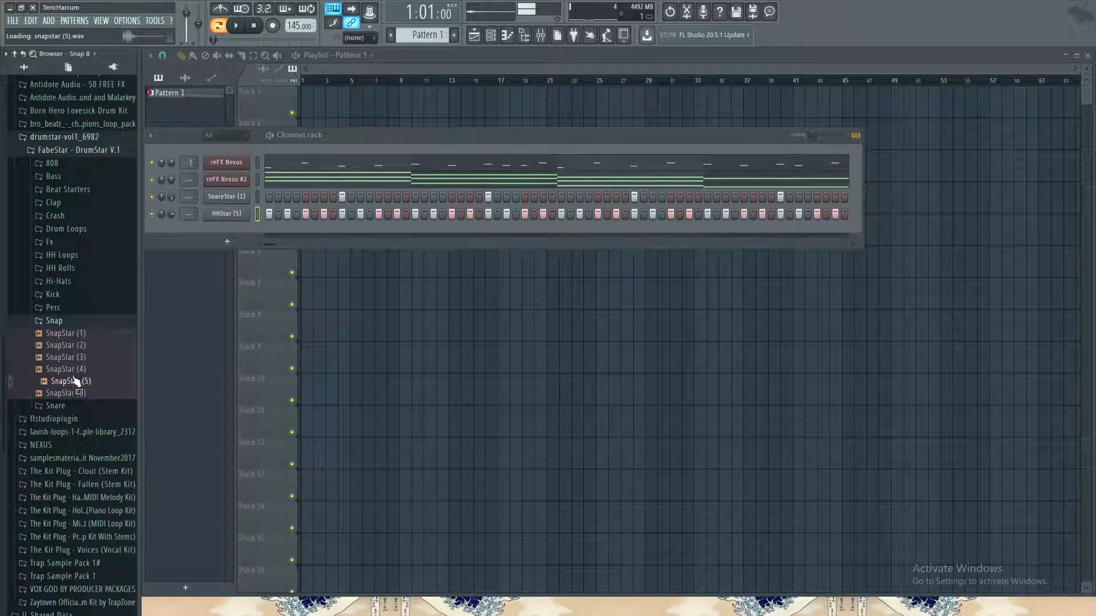
# Step: Open the kit's Perc folder and audition its PercStar samples
pyautogui.click(54, 308)
pyautogui.click(68, 344)
pyautogui.click(70, 356)
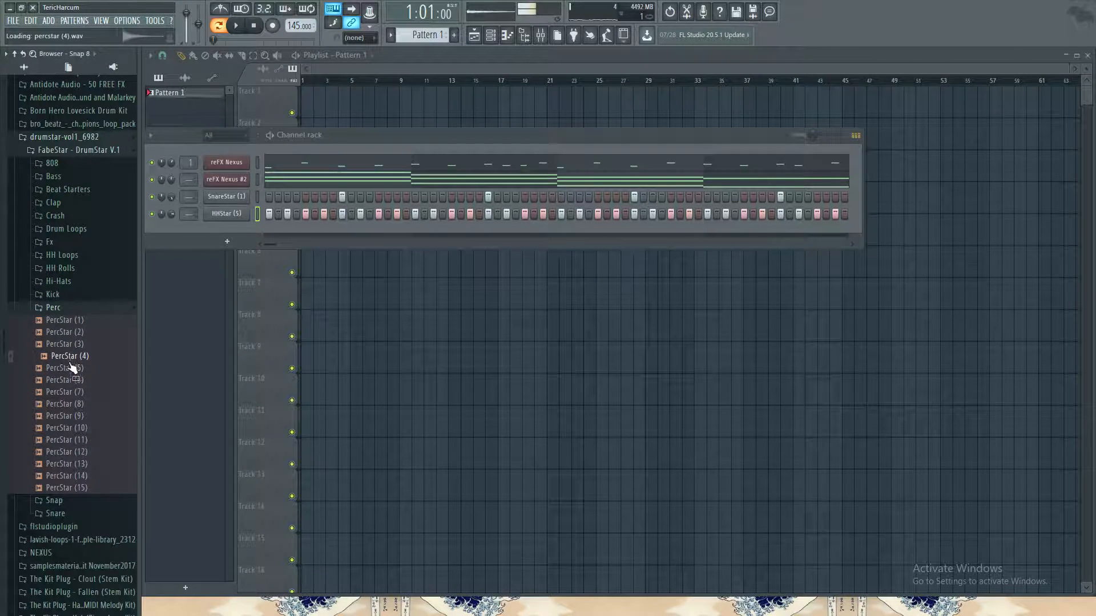
pyautogui.click(72, 404)
pyautogui.click(72, 416)
pyautogui.click(73, 427)
pyautogui.click(68, 454)
pyautogui.click(70, 464)
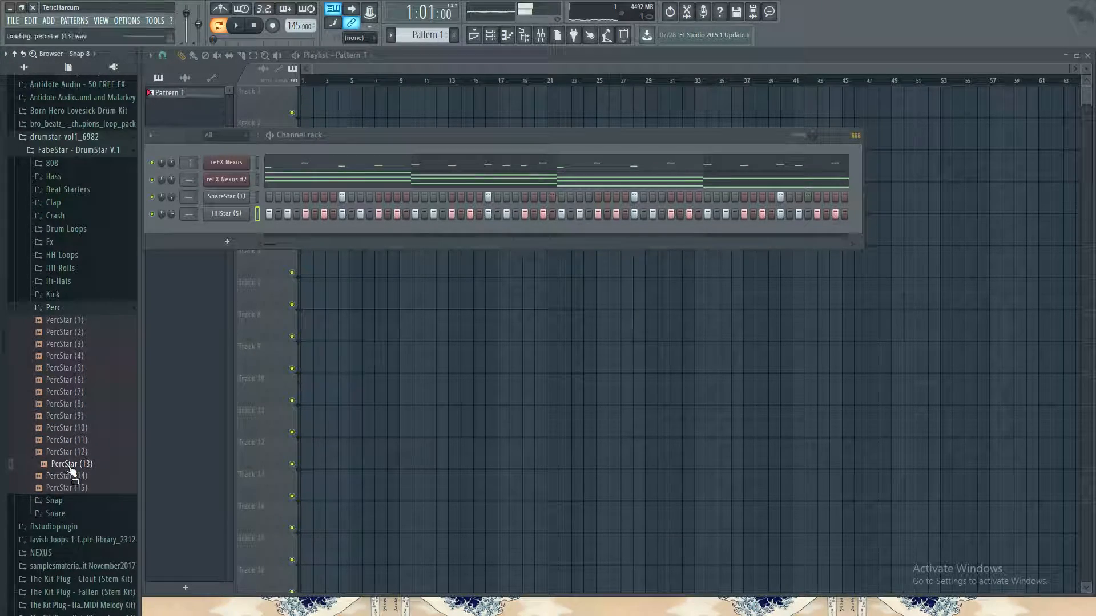
# Step: Close the Perc folder and open the Percussion folder inside Trap Sample Pack 1
pyautogui.click(55, 309)
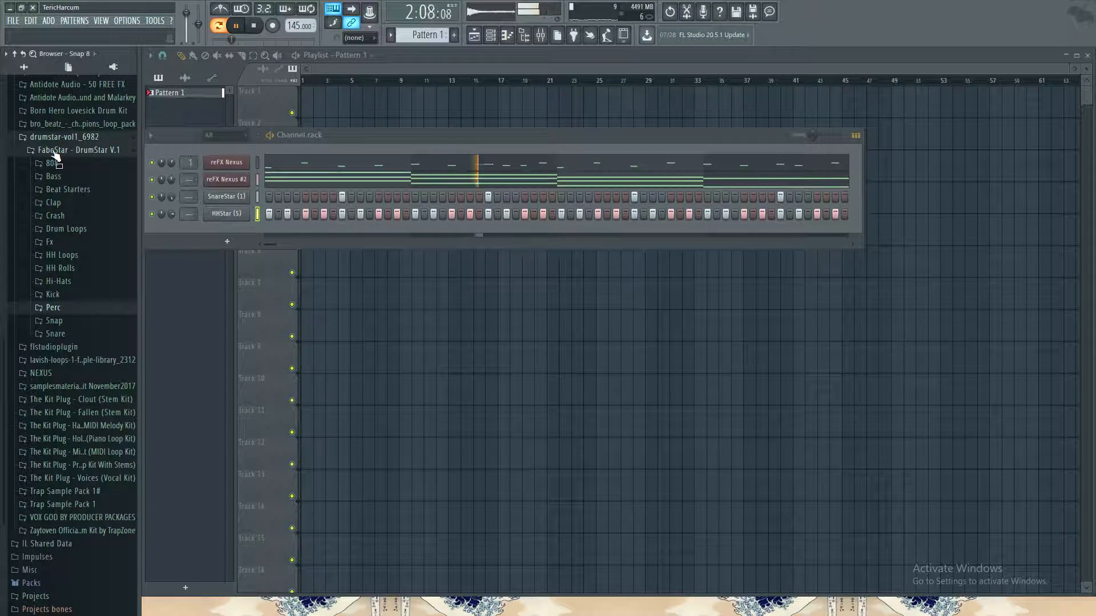
pyautogui.scroll(-2, 79, 342)
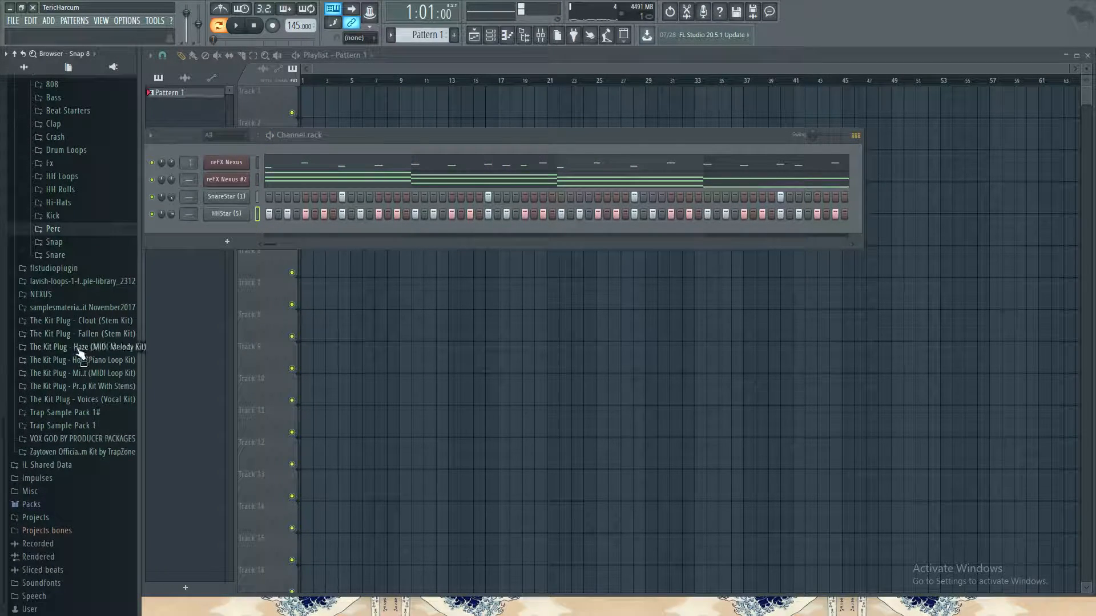
pyautogui.click(66, 427)
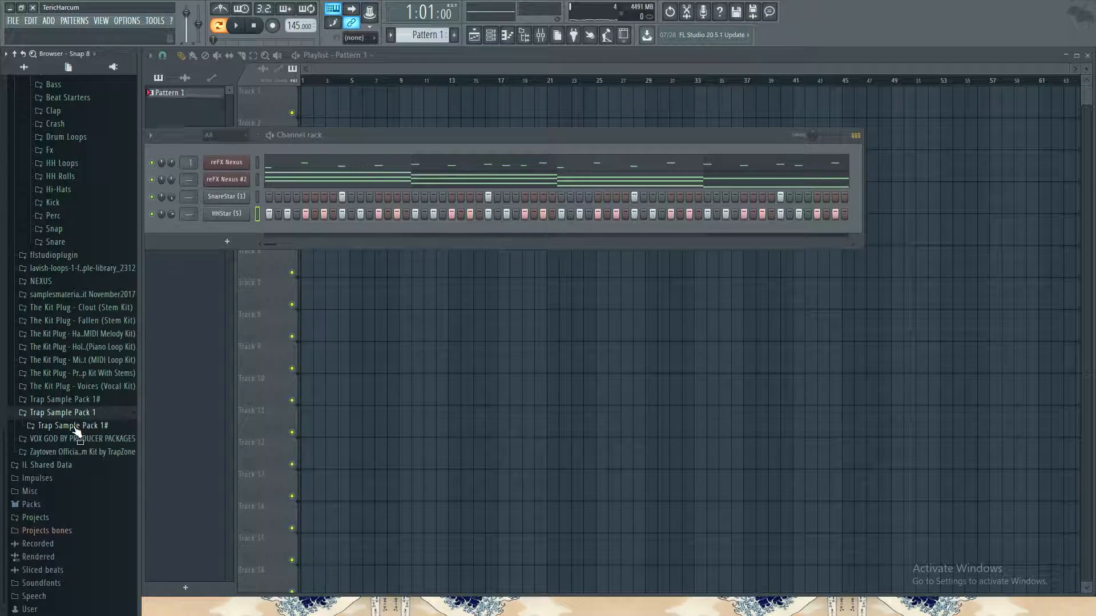
pyautogui.click(75, 426)
pyautogui.click(59, 283)
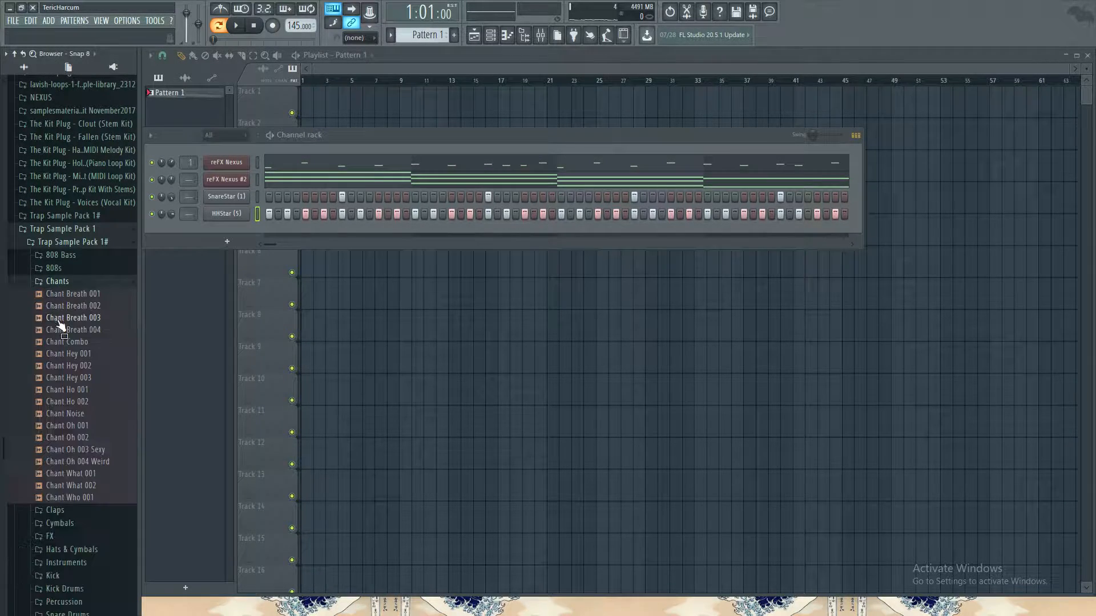
pyautogui.click(58, 284)
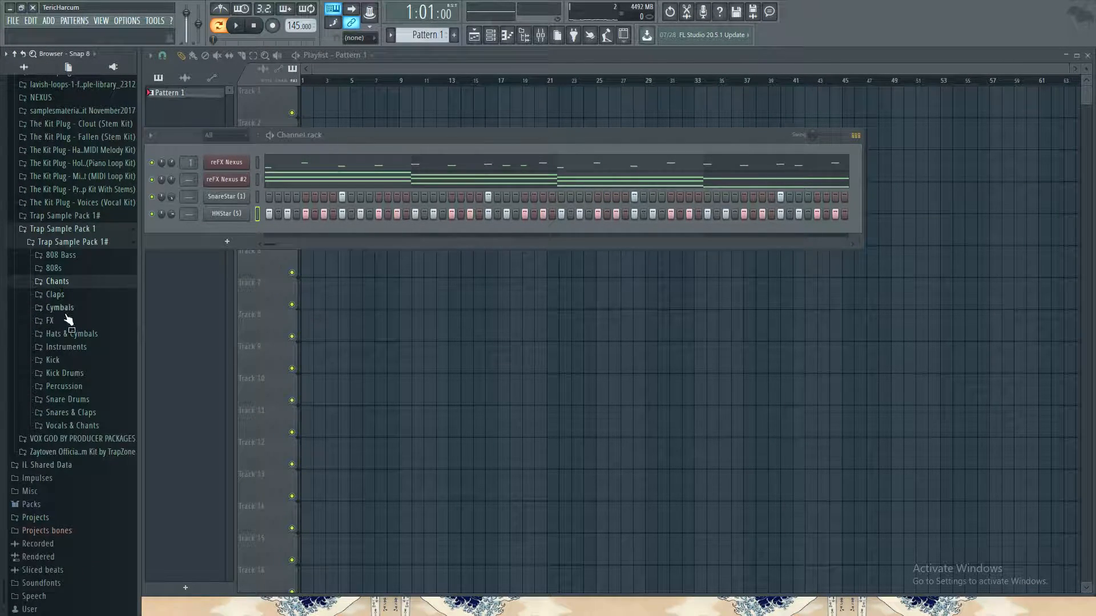
pyautogui.click(62, 321)
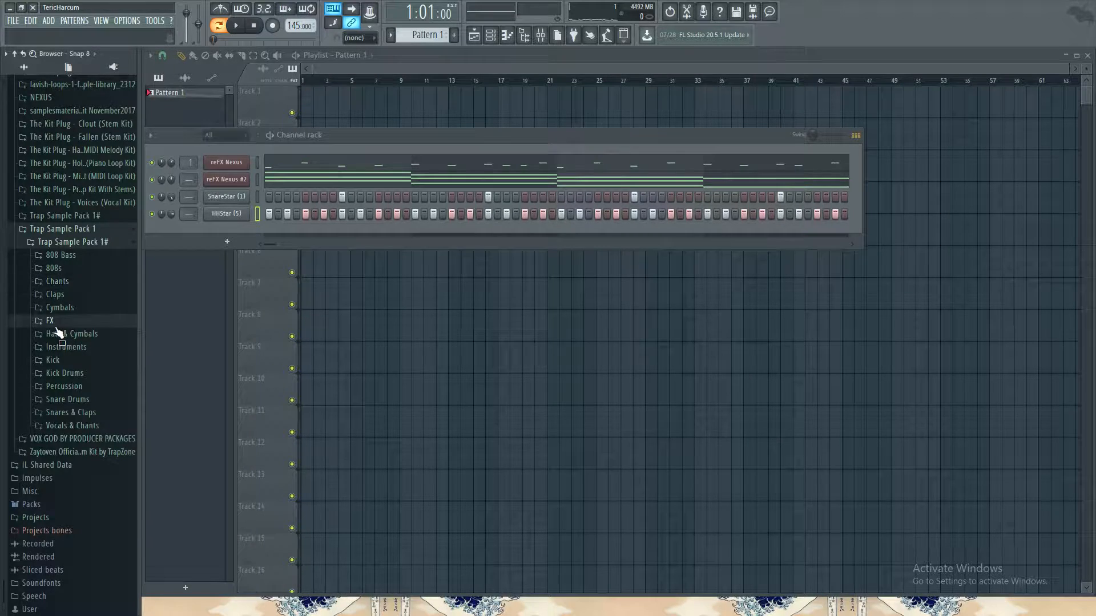
pyautogui.click(61, 321)
pyautogui.click(62, 349)
pyautogui.click(62, 350)
pyautogui.click(62, 387)
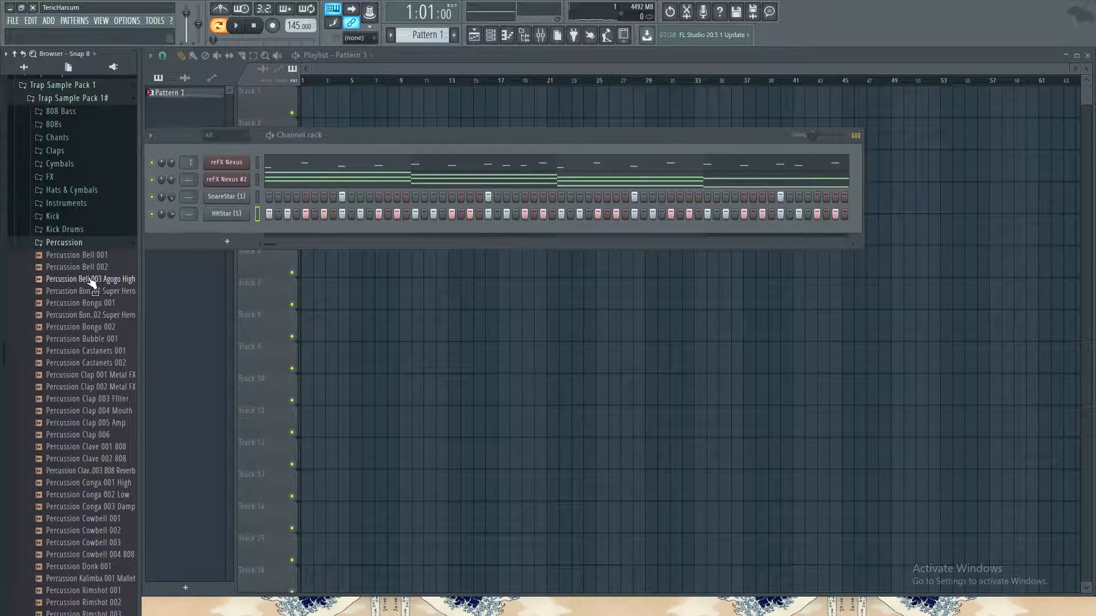
# Step: Audition the Percussion folder's samples, from the agogo bell and bongos through the 808 rimshots
pyautogui.click(82, 280)
pyautogui.click(81, 292)
pyautogui.click(84, 304)
pyautogui.click(85, 316)
pyautogui.click(86, 328)
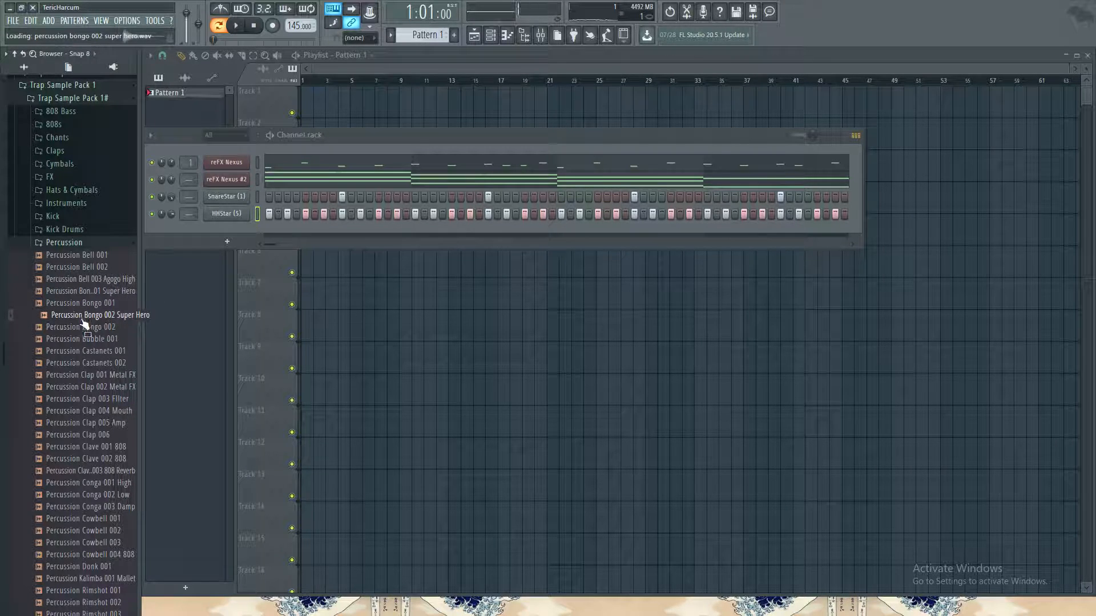
pyautogui.press('Down')
pyautogui.press('Down')
pyautogui.press('Down')
pyautogui.press('Down')
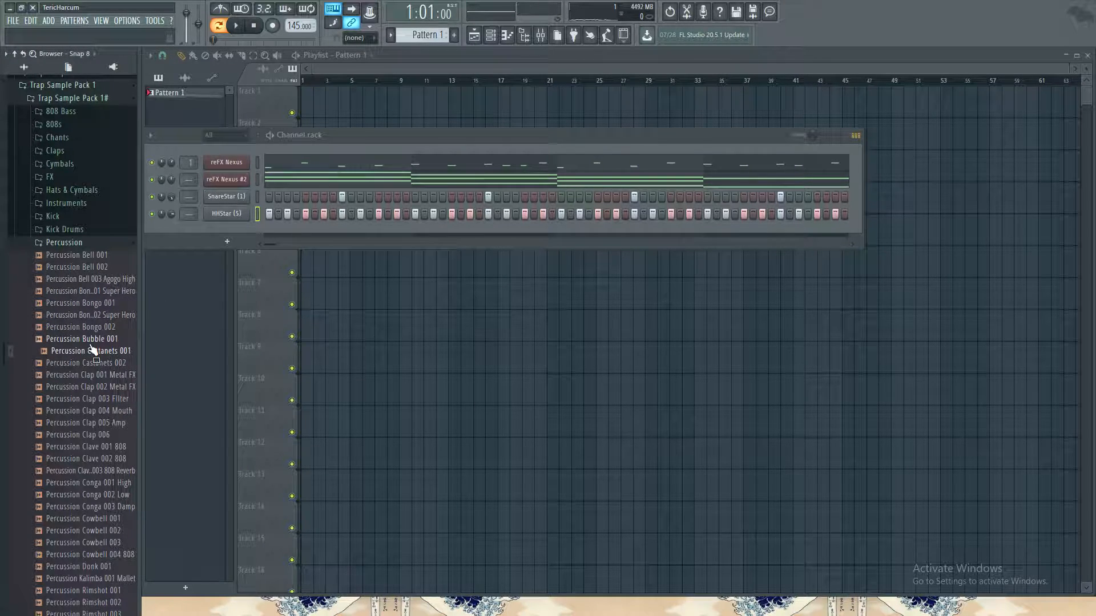
pyautogui.press('Down')
pyautogui.press('Down')
pyautogui.press('Down')
pyautogui.press('Down')
pyautogui.press('Down')
pyautogui.press('Down')
pyautogui.press('Down')
pyautogui.press('Down')
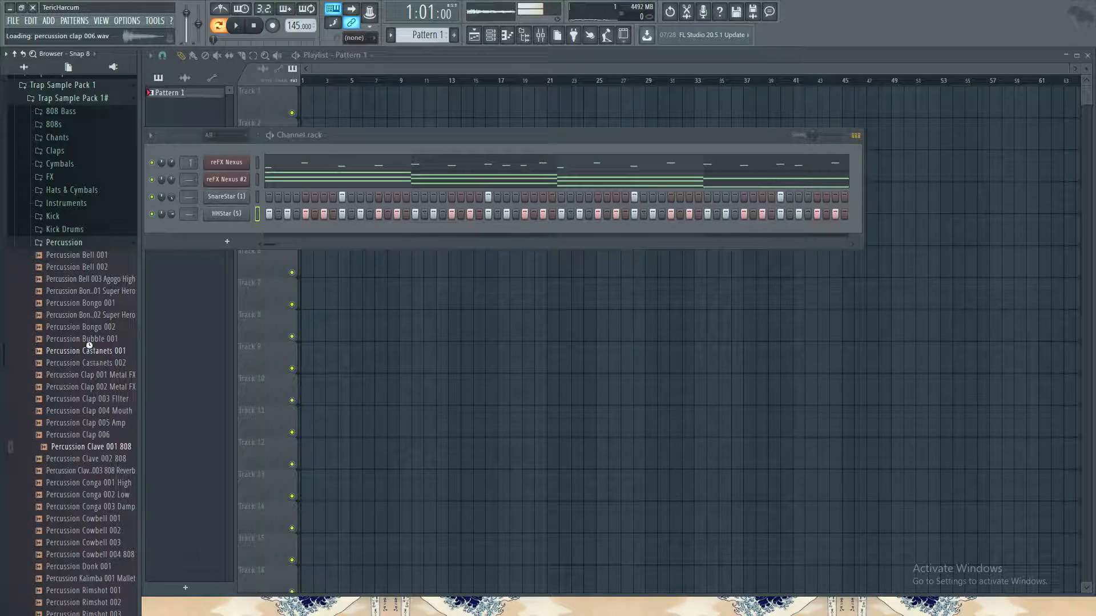
pyautogui.press('Down')
pyautogui.press('Down')
pyautogui.press('Down')
pyautogui.press('Down')
pyautogui.press('Down')
pyautogui.press('Down')
pyautogui.press('Down')
pyautogui.press('Down')
pyautogui.press('Down')
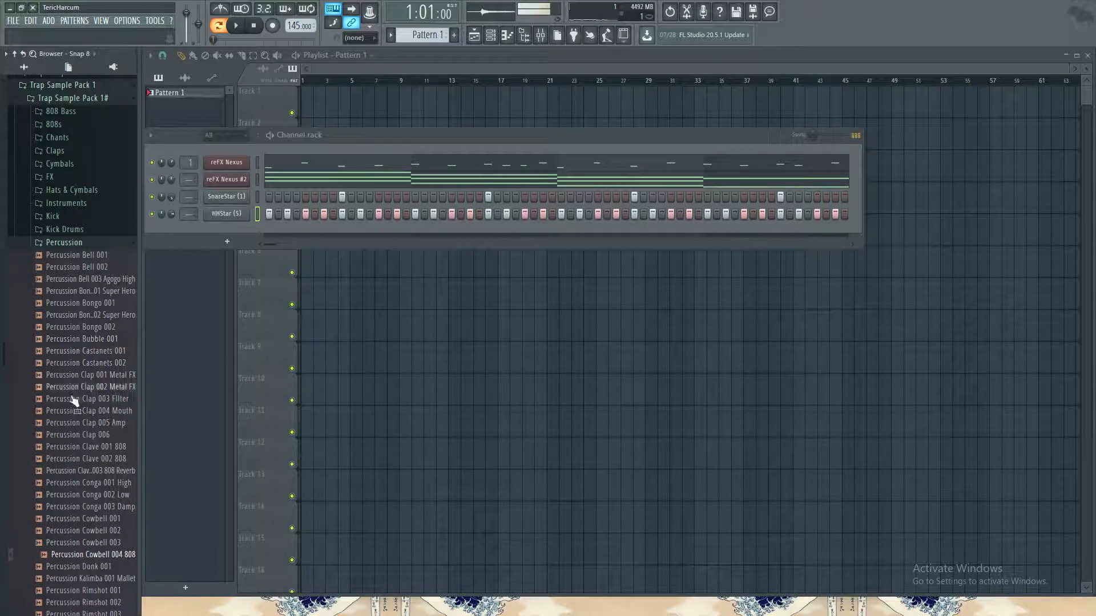
pyautogui.press('Down')
pyautogui.press('Down')
pyautogui.press('Down')
pyautogui.press('Down')
pyautogui.press('Down')
pyautogui.press('Down')
pyautogui.press('Down')
pyautogui.press('Down')
pyautogui.press('Down')
pyautogui.press('Down')
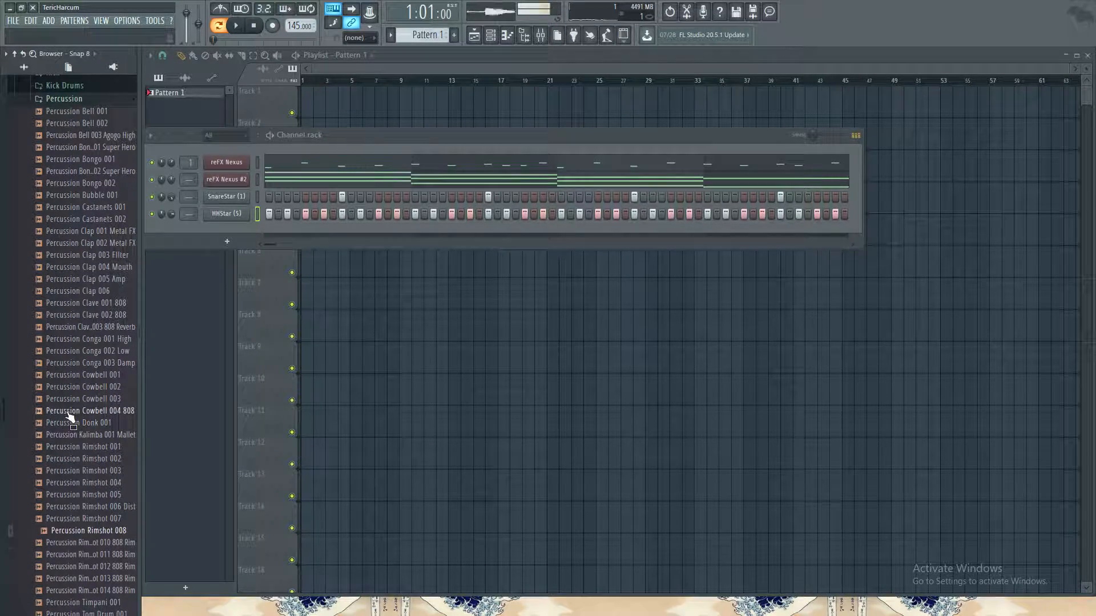
pyautogui.press('Down')
pyautogui.press('Down')
pyautogui.press('Down')
pyautogui.press('Up')
pyautogui.press('Up')
pyautogui.press('Up')
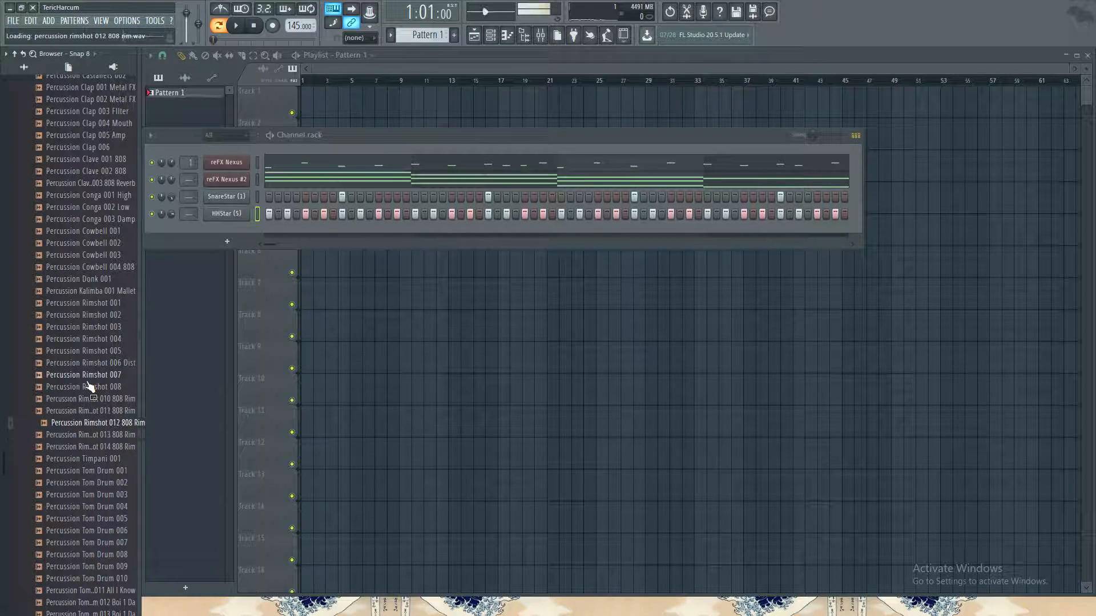
pyautogui.press('Down')
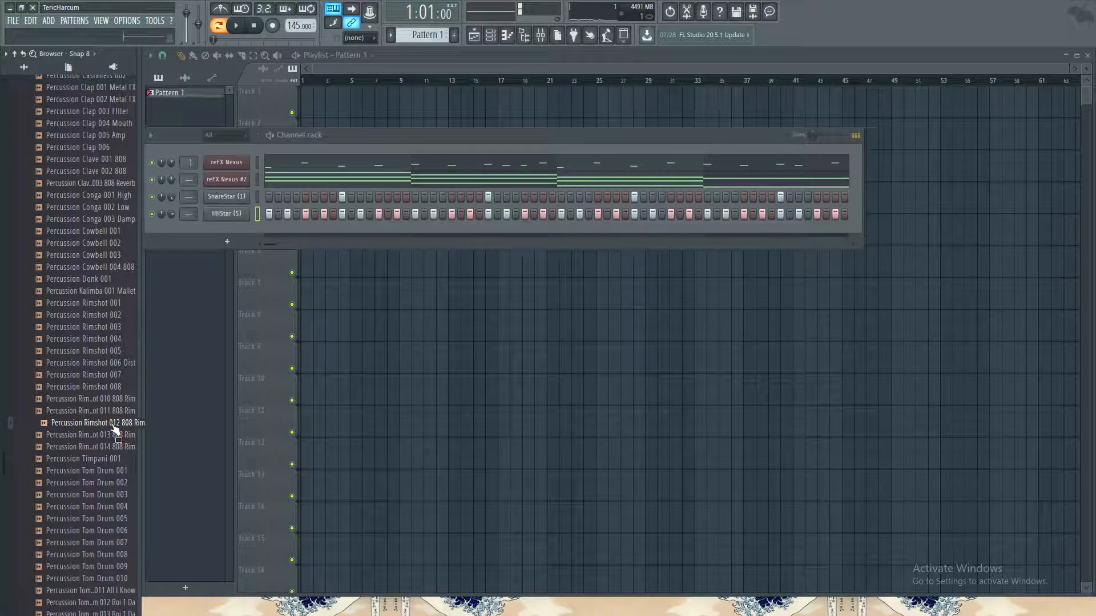
# Step: Add Percussion Rimshot 012 808 Rim to the channel rack as a new channel and play the pattern
pyautogui.moveTo(234, 296); pyautogui.dragTo(241, 232)
pyautogui.press('space')
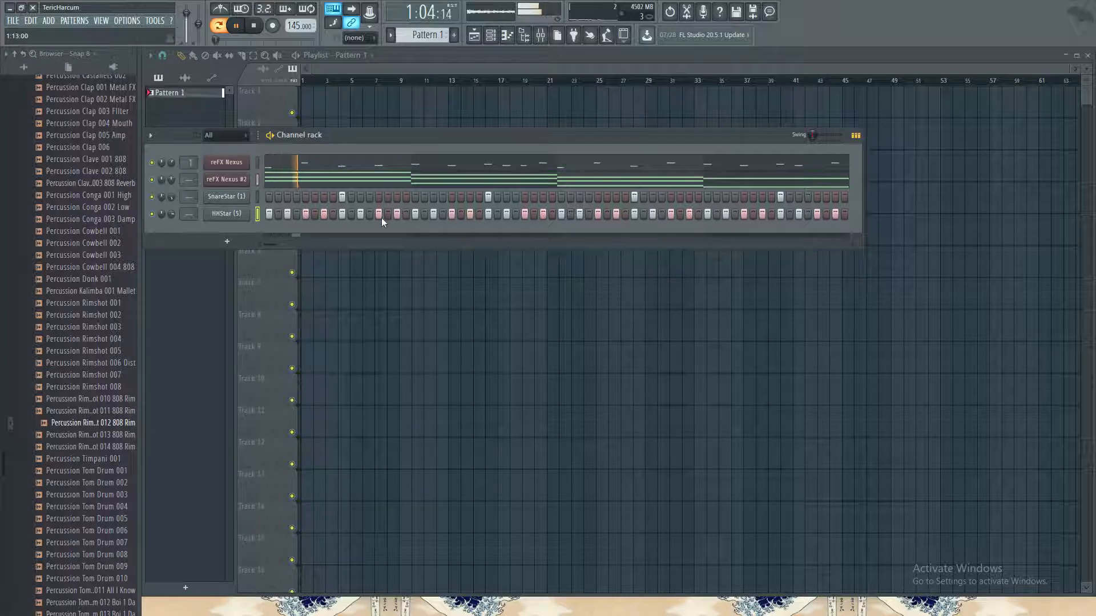
pyautogui.moveTo(112, 429); pyautogui.dragTo(224, 231)
pyautogui.press('space')
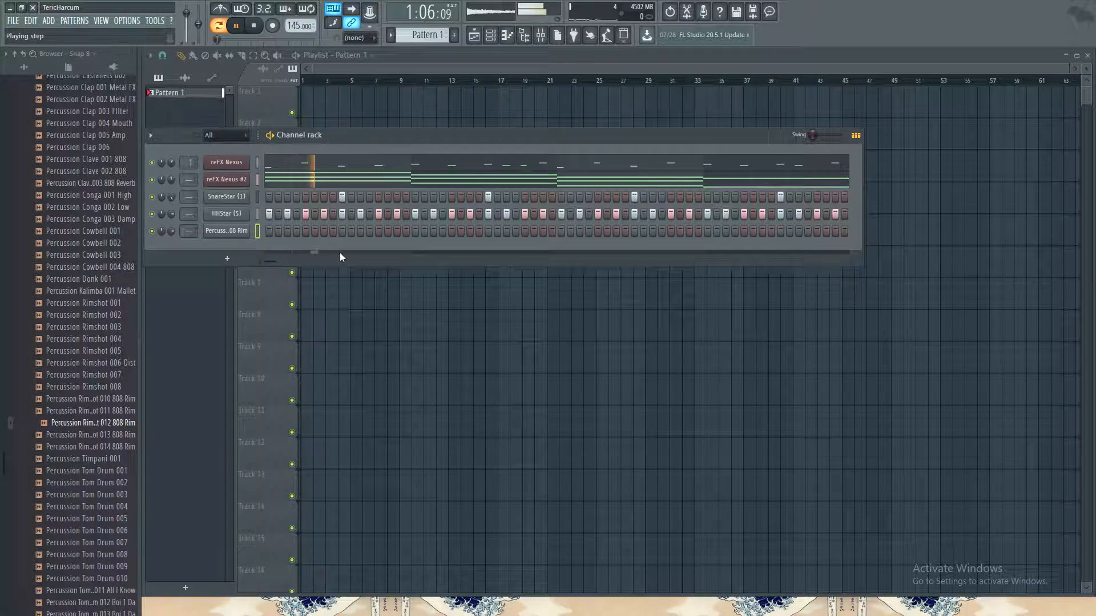
# Step: Place rimshot hits on steps 19, 47 and 51 of the pattern, and close the Percussion folder
pyautogui.click(433, 231)
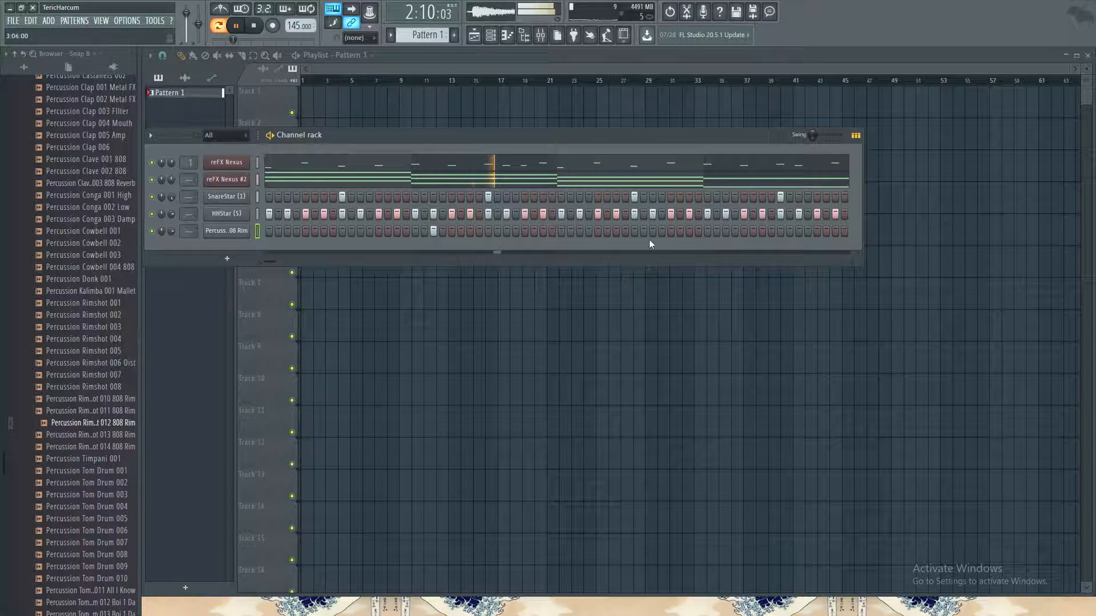
pyautogui.click(724, 231)
pyautogui.press('space')
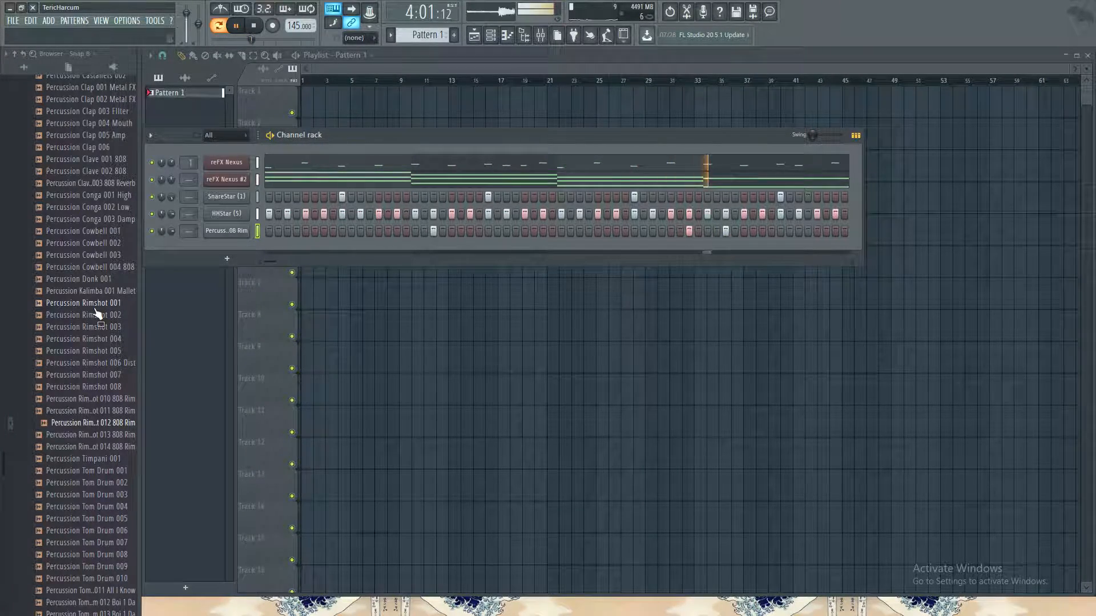
pyautogui.press('space')
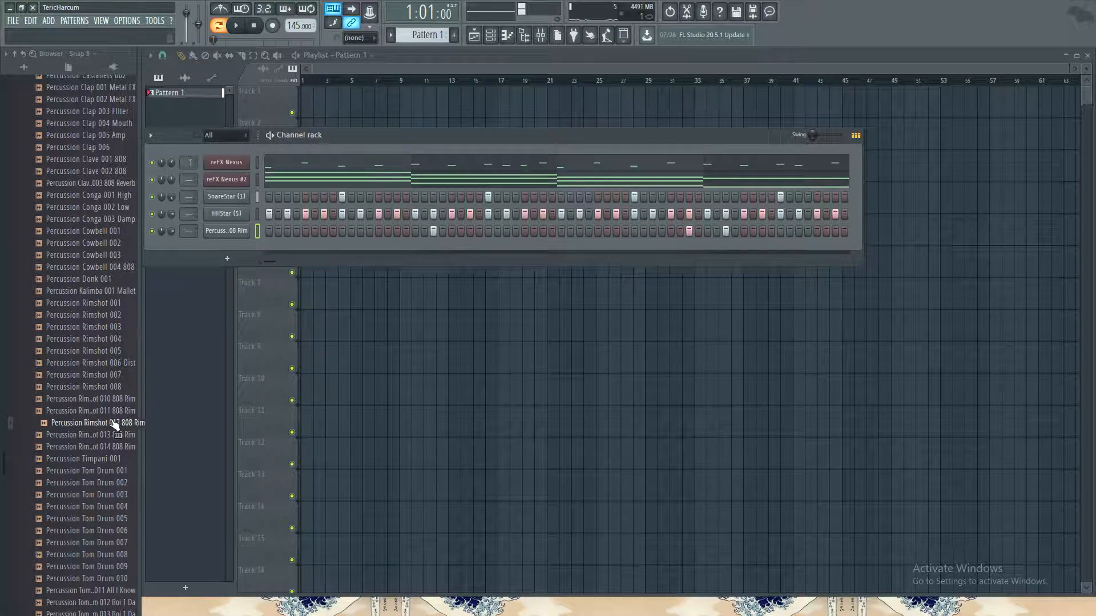
pyautogui.click(61, 529)
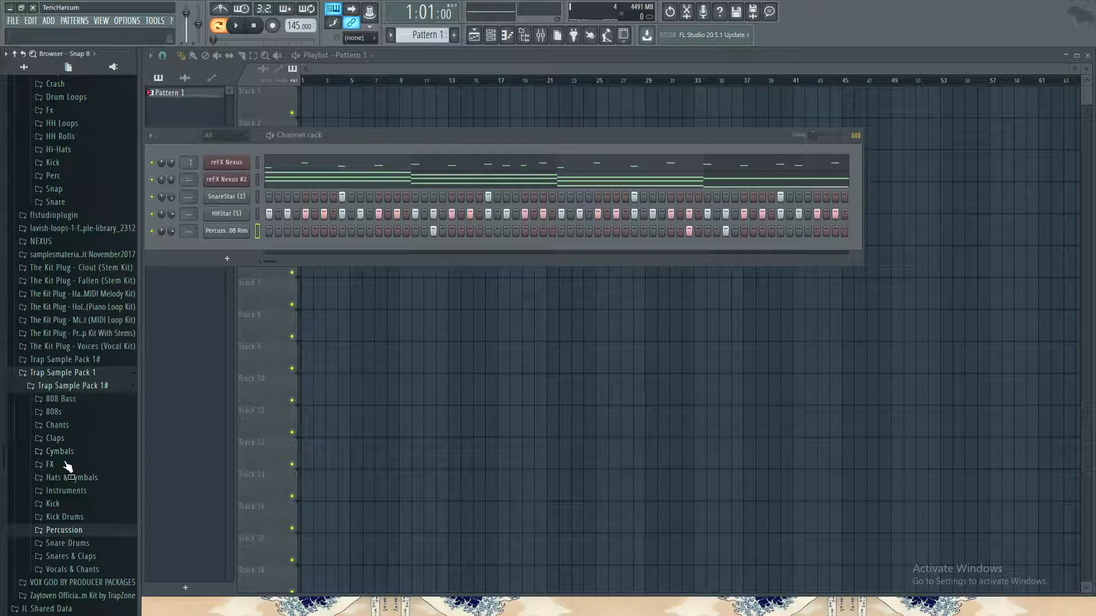
# Step: Open the Snare Drums folder in Trap Sample Pack 1 and audition its samples up to Snare Drum 003 808
pyautogui.click(67, 543)
pyautogui.scroll(-8, 77, 513)
pyautogui.scroll(3, 85, 308)
pyautogui.click(79, 280)
pyautogui.press('Up')
pyautogui.click(82, 292)
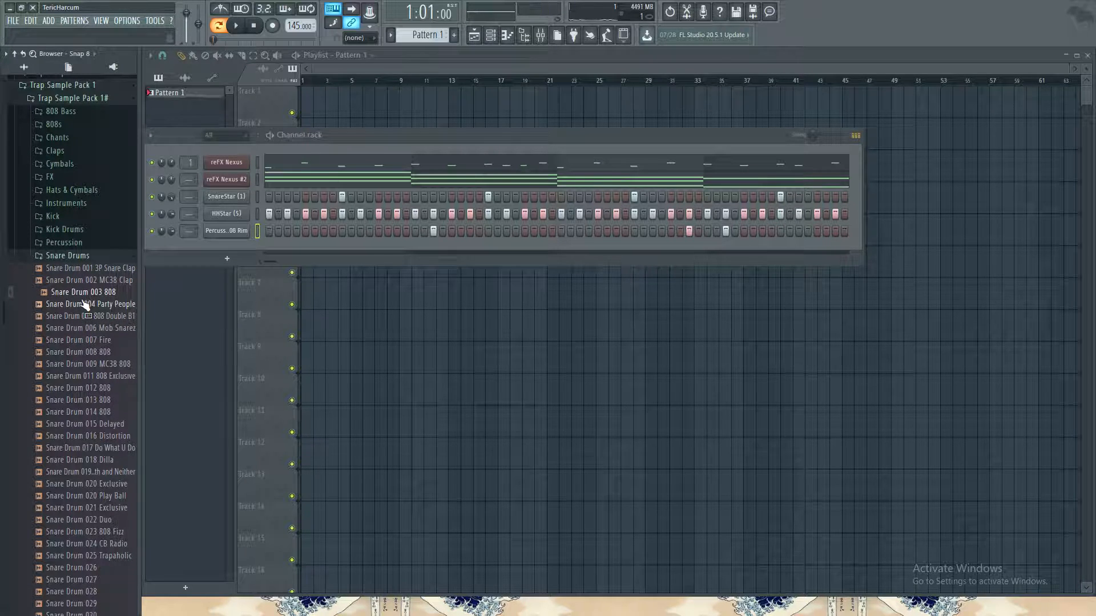
# Step: Replace the rimshot channel's sample with Snare Drum 003 808, play the pattern, and close the Snare Drums folder
pyautogui.moveTo(230, 235); pyautogui.dragTo(228, 232)
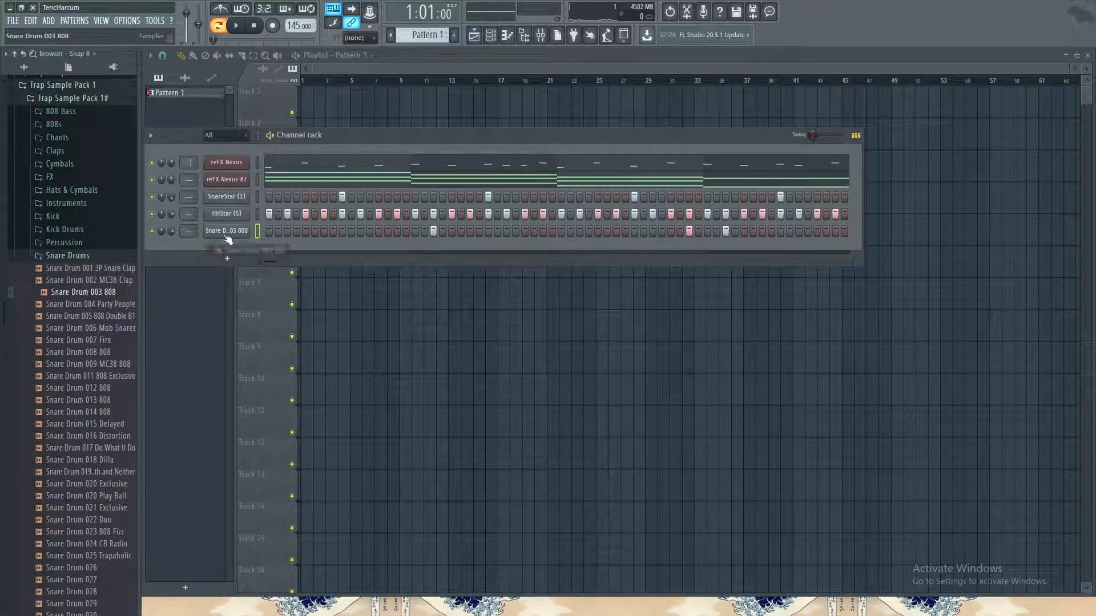
pyautogui.press('space')
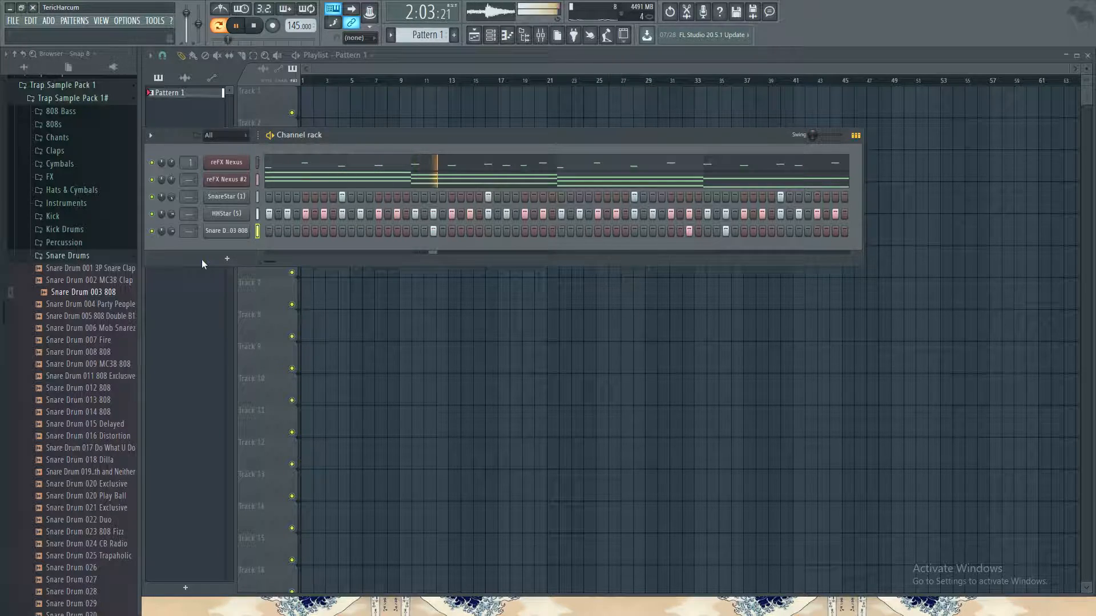
pyautogui.click(90, 257)
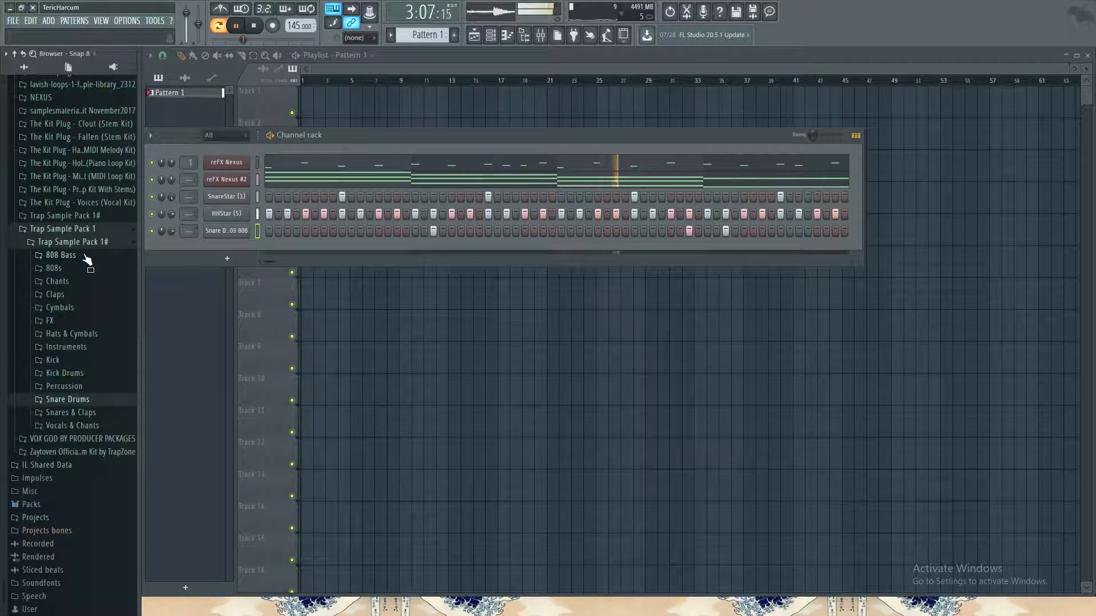
# Step: Repeat the Snare Drum 003 808 hits in the pattern's second half, on steps 83, 111 and 115
pyautogui.moveTo(268, 262); pyautogui.dragTo(548, 263)
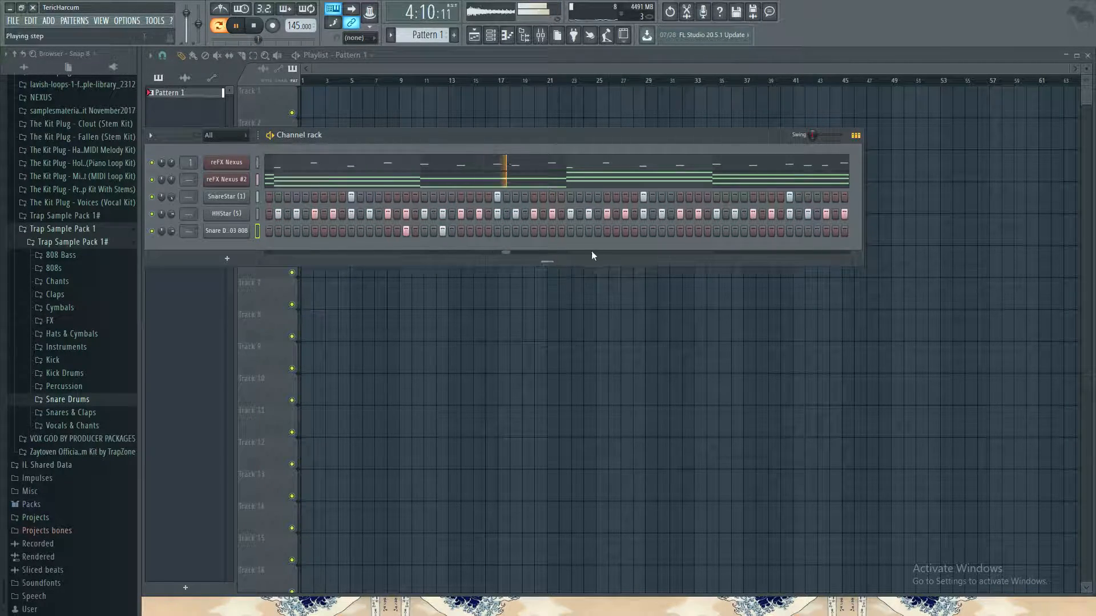
pyautogui.click(733, 232)
pyautogui.moveTo(549, 260); pyautogui.dragTo(784, 246)
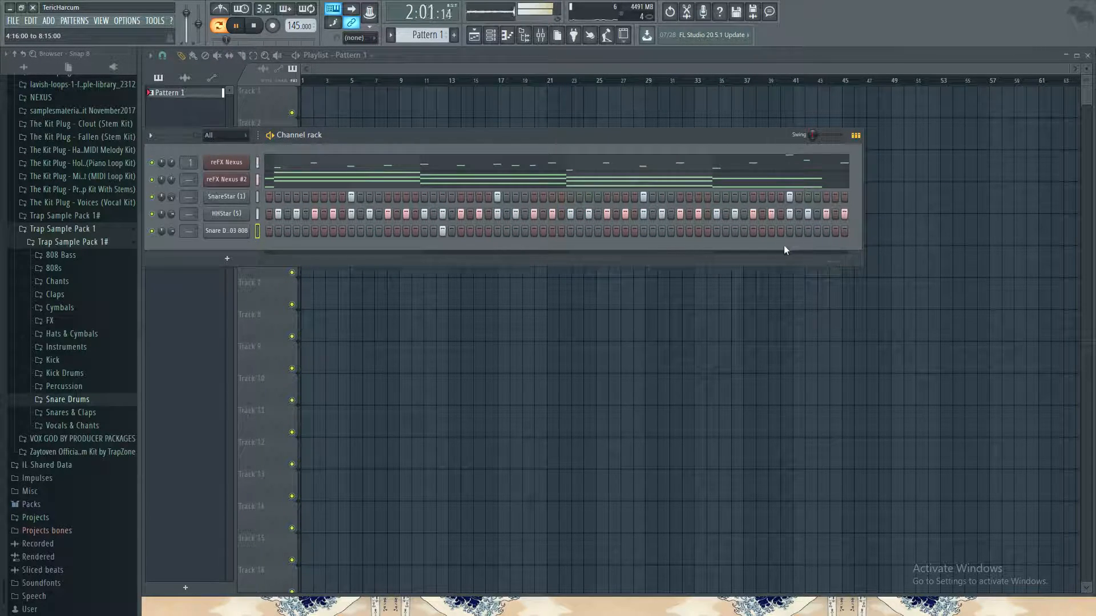
pyautogui.click(735, 232)
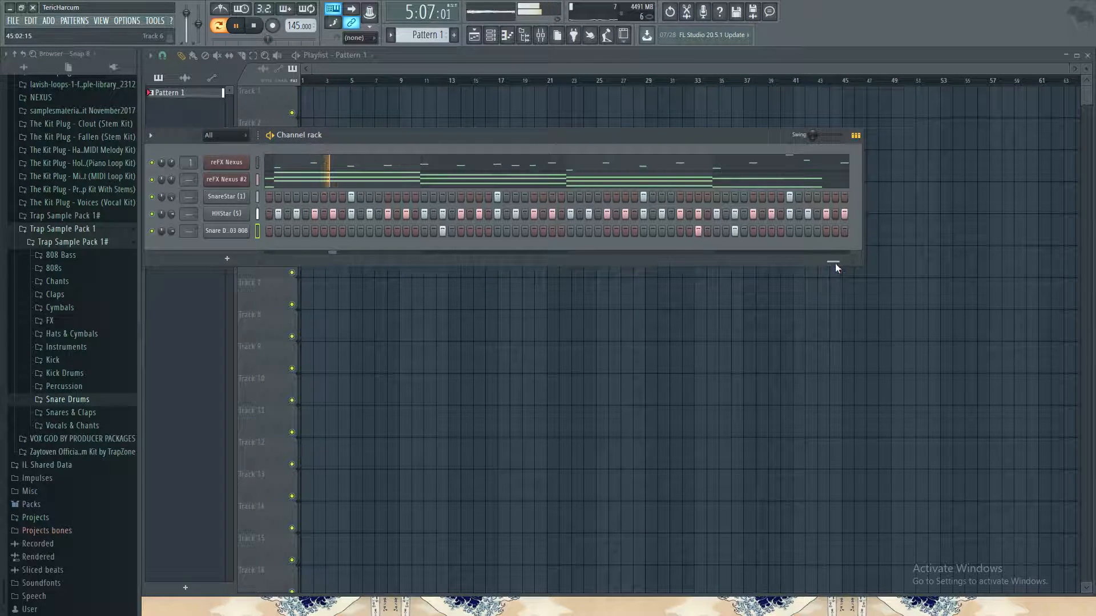
# Step: End the Snare Drum 003 808 row with hits on steps 127 and 128, checking playback around bar 8
pyautogui.hscroll(2, 836, 262)
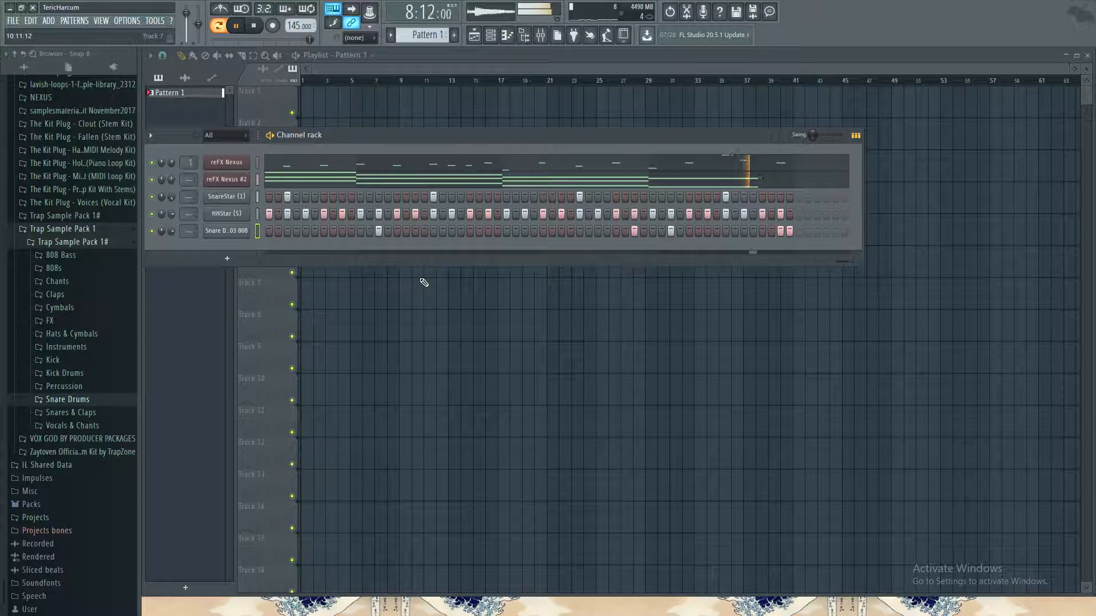
pyautogui.press('space')
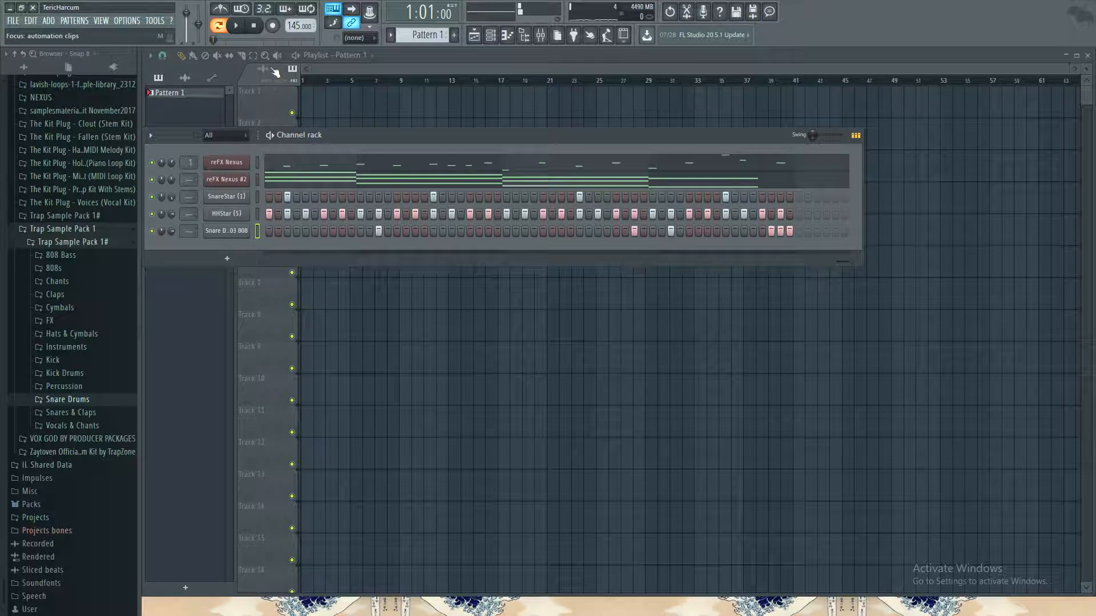
pyautogui.moveTo(214, 39); pyautogui.dragTo(313, 39)
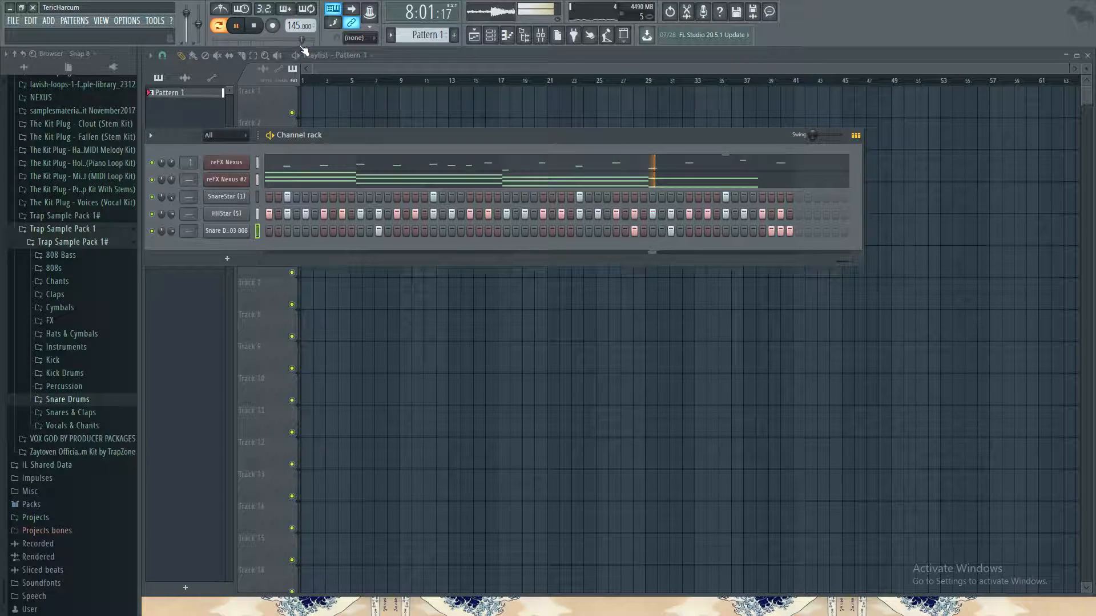
pyautogui.press('space')
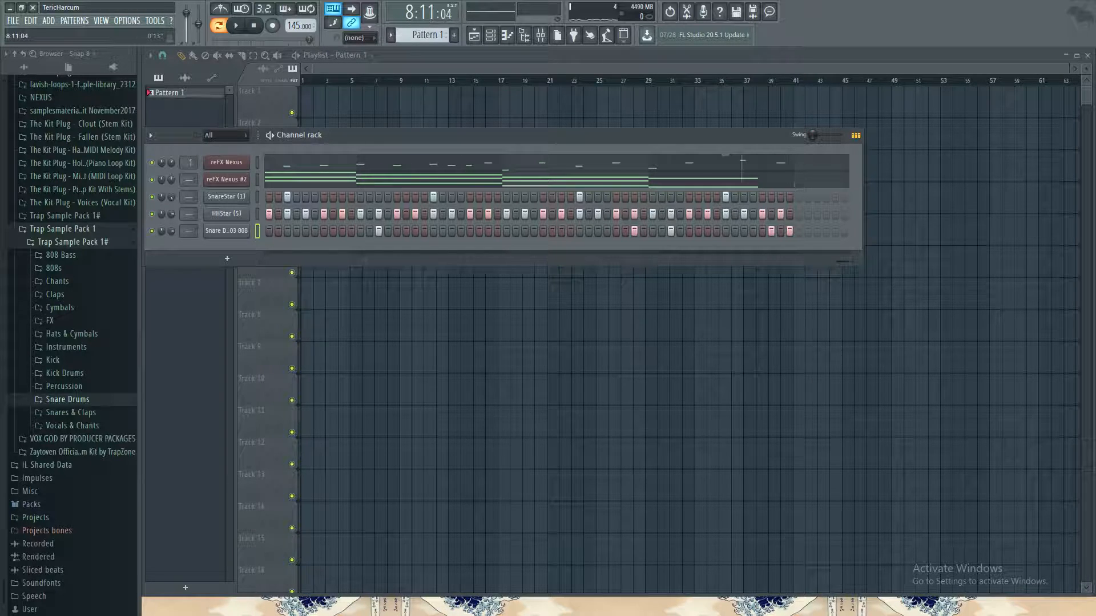
pyautogui.press('space')
pyautogui.rightClick(771, 231)
pyautogui.click(780, 230)
pyautogui.press('space')
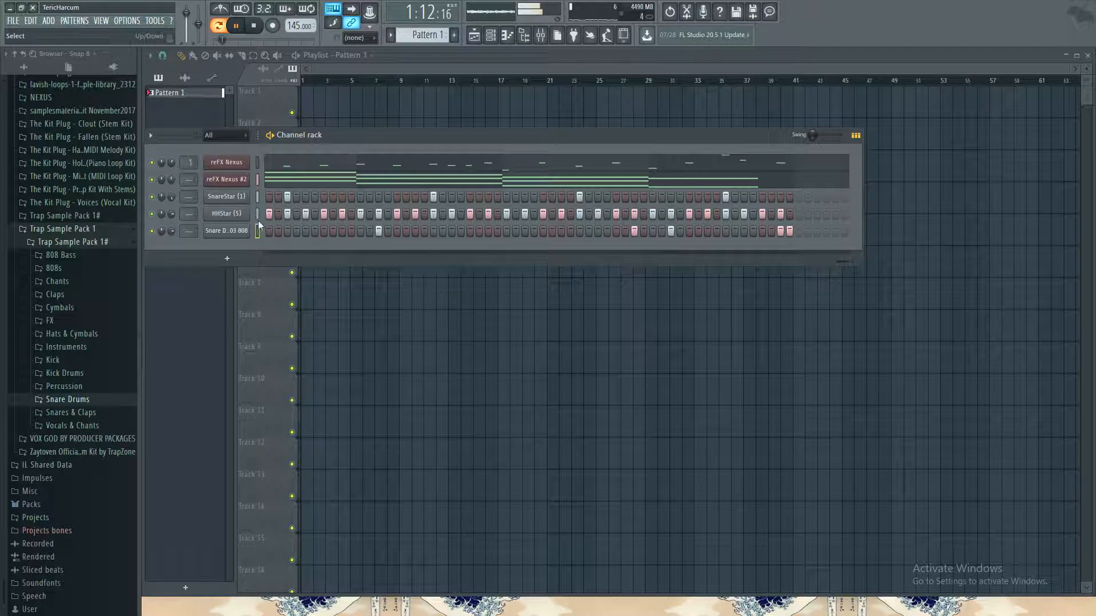
# Step: Open the 808 Bass folder and audition its samples through 808 Bass Lex while the pattern plays
pyautogui.moveTo(844, 260); pyautogui.dragTo(653, 271)
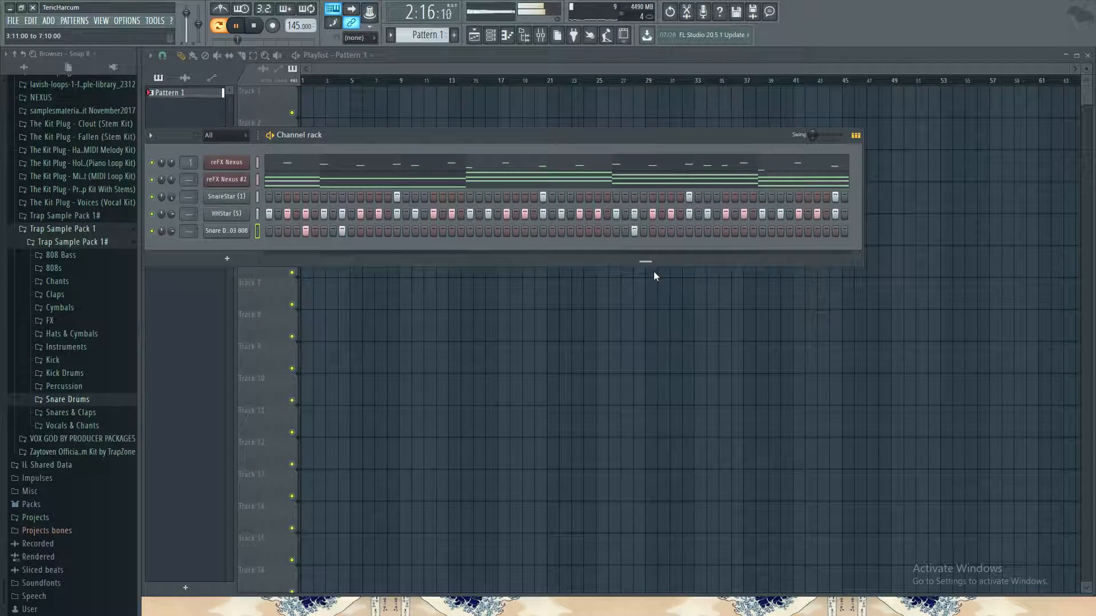
pyautogui.moveTo(842, 262); pyautogui.dragTo(226, 254)
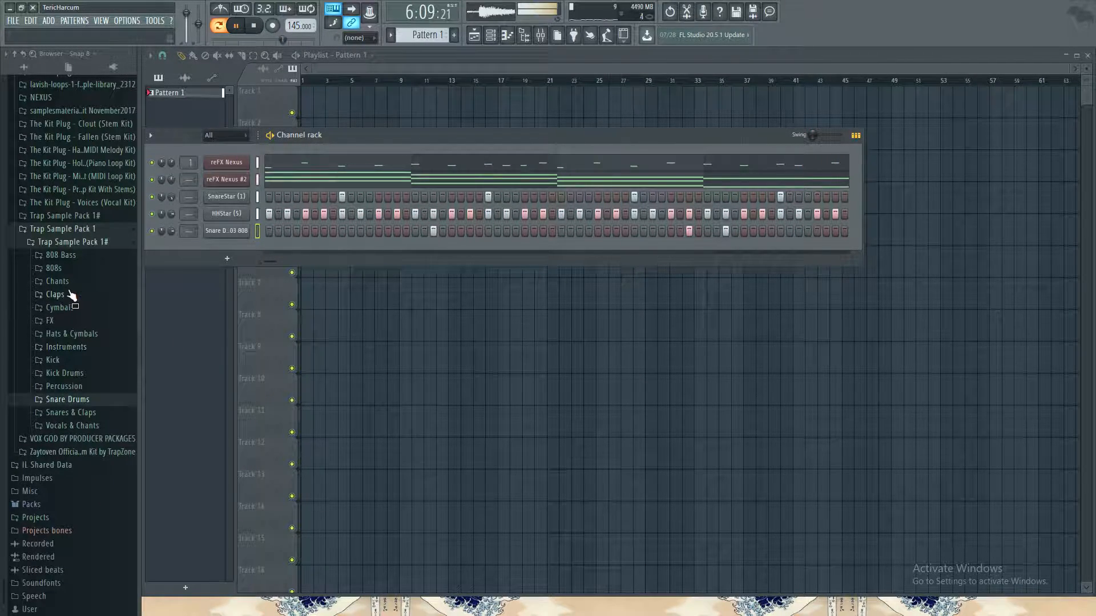
pyautogui.click(60, 258)
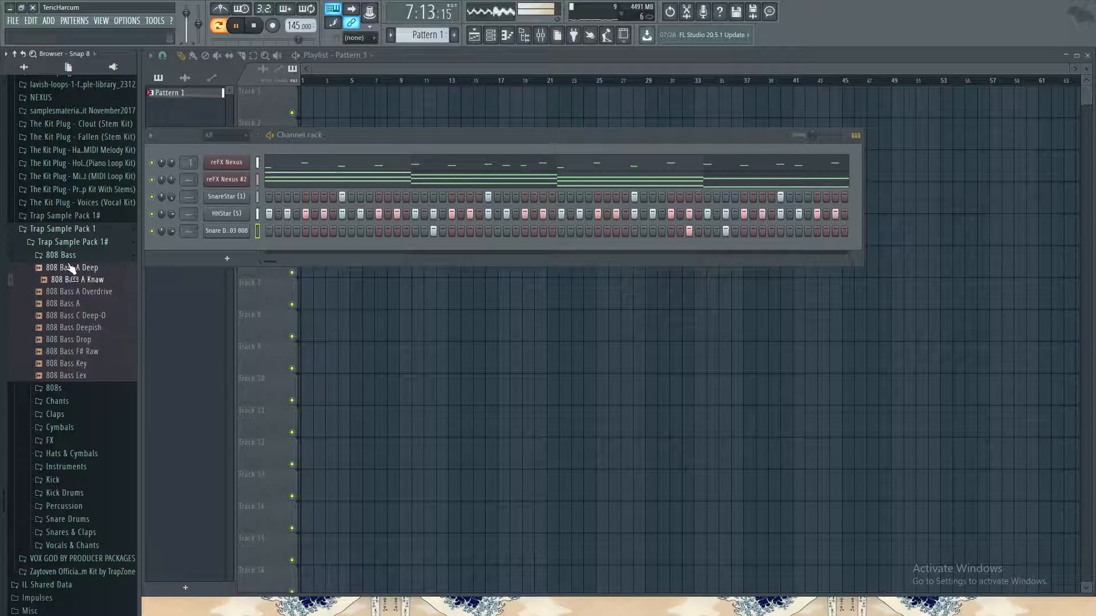
pyautogui.click(80, 291)
pyautogui.click(85, 316)
pyautogui.click(86, 327)
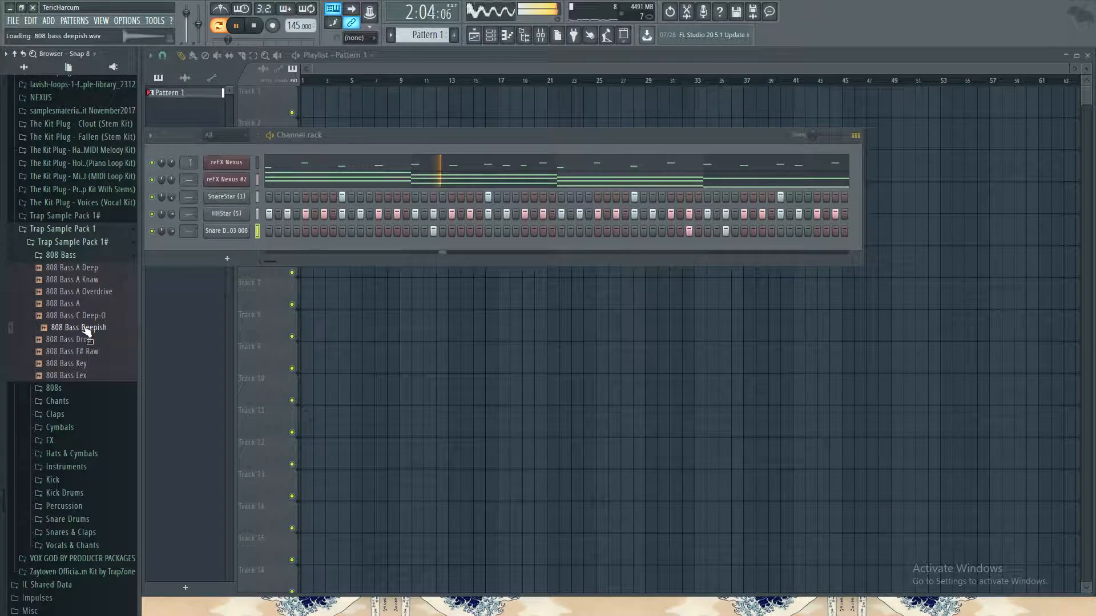
pyautogui.click(85, 340)
pyautogui.click(85, 352)
pyautogui.click(85, 364)
pyautogui.click(85, 375)
pyautogui.press('space')
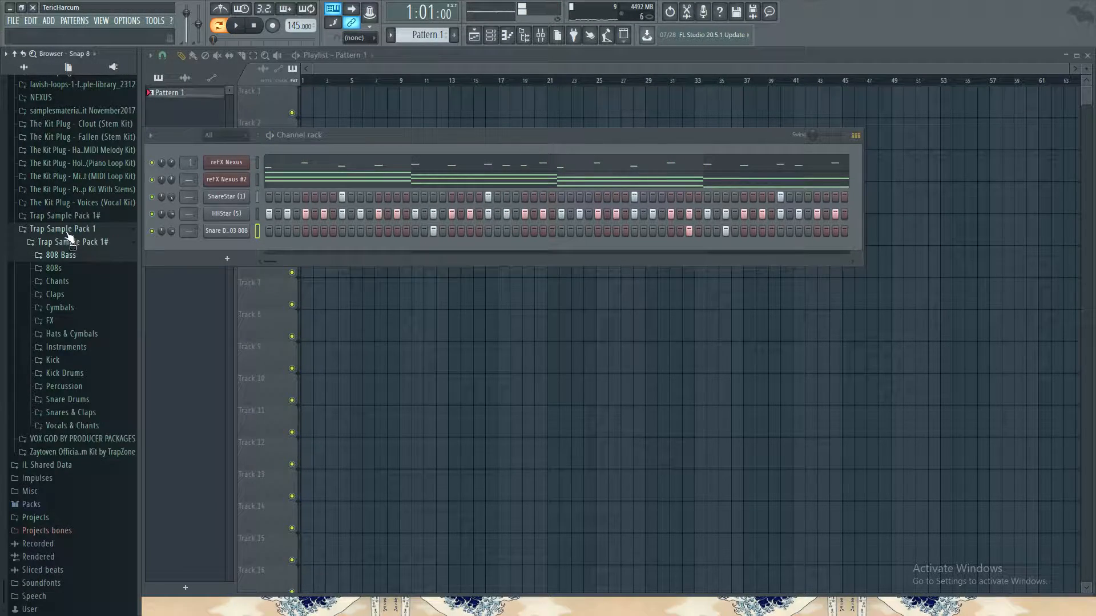
# Step: Collapse the Trap Sample Pack 1 and drumstar-vol1_6982 folders, look over the sound packs, and play the pattern
pyautogui.scroll(12, 85, 354)
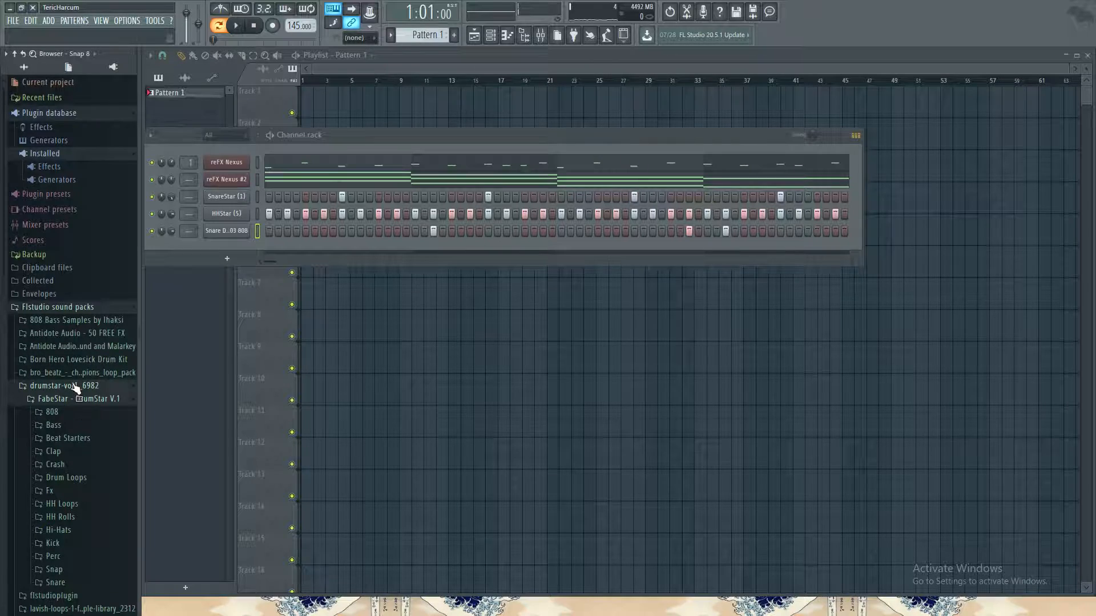
pyautogui.click(75, 387)
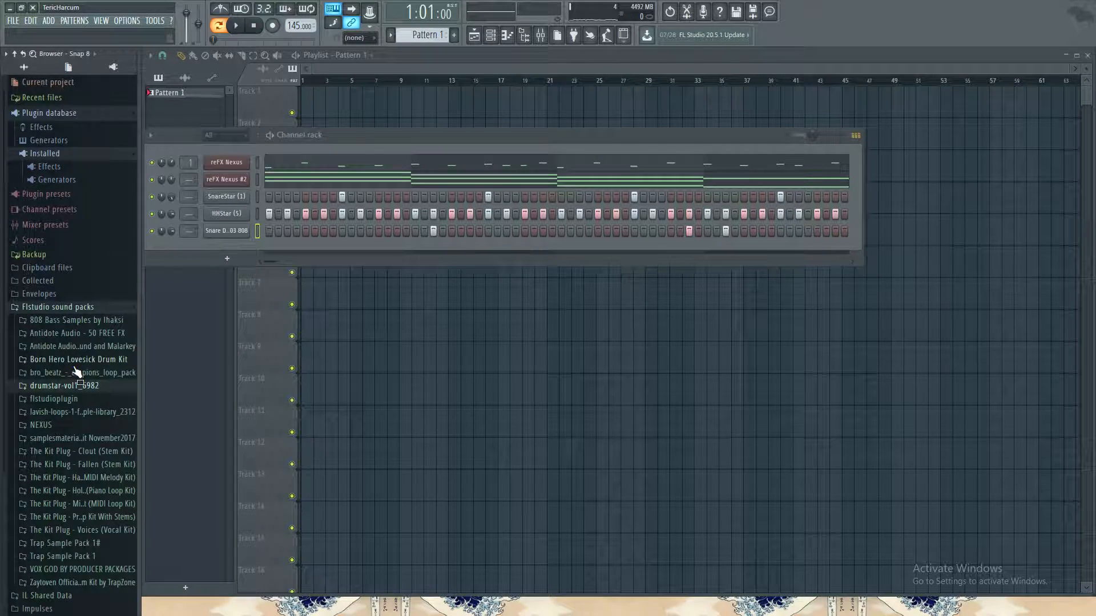
pyautogui.scroll(-4, 82, 271)
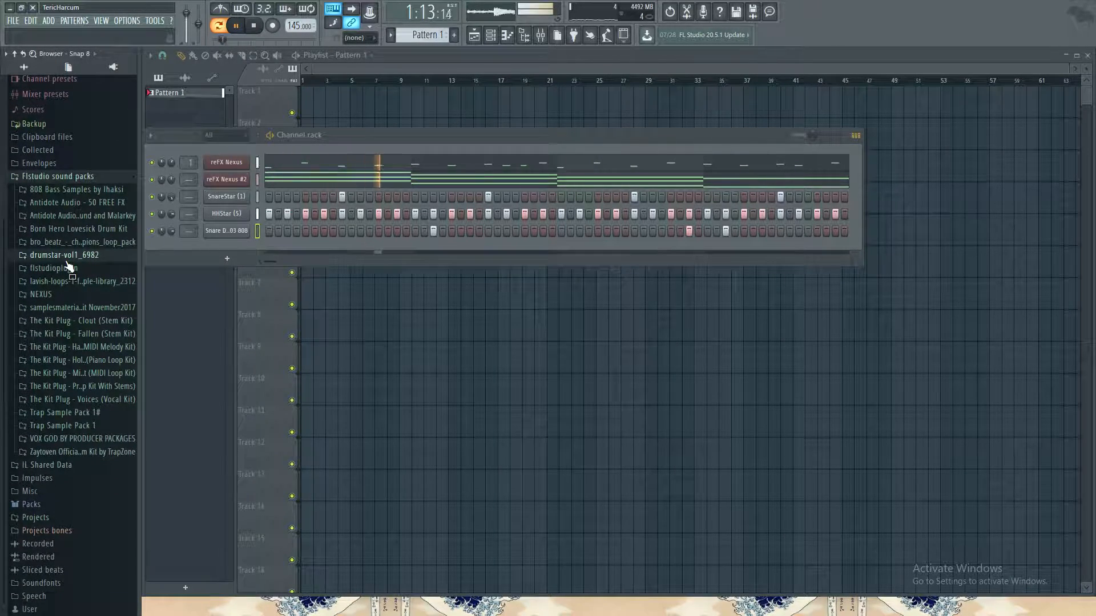
pyautogui.scroll(4, 68, 265)
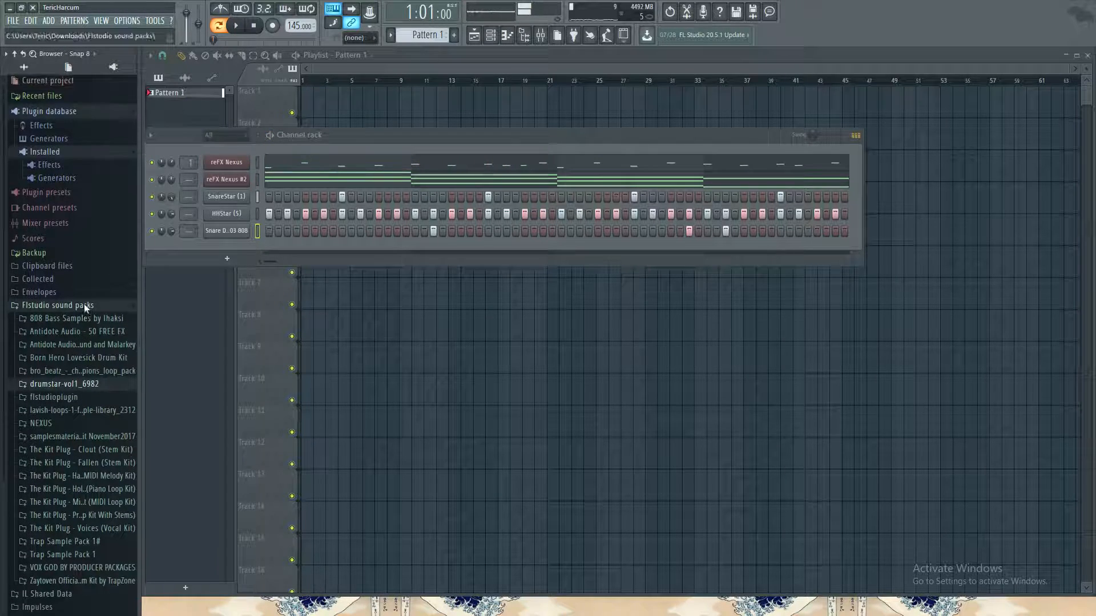
pyautogui.press('space')
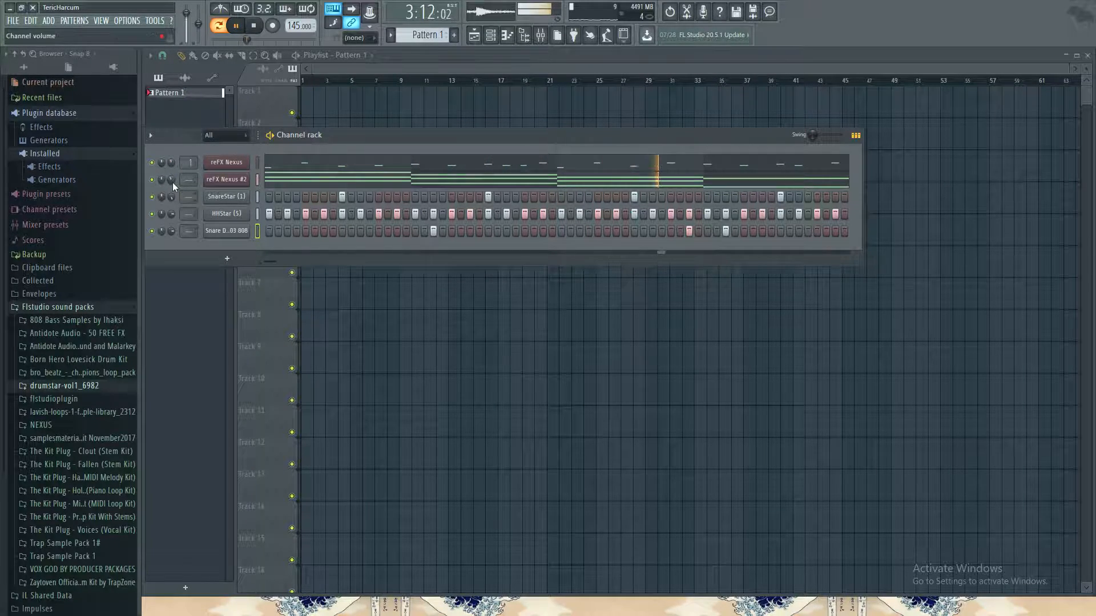
pyautogui.press('space')
# Step: Open the flute melody's Nexus instrument and create a new preset search for "bell"
pyautogui.click(230, 163)
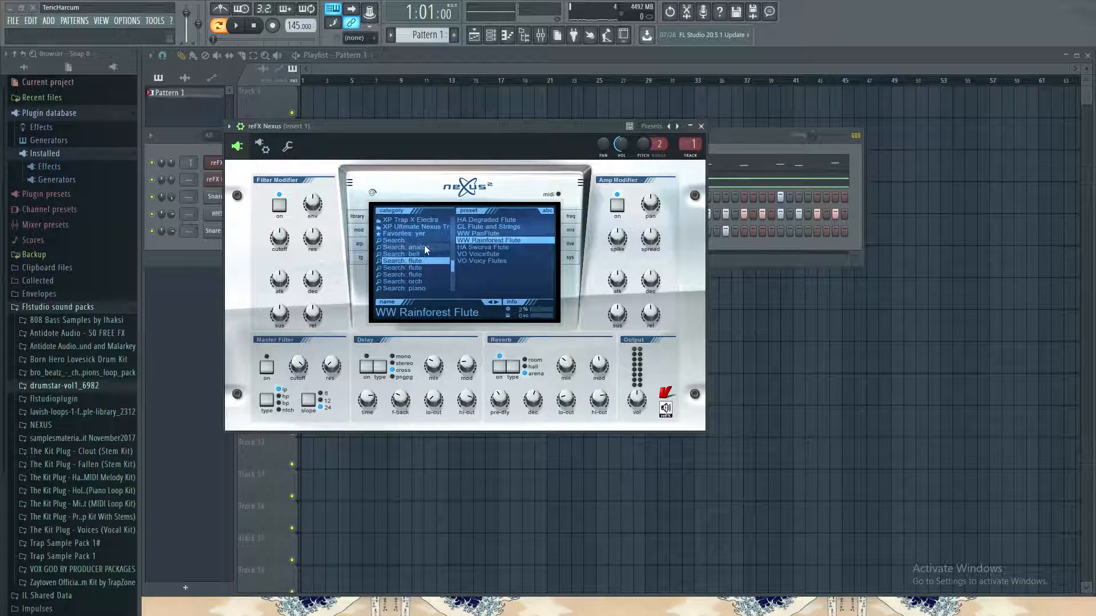
pyautogui.scroll(4, 453, 262)
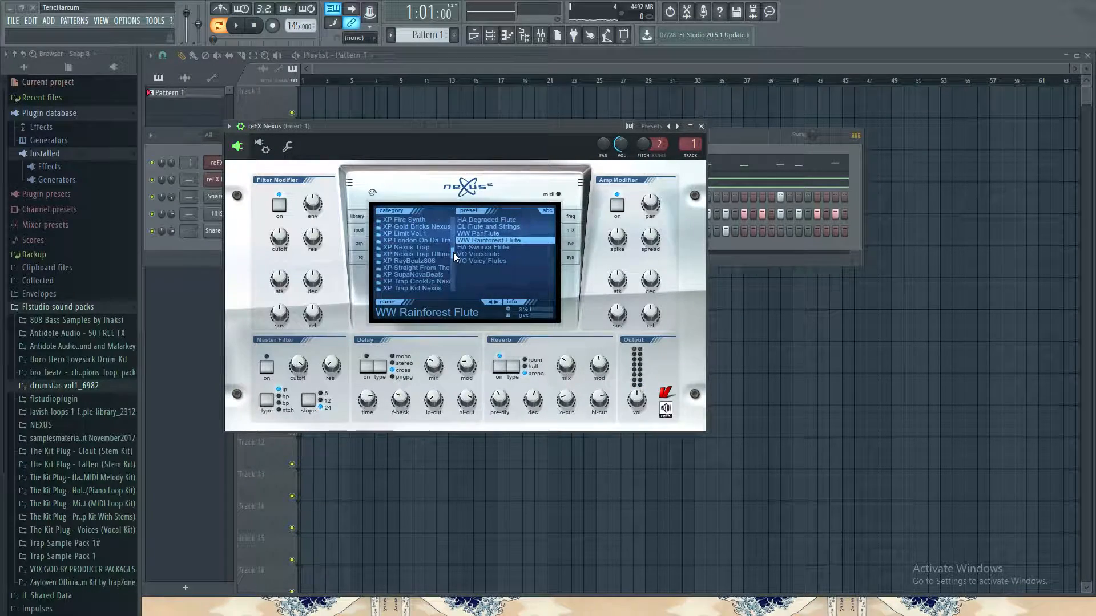
pyautogui.rightClick(417, 272)
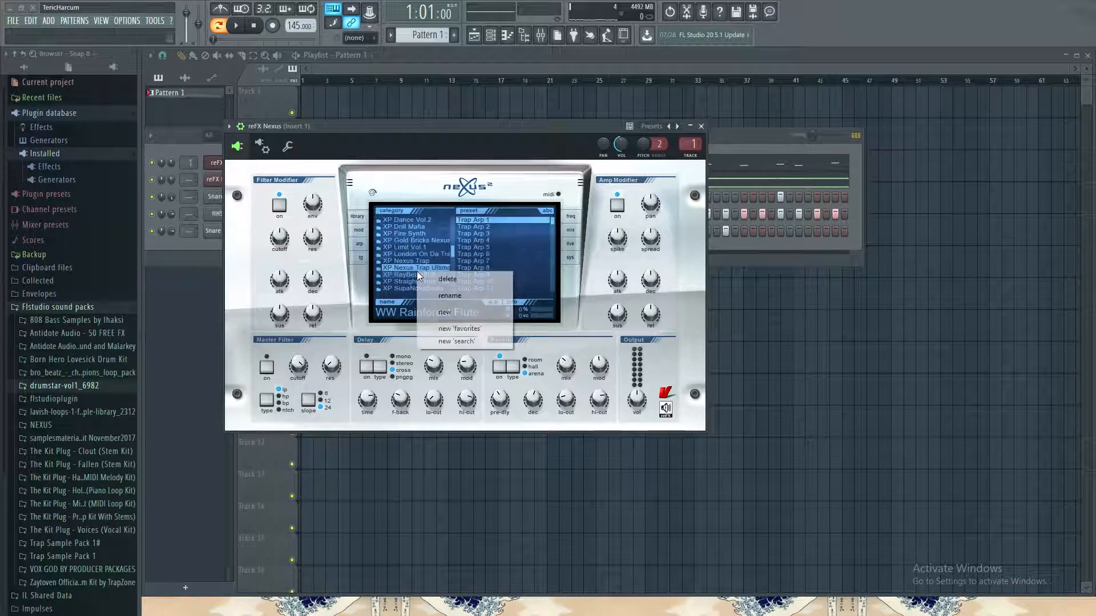
pyautogui.click(467, 341)
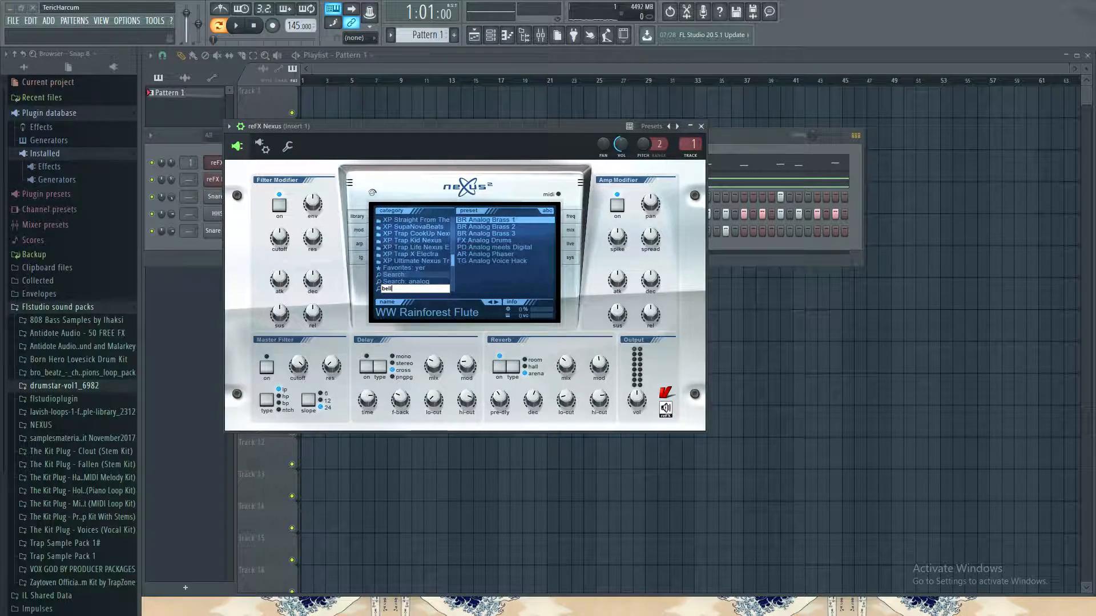
pyautogui.write('bell')
pyautogui.press('Return')
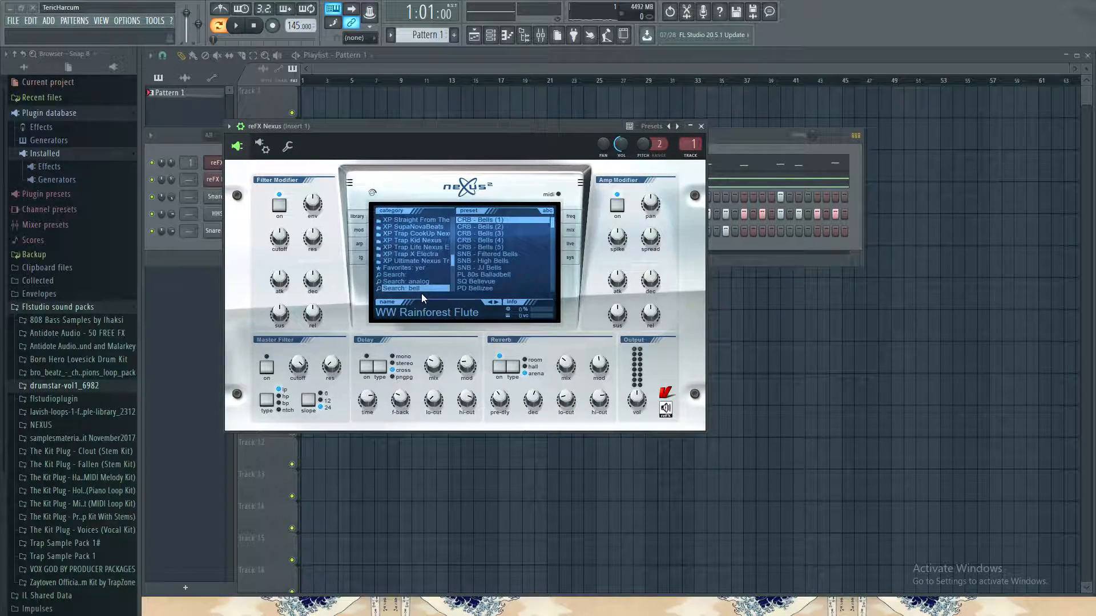
# Step: Try the CRB - Bells (1), CRB - Bells (2) and CRB - Bells (5) presets on the melody instrument
pyautogui.click(517, 219)
pyautogui.click(629, 357)
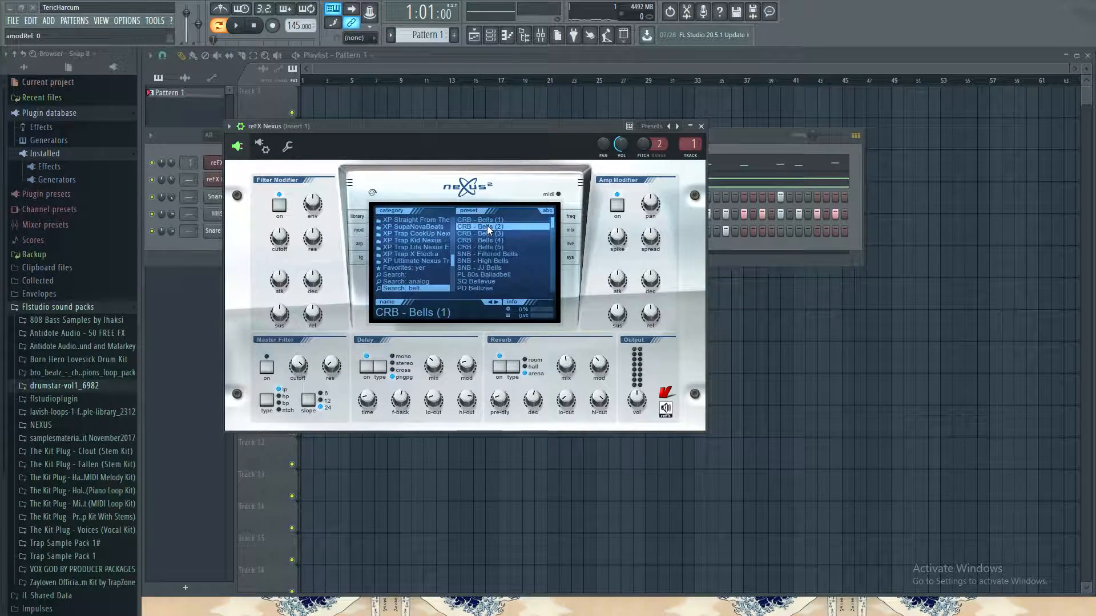
pyautogui.click(488, 227)
pyautogui.click(626, 356)
pyautogui.click(485, 249)
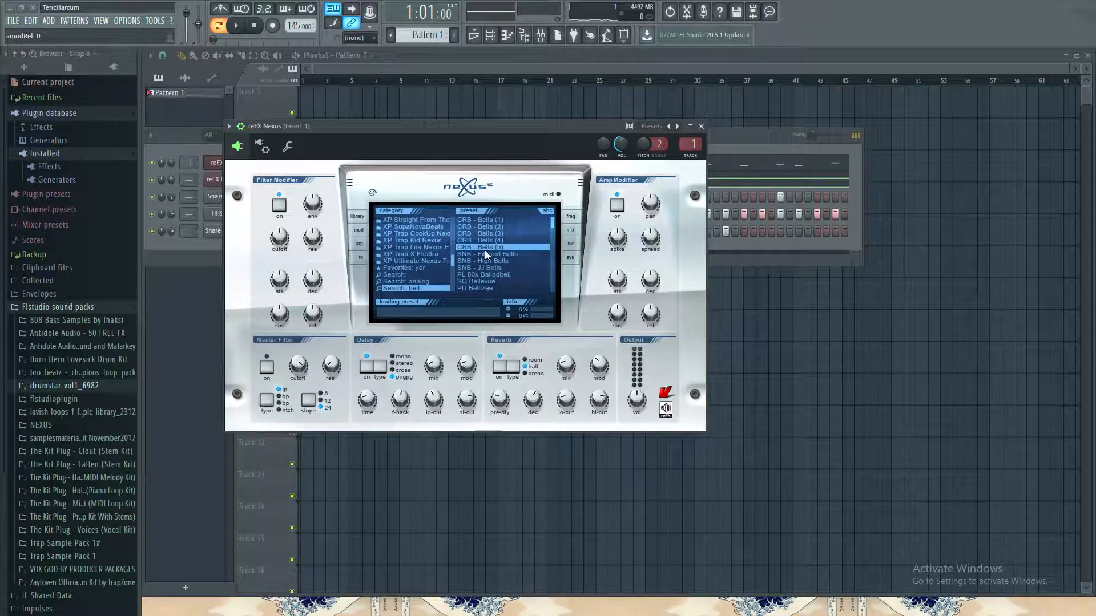
# Step: Play the pattern while trying the SNB - Filtered Bells, SNB - High Bells and SNB - JJ Bells presets
pyautogui.click(236, 25)
pyautogui.moveTo(337, 125); pyautogui.dragTo(334, 256)
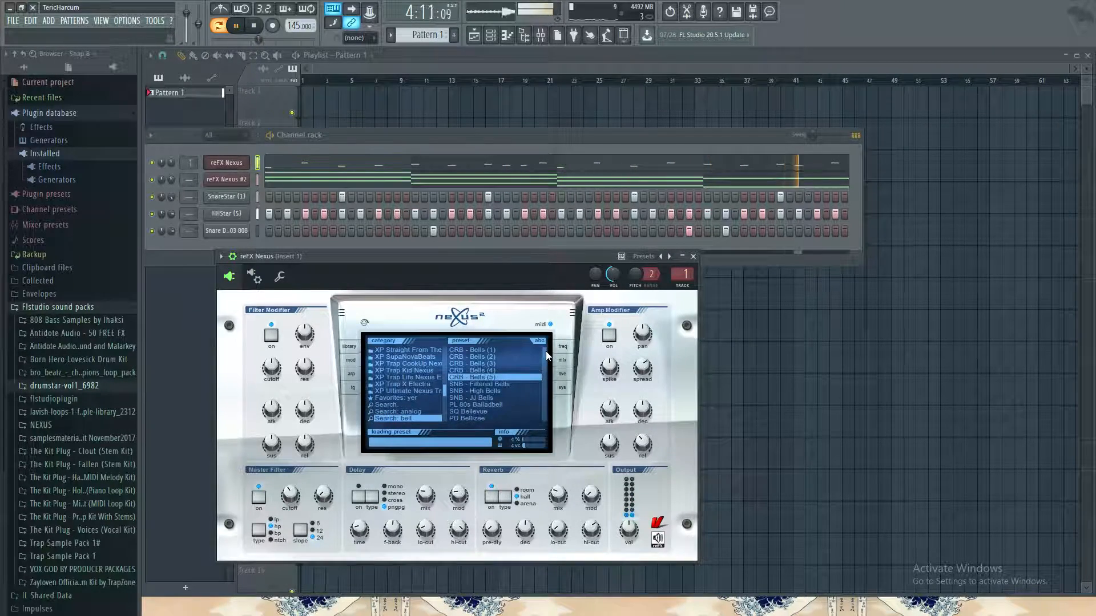
pyautogui.scroll(-1, 545, 353)
pyautogui.click(483, 364)
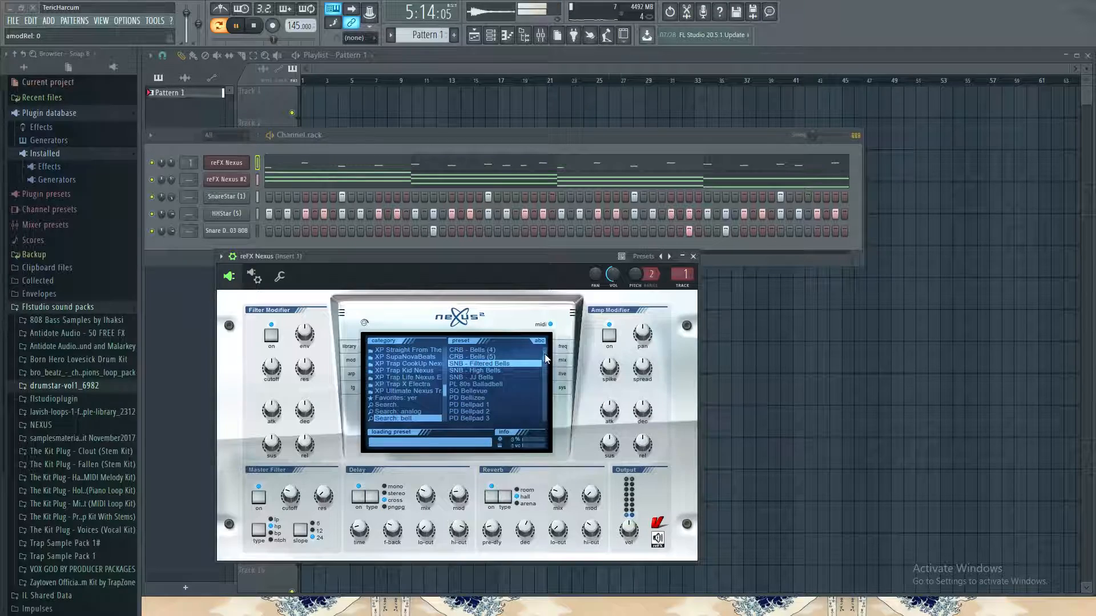
pyautogui.click(487, 371)
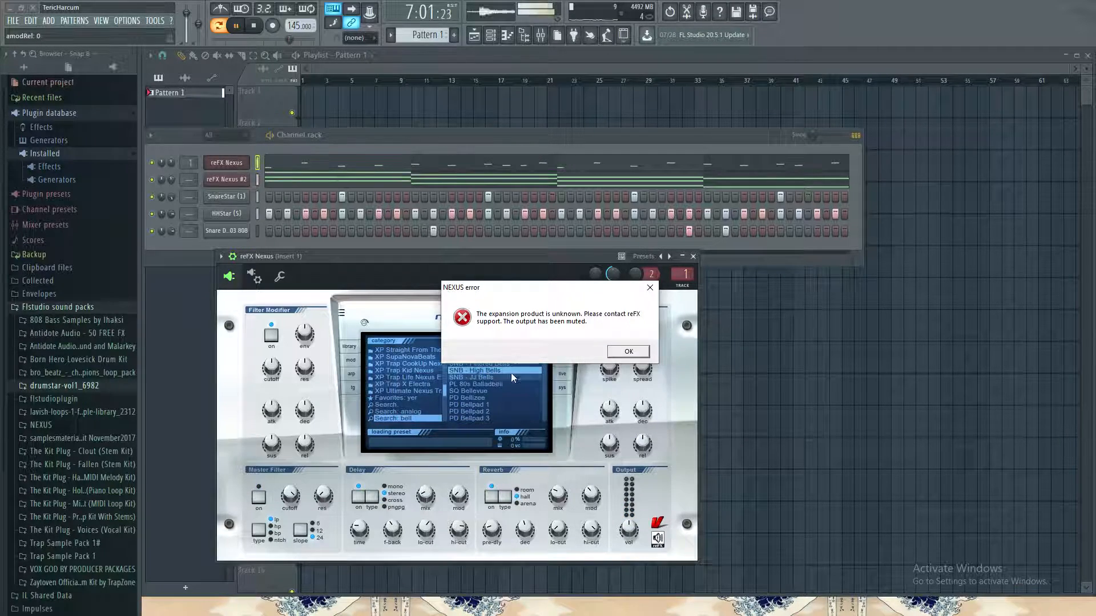
pyautogui.click(628, 354)
pyautogui.click(493, 378)
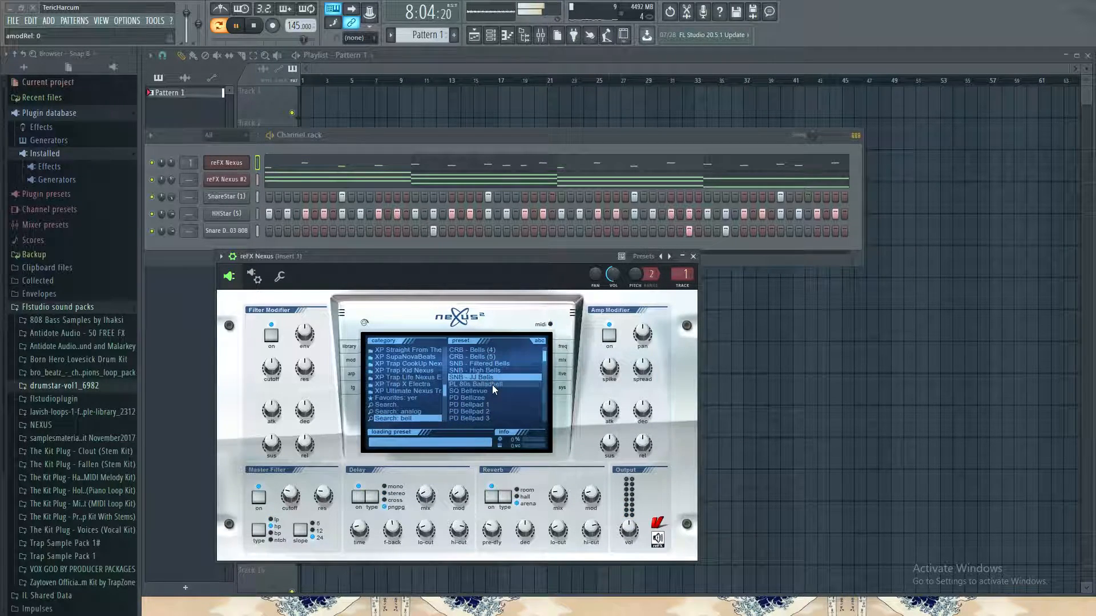
# Step: Mute drum channels in the channel rack and load the PL 80s Balladbell preset for the melody
pyautogui.moveTo(151, 196); pyautogui.dragTo(151, 231)
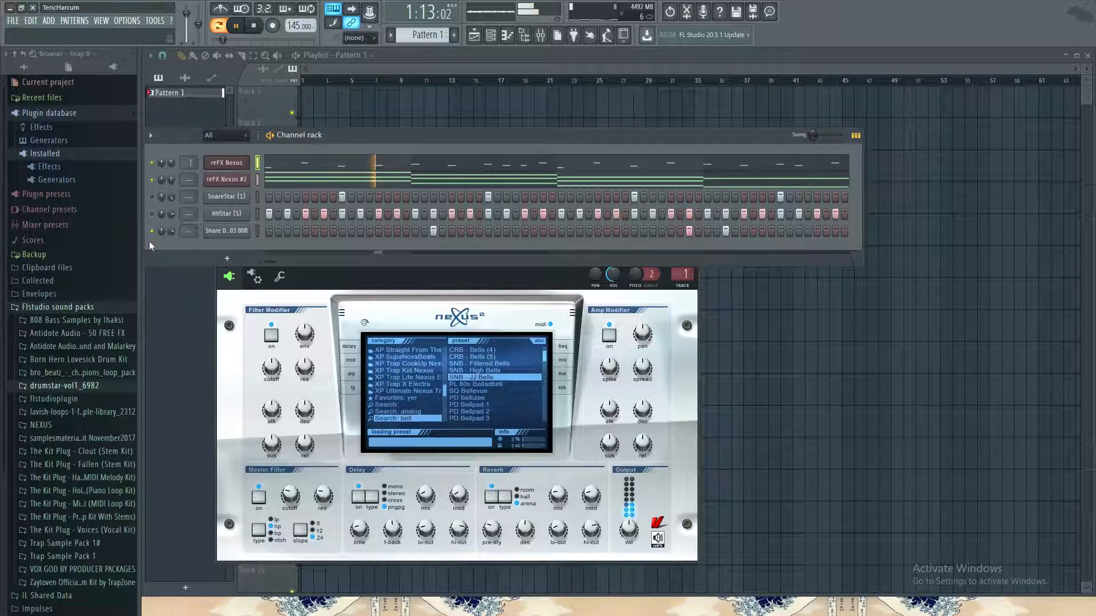
pyautogui.click(498, 384)
pyautogui.scroll(-3, 545, 355)
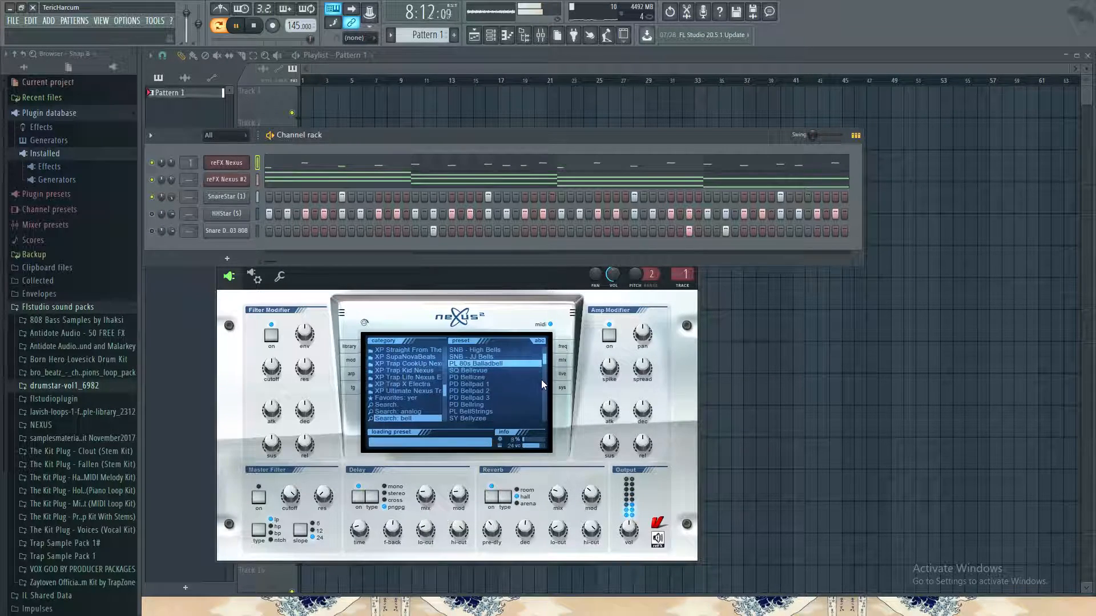
# Step: Try the PD Bellpad 3 and PD Bellring presets on the melody and load PL BellStrings
pyautogui.click(498, 399)
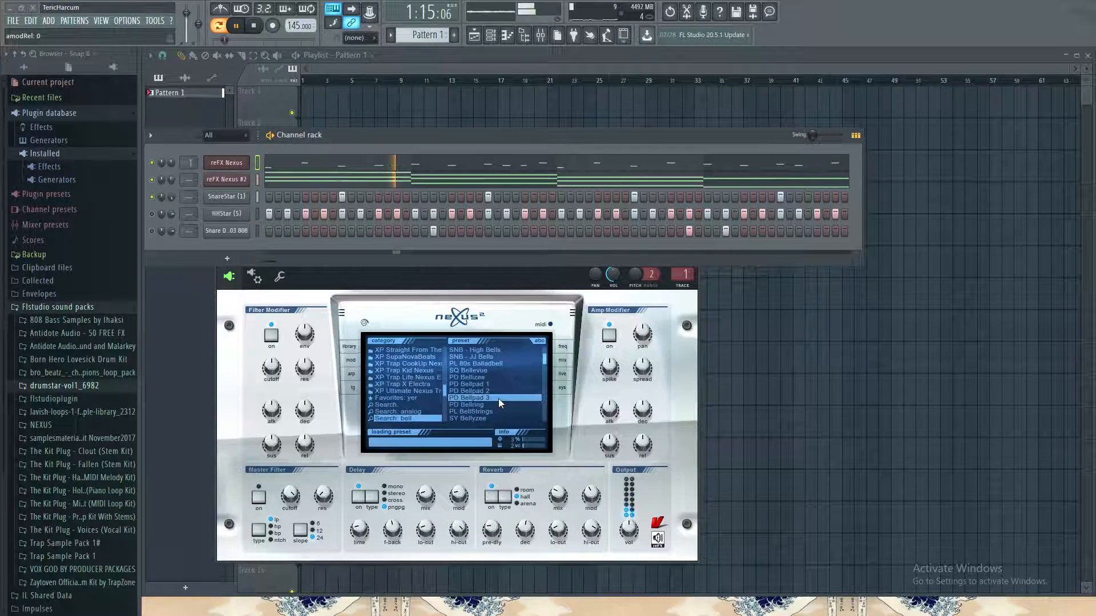
pyautogui.scroll(-2, 542, 358)
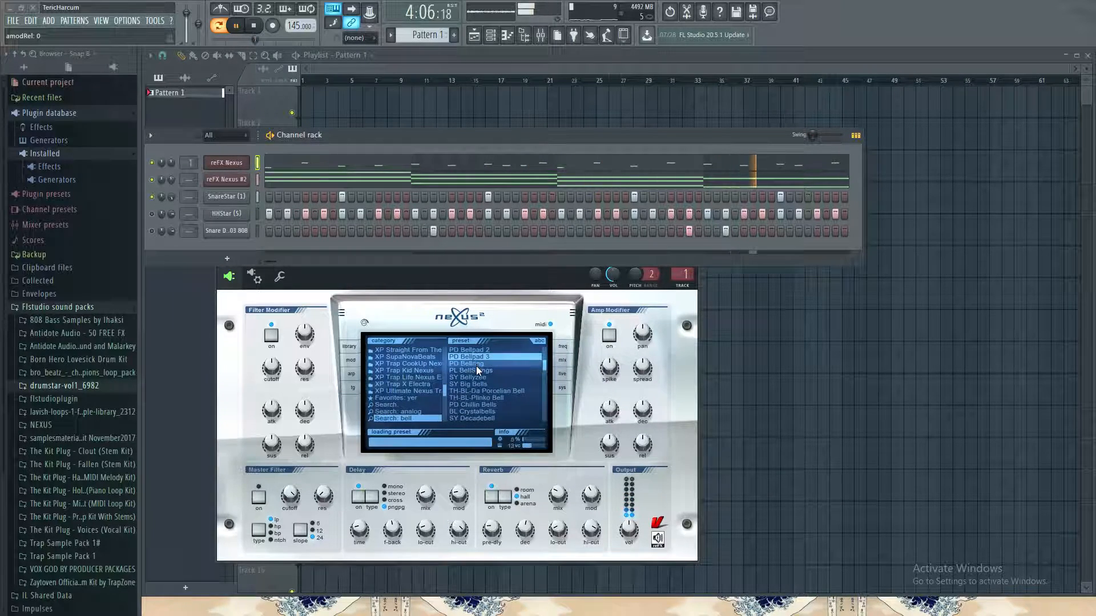
pyautogui.click(477, 364)
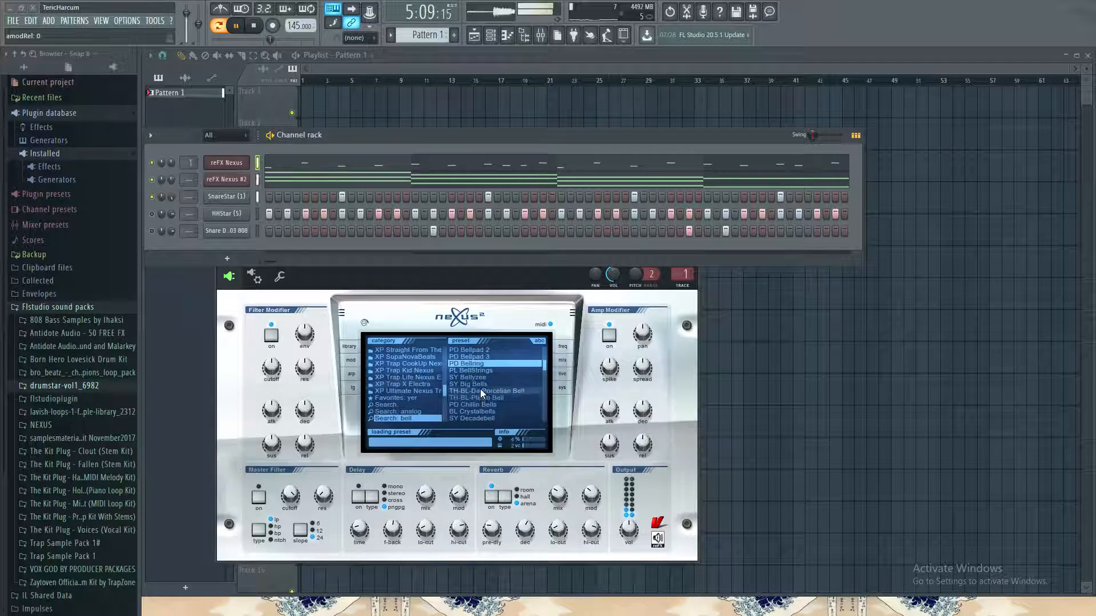
pyautogui.click(477, 372)
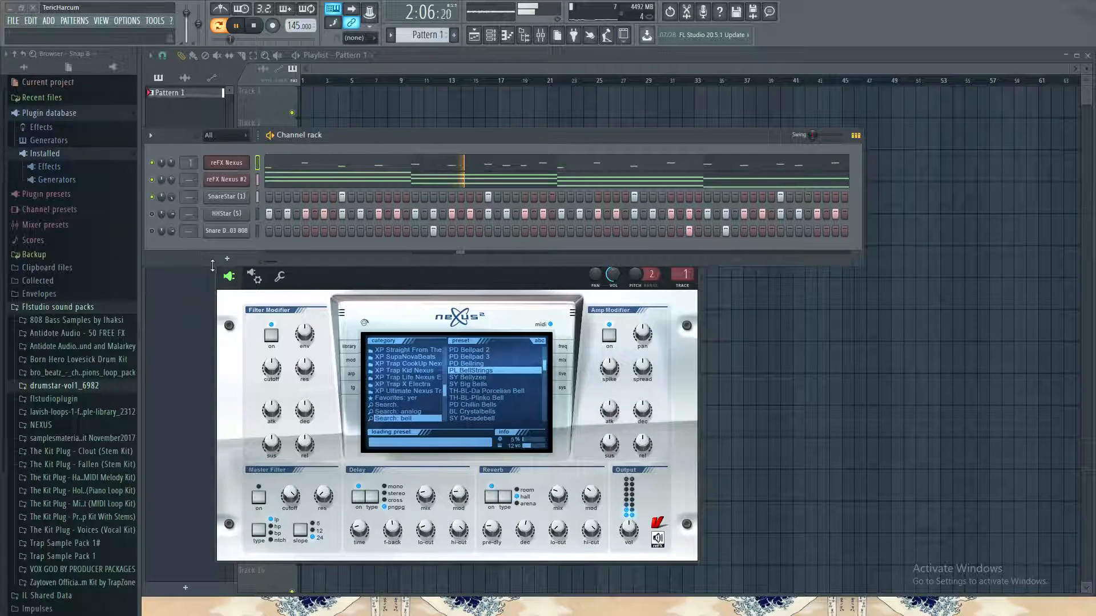
# Step: On reFX Nexus #2, try the WW Rainforest Flute and HA Swurva Flute presets from the flute search and load VO Voiceflute
pyautogui.click(226, 179)
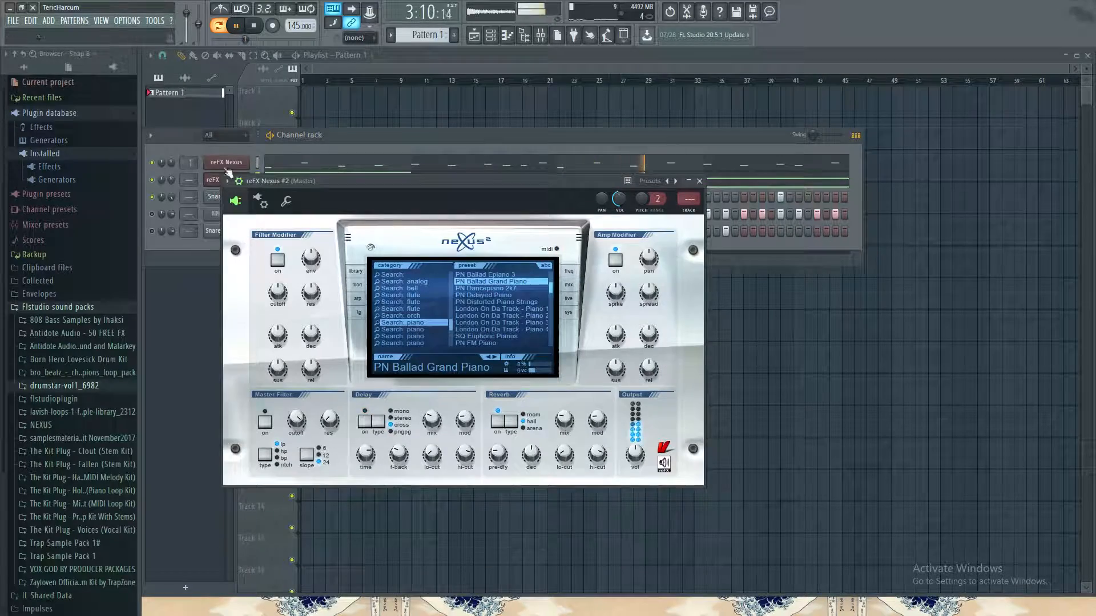
pyautogui.click(419, 310)
pyautogui.click(488, 295)
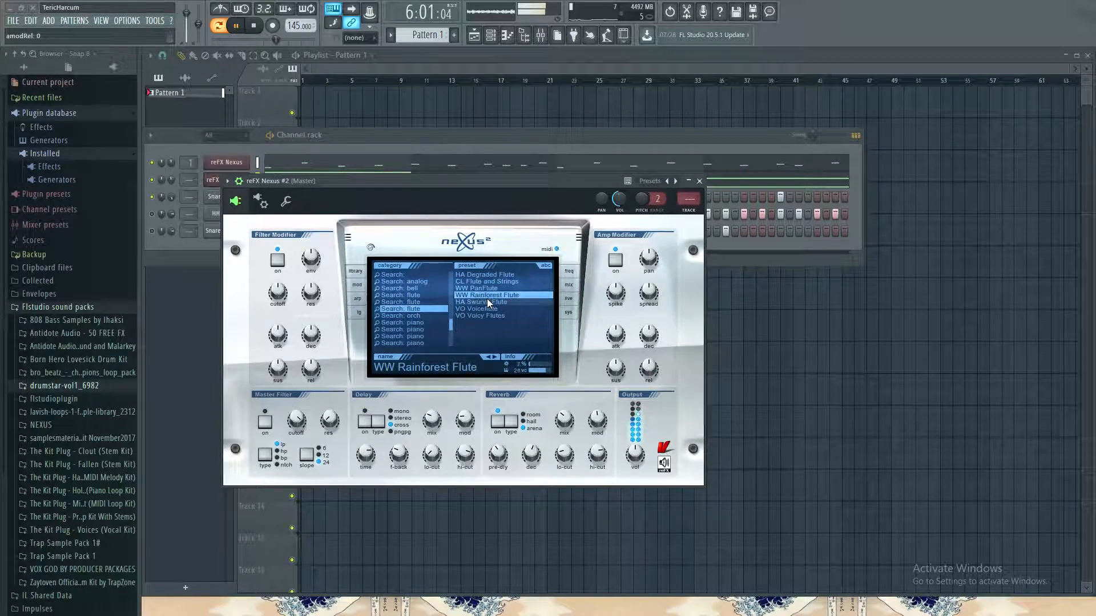
pyautogui.click(484, 301)
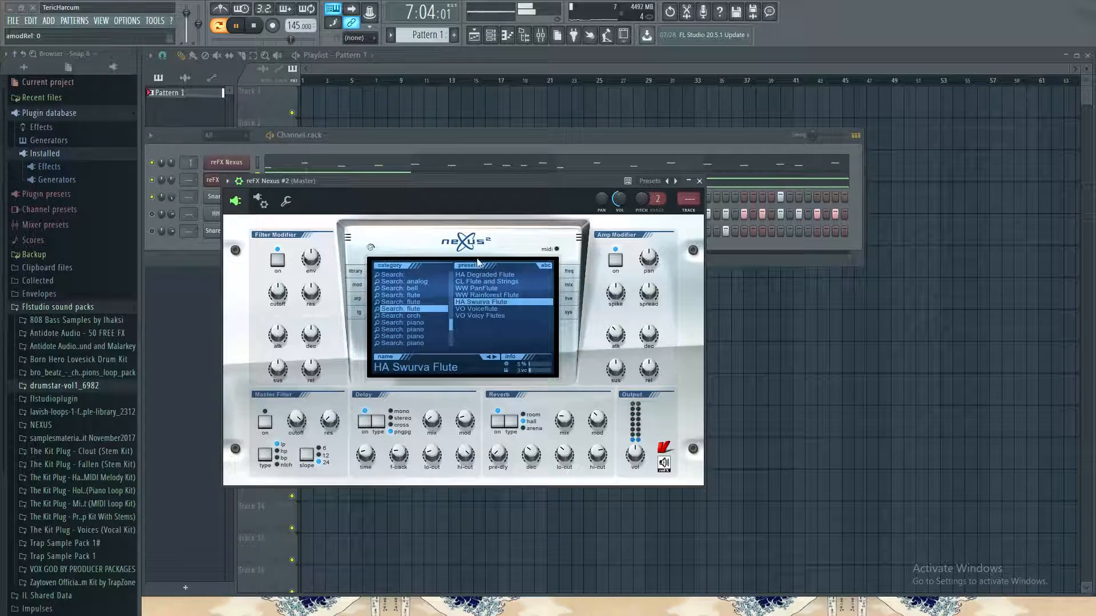
pyautogui.click(492, 311)
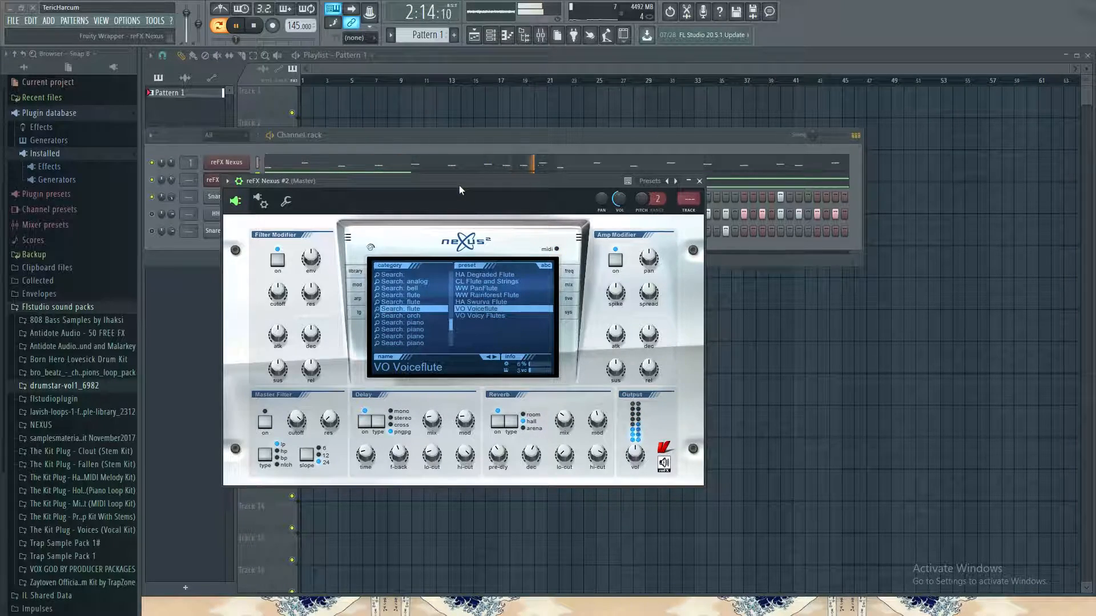
# Step: Move the channel rack up to the upper edge of the playlist, close the Nexus instrument, and unmute the muted drum channels
pyautogui.moveTo(459, 144); pyautogui.dragTo(465, 105)
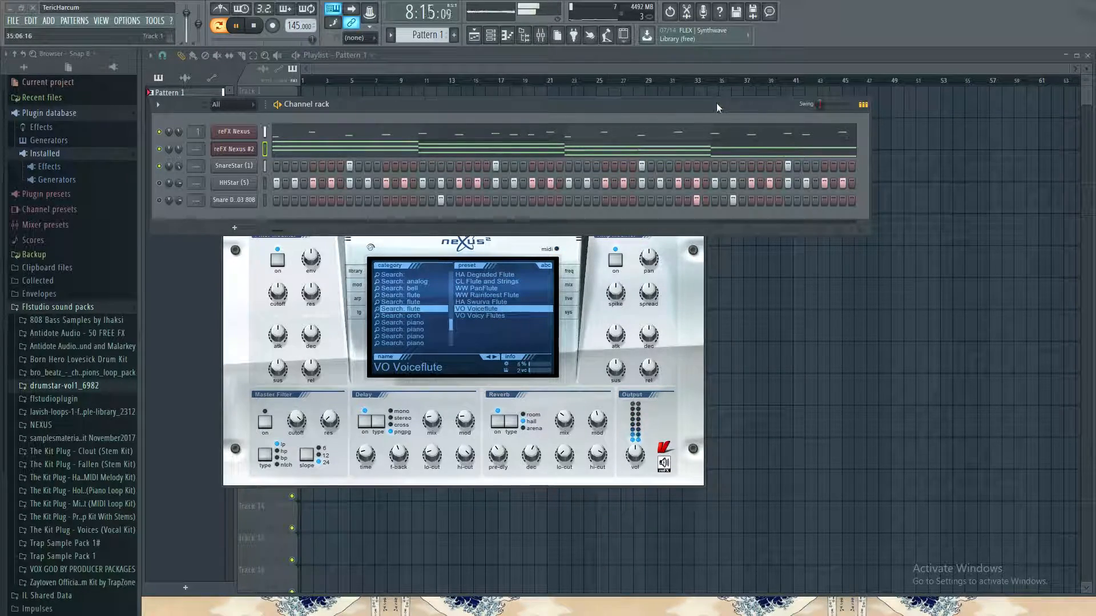
pyautogui.moveTo(717, 101); pyautogui.dragTo(701, 74)
pyautogui.click(433, 232)
pyautogui.moveTo(434, 231); pyautogui.dragTo(434, 280)
pyautogui.click(702, 246)
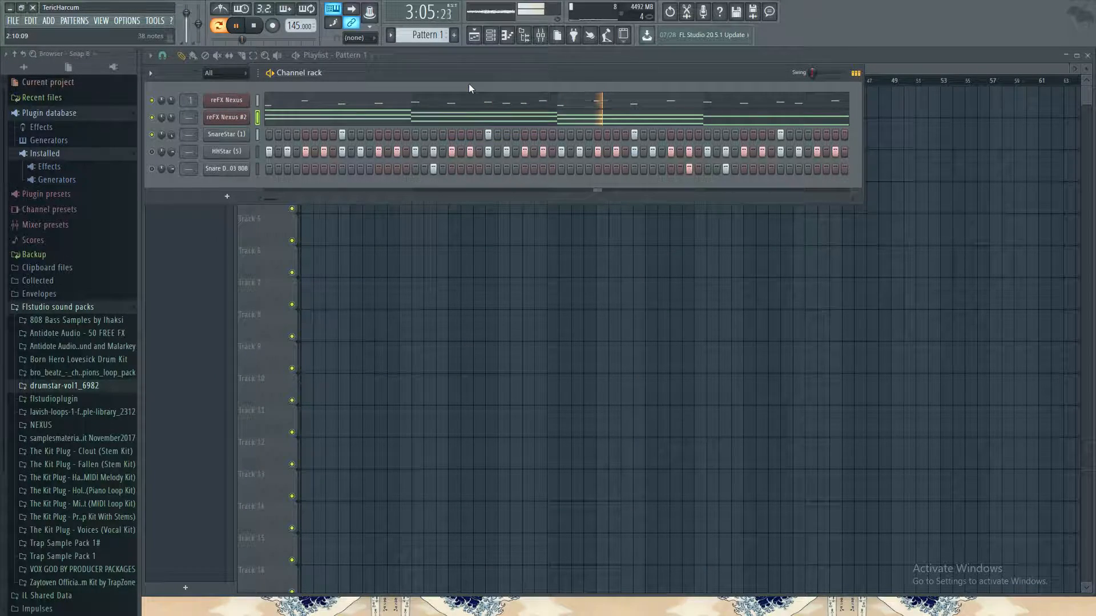
pyautogui.click(152, 169)
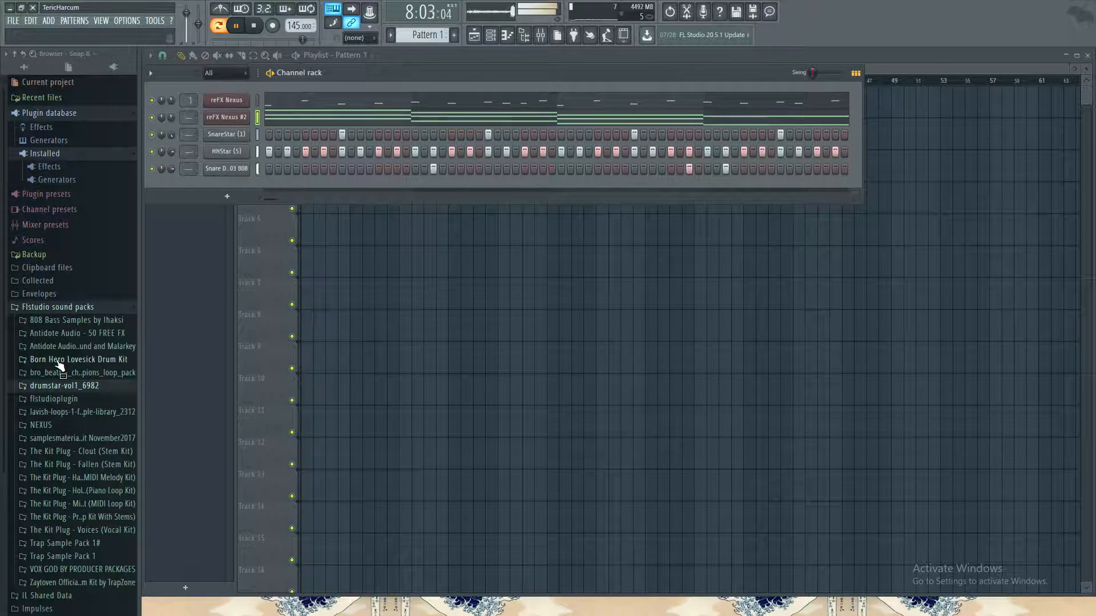
# Step: Audition Dirty Grindin', DSTRTD, Fam 2, Kinda 808 and Lust from the 808 Bass Samples by Ihaksi folder
pyautogui.click(44, 324)
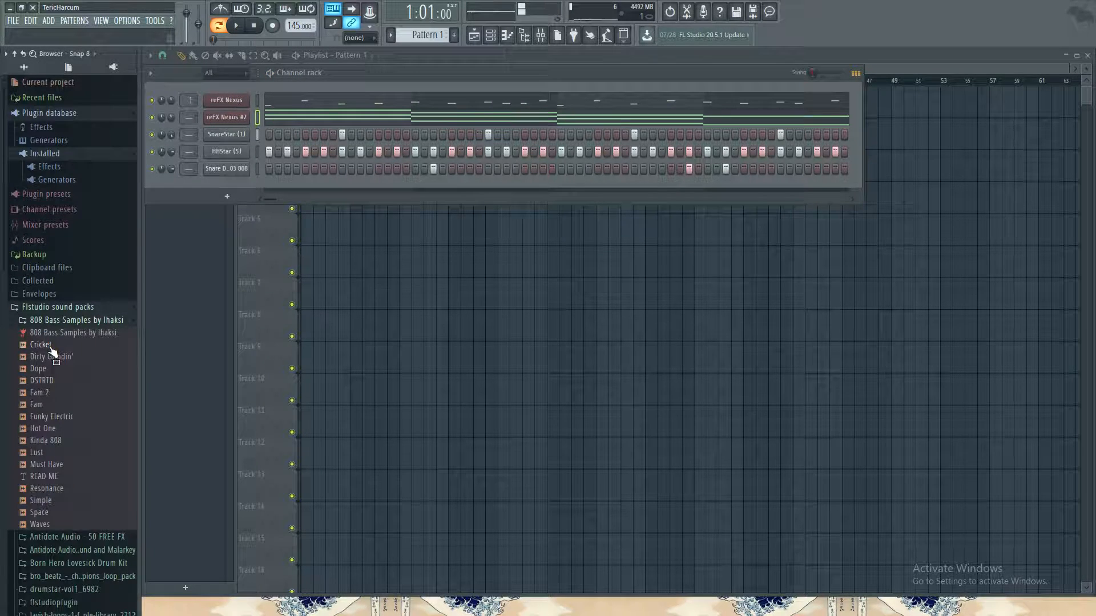
pyautogui.click(50, 357)
pyautogui.press('space')
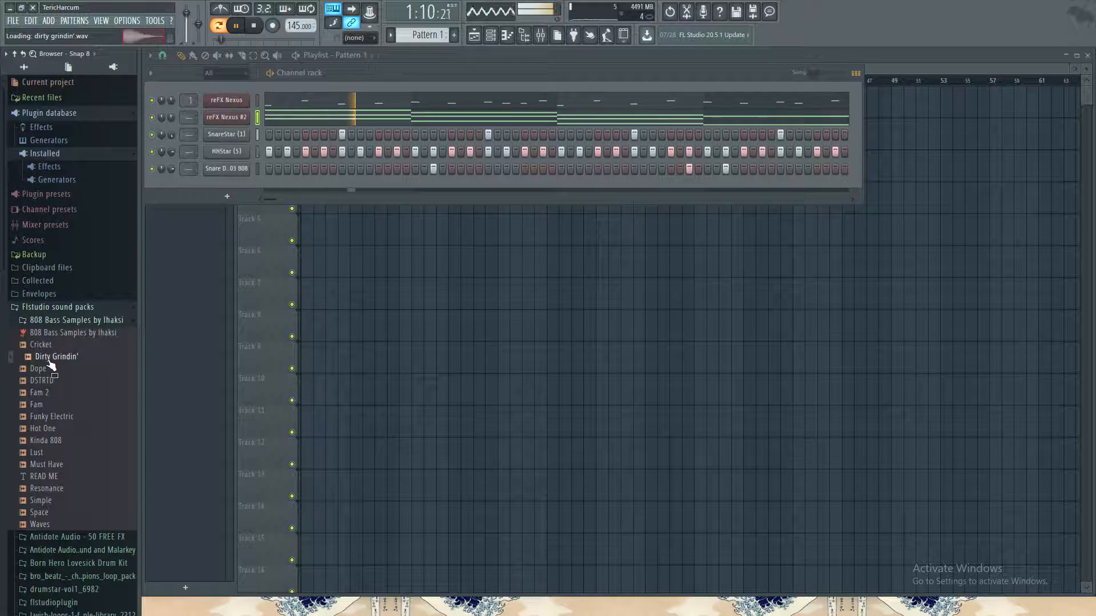
pyautogui.click(45, 381)
pyautogui.click(44, 390)
pyautogui.press('space')
pyautogui.click(43, 440)
pyautogui.click(41, 452)
pyautogui.click(52, 320)
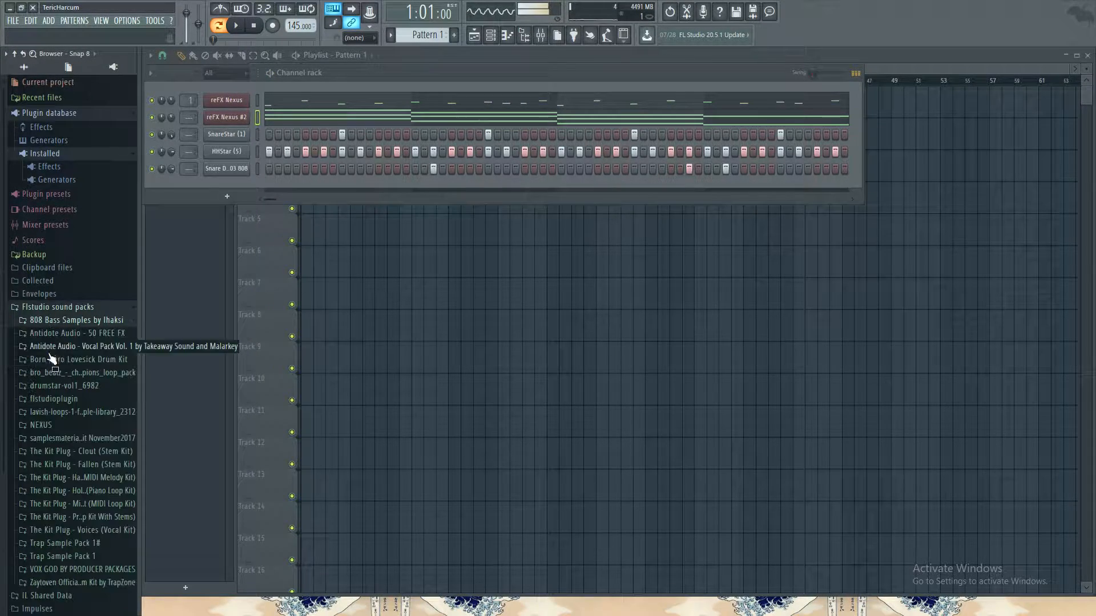
# Step: Audition the 808Star samples in the 808 folder of the drumstar-vol1_6982 pack
pyautogui.click(51, 386)
pyautogui.click(51, 412)
pyautogui.click(63, 424)
pyautogui.press('space')
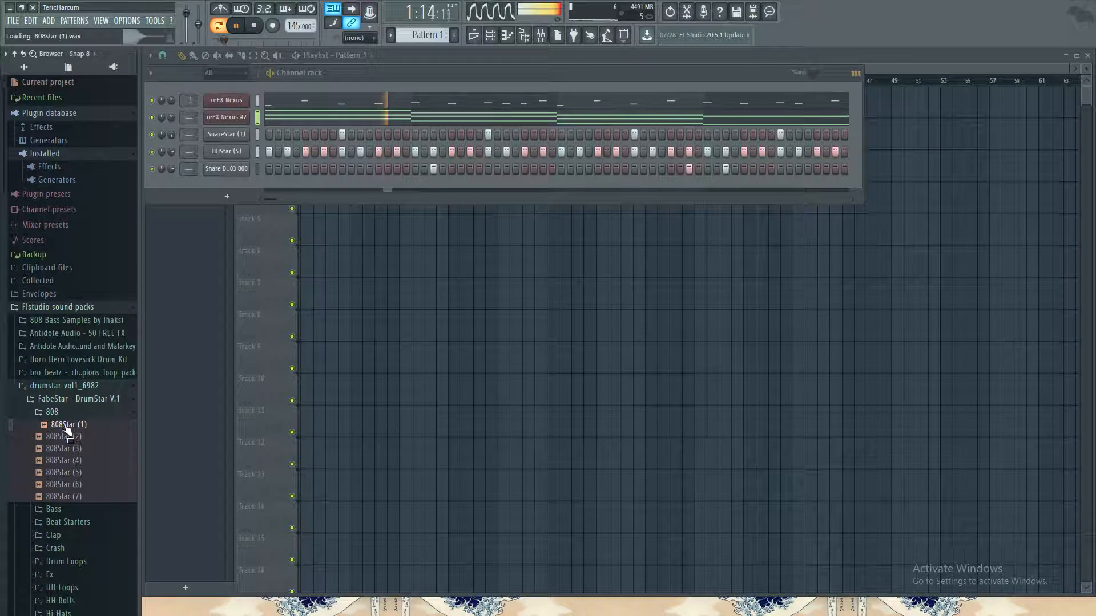
pyautogui.press('space')
pyautogui.click(68, 436)
pyautogui.click(69, 449)
pyautogui.click(69, 461)
pyautogui.click(71, 472)
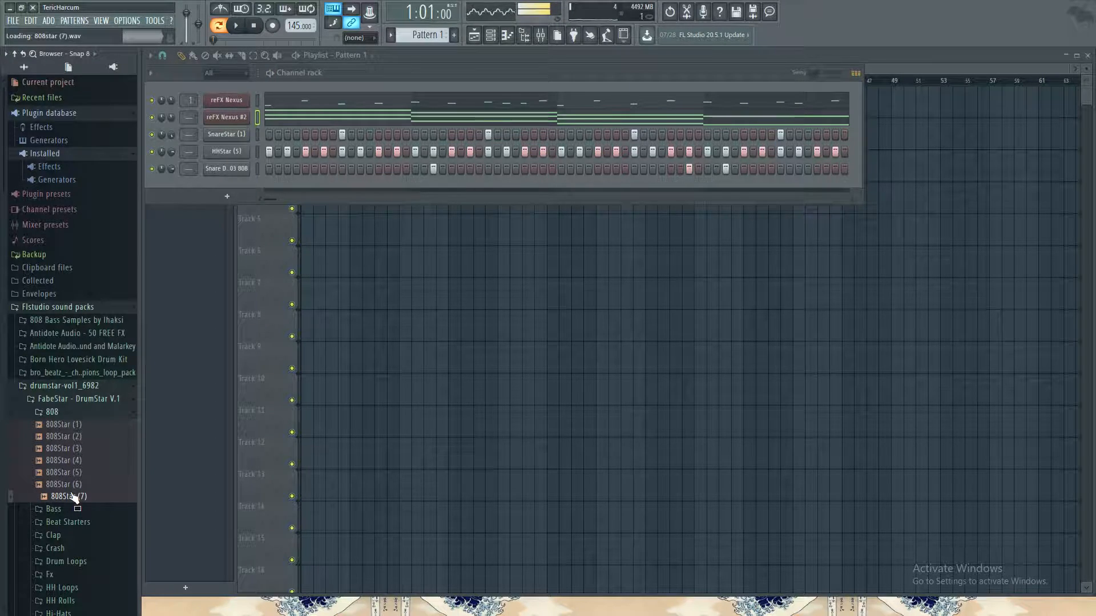
pyautogui.click(64, 412)
pyautogui.click(65, 412)
pyautogui.click(68, 402)
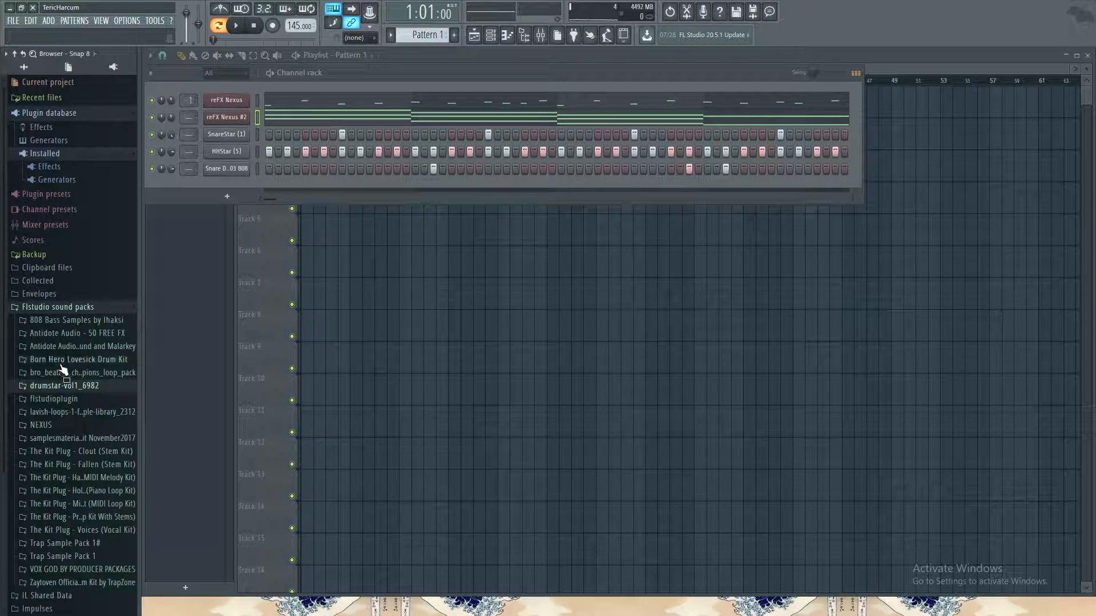
# Step: Audition Dirty Grindin' and Fam 2 from the Ihaksi 808 folder again and mute the three drum channels
pyautogui.click(57, 323)
pyautogui.click(55, 356)
pyautogui.press('space')
pyautogui.click(38, 393)
pyautogui.press('space')
pyautogui.moveTo(151, 169)
pyautogui.mouseDown()
pyautogui.moveTo(153, 129)
pyautogui.moveTo(145, 139)
pyautogui.mouseUp()
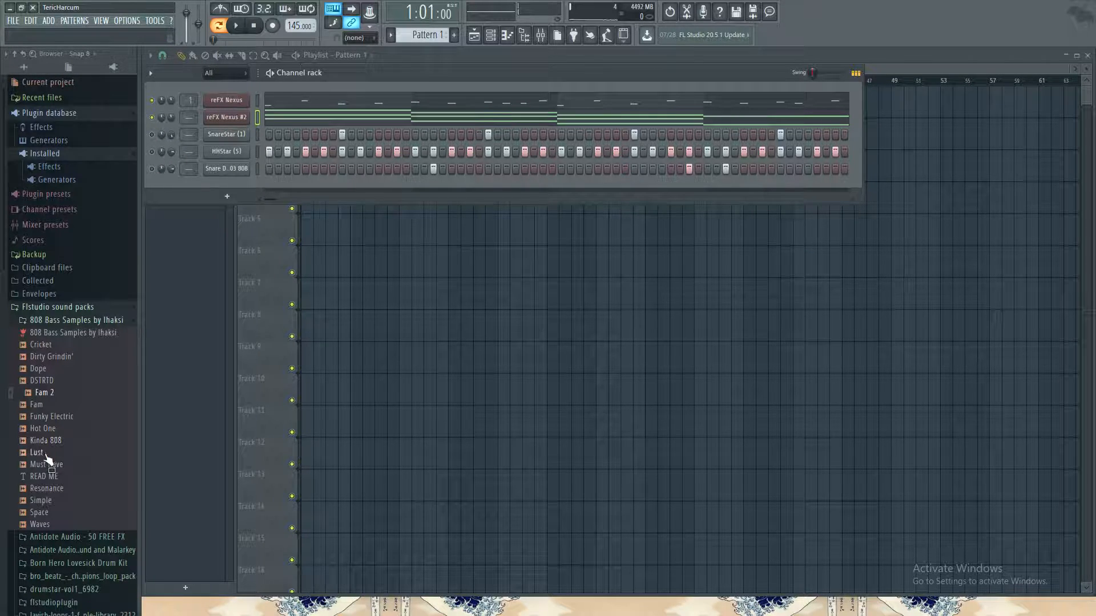
# Step: Audition the Ihaksi 808 samples Hot One, Kinda 808, Resonance, Simple, Space and Waves
pyautogui.click(52, 428)
pyautogui.click(49, 440)
pyautogui.click(58, 487)
pyautogui.click(41, 501)
pyautogui.click(40, 512)
pyautogui.click(52, 525)
# Step: Play the pattern while auditioning the Ihaksi 808 samples again, from Space up through Cricket
pyautogui.press('space')
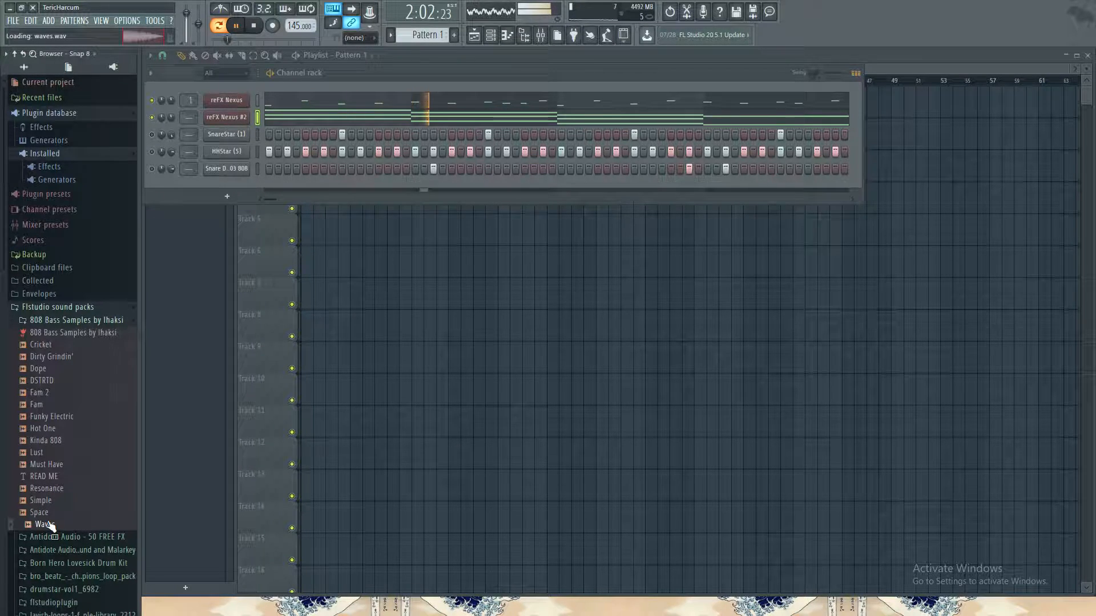
pyautogui.click(44, 512)
pyautogui.click(46, 488)
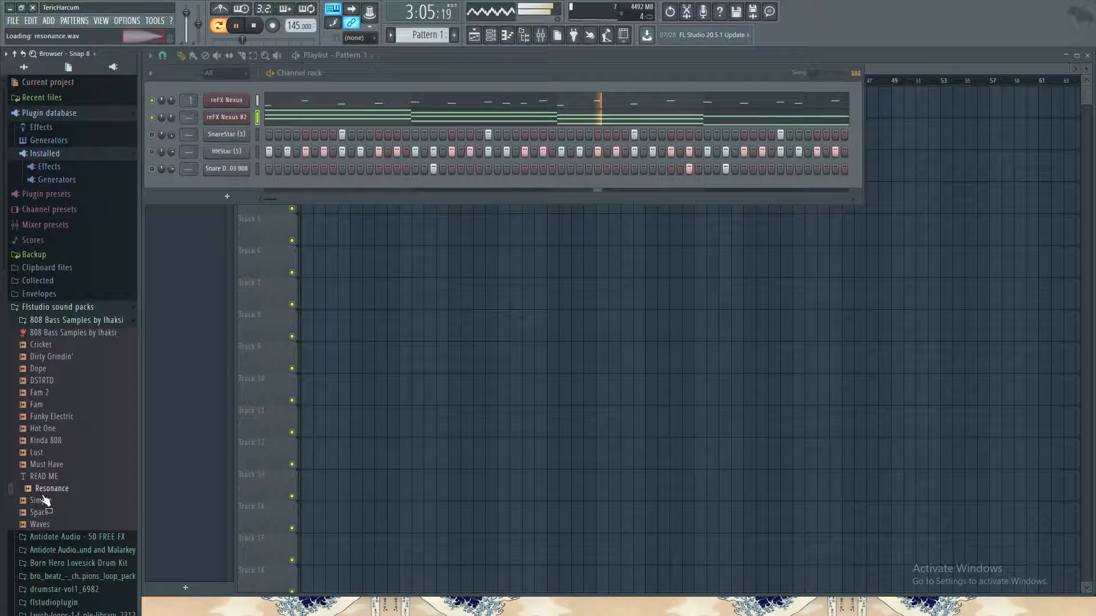
pyautogui.click(47, 465)
pyautogui.click(45, 442)
pyautogui.click(44, 429)
pyautogui.click(41, 405)
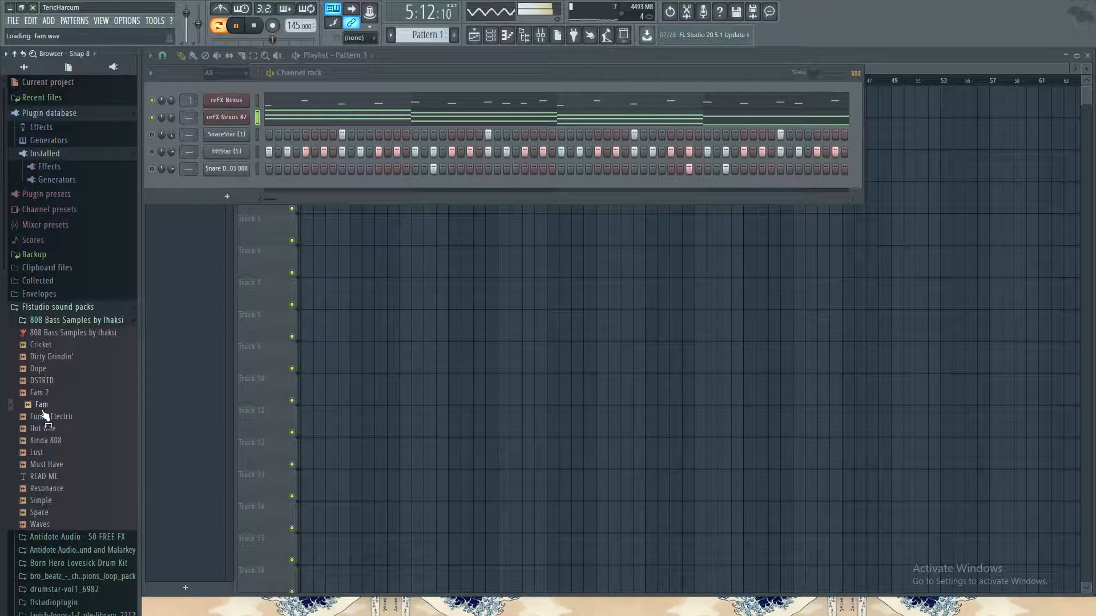
pyautogui.click(41, 392)
pyautogui.click(40, 369)
pyautogui.click(37, 374)
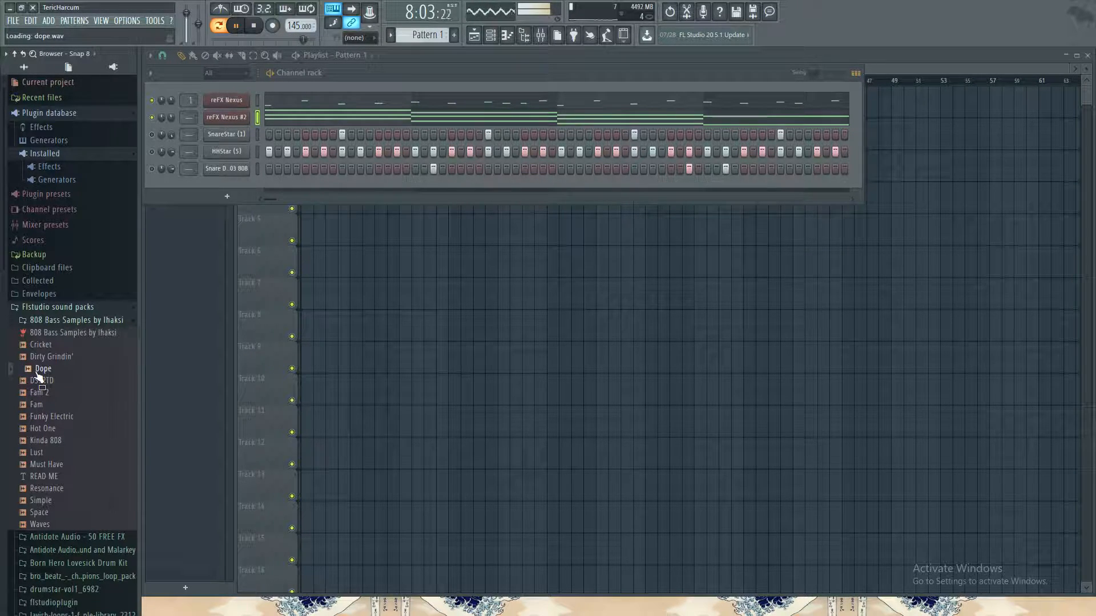
pyautogui.click(40, 358)
pyautogui.click(39, 346)
pyautogui.click(35, 321)
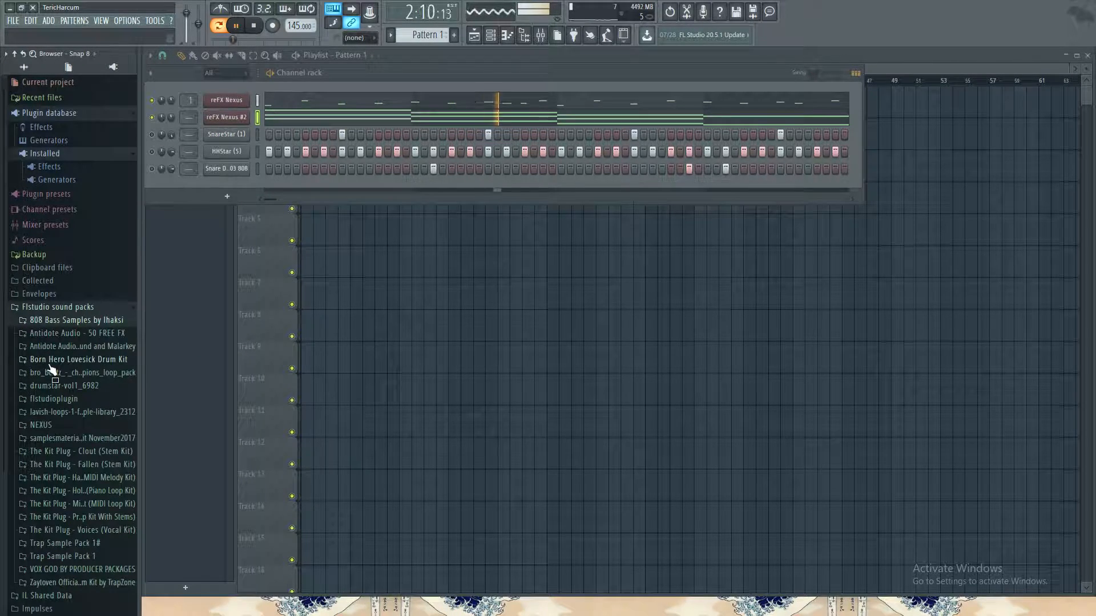
# Step: Audition 808Star (1) through 808Star (7) from the drumstar-vol1_6982 pack against the playing pattern
pyautogui.scroll(-3, 46, 325)
pyautogui.click(47, 319)
pyautogui.click(62, 354)
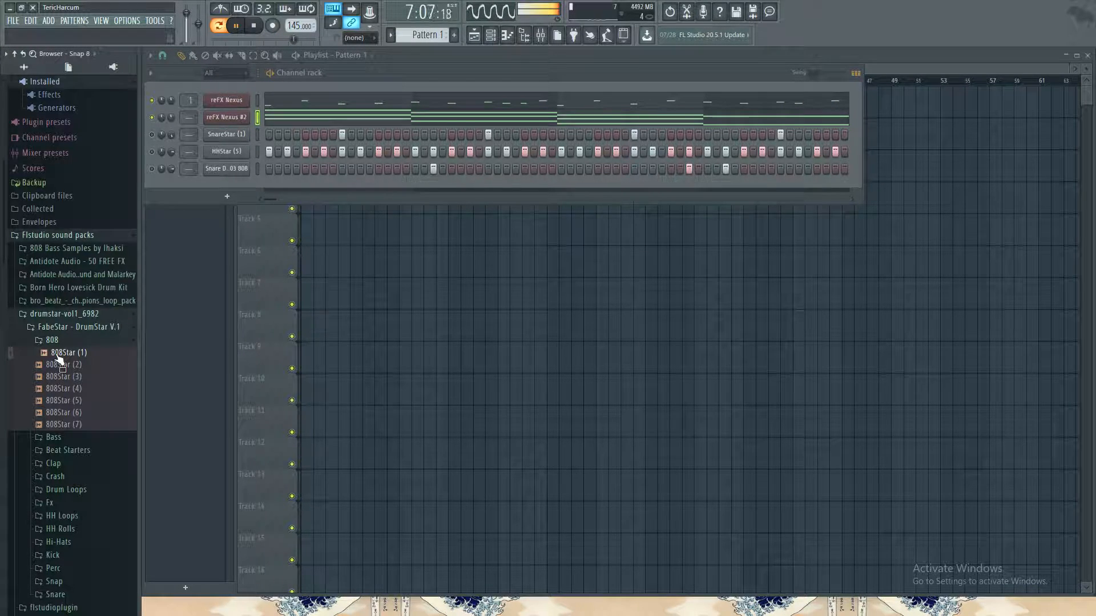
pyautogui.click(62, 368)
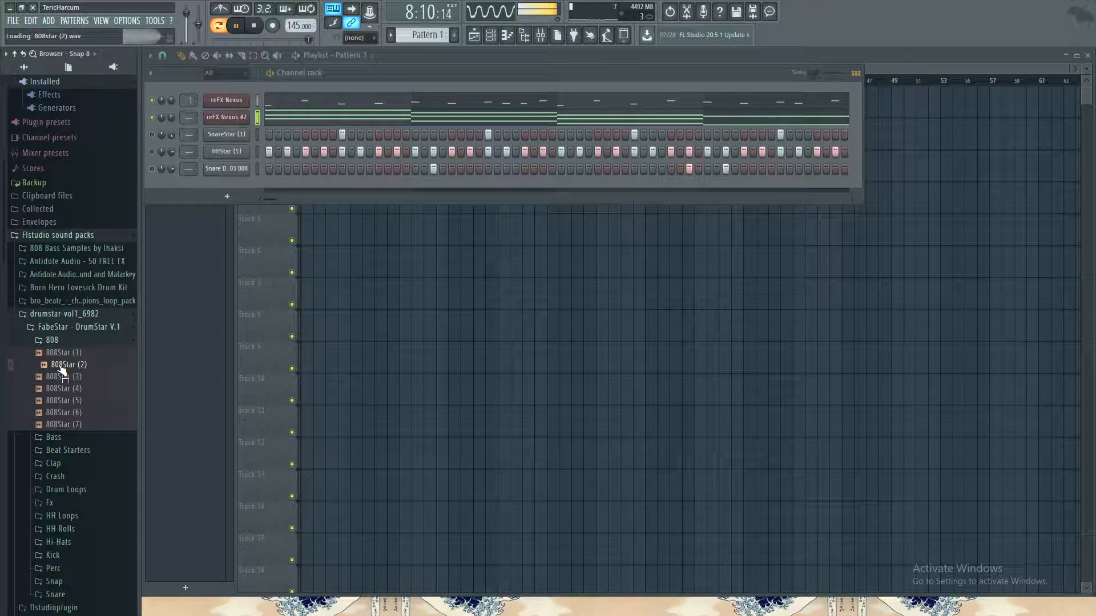
pyautogui.click(57, 378)
pyautogui.click(59, 390)
pyautogui.click(60, 400)
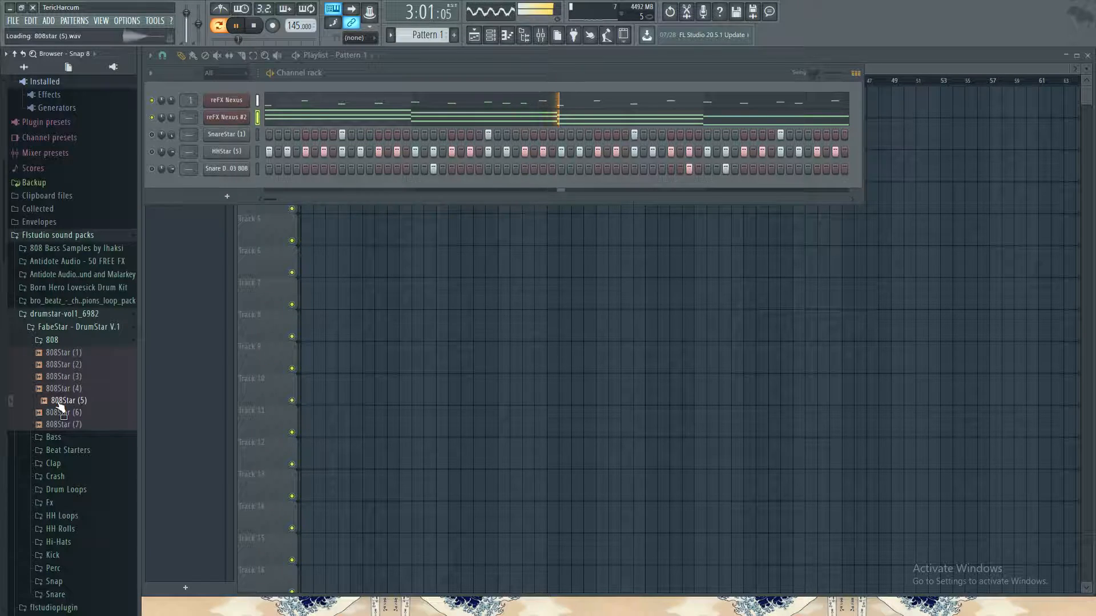
pyautogui.click(60, 413)
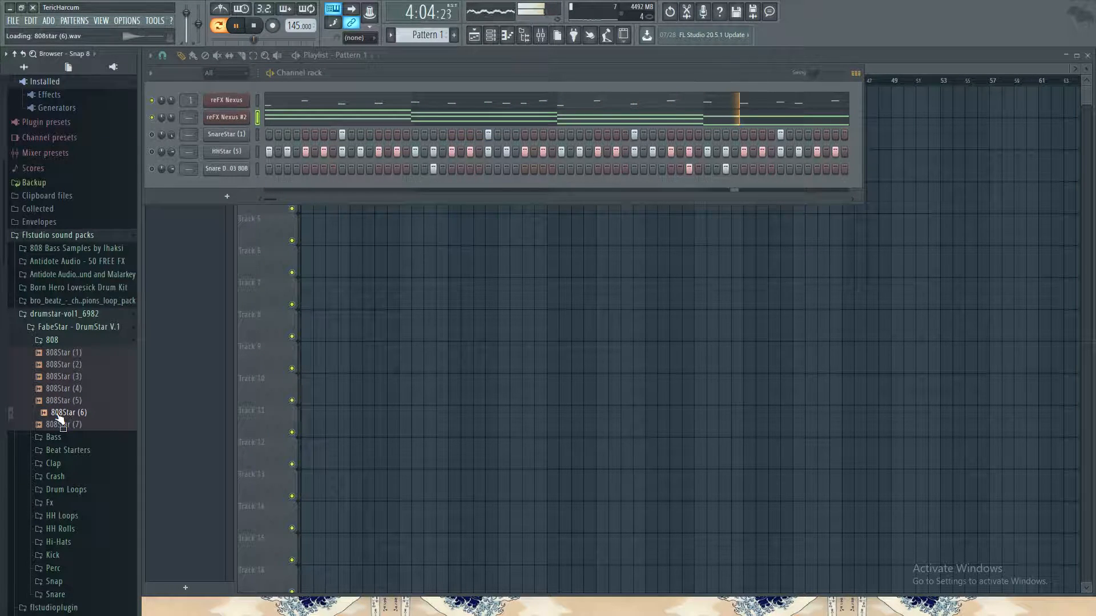
pyautogui.click(59, 426)
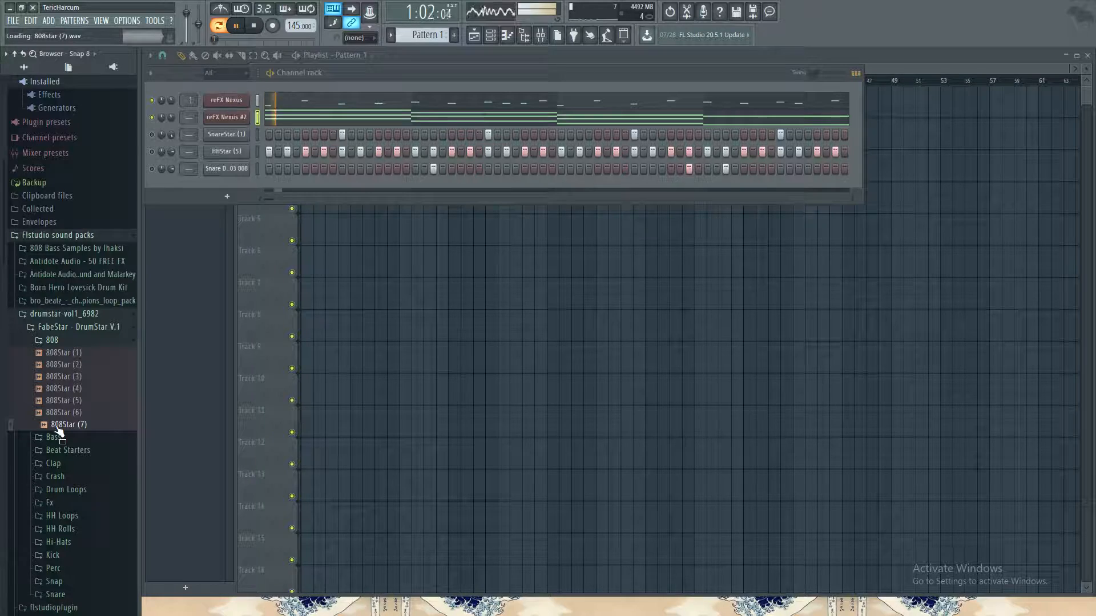
# Step: Stop playback, add 808Star (7) as a new channel below the snare channels, and collapse the sound packs folder
pyautogui.press('space')
pyautogui.moveTo(203, 206); pyautogui.dragTo(206, 196)
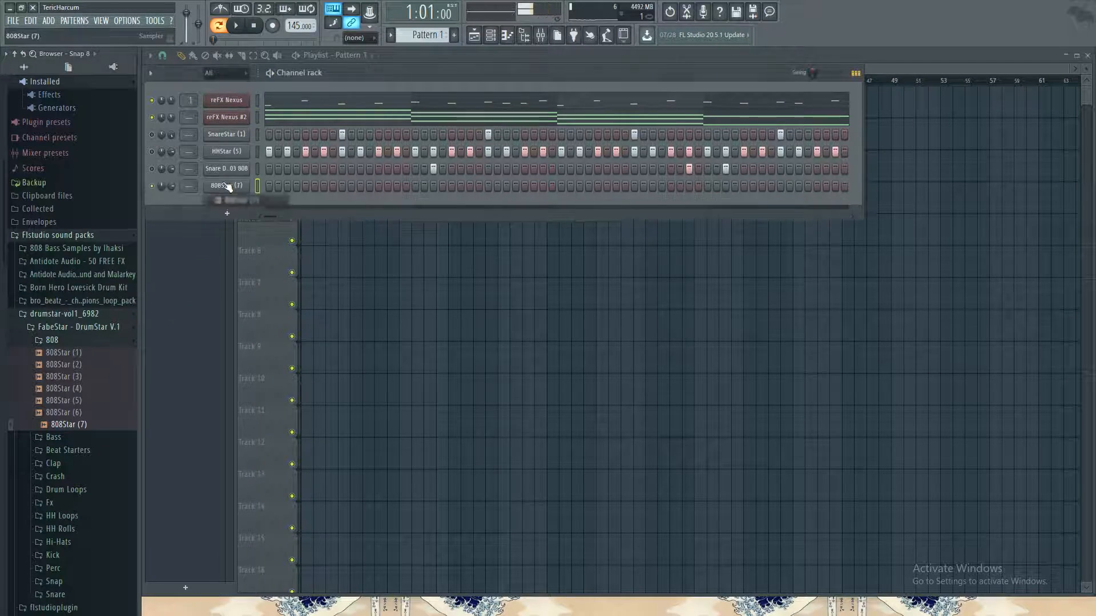
pyautogui.click(54, 235)
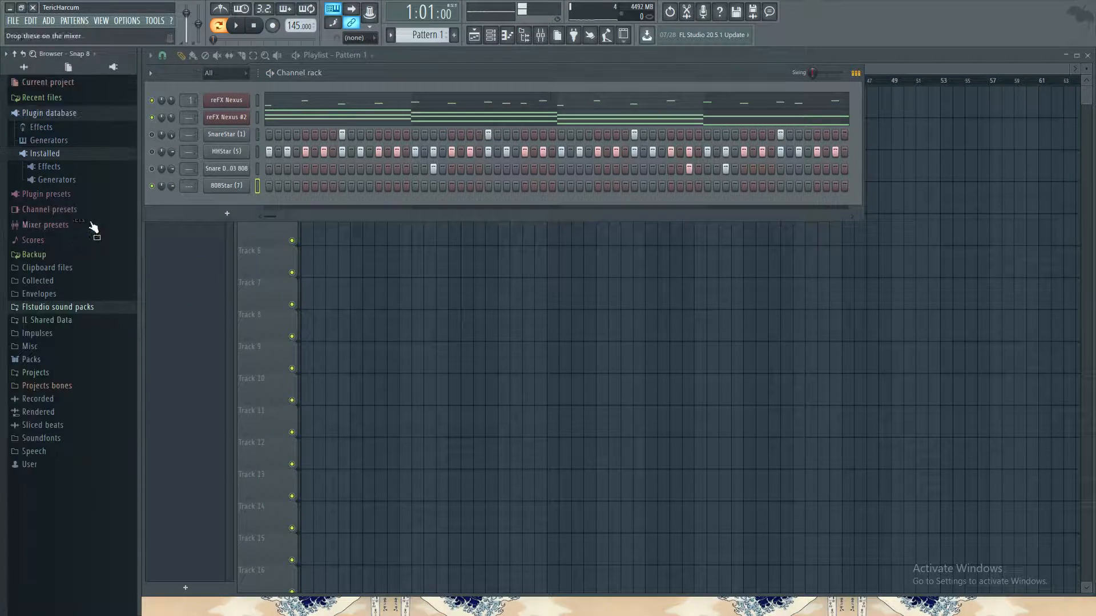
# Step: Open the reFX Nexus #2 chord notes in the piano roll and start and stop playback
pyautogui.click(278, 123)
pyautogui.press('space')
pyautogui.press('space')
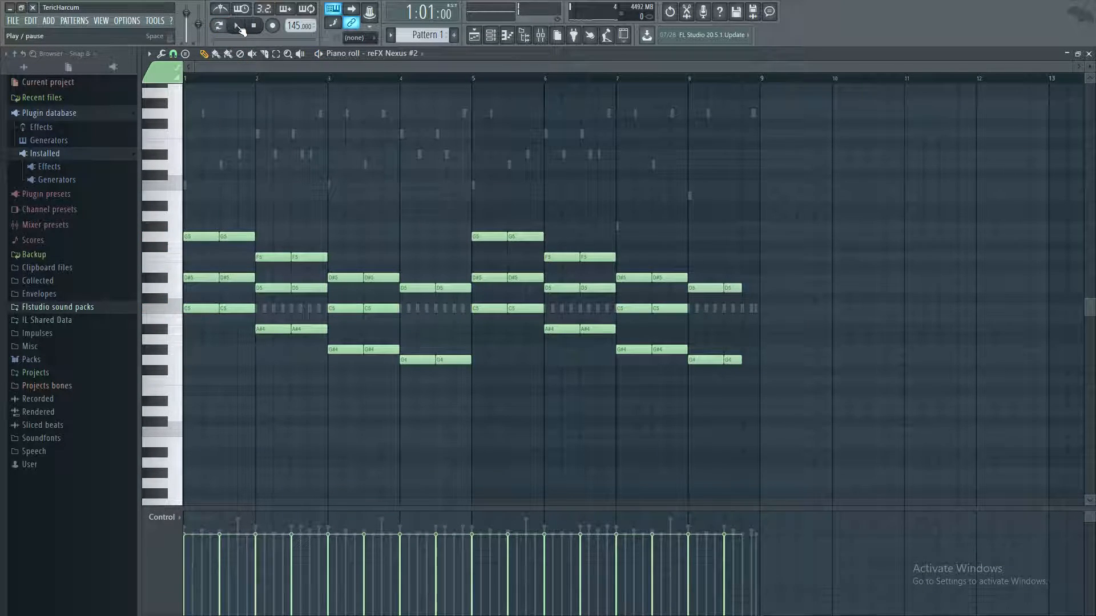
pyautogui.press('space')
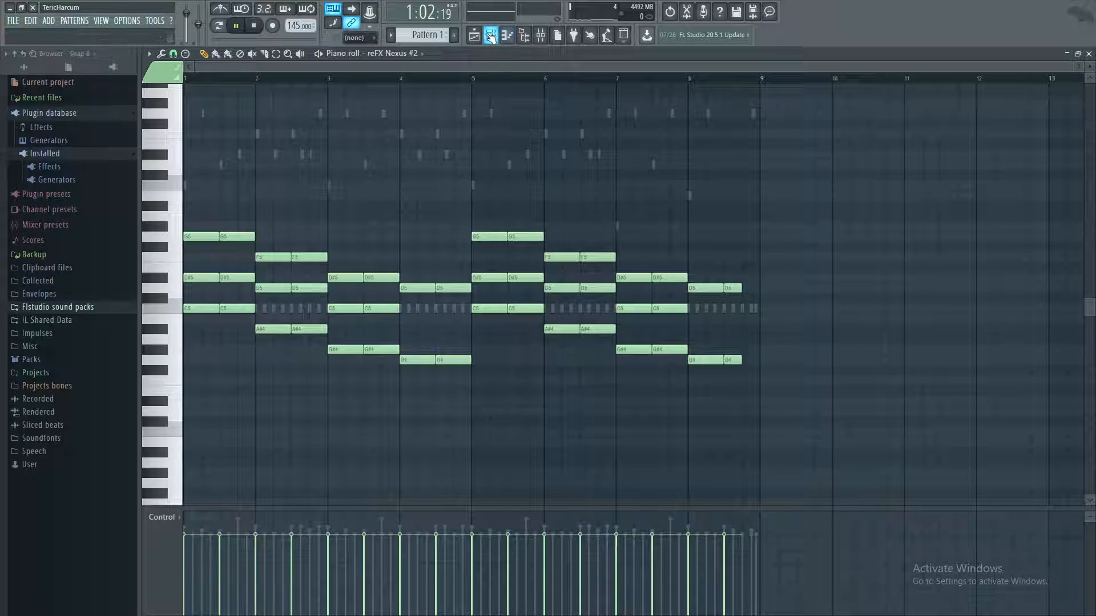
# Step: Show the channel rack and enable Cut itself for the 808Star (7) channel
pyautogui.click(490, 34)
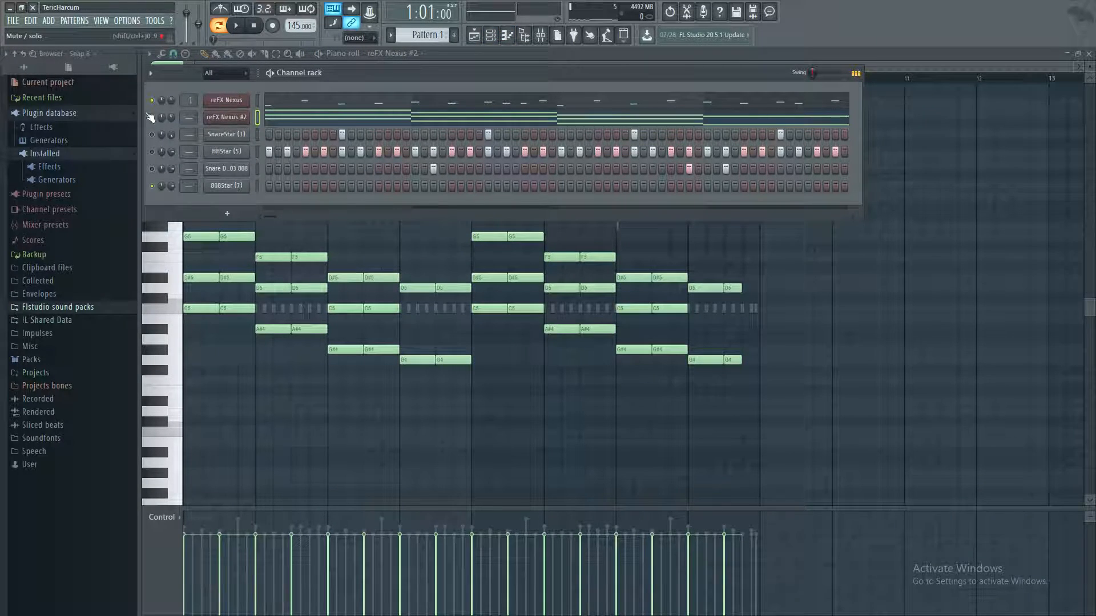
pyautogui.click(234, 187)
pyautogui.click(478, 123)
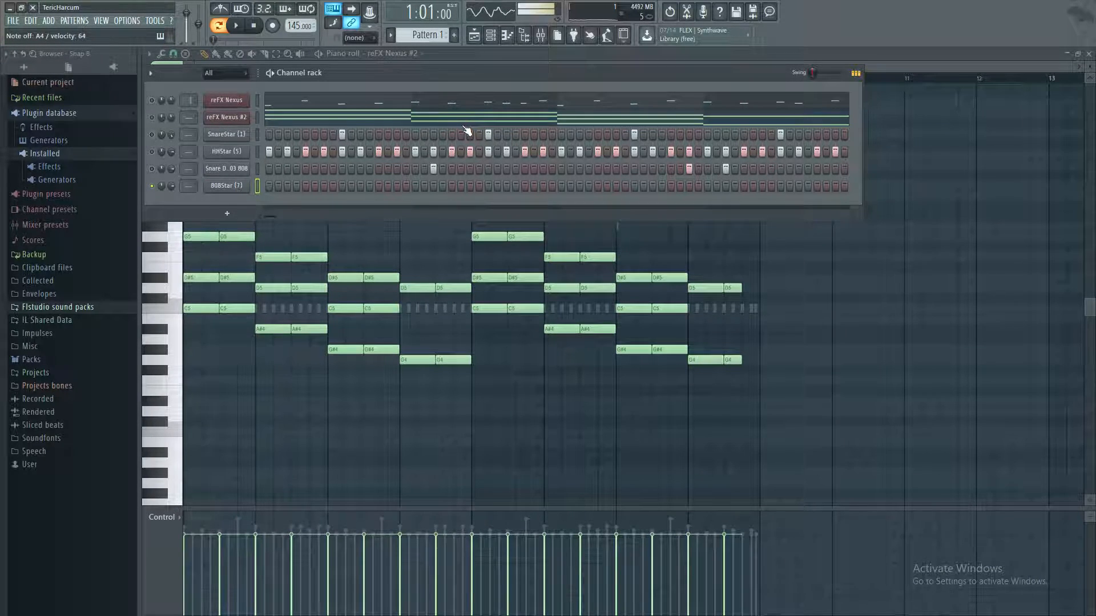
pyautogui.rightClick(242, 191)
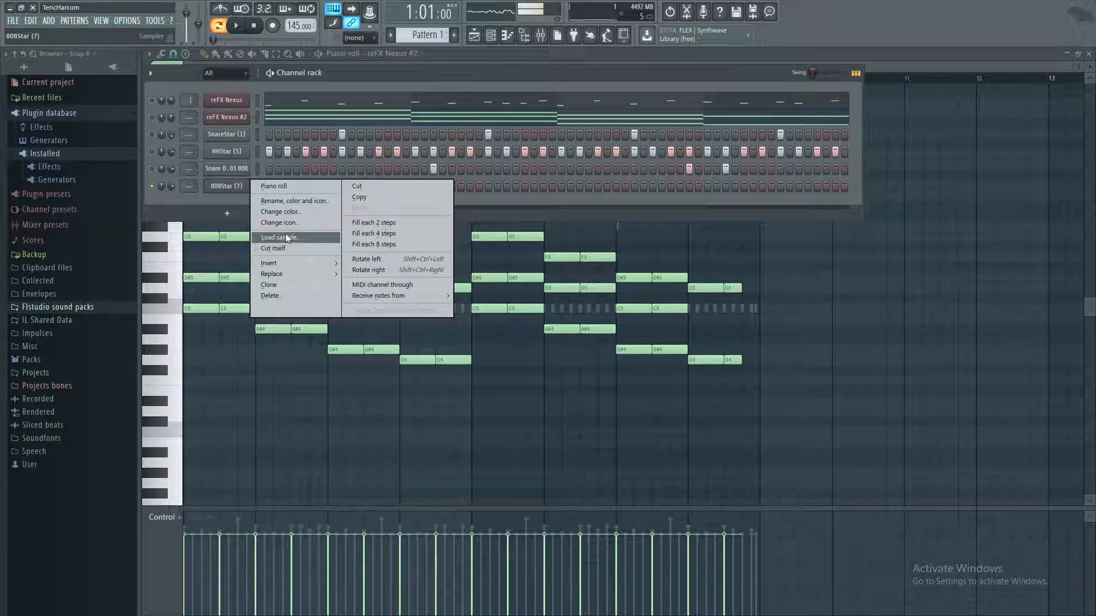
pyautogui.click(234, 197)
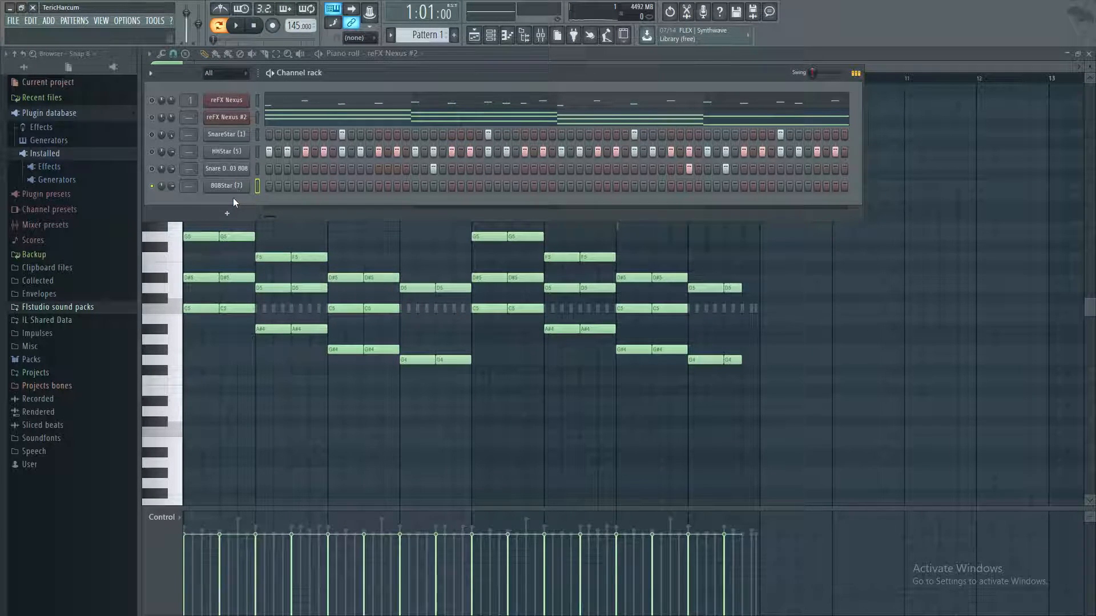
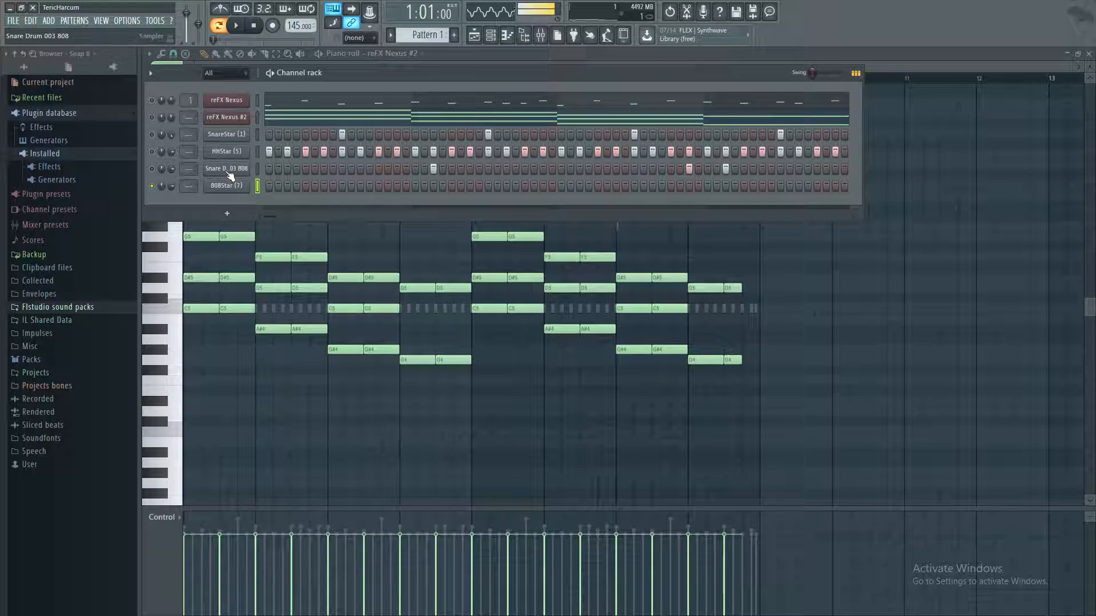
# Step: Copy the chord notes from reFX Nexus #2, paste them into 808Star (7) and open that channel in the piano roll
pyautogui.click(226, 118)
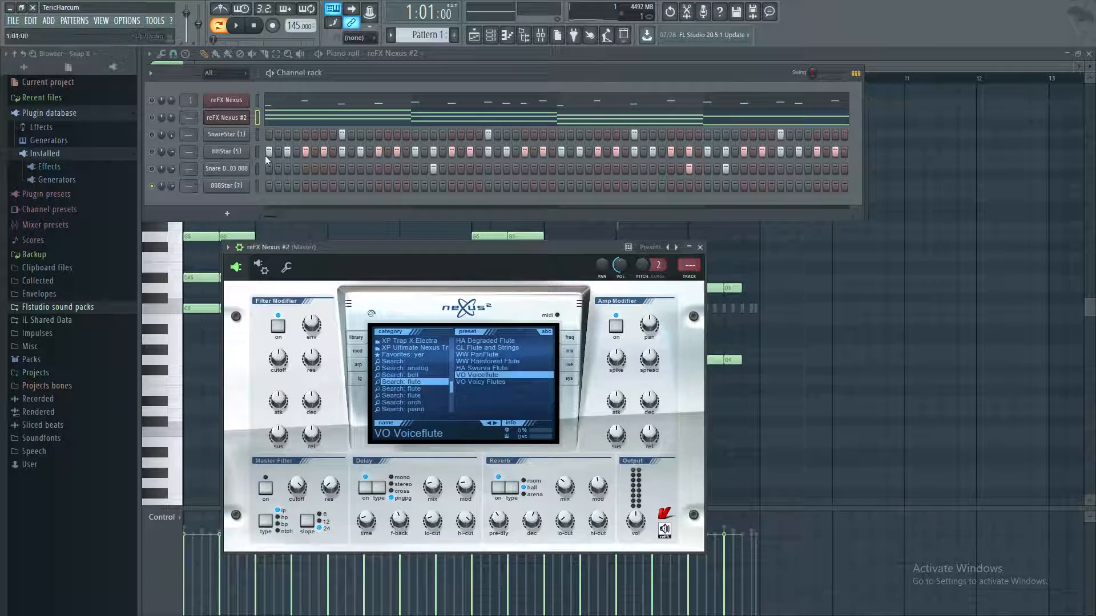
pyautogui.click(699, 248)
pyautogui.rightClick(236, 122)
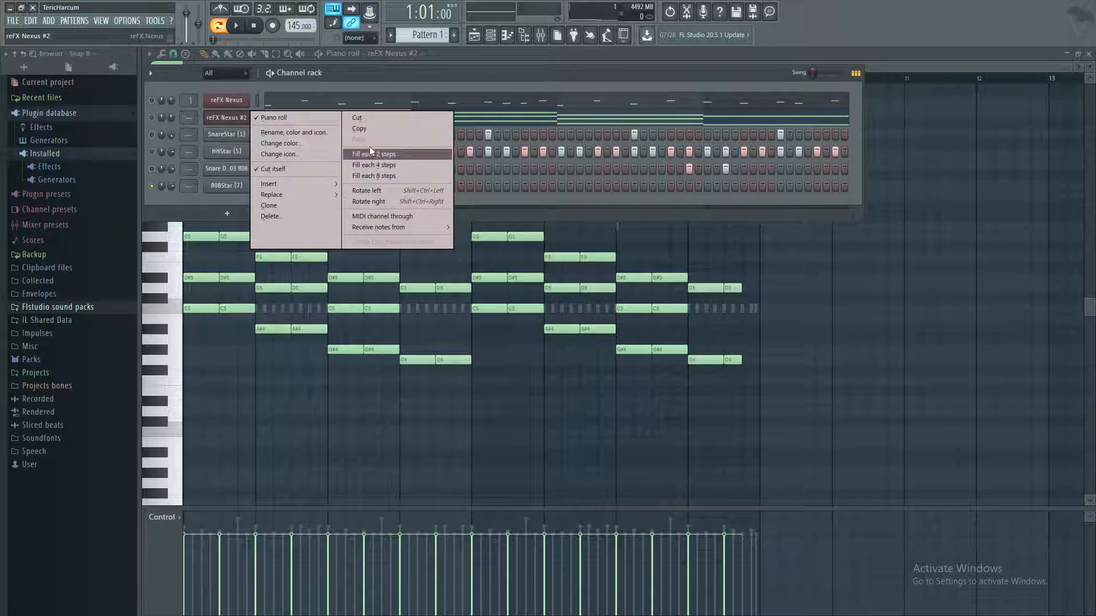
pyautogui.click(367, 129)
pyautogui.rightClick(228, 186)
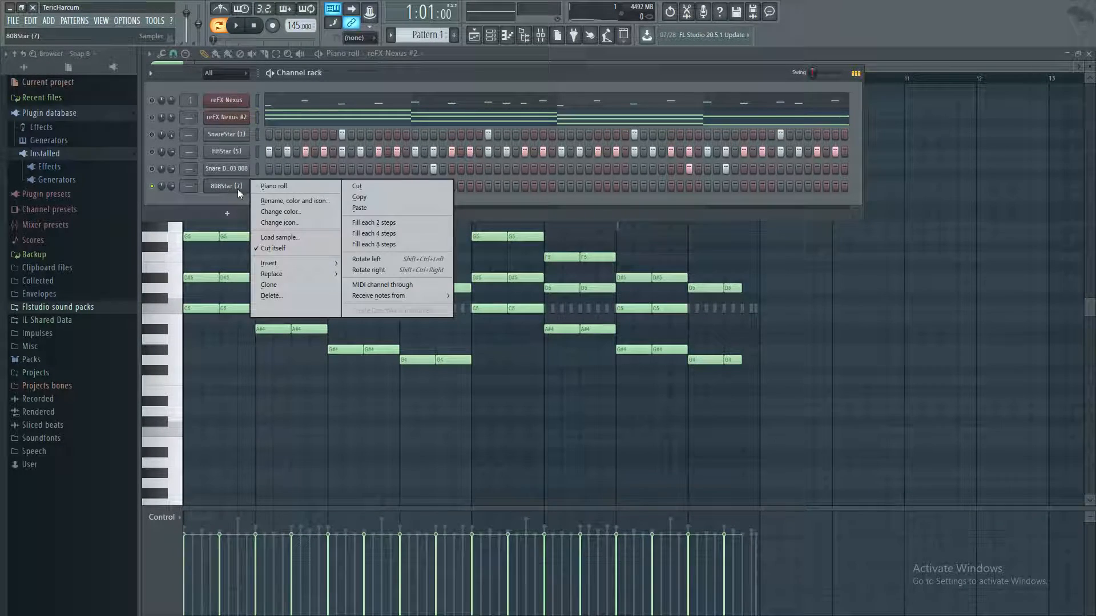
pyautogui.click(370, 204)
pyautogui.click(297, 188)
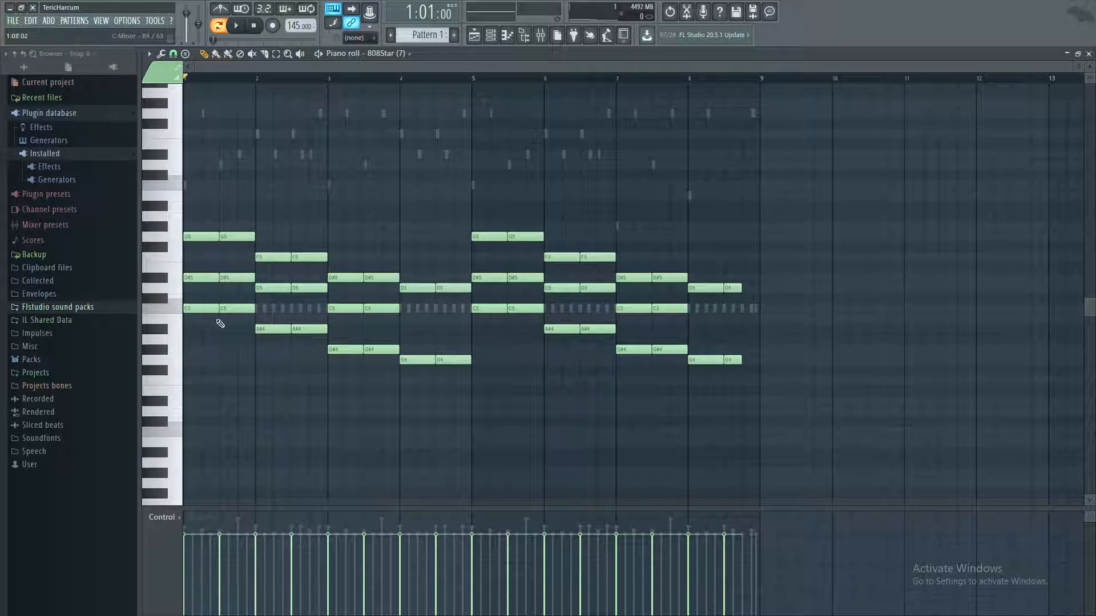
# Step: Delete the upper chord notes, everything from bar 5 onward and the C5 notes in bar 3, keeping only the root notes
pyautogui.press('space')
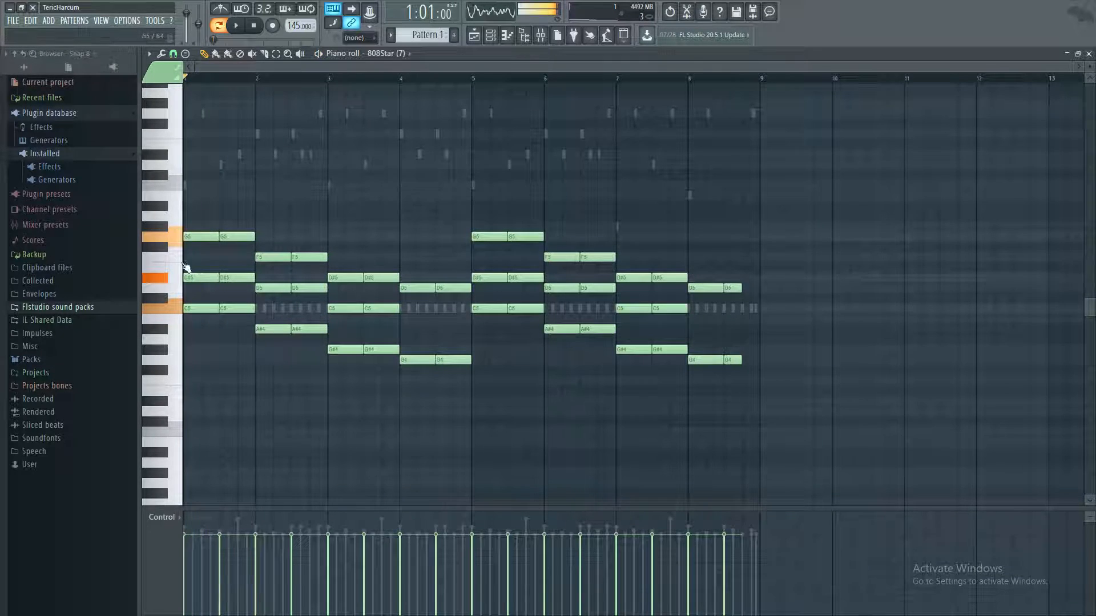
pyautogui.moveTo(187, 182); pyautogui.dragTo(693, 292)
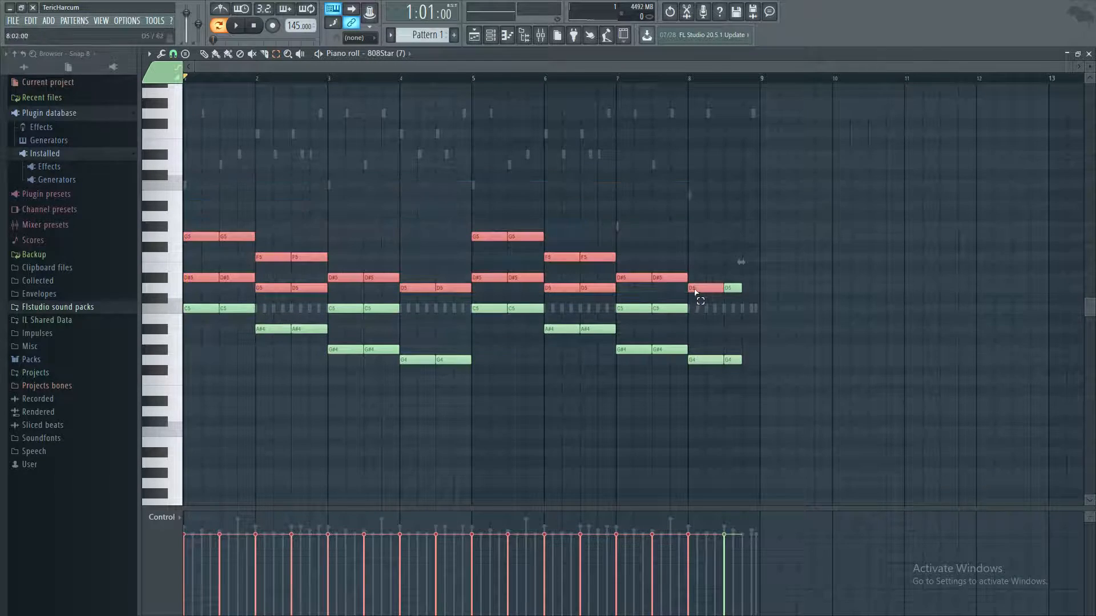
pyautogui.hotkey('alt', 'm')
pyautogui.moveTo(754, 386); pyautogui.dragTo(483, 144)
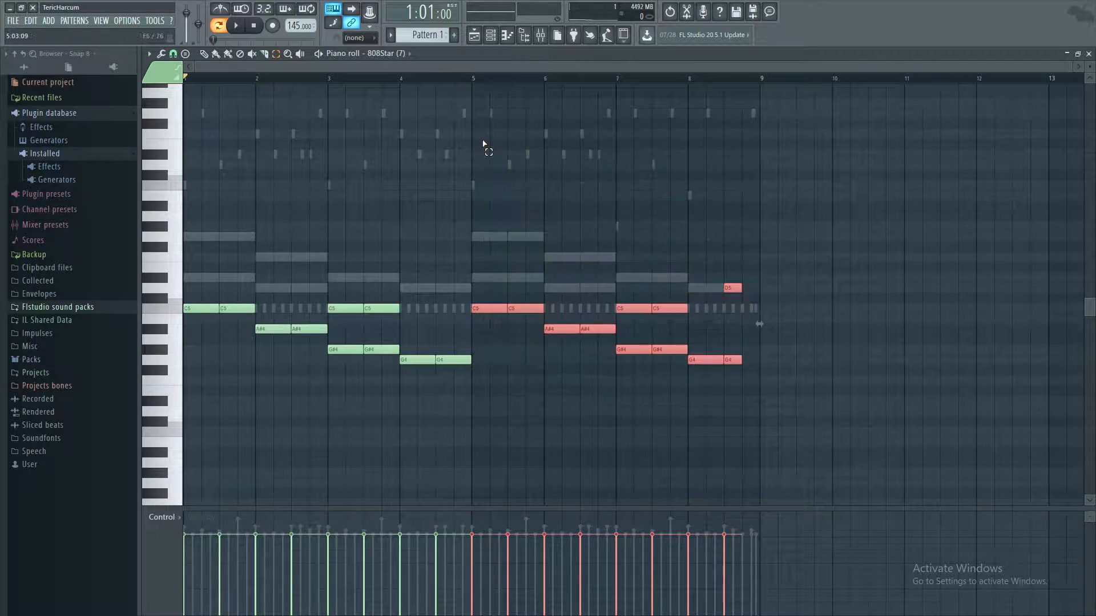
pyautogui.hotkey('alt', 'm')
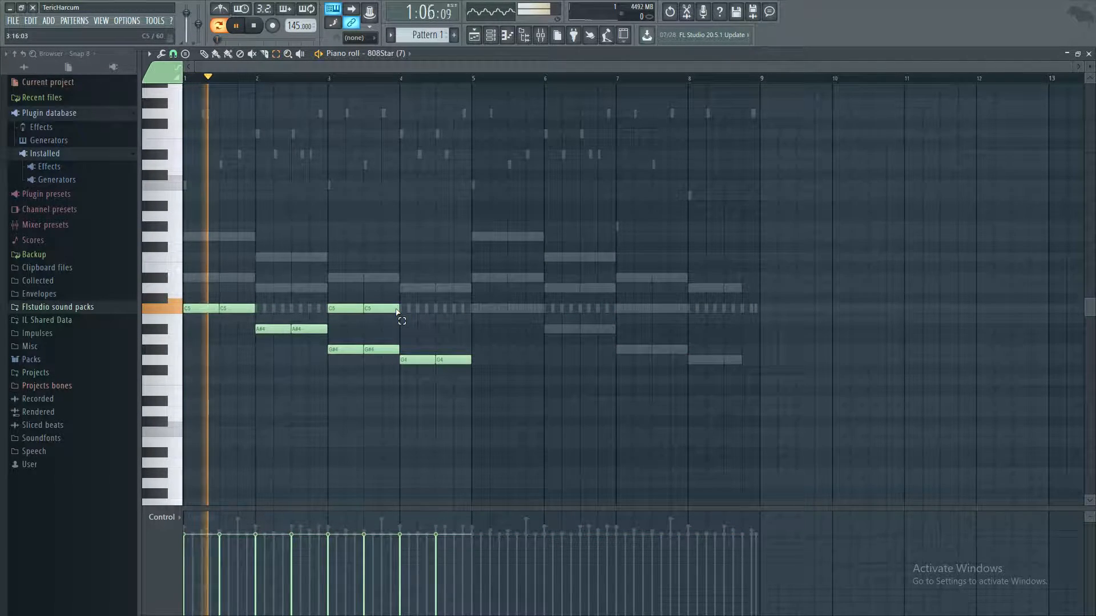
pyautogui.press('space')
pyautogui.moveTo(389, 313); pyautogui.dragTo(318, 311)
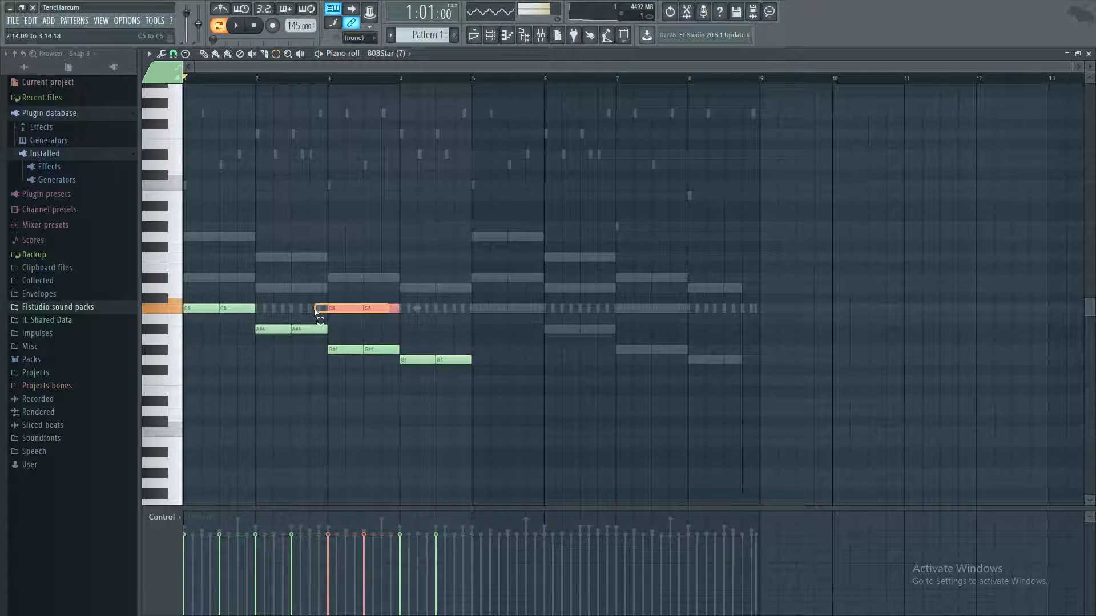
pyautogui.click(251, 54)
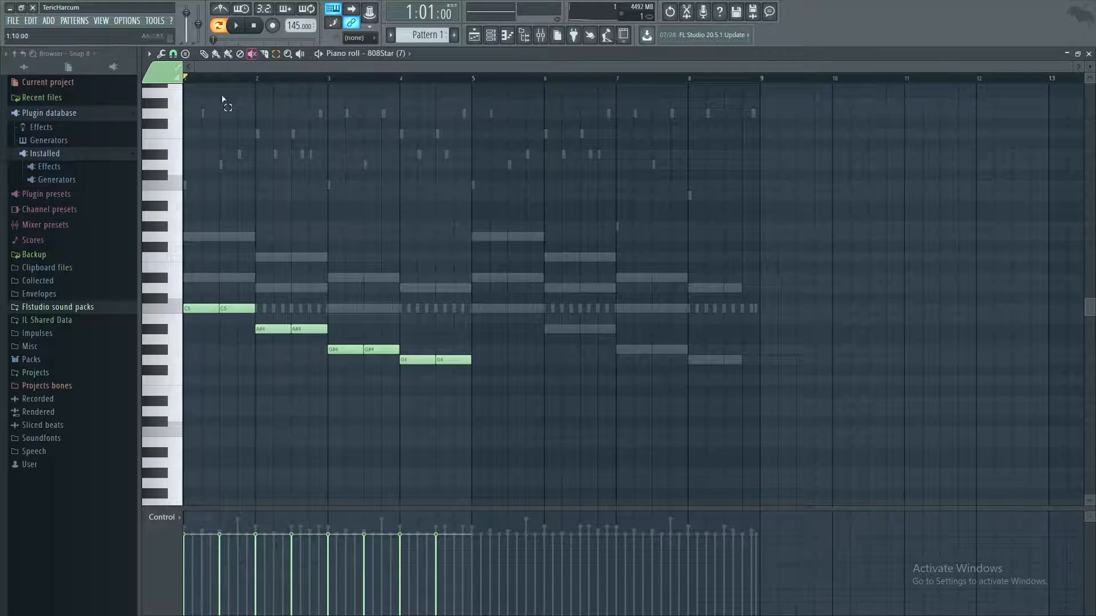
# Step: Slice the first C5 note of bar 1 in half and audition the 808 pattern
pyautogui.press('space')
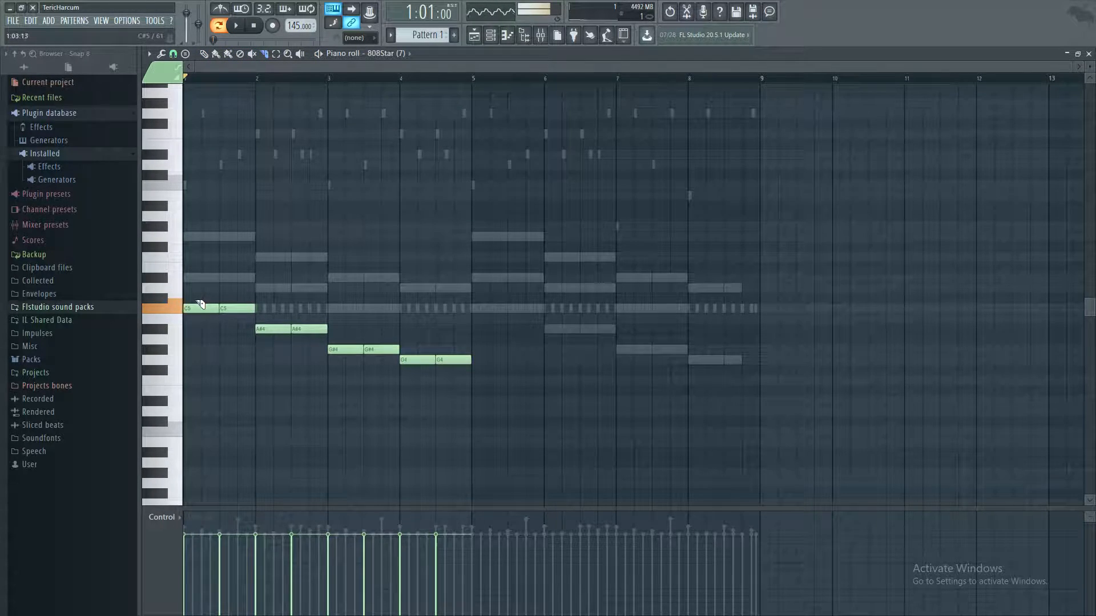
pyautogui.moveTo(209, 331); pyautogui.dragTo(218, 371)
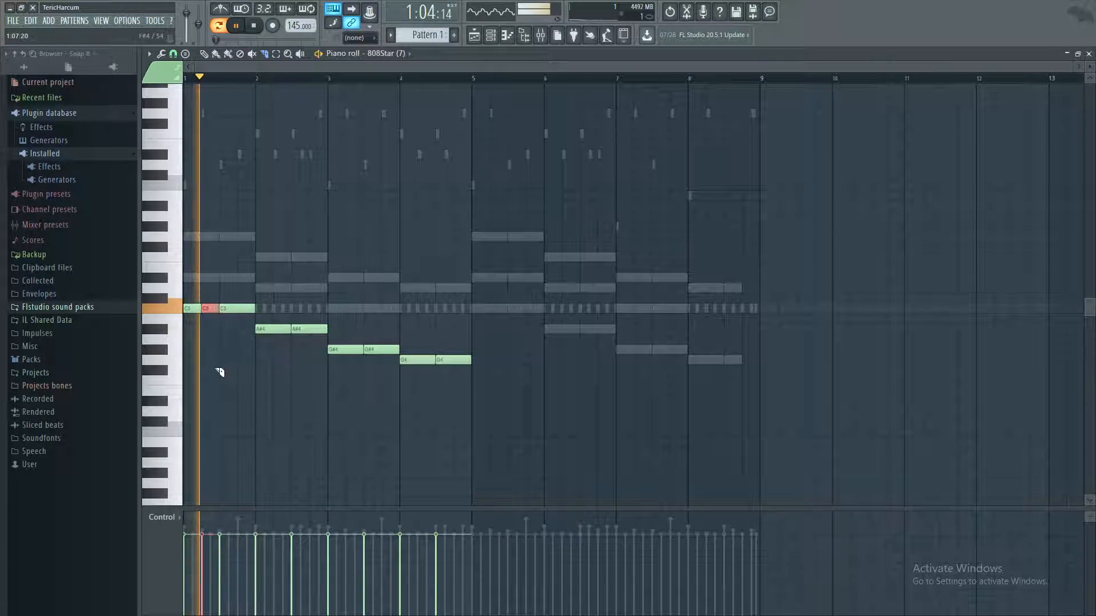
pyautogui.press('space')
pyautogui.press('space')
pyautogui.press('space')
pyautogui.click(209, 310)
pyautogui.press('space')
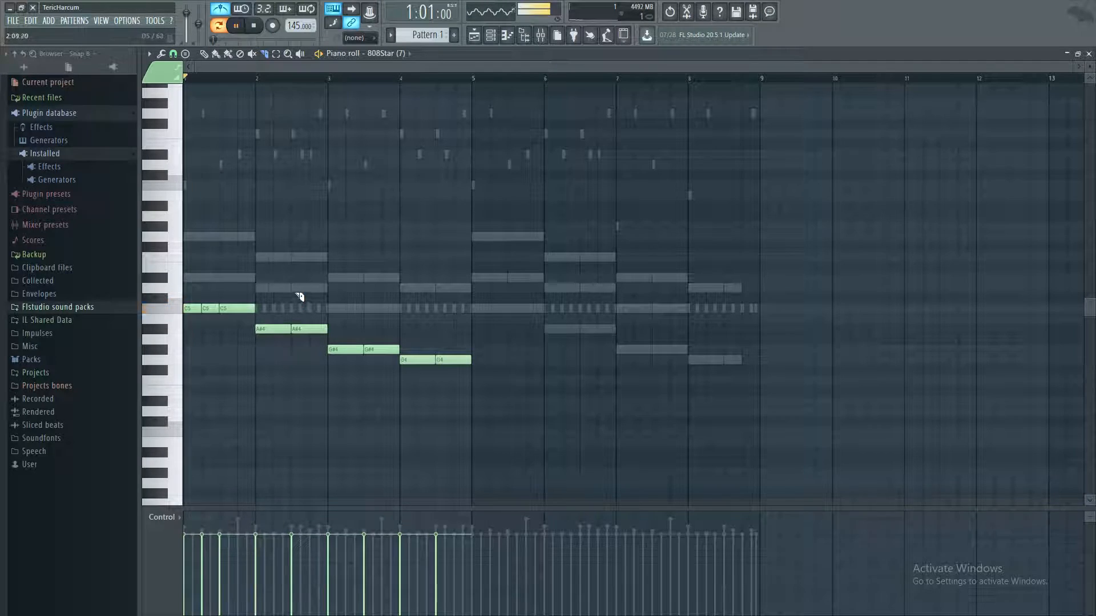
pyautogui.click(173, 183)
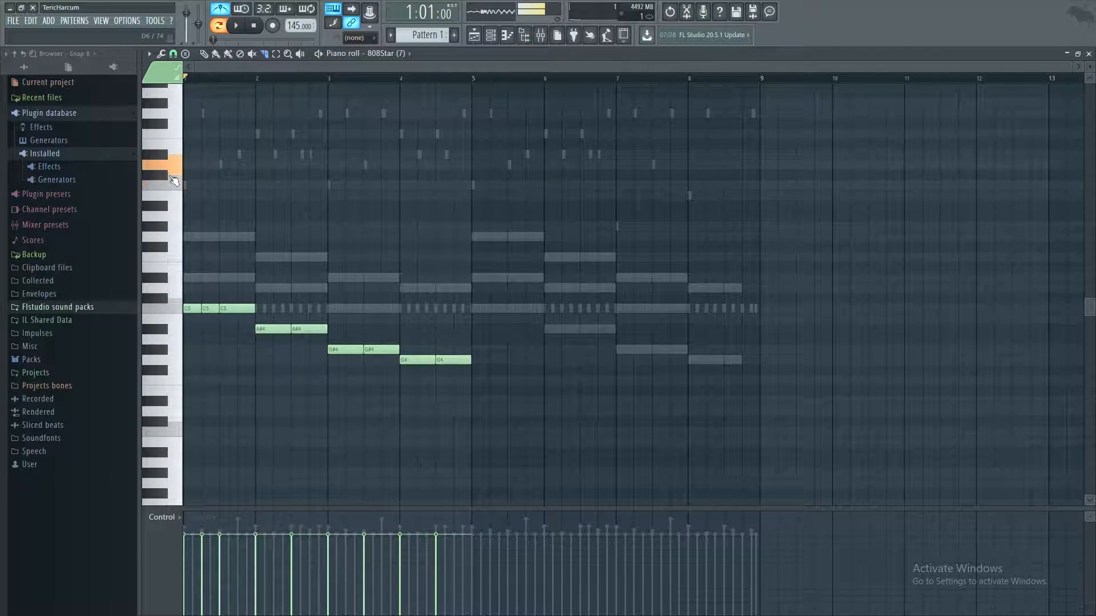
# Step: Transpose all the 808 notes up one octave
pyautogui.hotkey('ctrl', 'a')
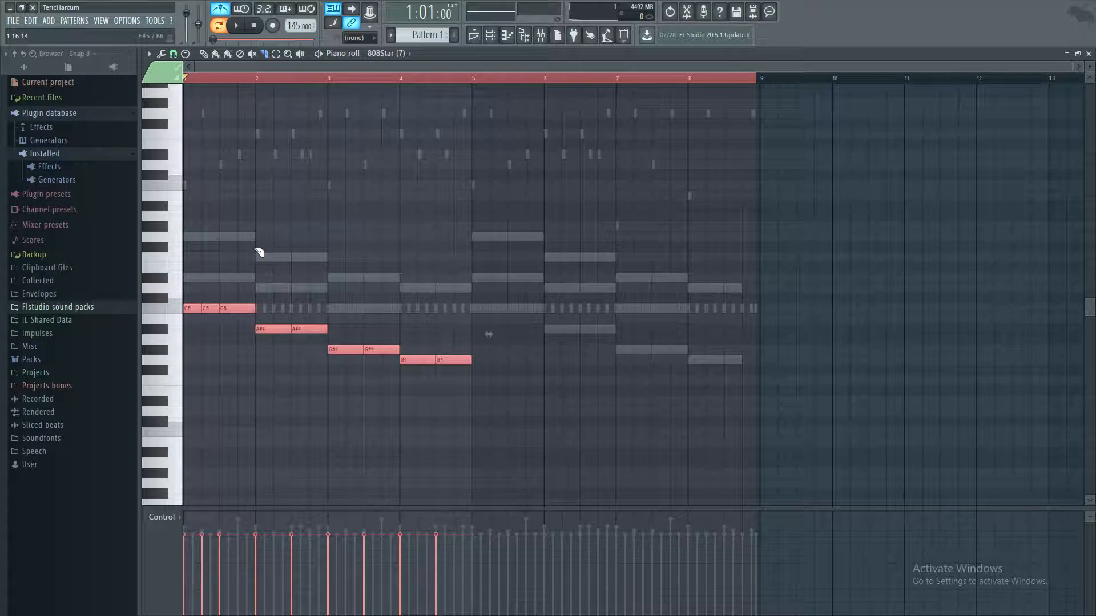
pyautogui.hotkey('ctrl', 'd')
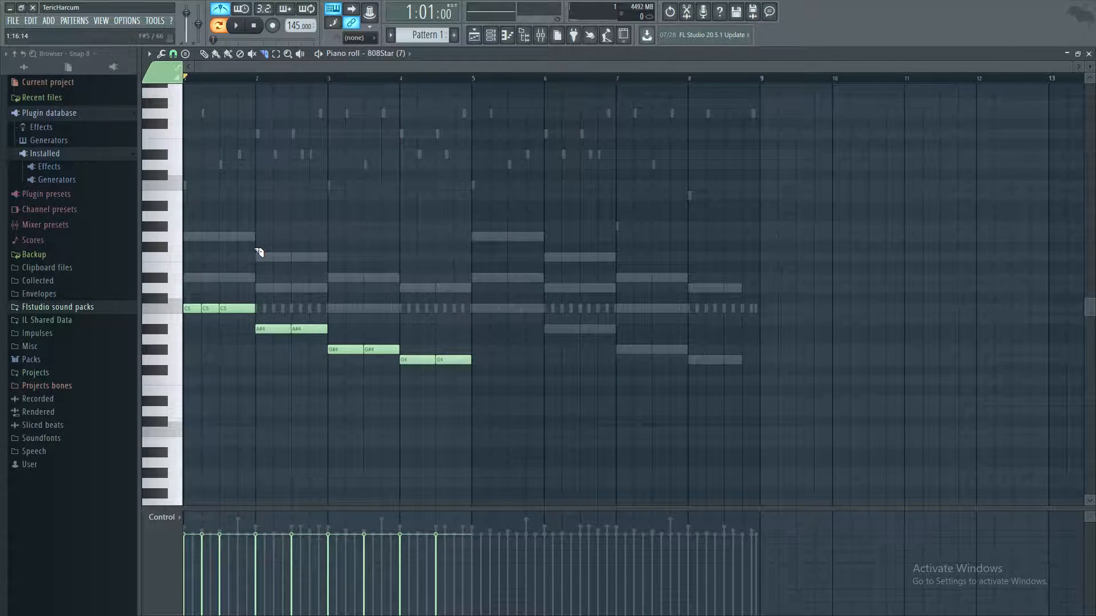
pyautogui.hotkey('ctrl', 'a')
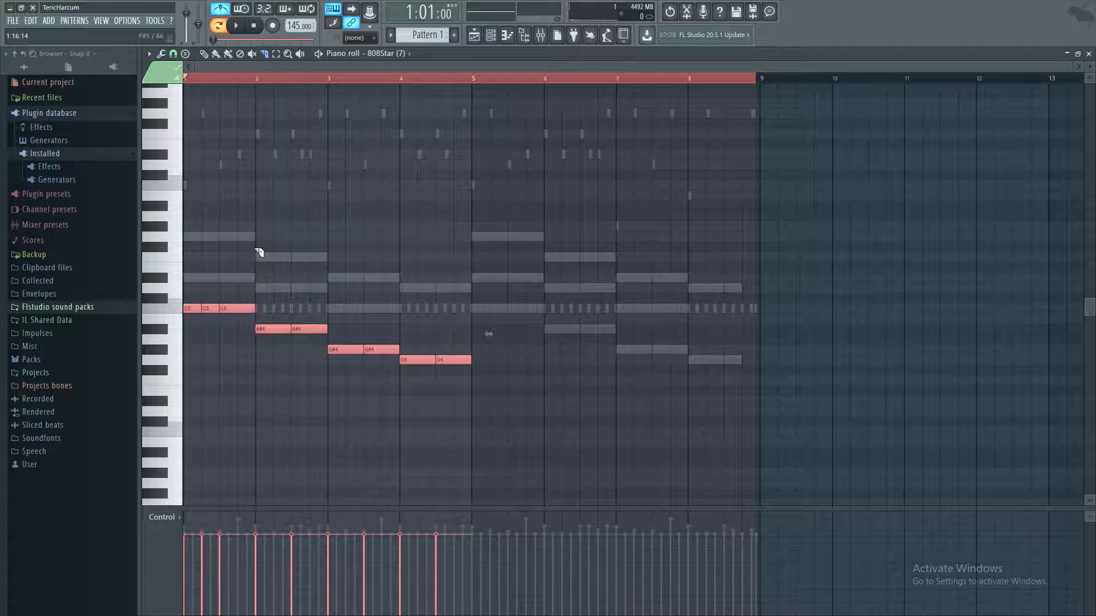
pyautogui.hotkey('ctrl', 'Up')
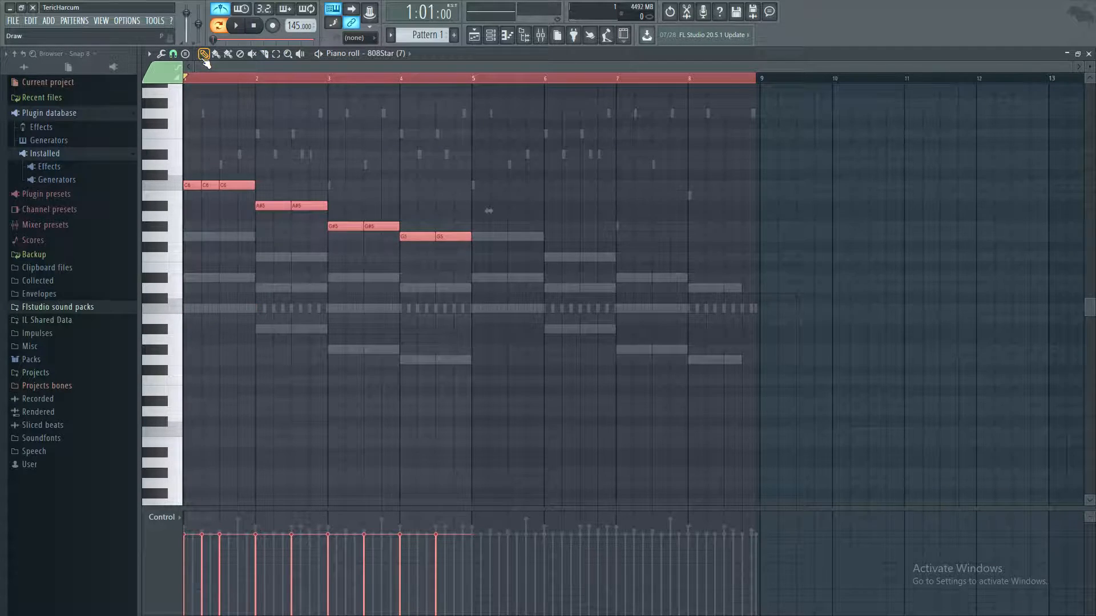
# Step: Delete the middle C6 note in bar 1, audition the pattern and deselect all notes
pyautogui.rightClick(206, 188)
pyautogui.press('space')
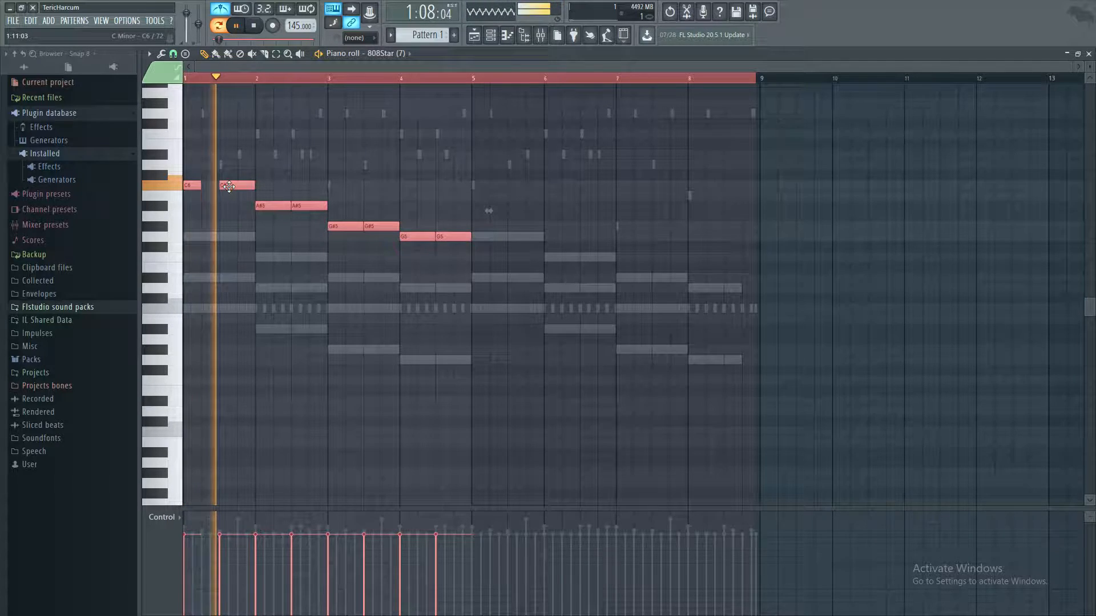
pyautogui.moveTo(229, 187)
pyautogui.mouseDown()
pyautogui.moveTo(247, 190)
pyautogui.moveTo(222, 187)
pyautogui.mouseUp()
pyautogui.press('space')
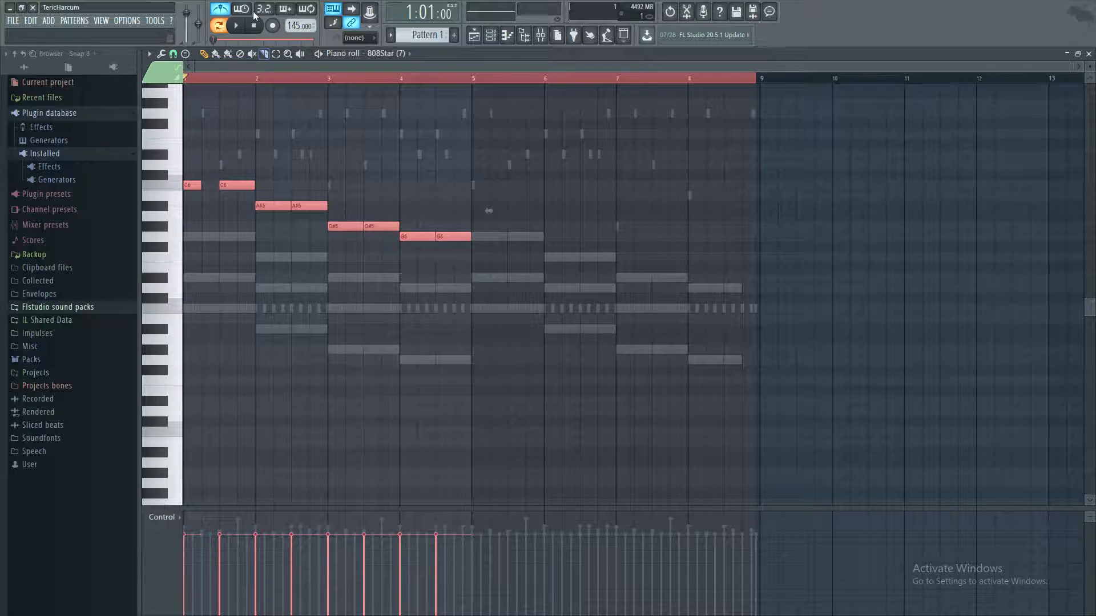
pyautogui.press('space')
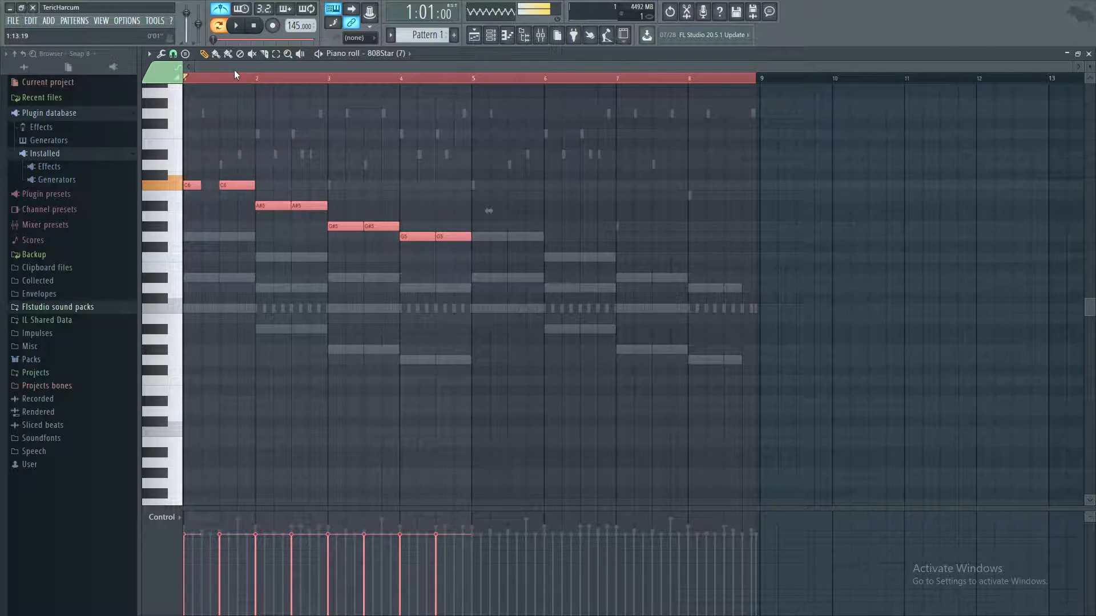
pyautogui.press('space')
pyautogui.hotkey('ctrl', 'd')
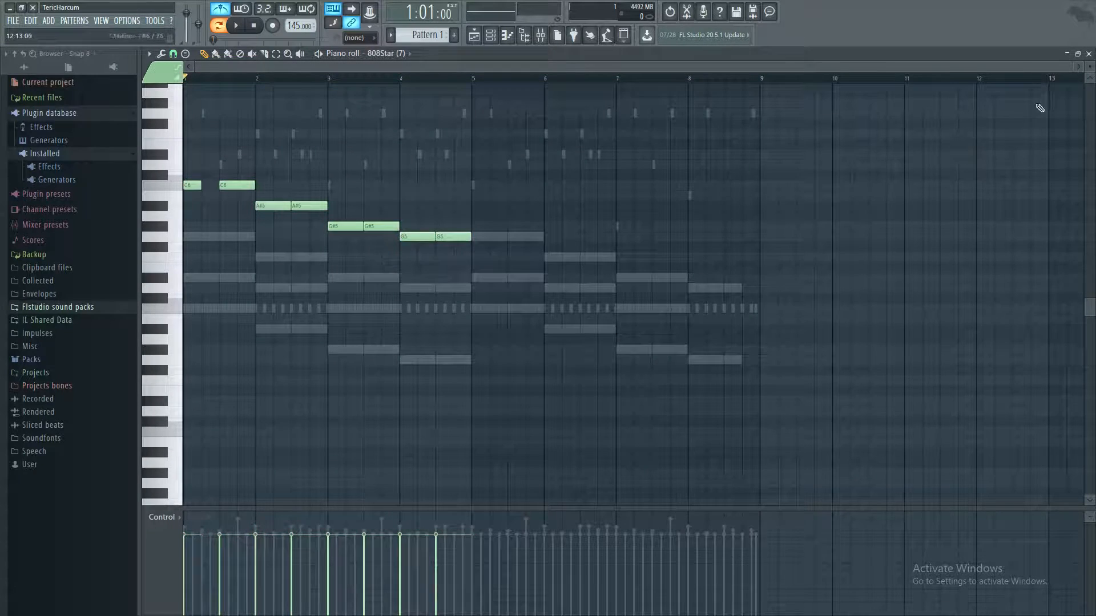
# Step: Move the second C6 note in bar 1 to step 7 and shorten it to end at step 13, auditioning the change
pyautogui.moveTo(1069, 65); pyautogui.dragTo(328, 84)
pyautogui.press('space')
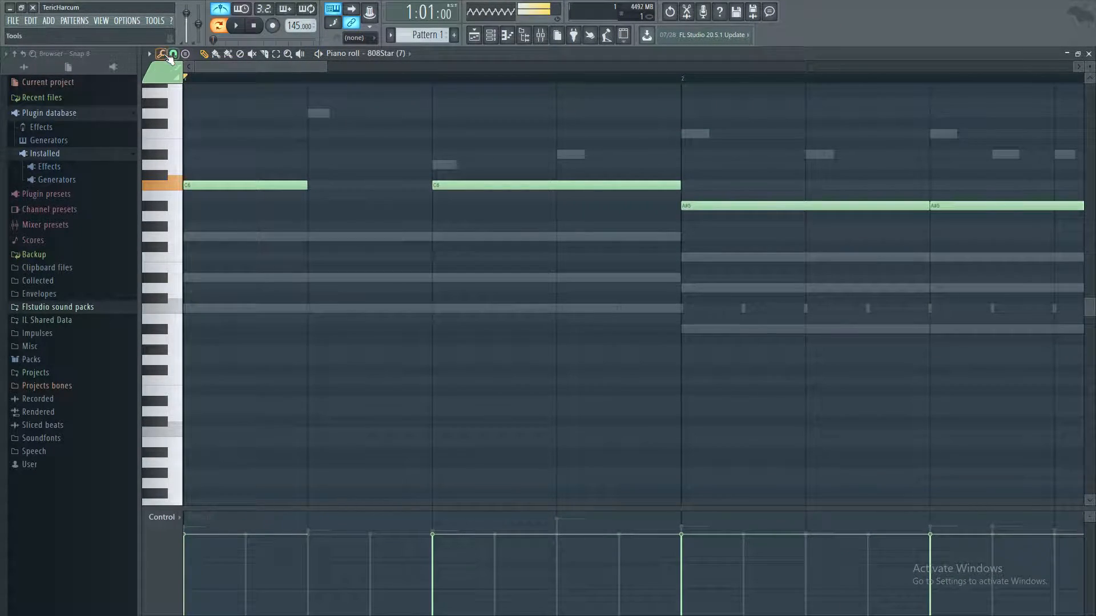
pyautogui.click(172, 54)
pyautogui.click(182, 205)
pyautogui.press('space')
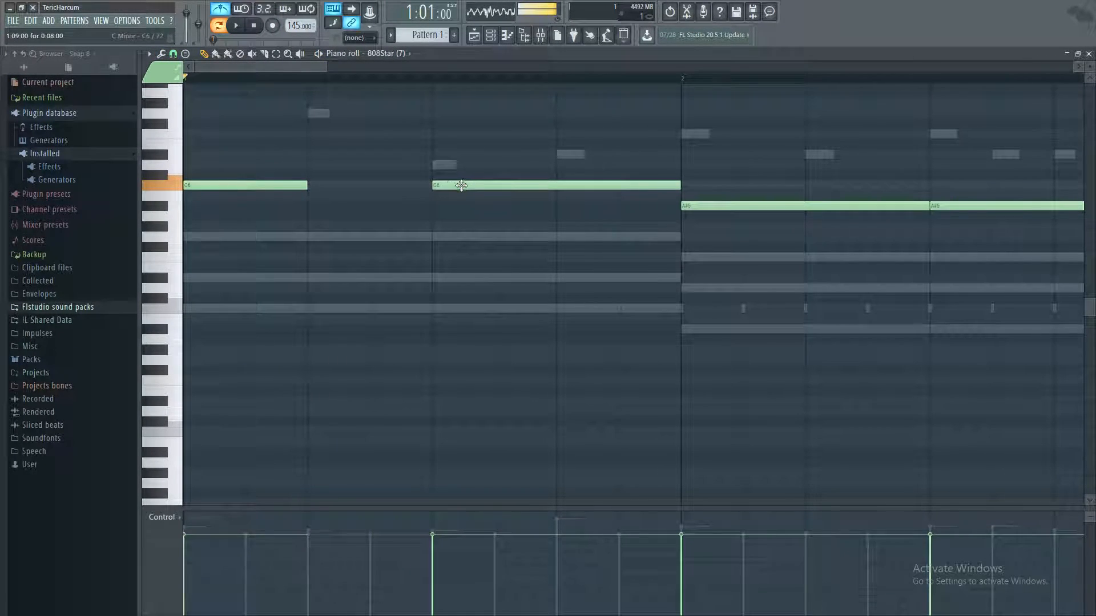
pyautogui.moveTo(462, 185); pyautogui.dragTo(400, 185)
pyautogui.press('space')
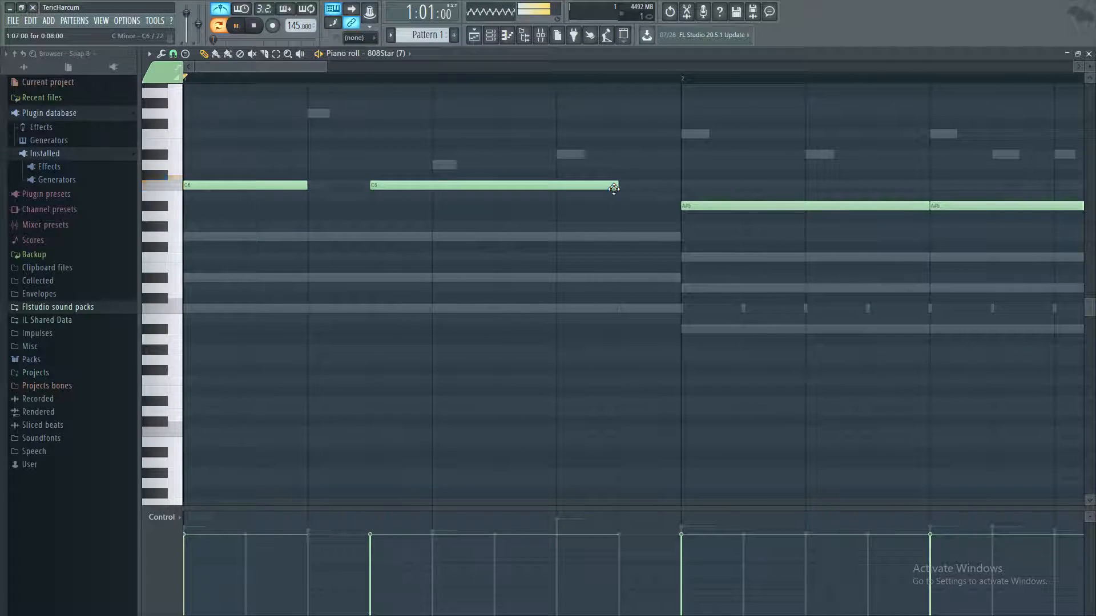
pyautogui.moveTo(615, 186); pyautogui.dragTo(556, 186)
pyautogui.press('space')
pyautogui.press('space')
# Step: Add a C6 note at step 13 of bar 1, trim it to the bar's end and play the pattern
pyautogui.click(567, 188)
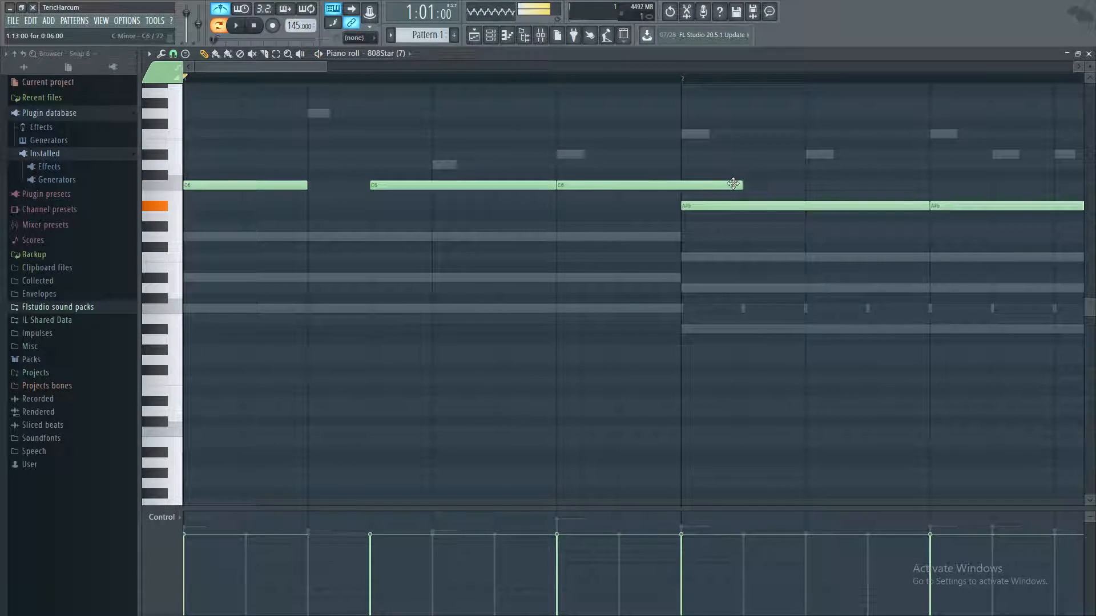
pyautogui.moveTo(741, 185); pyautogui.dragTo(680, 185)
pyautogui.press('space')
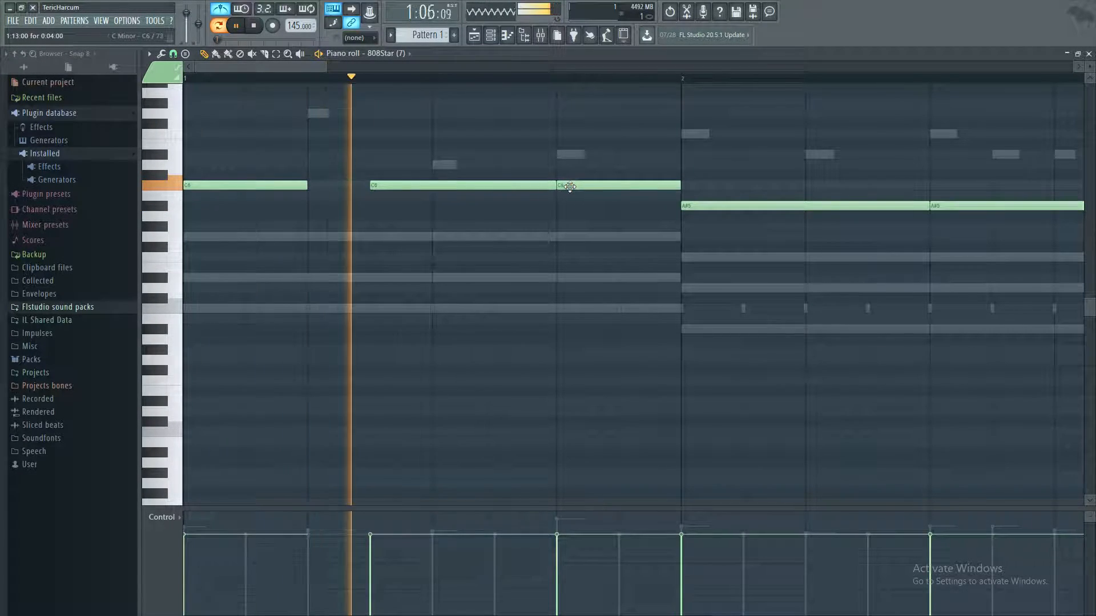
# Step: Delete the first A#5 note in bar 2 and play the pattern from the start
pyautogui.scroll(-3, 420, 204)
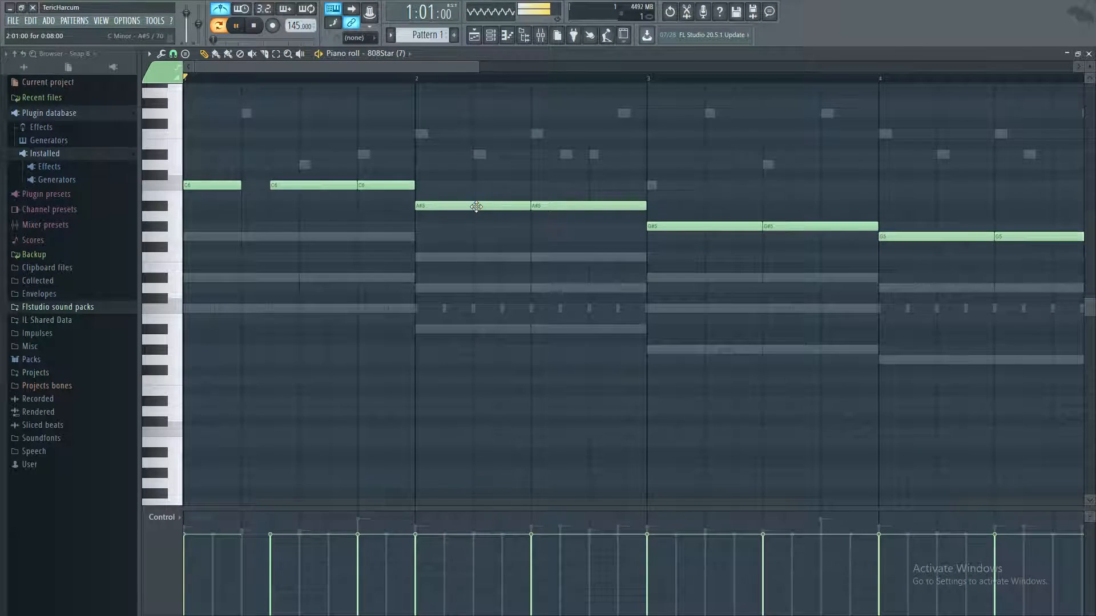
pyautogui.moveTo(419, 204); pyautogui.dragTo(545, 211)
pyautogui.press('space')
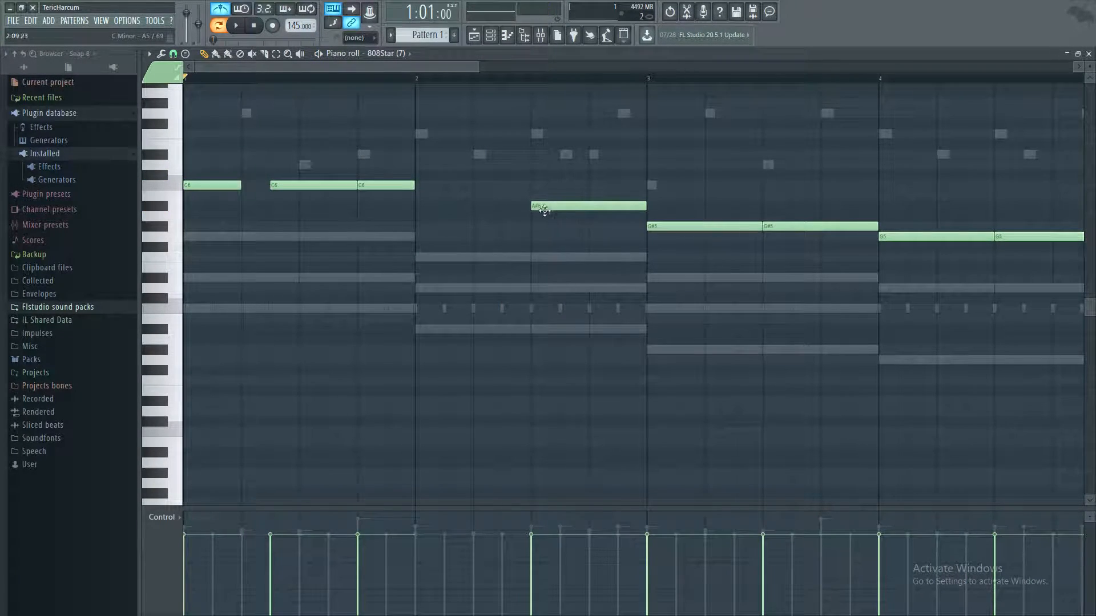
pyautogui.press('space')
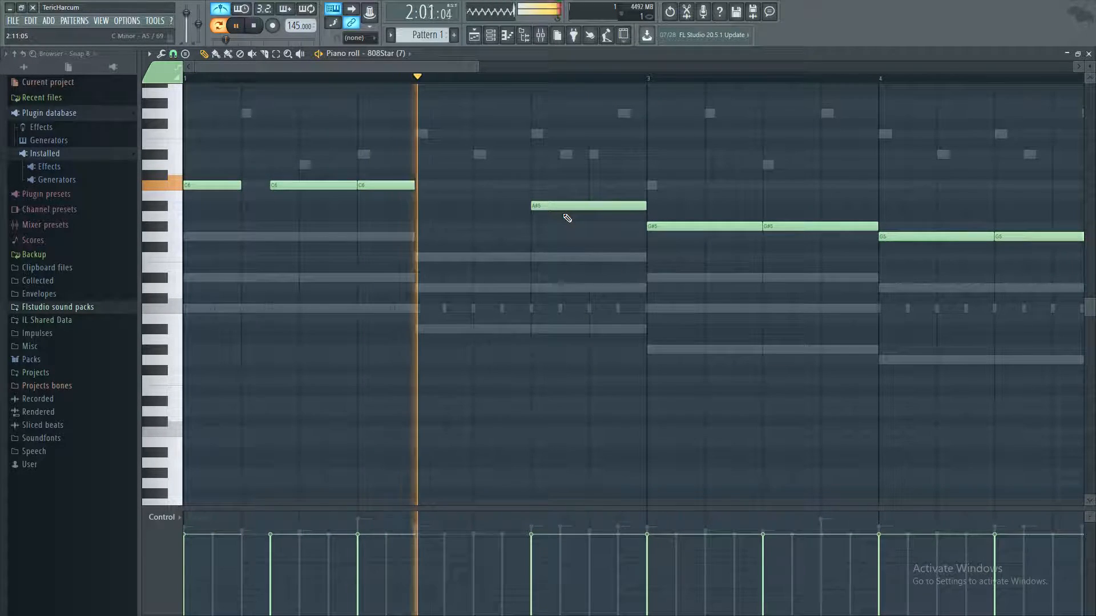
# Step: Move the remaining A#5 note in bar 2 to step 5 and shorten it to two steps
pyautogui.moveTo(548, 207); pyautogui.dragTo(489, 207)
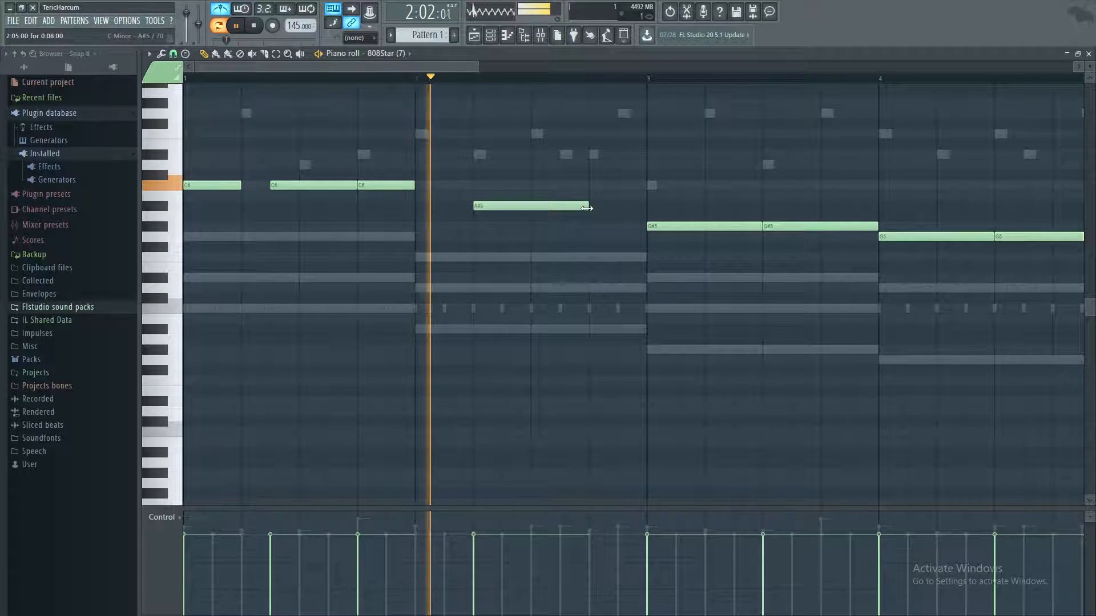
pyautogui.moveTo(580, 208); pyautogui.dragTo(535, 208)
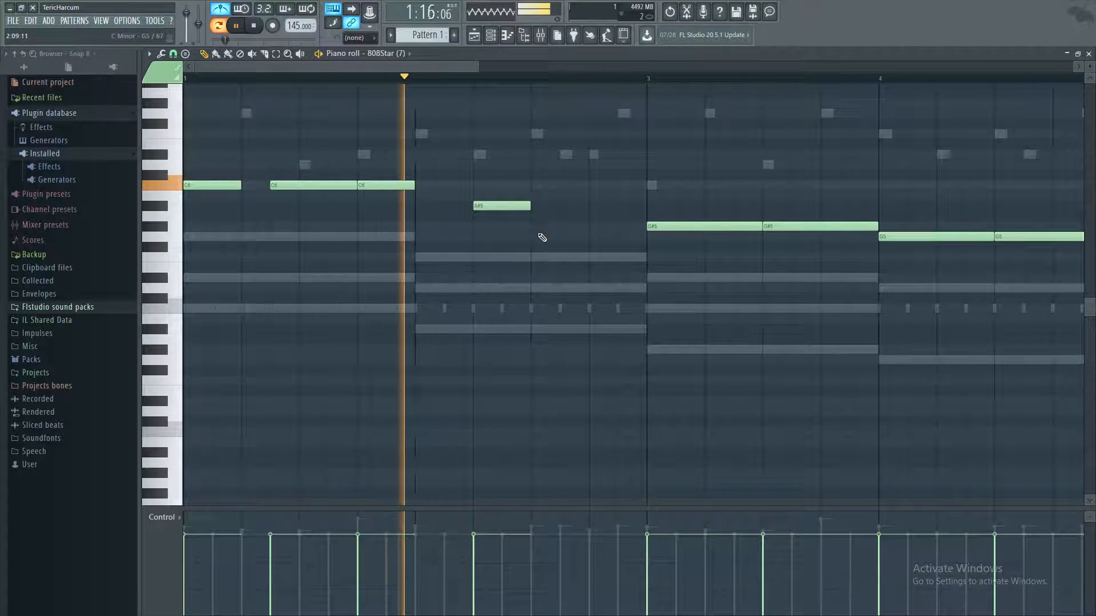
pyautogui.moveTo(529, 206); pyautogui.dragTo(502, 206)
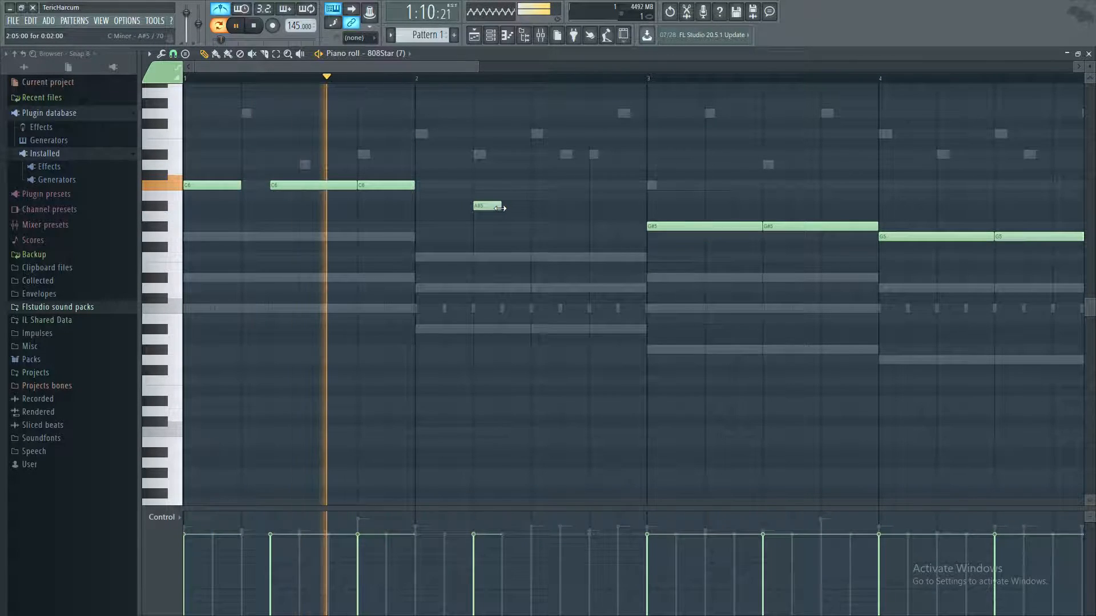
# Step: Rearrange bar 2 into two-step A#5 notes at steps 5 and 9 and audition the pattern
pyautogui.click(506, 206)
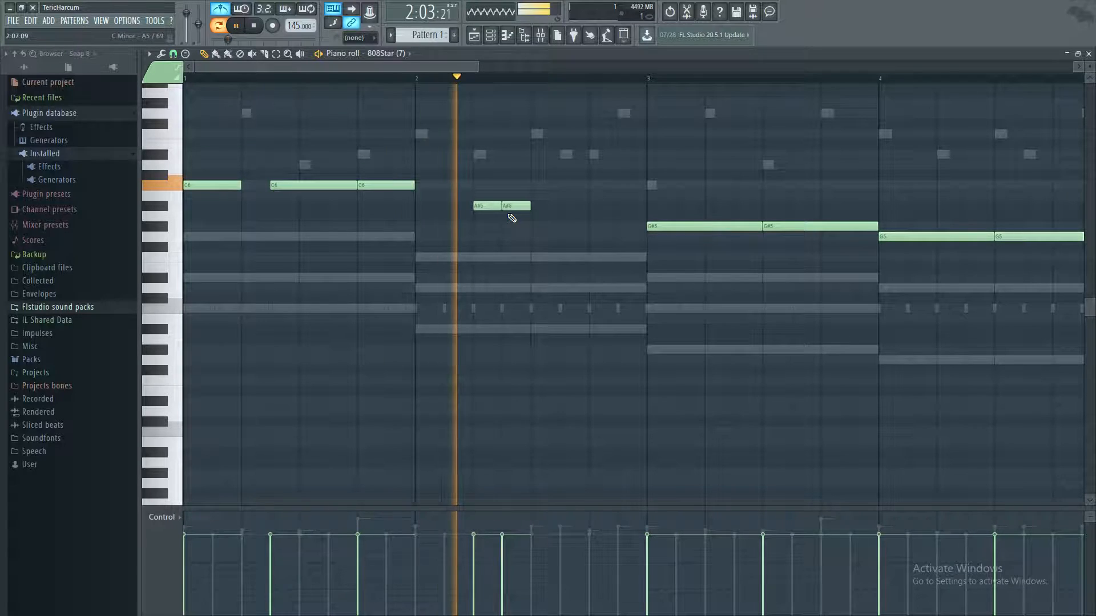
pyautogui.rightClick(490, 206)
pyautogui.click(536, 207)
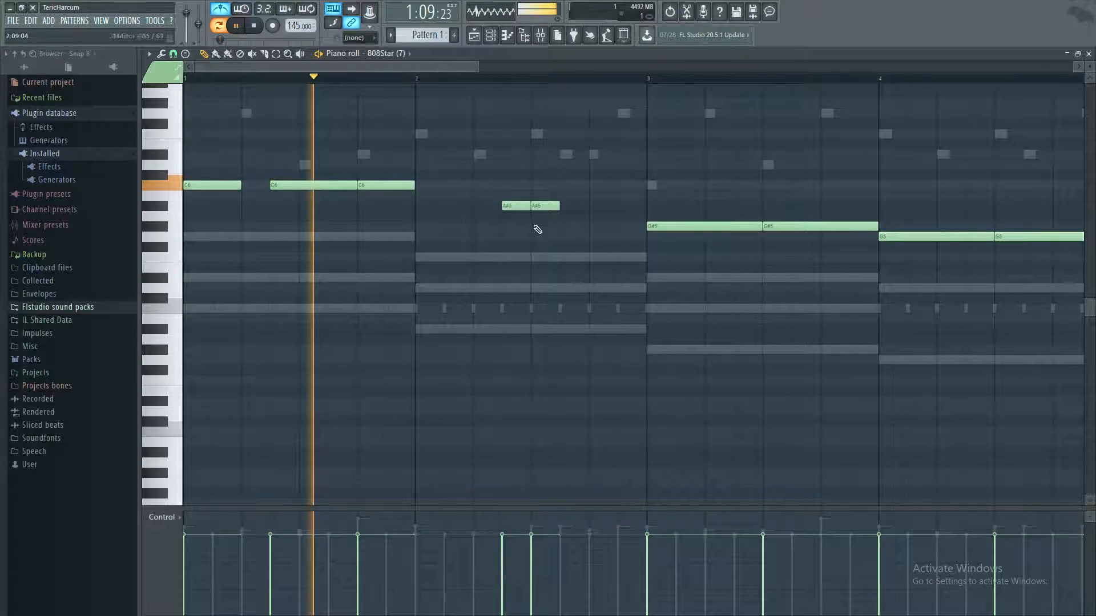
pyautogui.press('space')
pyautogui.moveTo(510, 208); pyautogui.dragTo(481, 208)
pyautogui.press('space')
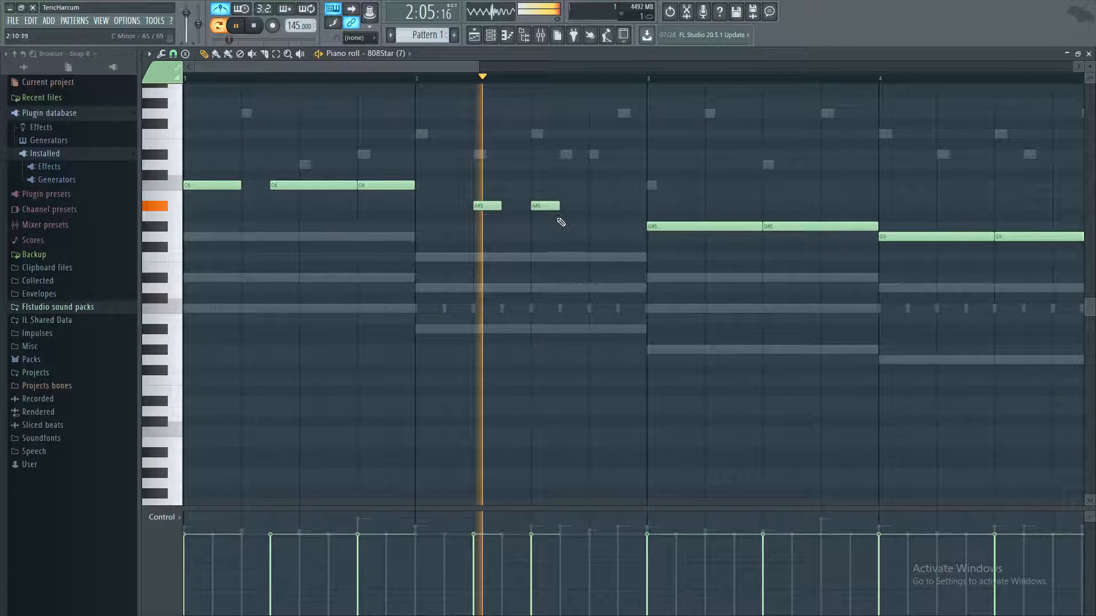
# Step: Rework bar 2 into two consecutive two-step A#5 notes starting at steps 3 and 5, playing the pattern to check
pyautogui.rightClick(544, 206)
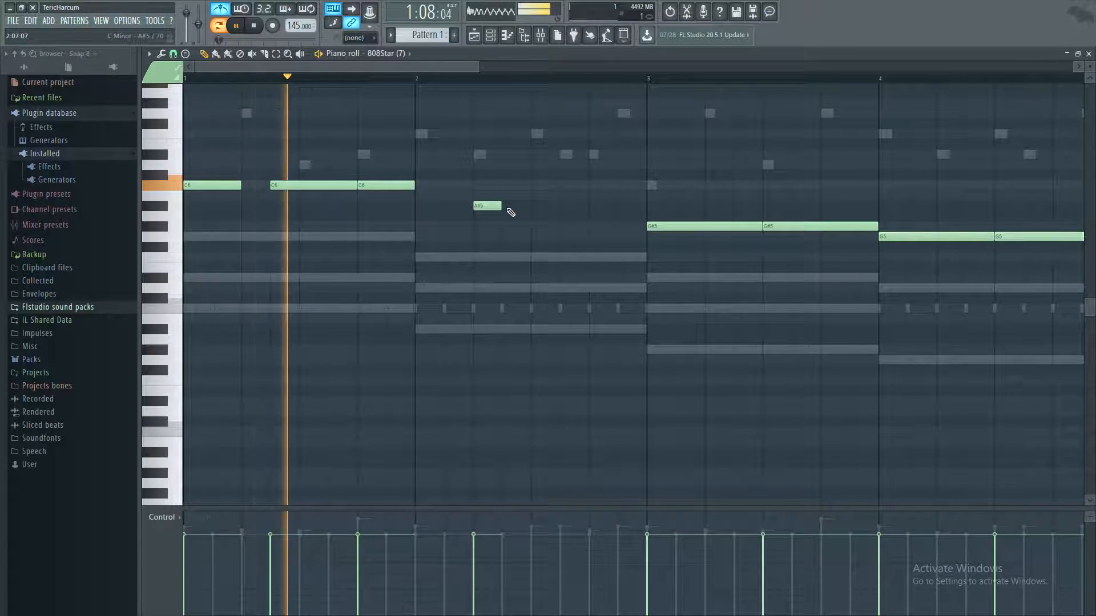
pyautogui.press('space')
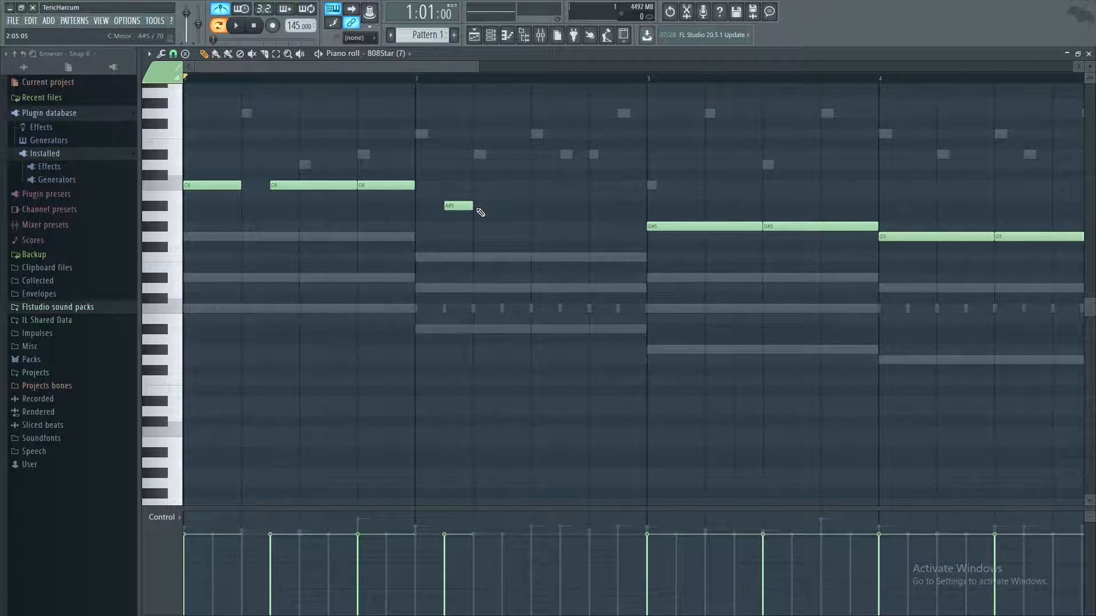
pyautogui.click(480, 208)
pyautogui.press('space')
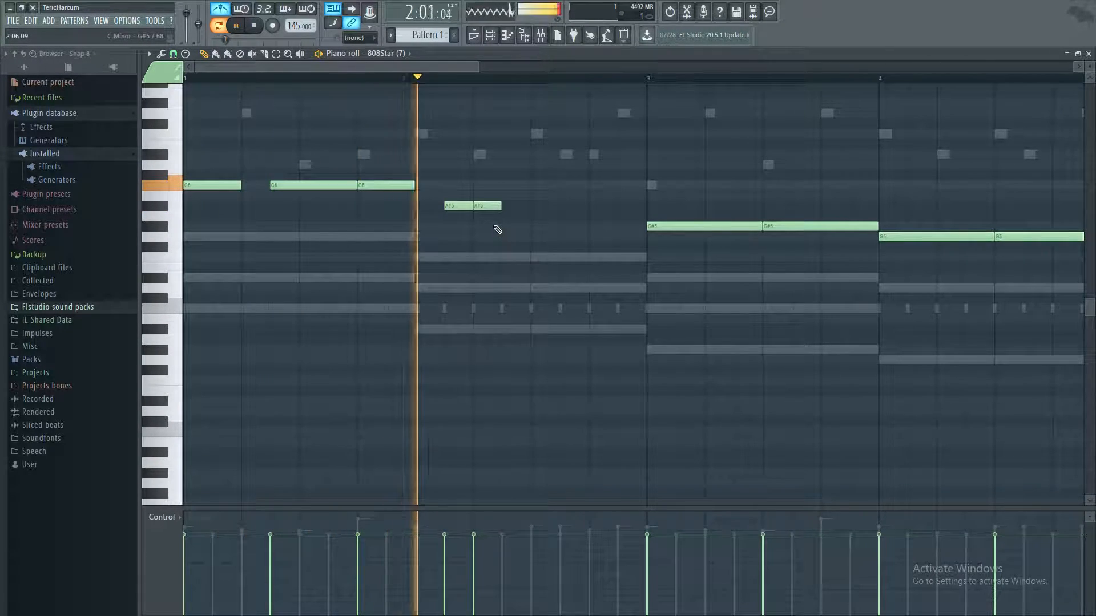
pyautogui.press('space')
pyautogui.press('space')
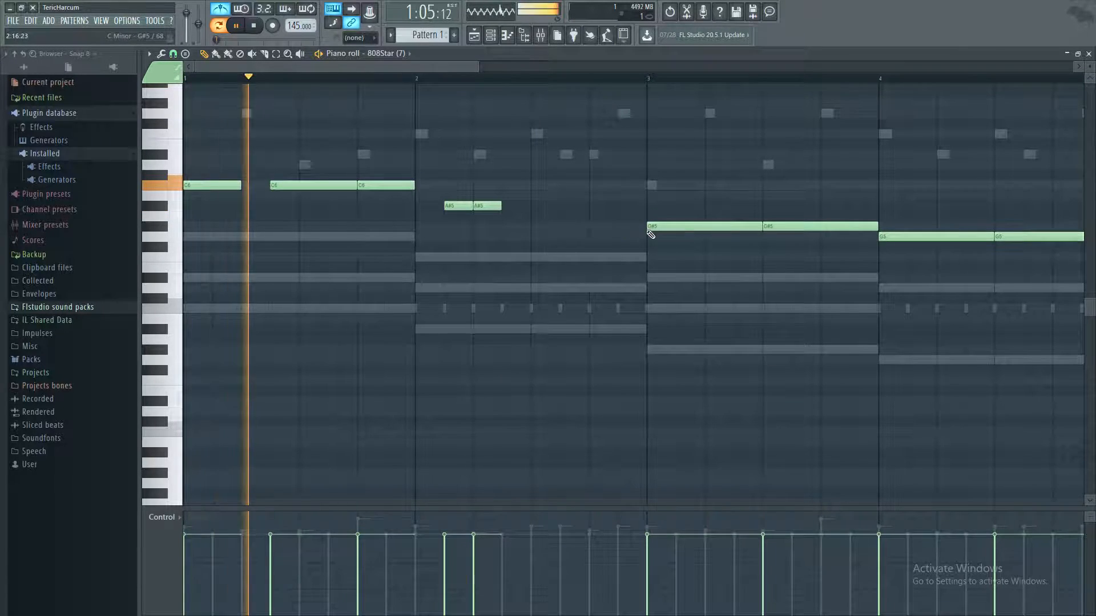
# Step: Delete the G#5 notes in bar 3 and the G5 notes in bar 4, and play the pattern
pyautogui.scroll(-1, 567, 160)
pyautogui.press('space')
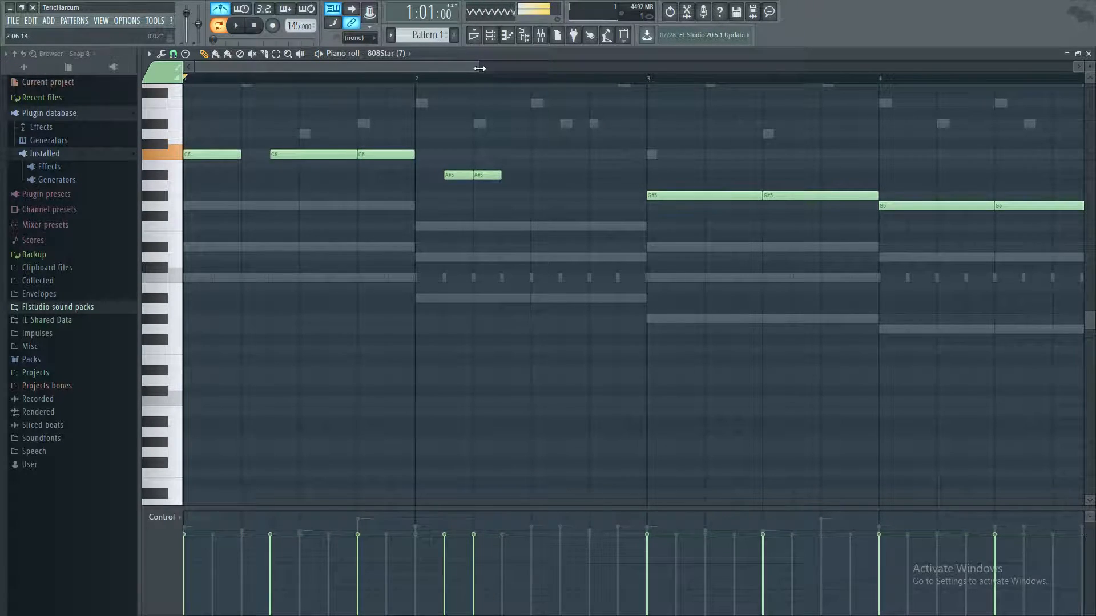
pyautogui.moveTo(479, 68); pyautogui.dragTo(878, 69)
pyautogui.press('space')
pyautogui.scroll(4, 398, 318)
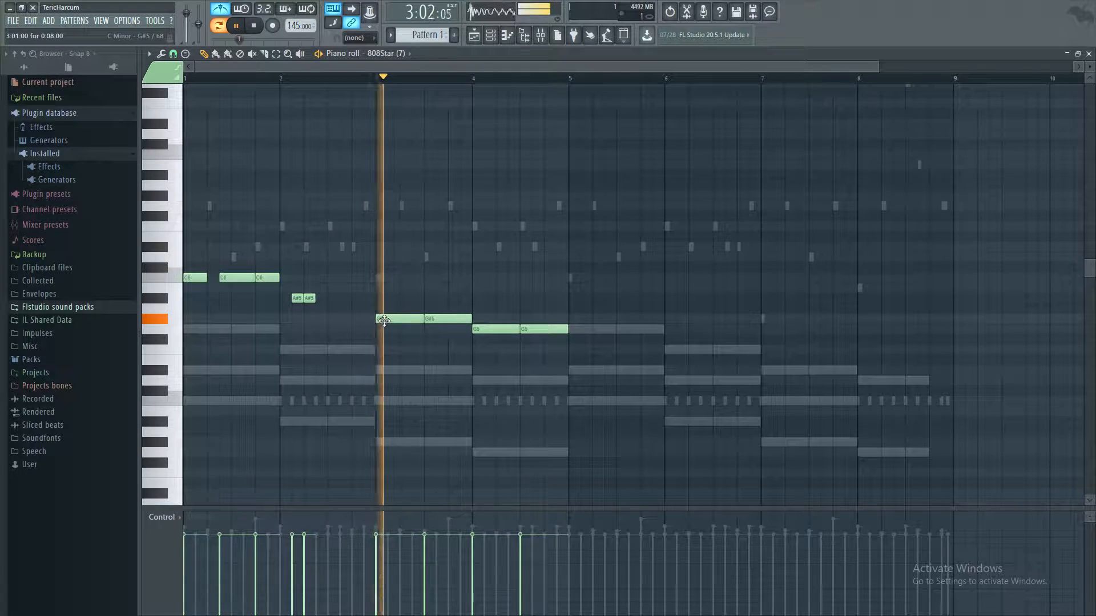
pyautogui.press('space')
pyautogui.rightClick(495, 329)
pyautogui.press('space')
pyautogui.press('space')
pyautogui.press('space')
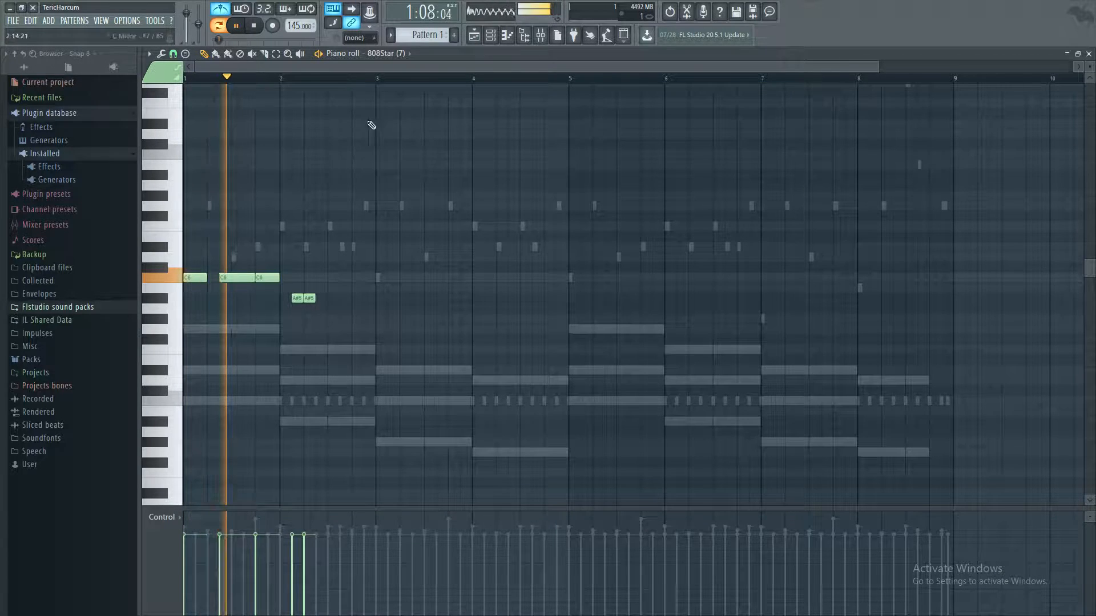
# Step: Try two-step notes in bar 3, G#5 at step 1 and F5 at step 5, and audition the pattern
pyautogui.press('space')
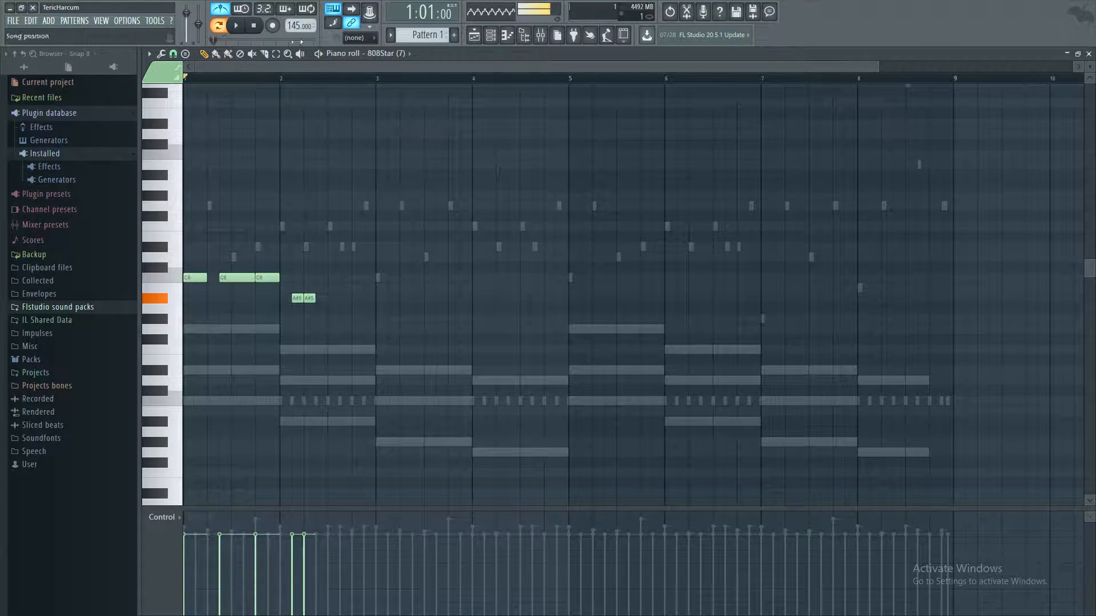
pyautogui.press('space')
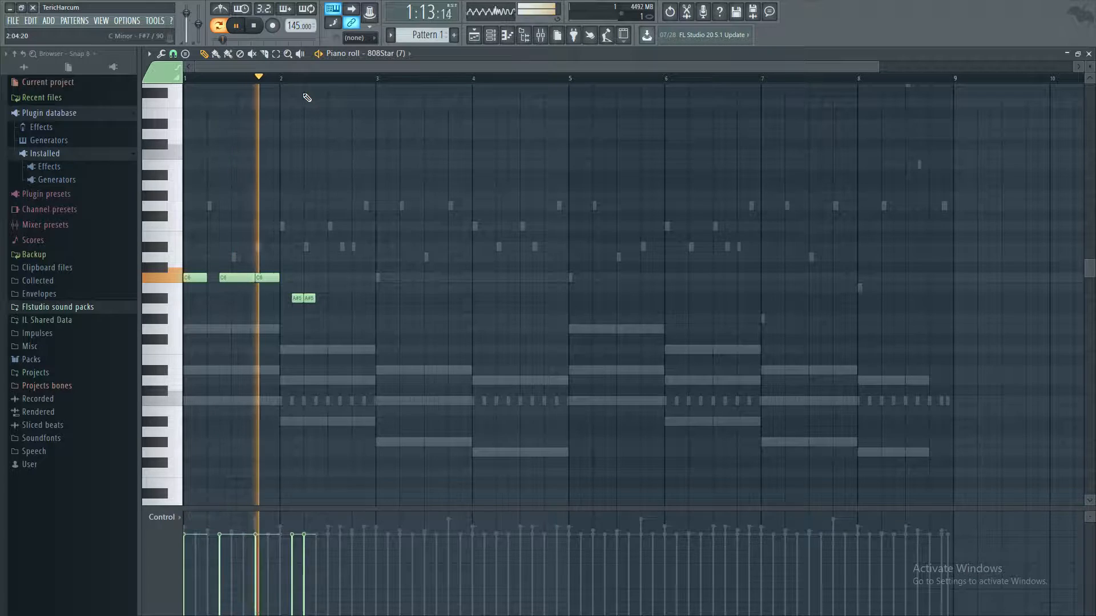
pyautogui.press('space')
pyautogui.click(369, 320)
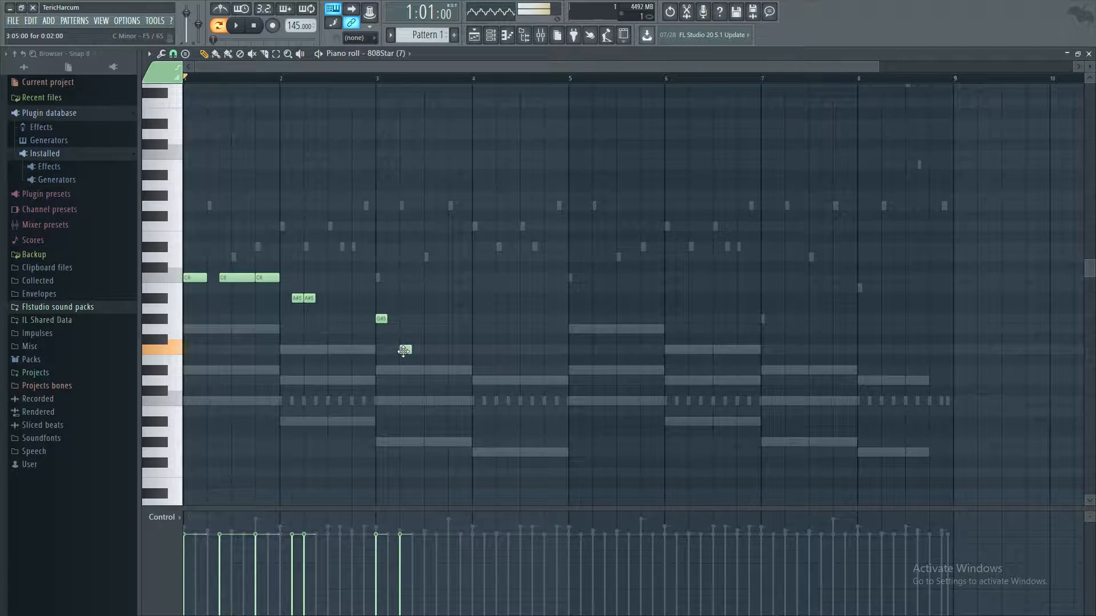
pyautogui.rightClick(412, 300)
pyautogui.press('space')
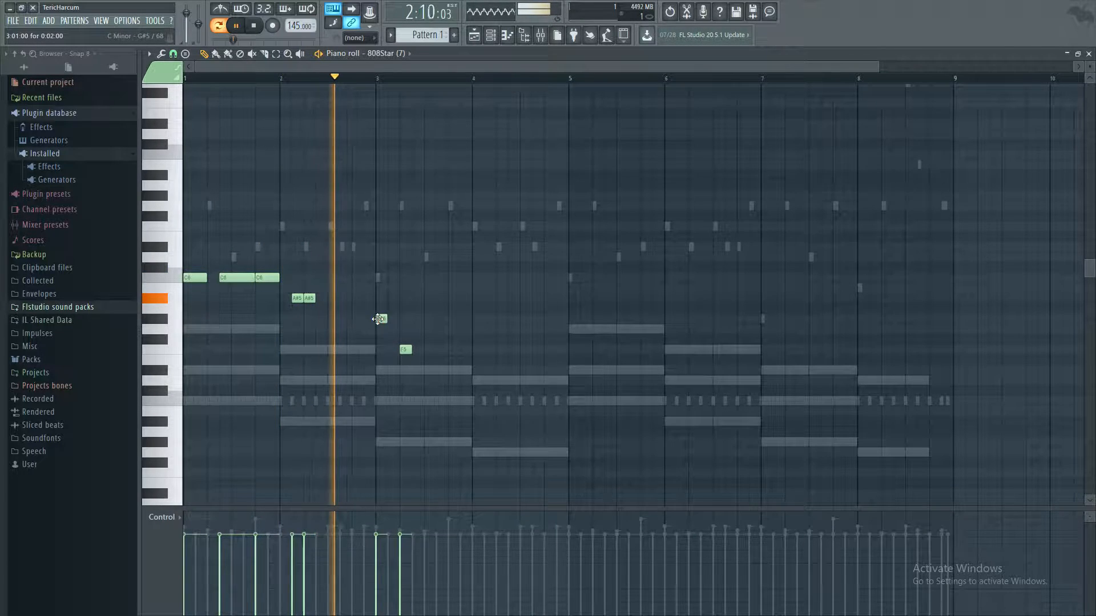
pyautogui.press('space')
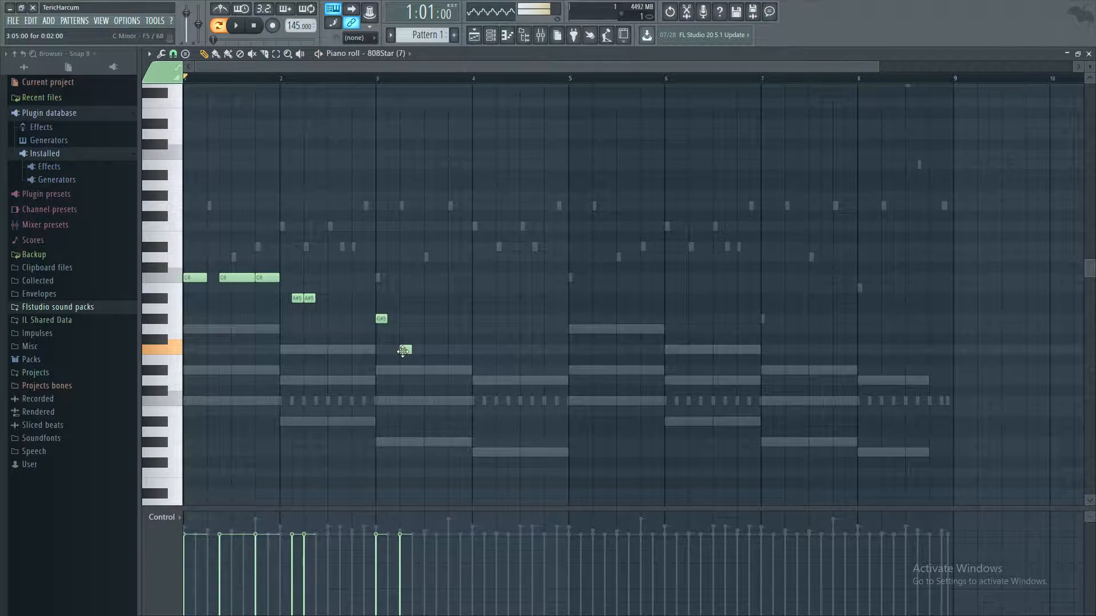
# Step: Try bar 3 without the F5 note and with the G#5 note extended to four steps, during playback
pyautogui.rightClick(402, 351)
pyautogui.press('space')
pyautogui.moveTo(386, 318); pyautogui.dragTo(398, 320)
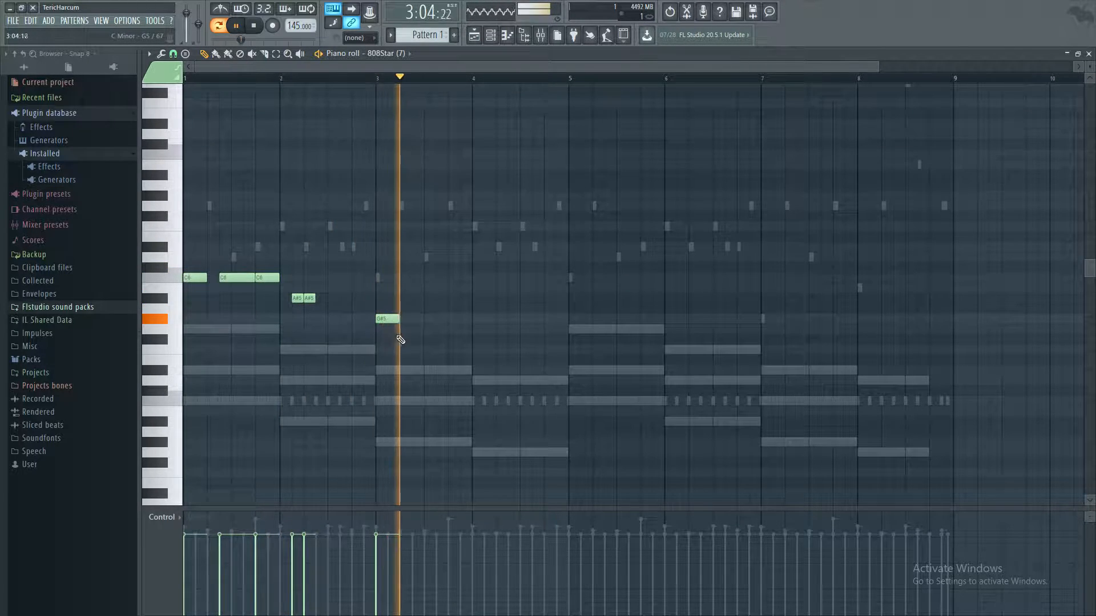
pyautogui.press('space')
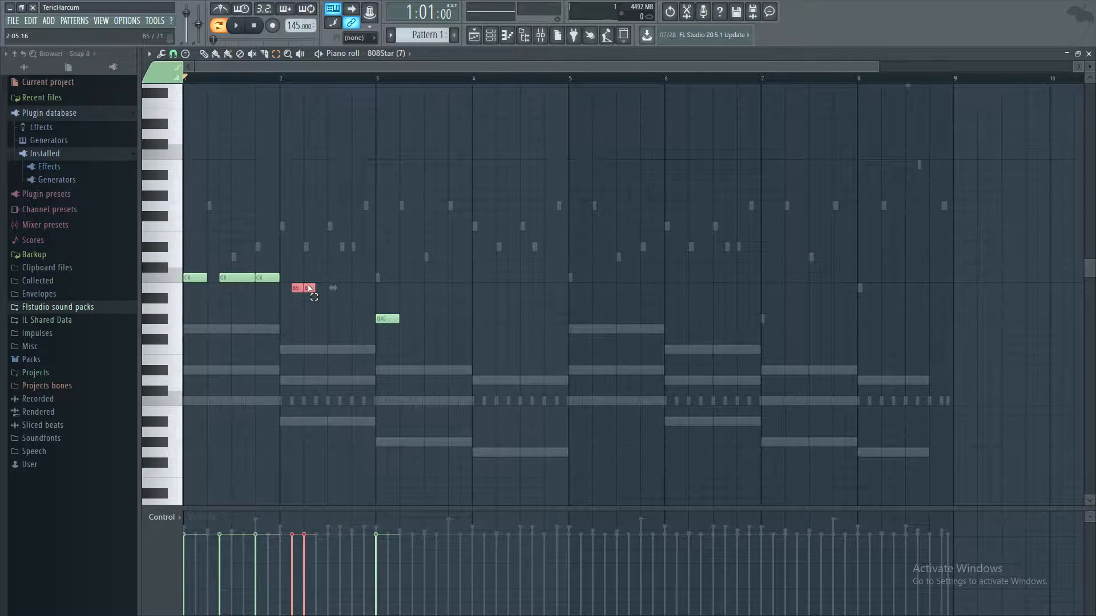
# Step: Audition the bar 2 note pair at B5 and G#5, keep it on G#5 and delete the G#5 note in bar 3
pyautogui.press('space')
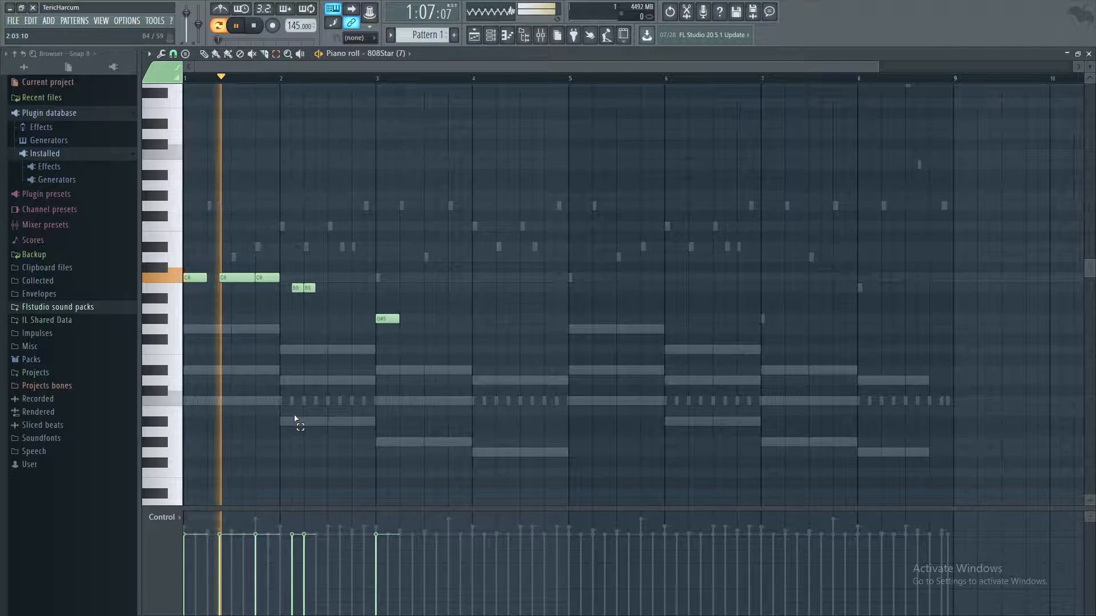
pyautogui.press('space')
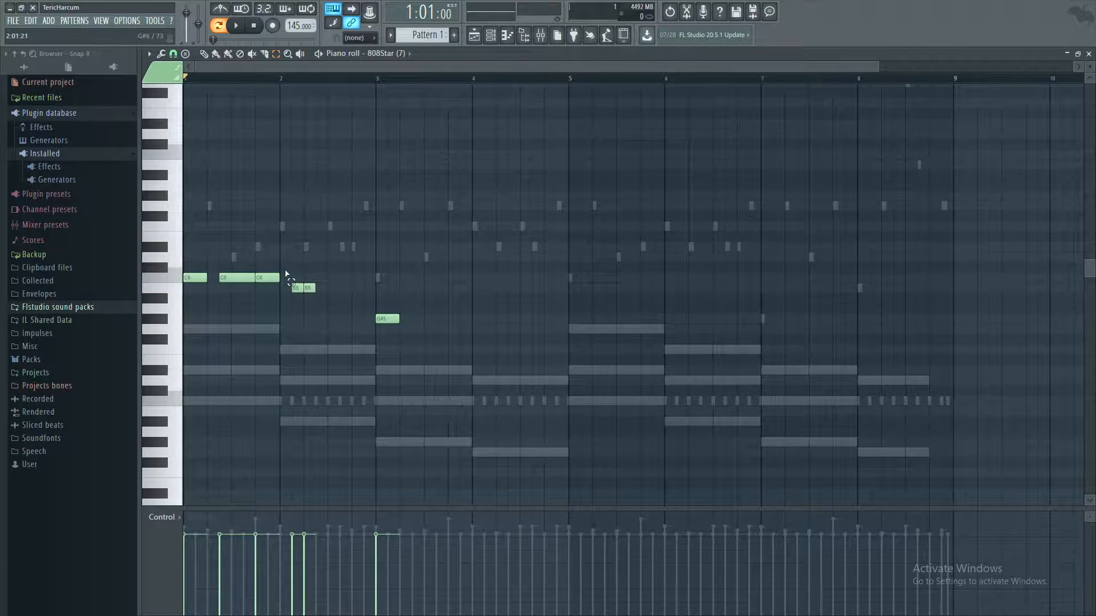
pyautogui.moveTo(334, 314); pyautogui.dragTo(333, 312)
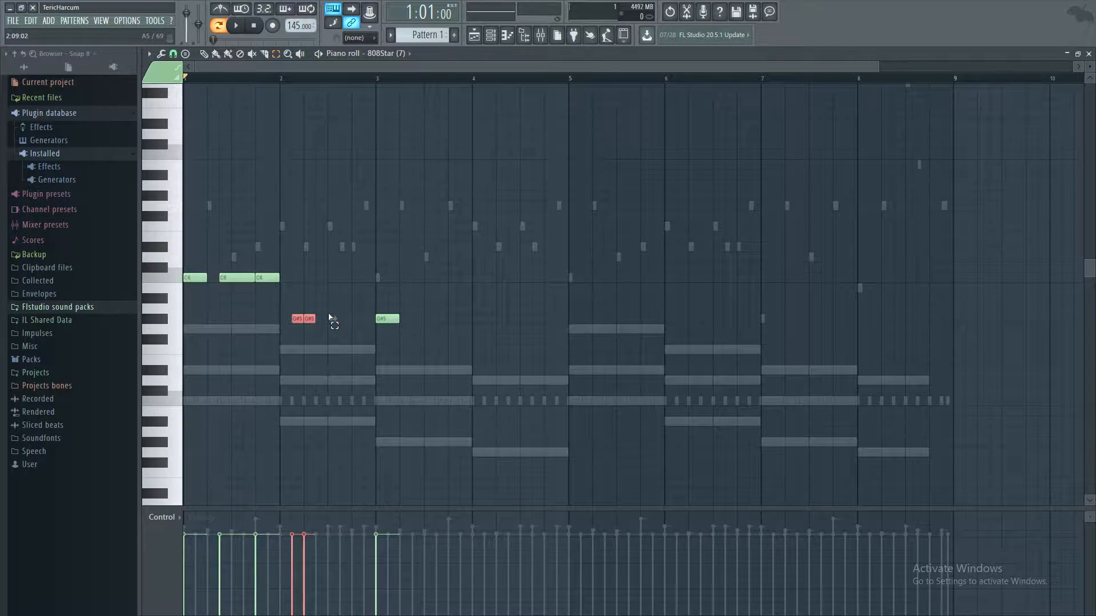
pyautogui.press('space')
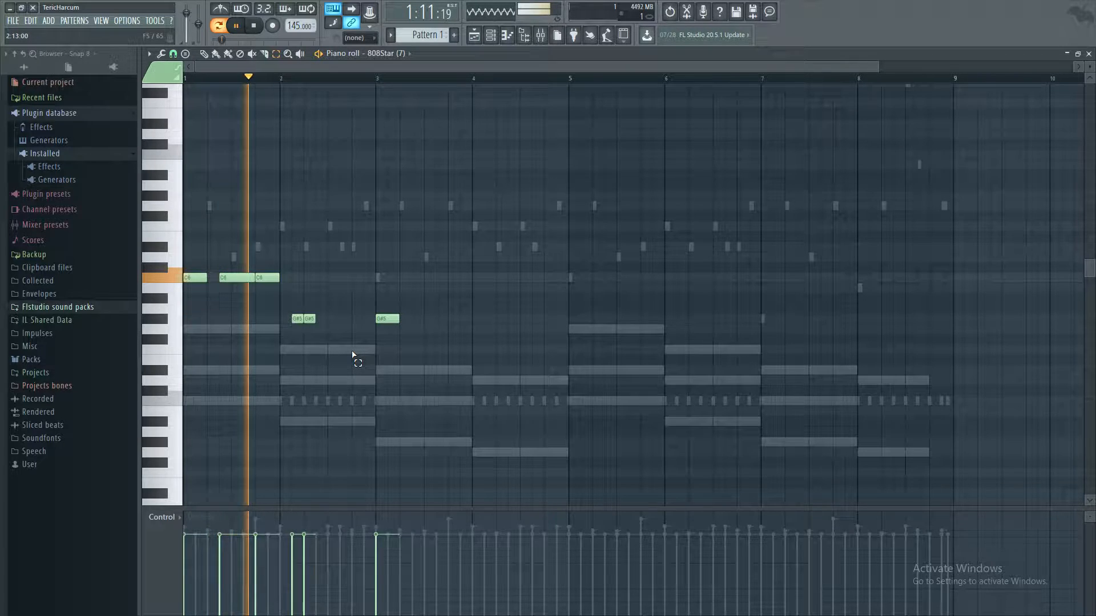
pyautogui.press('space')
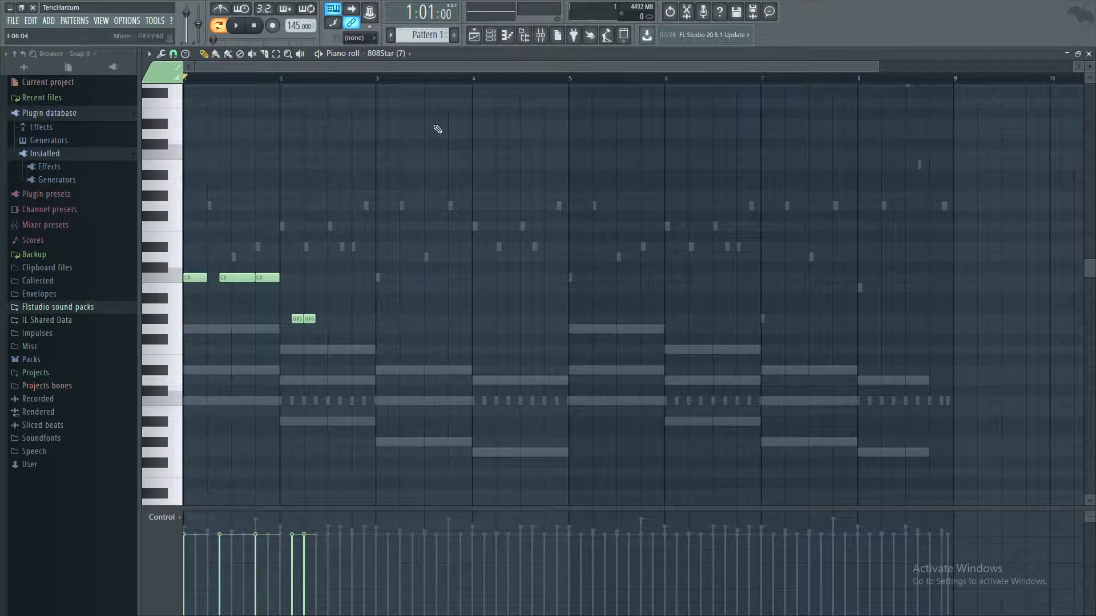
# Step: Unmute the HHStar (5) and first reFX Nexus channels in the channel rack, audition them with the 808 and return to the piano roll
pyautogui.click(523, 35)
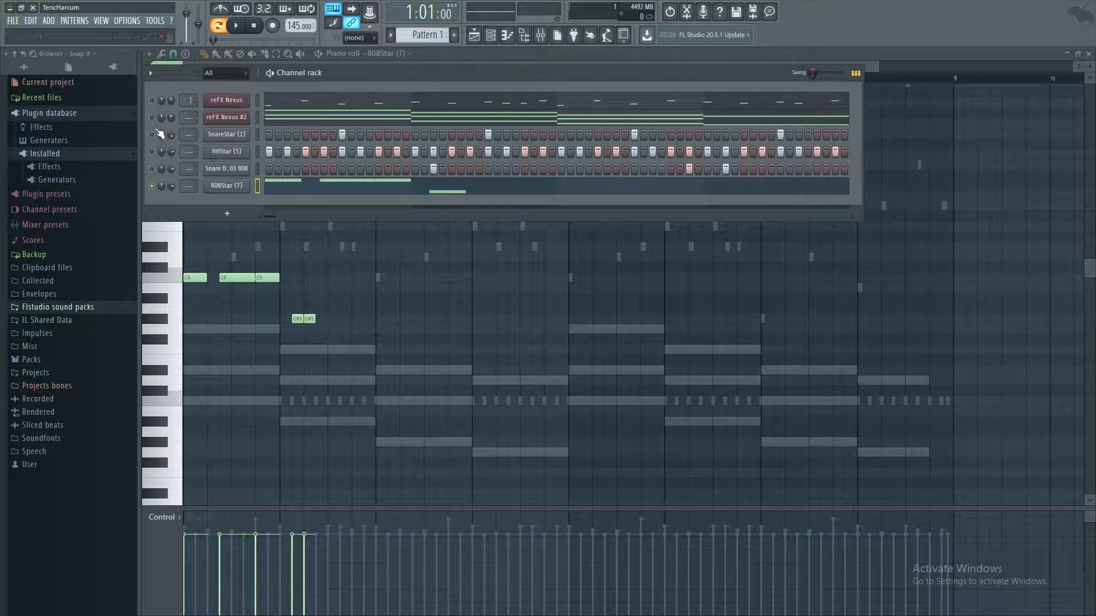
pyautogui.press('space')
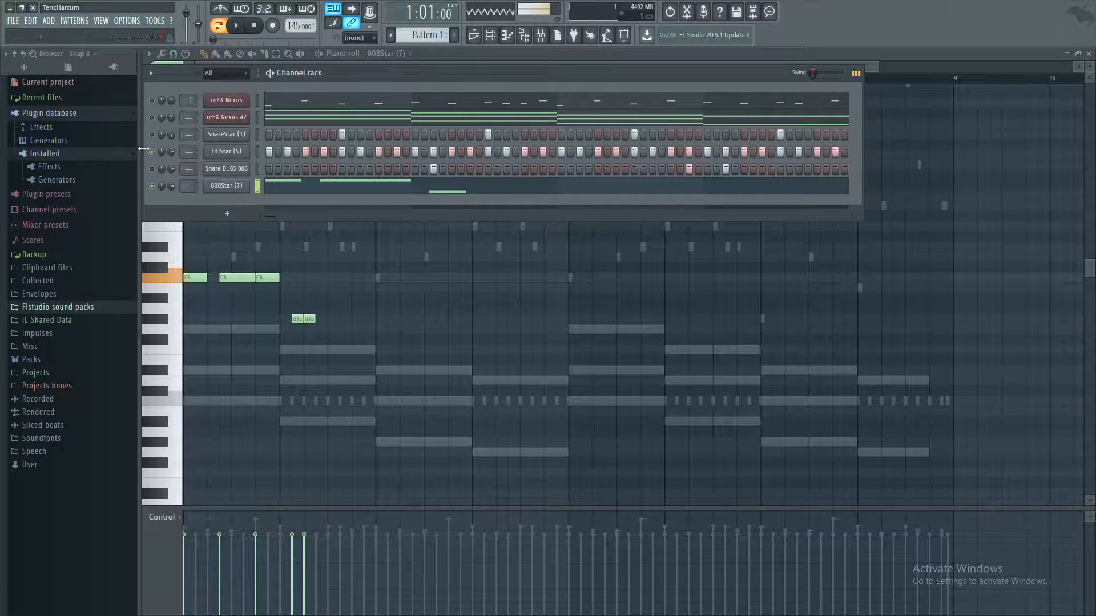
pyautogui.press('space')
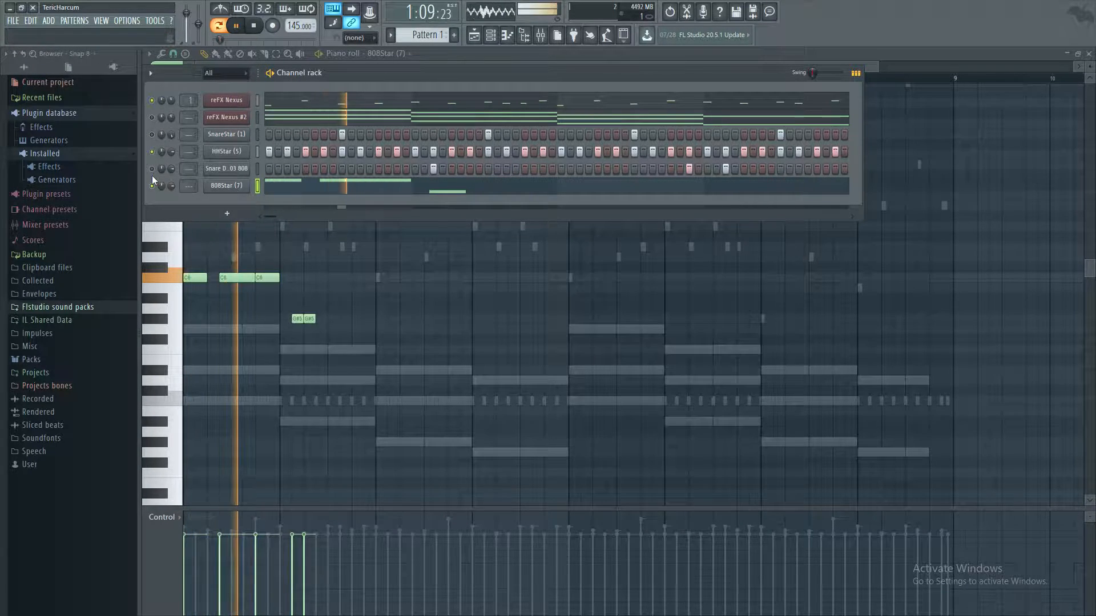
pyautogui.press('space')
pyautogui.press('F6')
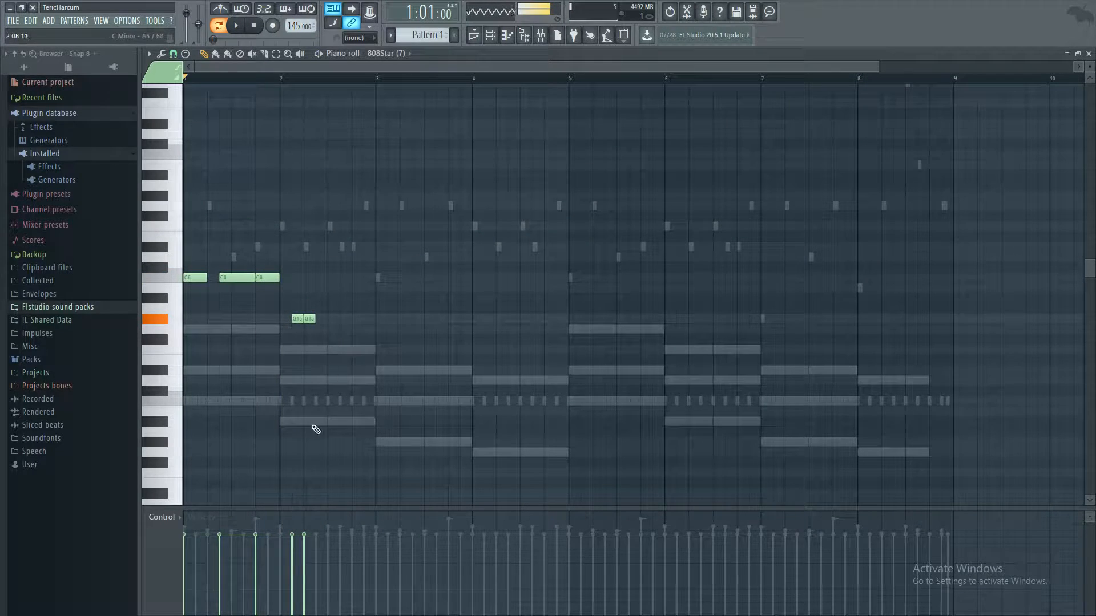
# Step: Transpose all the 808 notes down one octave and play the pattern
pyautogui.hotkey('ctrl', 'a')
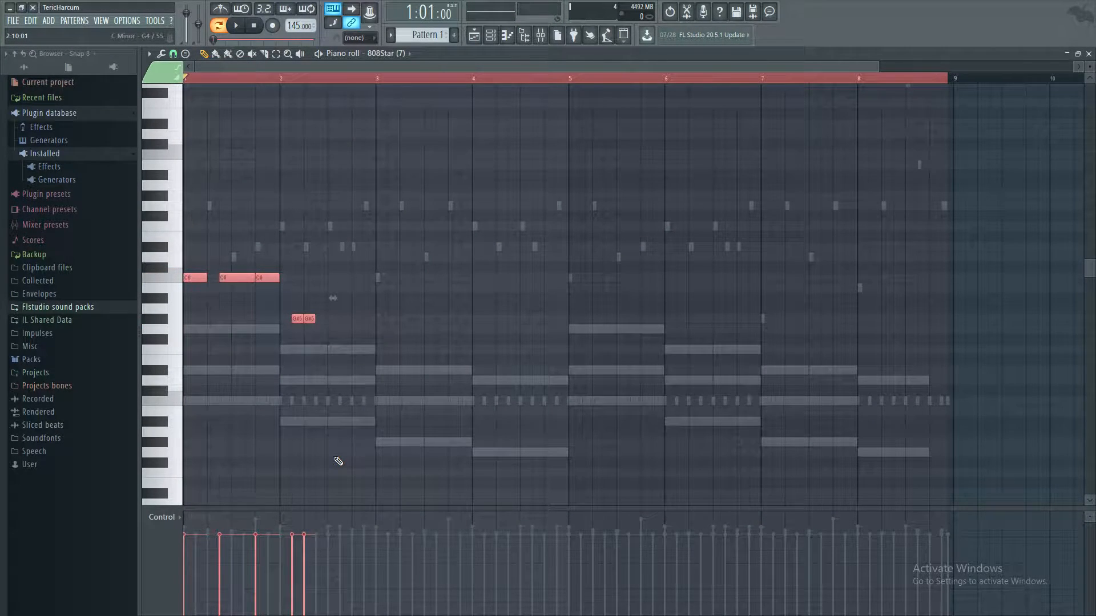
pyautogui.hotkey('ctrl', 'Down')
pyautogui.press('space')
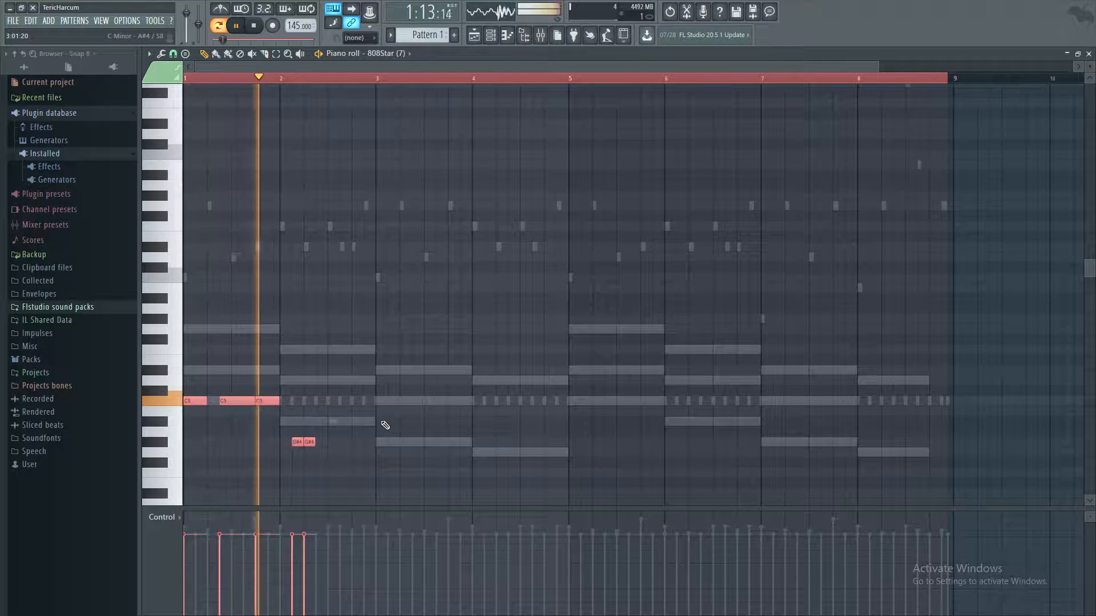
pyautogui.press('space')
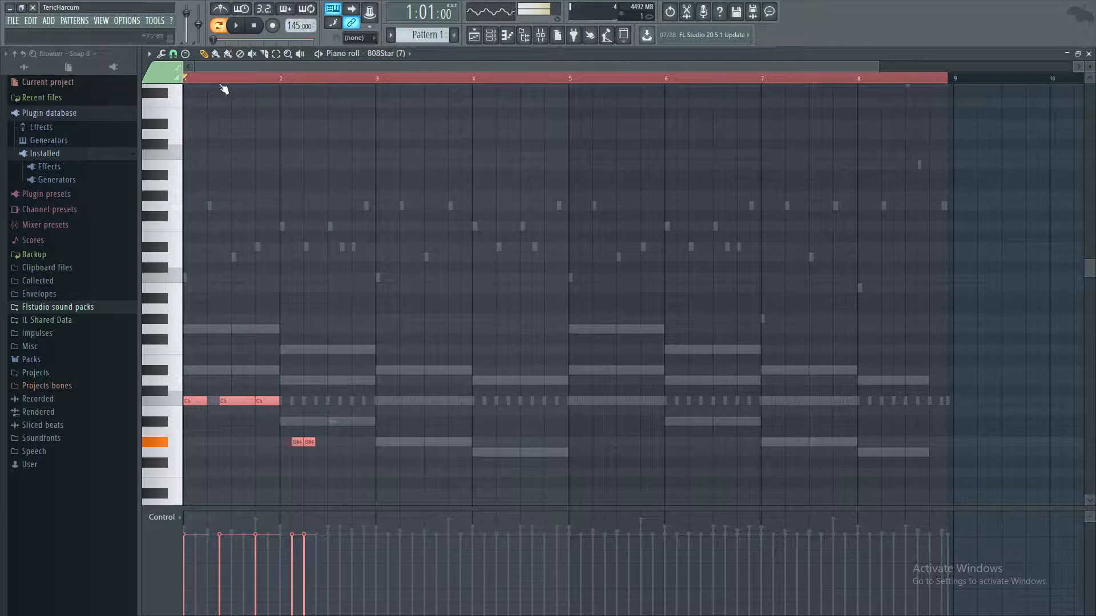
# Step: Try the 808Star (1) sample from the DrumStar V.1 808 folder on the 808 channel and play the pattern
pyautogui.click(504, 43)
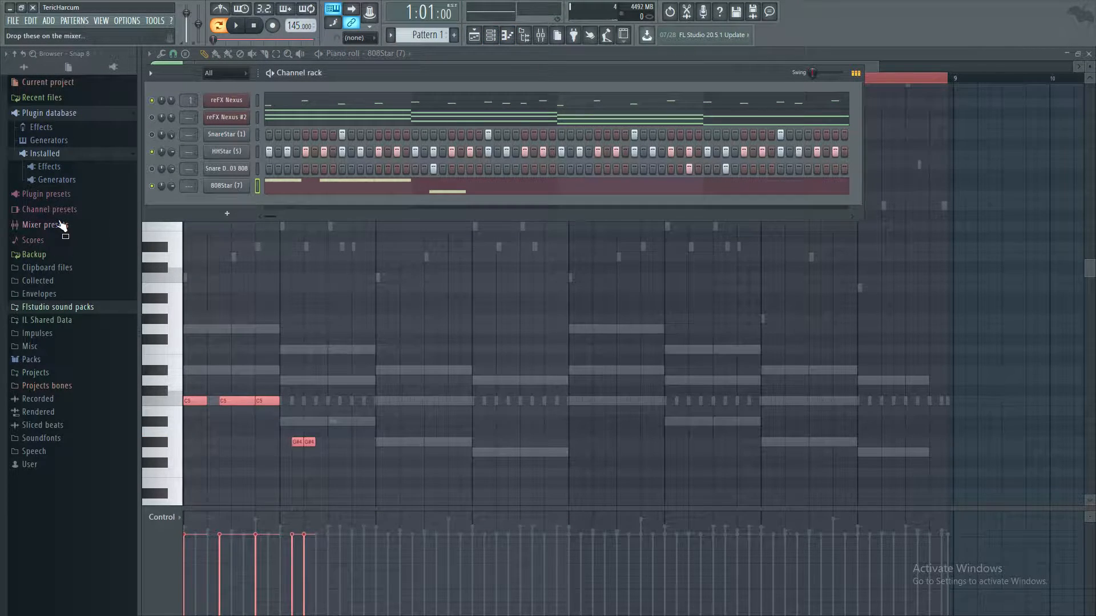
pyautogui.click(47, 113)
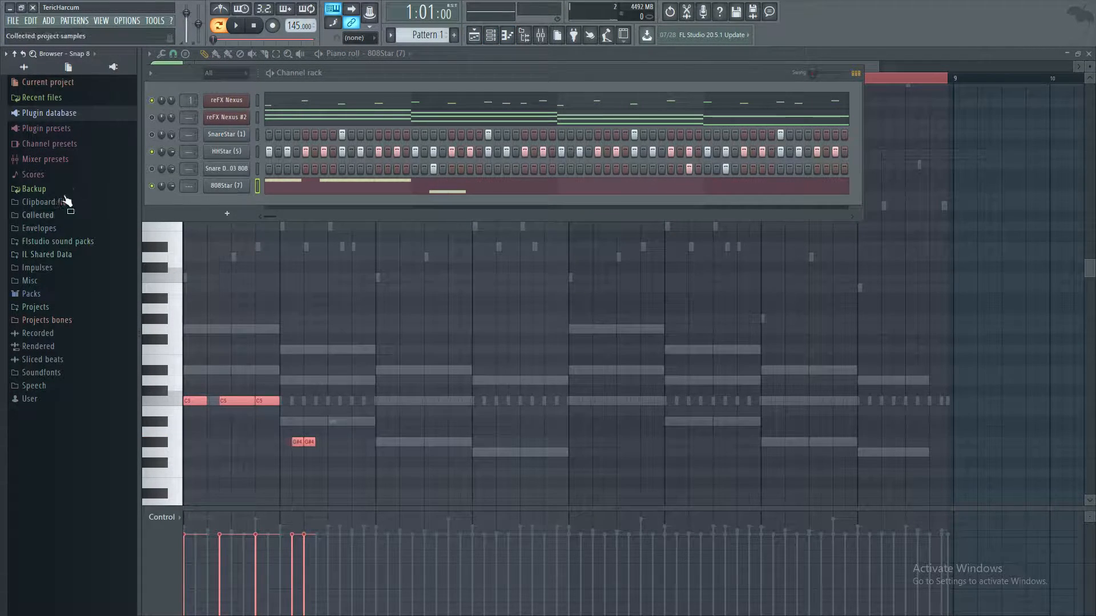
pyautogui.click(48, 243)
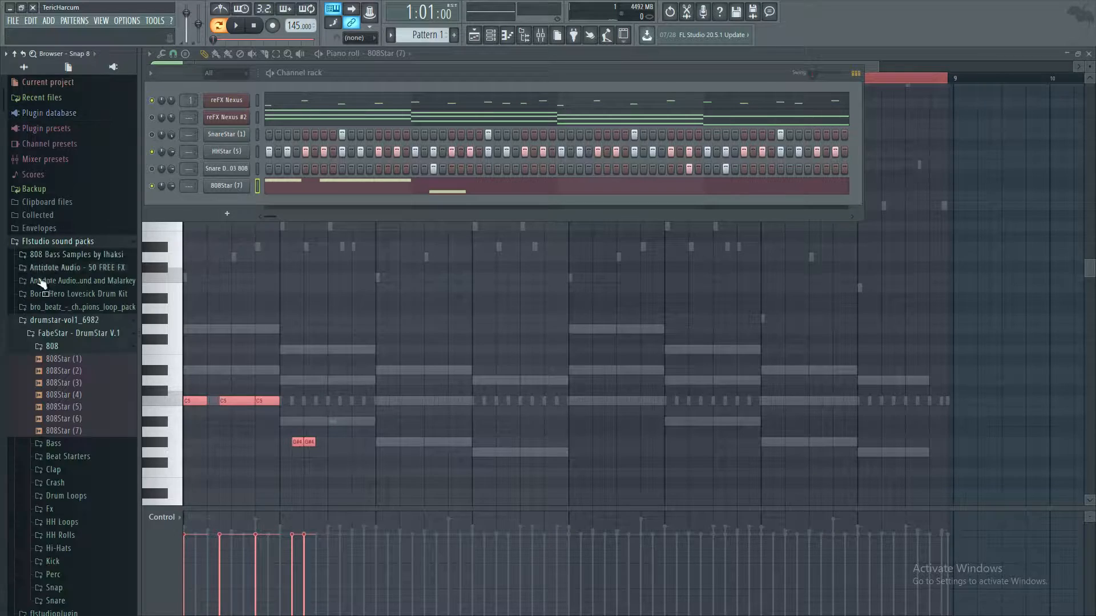
pyautogui.click(57, 359)
pyautogui.moveTo(56, 365); pyautogui.dragTo(163, 187)
pyautogui.press('space')
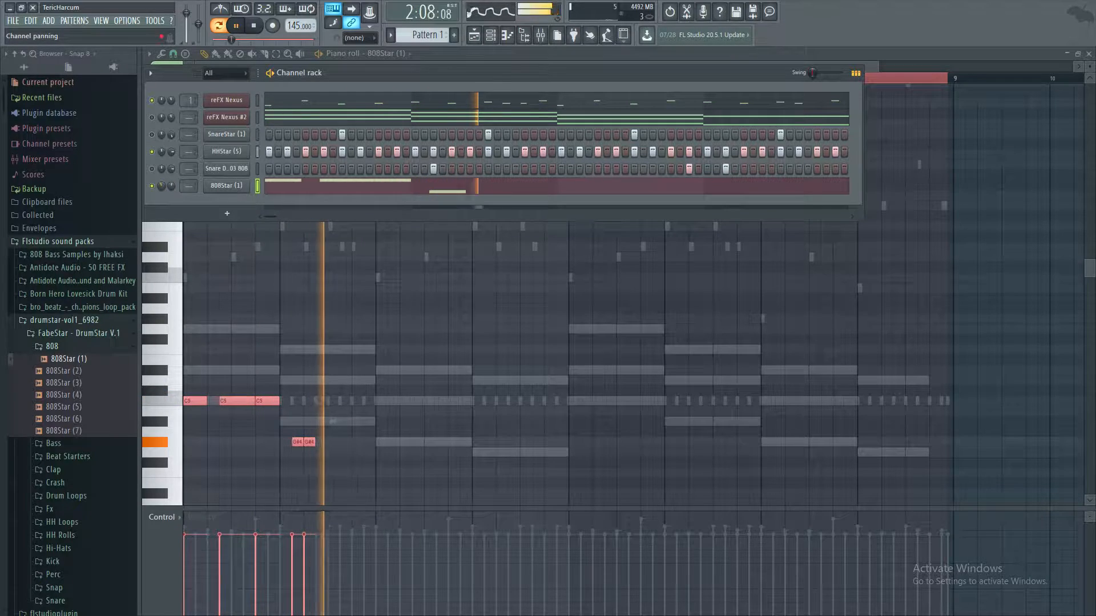
pyautogui.moveTo(162, 186); pyautogui.dragTo(161, 211)
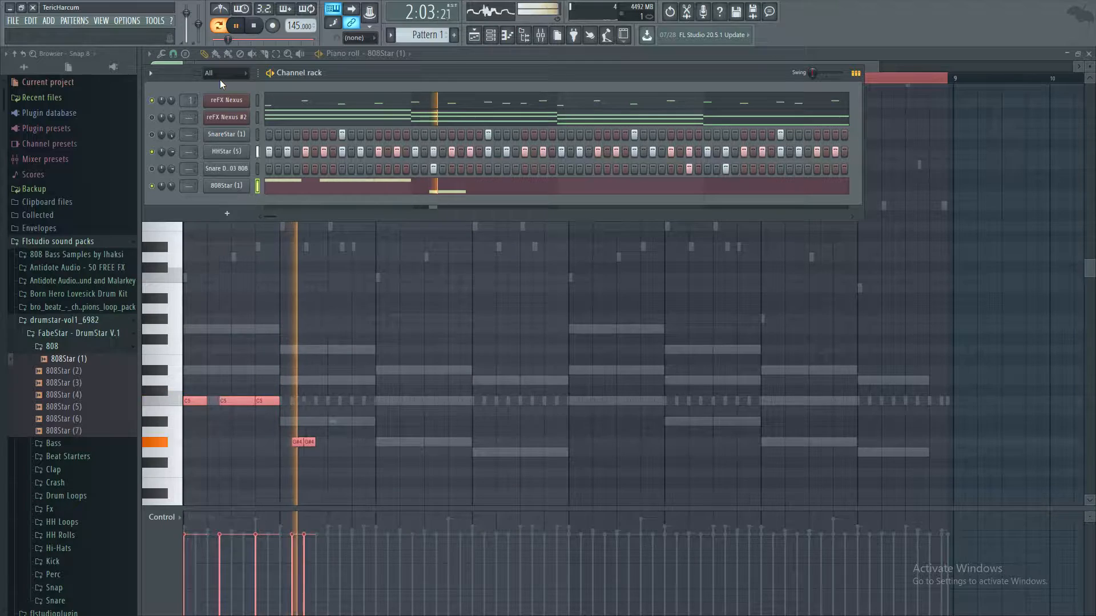
pyautogui.press('space')
# Step: Try the 808Star (3) sample on the 808 channel and audition it with the pattern
pyautogui.click(64, 383)
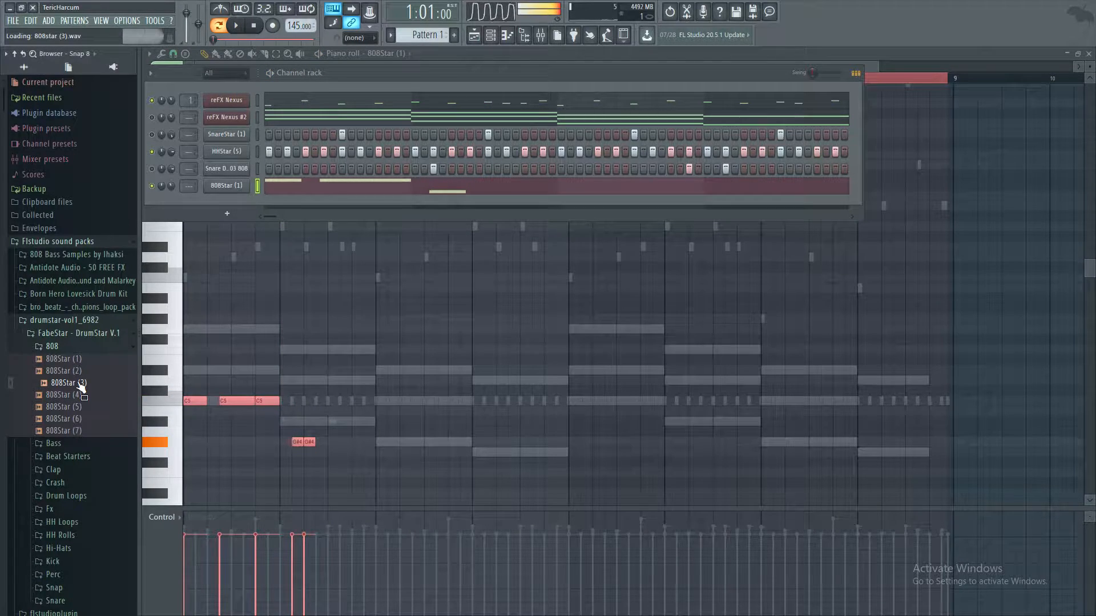
pyautogui.moveTo(222, 184); pyautogui.dragTo(224, 186)
pyautogui.press('space')
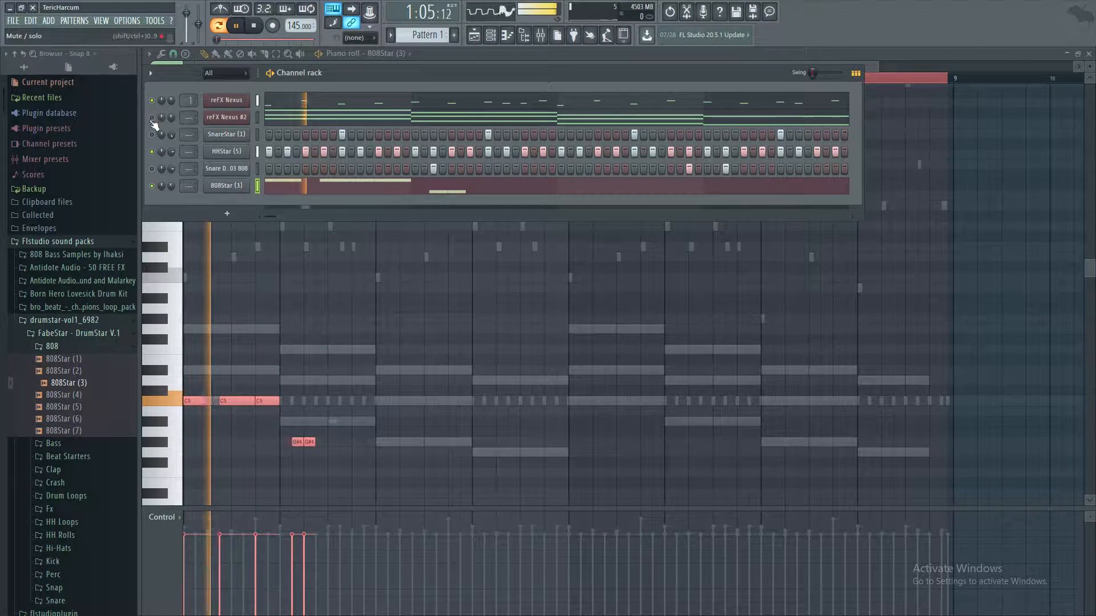
pyautogui.press('space')
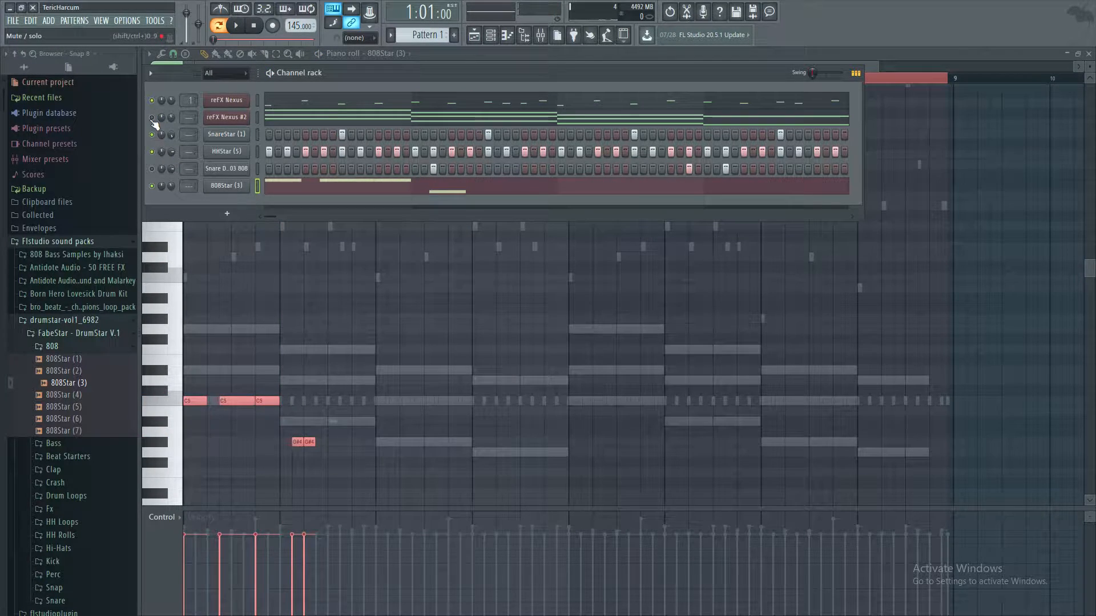
# Step: Audition the pattern with both Nexus channels and the drums, then leave only the first reFX Nexus and the 808 channel unmuted
pyautogui.press('space')
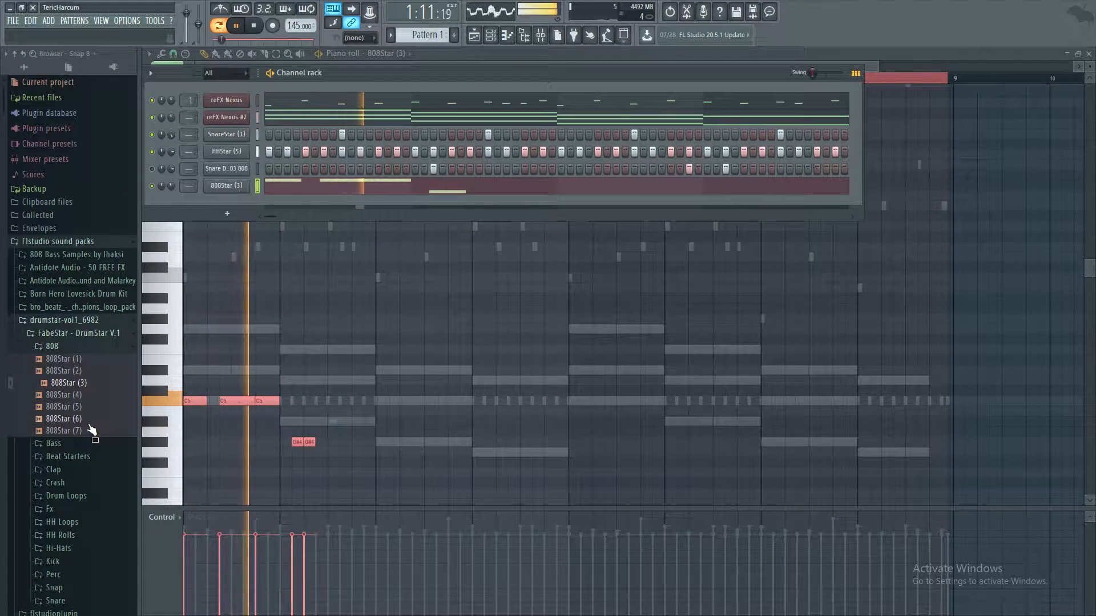
pyautogui.press('space')
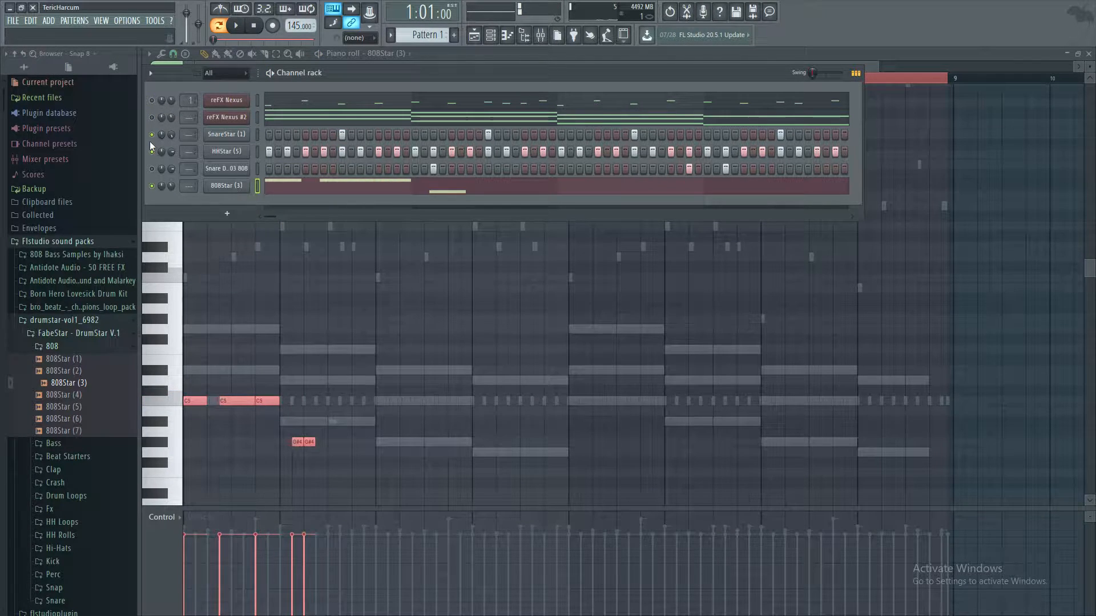
pyautogui.click(151, 151)
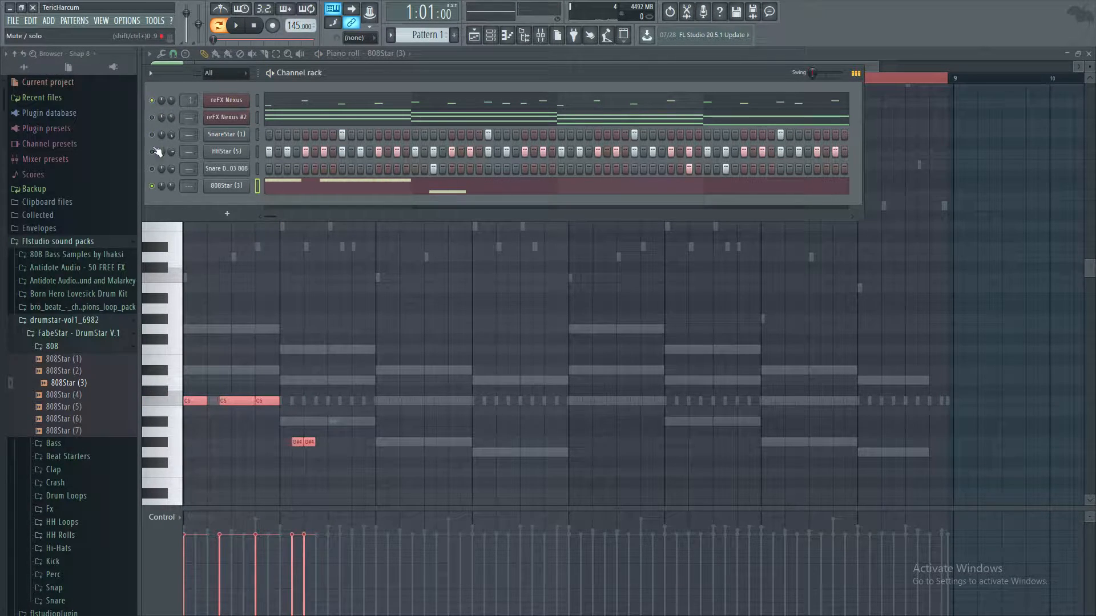
pyautogui.press('space')
pyautogui.press('space')
# Step: Load the 808Star (7) sample into the 808 channel, audition it in the pattern and return to the piano roll
pyautogui.click(73, 419)
pyautogui.click(68, 431)
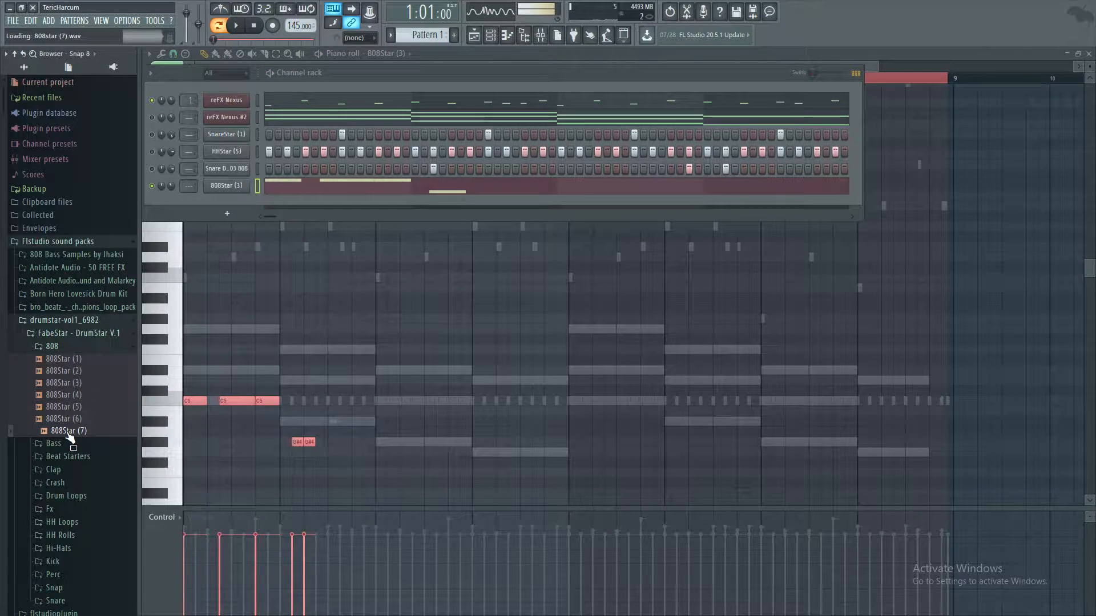
pyautogui.moveTo(255, 196); pyautogui.dragTo(254, 194)
pyautogui.press('space')
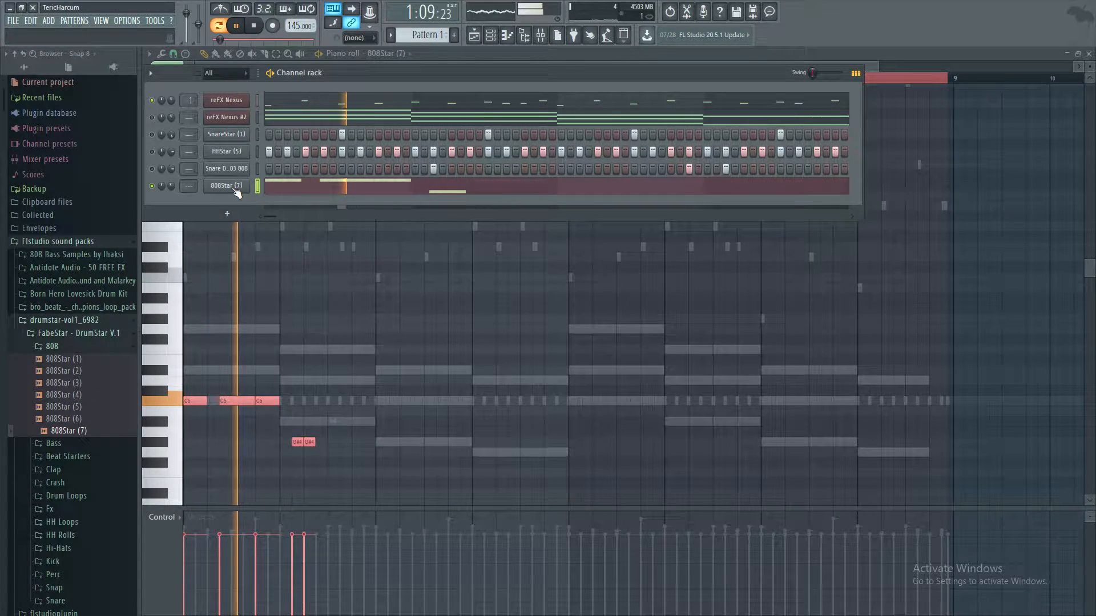
pyautogui.press('space')
pyautogui.press('space')
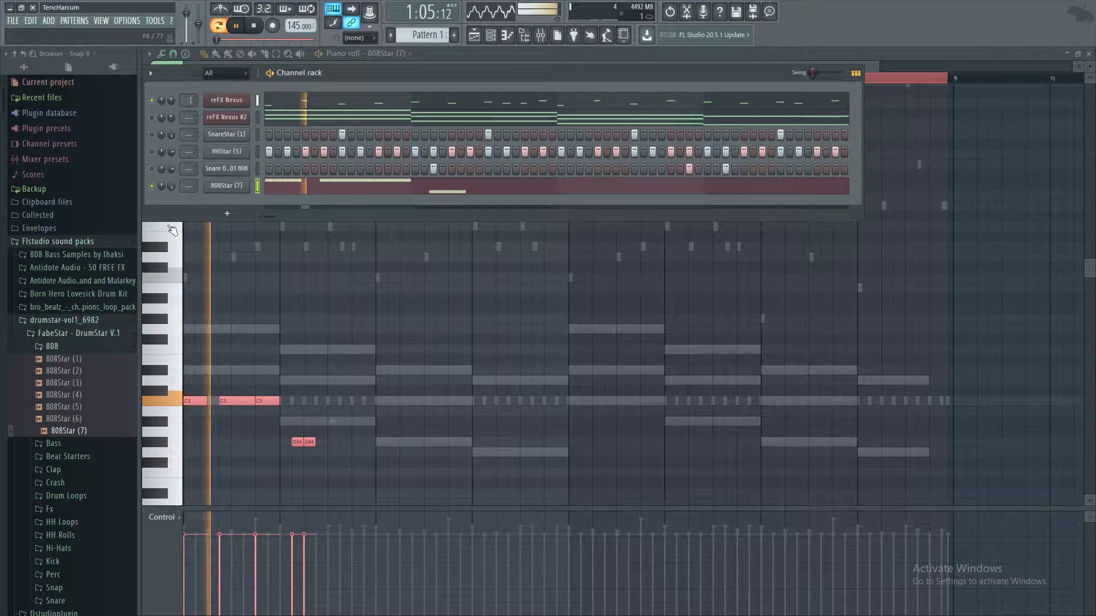
pyautogui.press('space')
pyautogui.press('F6')
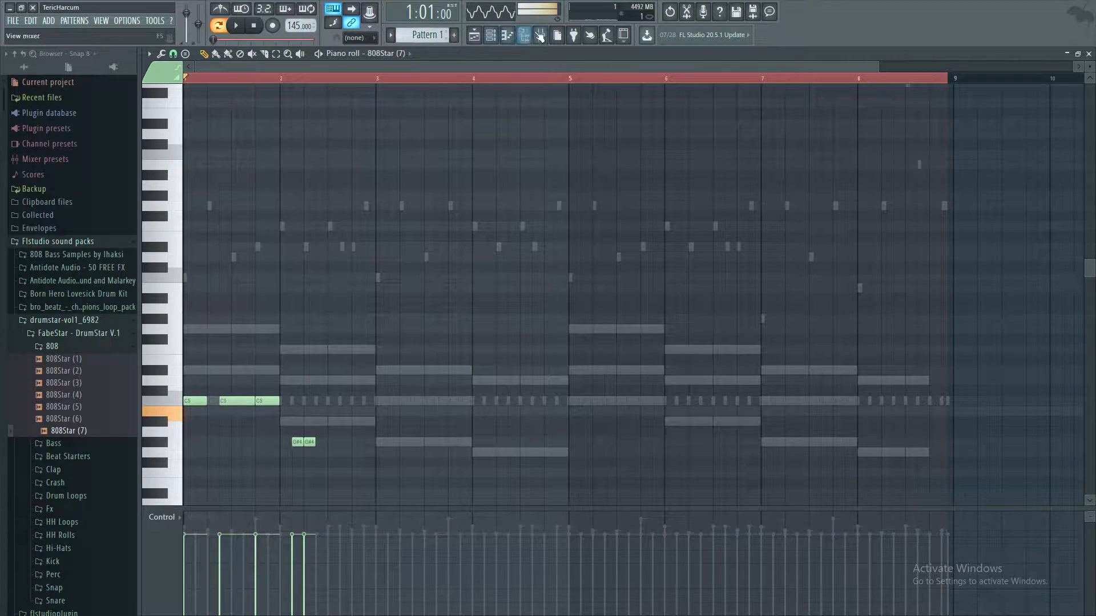
# Step: Lower the three C5 notes in bar 1 of the 808 by one semitone to B4 and play the pattern
pyautogui.moveTo(288, 389); pyautogui.dragTo(192, 412)
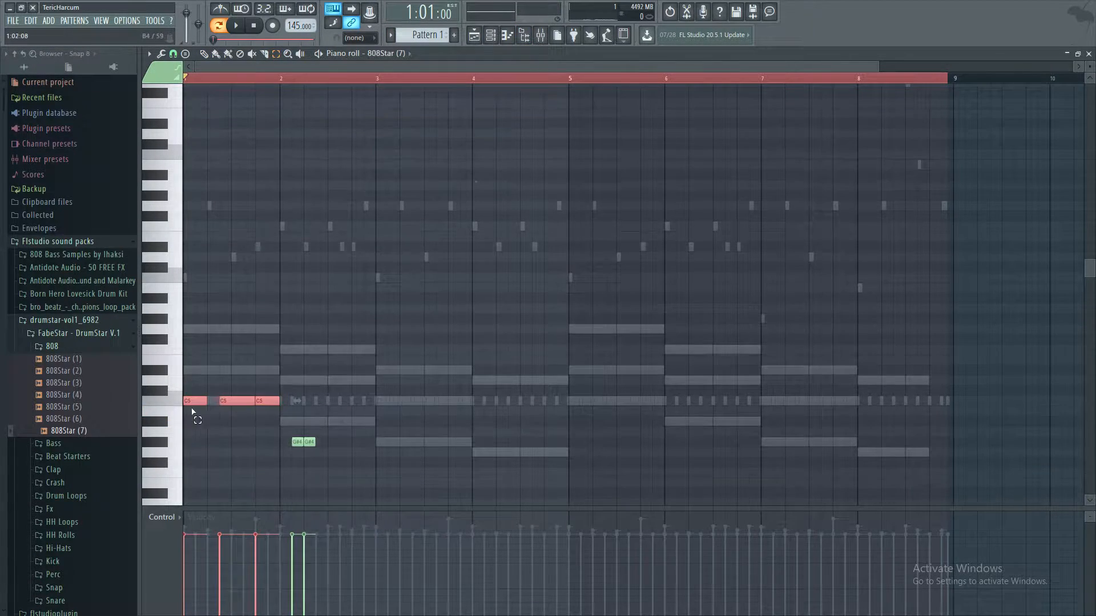
pyautogui.click(362, 357)
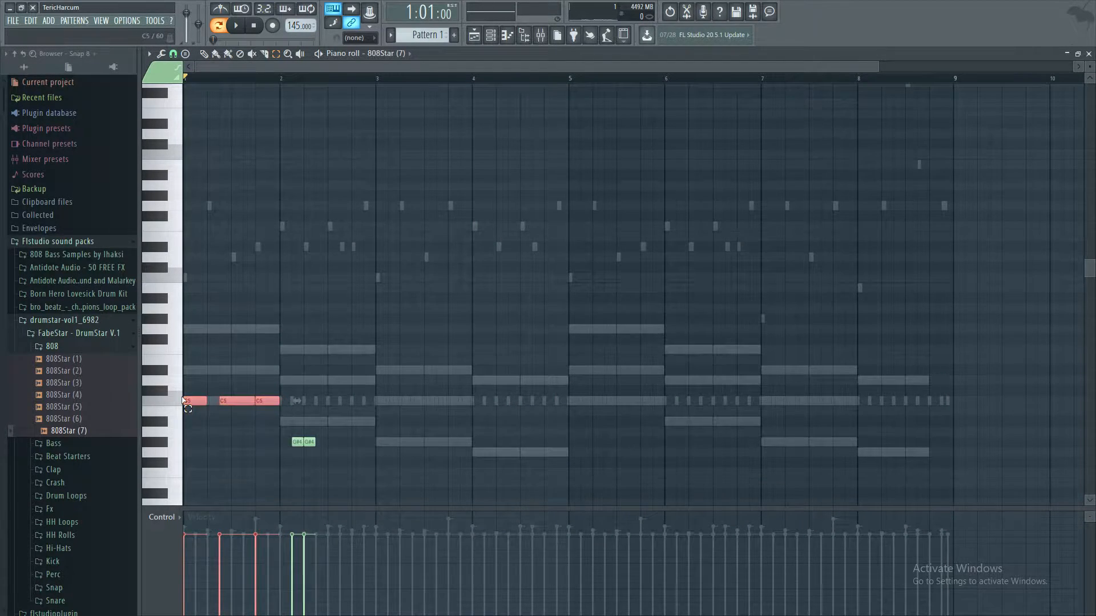
pyautogui.hotkey('shift', 'Down')
pyautogui.click(337, 386)
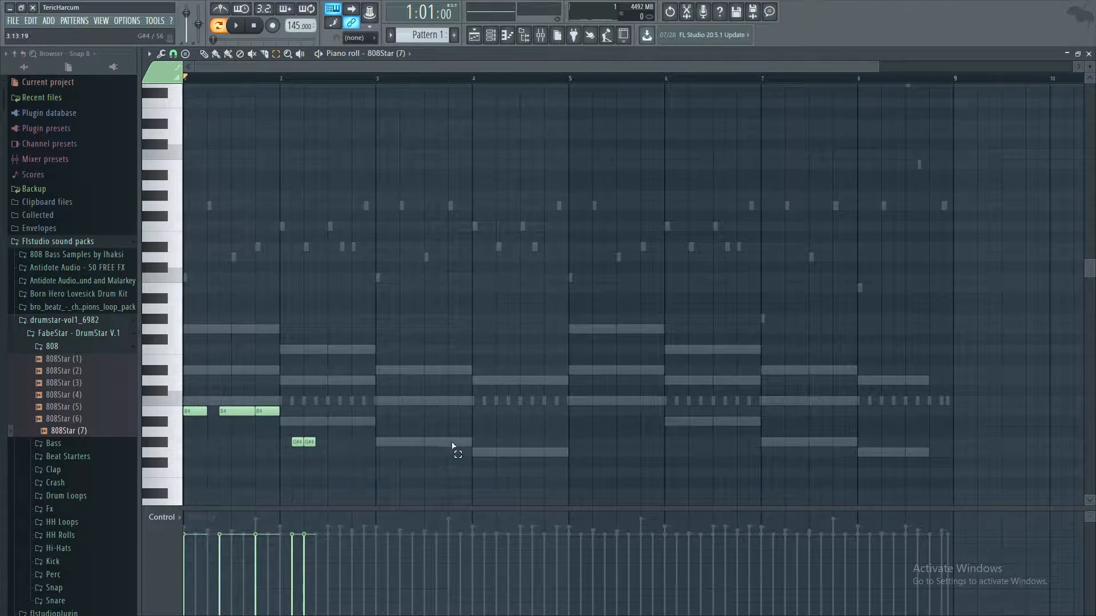
pyautogui.press('space')
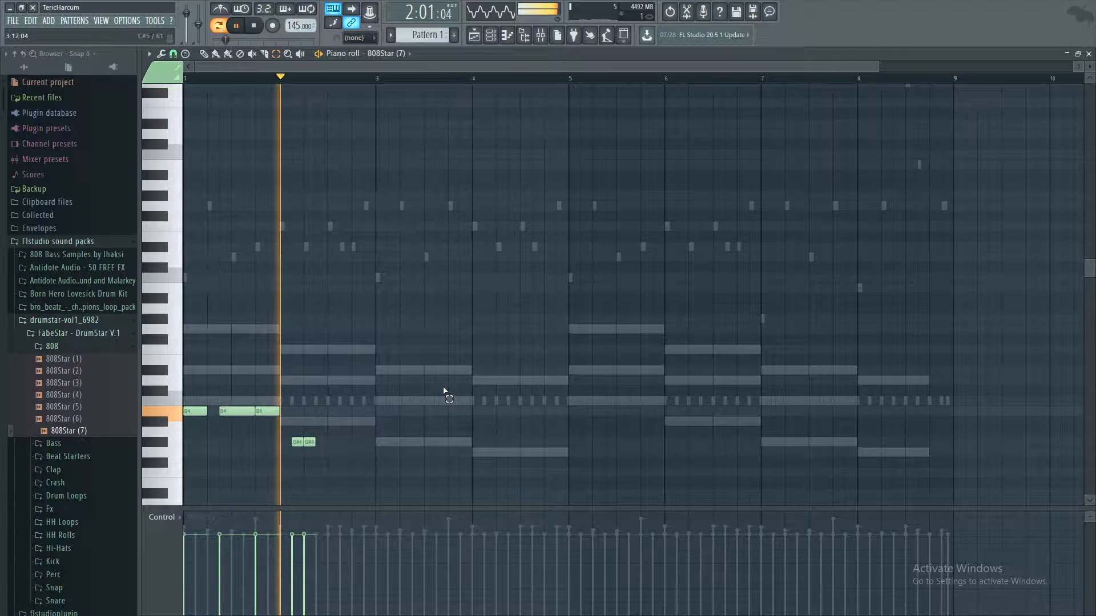
pyautogui.press('space')
pyautogui.press('space')
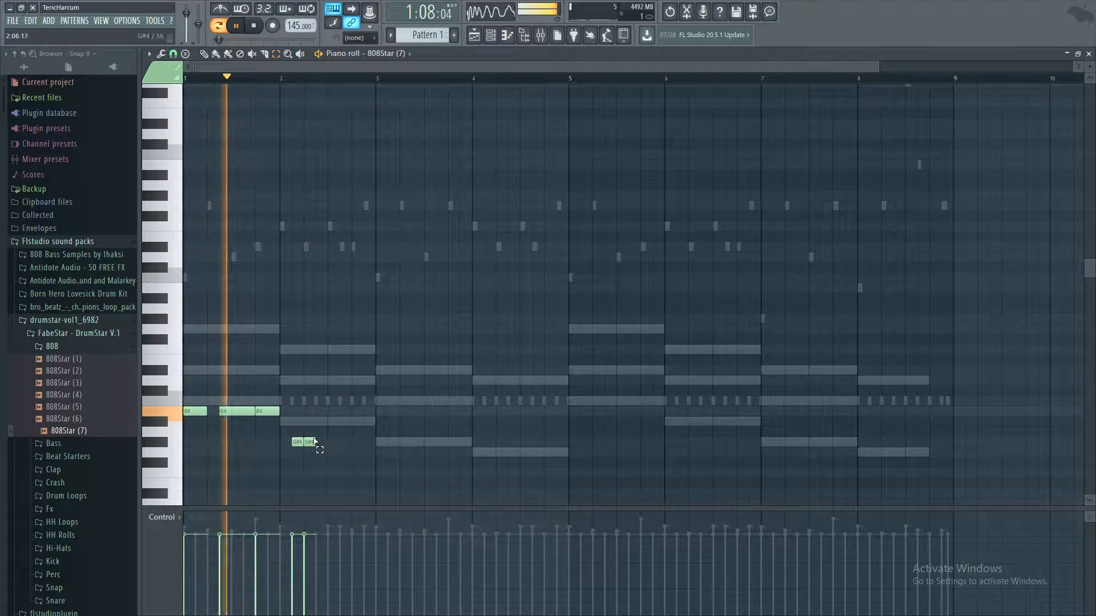
pyautogui.press('space')
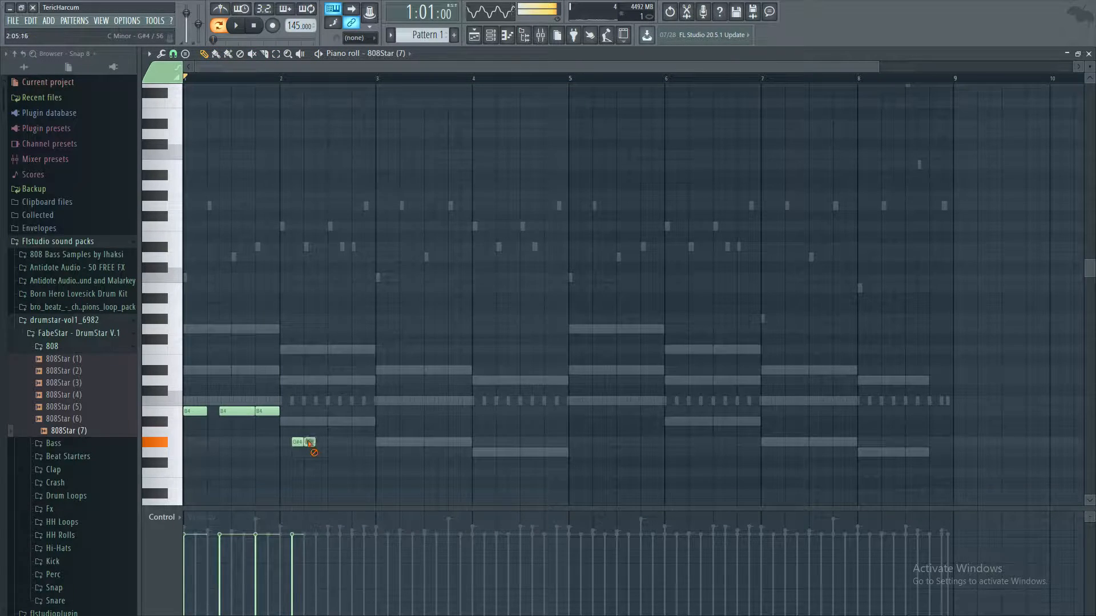
# Step: Replace the bar 2 pair with one G4 note sliced into two equal halves, and audition the pattern
pyautogui.press('space')
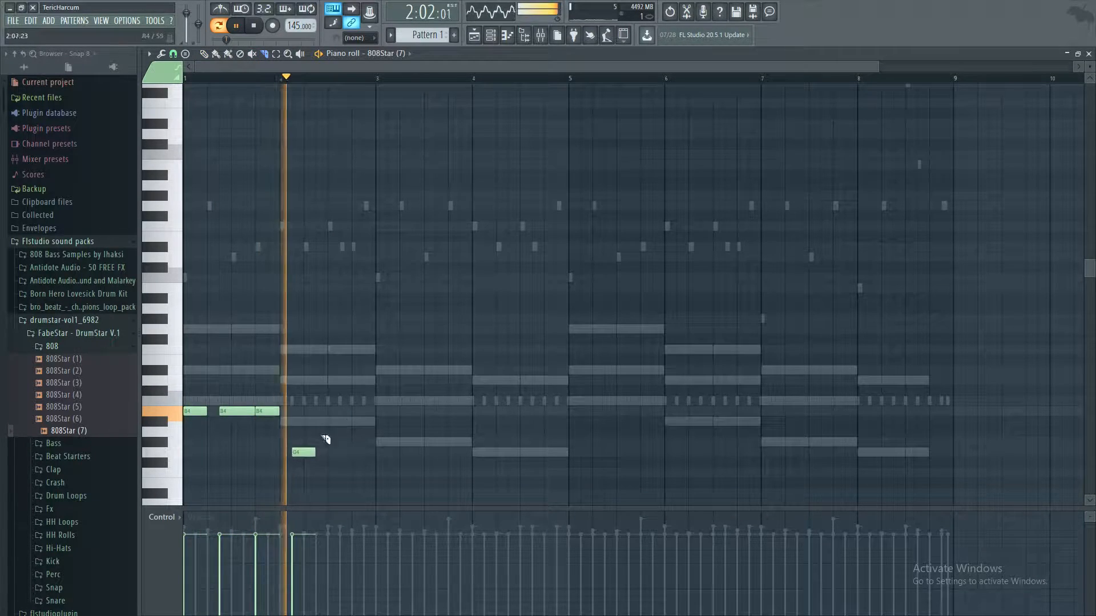
pyautogui.press('space')
pyautogui.click(310, 453)
pyautogui.press('space')
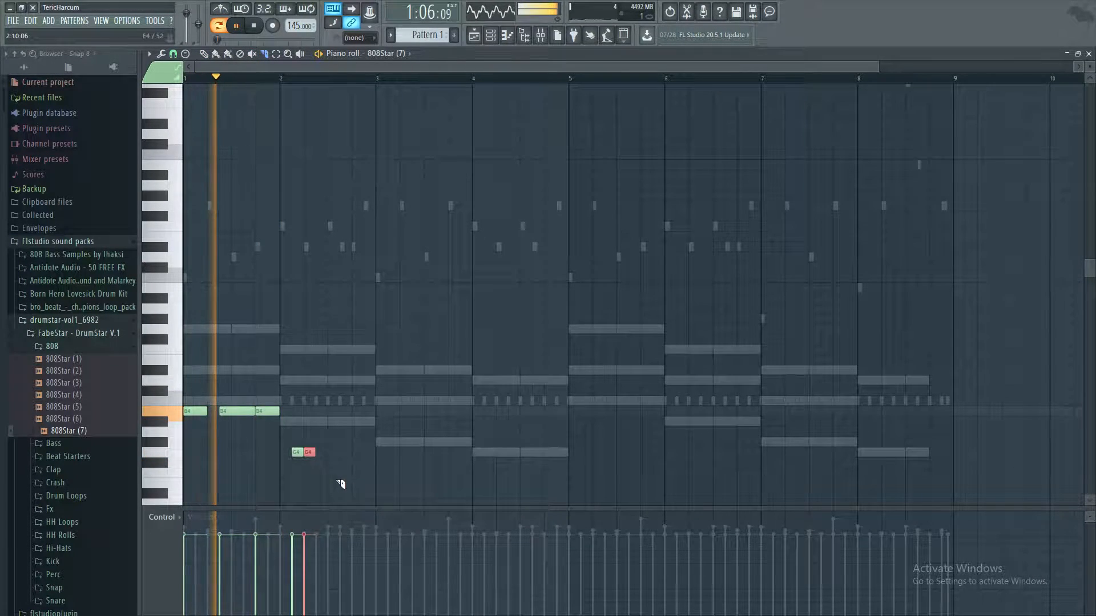
pyautogui.press('space')
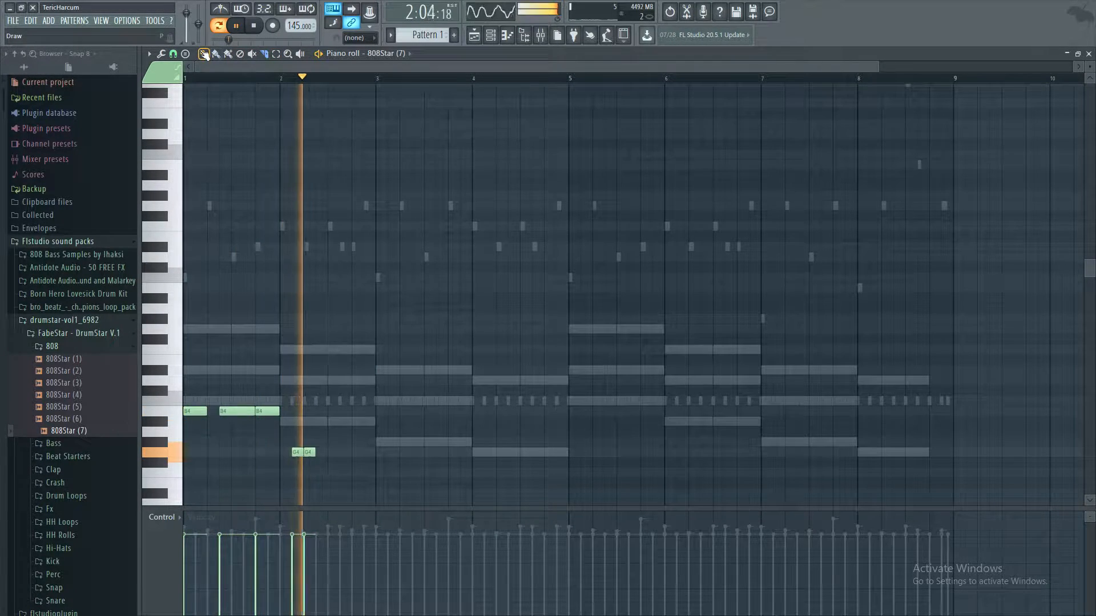
pyautogui.press('space')
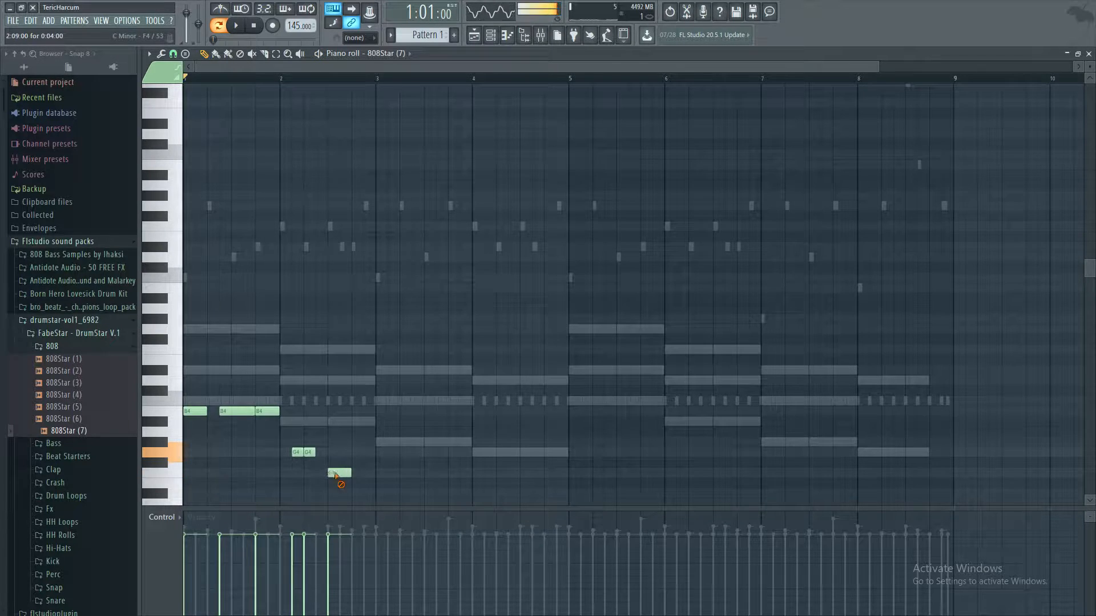
# Step: Transpose all the 808 notes up one octave to B5 and G5, clear the selection and play the pattern
pyautogui.hotkey('ctrl', 'a')
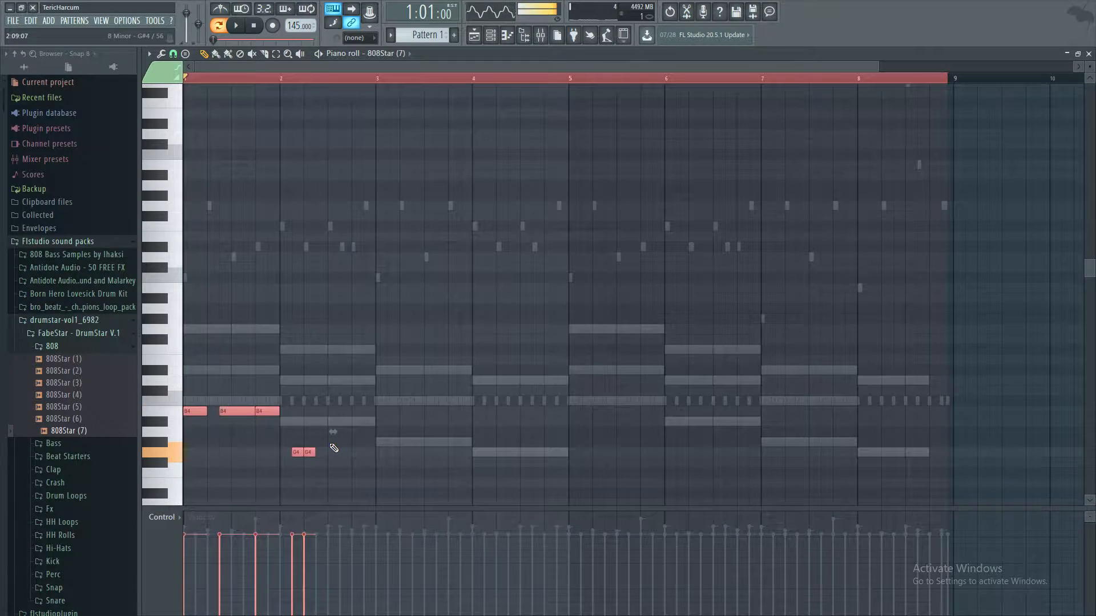
pyautogui.hotkey('shift', 'Up')
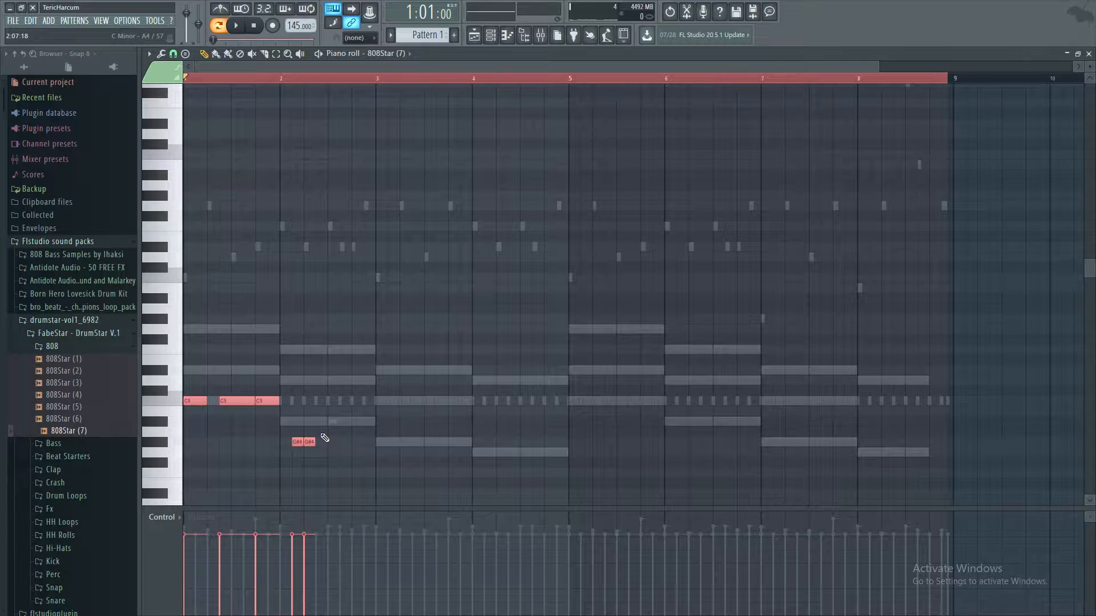
pyautogui.hotkey('shift', 'Down')
pyautogui.hotkey('ctrl', 'Up')
pyautogui.press('space')
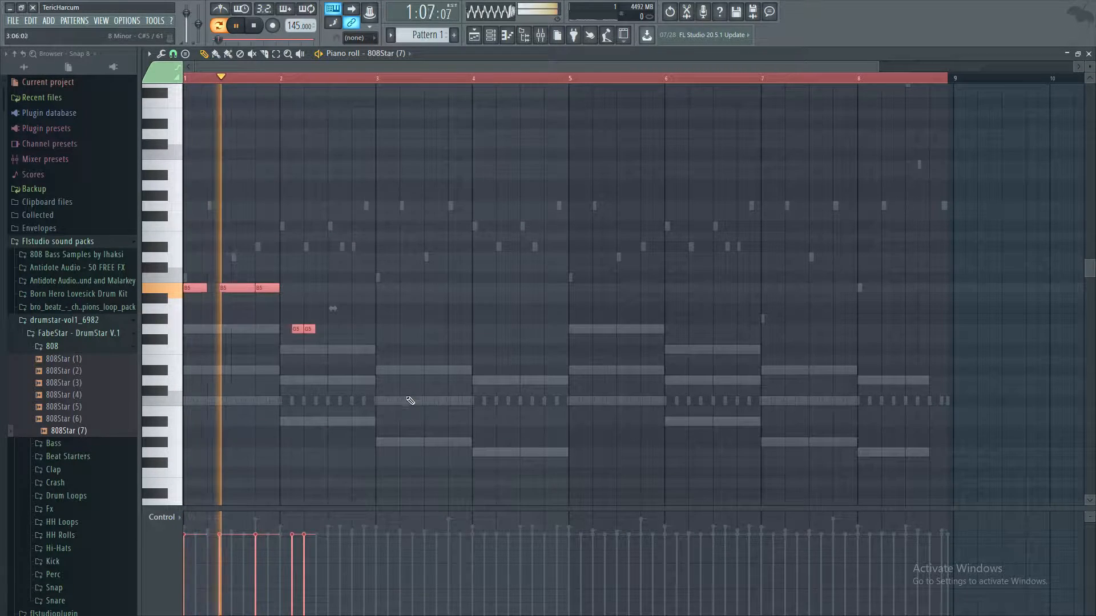
pyautogui.press('space')
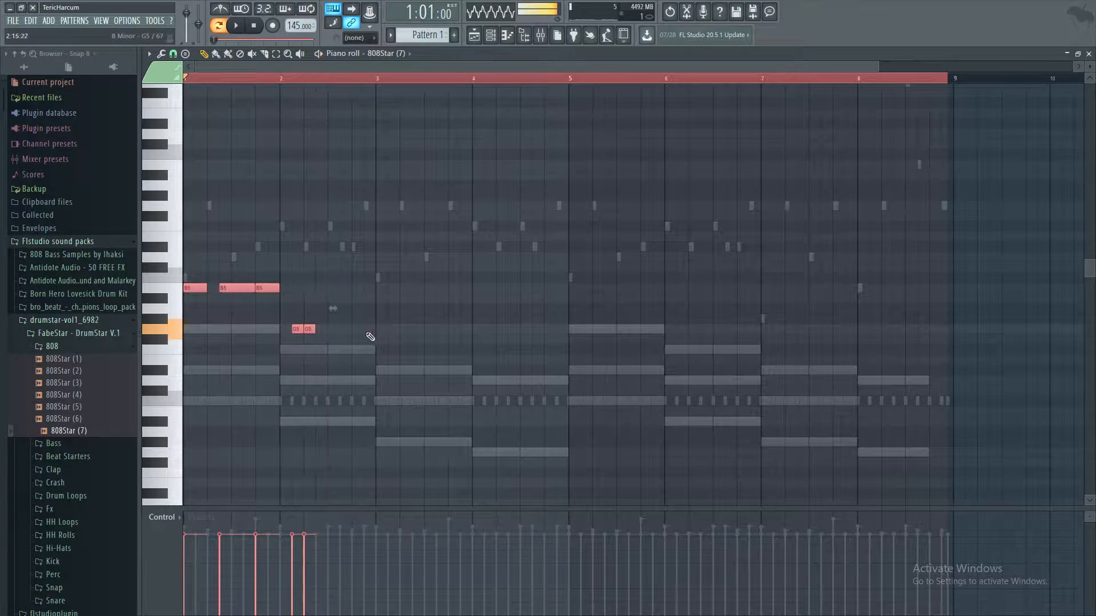
pyautogui.hotkey('ctrl', 'd')
pyautogui.press('space')
pyautogui.press('space')
pyautogui.press('space')
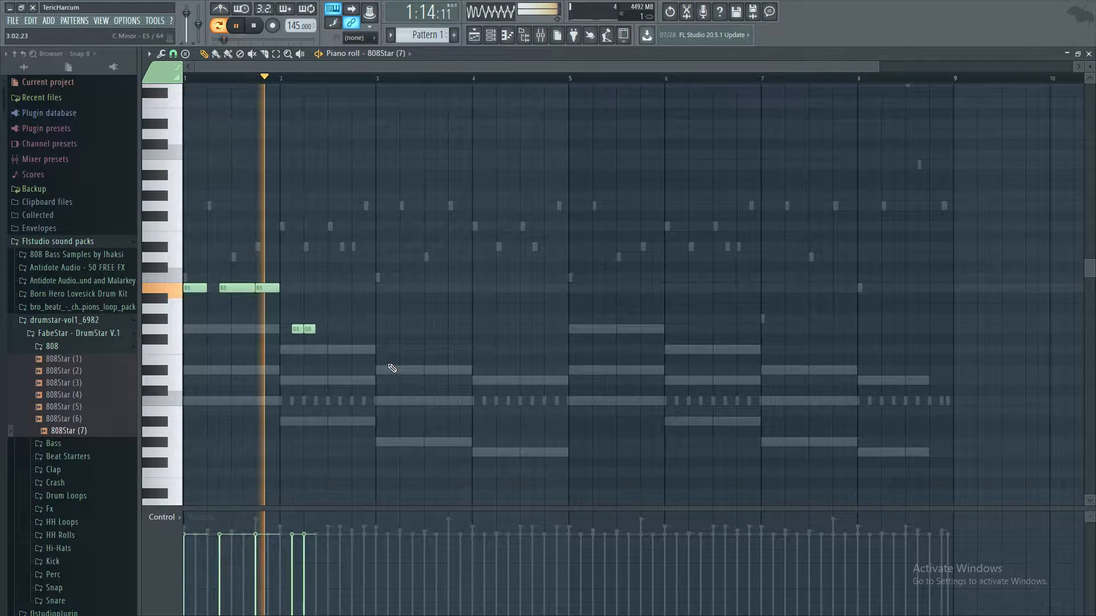
pyautogui.press('space')
pyautogui.click(361, 350)
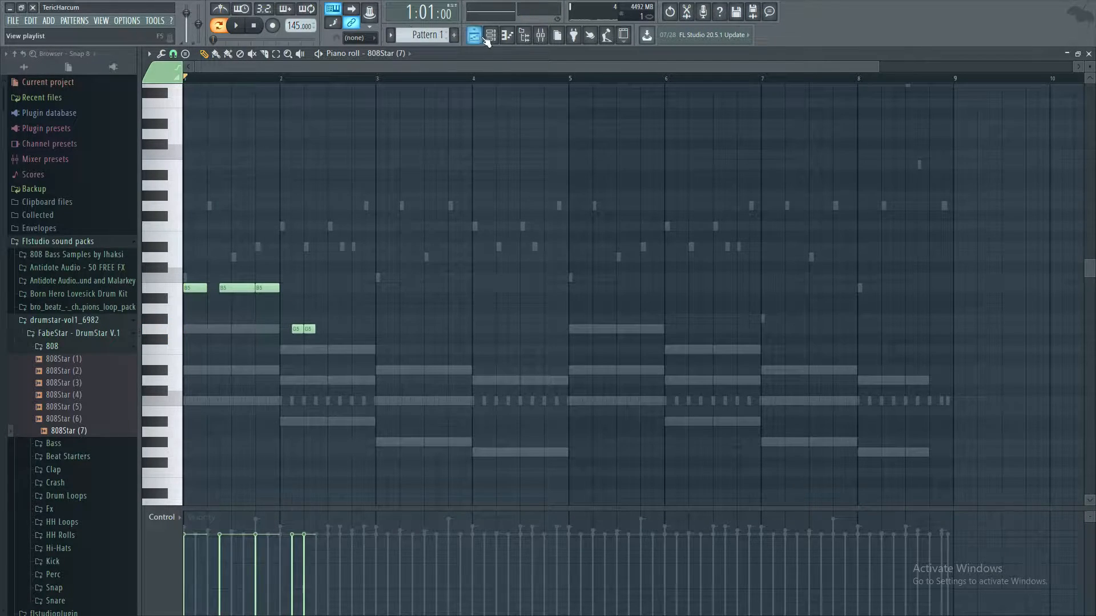
# Step: Switch off the Cut itself option for the 808Star (7) channel and play the pattern from the piano roll
pyautogui.press('F6')
pyautogui.rightClick(226, 186)
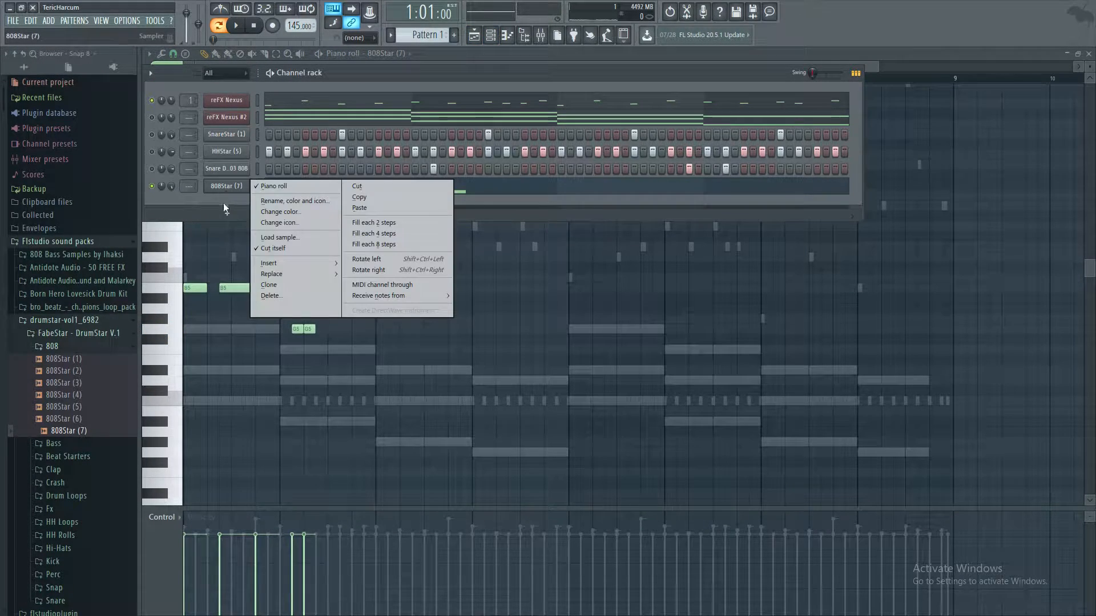
pyautogui.click(269, 250)
pyautogui.press('F6')
pyautogui.press('space')
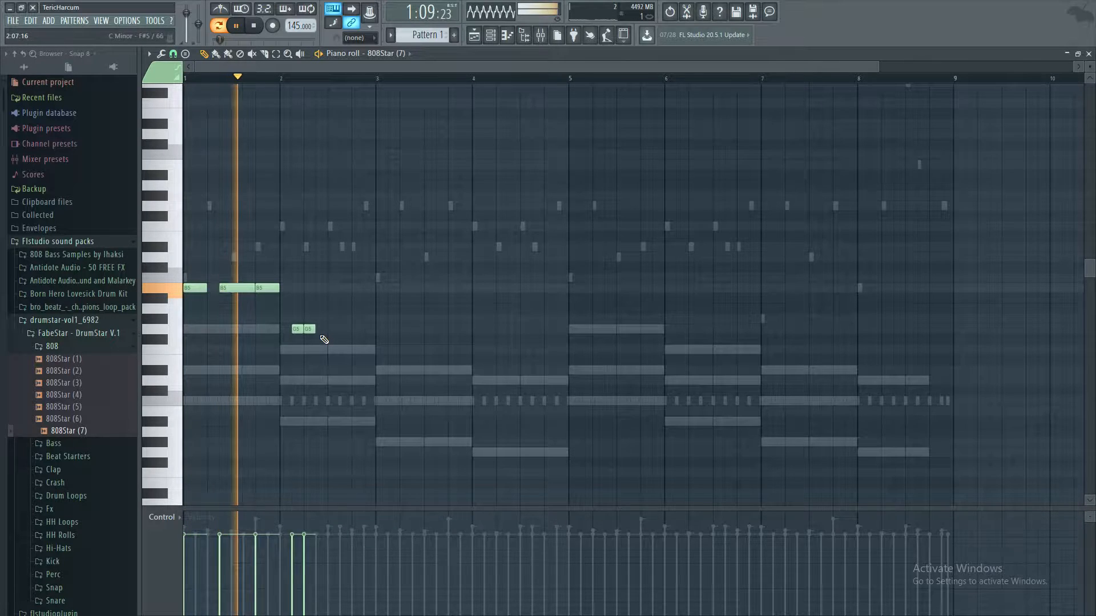
pyautogui.press('space')
# Step: Try a four-step F5 note near the start of bar 3 in the 808 line, during playback
pyautogui.click(373, 349)
pyautogui.click(387, 349)
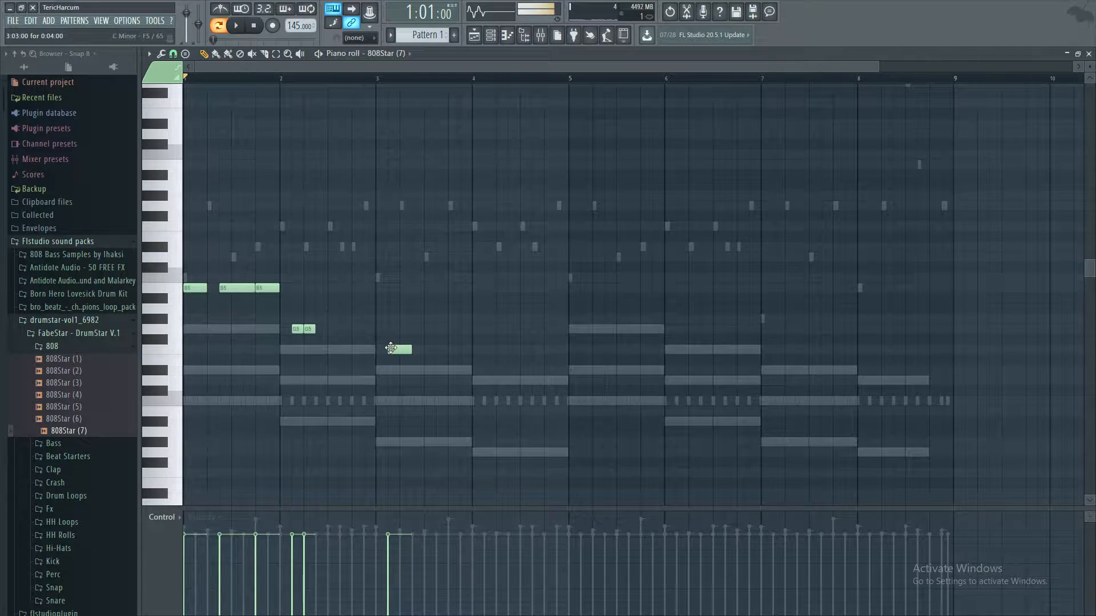
pyautogui.press('space')
pyautogui.moveTo(381, 350); pyautogui.dragTo(391, 352)
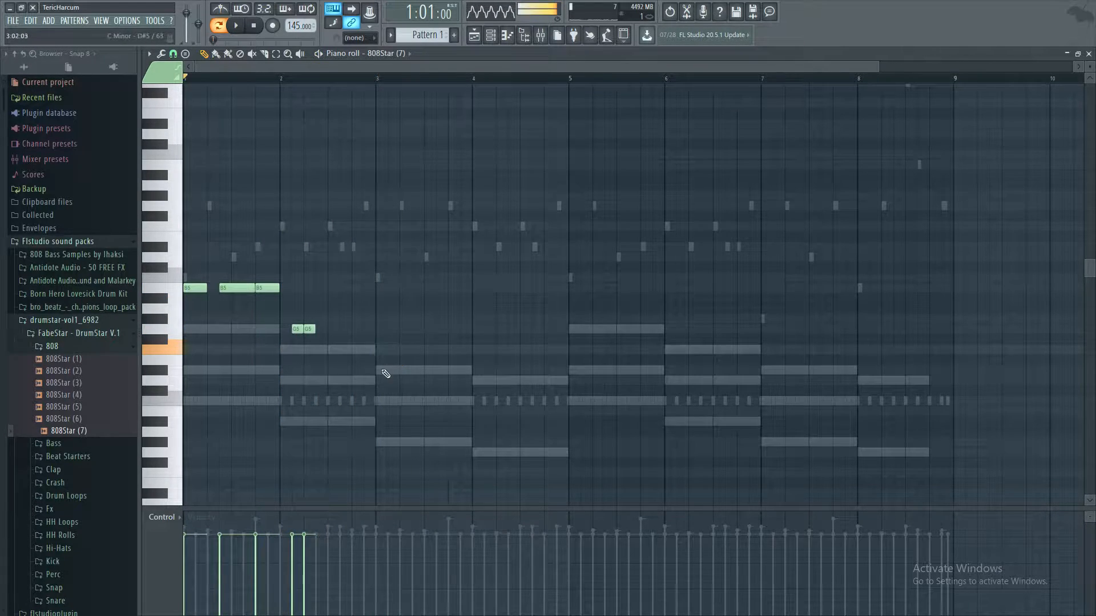
# Step: Place a four-step D#5 note at bar 3 and F5 and G#5 notes in bar 4 of the 808 line, auditioning the pattern
pyautogui.press('space')
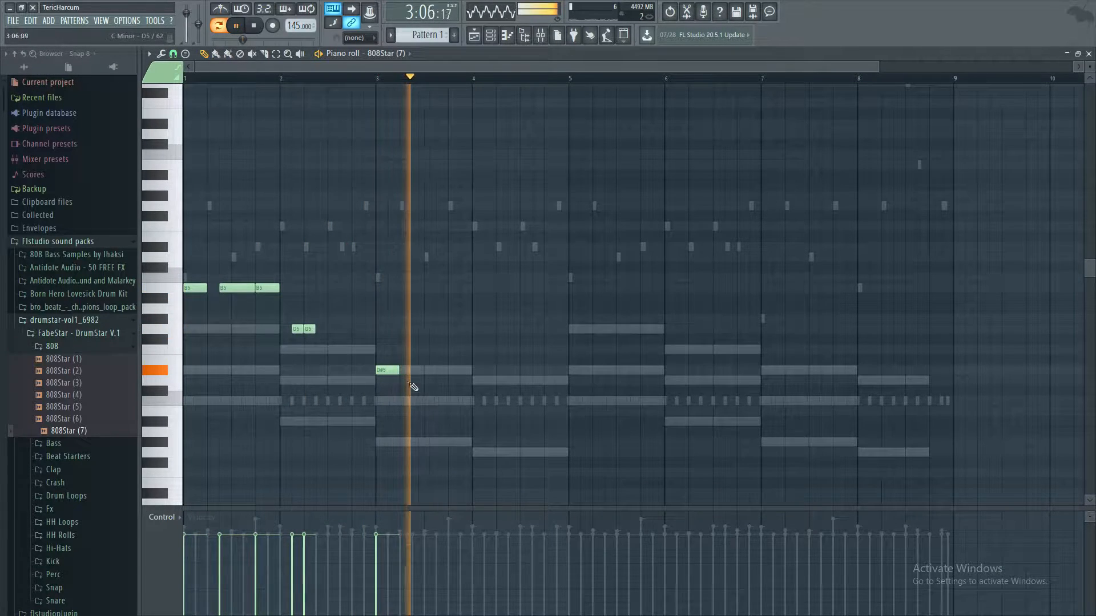
pyautogui.press('space')
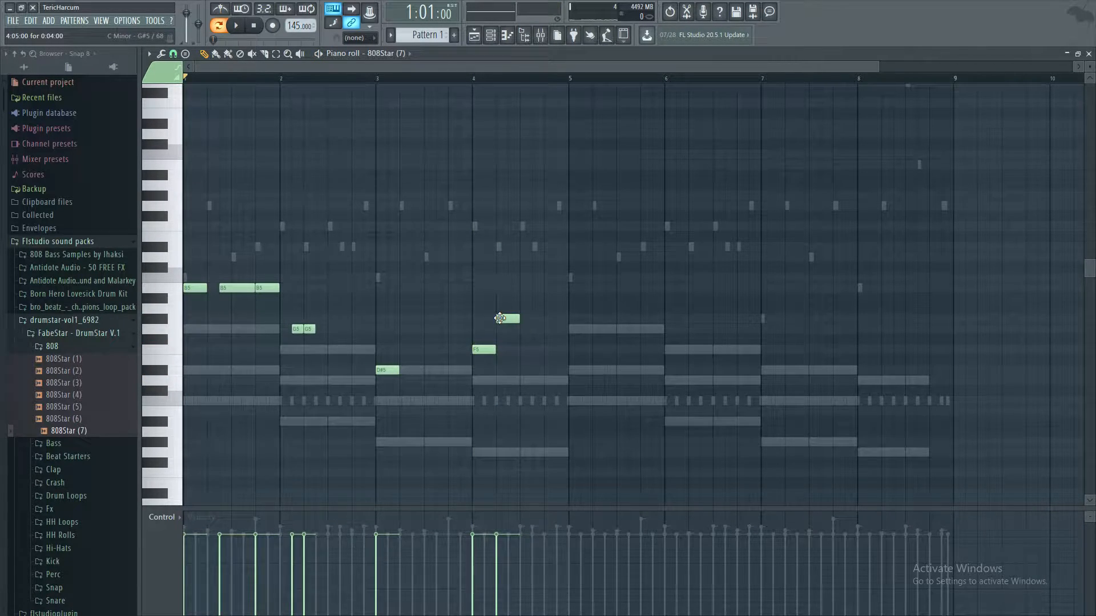
pyautogui.press('space')
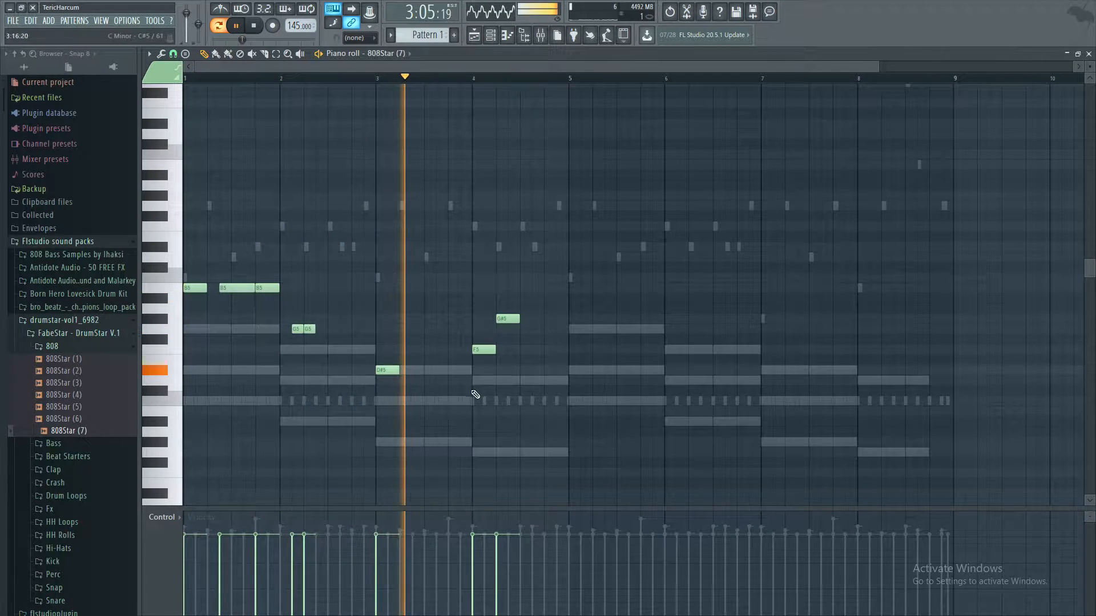
# Step: Delete the G#5 and F5 notes from bar 4 of the 808 line and replay the pattern
pyautogui.press('space')
pyautogui.rightClick(510, 320)
pyautogui.press('space')
pyautogui.press('space')
pyautogui.rightClick(484, 349)
pyautogui.press('space')
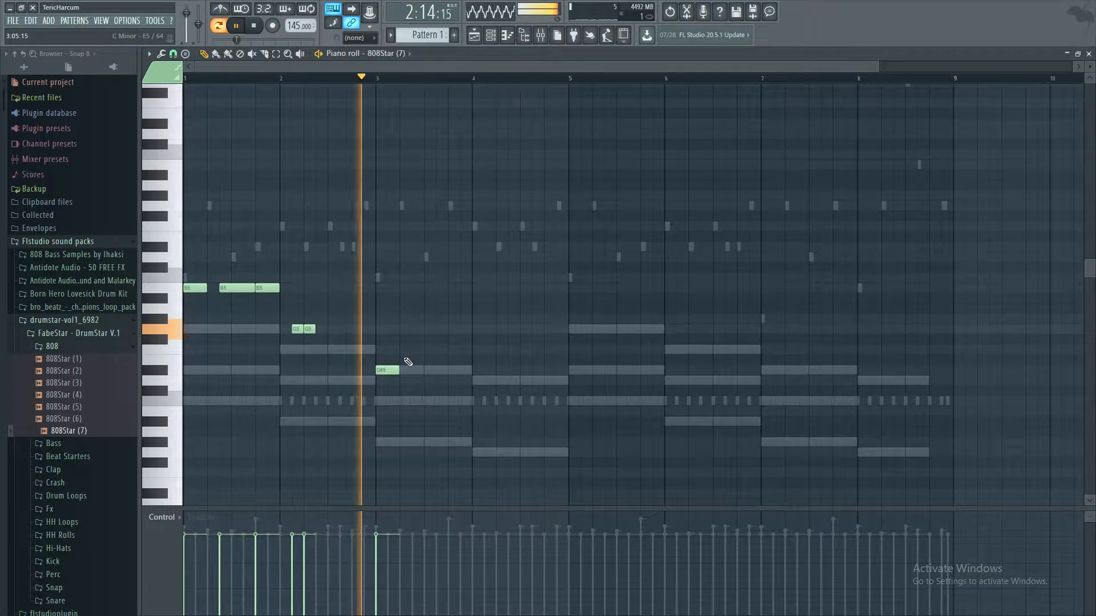
# Step: Add a second D#5 note in bar 3, shift it to the bar's last beat and play the pattern
pyautogui.press('space')
pyautogui.click(425, 370)
pyautogui.press('space')
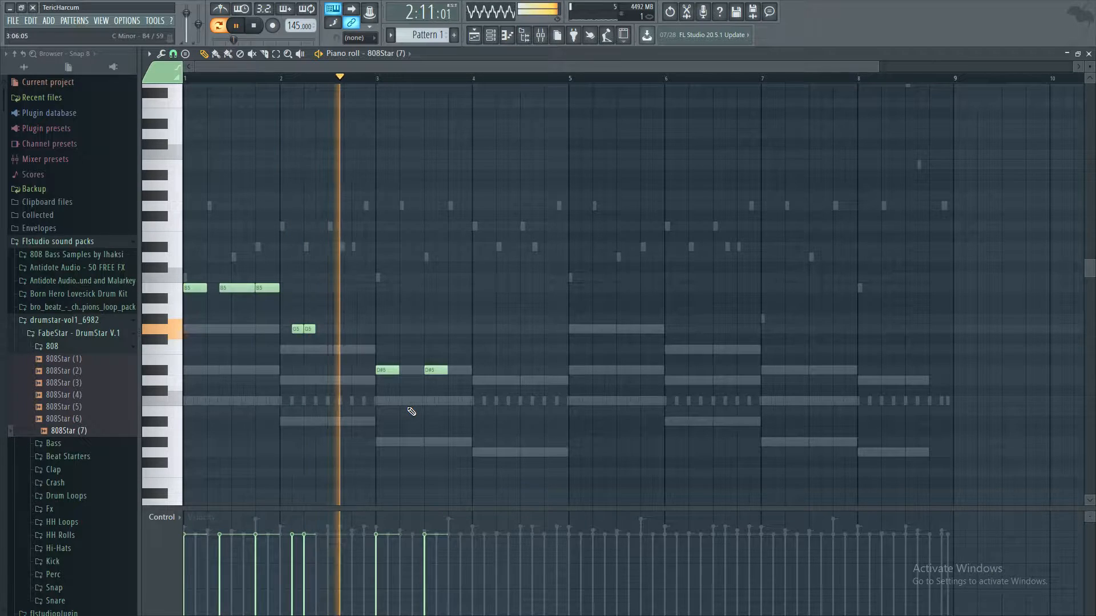
pyautogui.press('space')
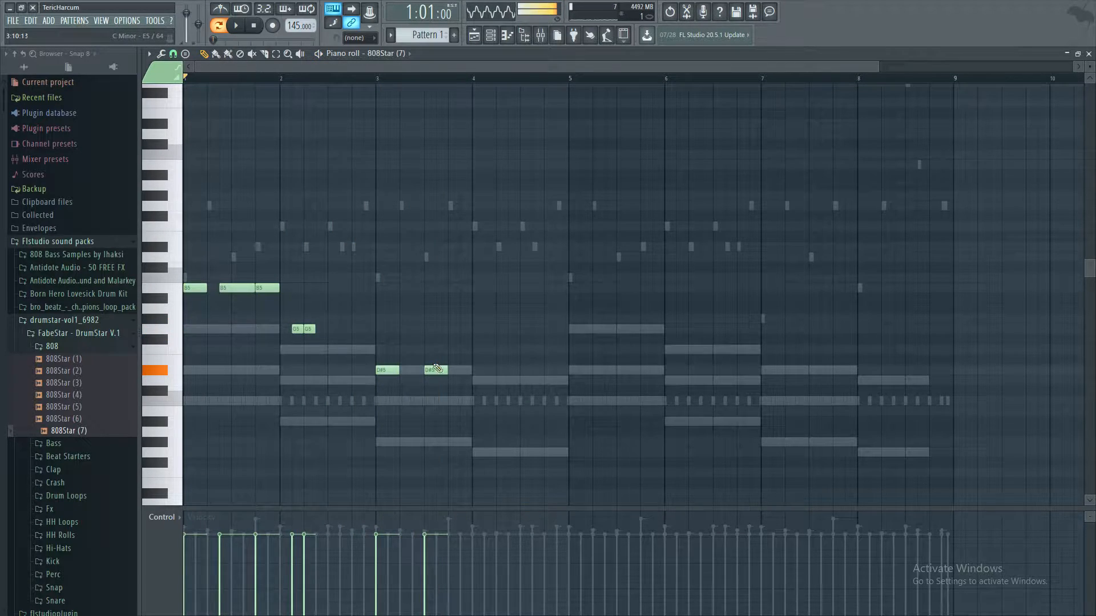
pyautogui.press('space')
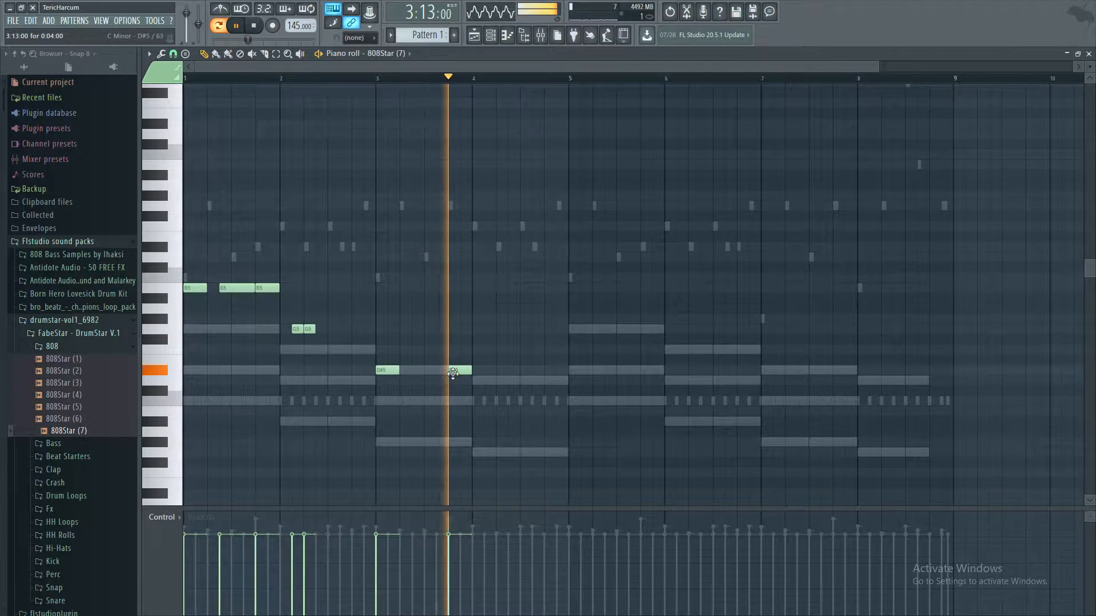
# Step: Add a D#5 note near the start of bar 4 and an F5 note at its midpoint, auditioning the pattern
pyautogui.press('space')
pyautogui.click(490, 372)
pyautogui.press('space')
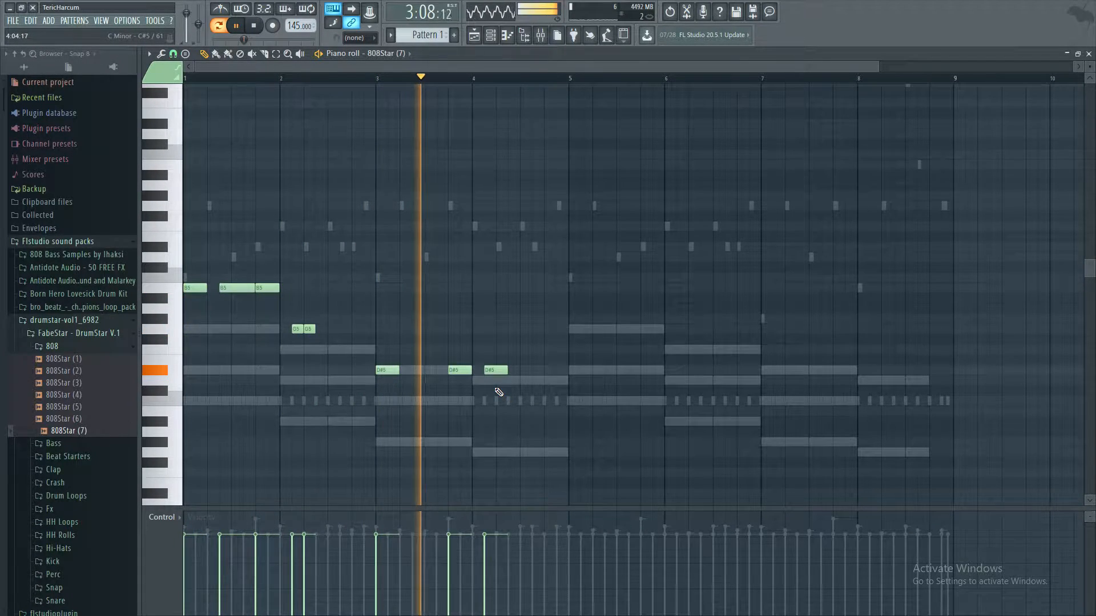
pyautogui.press('space')
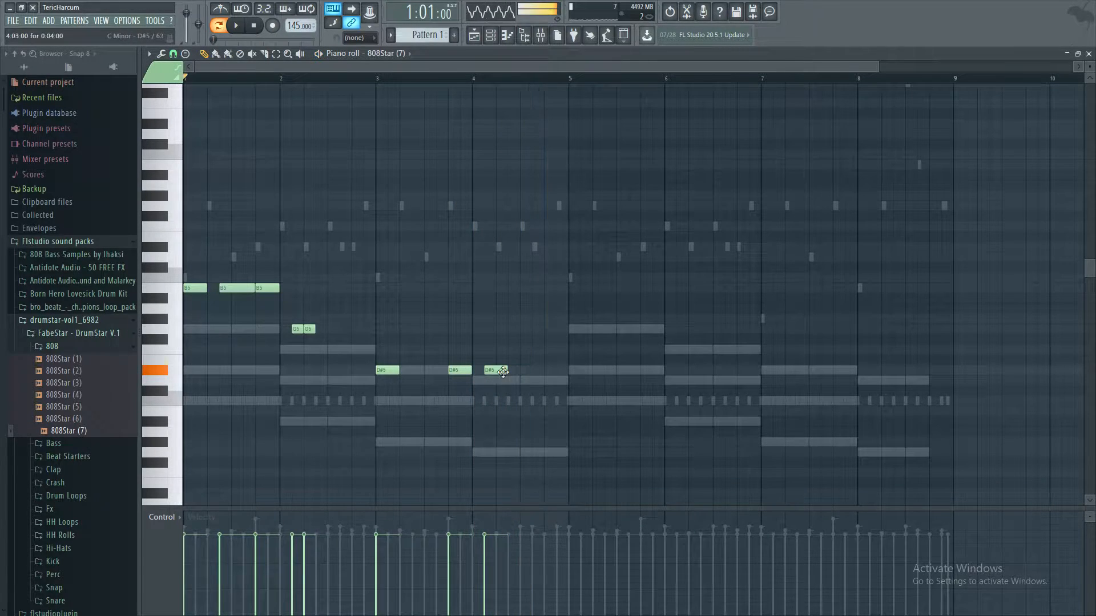
pyautogui.press('space')
pyautogui.press('space')
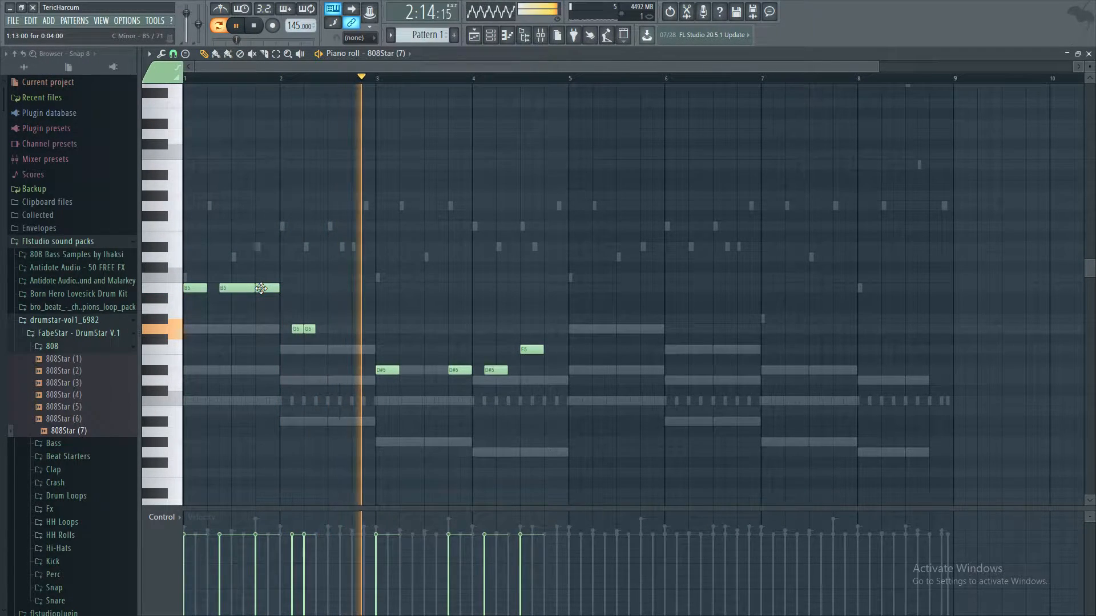
# Step: Replace the 808 notes in bars 3 and 4 with a copy of bar 1's three-note phrase pitched at E5 in bar 3
pyautogui.press('space')
pyautogui.rightClick(394, 370)
pyautogui.rightClick(530, 346)
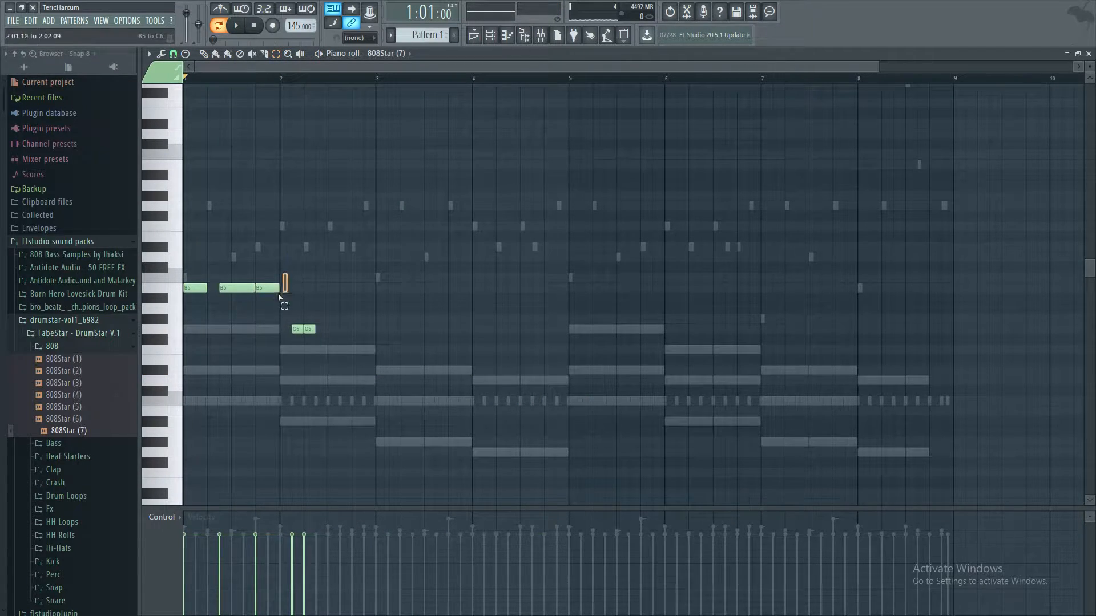
pyautogui.click(211, 298)
pyautogui.moveTo(279, 242); pyautogui.dragTo(185, 334)
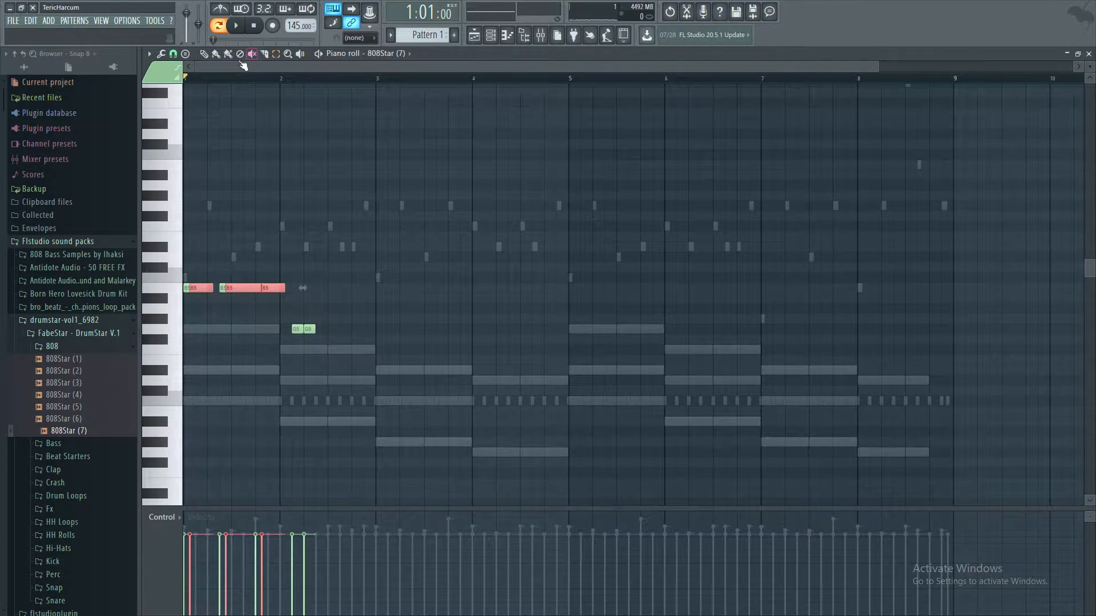
pyautogui.moveTo(229, 288); pyautogui.dragTo(420, 370)
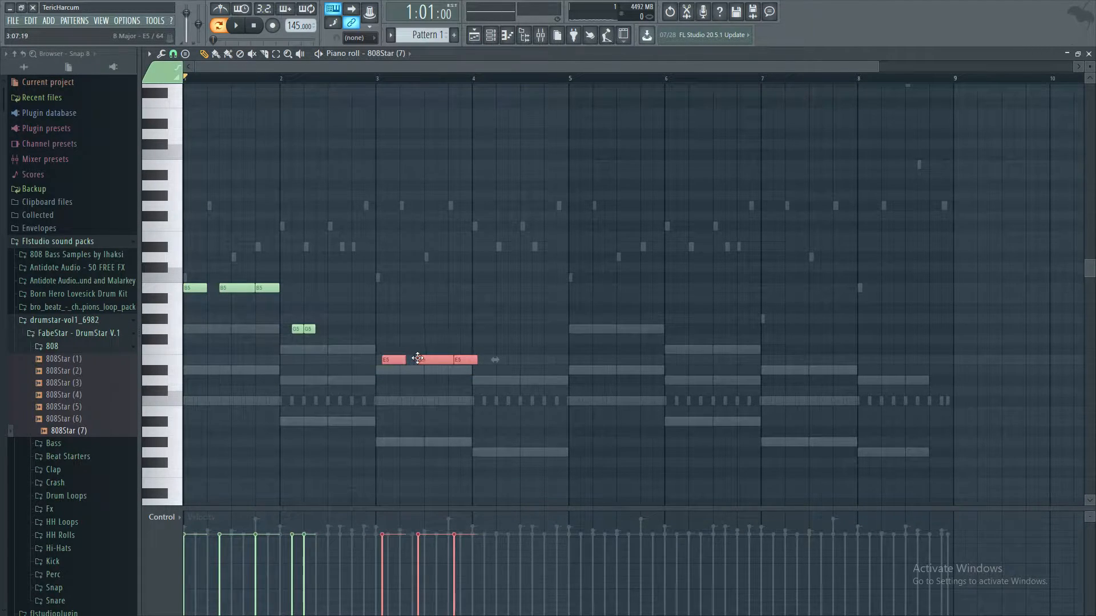
# Step: Turn on the metronome and play the pattern to check the timing of the copied E5 phrase
pyautogui.press('space')
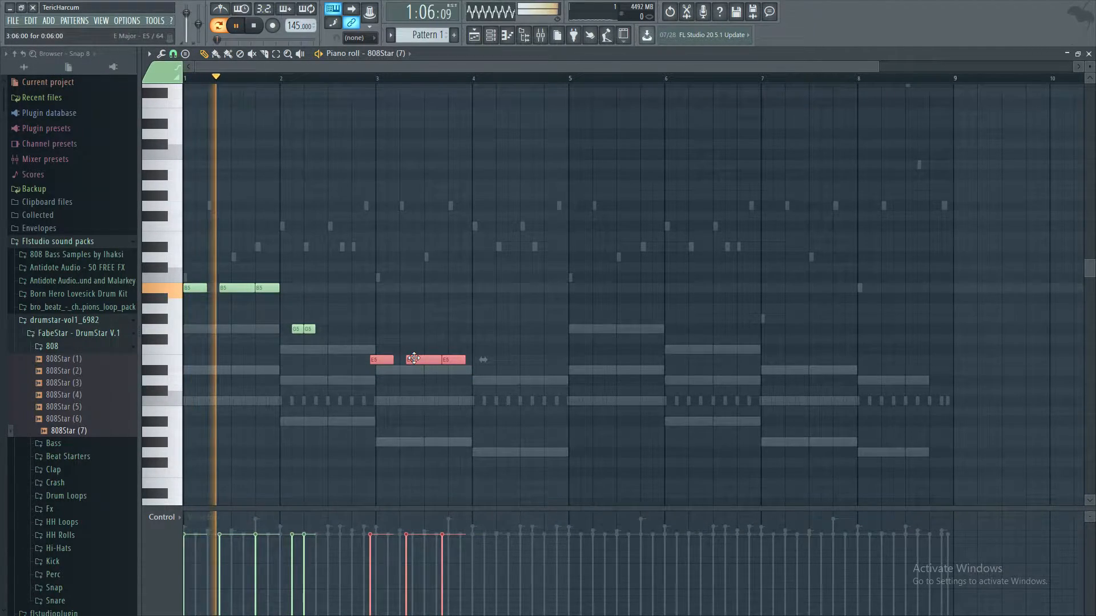
pyautogui.hotkey('ctrl', 'm')
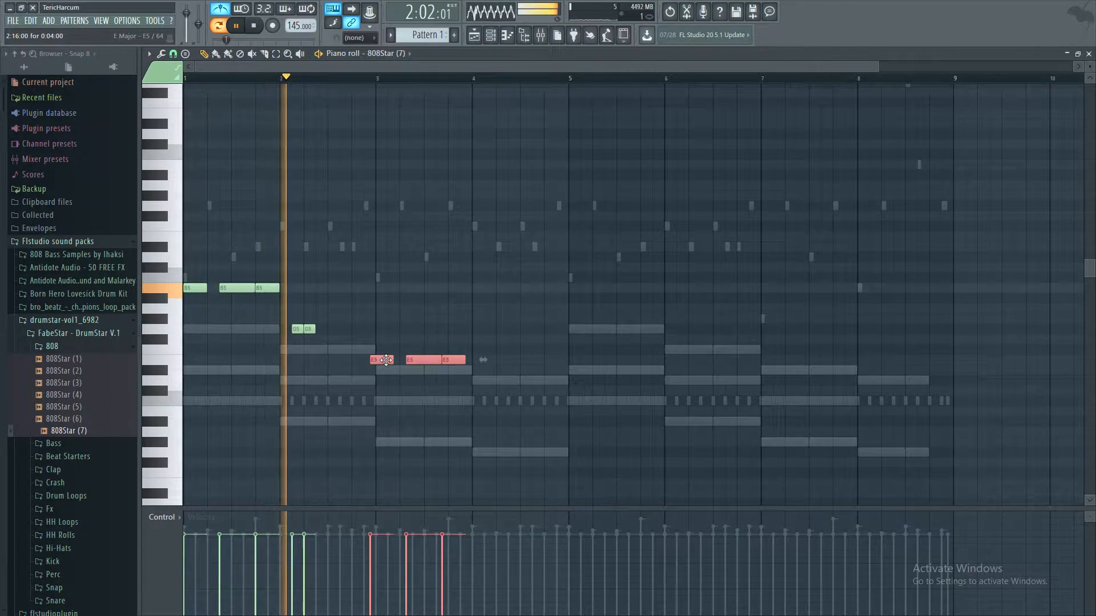
pyautogui.press('space')
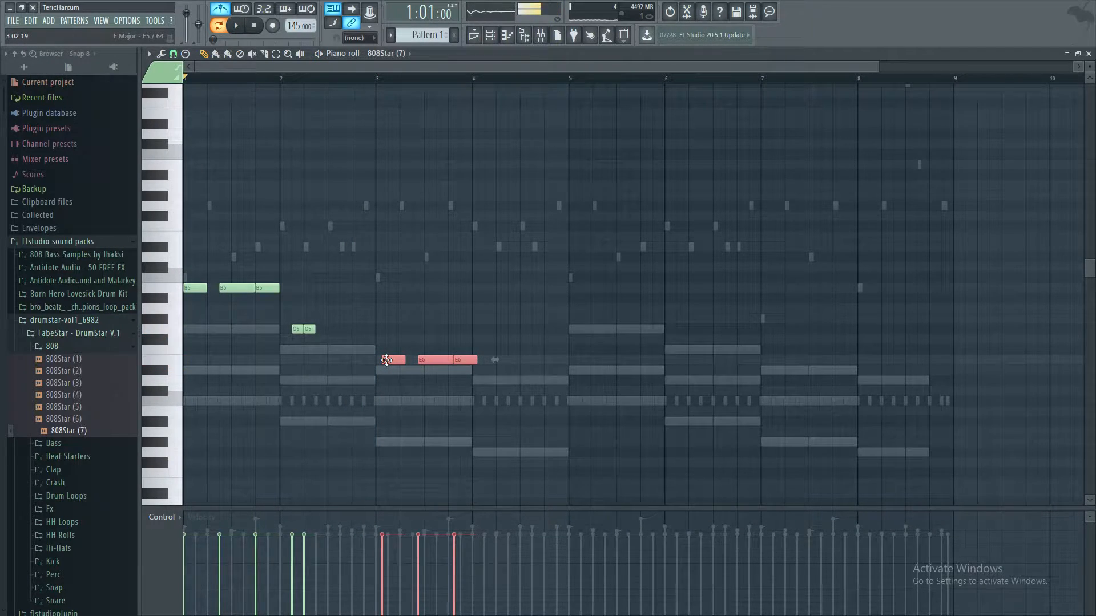
# Step: Set the snap to 1/6 step, align the copied E5 phrase with the start of bar 3 and play the pattern
pyautogui.click(173, 54)
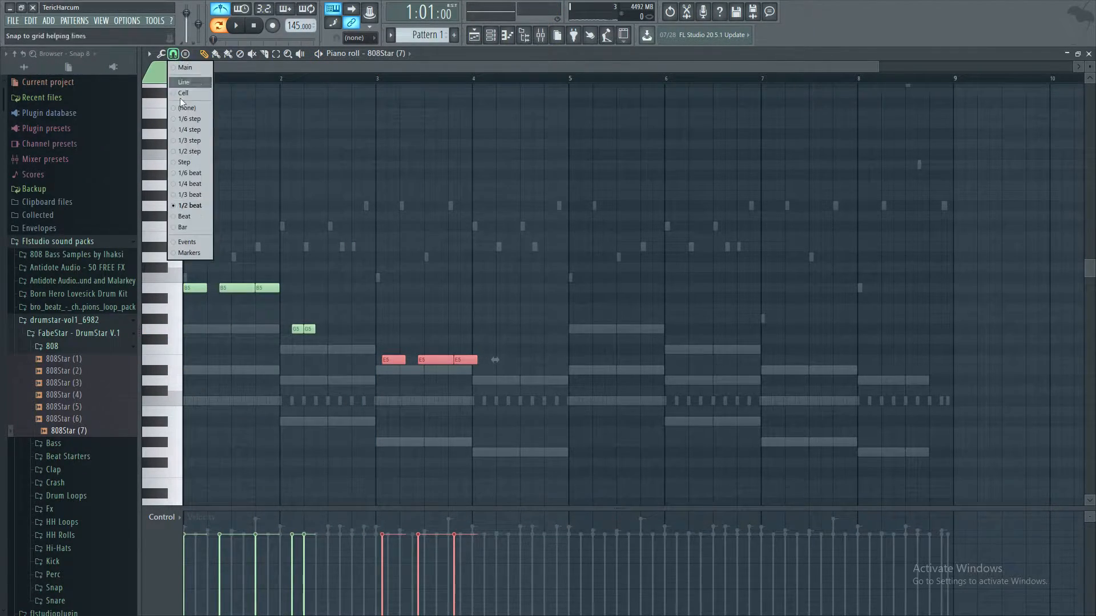
pyautogui.click(184, 204)
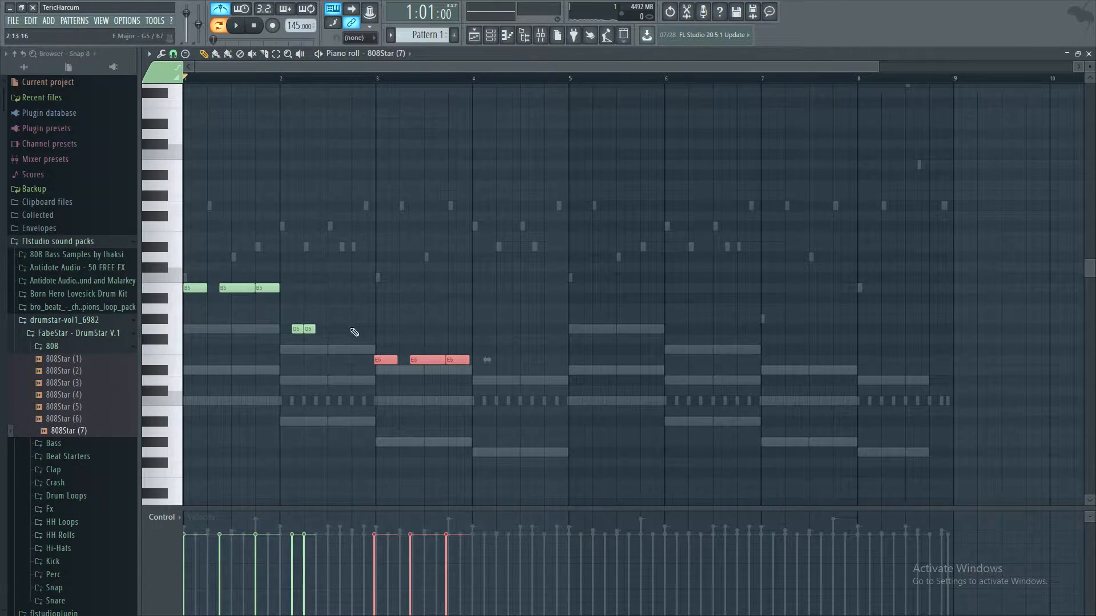
pyautogui.click(173, 53)
pyautogui.click(188, 118)
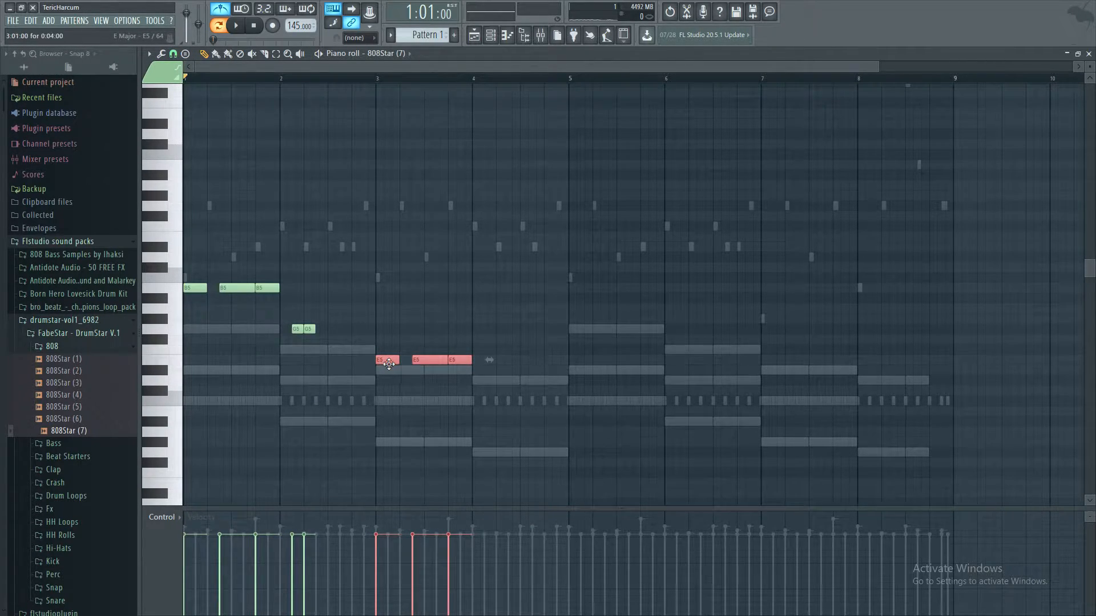
pyautogui.press('space')
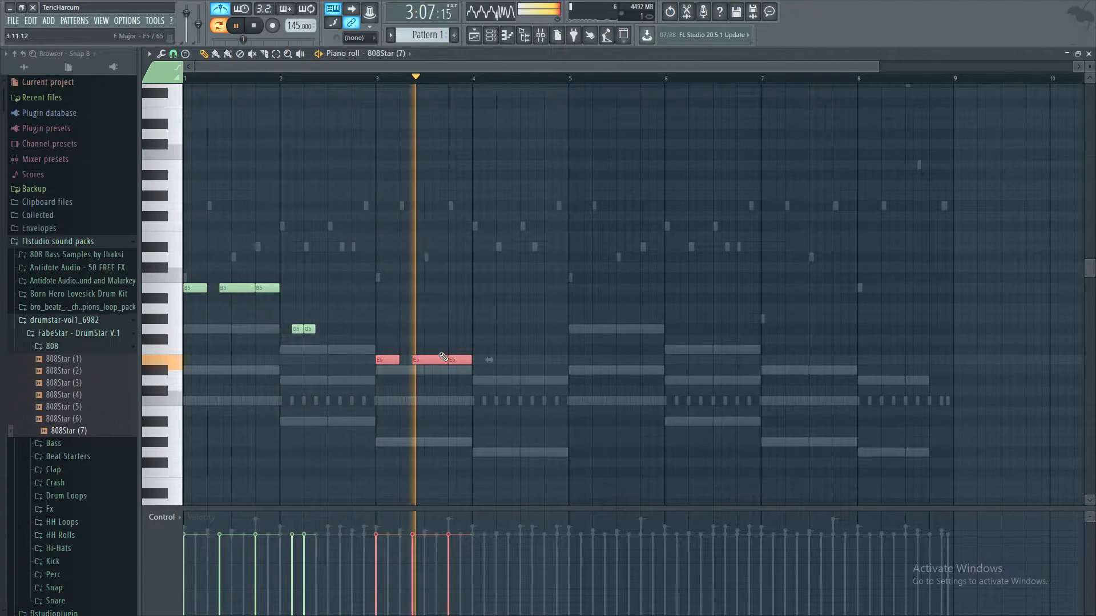
pyautogui.press('space')
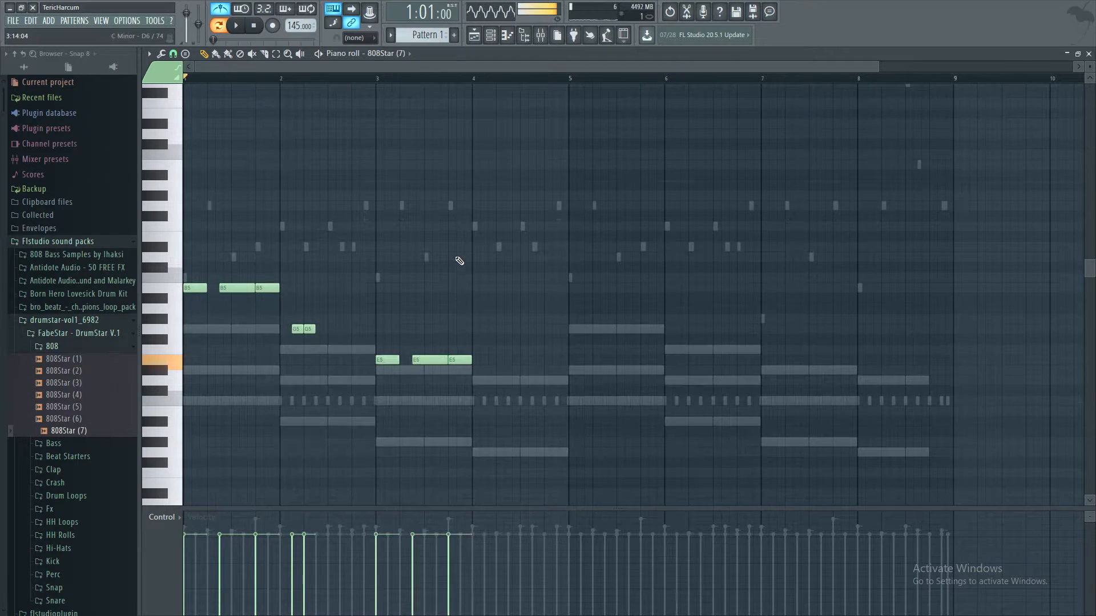
# Step: Mute the snare, hi-hat, 808 snare and 808Star (7) channels and play the two Nexus parts alone
pyautogui.click(490, 36)
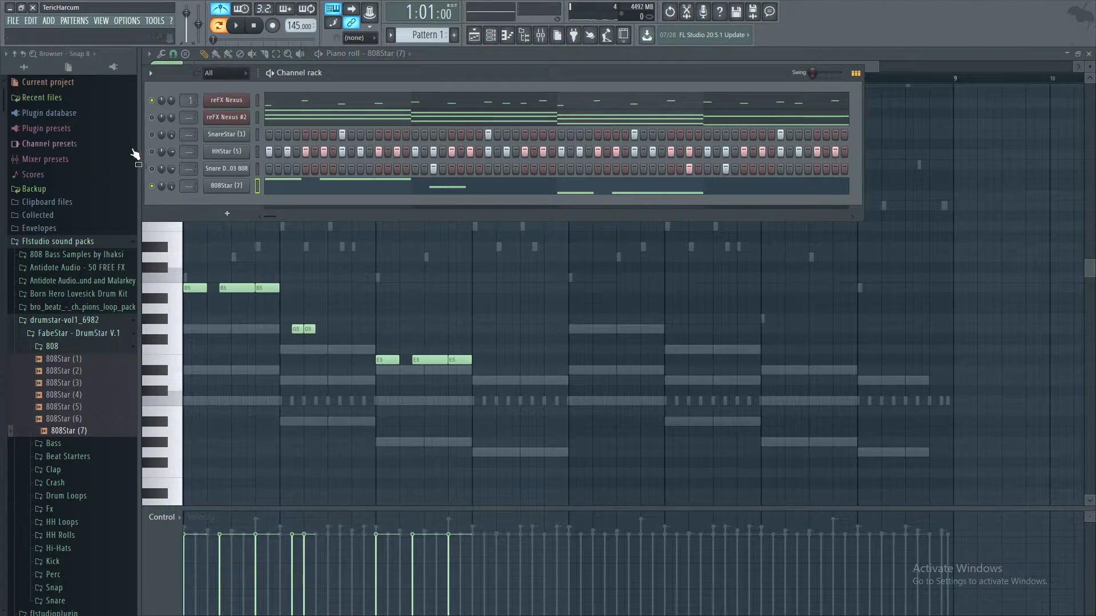
pyautogui.click(151, 152)
pyautogui.press('space')
pyautogui.press('space')
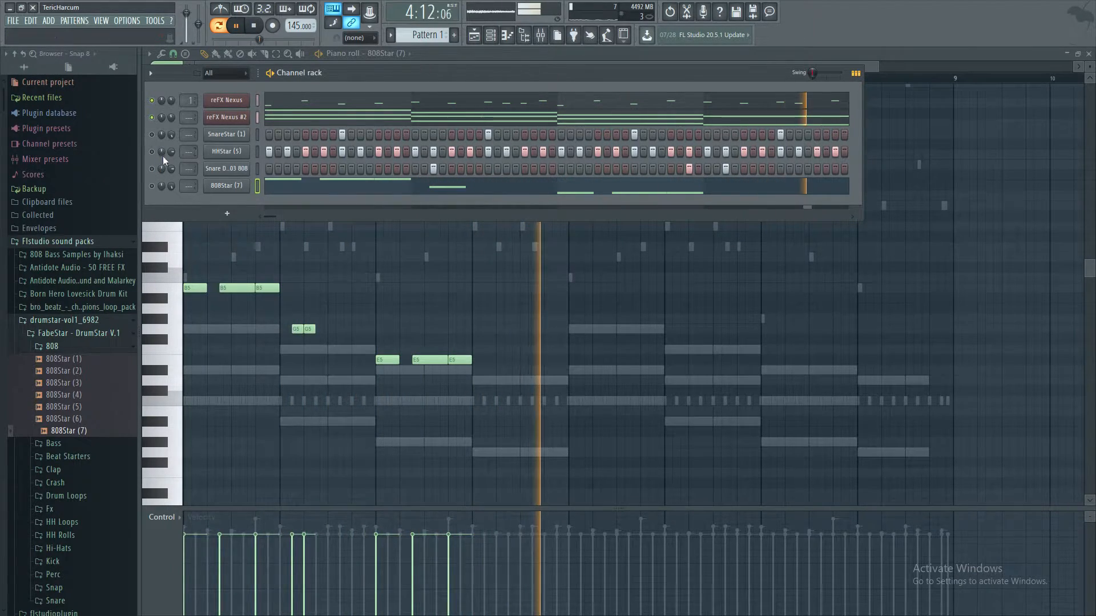
# Step: Unmute the drum channels and the 808Star (7) channel, auditioning the pattern before stopping playback
pyautogui.click(151, 134)
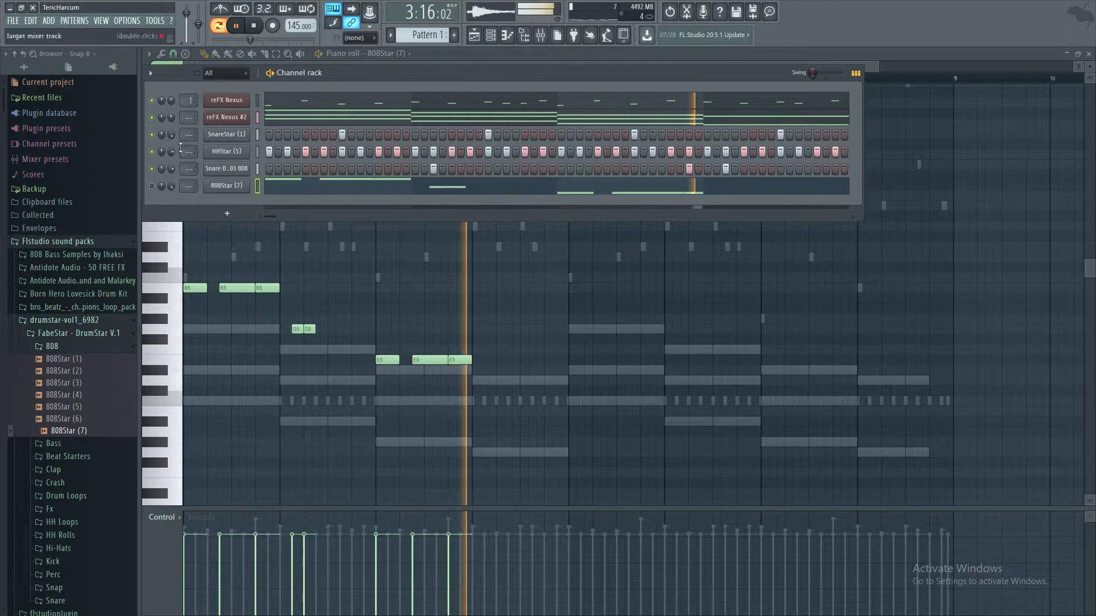
pyautogui.press('space')
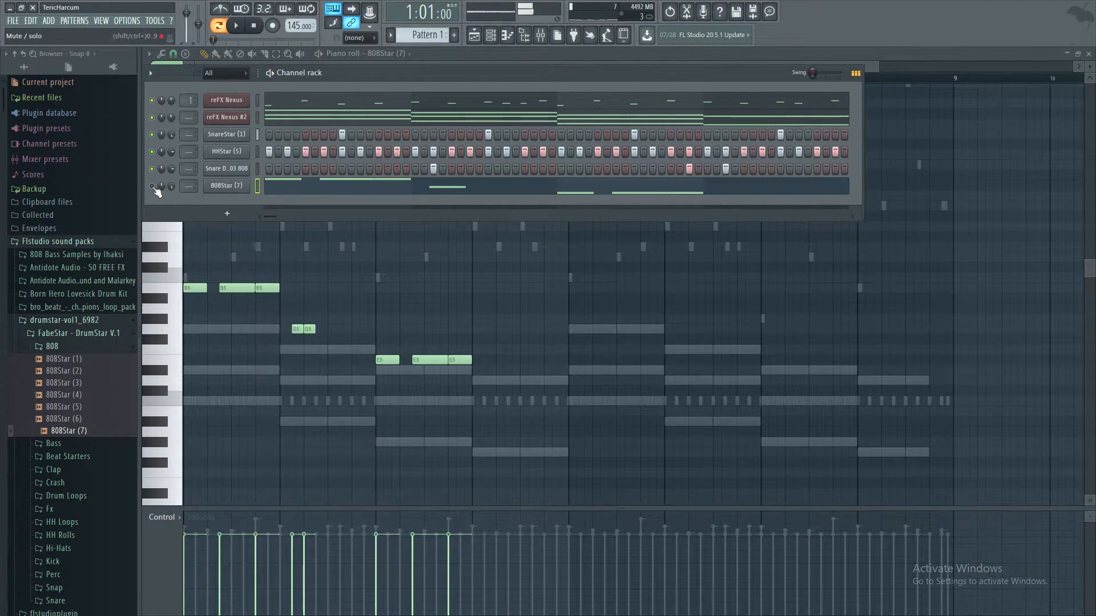
pyautogui.press('space')
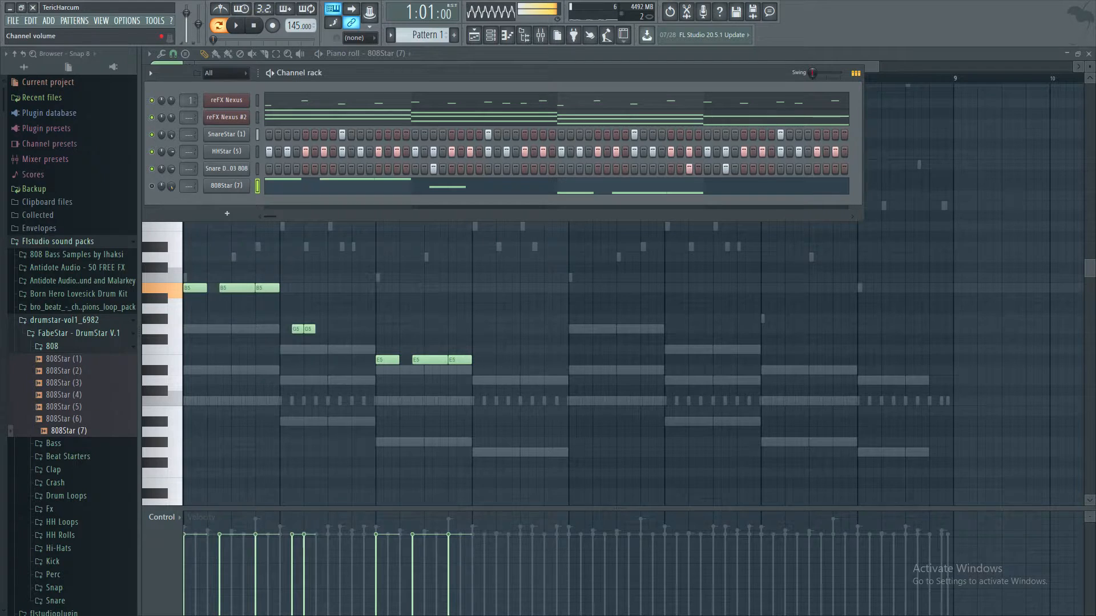
pyautogui.press('space')
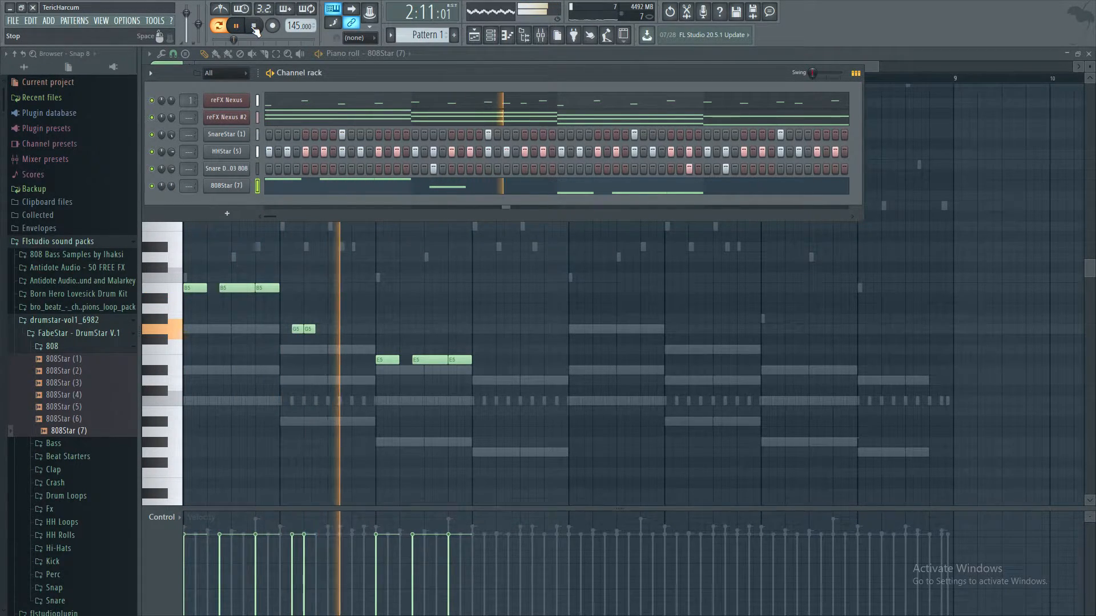
pyautogui.click(255, 29)
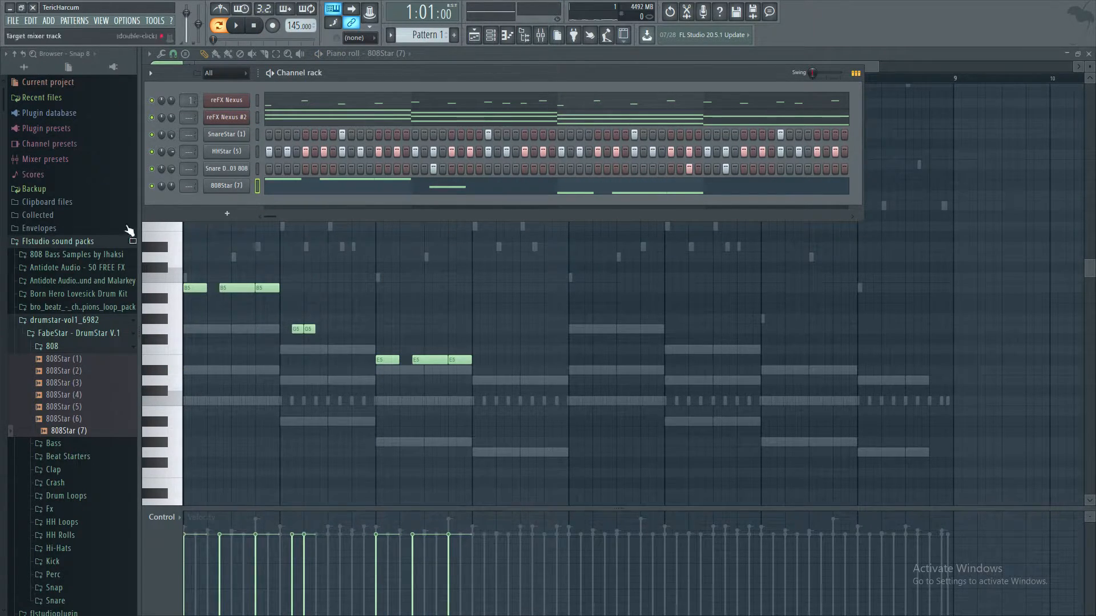
# Step: Delete the SnareStar (1) and HHStar (5) channels from the pattern
pyautogui.click(12, 22)
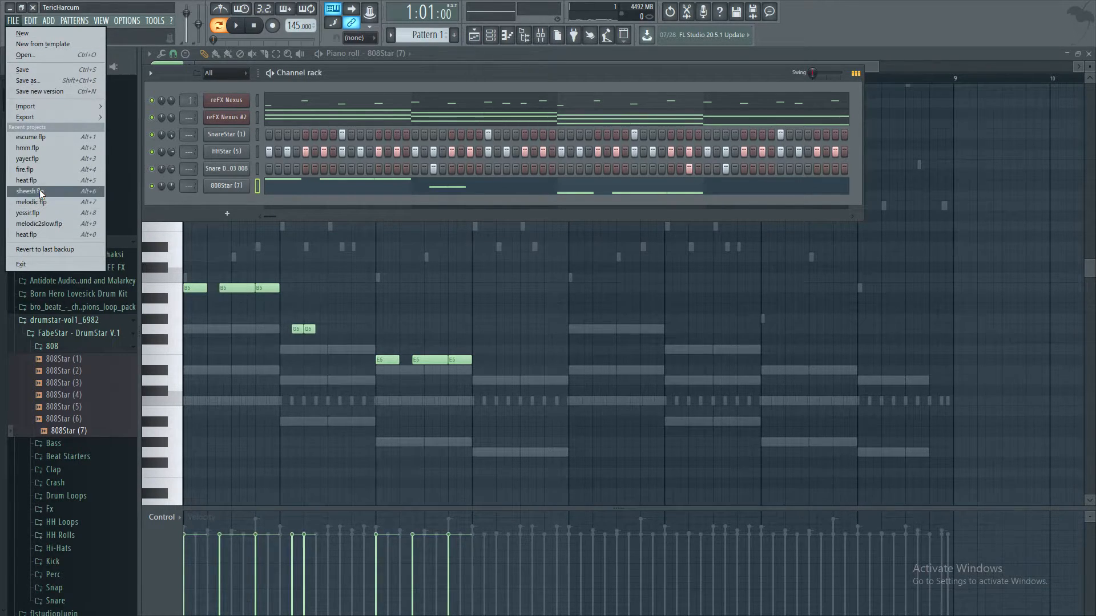
pyautogui.rightClick(208, 136)
pyautogui.click(262, 245)
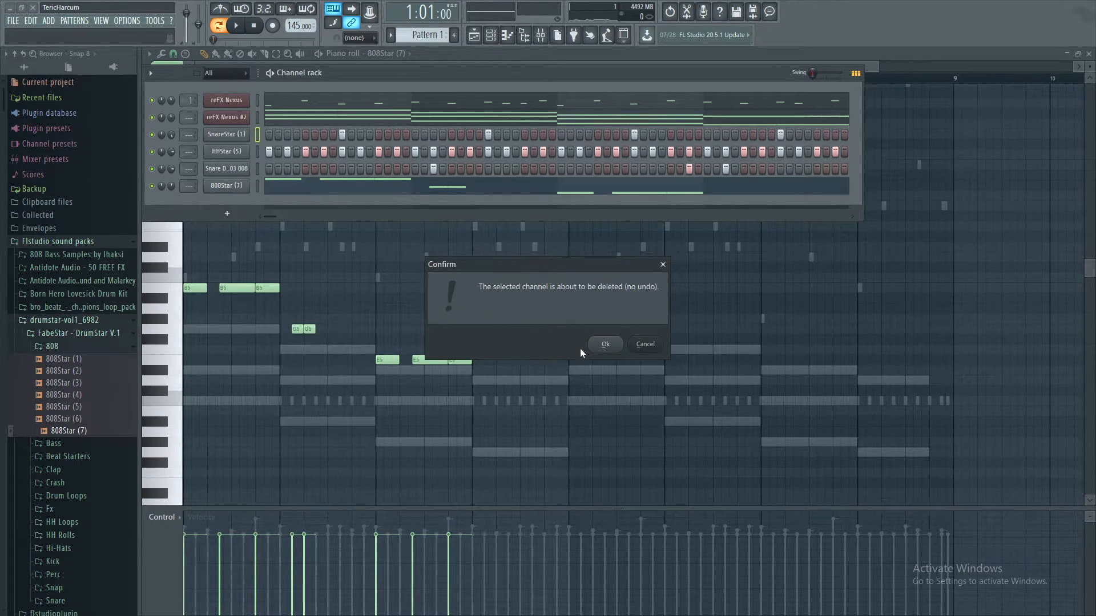
pyautogui.click(605, 345)
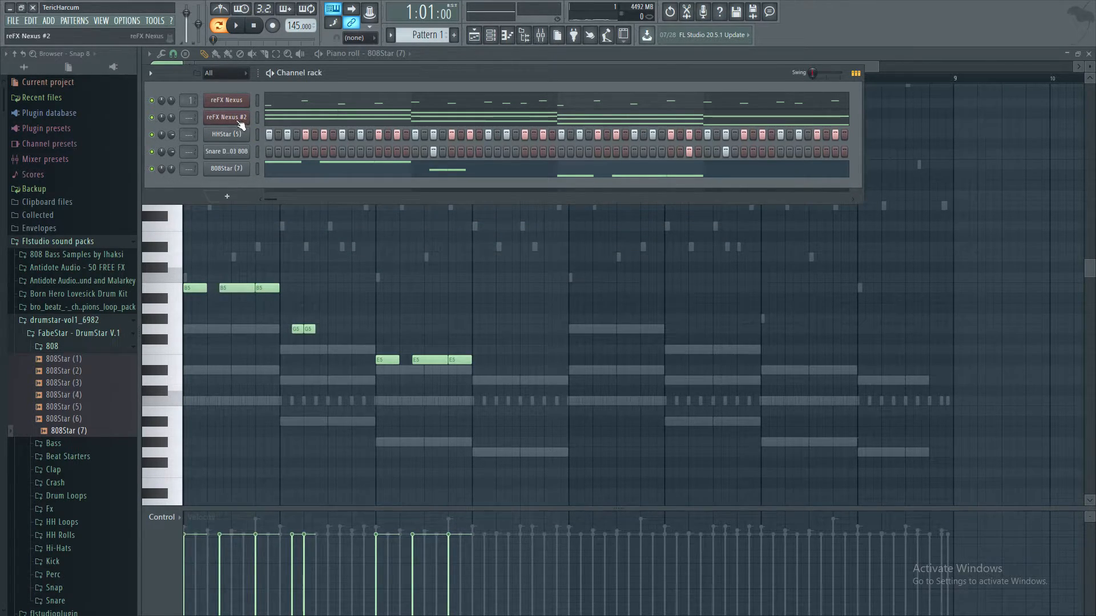
pyautogui.rightClick(224, 135)
pyautogui.click(258, 248)
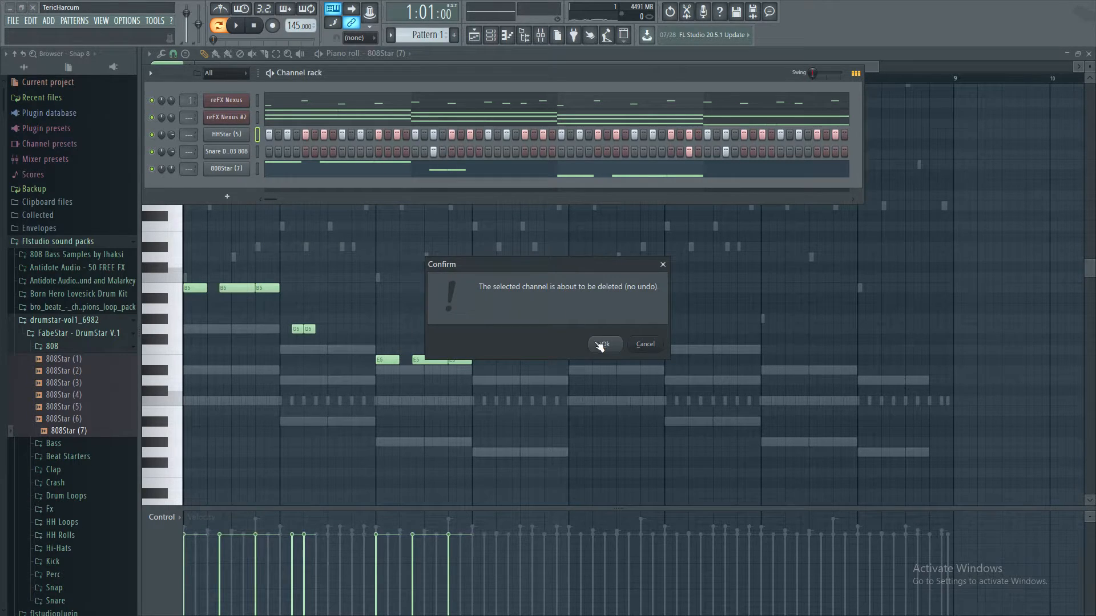
pyautogui.click(602, 345)
# Step: Delete the Snare Drum 003 808 and 808Star (7) channels, keeping only the two Nexus channels
pyautogui.rightClick(226, 135)
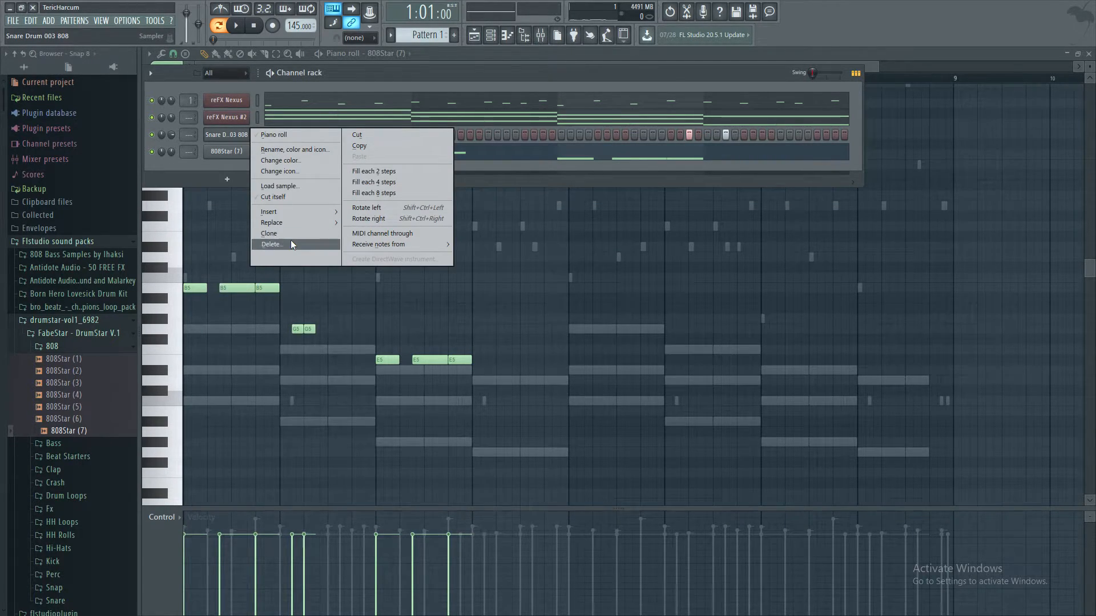
pyautogui.click(292, 245)
pyautogui.click(609, 345)
pyautogui.rightClick(222, 137)
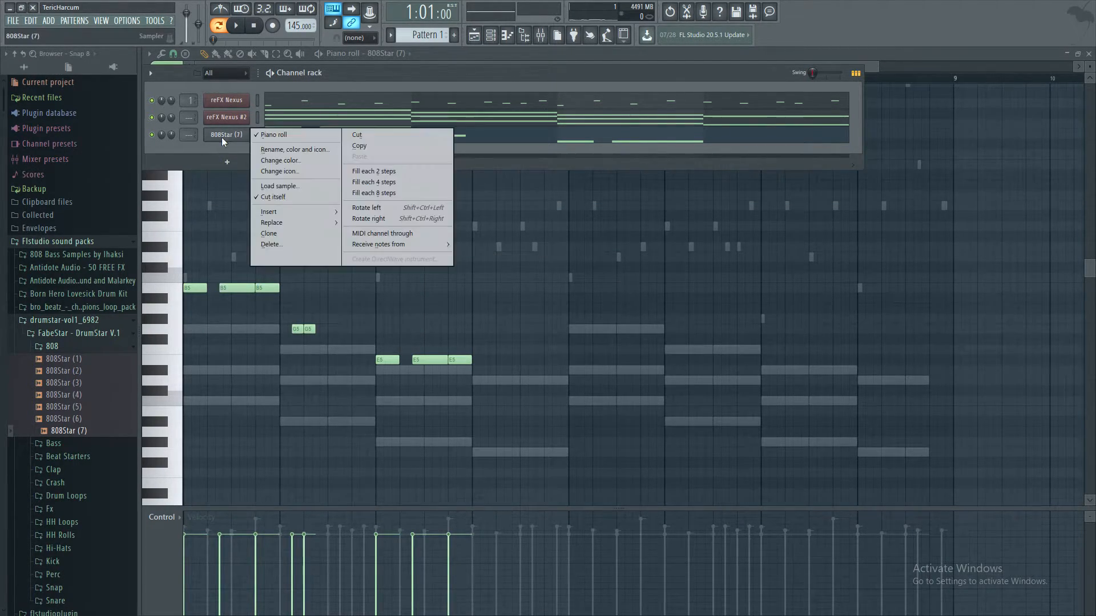
pyautogui.click(288, 246)
pyautogui.click(608, 345)
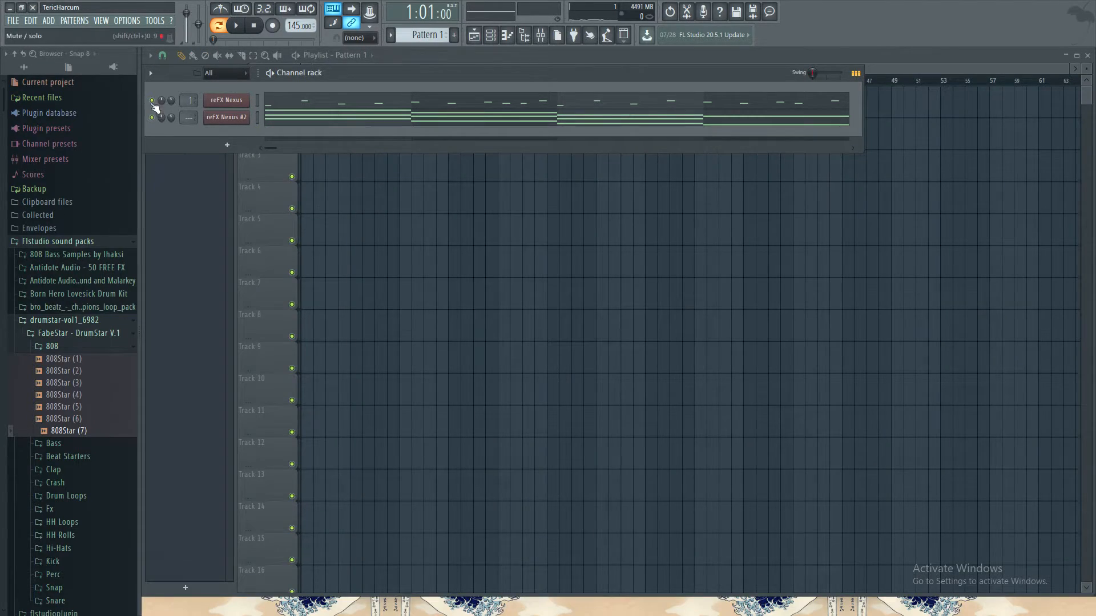
# Step: Save the project in the Projects folder under the name "stream beat"
pyautogui.click(12, 20)
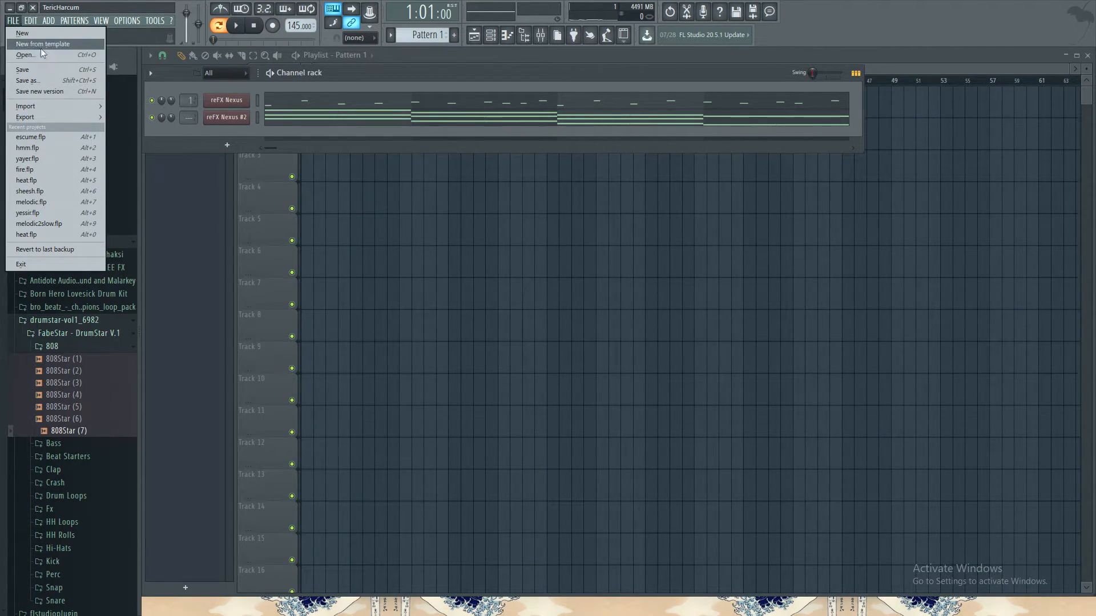
pyautogui.click(21, 80)
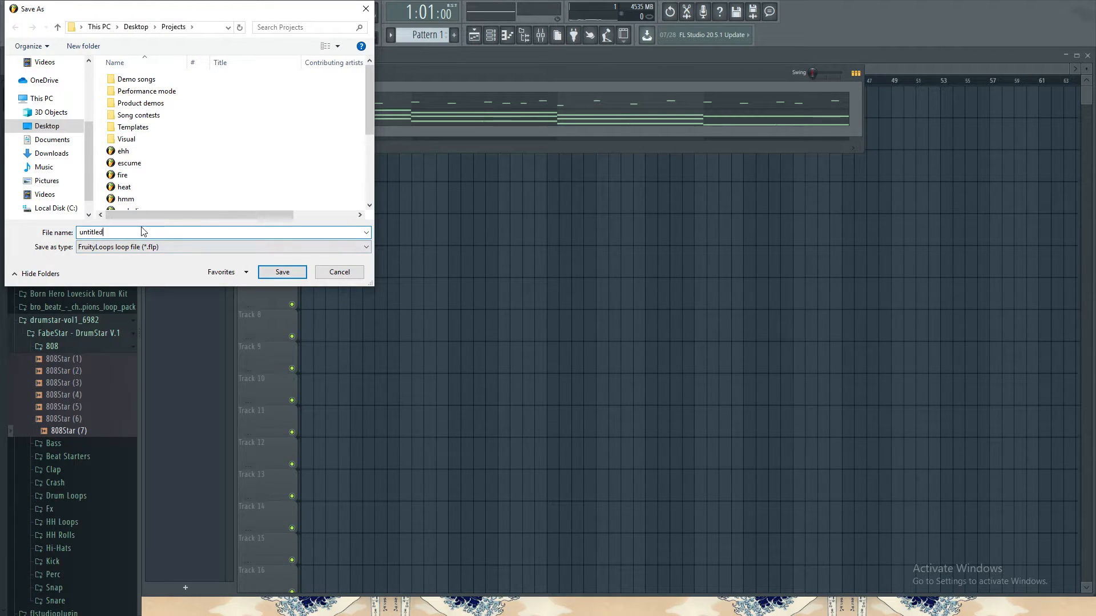
pyautogui.write('stream beat')
pyautogui.press('Return')
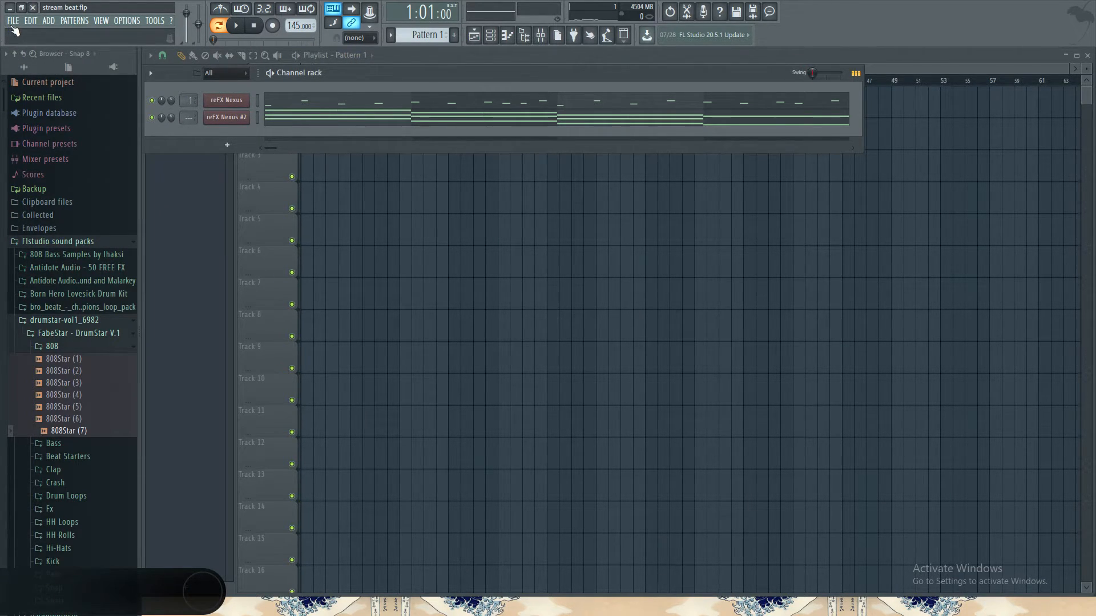
# Step: Open the recent project melodic.flp, collapse the browser folders and hide the channel rack to show the whole playlist during playback
pyautogui.click(13, 21)
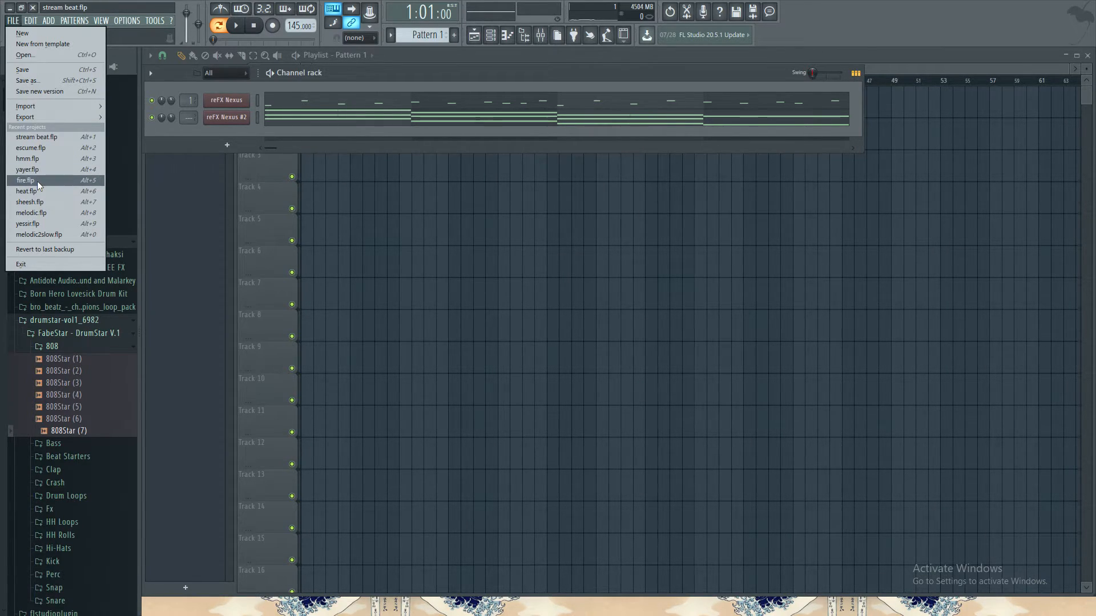
pyautogui.click(49, 215)
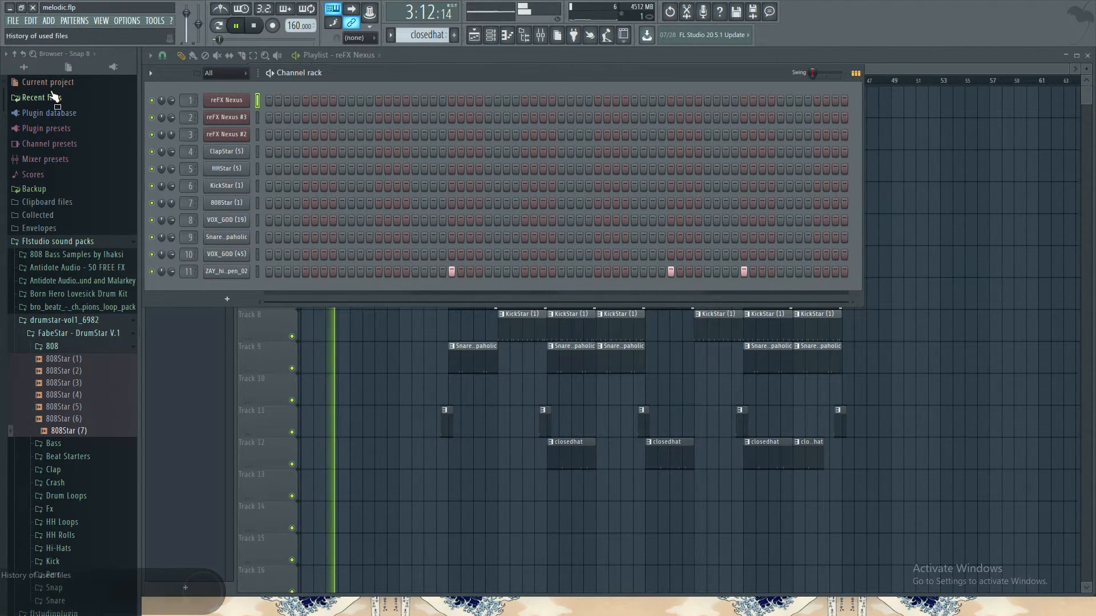
pyautogui.click(18, 57)
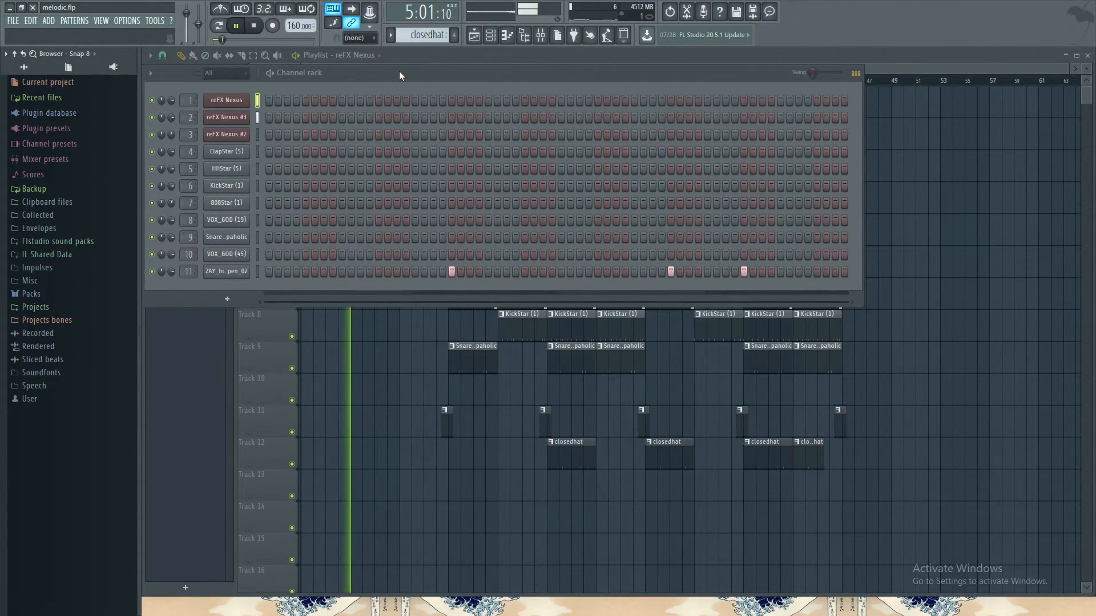
pyautogui.press('F6')
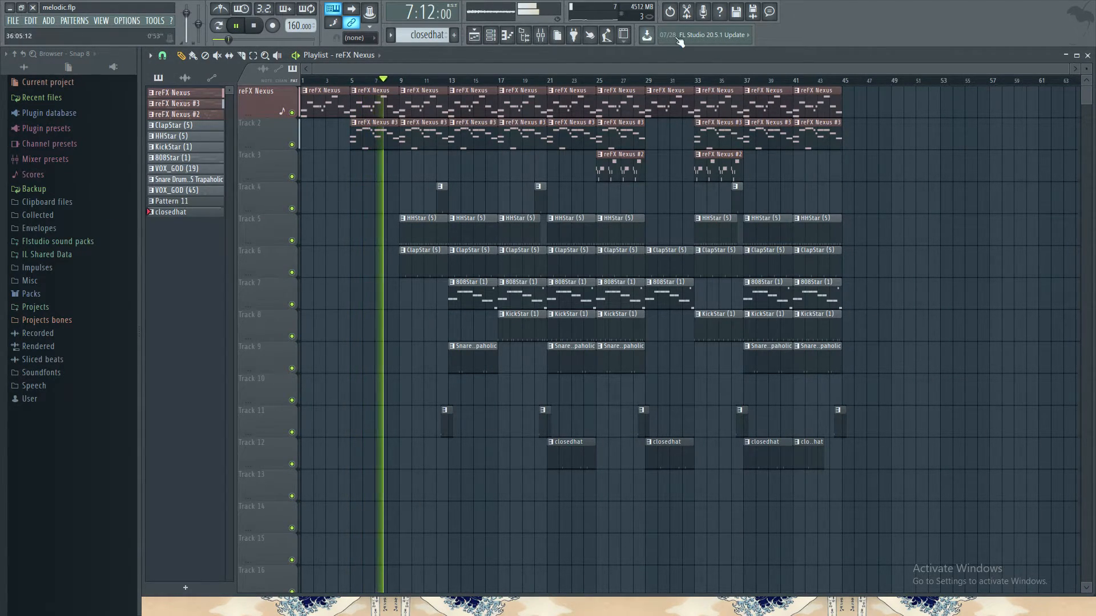
# Step: Switch from FL Studio to the Projects folder on the desktop and look through its project and MP3 files
pyautogui.click(22, 10)
pyautogui.scroll(-5, 628, 370)
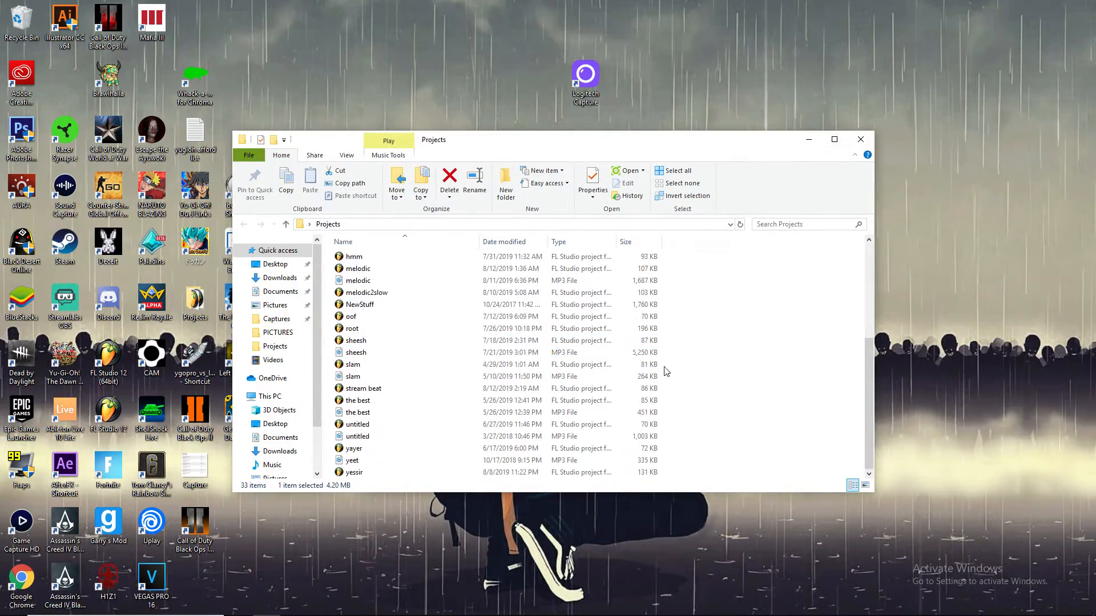
pyautogui.scroll(5, 643, 388)
pyautogui.scroll(-5, 643, 390)
pyautogui.scroll(5, 643, 391)
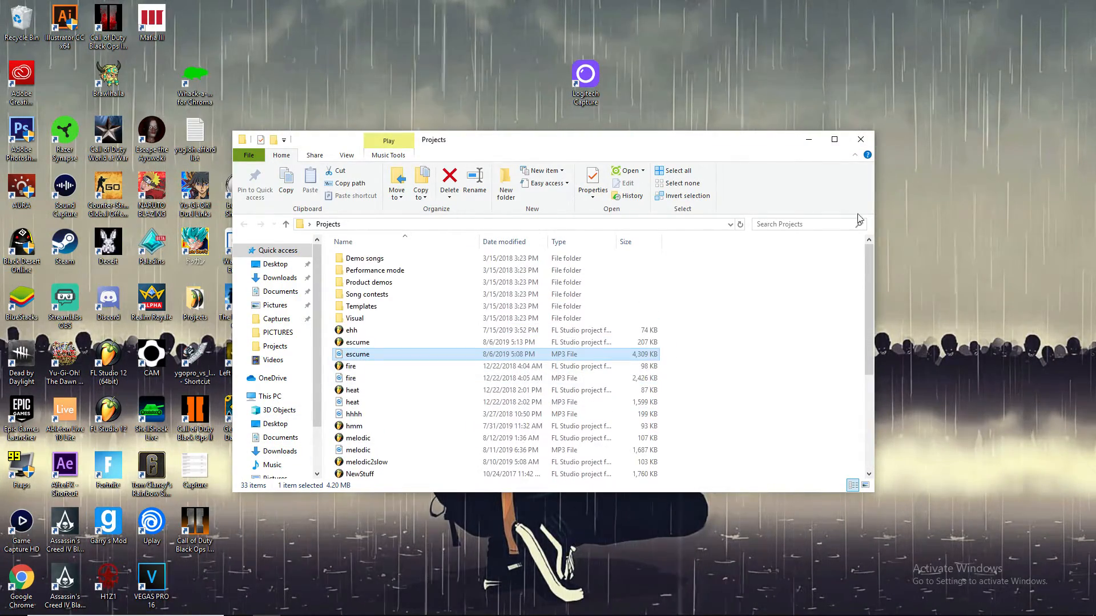
# Step: Minimize the Projects folder window and switch to Streamlabs OBS to view the live stream's chat and recent events
pyautogui.click(809, 139)
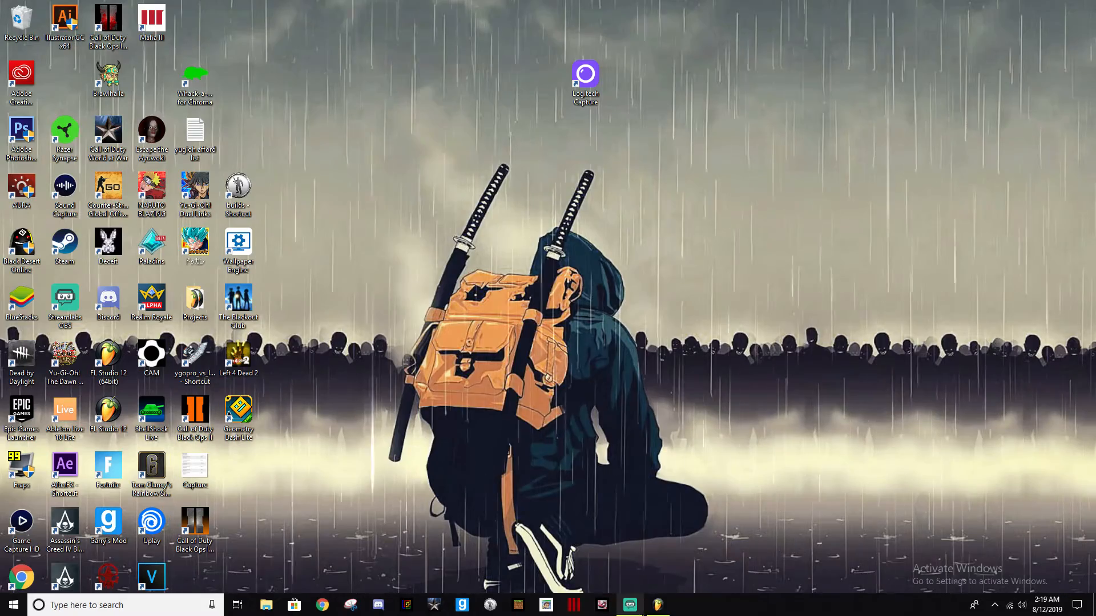
pyautogui.moveTo(631, 610)
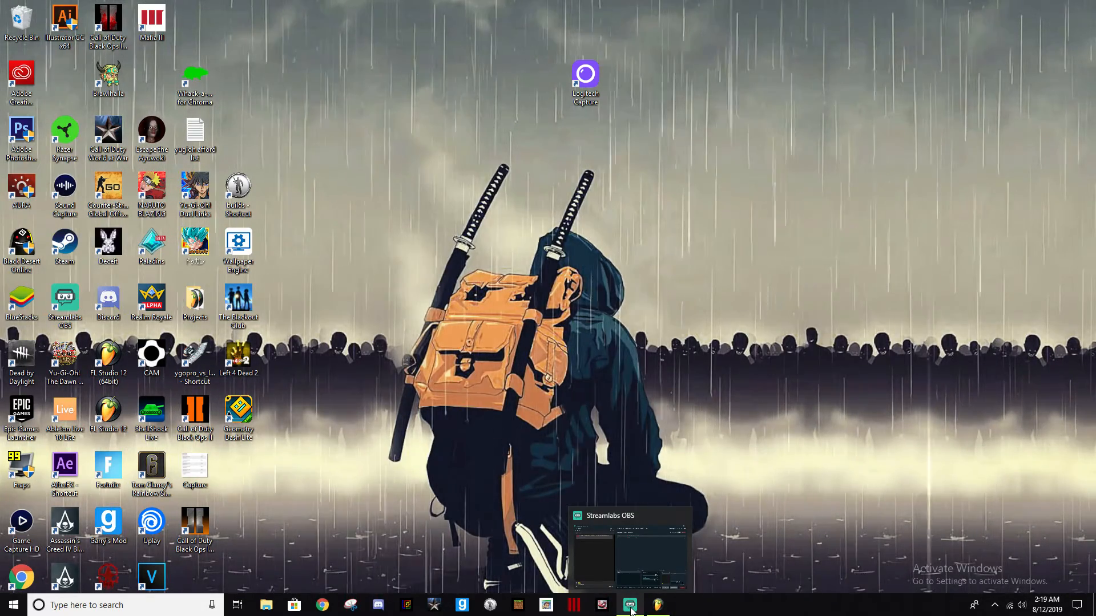
pyautogui.click(631, 610)
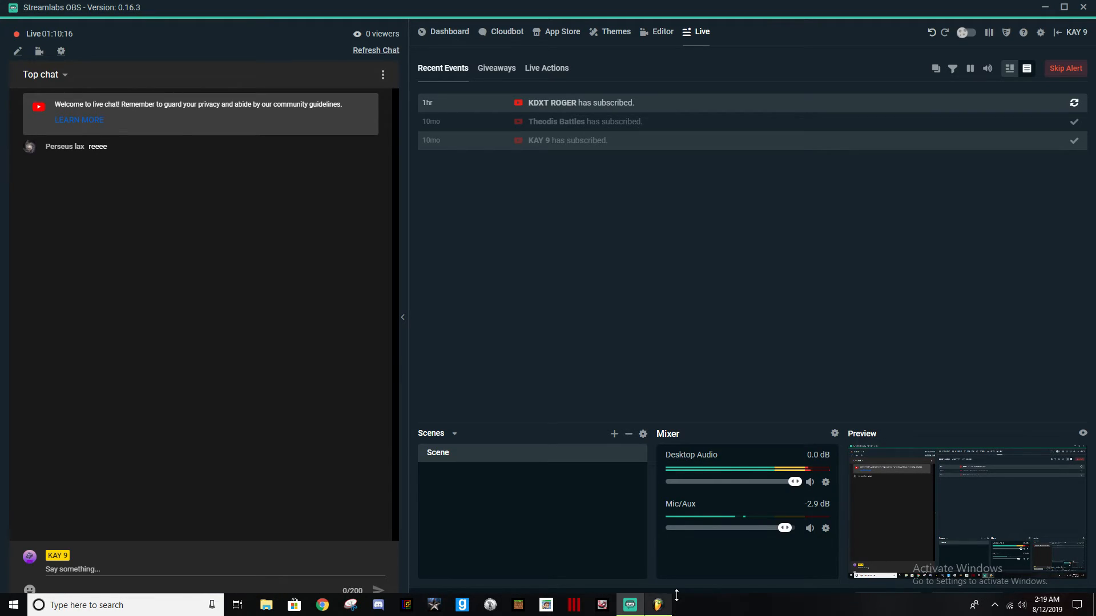